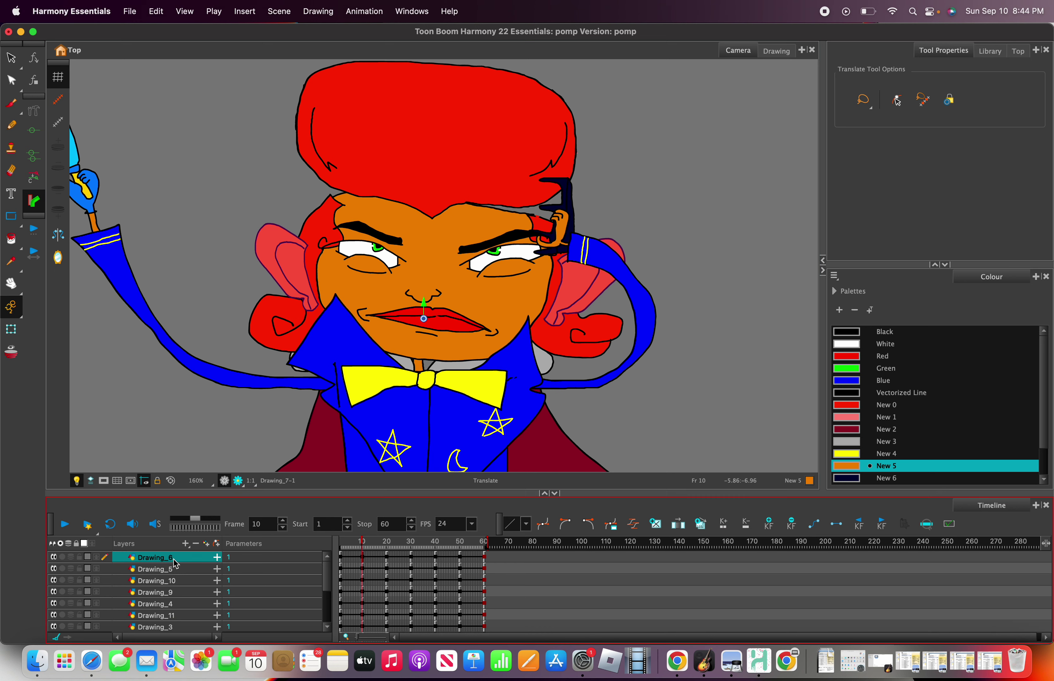
Find the red hair's layer, Drawing_1, and move the hair slightly downward at frame 10 with the Translate tool.
click(182, 571)
click(186, 577)
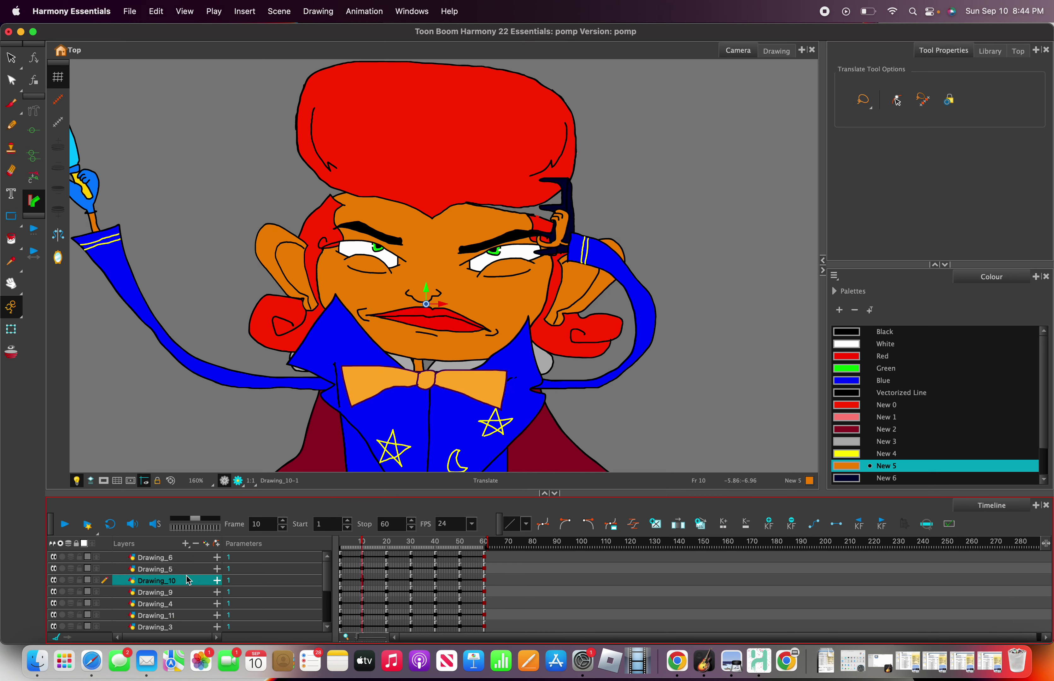
click(192, 603)
scroll(192, 602, down, 2)
click(189, 595)
click(188, 603)
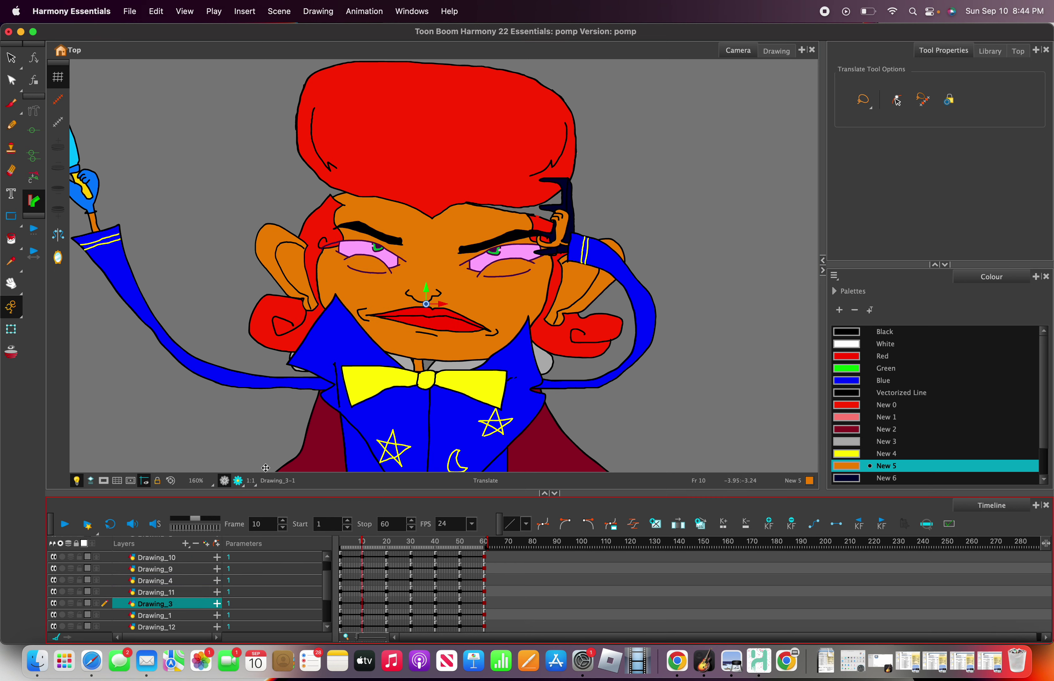
scroll(198, 576, down, 1)
click(190, 605)
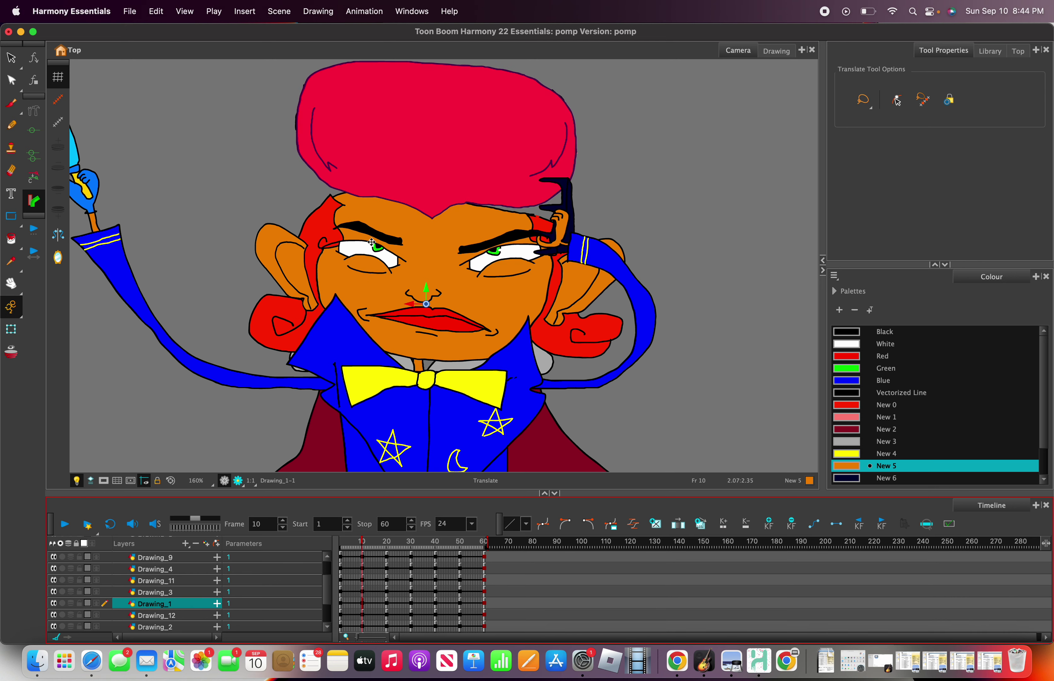
mouse_move(404, 178)
mouse_down()
mouse_move(395, 266)
mouse_move(431, 203)
mouse_move(420, 208)
mouse_up()
Enlarge the red hair slightly with the Scale tool at frame 10.
scroll(421, 209, down, 4)
scroll(430, 181, up, 3)
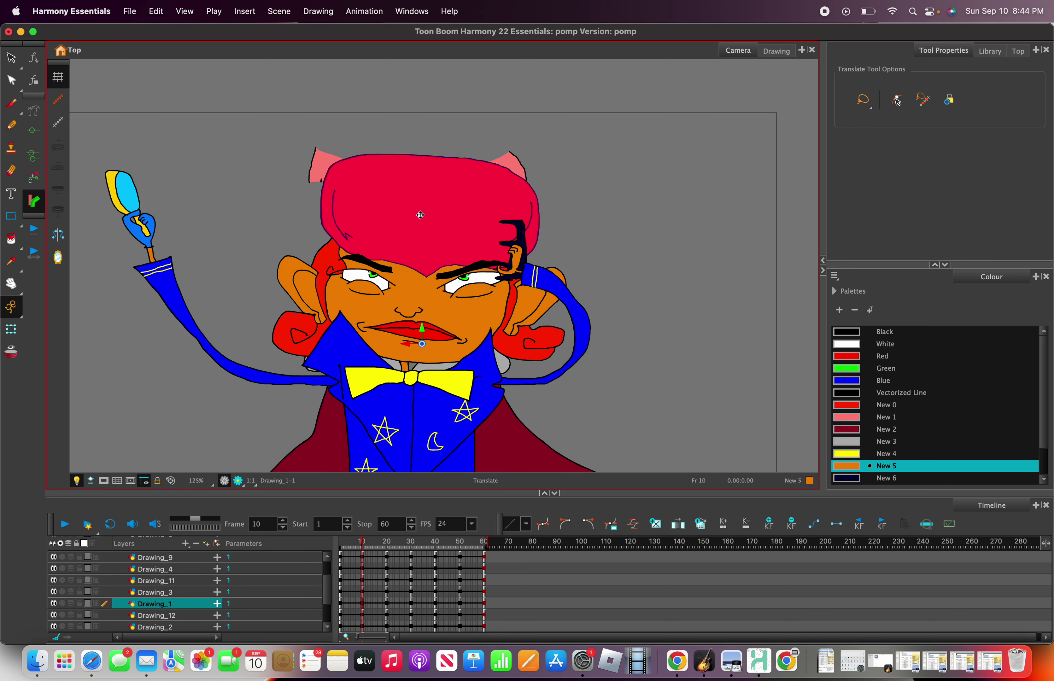
scroll(420, 216, down, 2)
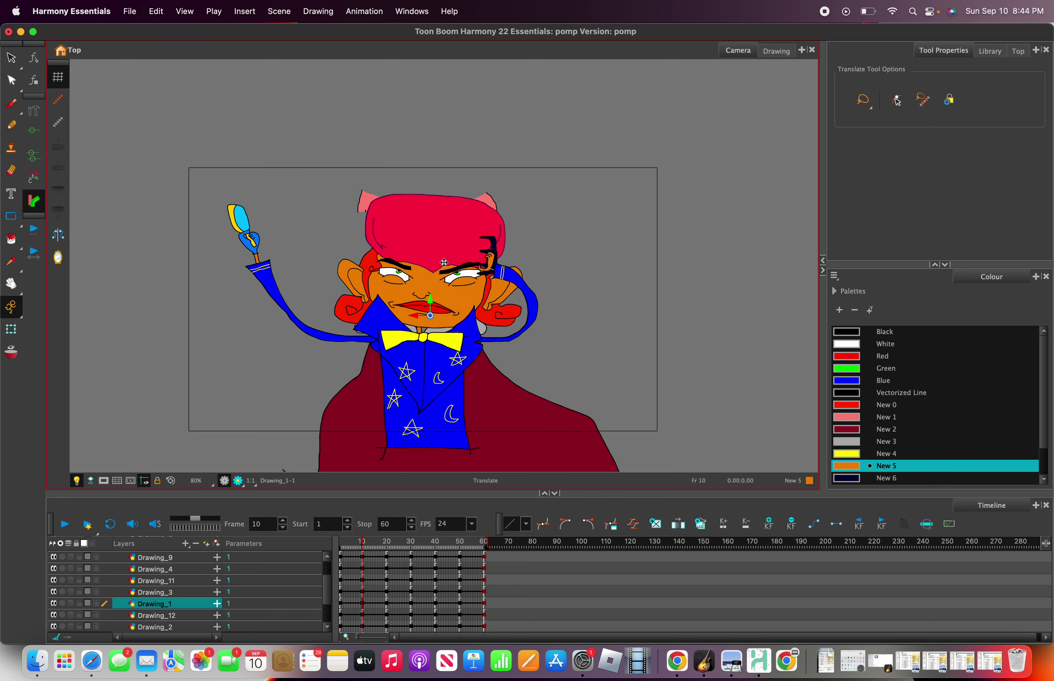
scroll(440, 235, up, 2)
scroll(402, 223, down, 2)
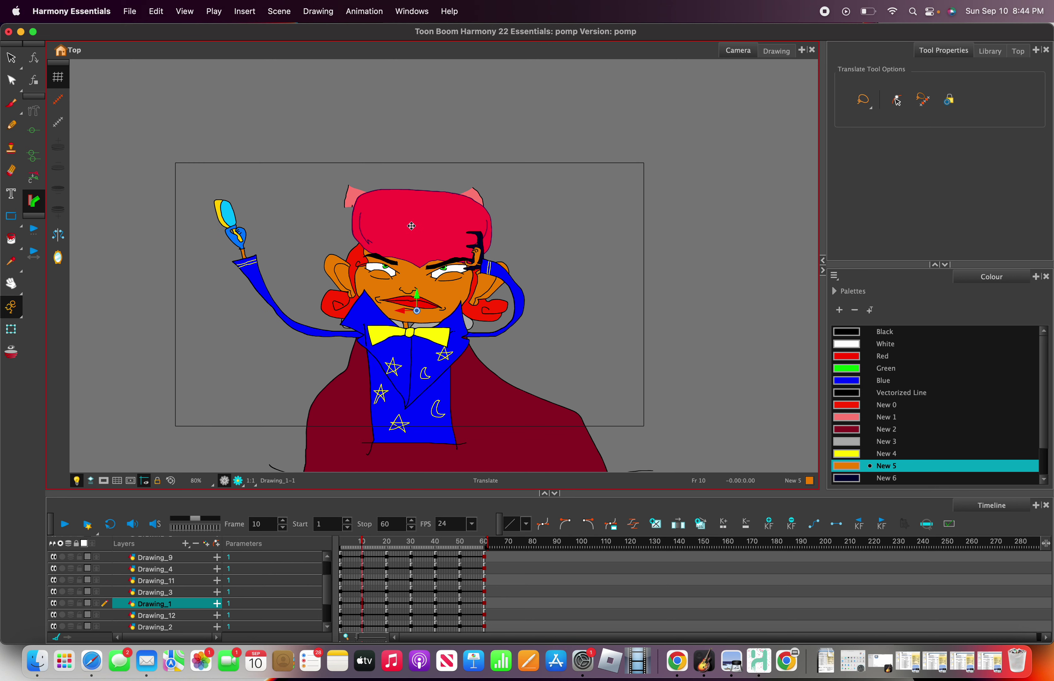
scroll(410, 223, up, 1)
right_click(409, 221)
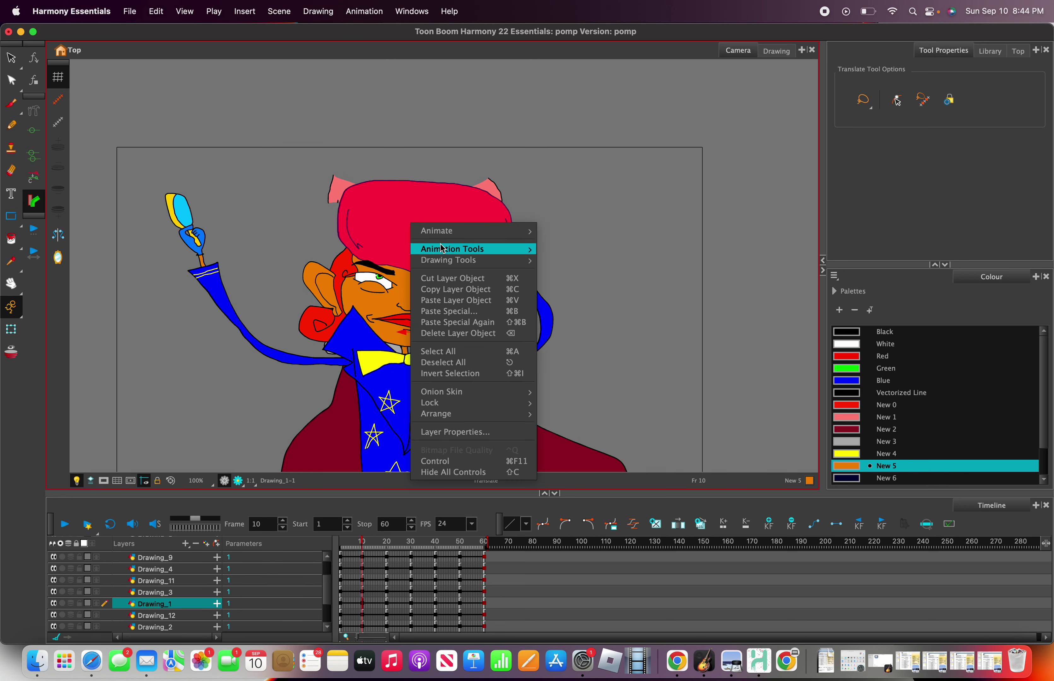
mouse_move(441, 248)
click(571, 289)
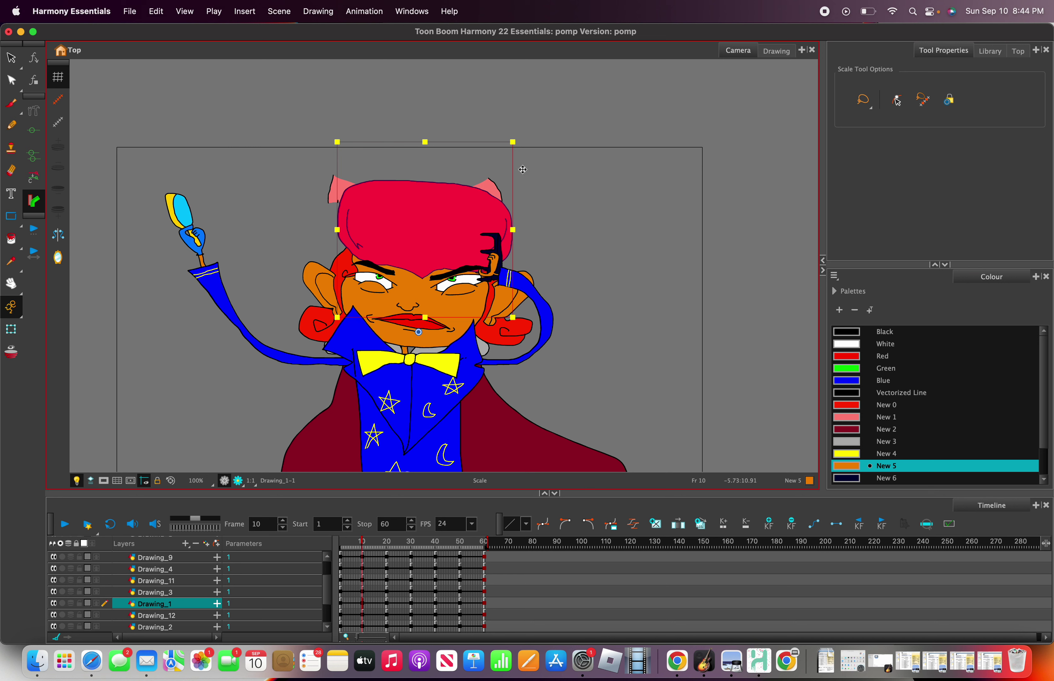
drag(514, 141, 521, 133)
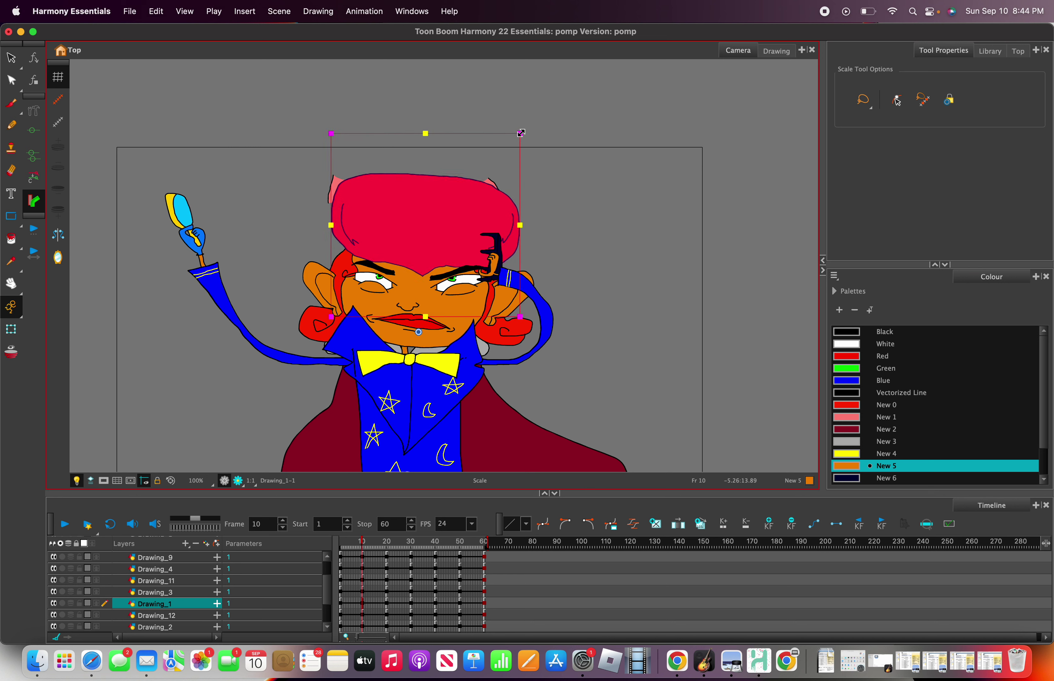
drag(495, 184, 495, 185)
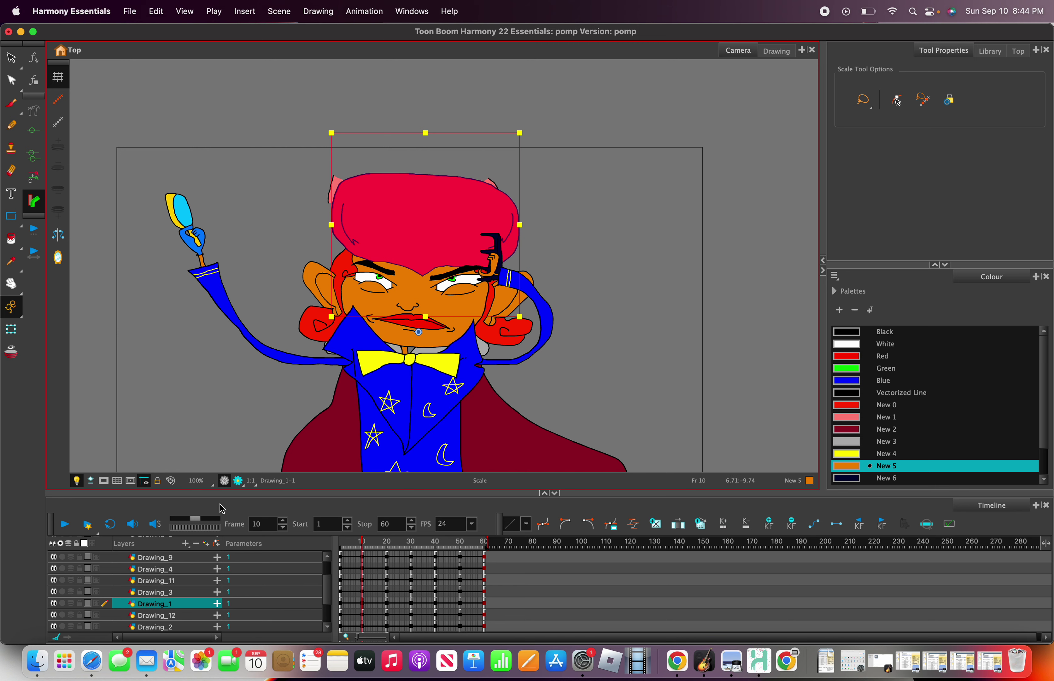
Delete the pink shapes behind the hair on layer Drawing_2 at frame 10.
click(184, 592)
click(183, 603)
click(183, 597)
scroll(346, 235, up, 3)
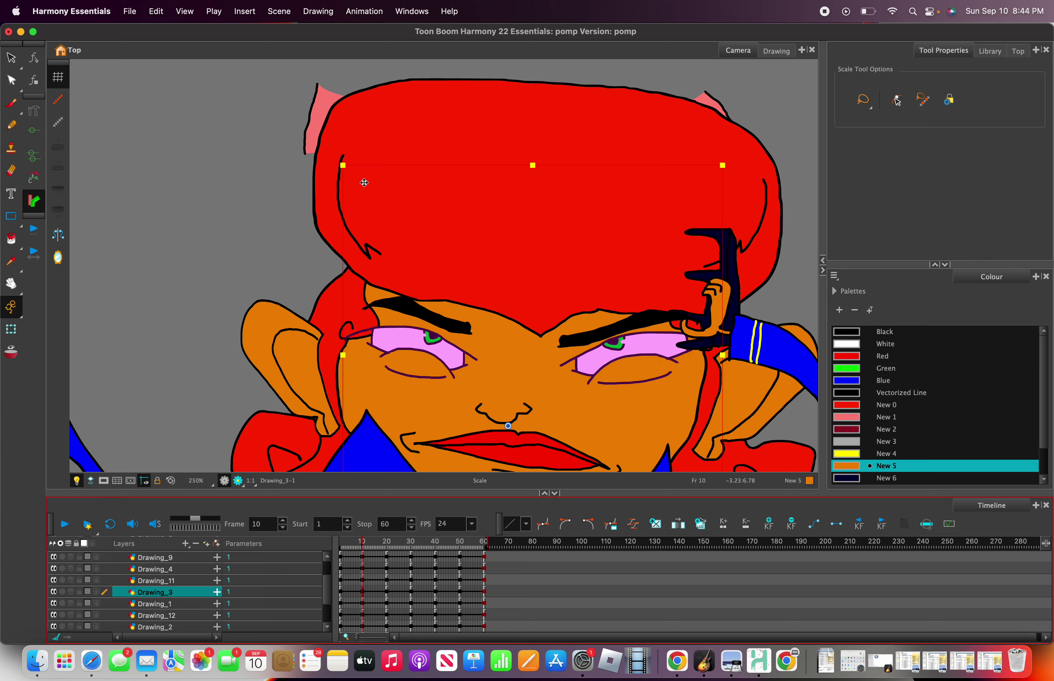
scroll(365, 183, down, 1)
scroll(347, 128, up, 4)
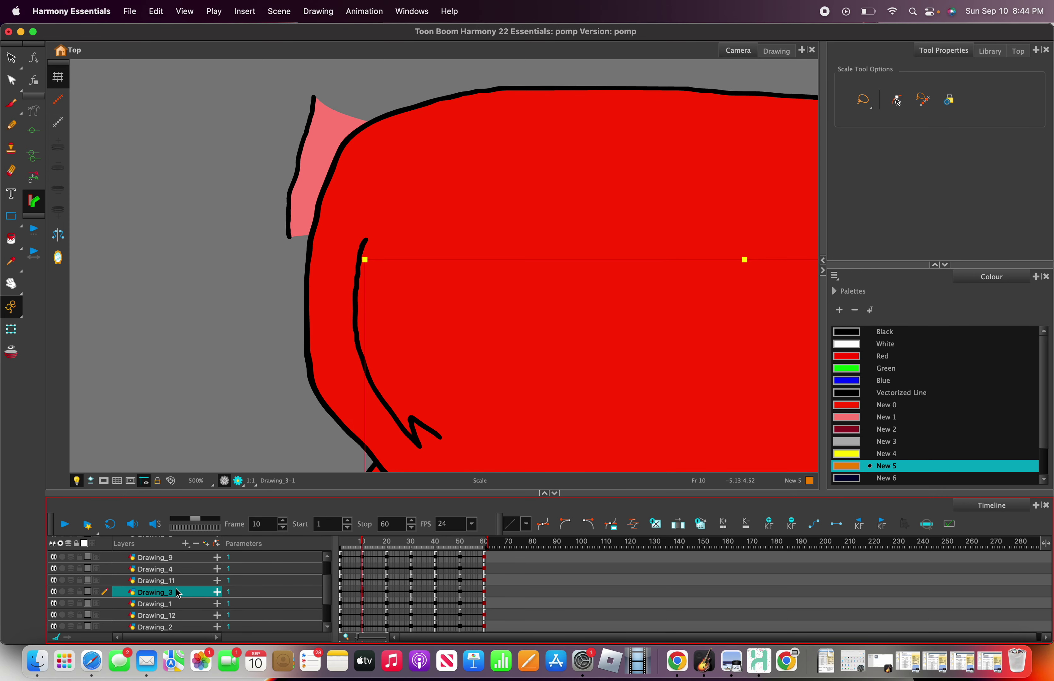
click(182, 604)
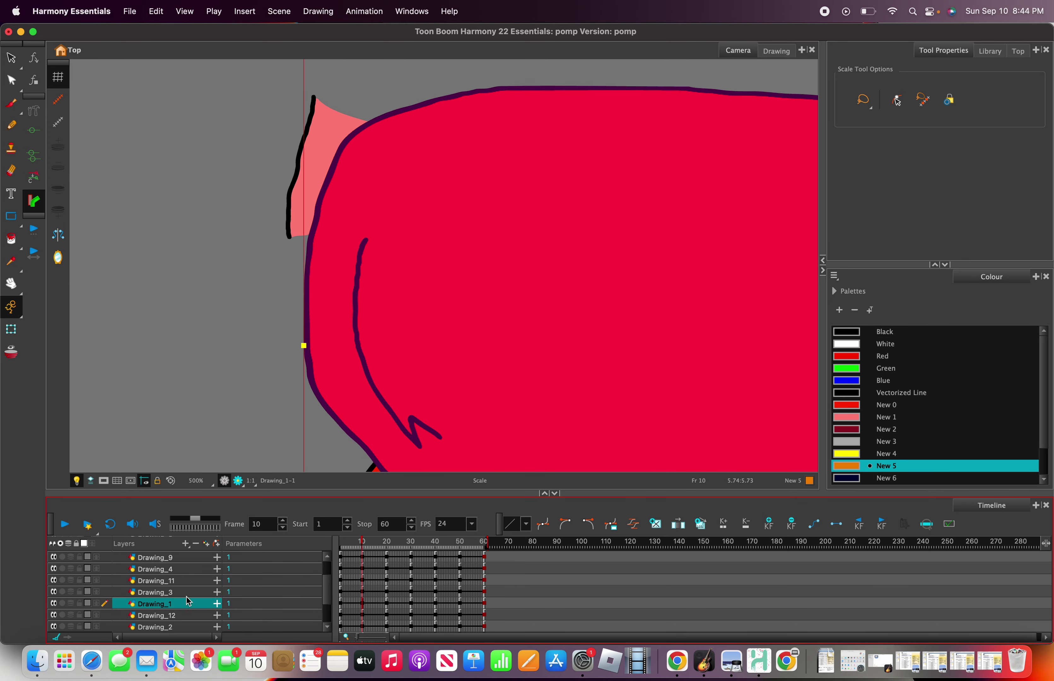
scroll(188, 601, down, 2)
click(187, 605)
scroll(215, 326, down, 6)
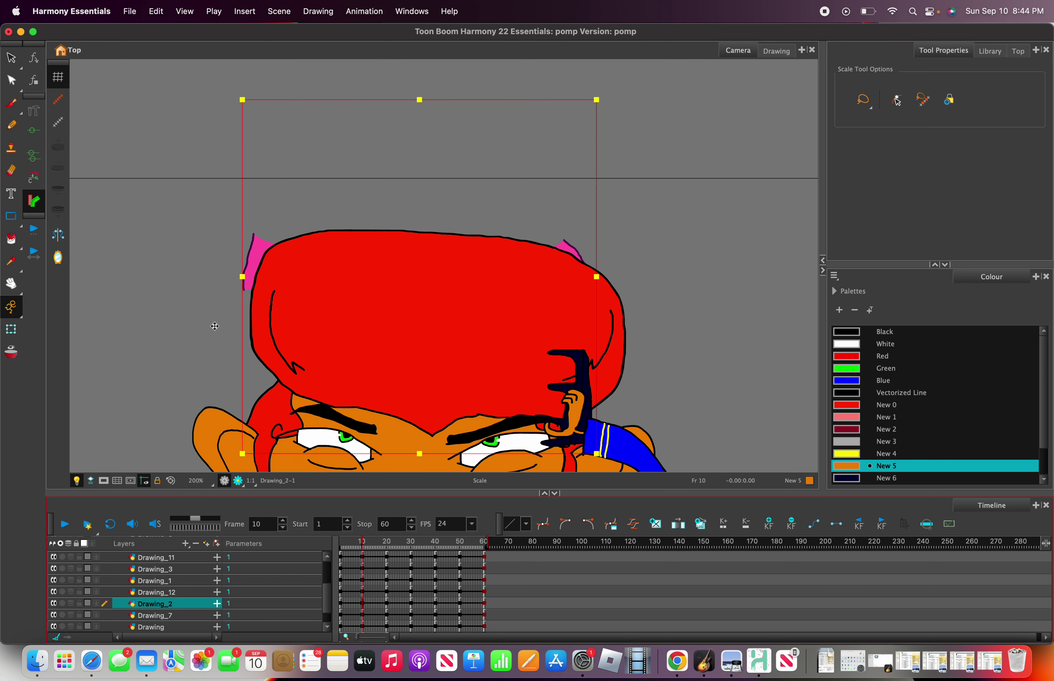
key(Delete)
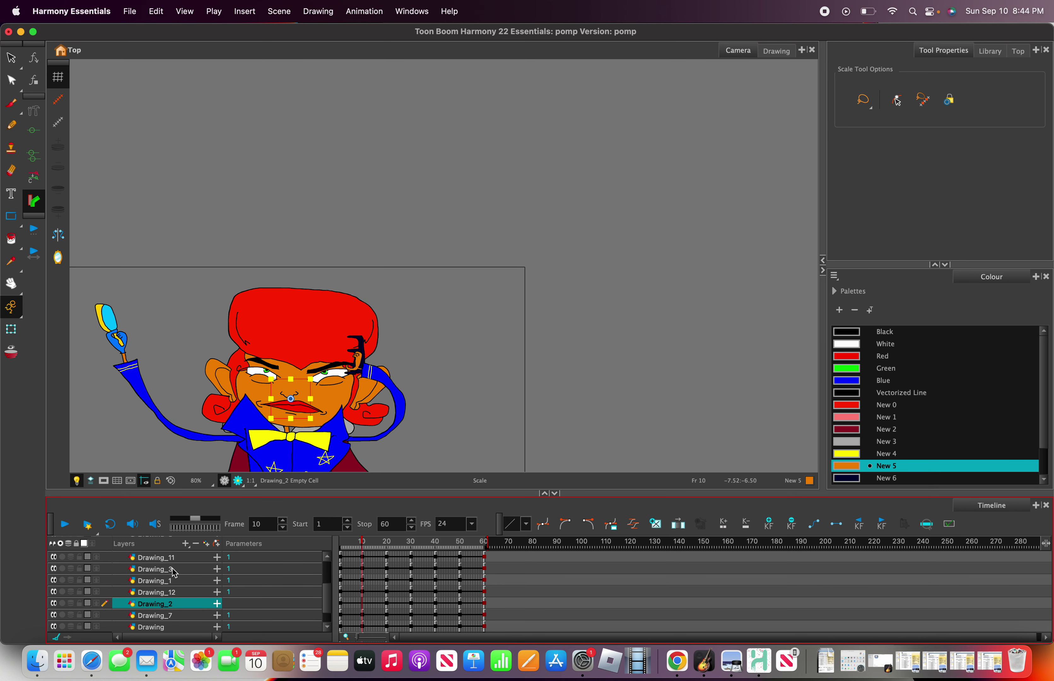
Shrink the eyes on layer Drawing_3 with the Scale tool at frame 10.
click(178, 592)
click(182, 581)
scroll(184, 591, down, 2)
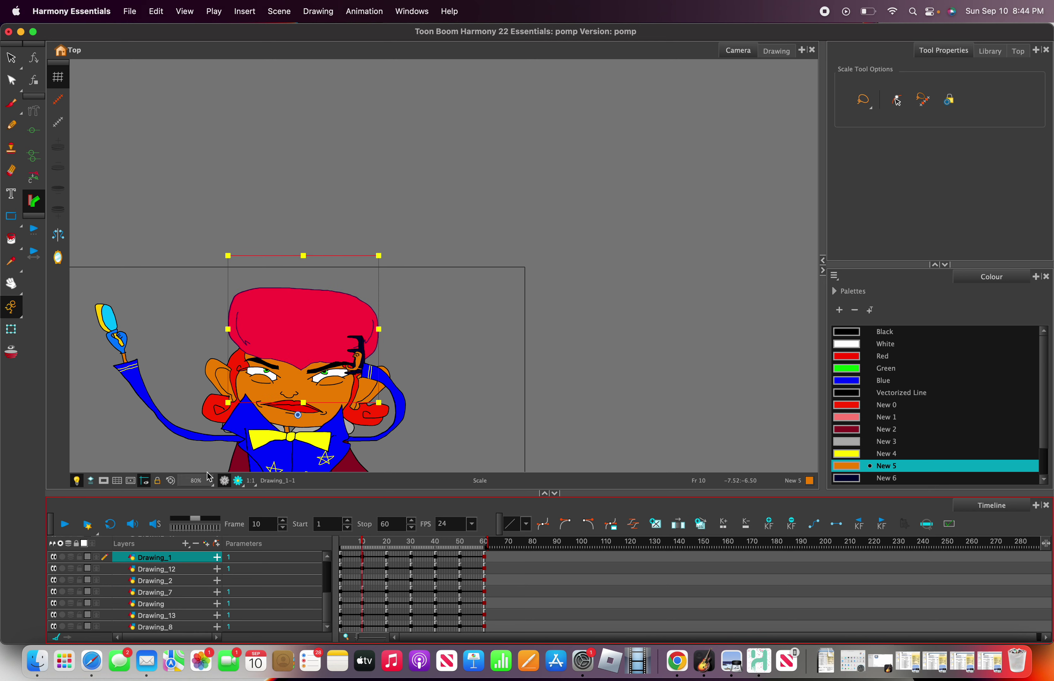
scroll(243, 390, down, 3)
scroll(243, 390, up, 5)
scroll(187, 576, up, 2)
click(182, 570)
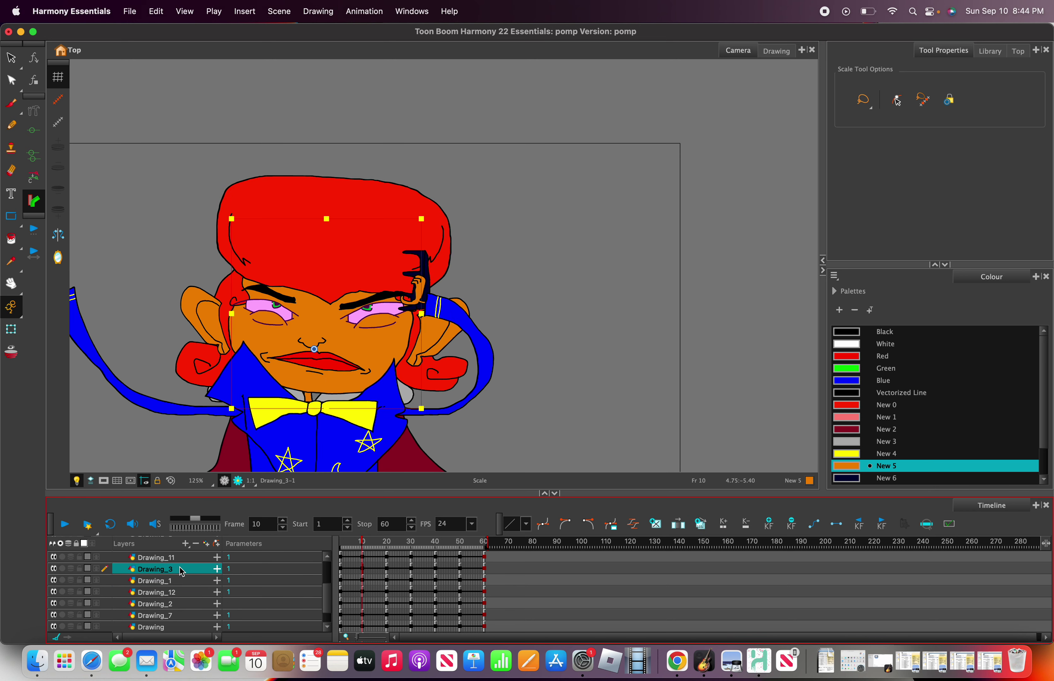
scroll(182, 571, up, 1)
drag(259, 289, 263, 300)
right_click(263, 300)
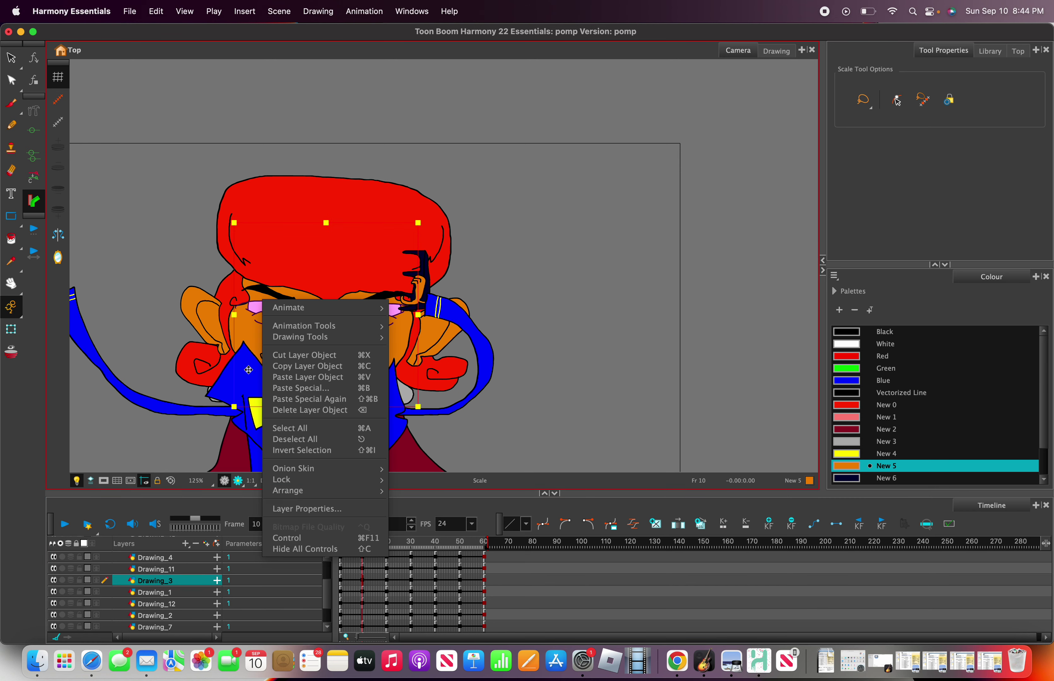
click(206, 361)
scroll(315, 318, up, 3)
mouse_move(266, 313)
mouse_down()
mouse_move(278, 343)
mouse_move(267, 328)
mouse_up()
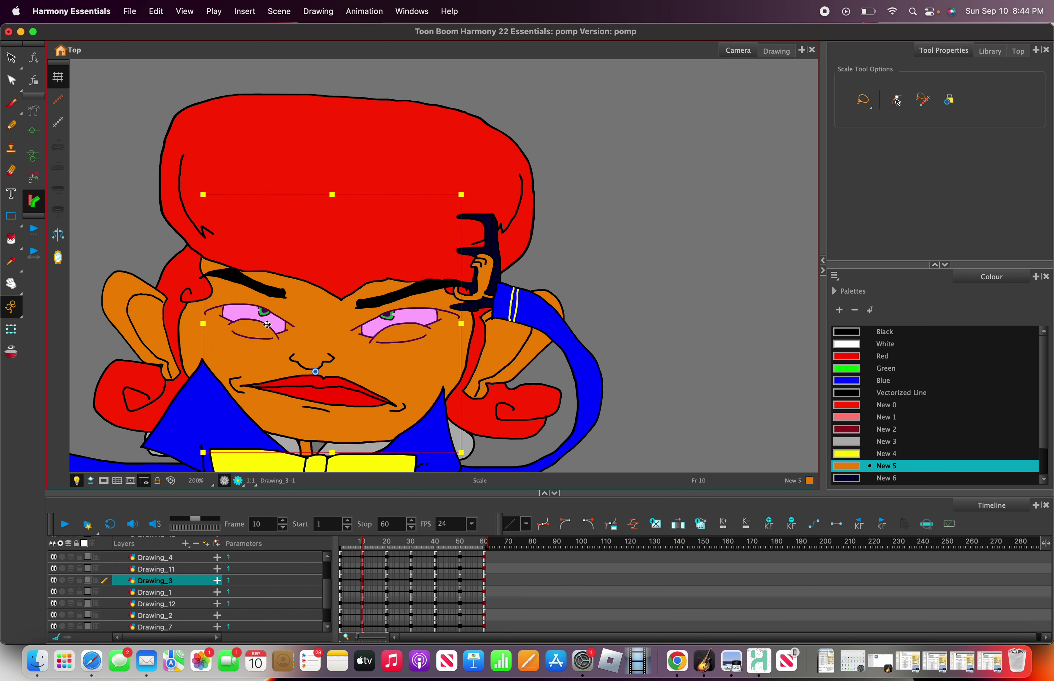
Move the eyes slightly down and to the left with the Translate tool.
right_click(267, 327)
mouse_move(297, 354)
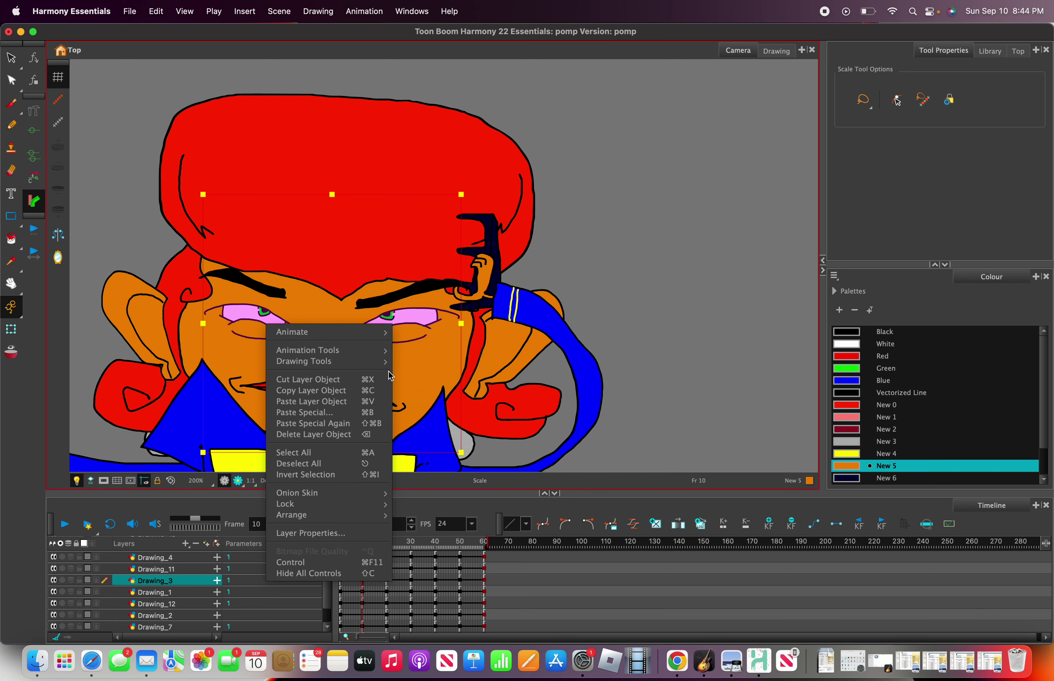
click(412, 368)
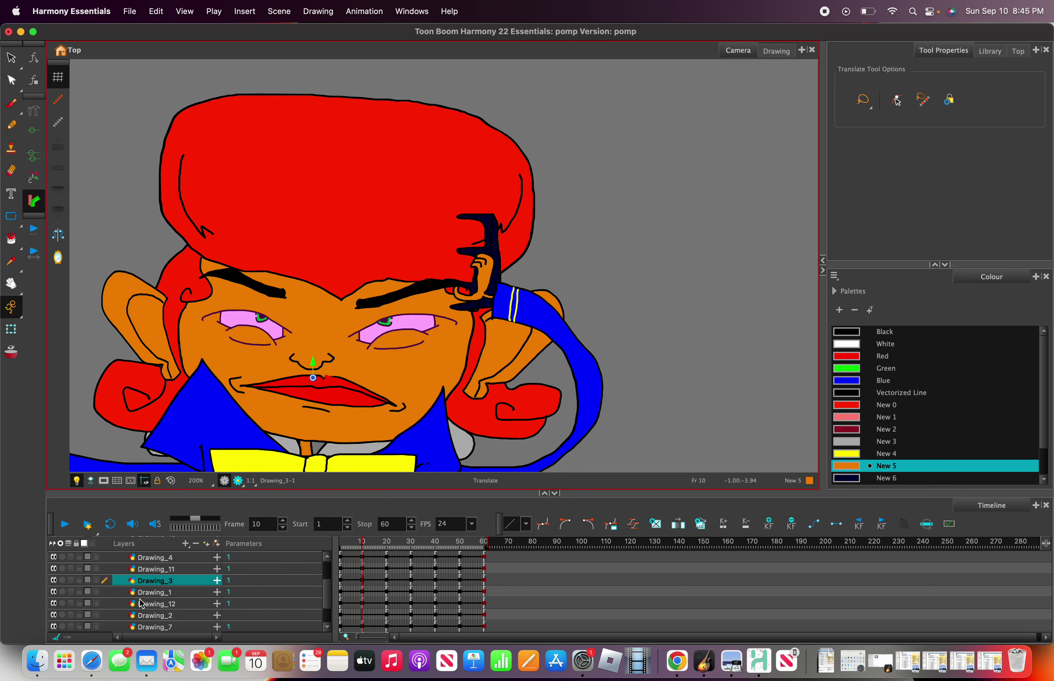
Shift the Drawing_2 layer slightly downward at frame 10.
click(143, 596)
click(154, 603)
scroll(157, 598, down, 2)
click(160, 593)
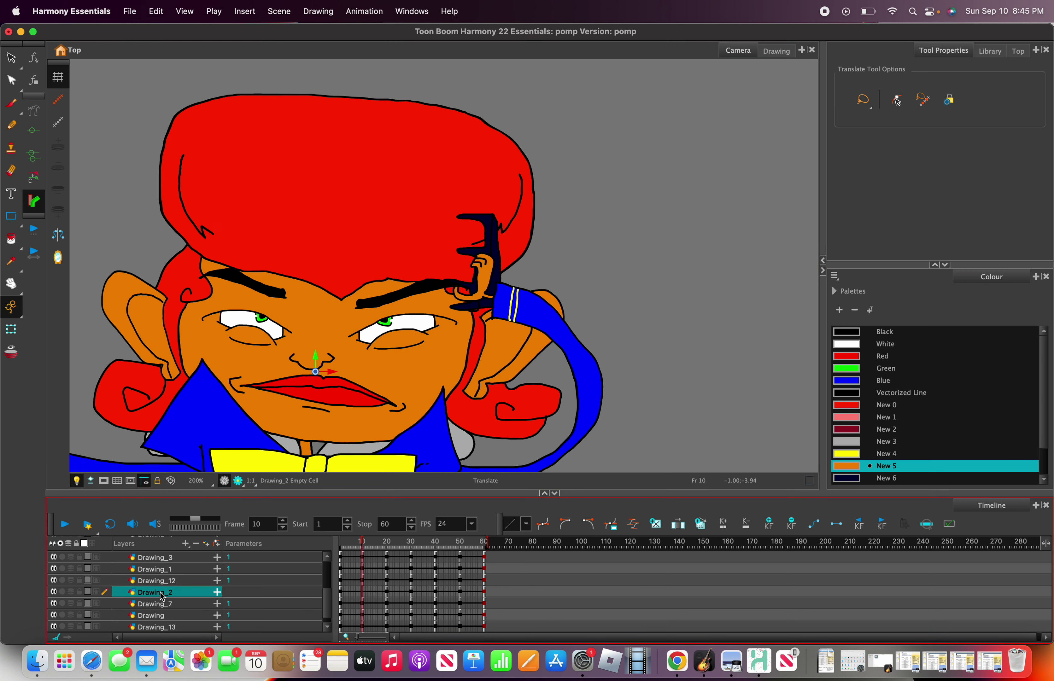
click(307, 395)
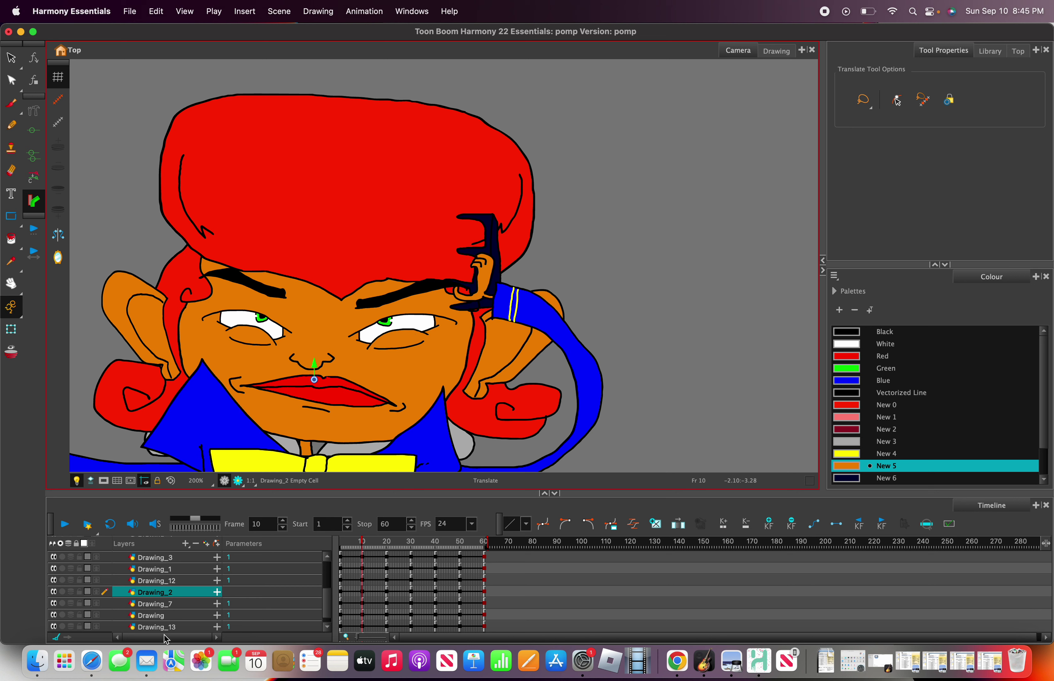
Find the mouth's layer, Drawing_6, and move the mouth slightly down and to the left.
click(170, 615)
scroll(173, 609, down, 1)
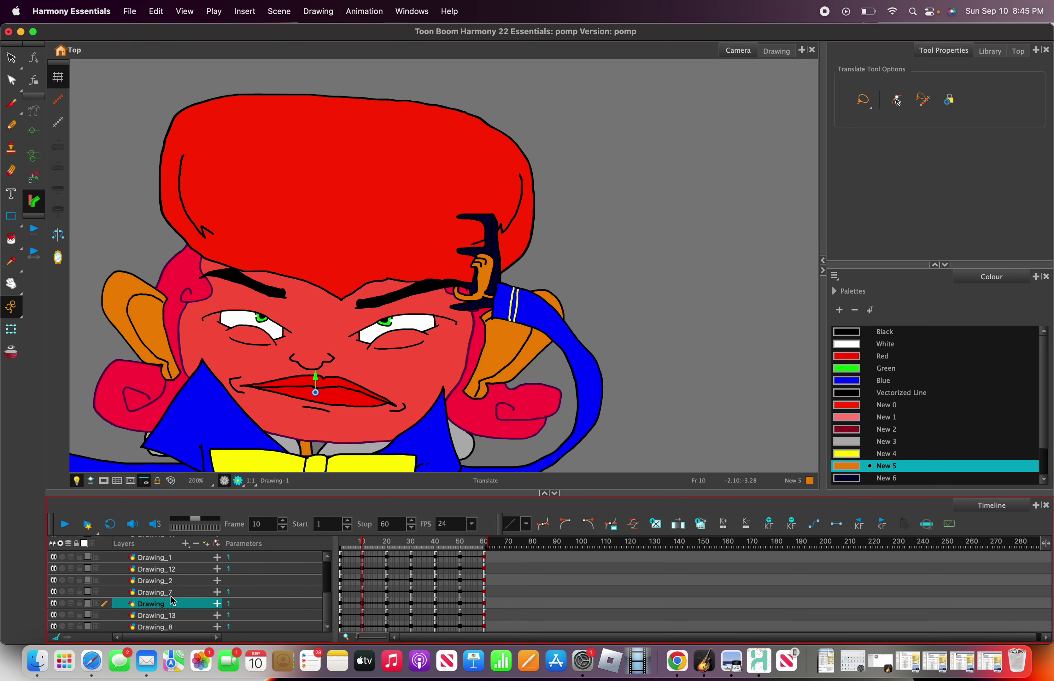
click(176, 614)
scroll(187, 604, up, 6)
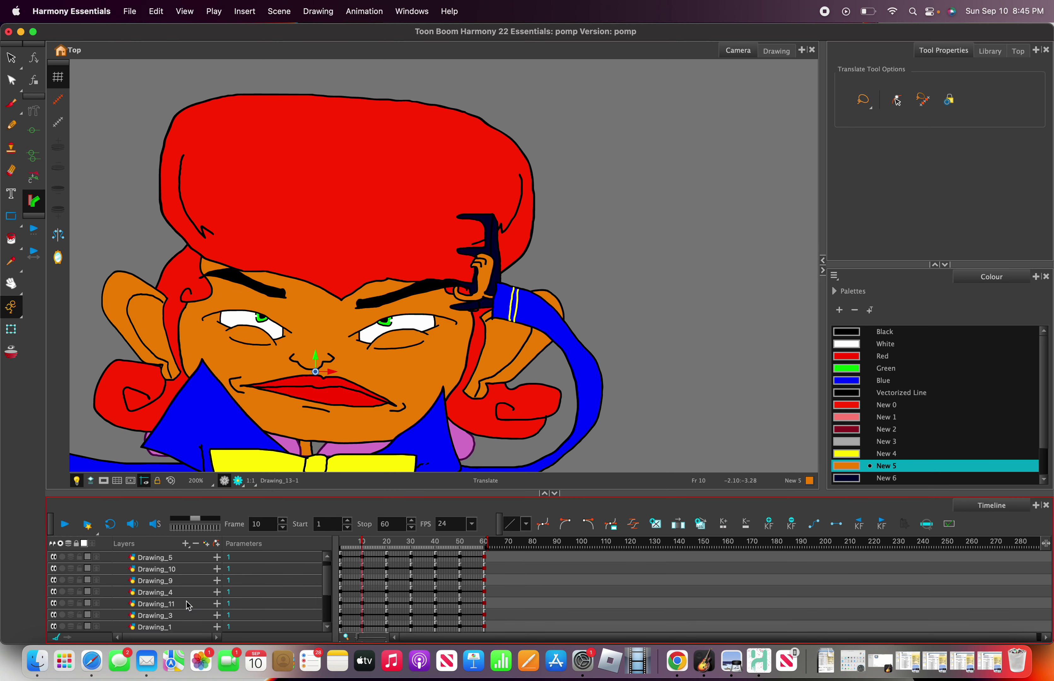
click(175, 580)
click(171, 549)
click(184, 574)
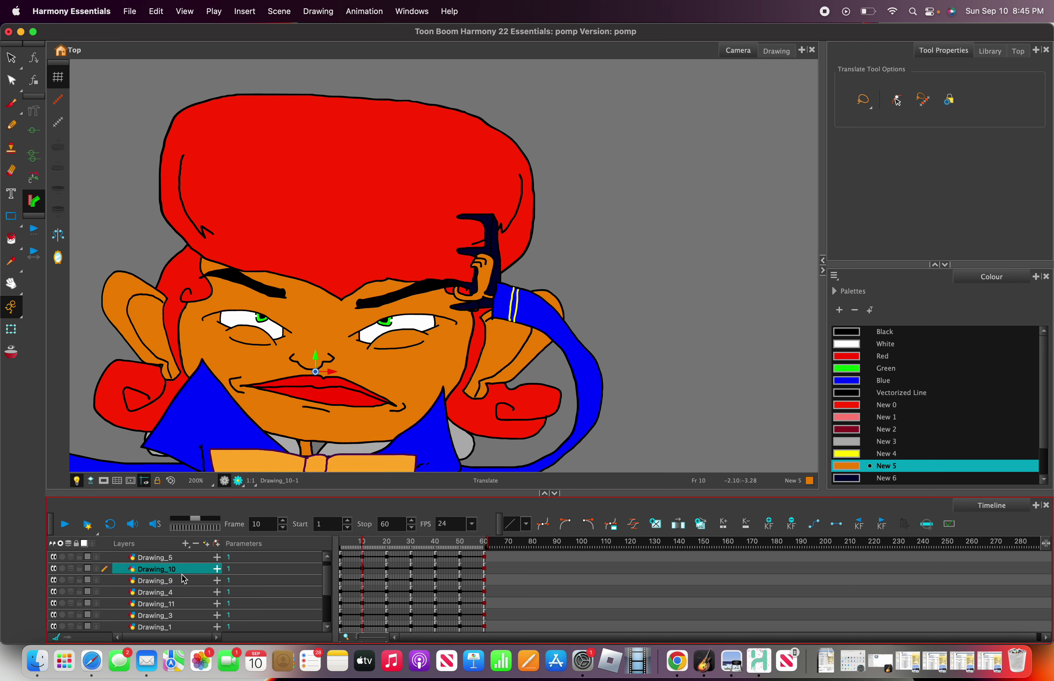
scroll(185, 589, up, 1)
click(189, 606)
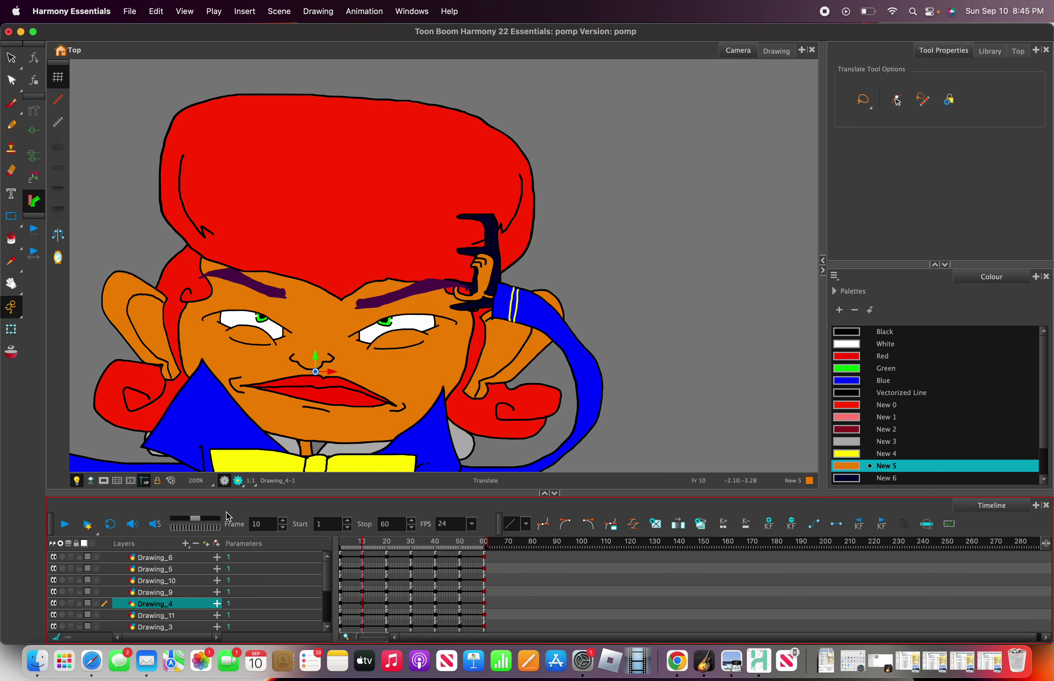
click(184, 559)
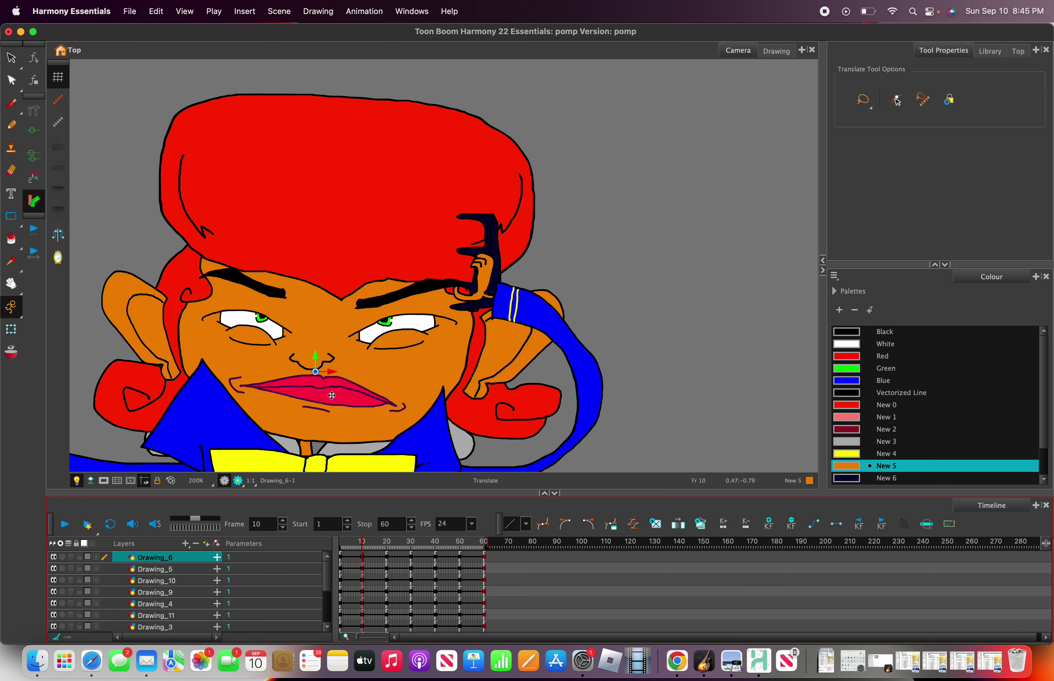
mouse_move(332, 396)
mouse_down()
mouse_move(299, 398)
mouse_move(317, 403)
mouse_up()
Rotate the mouth slightly counterclockwise with the Rotate tool.
right_click(337, 368)
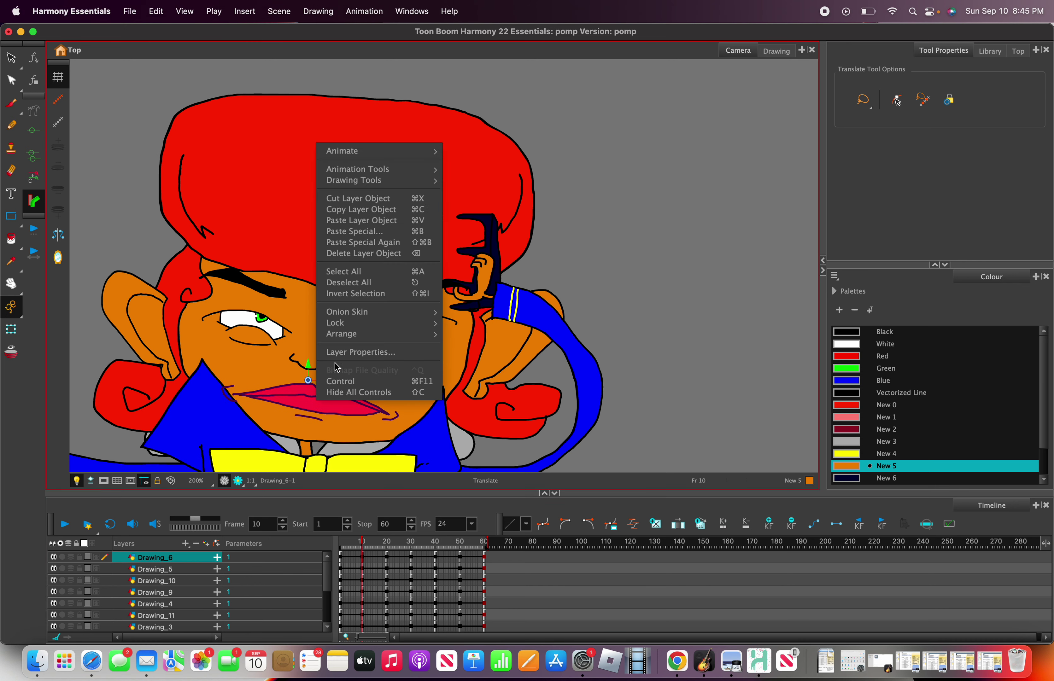
mouse_move(361, 169)
click(458, 201)
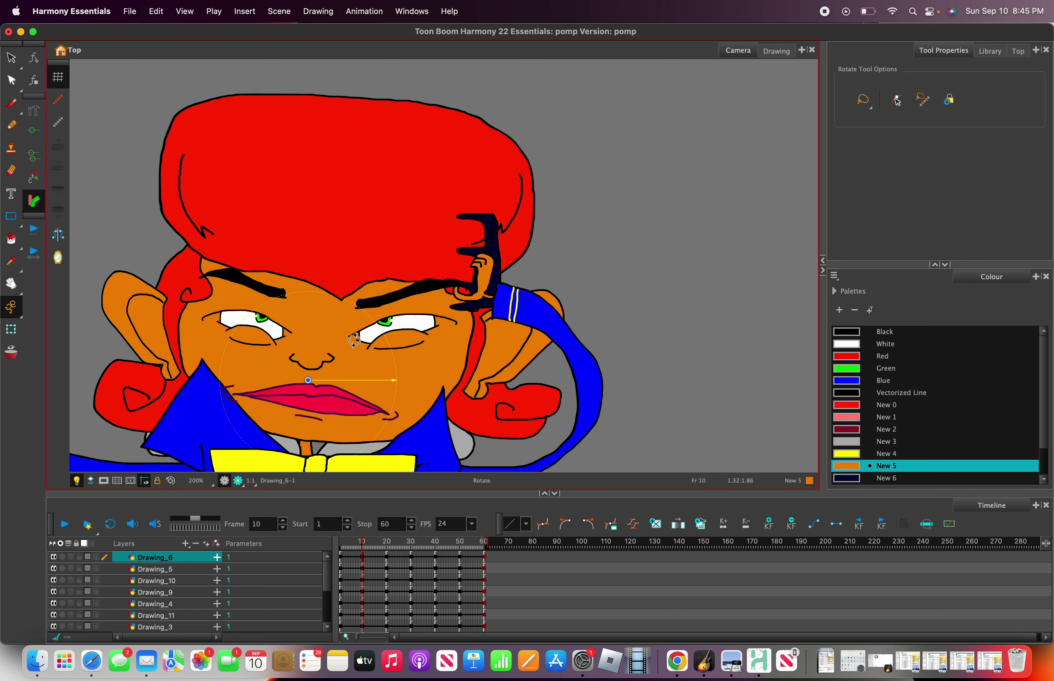
mouse_move(359, 342)
mouse_down()
mouse_move(361, 378)
mouse_move(372, 348)
mouse_up()
Move the rotated mouth slightly down and to the right with the Translate tool.
right_click(372, 348)
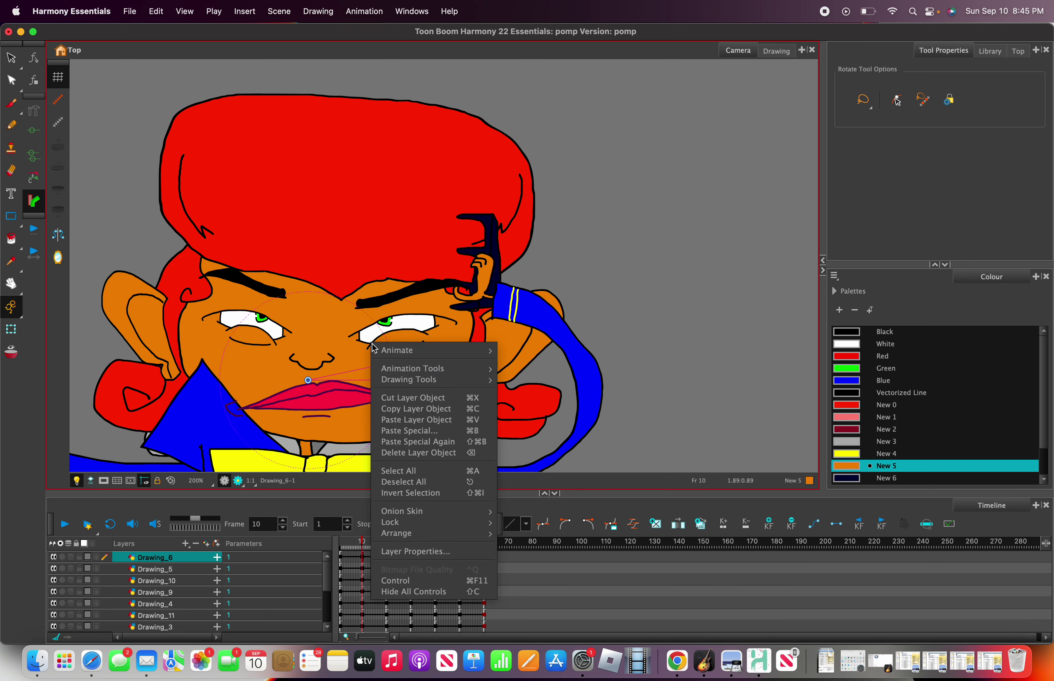
mouse_move(403, 372)
click(544, 387)
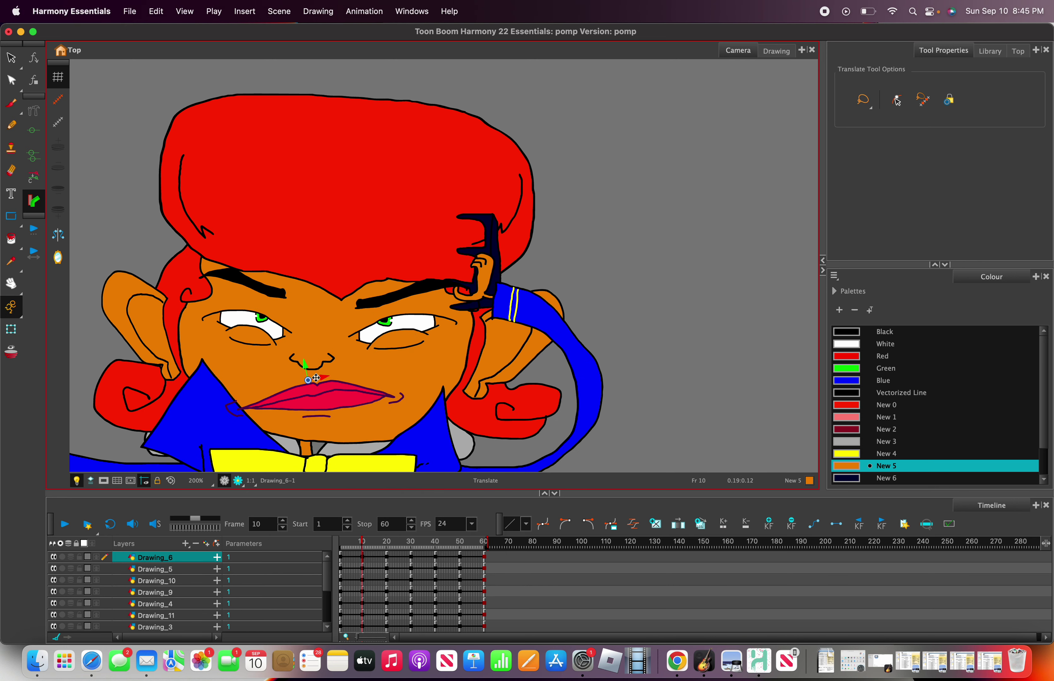
mouse_move(336, 394)
mouse_down()
mouse_move(349, 412)
mouse_move(314, 398)
mouse_up()
scroll(311, 372, down, 1)
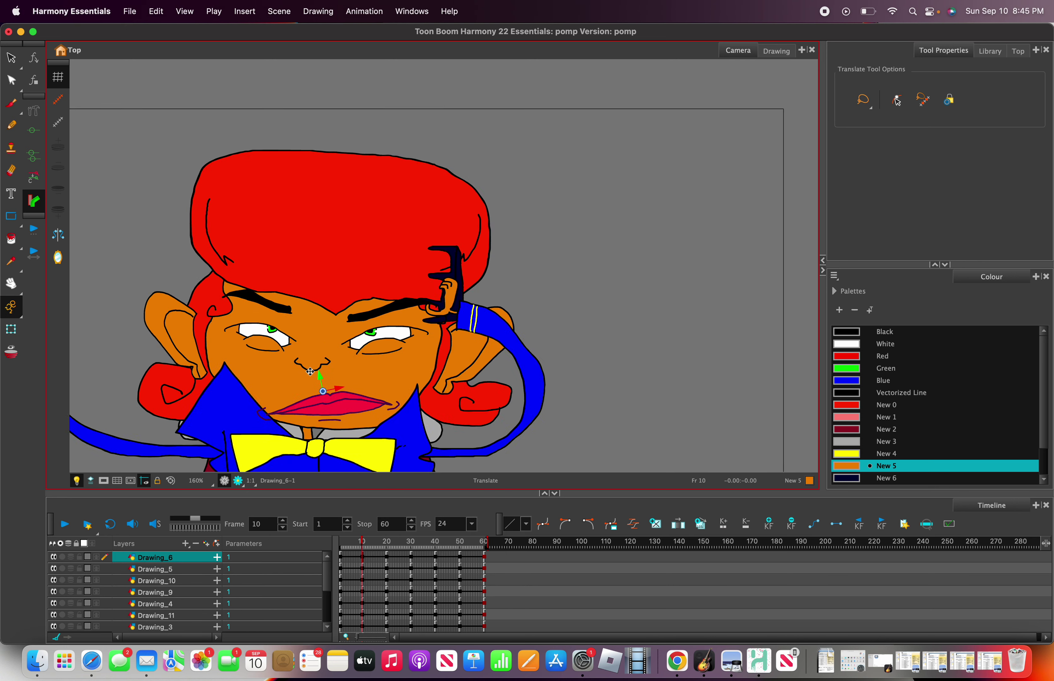
scroll(310, 372, up, 3)
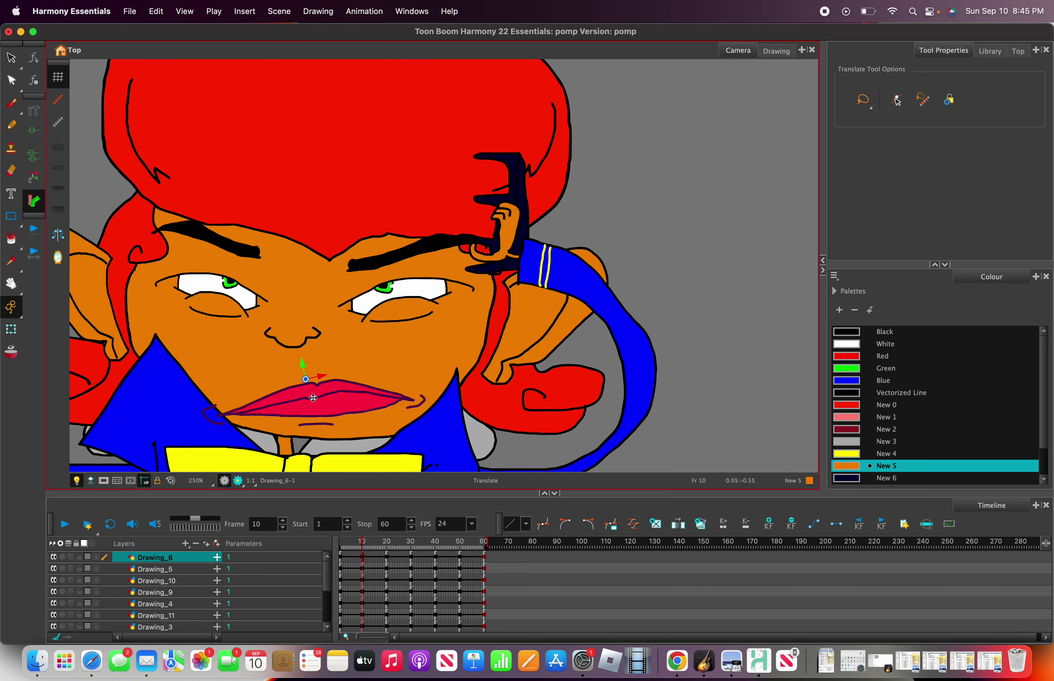
Look through the timeline's layers for the arm holding the comb and select its layer, Drawing_11.
click(200, 570)
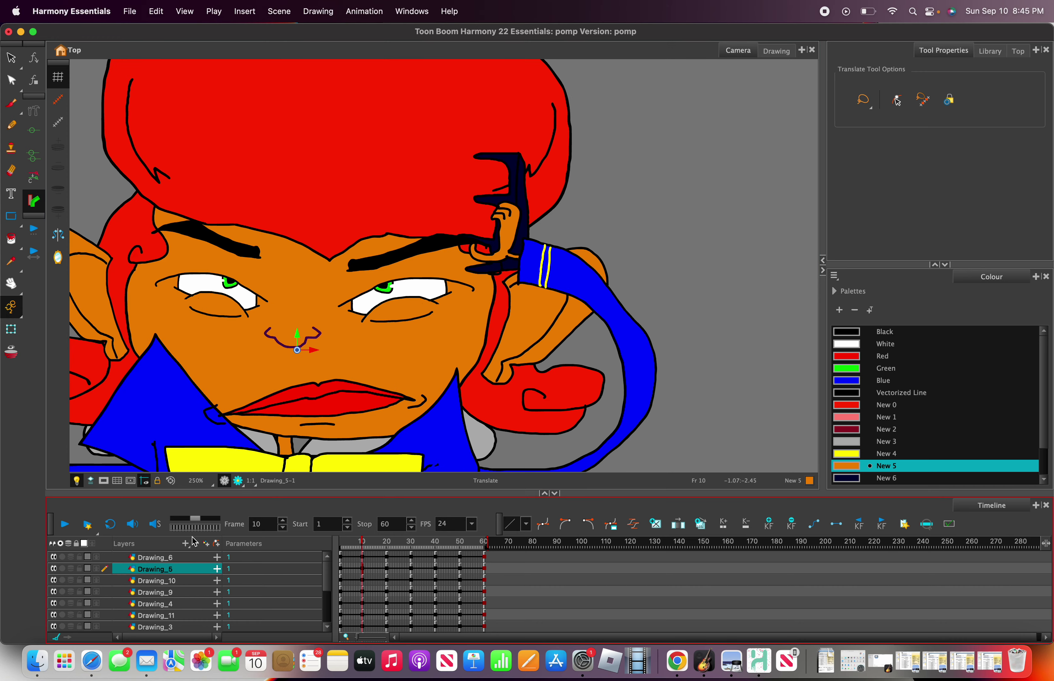
scroll(272, 330, down, 10)
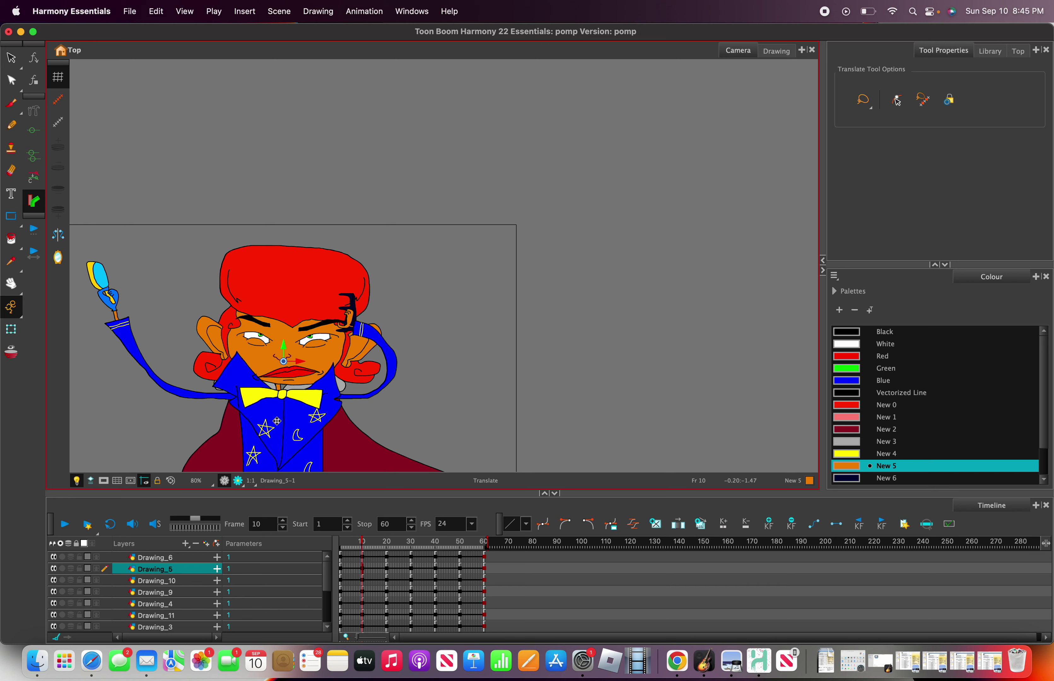
scroll(268, 406, up, 4)
scroll(199, 568, down, 5)
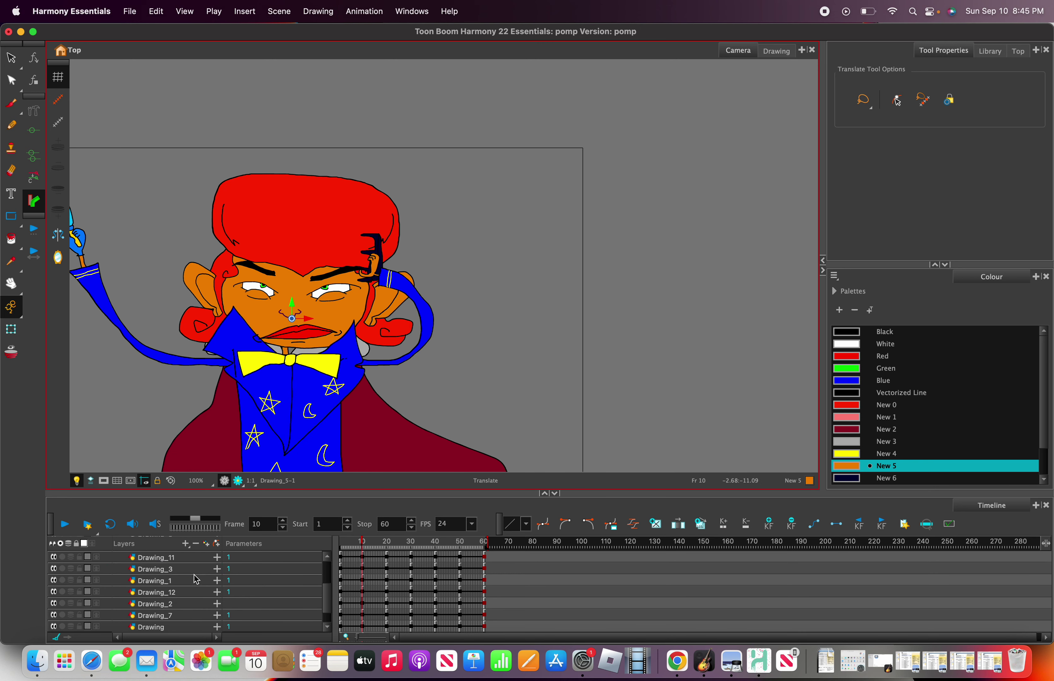
click(186, 592)
click(186, 580)
scroll(186, 587, down, 2)
click(190, 592)
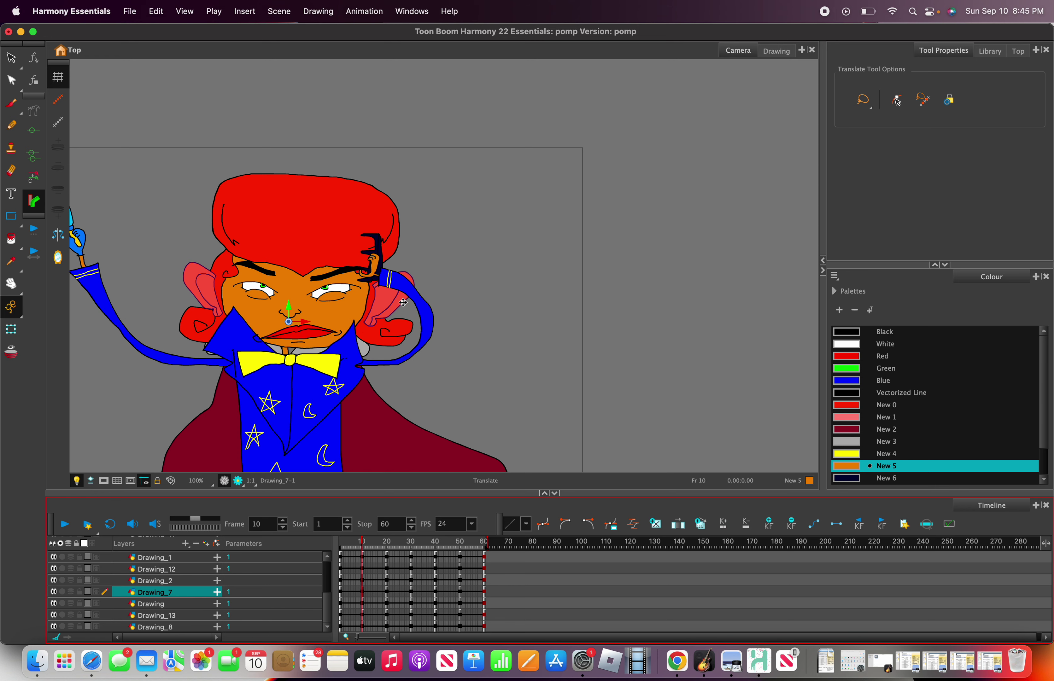
scroll(399, 309, up, 6)
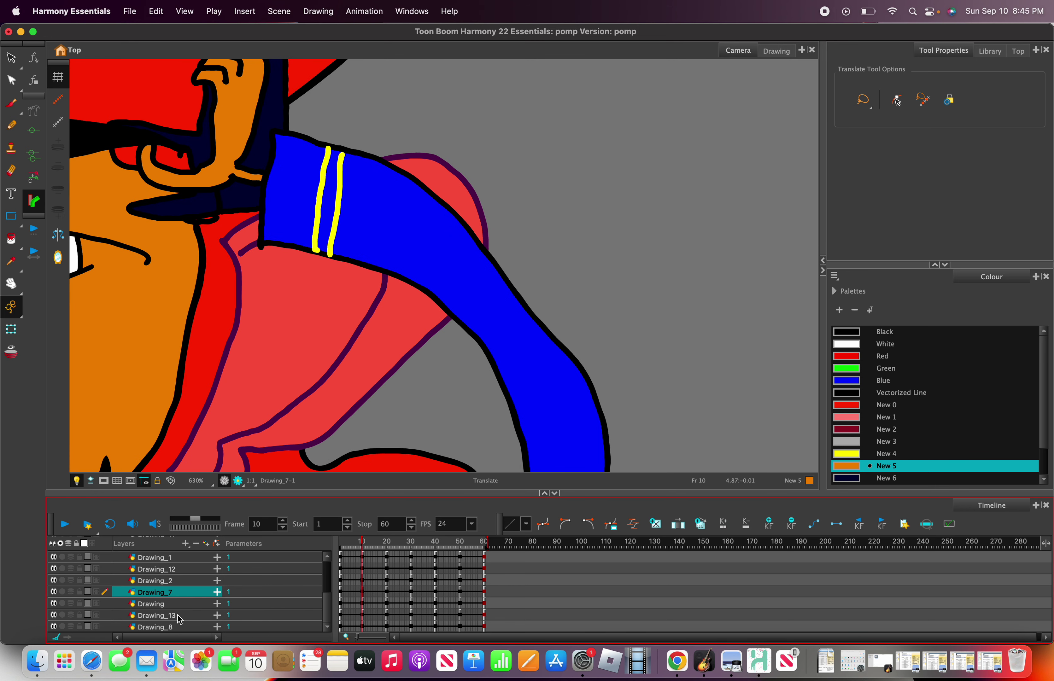
click(171, 612)
click(180, 583)
scroll(181, 582, up, 1)
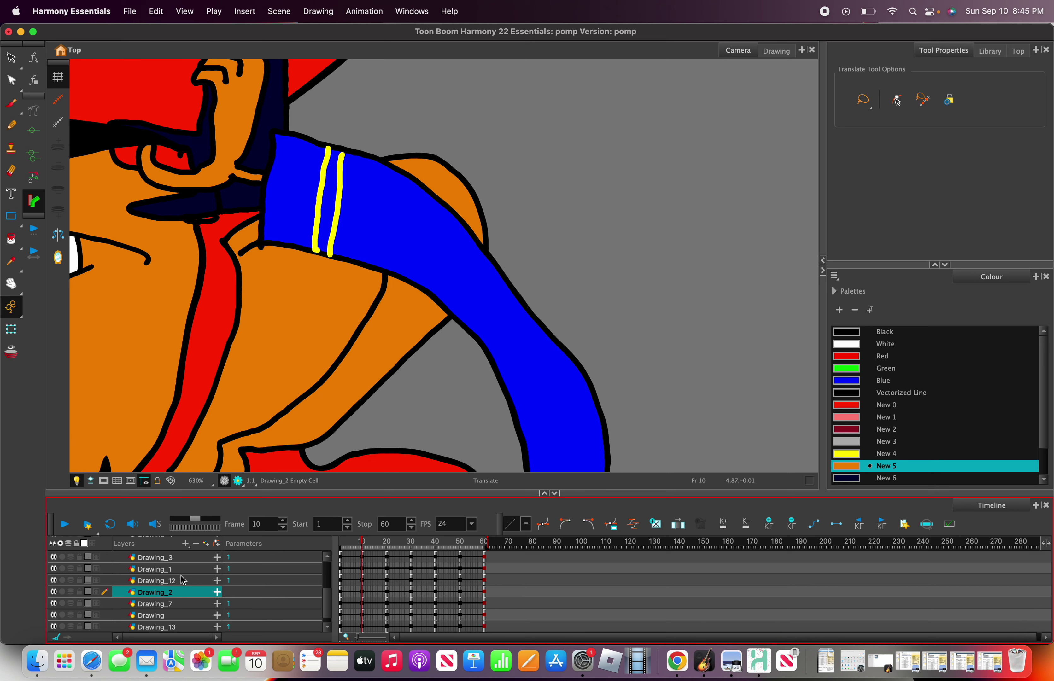
click(181, 578)
click(182, 570)
scroll(183, 575, up, 2)
click(186, 570)
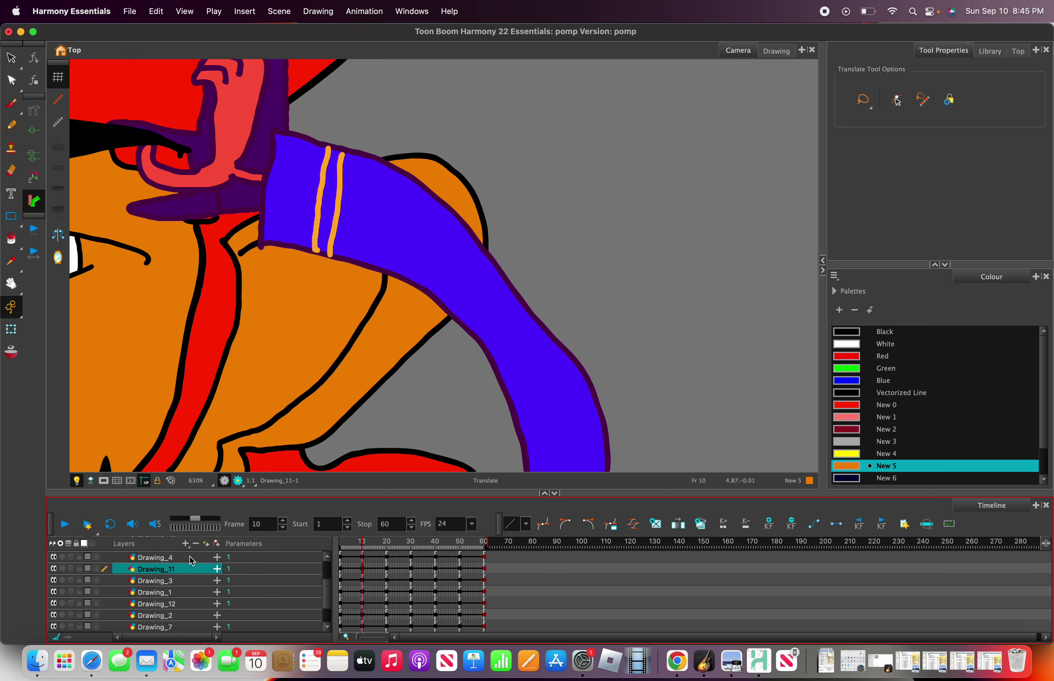
Rotate the comb-holding arm counterclockwise at frame 10 with the Rotate tool.
scroll(252, 372, down, 3)
scroll(252, 372, down, 2)
right_click(240, 339)
mouse_move(319, 364)
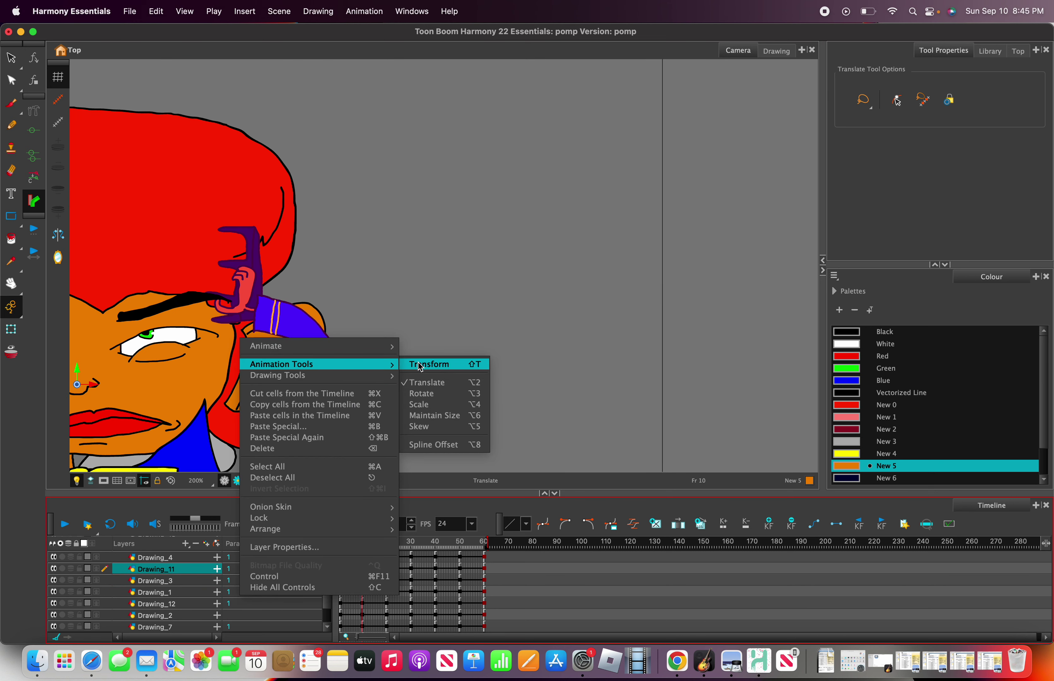
click(429, 393)
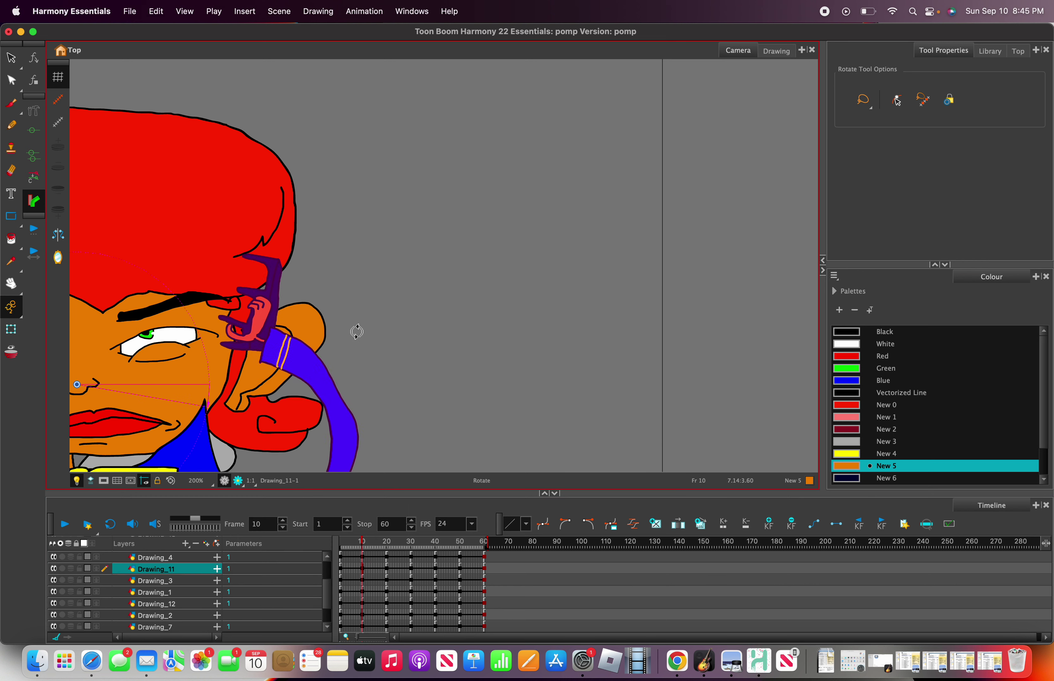
scroll(350, 341, down, 5)
scroll(329, 357, up, 5)
drag(339, 353, 268, 235)
Move the rotated comb-holding arm down towards the shoulder with the Translate tool.
right_click(269, 235)
mouse_move(350, 264)
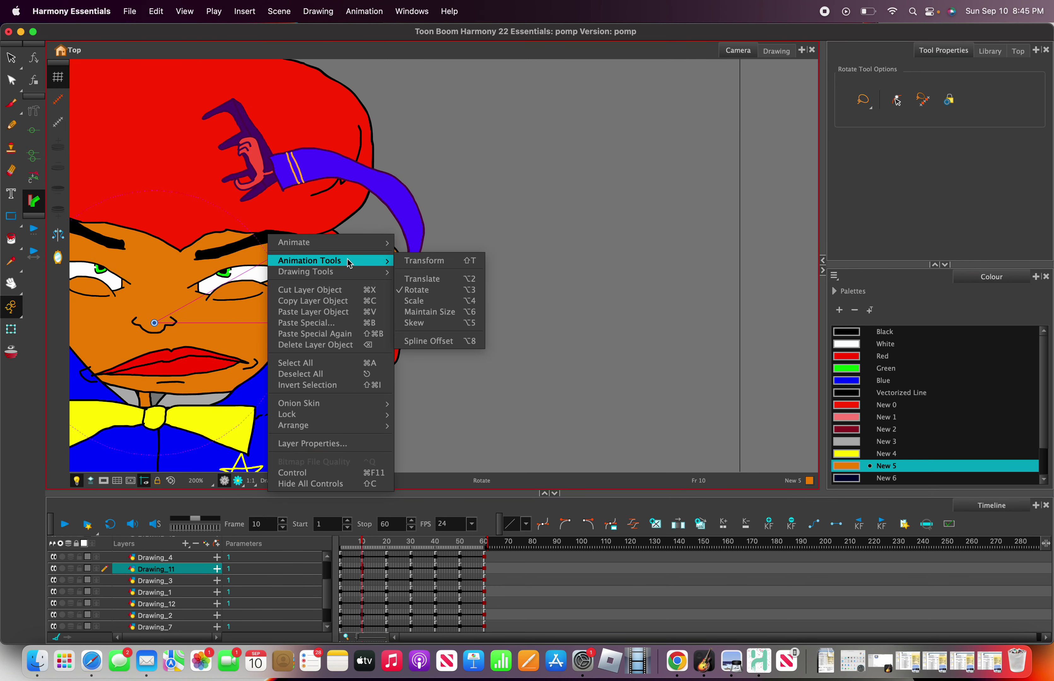
click(401, 278)
drag(401, 265, 403, 295)
scroll(394, 284, down, 3)
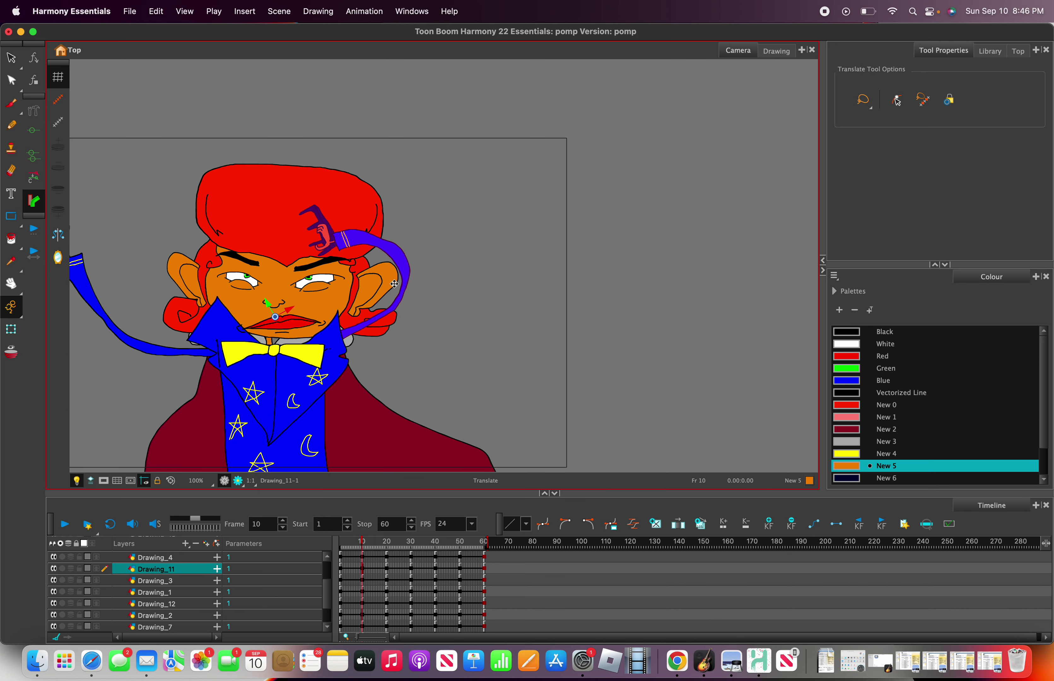
Rotate the comb-holding arm part of the way back clockwise.
scroll(345, 276, up, 1)
right_click(368, 261)
mouse_move(426, 284)
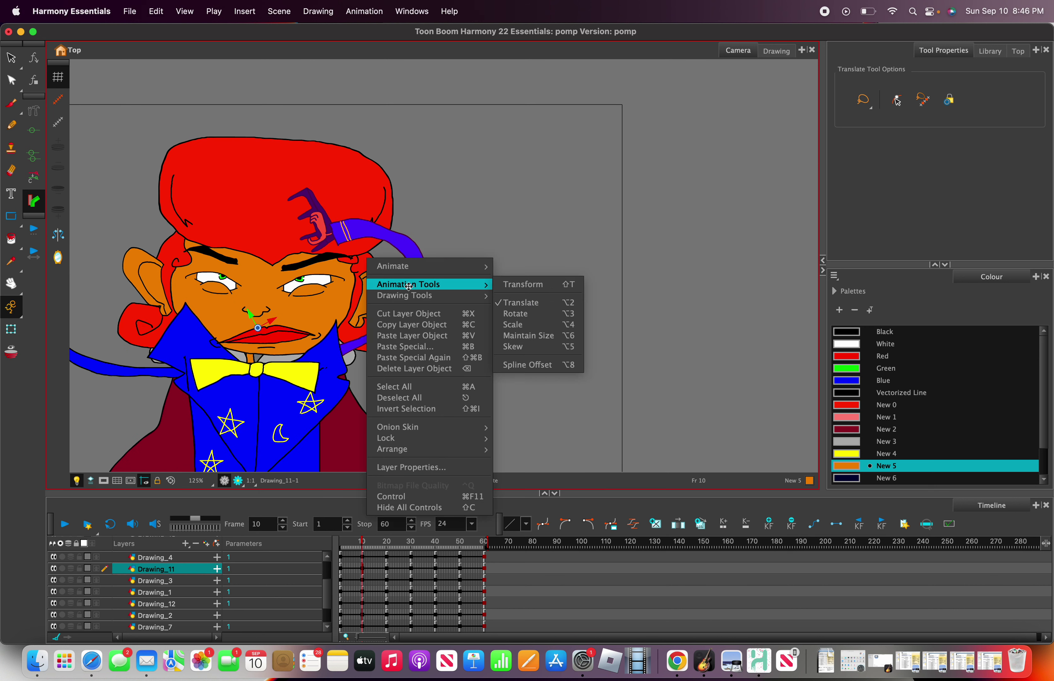
click(516, 313)
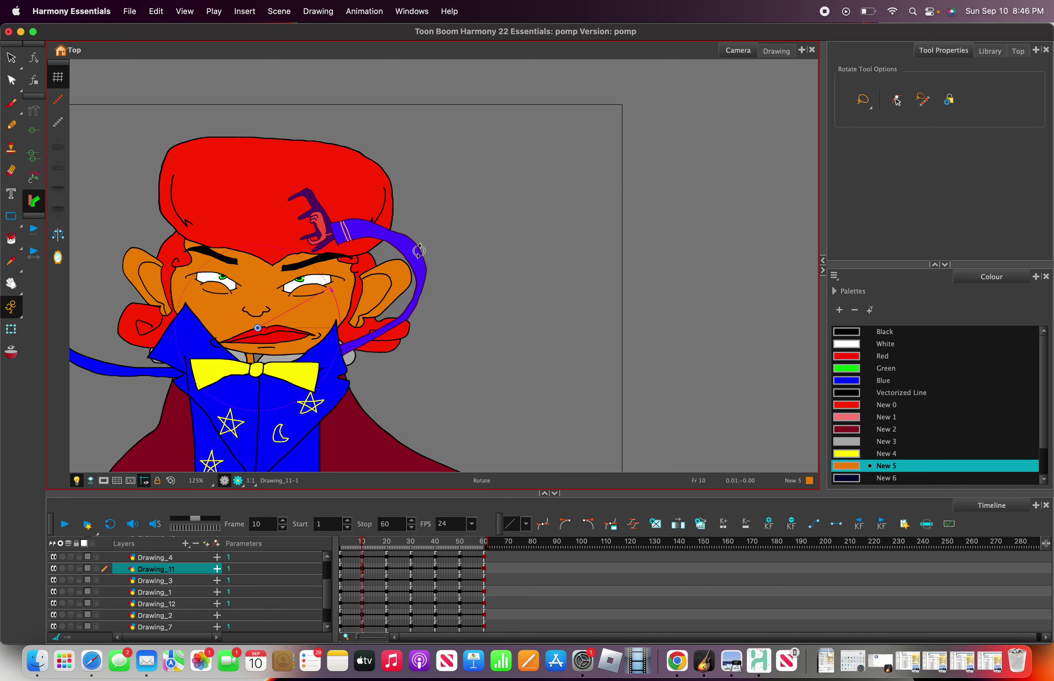
drag(419, 252, 409, 246)
Move the comb-holding arm slightly up and to the right with the Translate tool.
right_click(400, 266)
mouse_move(466, 295)
click(559, 310)
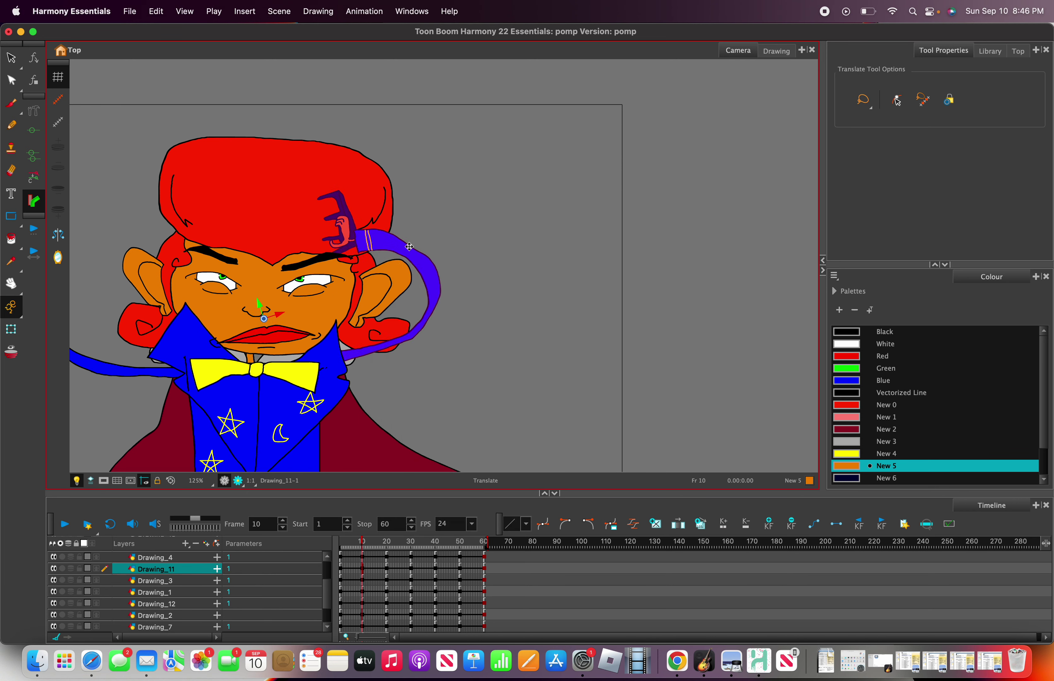
scroll(392, 290, down, 1)
scroll(340, 299, up, 1)
scroll(315, 327, down, 3)
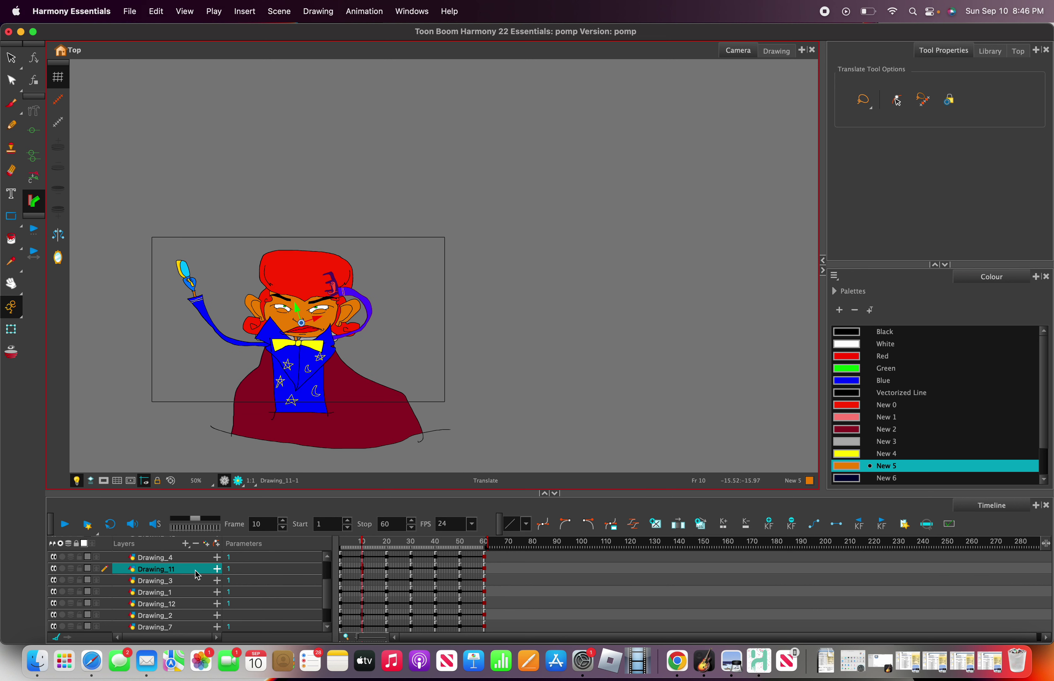
Find the other raised arm's layer, Drawing_12, and rotate the arm clockwise at frame 10.
click(183, 584)
click(190, 599)
click(177, 584)
click(179, 594)
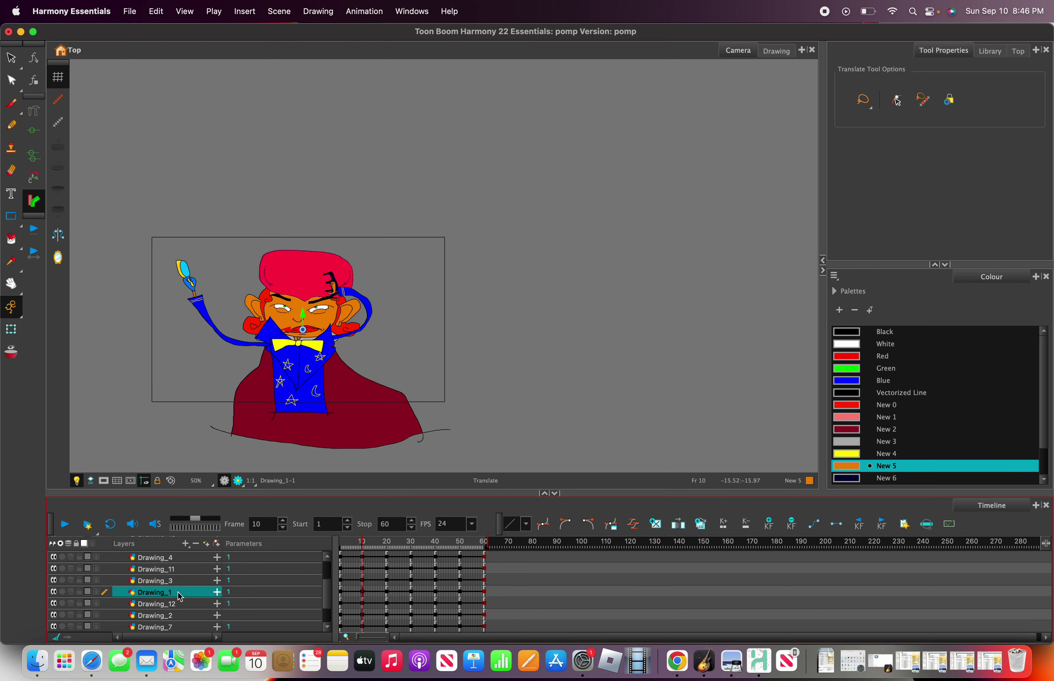
click(186, 605)
scroll(200, 316, up, 2)
right_click(201, 313)
mouse_move(254, 336)
click(408, 368)
drag(255, 284, 304, 226)
Move the Drawing_12 arm down and slightly to the right so it meets the shoulder.
right_click(304, 227)
mouse_move(375, 253)
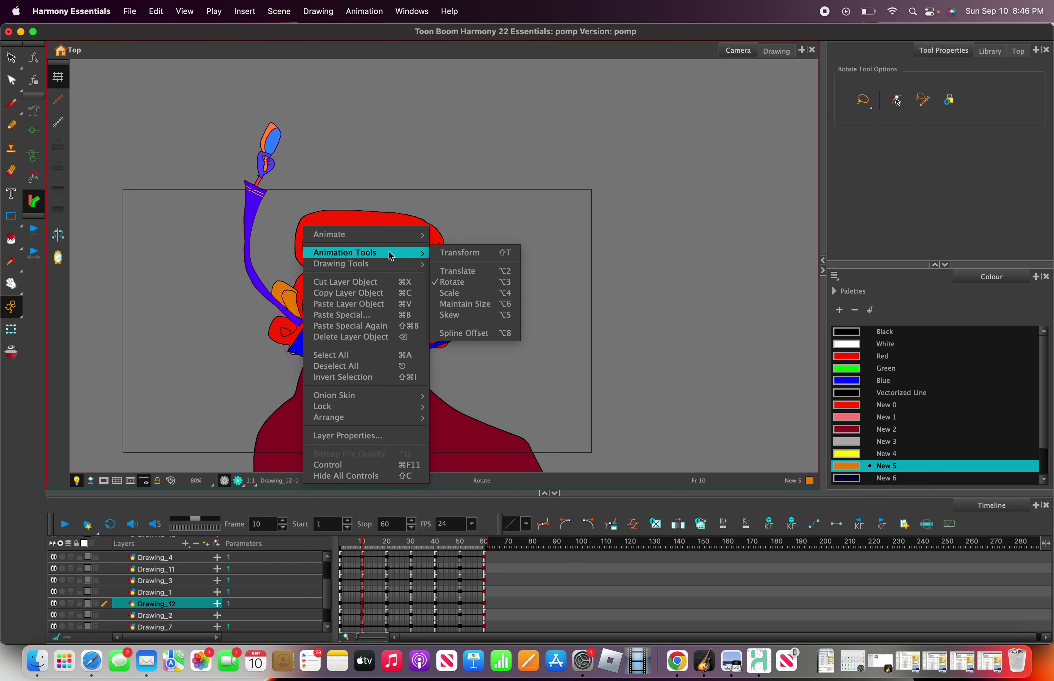
click(469, 273)
drag(272, 284, 282, 323)
scroll(311, 336, down, 1)
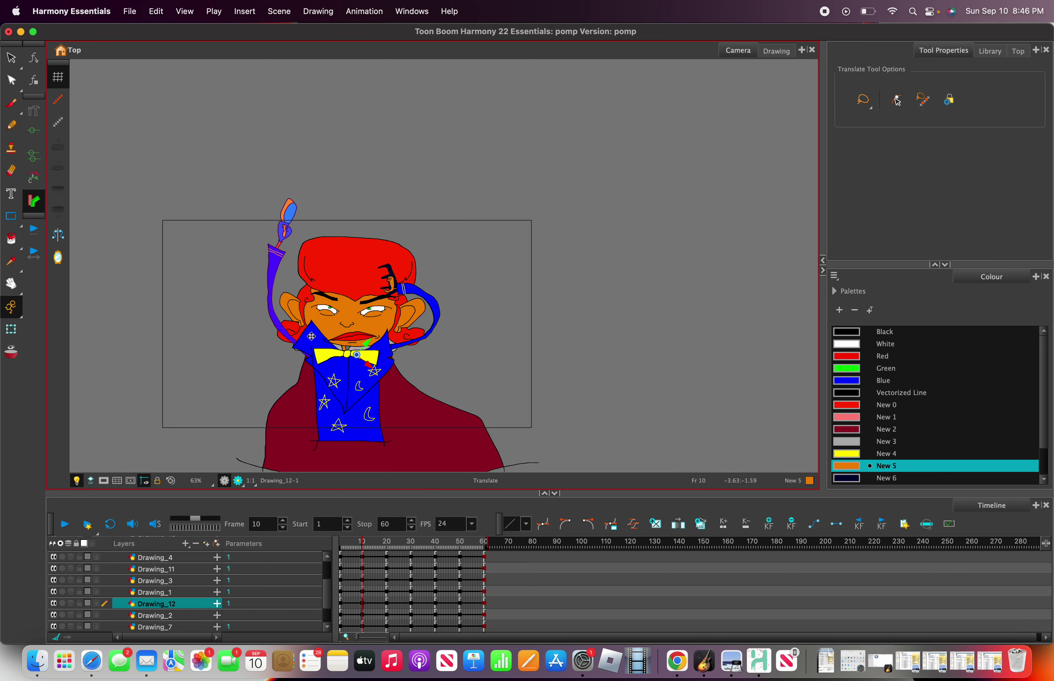
Go to frame 20 and scrub through the animation from the start up to that frame.
click(387, 606)
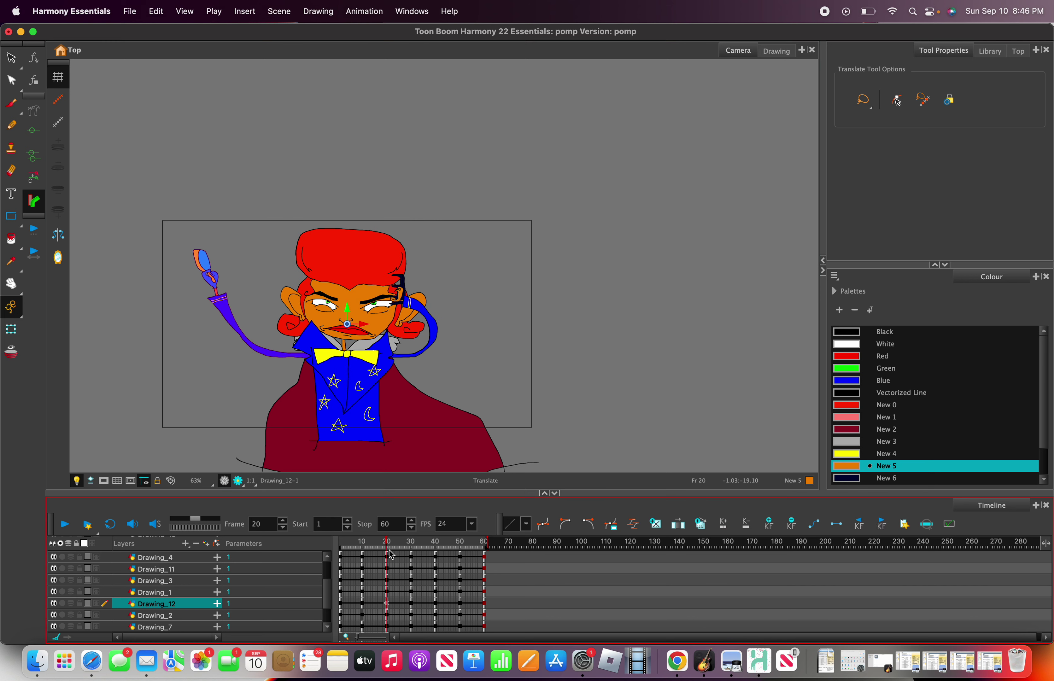
click(379, 544)
drag(344, 541, 388, 545)
scroll(366, 309, up, 3)
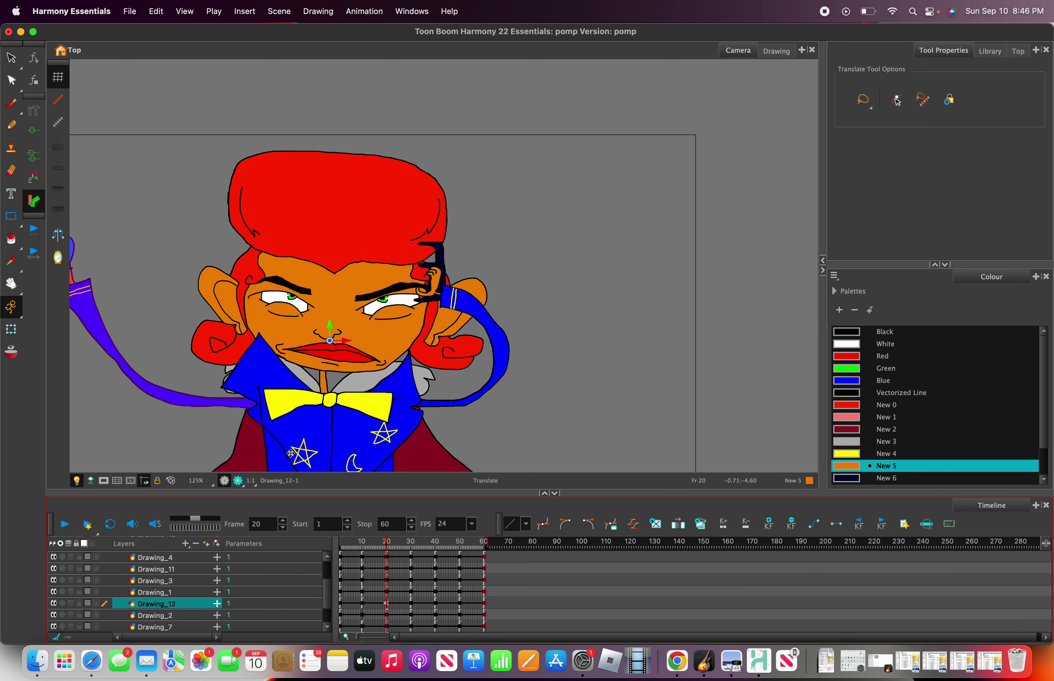
Rotate the Drawing_12 arm clockwise at frame 20 and move it down towards the shoulder.
scroll(290, 453, down, 4)
right_click(215, 369)
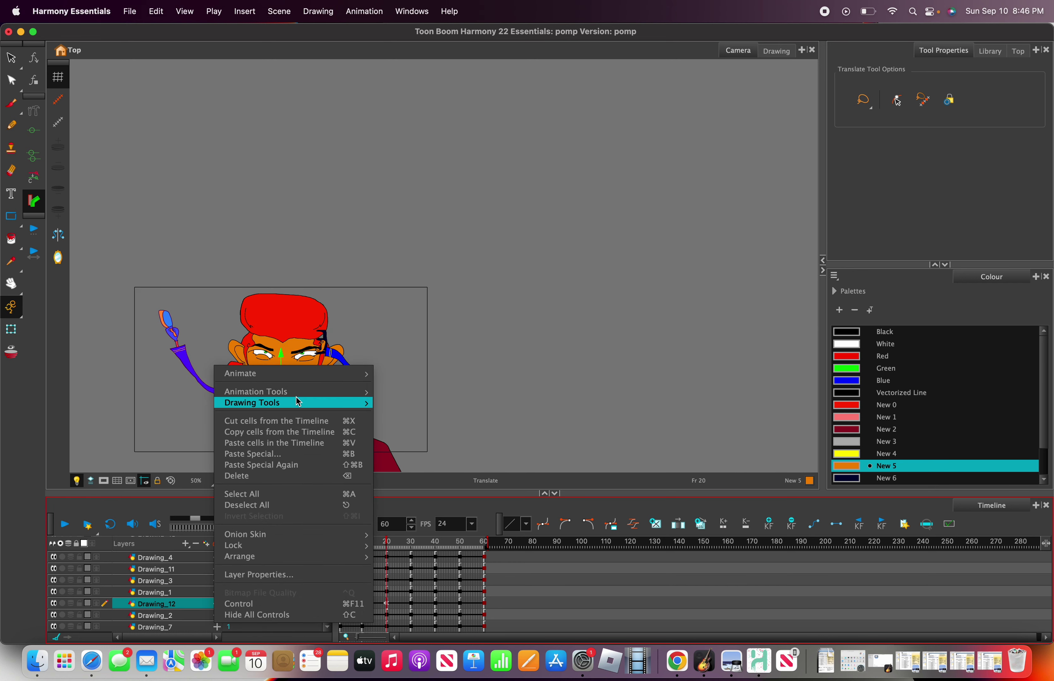
mouse_move(302, 392)
click(395, 421)
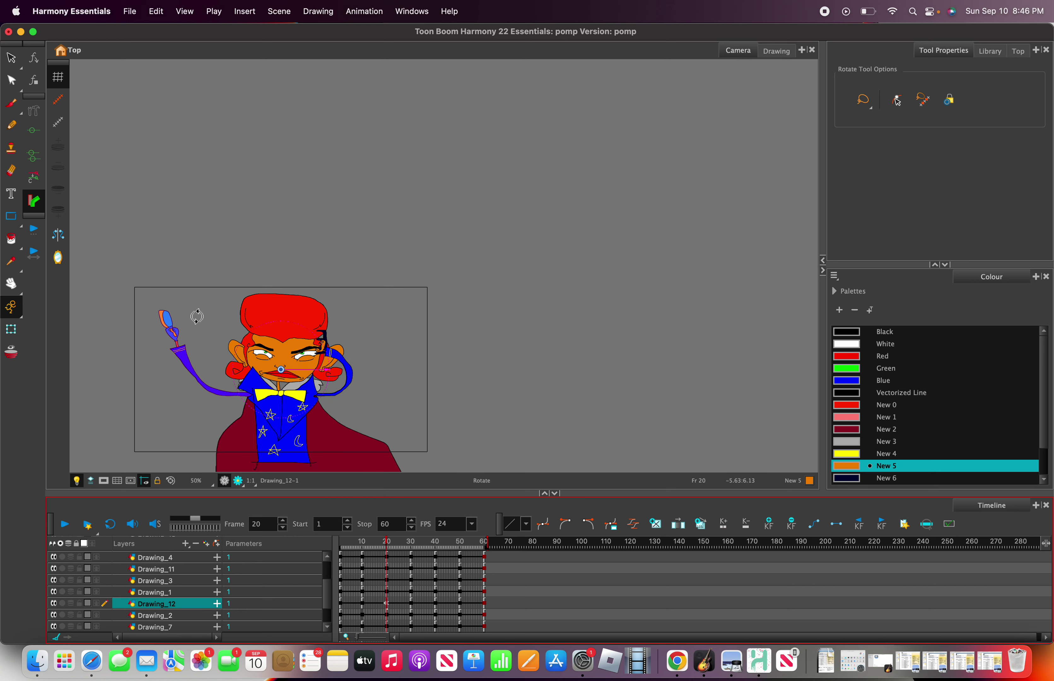
mouse_move(195, 313)
mouse_down()
mouse_move(300, 314)
mouse_move(271, 310)
mouse_move(262, 323)
mouse_up()
right_click(300, 314)
mouse_move(345, 340)
click(447, 358)
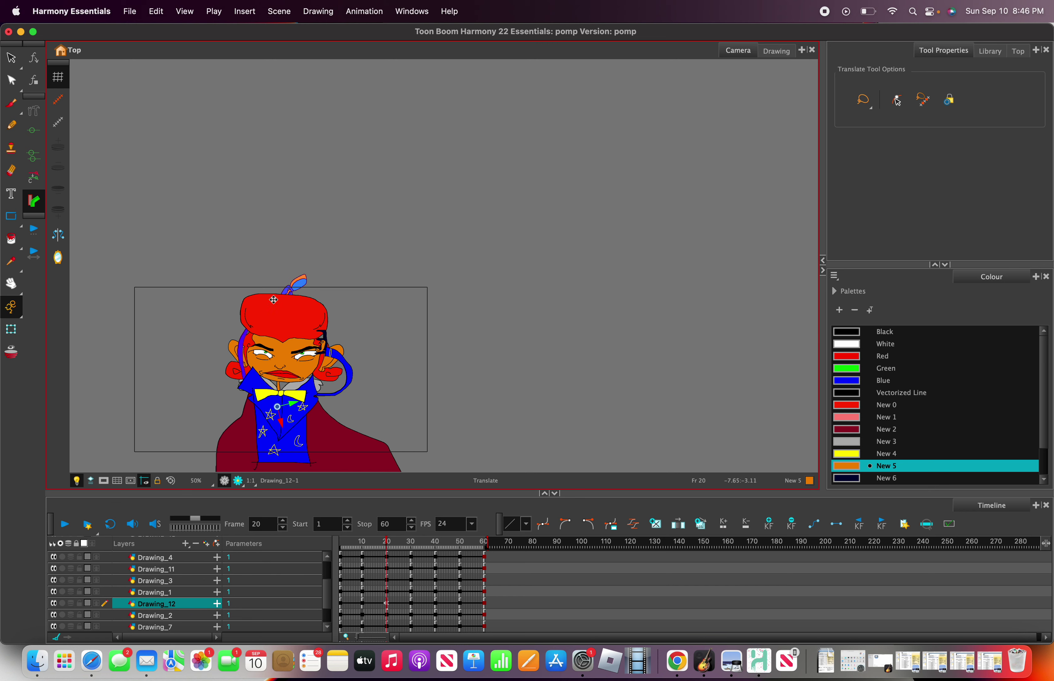
Rotate the Drawing_12 arm slightly back counterclockwise and shift it slightly to the right.
right_click(288, 287)
mouse_move(381, 313)
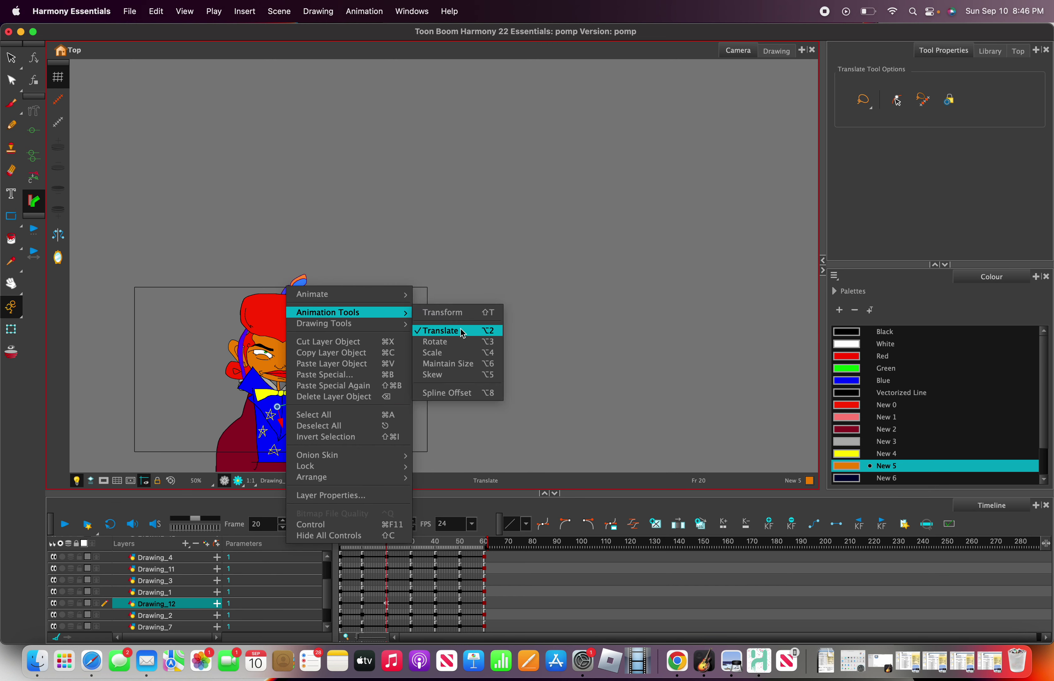
click(472, 344)
drag(327, 275, 282, 259)
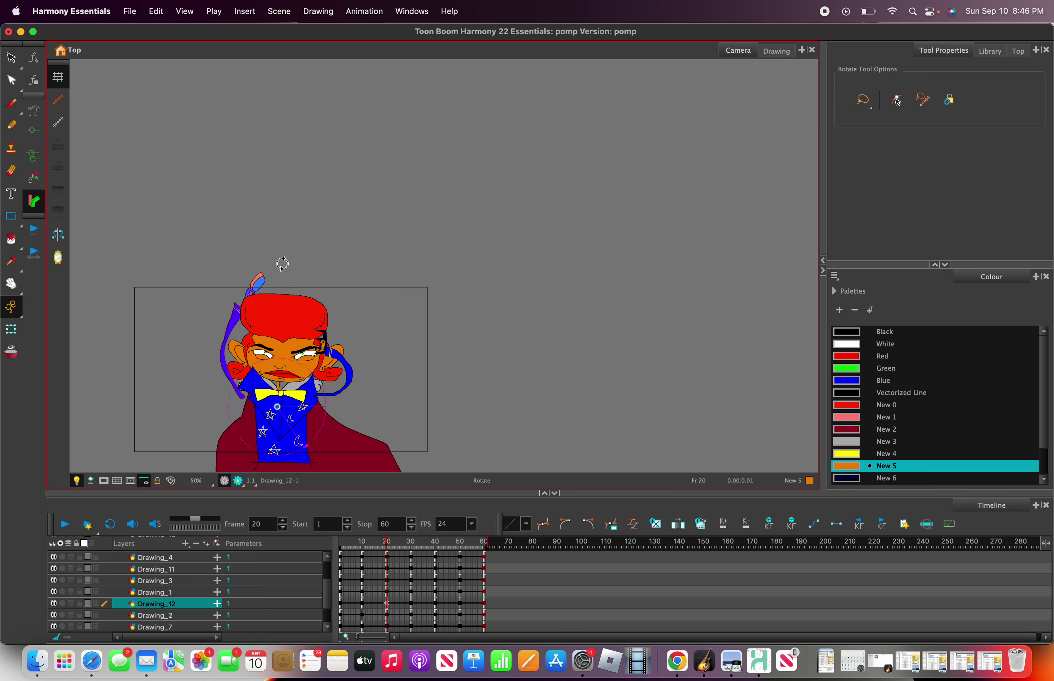
right_click(282, 262)
mouse_move(345, 293)
click(436, 307)
Enlarge the top hair layer, Drawing_1, at frame 20 with the Scale tool.
click(167, 593)
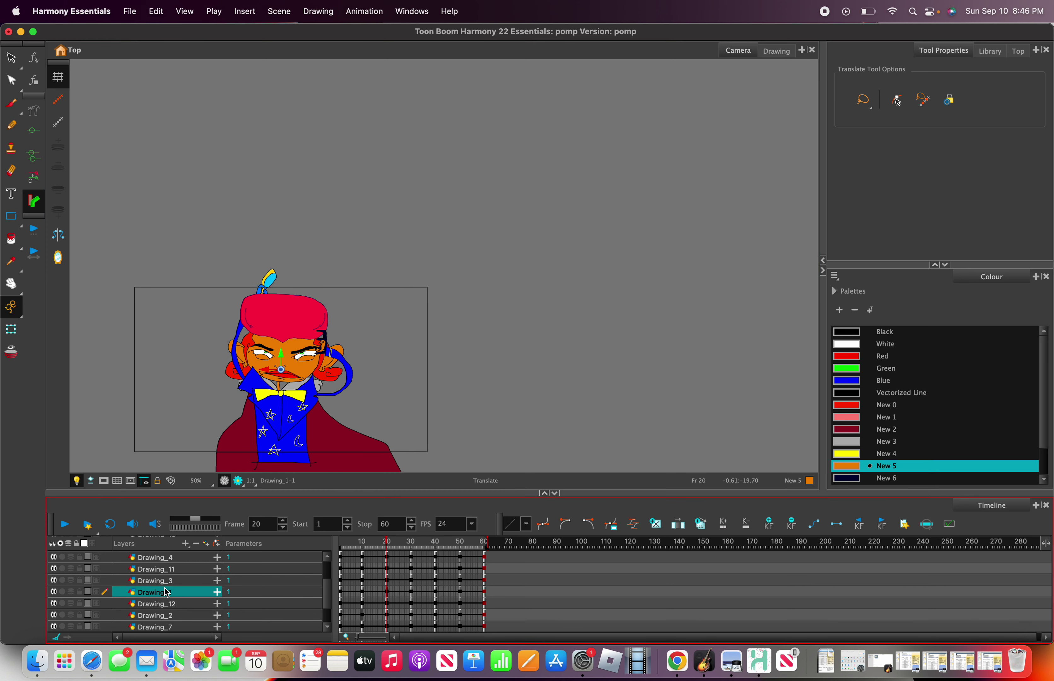
scroll(251, 346, up, 2)
right_click(270, 307)
mouse_move(340, 334)
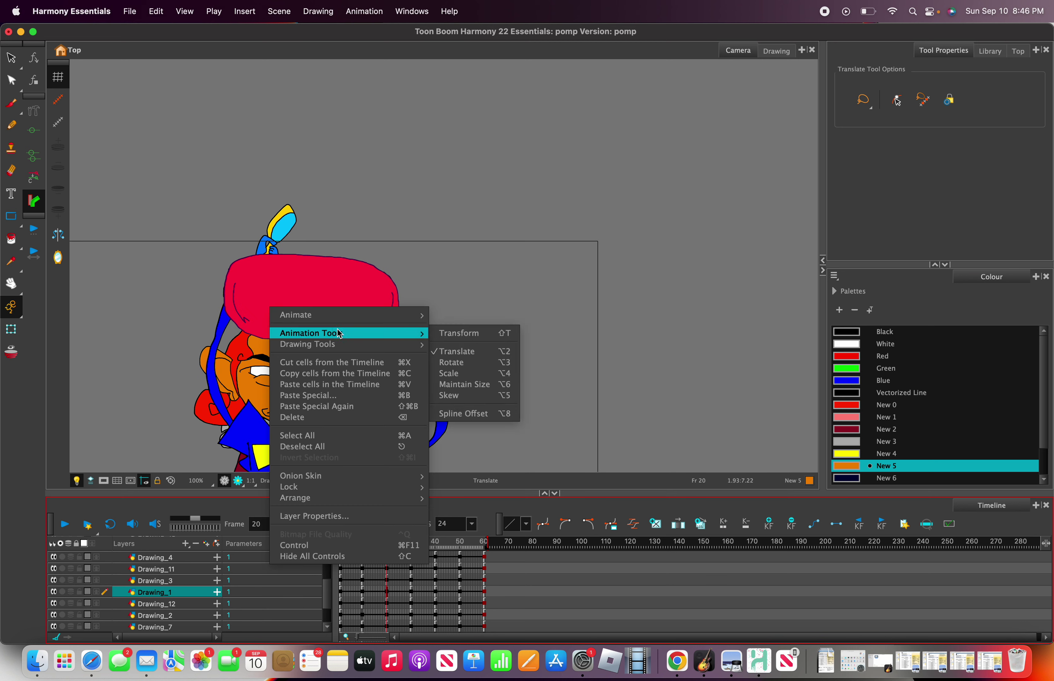
click(474, 374)
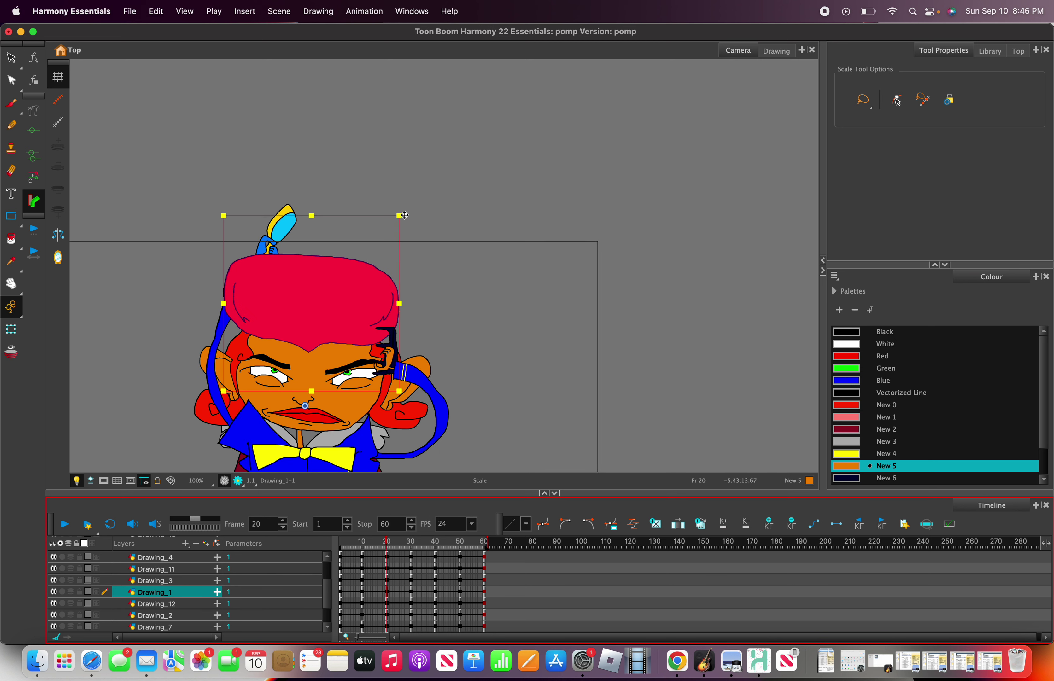
drag(399, 214, 426, 176)
Move the enlarged hair down onto the forehead with the Translate tool.
right_click(380, 235)
mouse_move(443, 260)
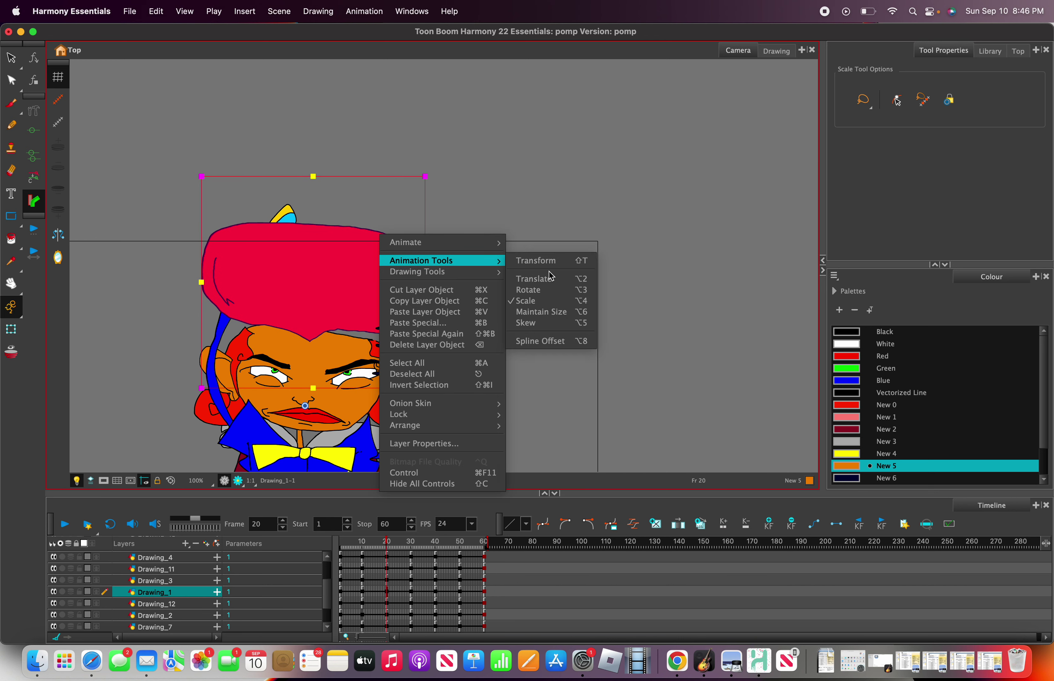
click(527, 278)
drag(390, 288, 377, 308)
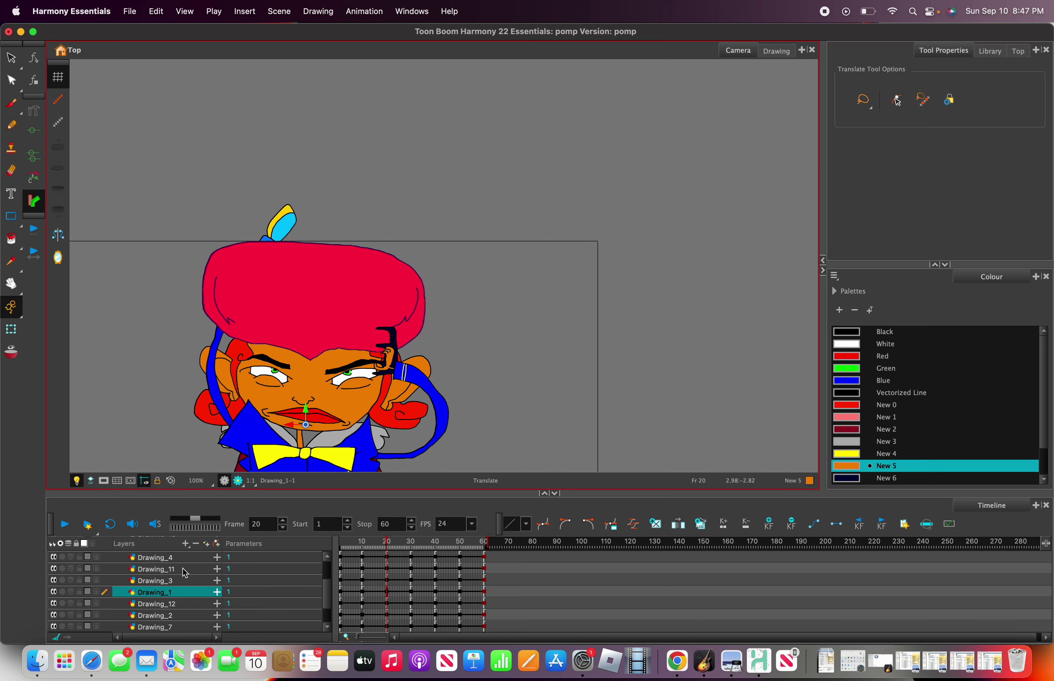
Select the eyes' layer, Drawing_3, and nudge the eyes slightly up at frame 20.
click(188, 582)
scroll(259, 380, up, 2)
mouse_move(257, 380)
mouse_down()
mouse_move(254, 395)
mouse_move(259, 362)
mouse_move(258, 375)
mouse_up()
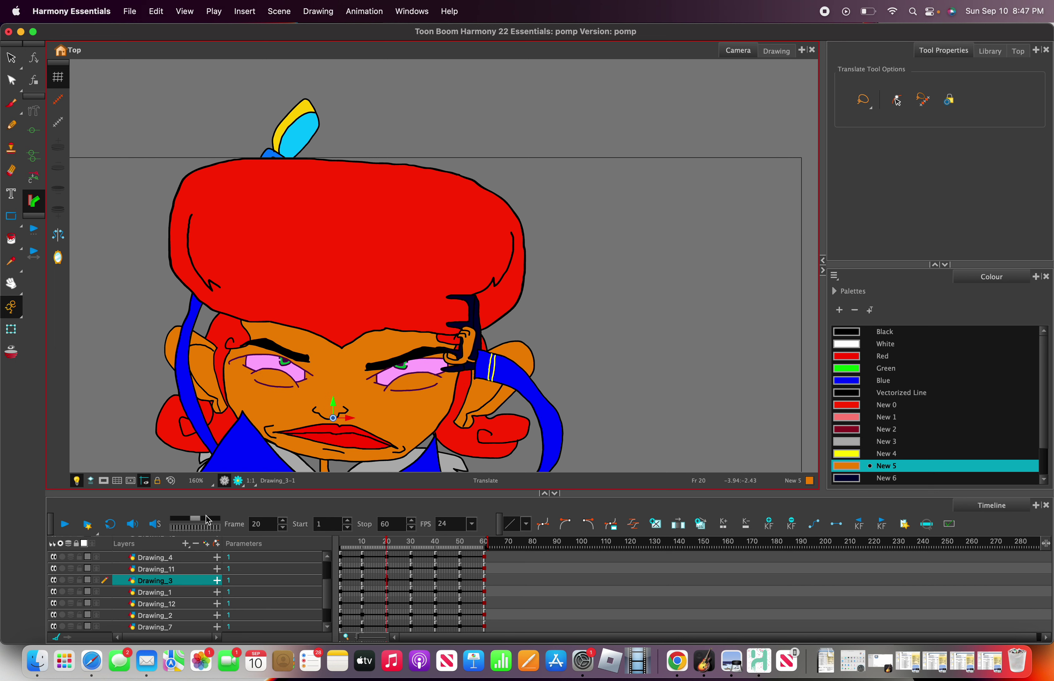
Check the neighbouring layers, return to Drawing_3 and move the eyes slightly to the left.
click(166, 592)
scroll(168, 601, down, 2)
click(168, 593)
click(167, 581)
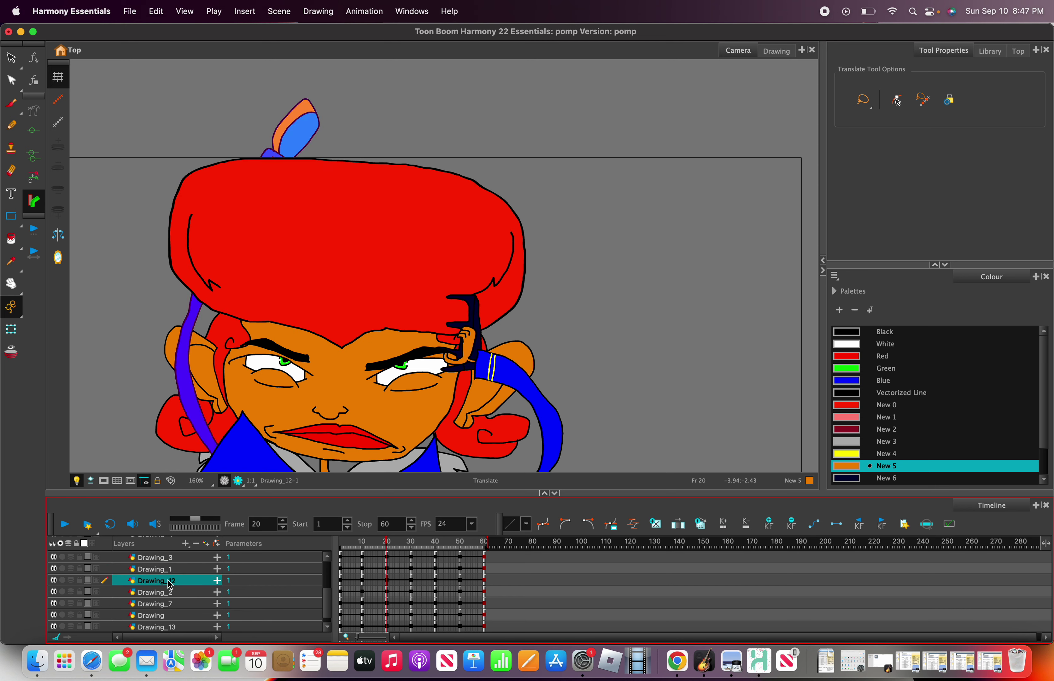
scroll(170, 584, up, 2)
click(171, 582)
scroll(180, 580, up, 1)
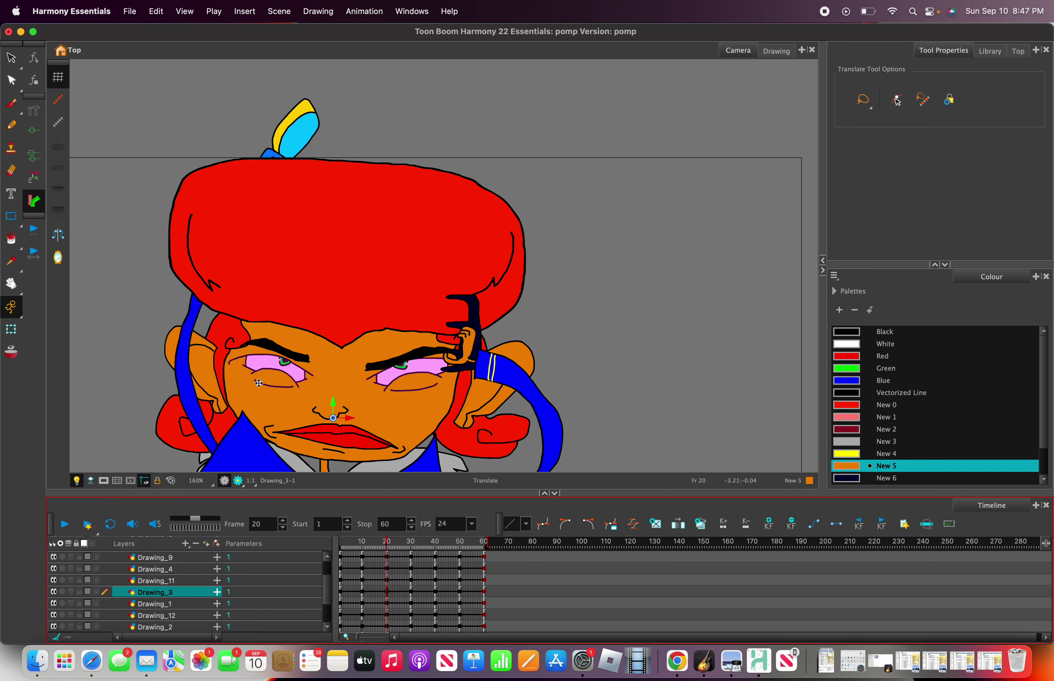
mouse_move(259, 384)
mouse_down()
mouse_move(257, 361)
mouse_move(259, 375)
mouse_up()
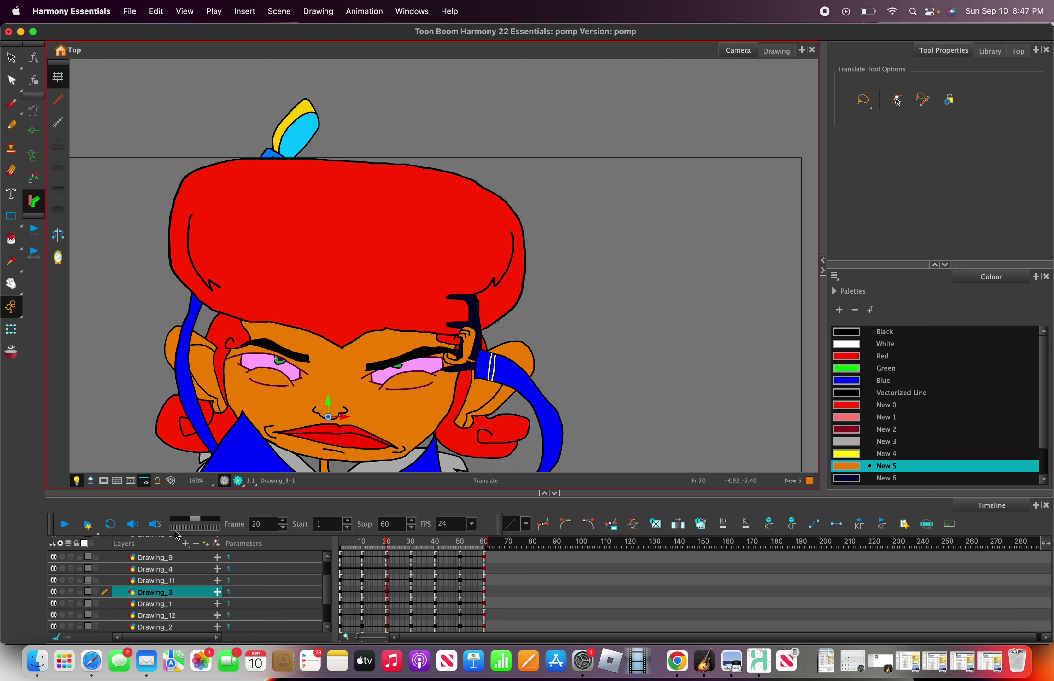
Select the eyebrows' layer, Drawing_4, and nudge the eyebrows slightly to the left.
click(181, 570)
mouse_move(257, 354)
mouse_down()
mouse_move(249, 343)
mouse_move(257, 348)
mouse_up()
drag(257, 347, 255, 349)
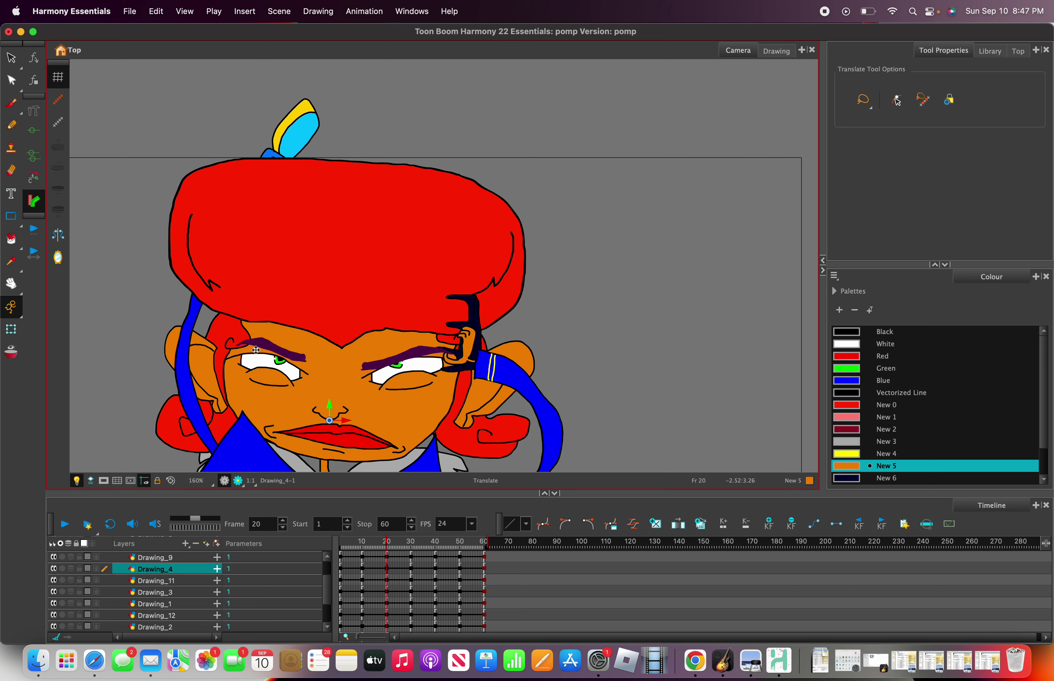
Select the face's layer, Drawing, among the lower layers and move the face slightly down at frame 20.
scroll(180, 579, down, 1)
click(180, 580)
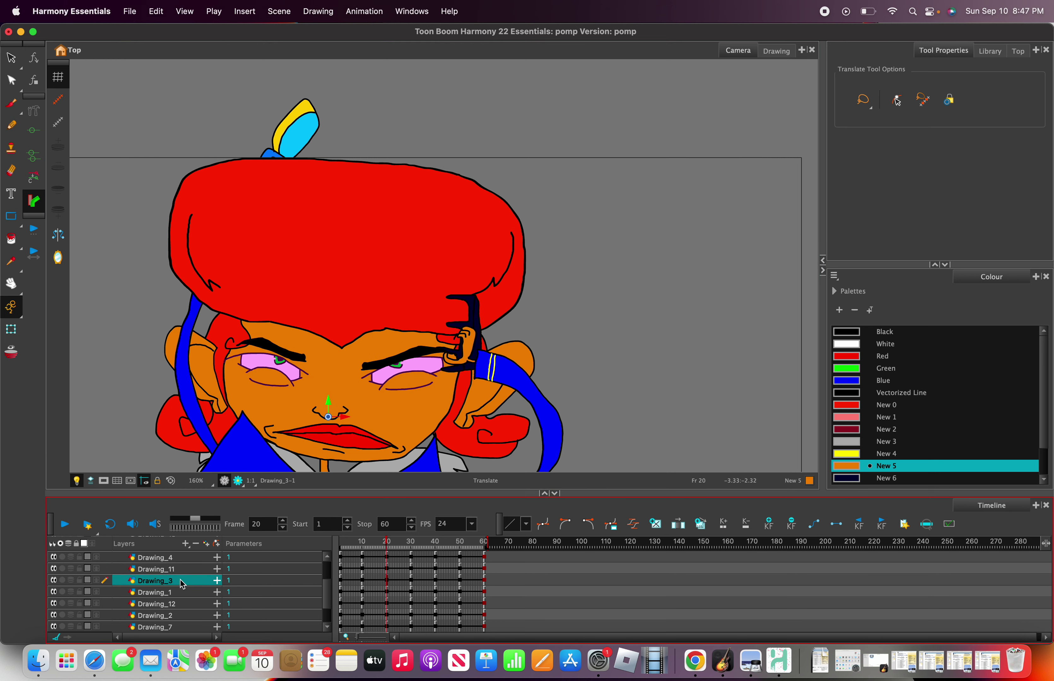
click(184, 588)
scroll(183, 583, down, 2)
click(179, 579)
scroll(179, 581, down, 1)
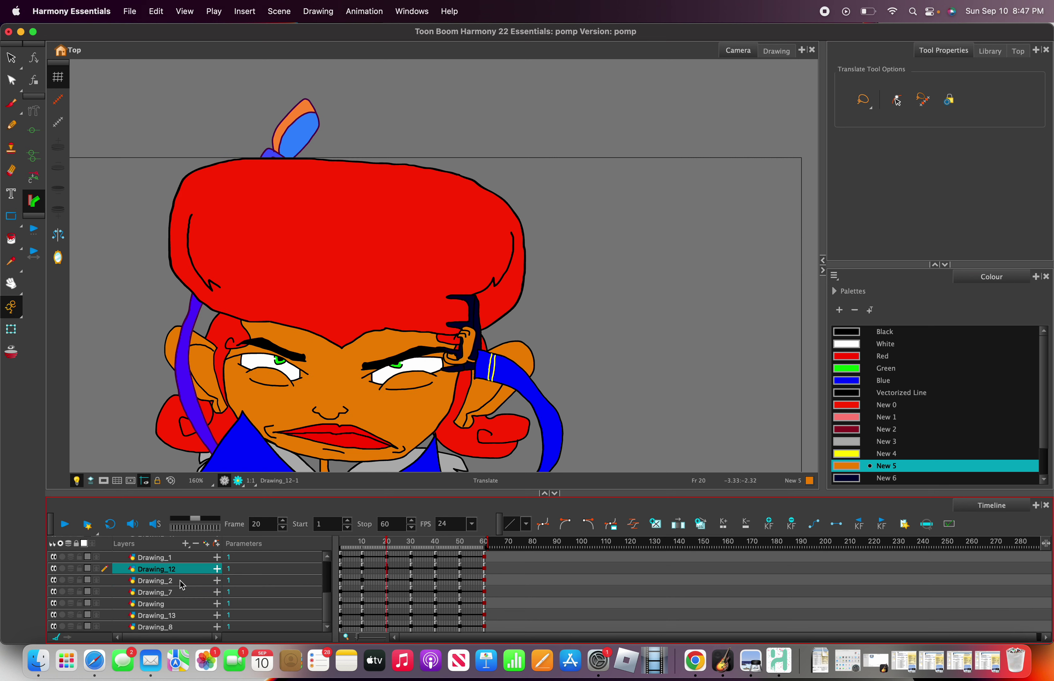
click(179, 577)
click(184, 589)
click(191, 604)
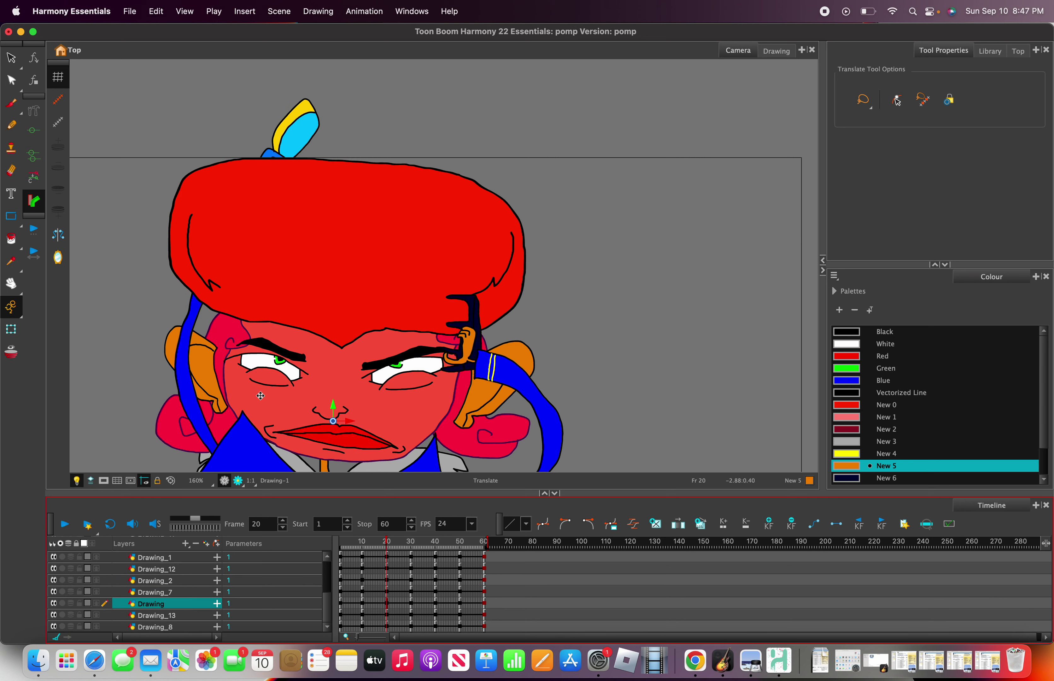
scroll(262, 395, down, 3)
click(264, 410)
drag(264, 410, 267, 412)
scroll(192, 587, up, 3)
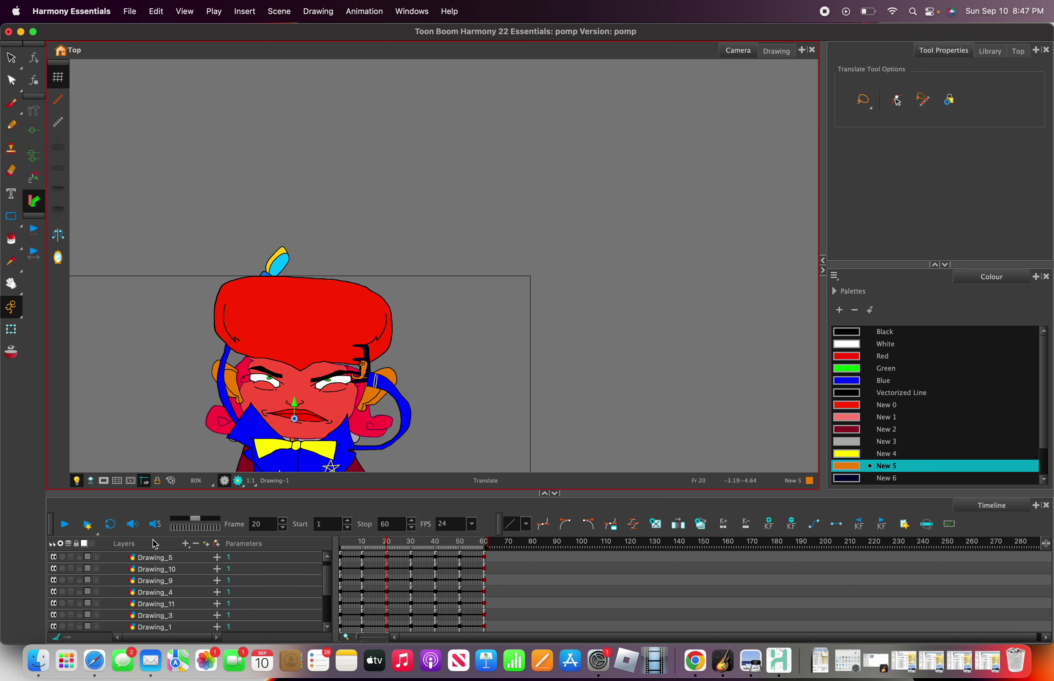
Move the eyebrows on Drawing_4 and the eyes on Drawing_3 down to match the lowered face.
click(167, 584)
scroll(295, 411, up, 4)
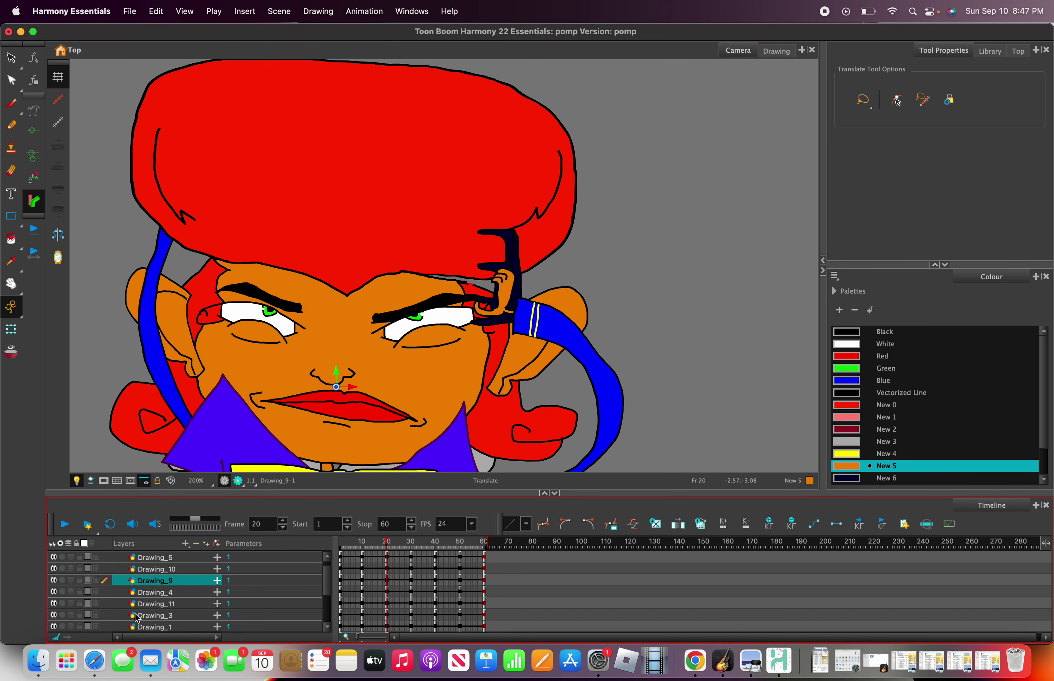
click(153, 593)
drag(290, 299, 286, 325)
click(196, 605)
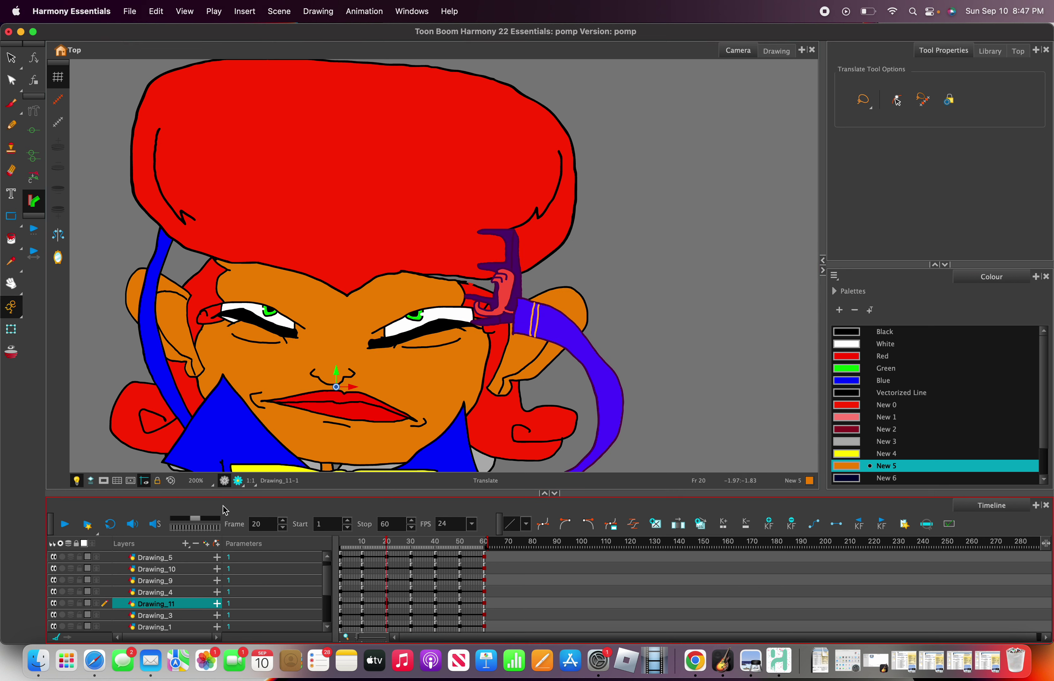
click(177, 614)
drag(270, 326, 266, 350)
Select the big hair's layer, Drawing_1, and move the hair slightly down over the forehead.
click(157, 627)
scroll(158, 622, down, 3)
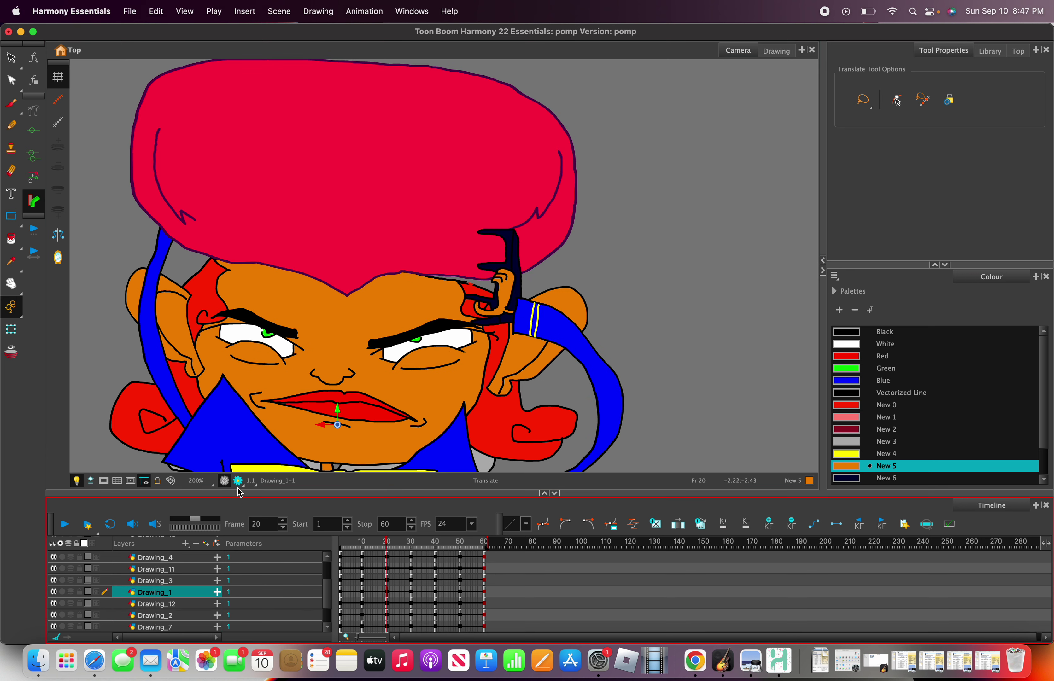
drag(278, 259, 281, 271)
Find the nose's layer, Drawing_5, and move the nose down toward the mouth.
click(157, 606)
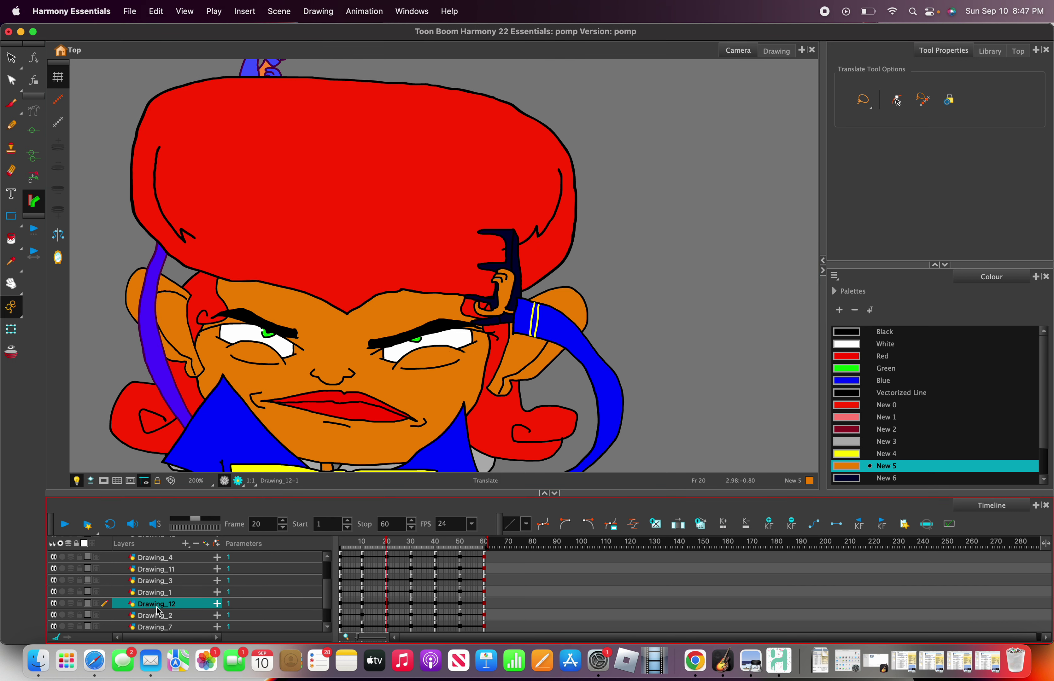
click(158, 616)
scroll(177, 607, down, 2)
click(182, 615)
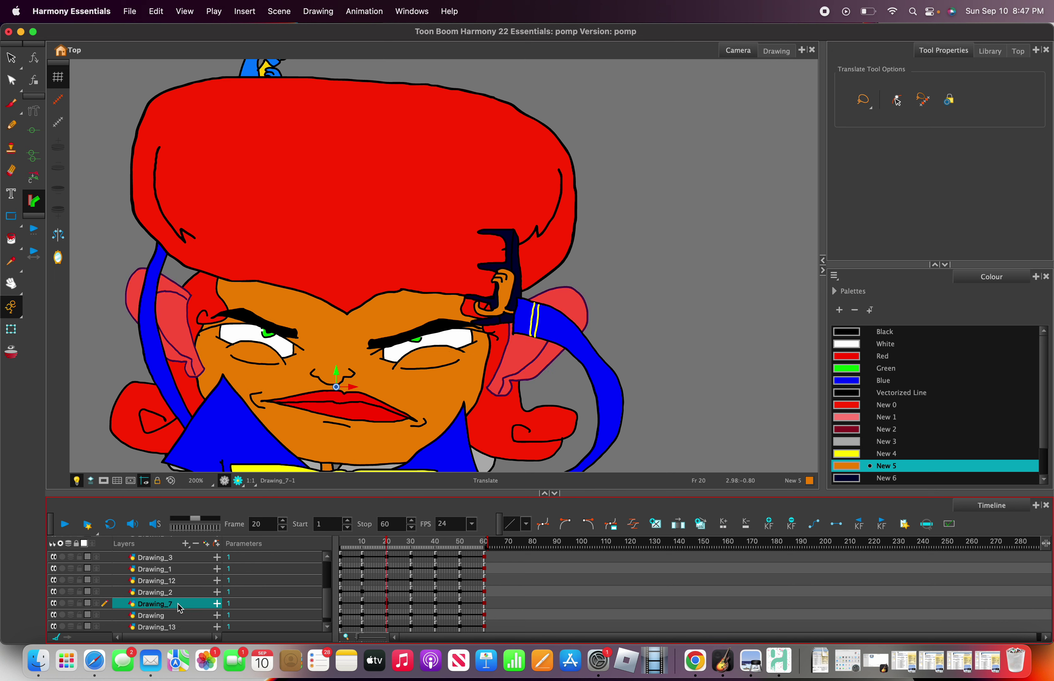
scroll(200, 611, down, 5)
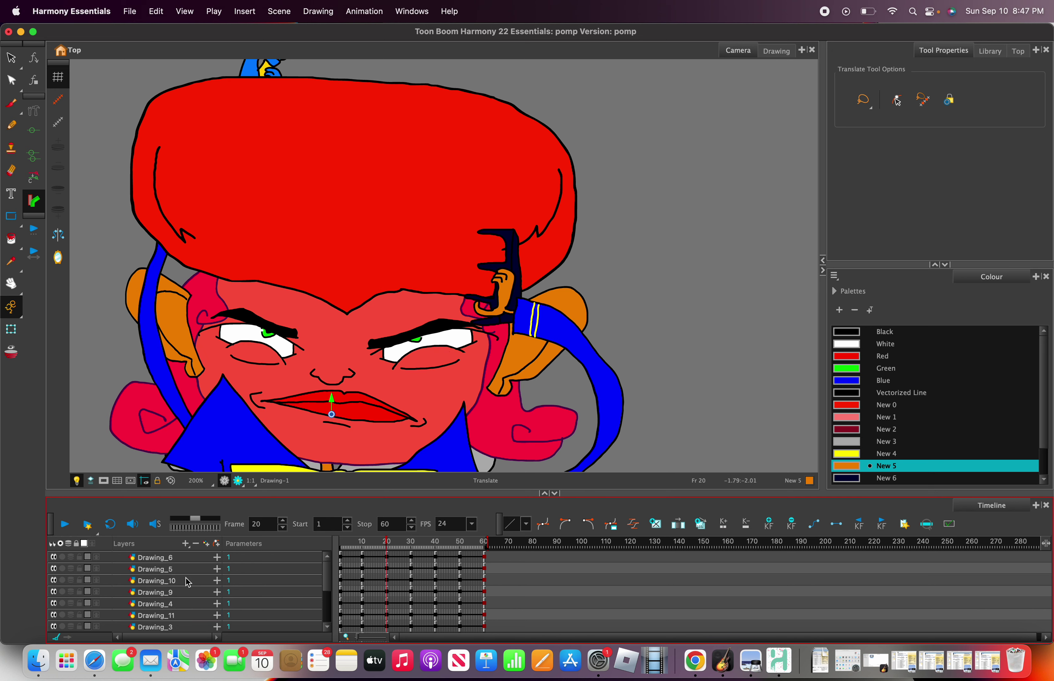
click(188, 580)
click(188, 569)
drag(319, 377, 319, 397)
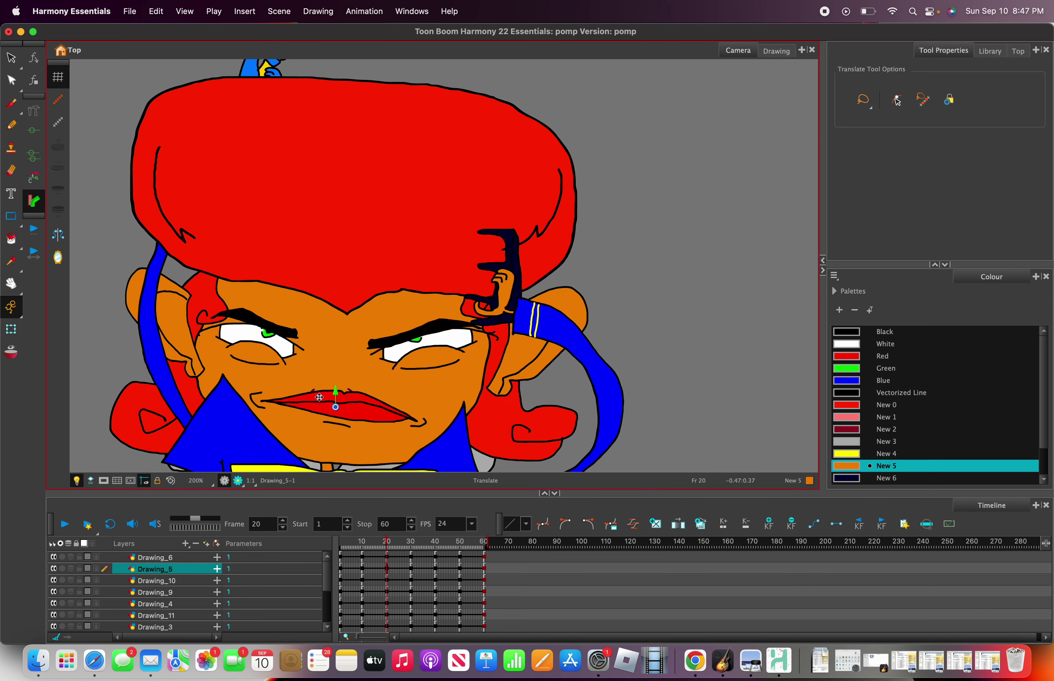
Select the mouth's layer, Drawing_6, and move the mouth slightly down below the nose.
click(194, 578)
click(190, 589)
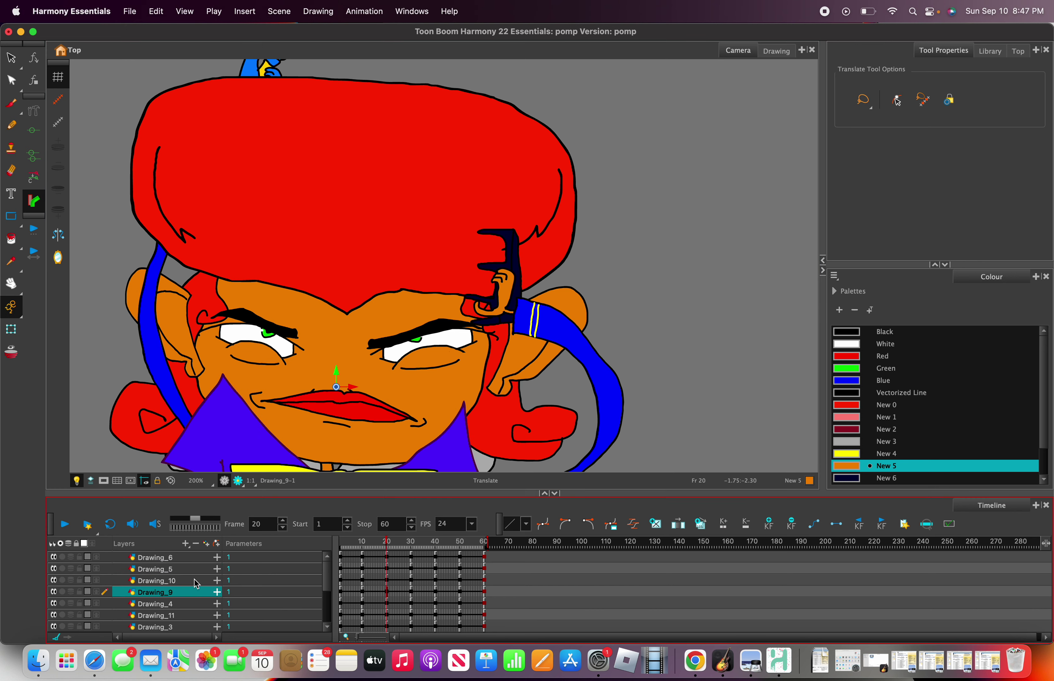
click(186, 565)
click(188, 557)
drag(332, 401, 328, 421)
Inspect the whole character and check which part the layer Drawing_12 holds.
scroll(328, 420, down, 8)
scroll(348, 457, up, 1)
scroll(348, 461, down, 1)
scroll(347, 464, up, 6)
scroll(159, 598, down, 3)
click(168, 592)
click(169, 582)
scroll(169, 582, up, 2)
scroll(170, 588, down, 1)
click(171, 581)
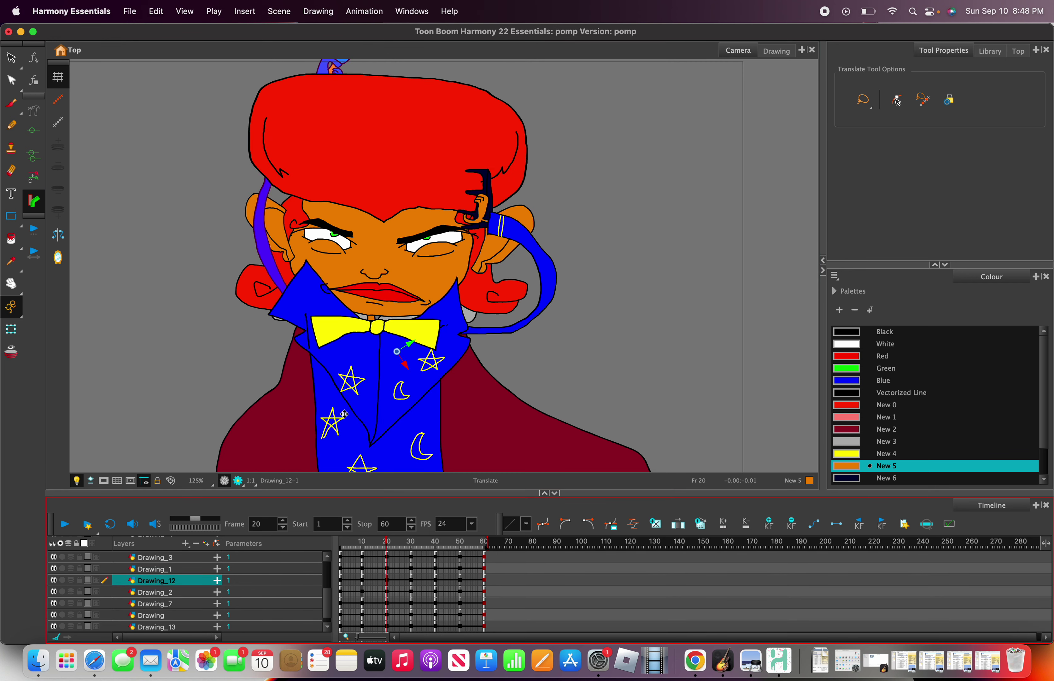
scroll(502, 227, up, 2)
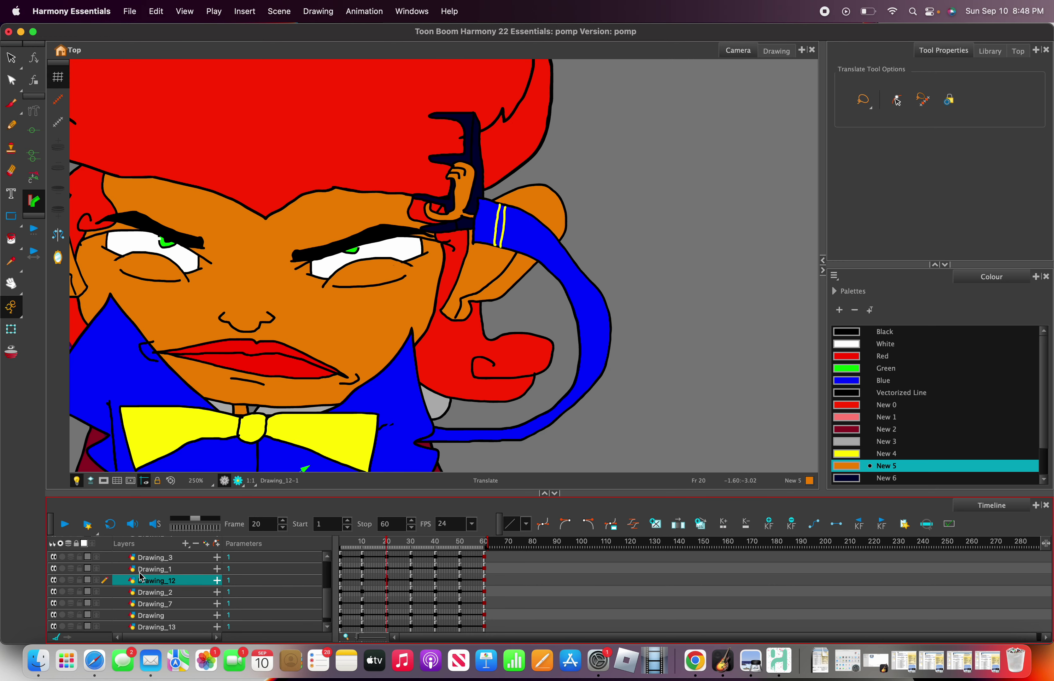
Select the clawed-hand arm's layer, Drawing_11, and rotate the arm counterclockwise up over the hair at frame 20.
click(168, 605)
click(166, 616)
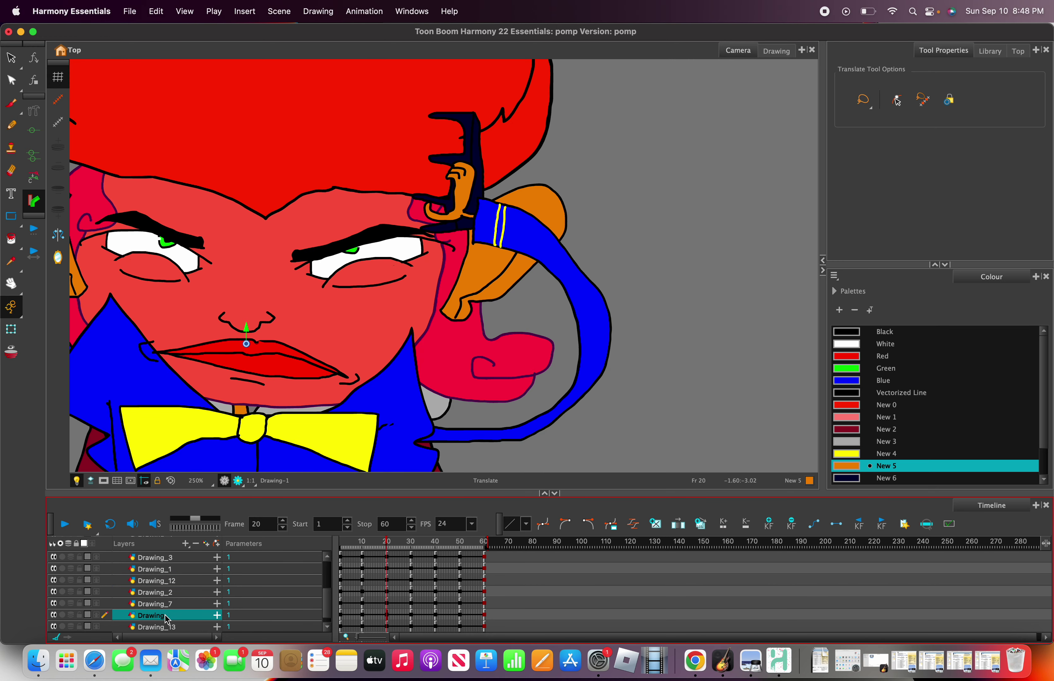
scroll(165, 616, down, 1)
click(166, 614)
scroll(171, 602, up, 5)
click(173, 604)
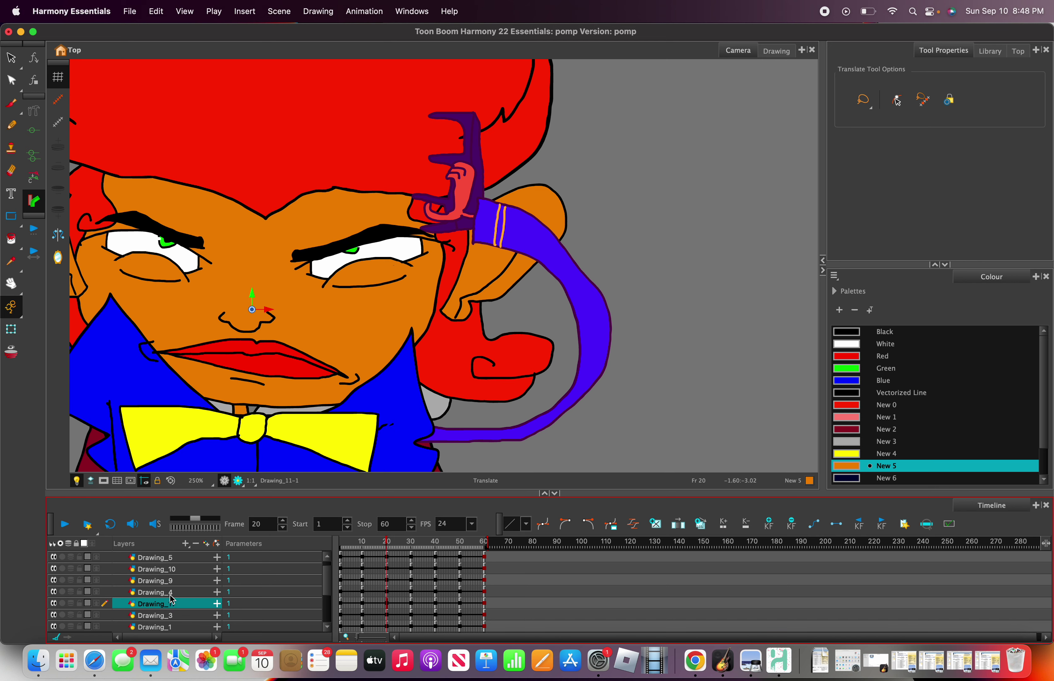
click(173, 593)
click(173, 604)
right_click(467, 175)
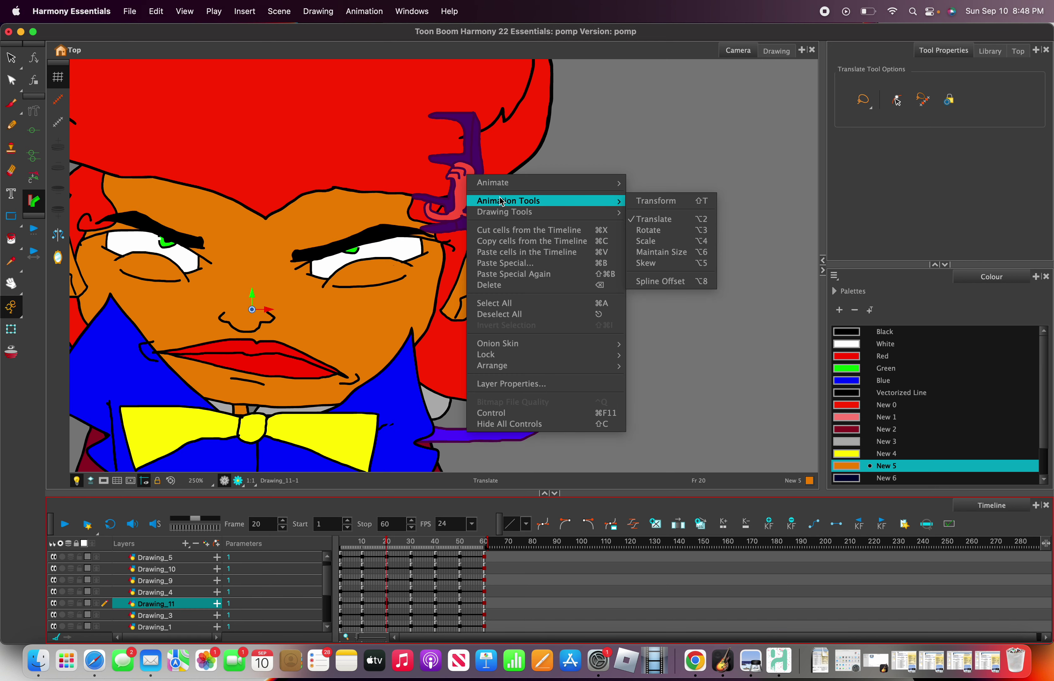
mouse_move(570, 201)
click(654, 231)
scroll(463, 266, down, 2)
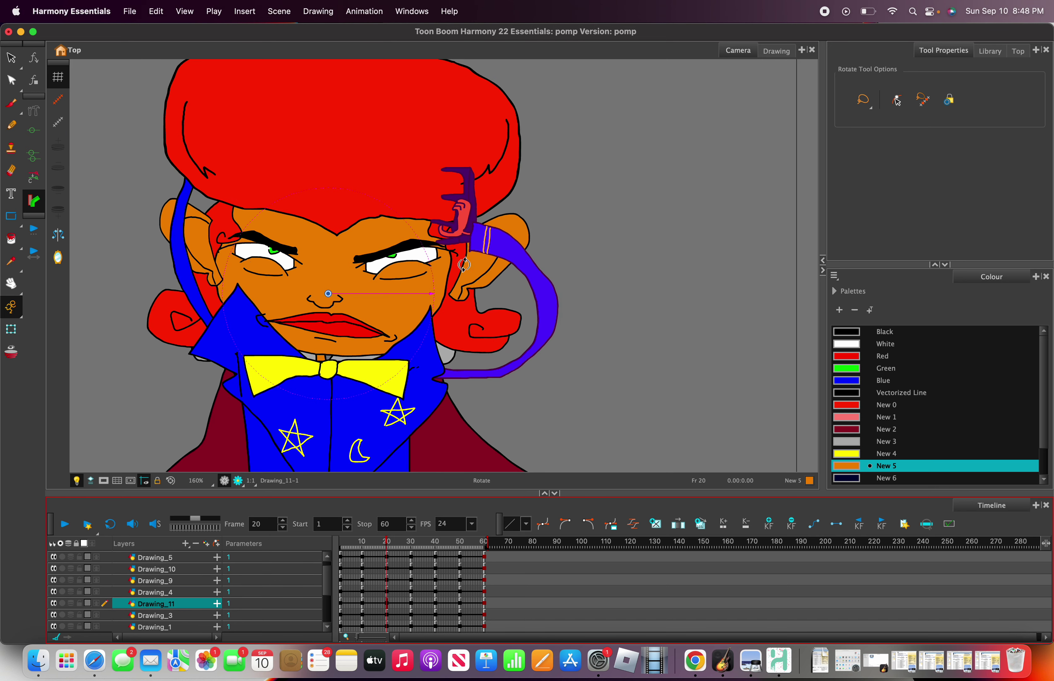
drag(464, 229, 421, 164)
Shift the rotated clawed-hand arm slightly down and to the left with the Translate tool.
right_click(420, 163)
mouse_move(454, 188)
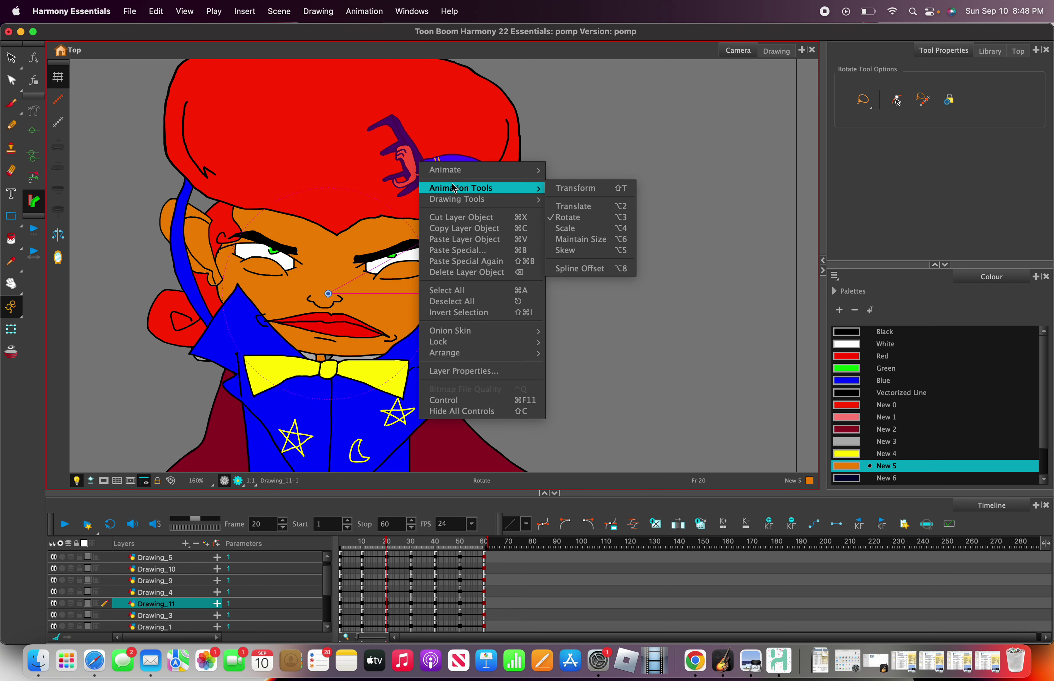
click(575, 205)
drag(467, 173, 453, 180)
Go to frame 40 and rotate the clawed-hand arm, Drawing_11, clockwise until the hand lies beside the lower hair curl.
key(1)
key(1)
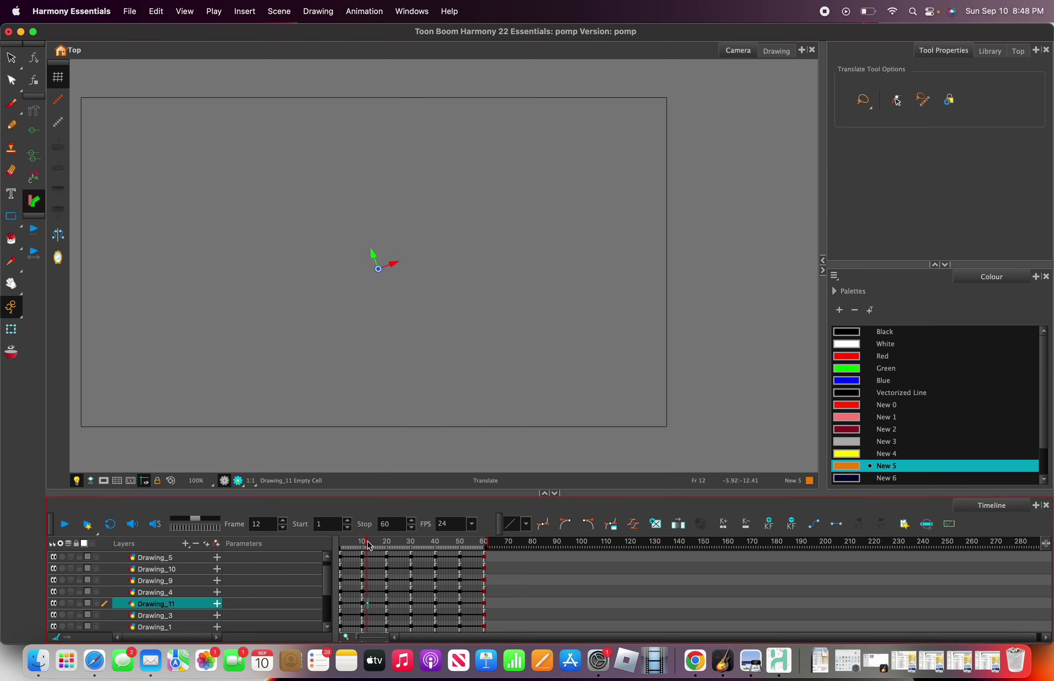
mouse_move(380, 546)
mouse_down()
mouse_move(336, 544)
mouse_move(437, 529)
mouse_up()
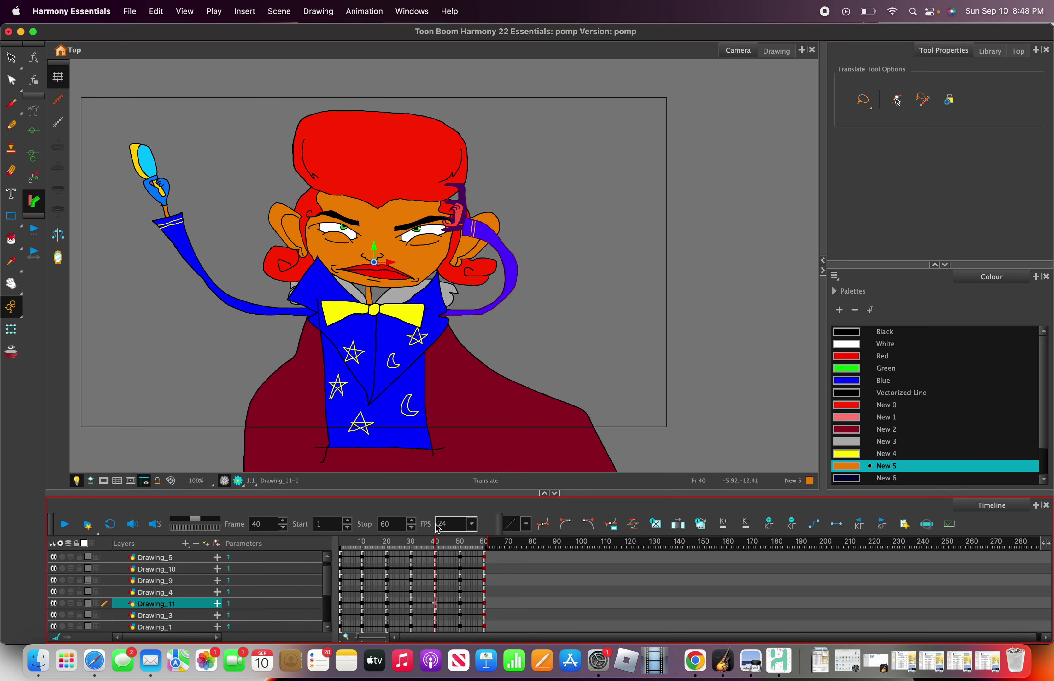
scroll(428, 218, up, 1)
right_click(433, 218)
mouse_move(483, 246)
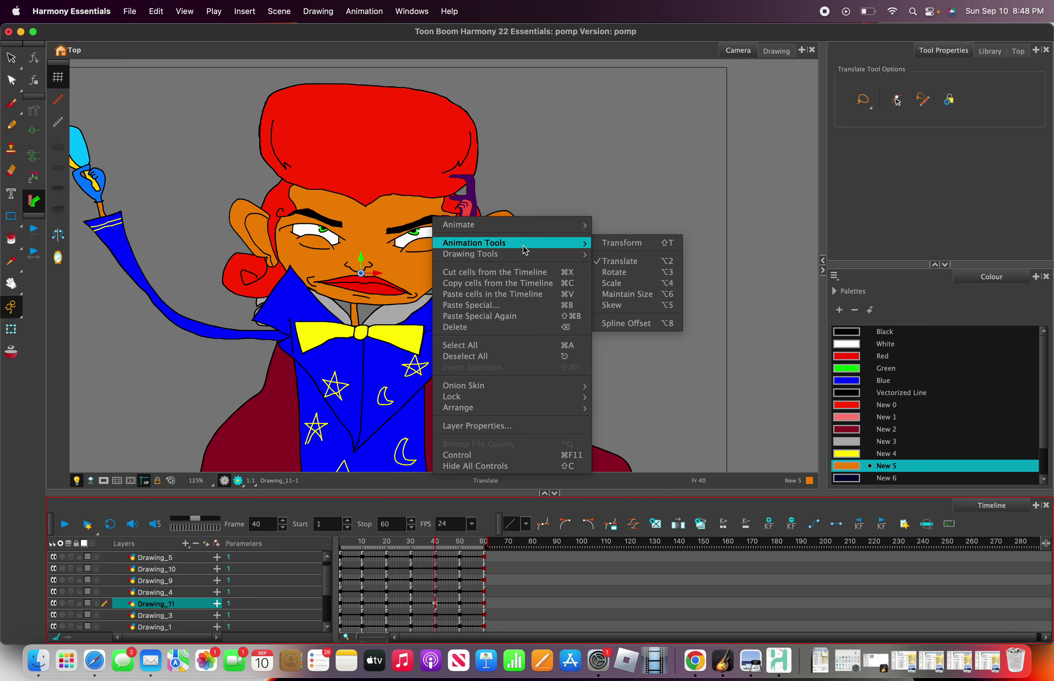
click(628, 274)
drag(507, 225, 556, 358)
Move the clawed-hand arm outward to the right and slightly up with the Translate tool at frame 40.
right_click(488, 335)
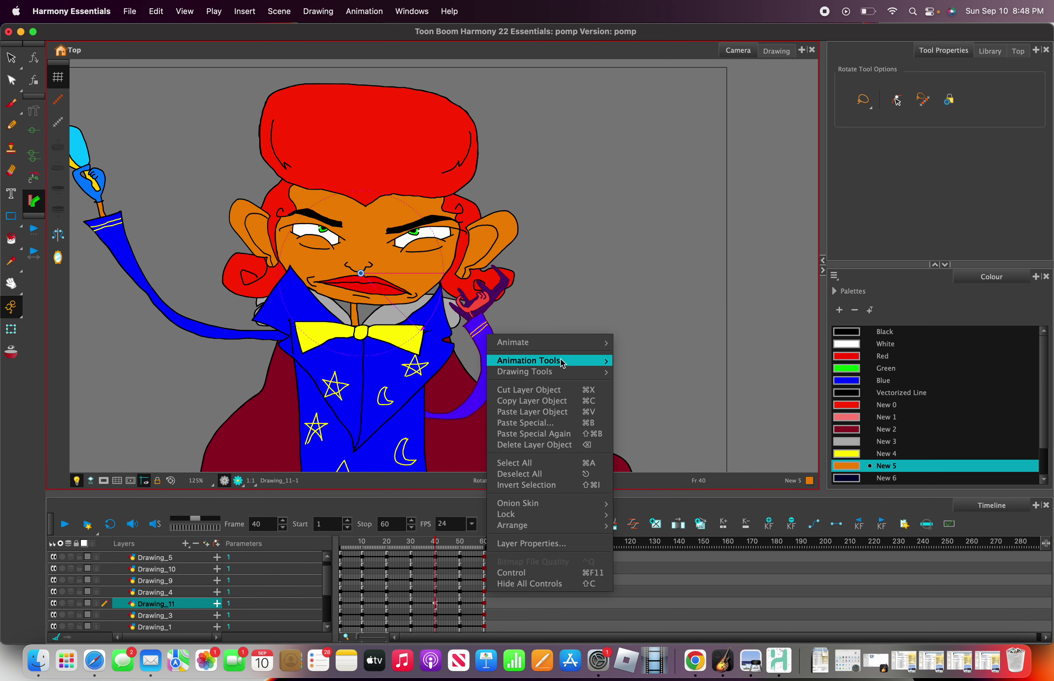
mouse_move(562, 363)
click(638, 381)
drag(490, 324, 542, 303)
right_click(541, 302)
mouse_move(566, 331)
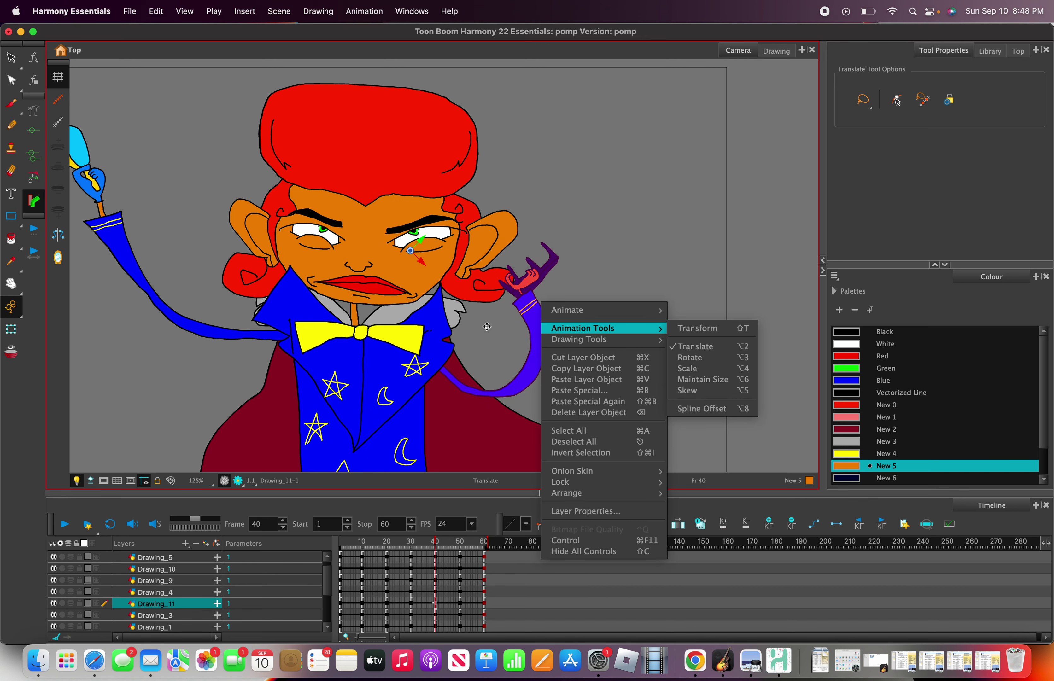
scroll(336, 390, down, 2)
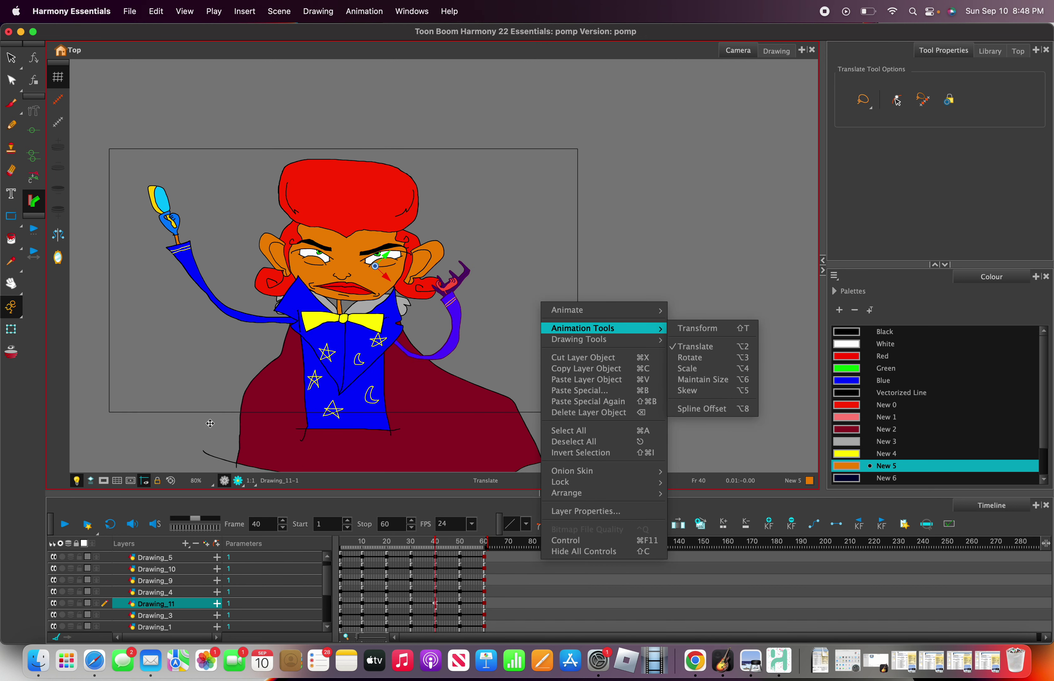
Check which body parts the lower layers from Drawing_2 to Drawing_8 hold at frame 40.
click(194, 615)
scroll(183, 609, down, 2)
click(174, 595)
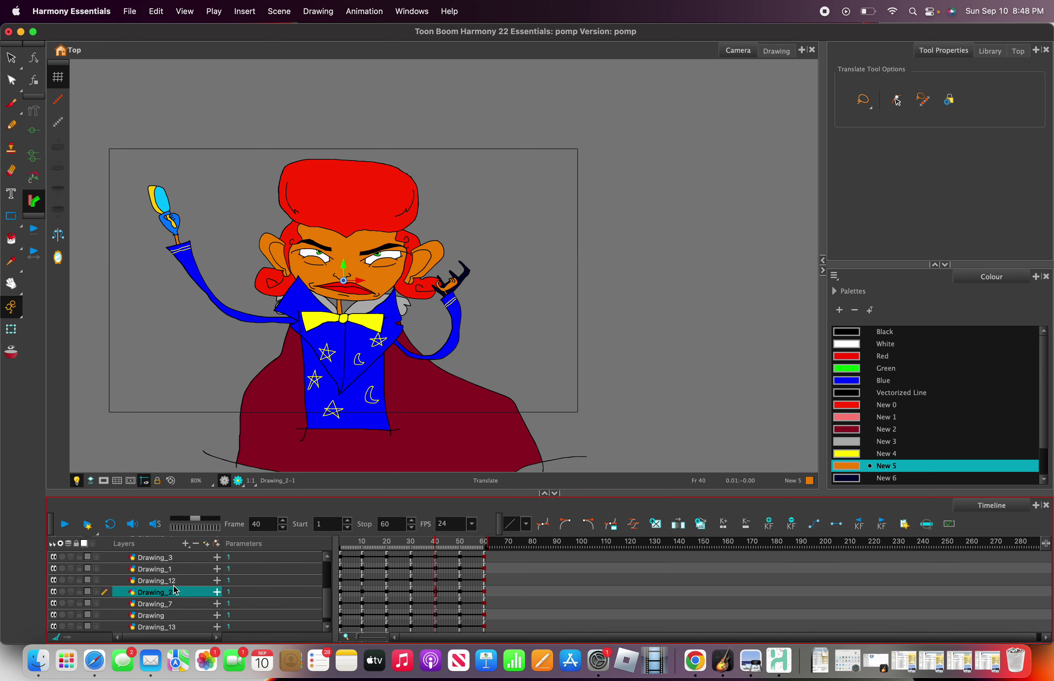
click(179, 602)
scroll(179, 603, down, 1)
click(179, 603)
click(191, 616)
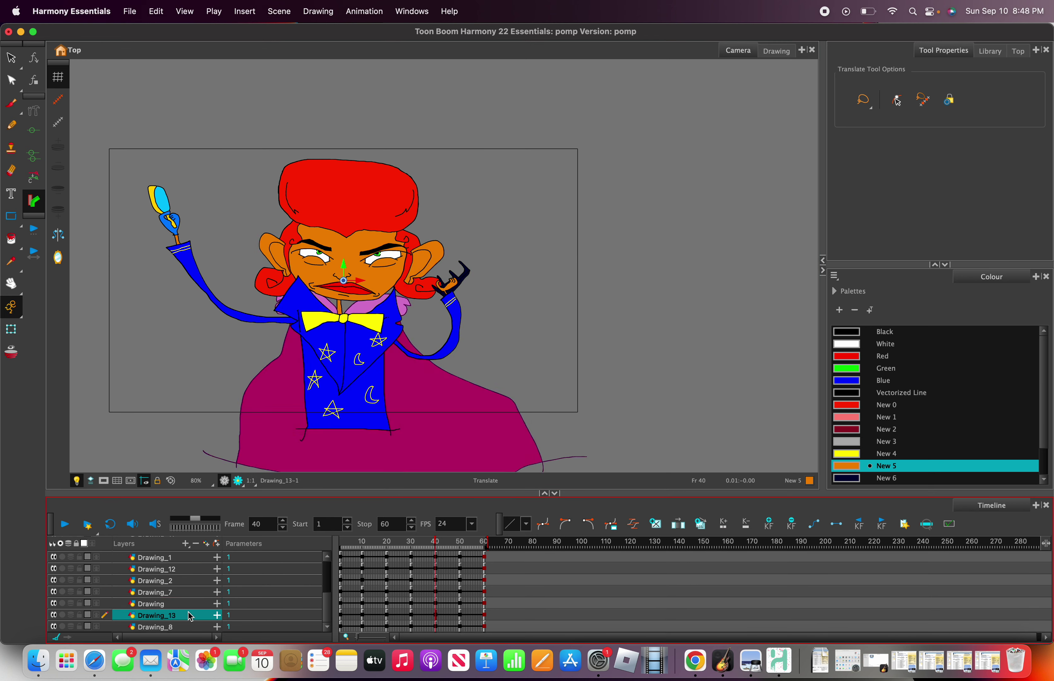
click(193, 625)
scroll(178, 603, up, 1)
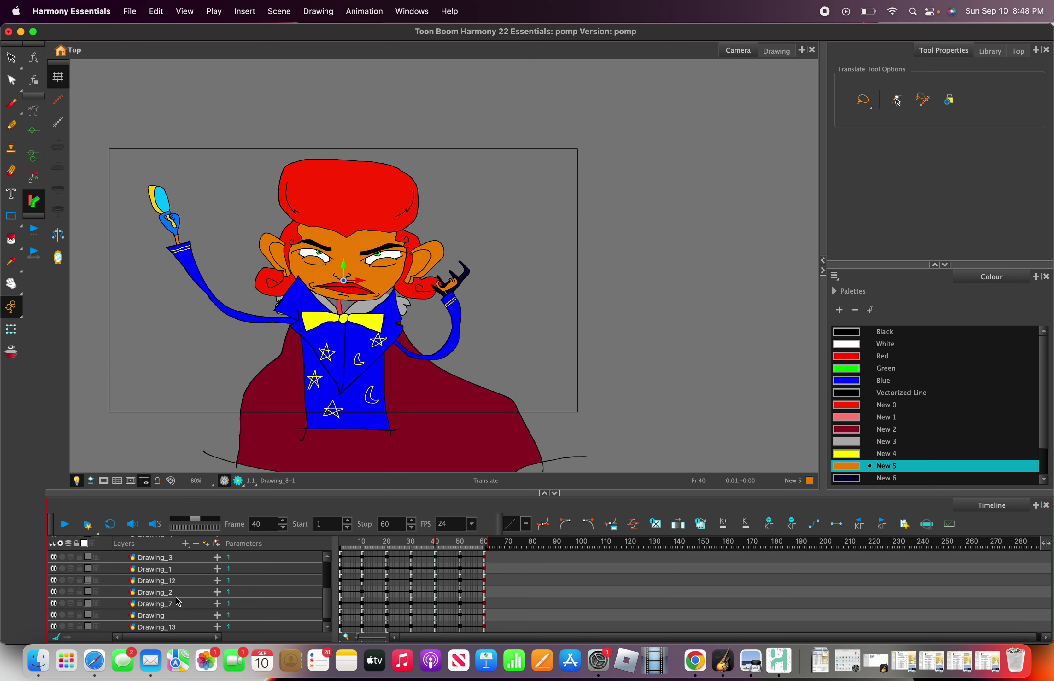
Select the raised arm's layer, Drawing_12, and rotate the arm clockwise over to the other side of the head at frame 40.
click(179, 604)
click(179, 592)
click(178, 581)
scroll(177, 581, up, 2)
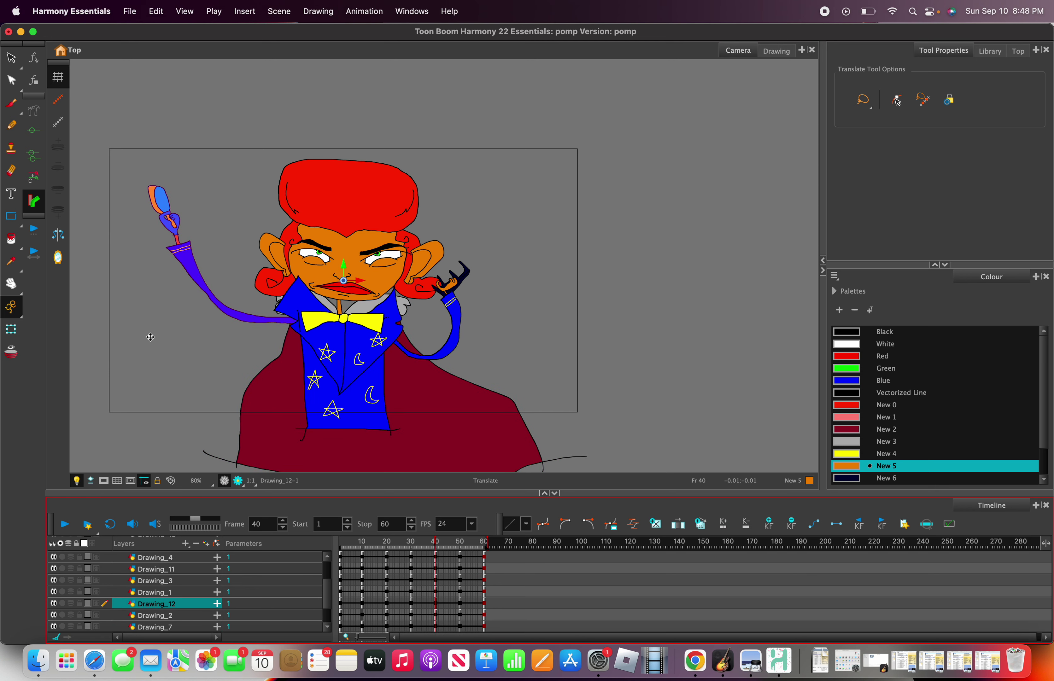
right_click(181, 223)
click(217, 247)
right_click(196, 246)
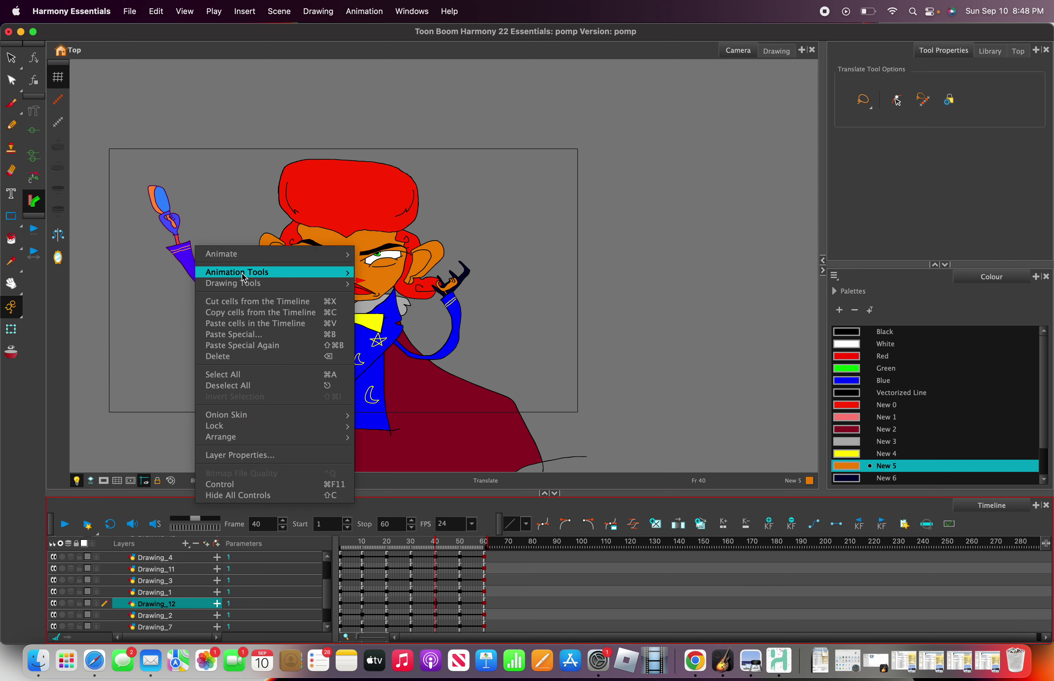
mouse_move(274, 272)
click(379, 306)
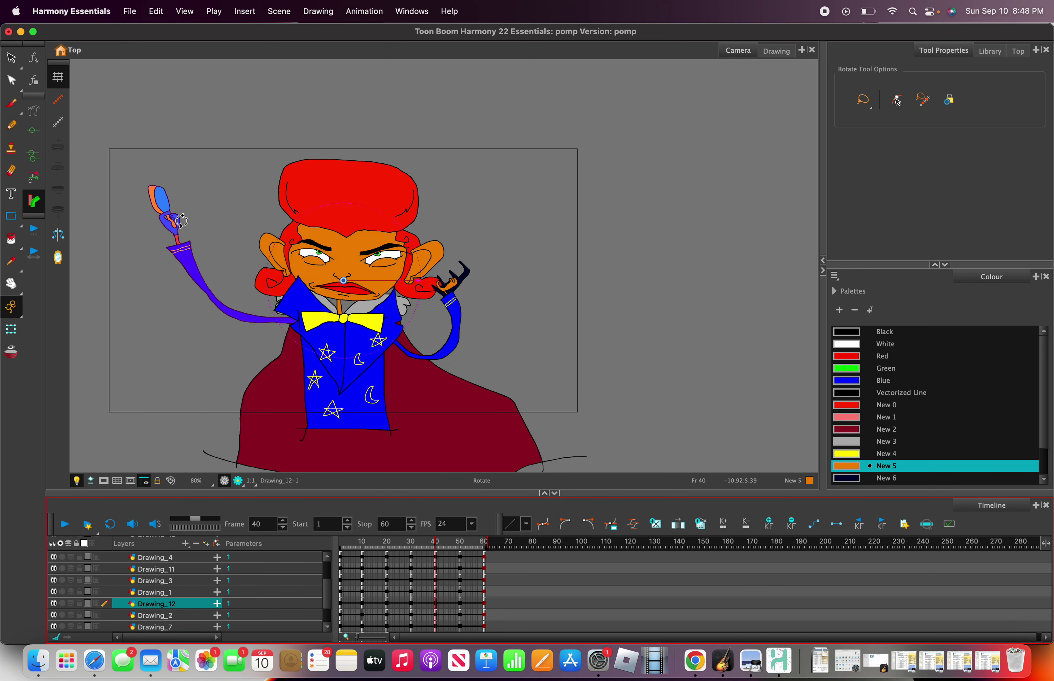
mouse_move(258, 241)
mouse_down()
mouse_move(277, 214)
mouse_move(389, 198)
mouse_move(430, 245)
mouse_move(427, 283)
mouse_up()
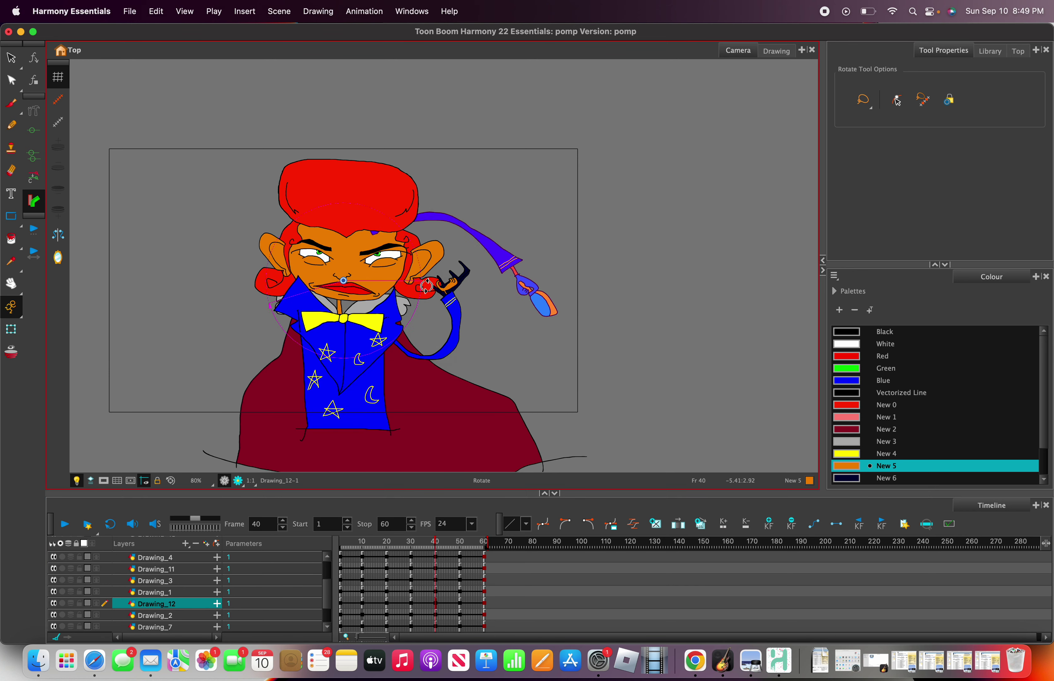
Move the raised arm, Drawing_12, down and inward across the body with the Translate tool at frame 40.
right_click(427, 286)
mouse_move(490, 317)
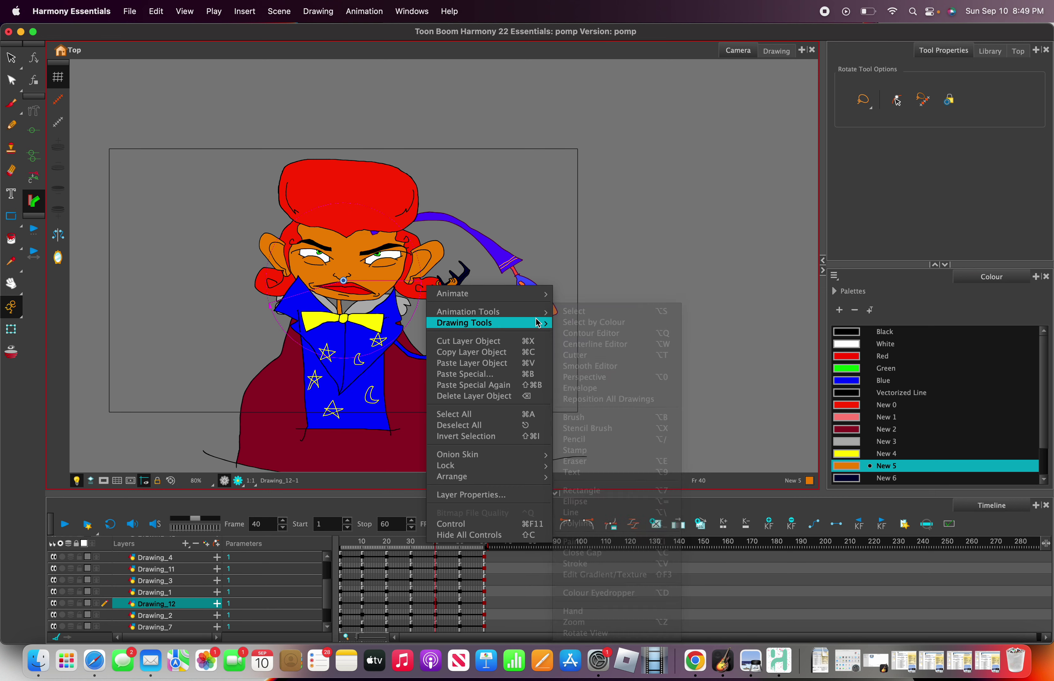
key(Escape)
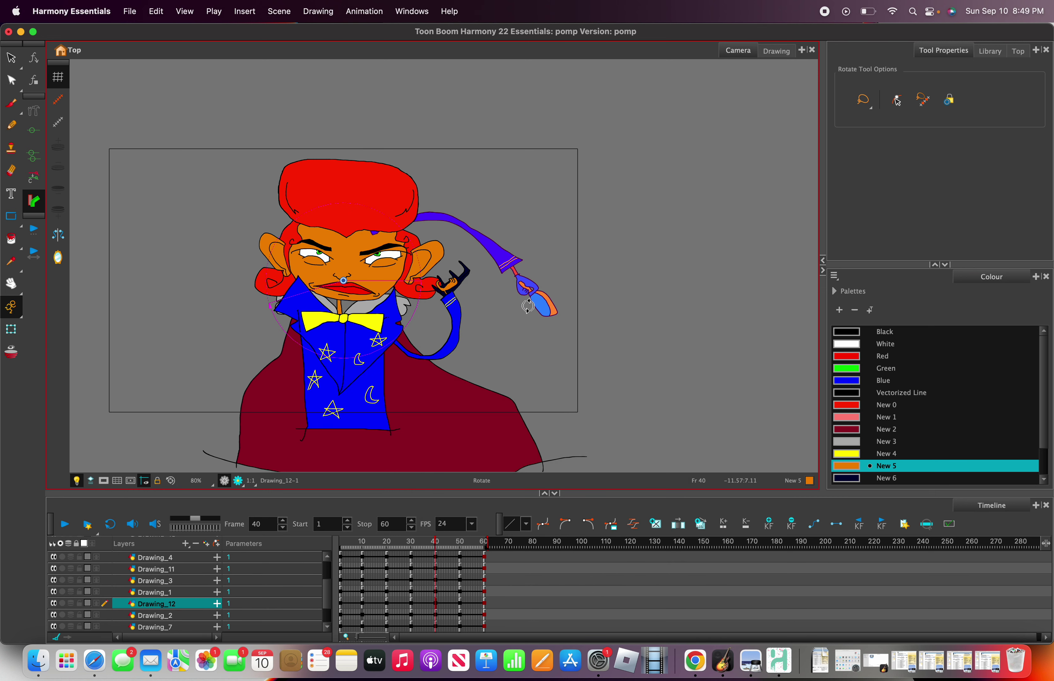
right_click(526, 304)
mouse_move(548, 331)
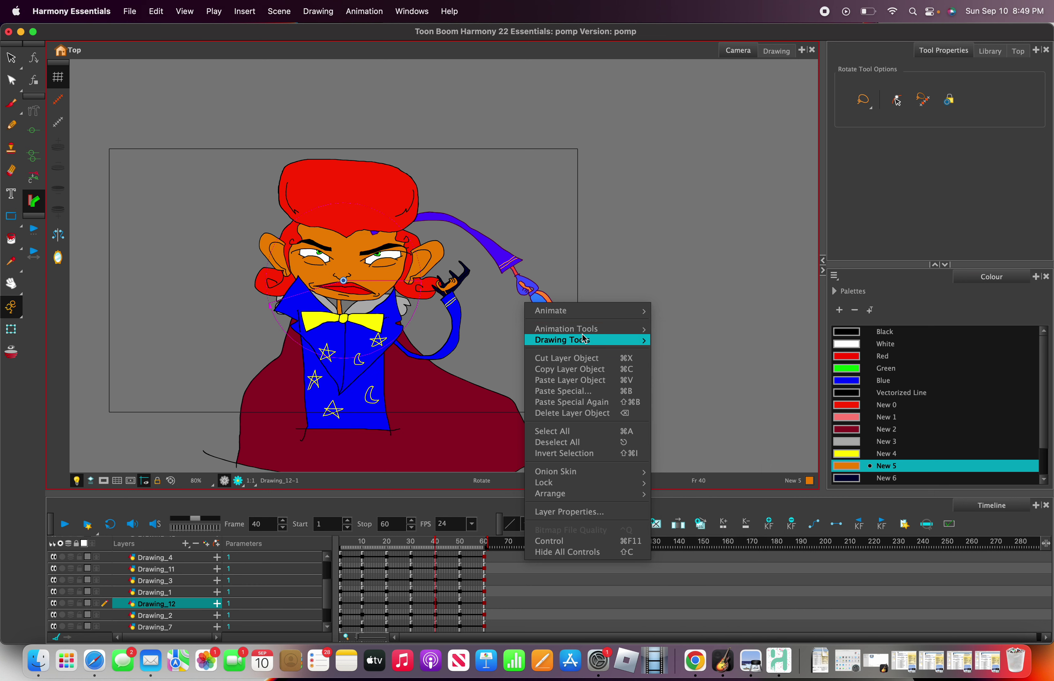
mouse_move(585, 340)
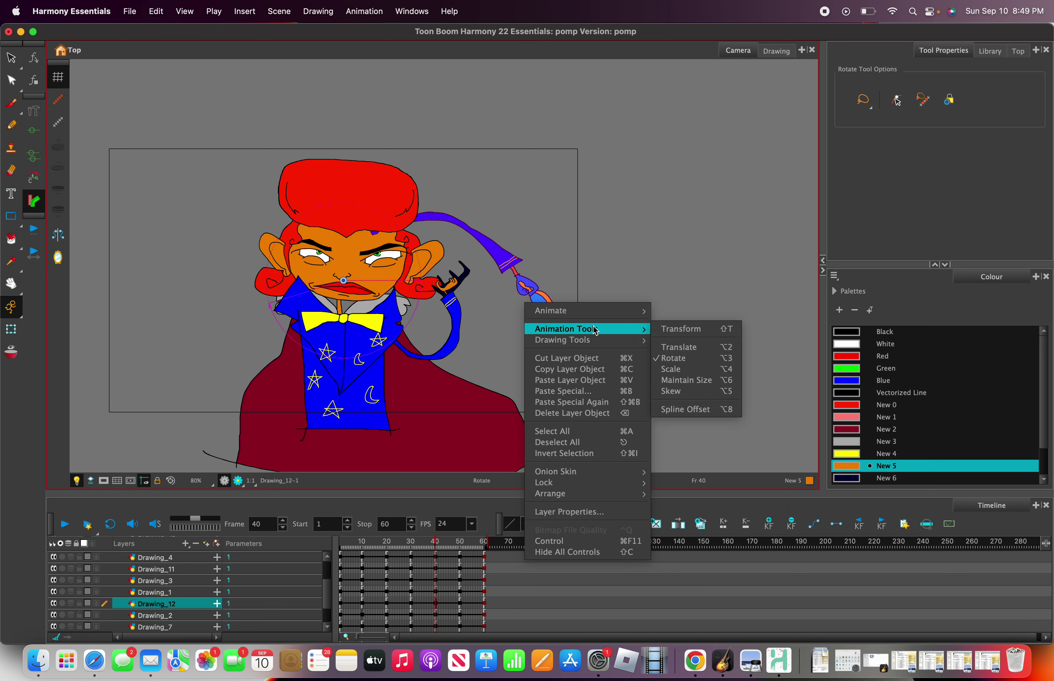
click(700, 350)
drag(527, 288, 460, 353)
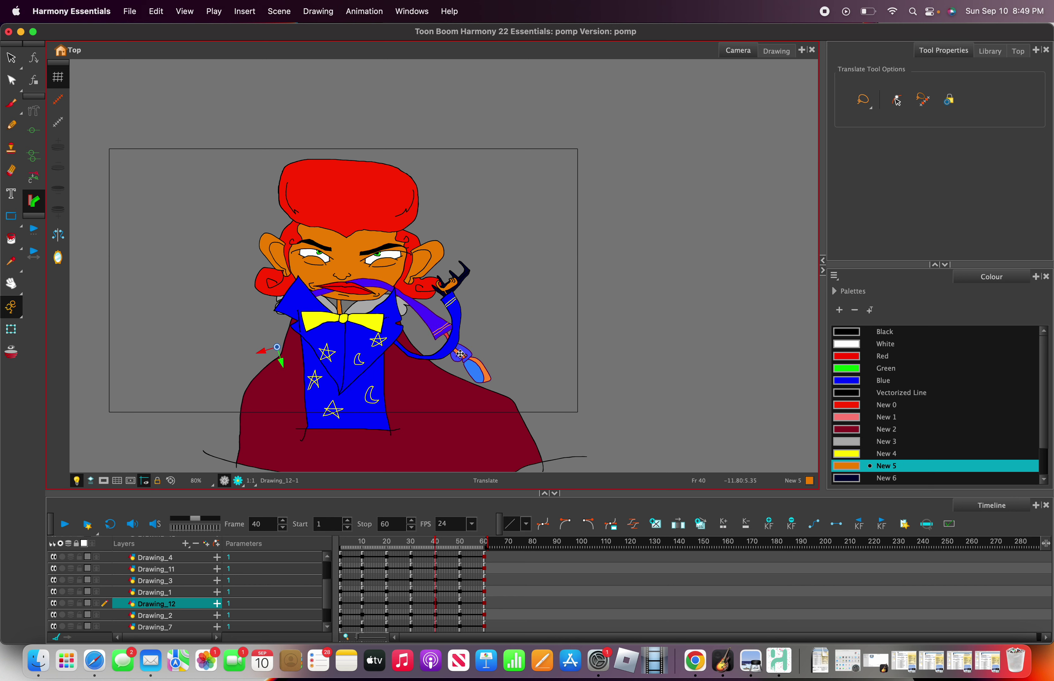
Rotate the Drawing_12 arm counterclockwise until its hand points up behind the top of the hair at frame 40.
right_click(460, 353)
mouse_move(518, 384)
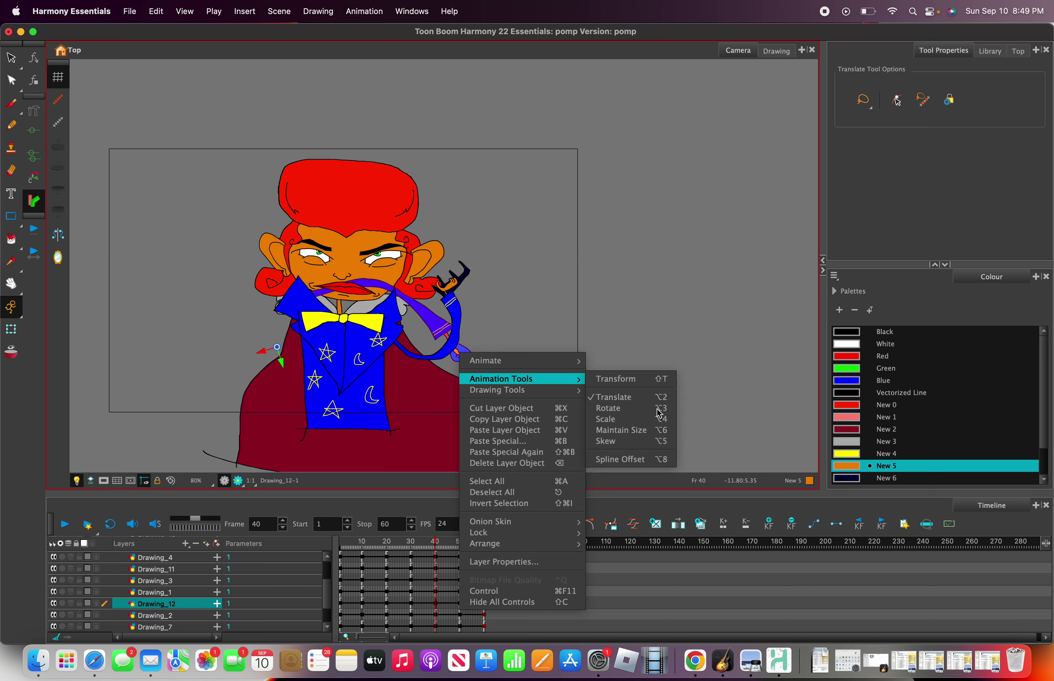
click(621, 408)
drag(483, 345, 330, 172)
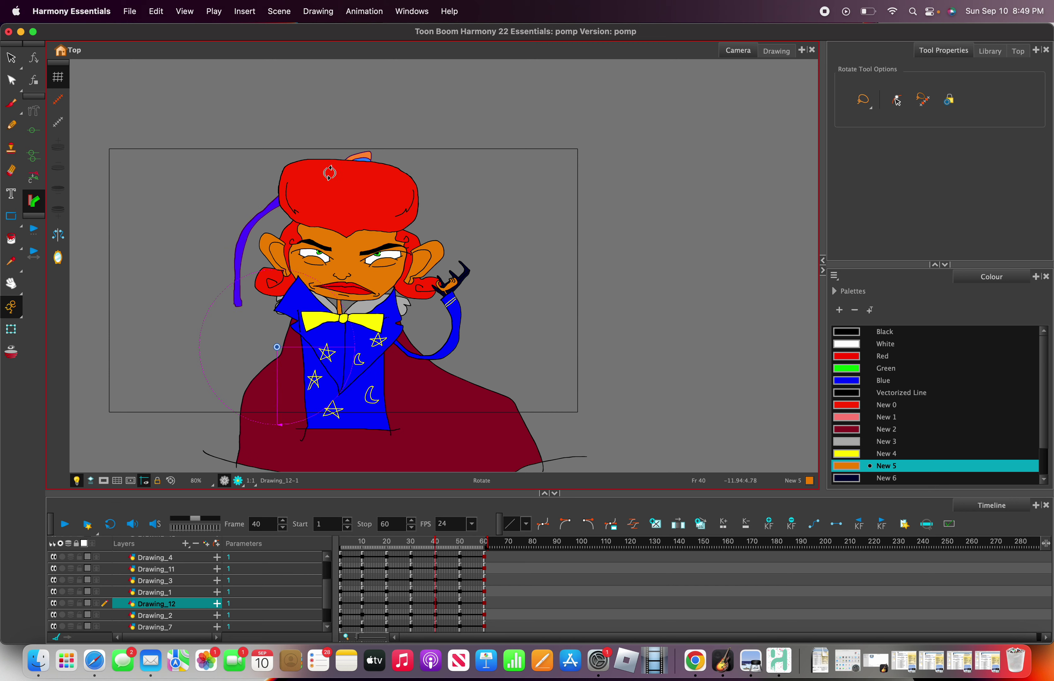
Translate the Drawing_12 arm to the right so its lower end sits behind the jacket collar.
right_click(236, 212)
mouse_move(278, 233)
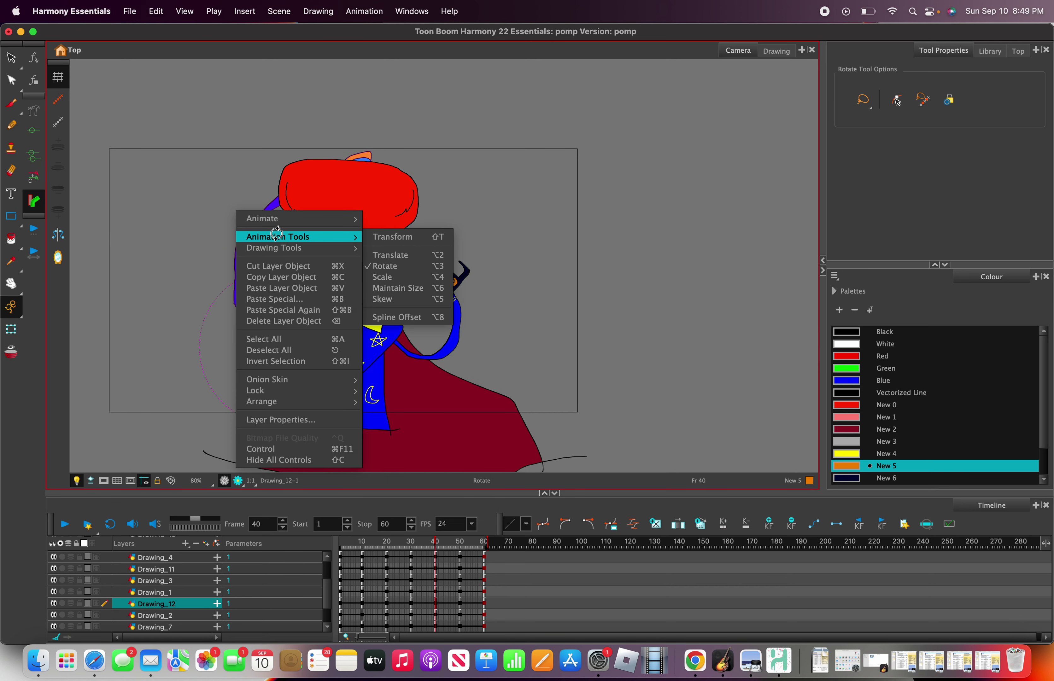
click(407, 255)
drag(261, 294, 299, 295)
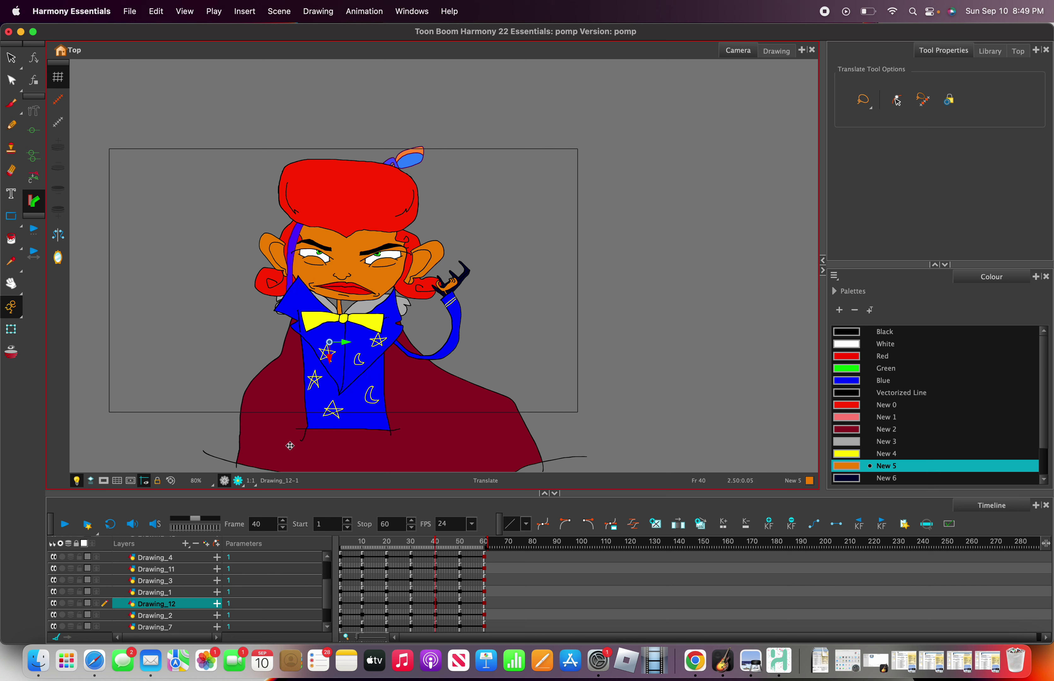
Move the Drawing_12 layer up the layer stack to directly below Drawing_9, putting the arm in front of the hair and head.
mouse_move(190, 605)
mouse_down()
mouse_move(183, 552)
mouse_move(183, 592)
mouse_up()
scroll(277, 282, down, 1)
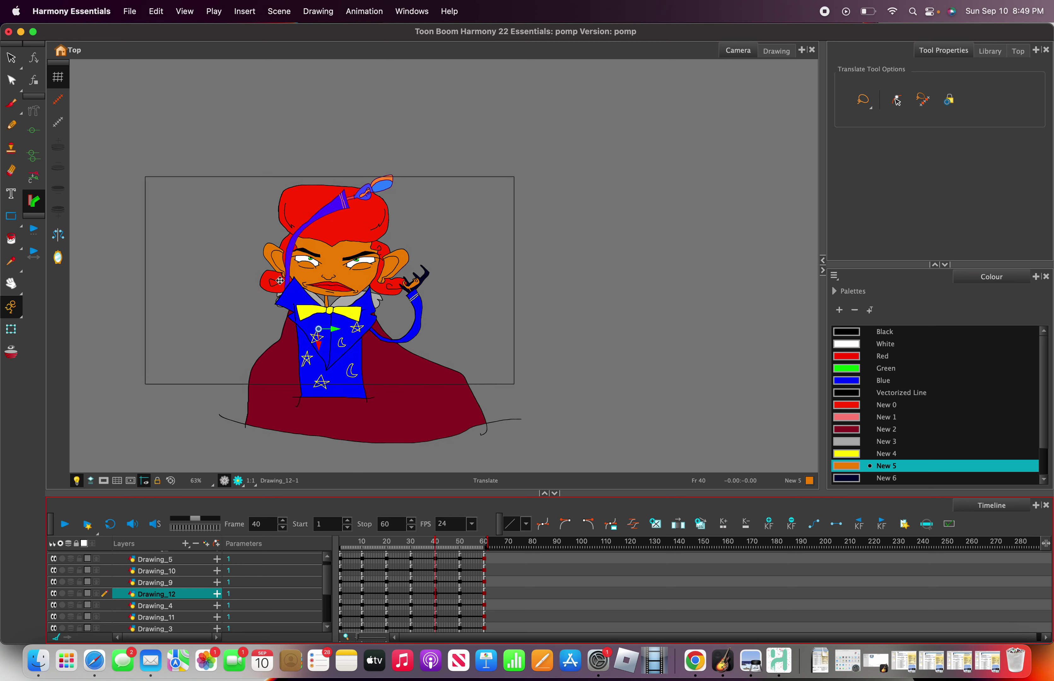
scroll(285, 277, up, 3)
scroll(288, 275, down, 1)
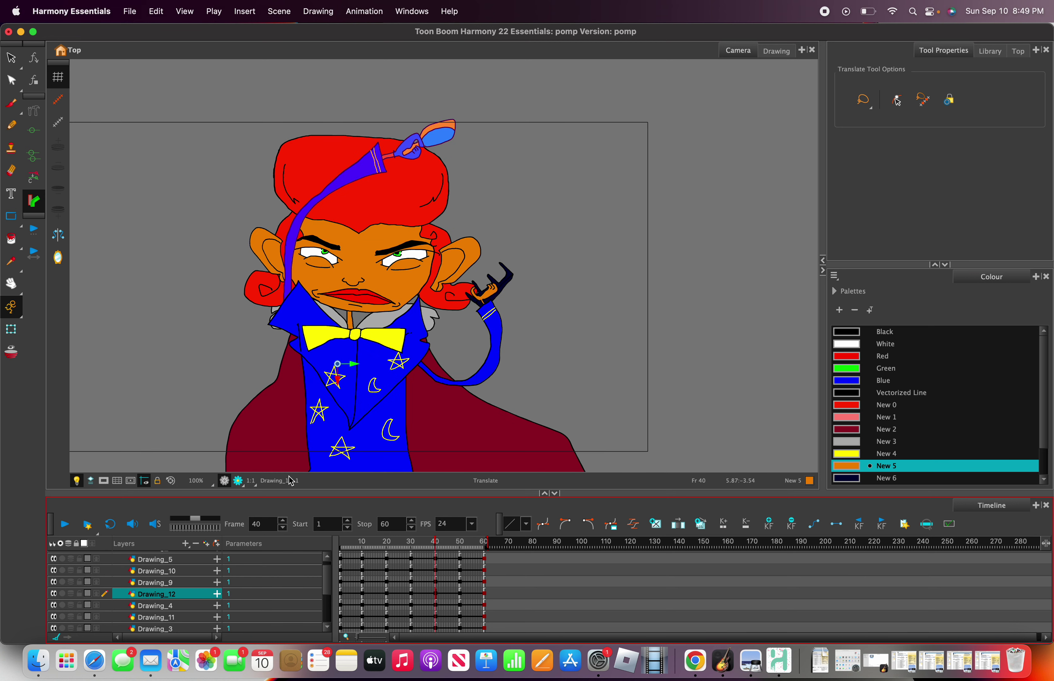
scroll(314, 339, up, 3)
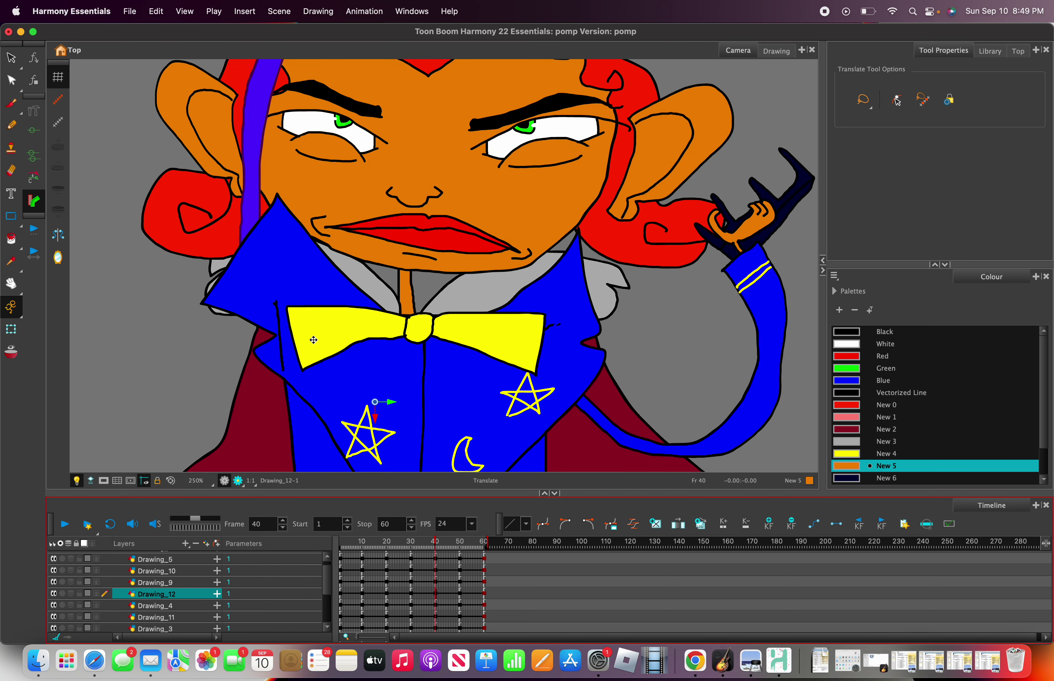
scroll(301, 358, down, 3)
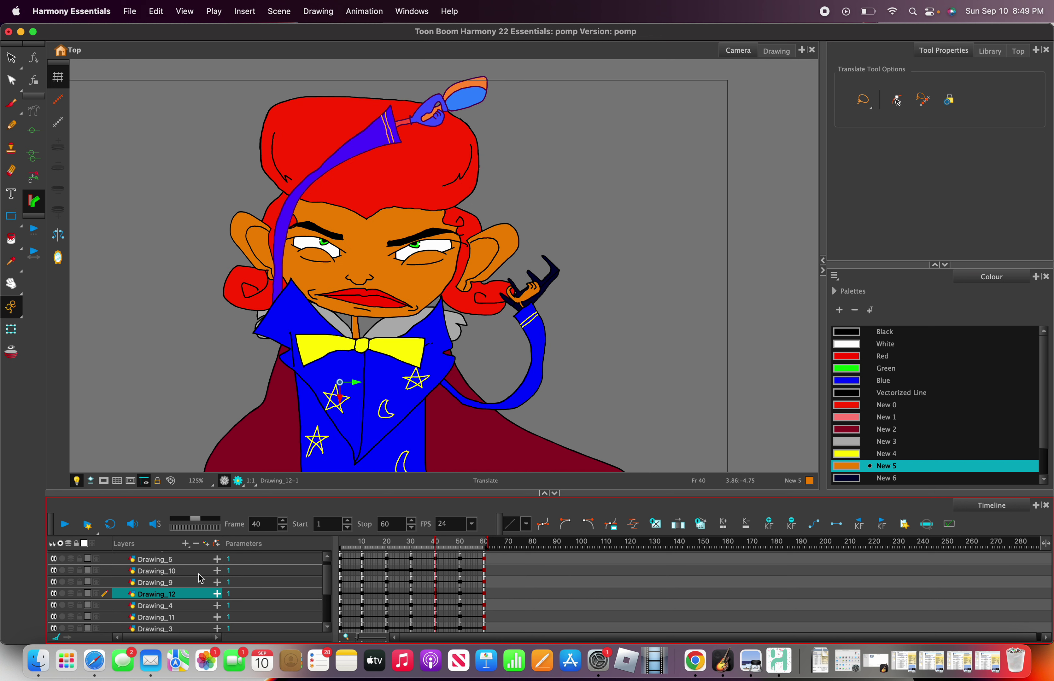
Check which body parts the Drawing_9 and Drawing_10 layers hold.
click(190, 583)
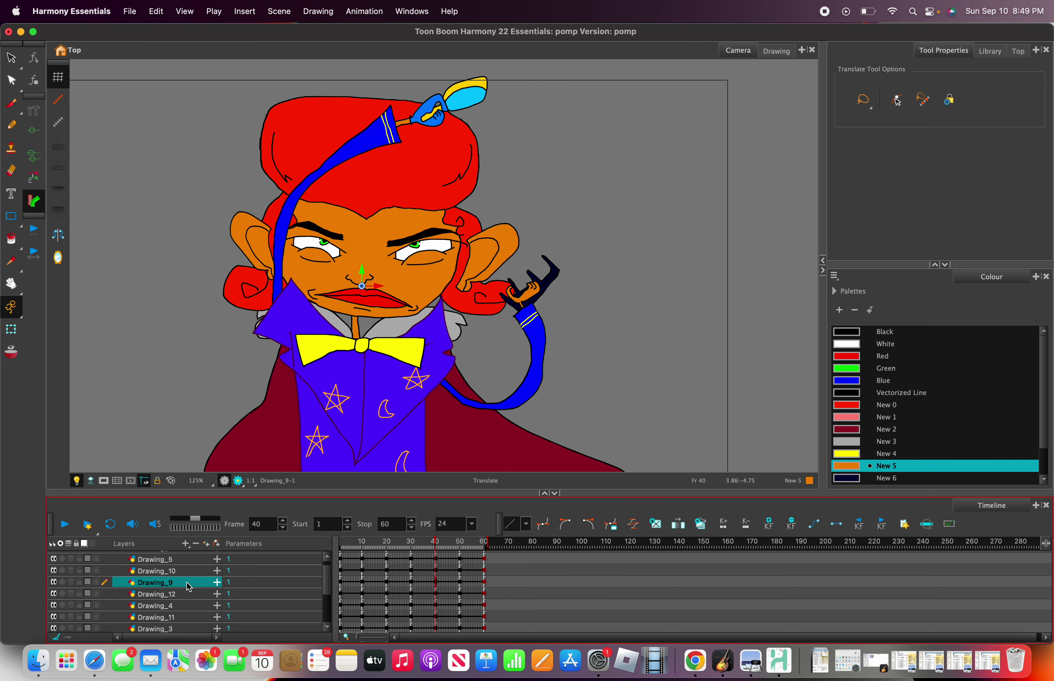
click(181, 575)
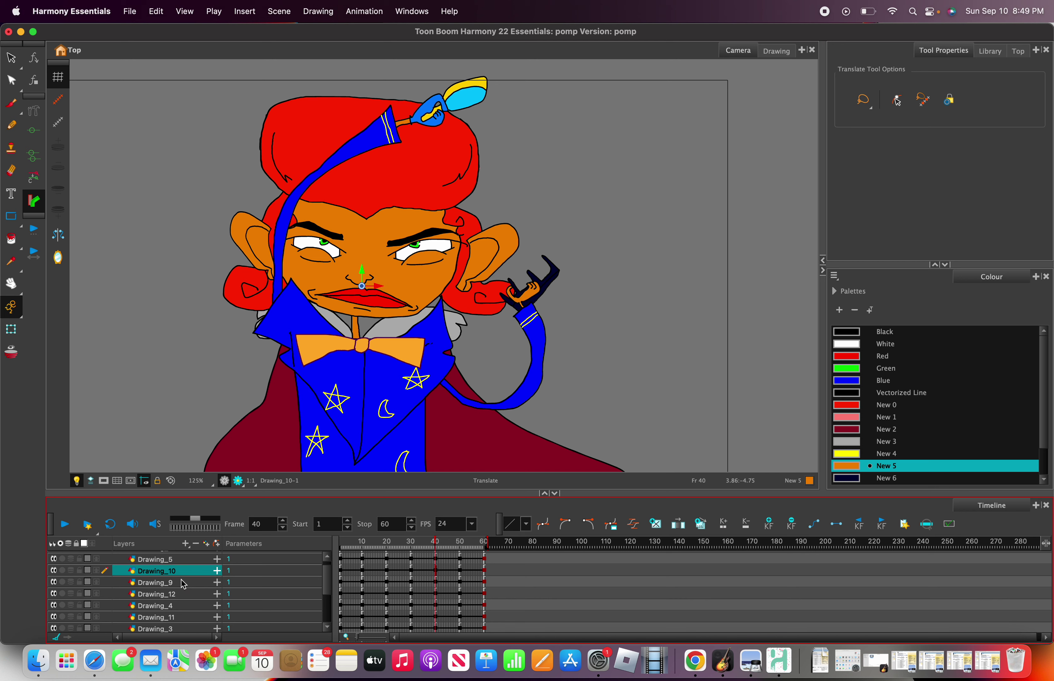
click(186, 582)
scroll(277, 363, down, 2)
scroll(305, 342, up, 2)
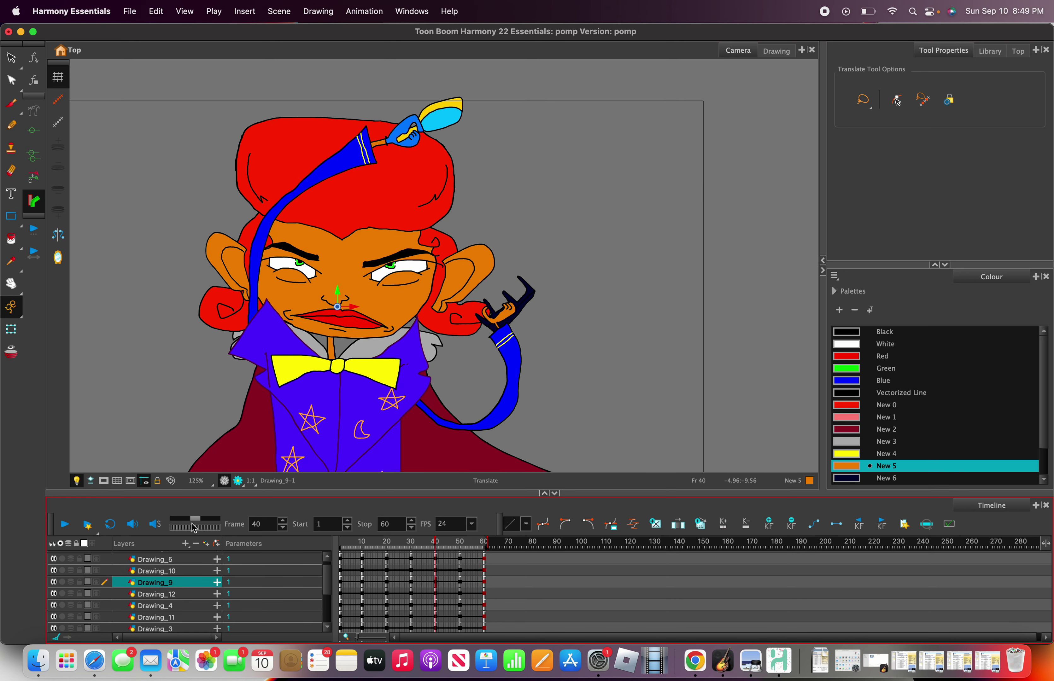
scroll(180, 580, up, 1)
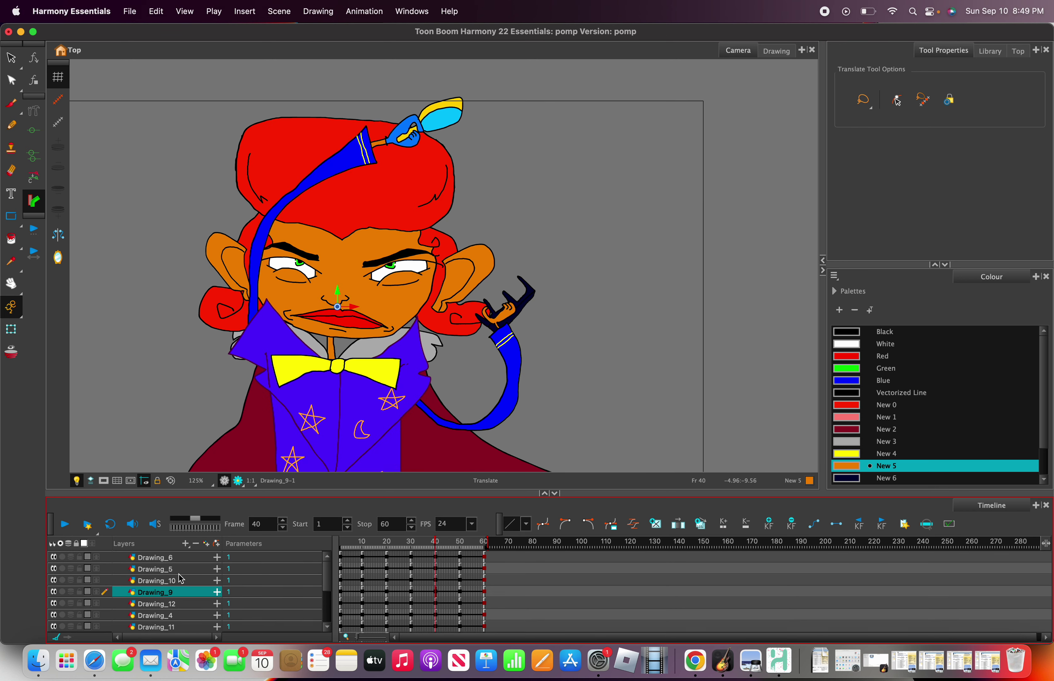
scroll(181, 579, up, 2)
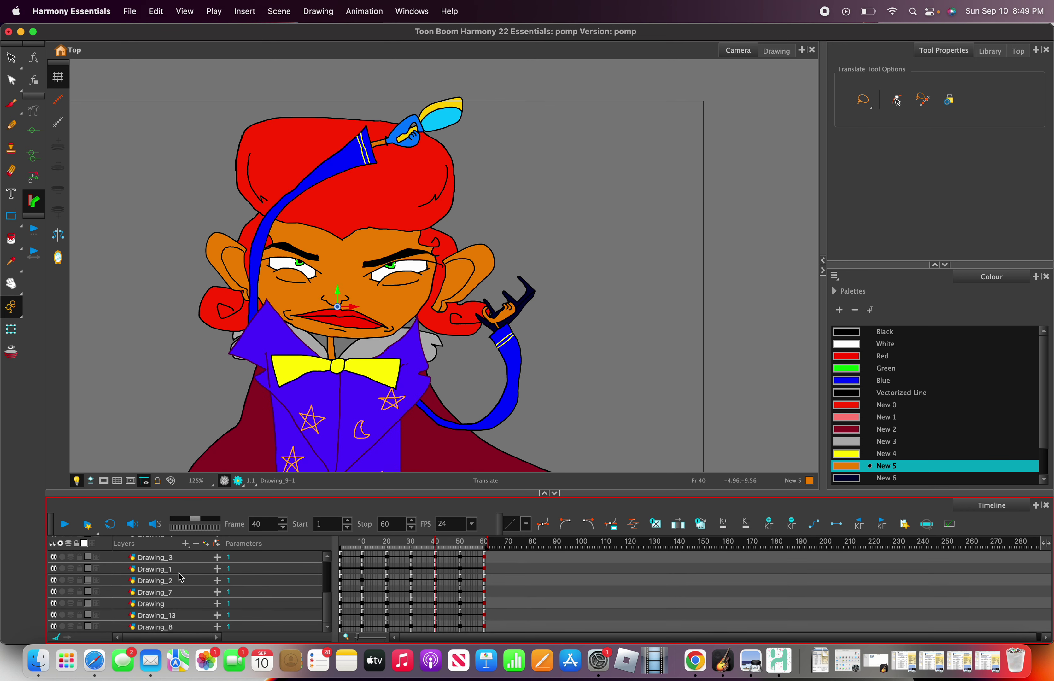
Select the top hair layer, Drawing_1, and enlarge it to well beyond the width of the face with the Scale tool at frame 40.
click(182, 569)
scroll(363, 173, up, 2)
scroll(363, 173, up, 3)
right_click(363, 173)
mouse_move(395, 196)
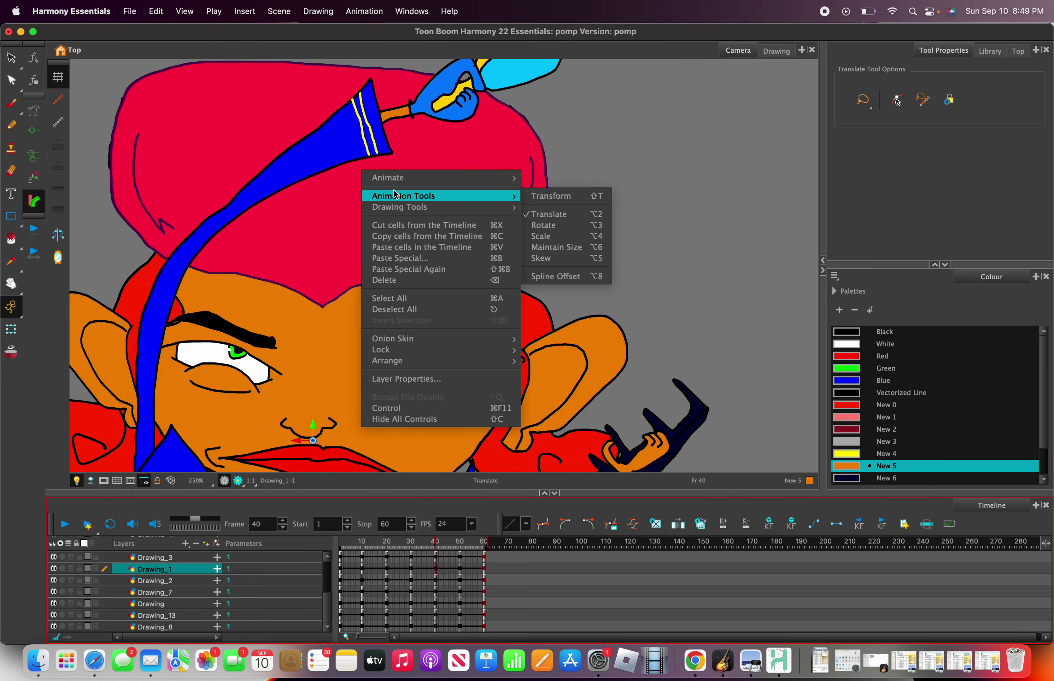
click(545, 238)
scroll(477, 186, down, 5)
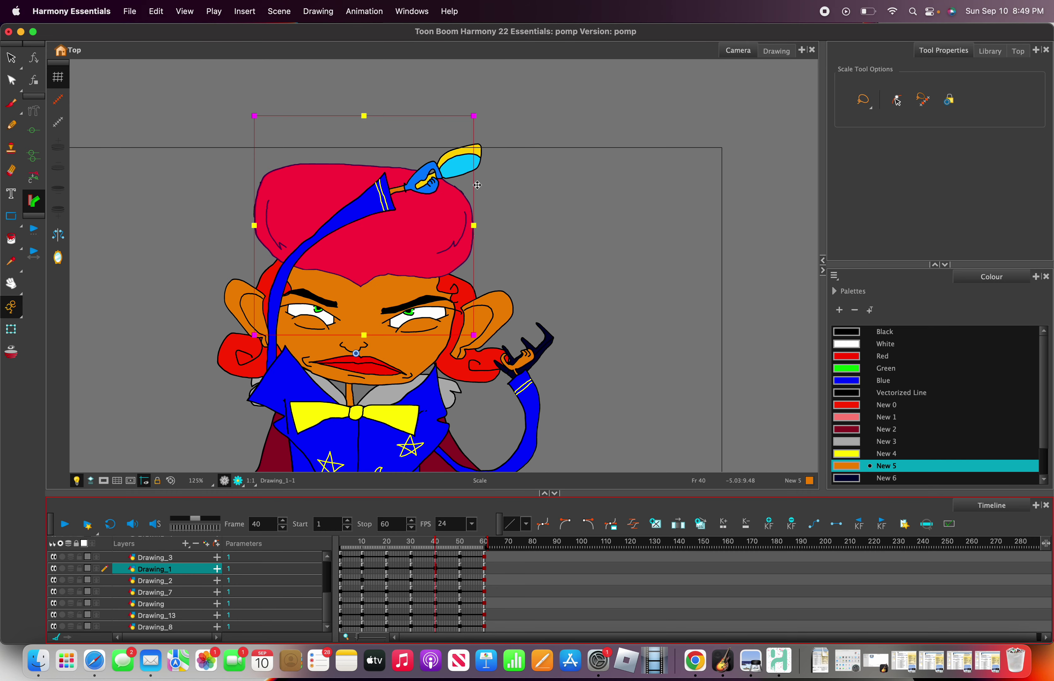
mouse_move(478, 132)
mouse_down()
mouse_move(514, 69)
mouse_move(534, 65)
mouse_up()
mouse_move(418, 202)
mouse_down()
mouse_move(423, 245)
mouse_move(456, 206)
mouse_up()
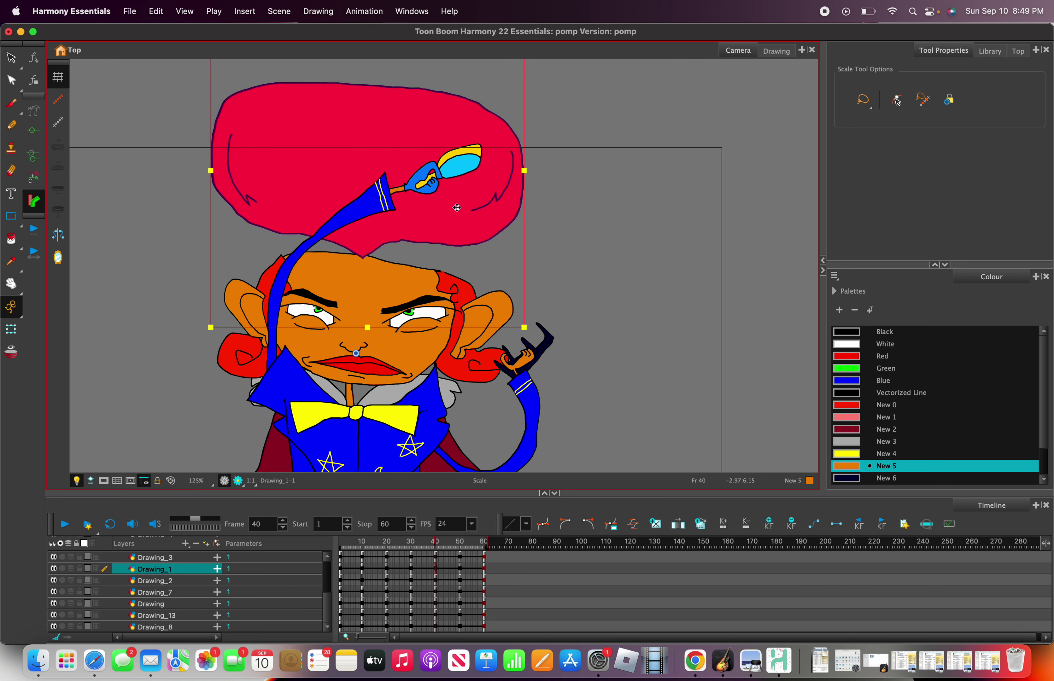
Move the enlarged top hair, Drawing_1, down onto the forehead with the Translate tool.
right_click(455, 206)
mouse_move(494, 247)
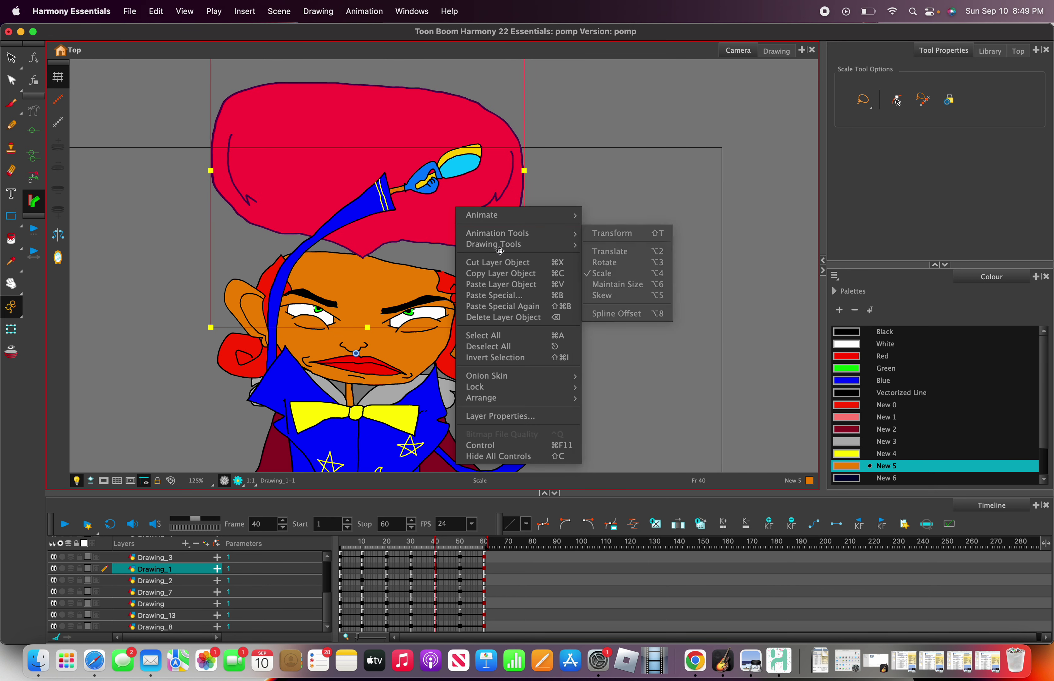
click(611, 245)
drag(449, 264, 453, 286)
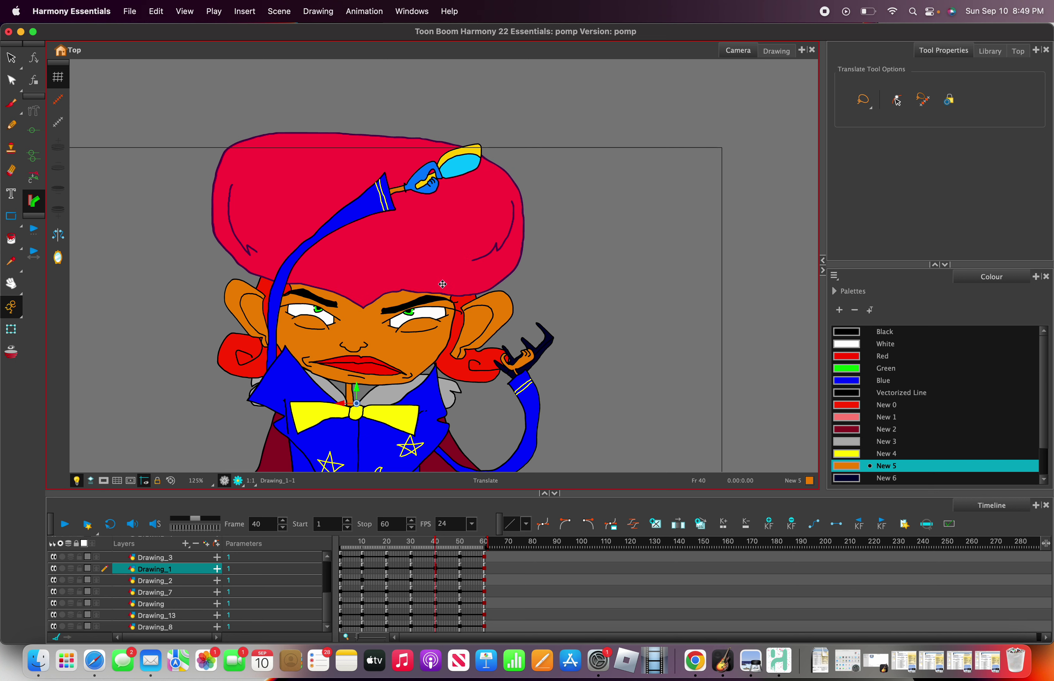
Select the head and side hair layer, Drawing, and move it down until the chin tucks behind the collar at frame 40.
scroll(447, 265, down, 2)
scroll(458, 285, up, 2)
double_click(157, 581)
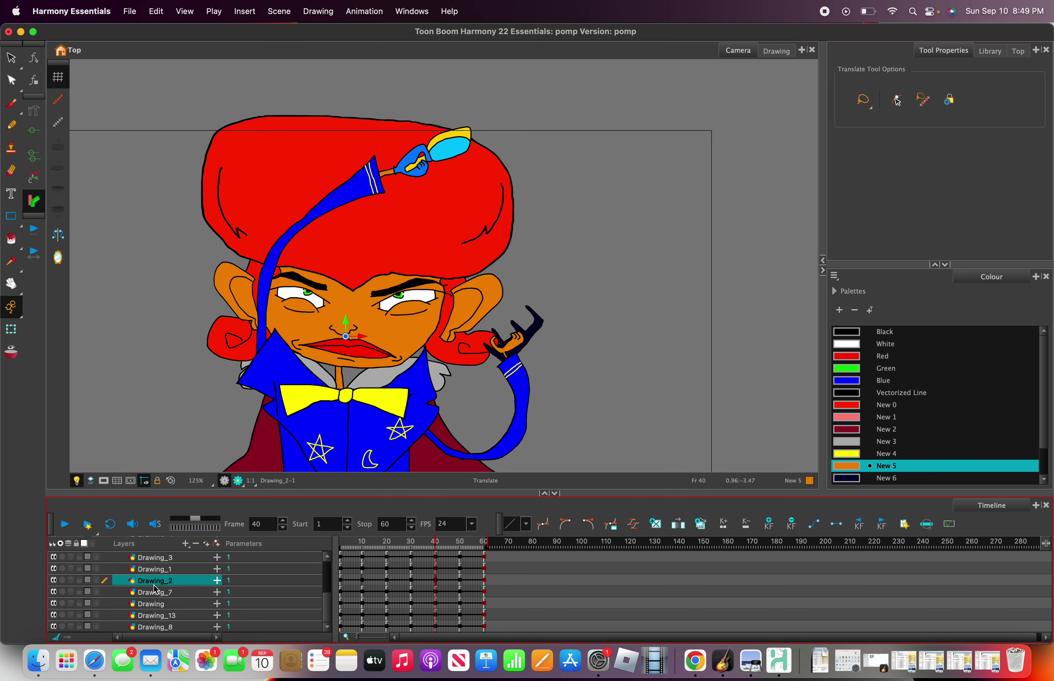
click(179, 596)
click(179, 601)
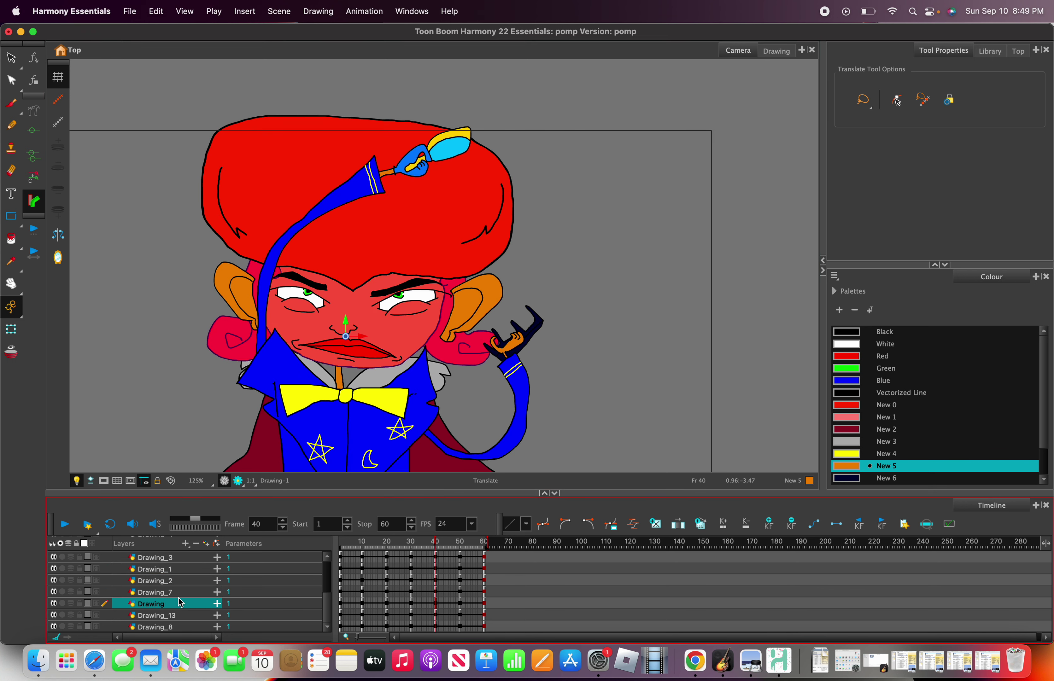
scroll(320, 325, up, 2)
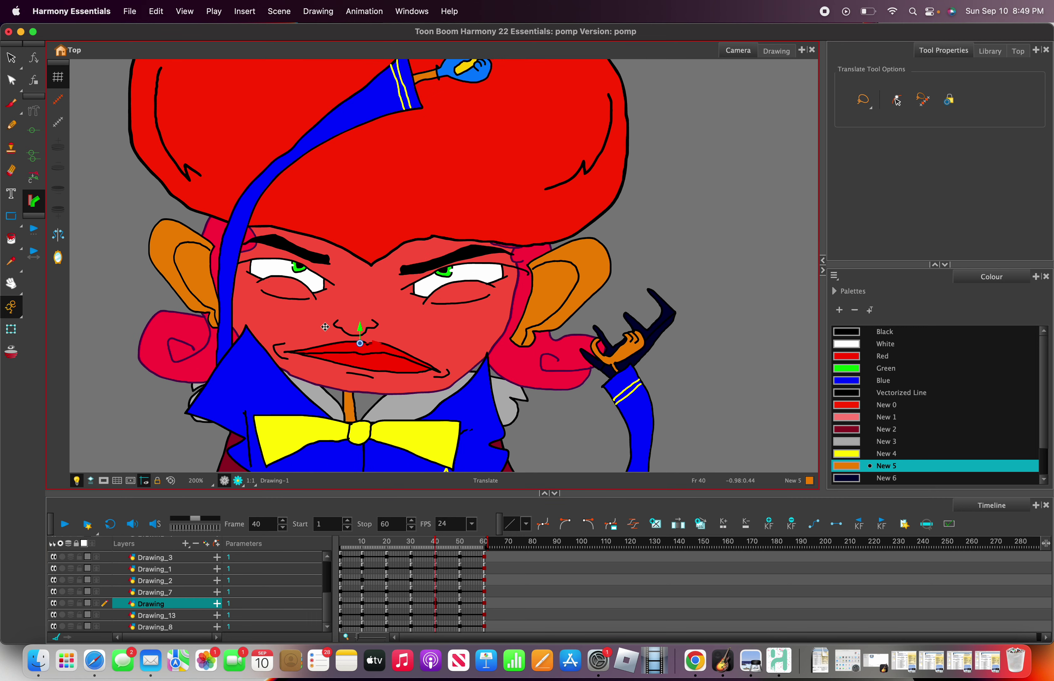
drag(326, 310, 327, 374)
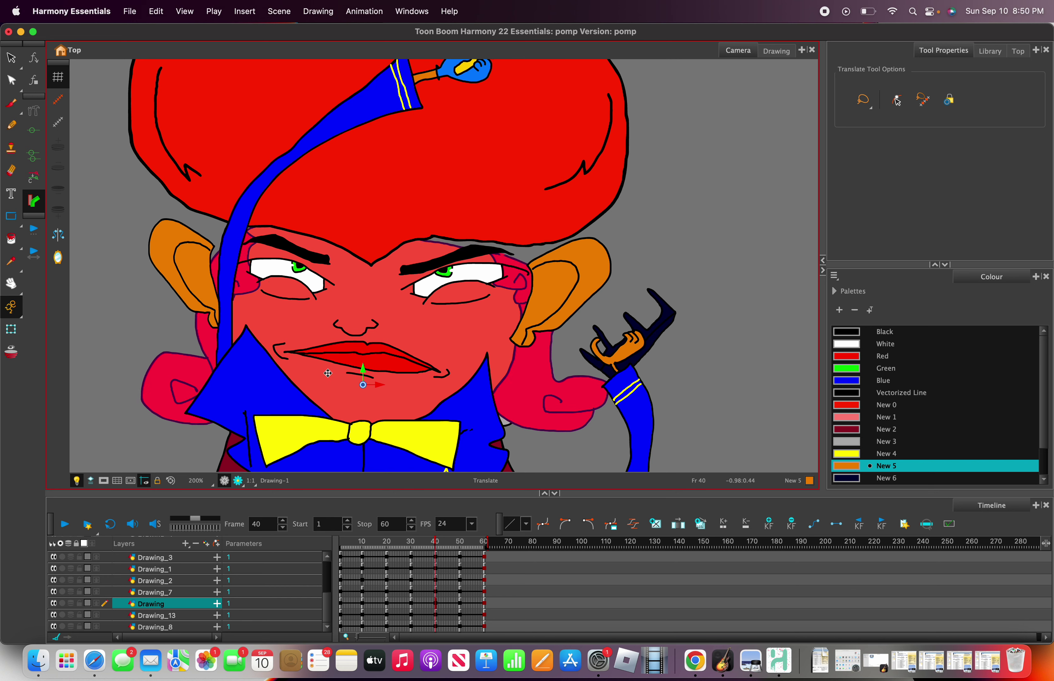
Move the head layer, Drawing, up the layer stack past Drawing_7 and Drawing_2 to directly below Drawing_1.
click(201, 608)
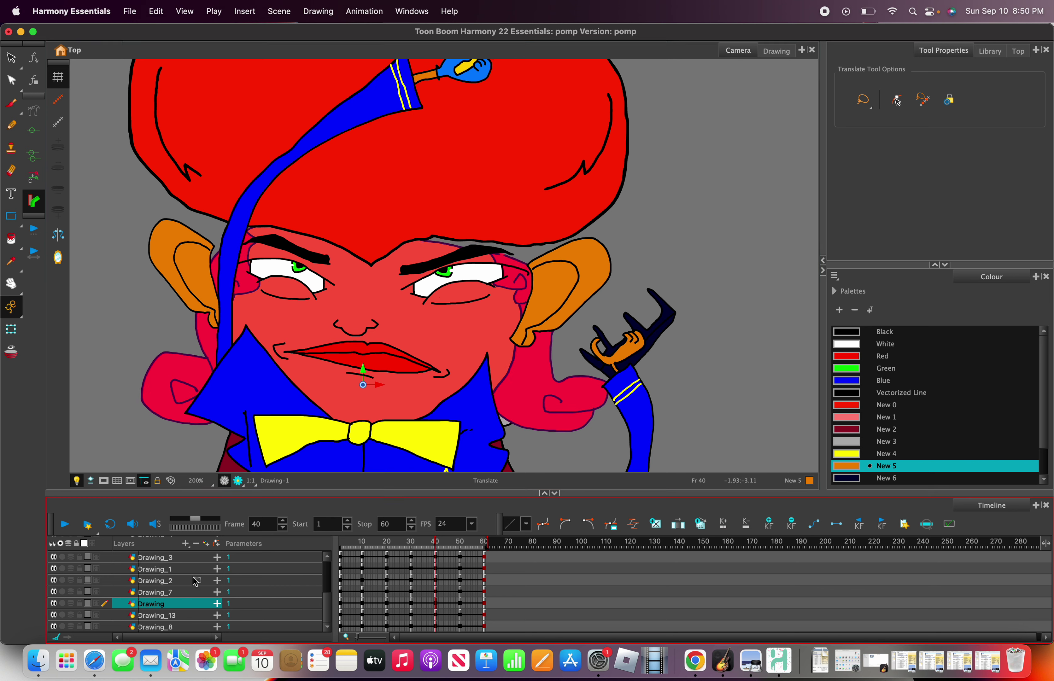
drag(193, 591, 194, 591)
scroll(193, 591, up, 2)
click(191, 605)
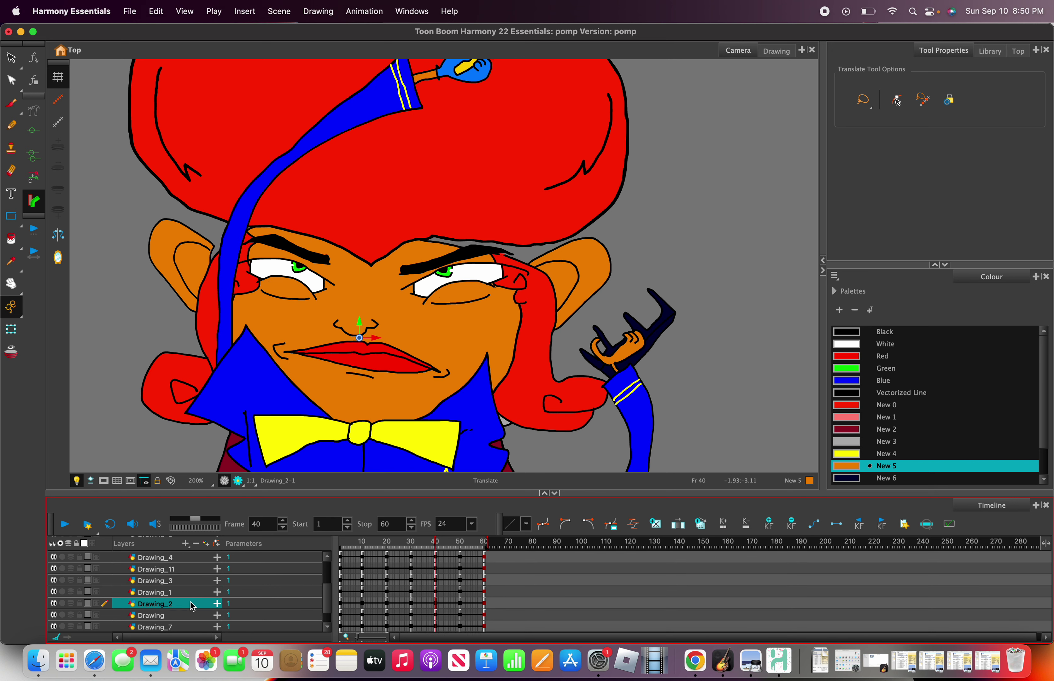
click(194, 616)
mouse_move(194, 612)
mouse_down()
mouse_move(182, 574)
mouse_move(186, 631)
mouse_move(182, 616)
mouse_up()
scroll(187, 583, up, 1)
click(181, 614)
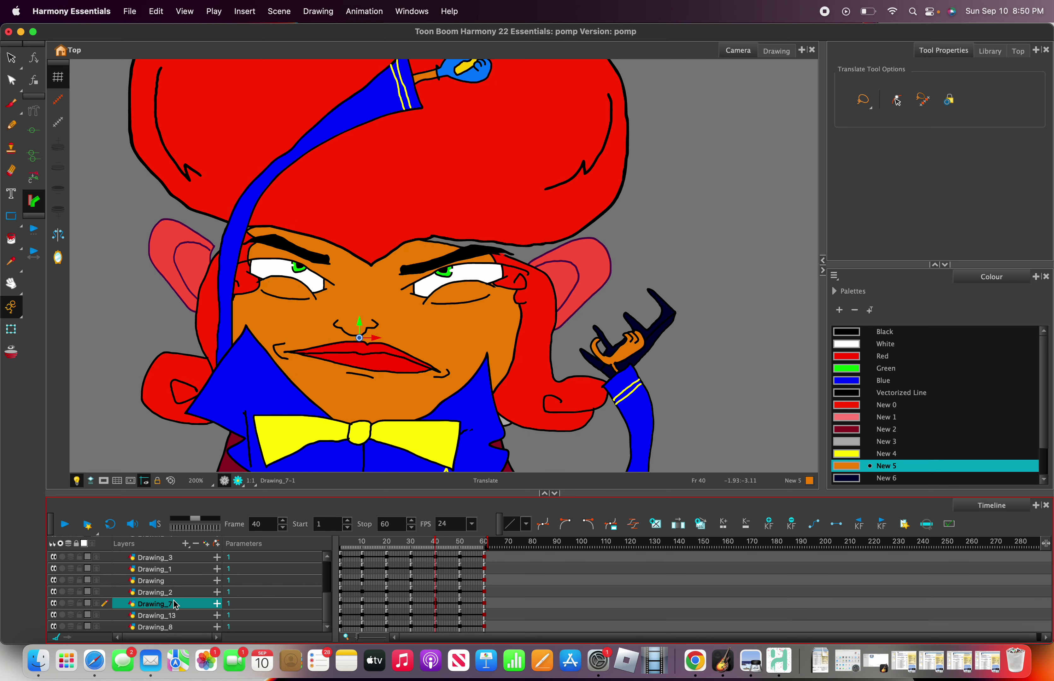
Move the jacket layer, Drawing_9, down the layer stack to between Drawing_1 and Drawing.
scroll(201, 629, up, 3)
click(170, 592)
click(166, 582)
mouse_move(168, 583)
mouse_down()
mouse_move(170, 634)
mouse_move(173, 577)
mouse_up()
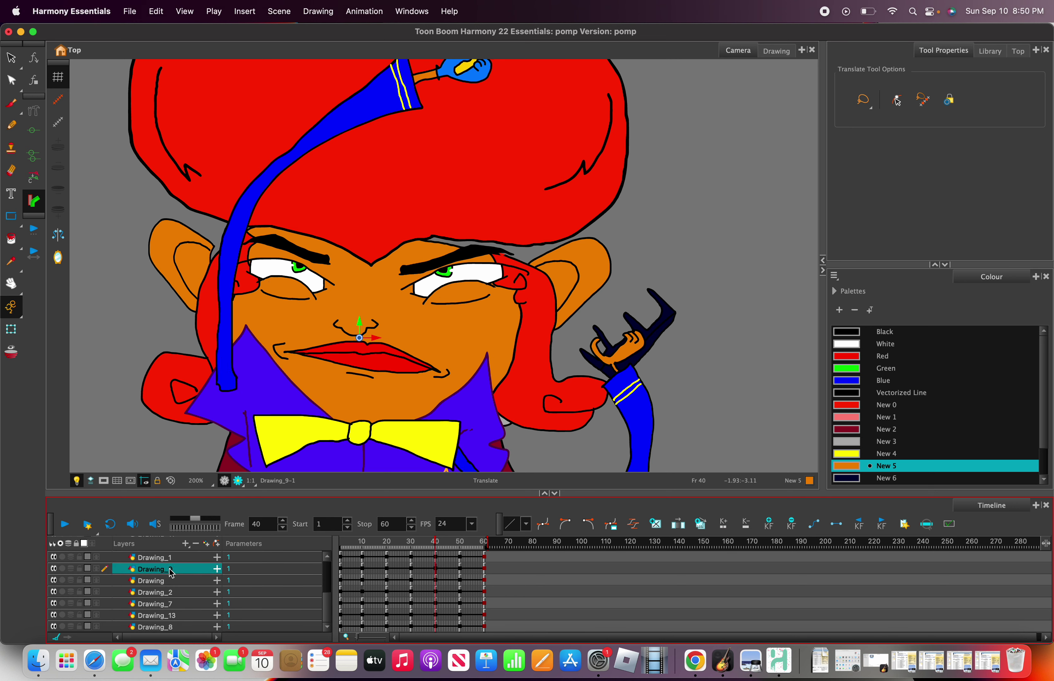
Move the jacket layer, Drawing_9, up the layer stack to between Drawing_5 and Drawing_10.
scroll(173, 588, up, 3)
drag(177, 601, 178, 558)
scroll(176, 579, up, 2)
scroll(175, 578, up, 2)
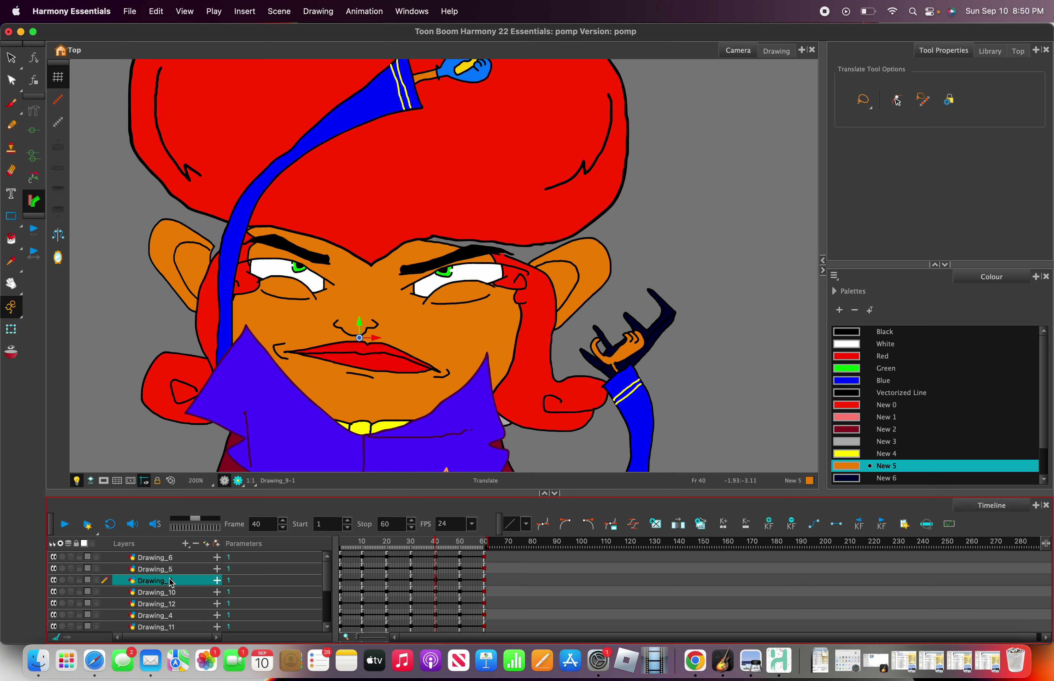
Move the head layer, Drawing, up the layer stack in front of the jacket, arm and mouth, and select Drawing_3.
scroll(173, 583, down, 3)
click(195, 626)
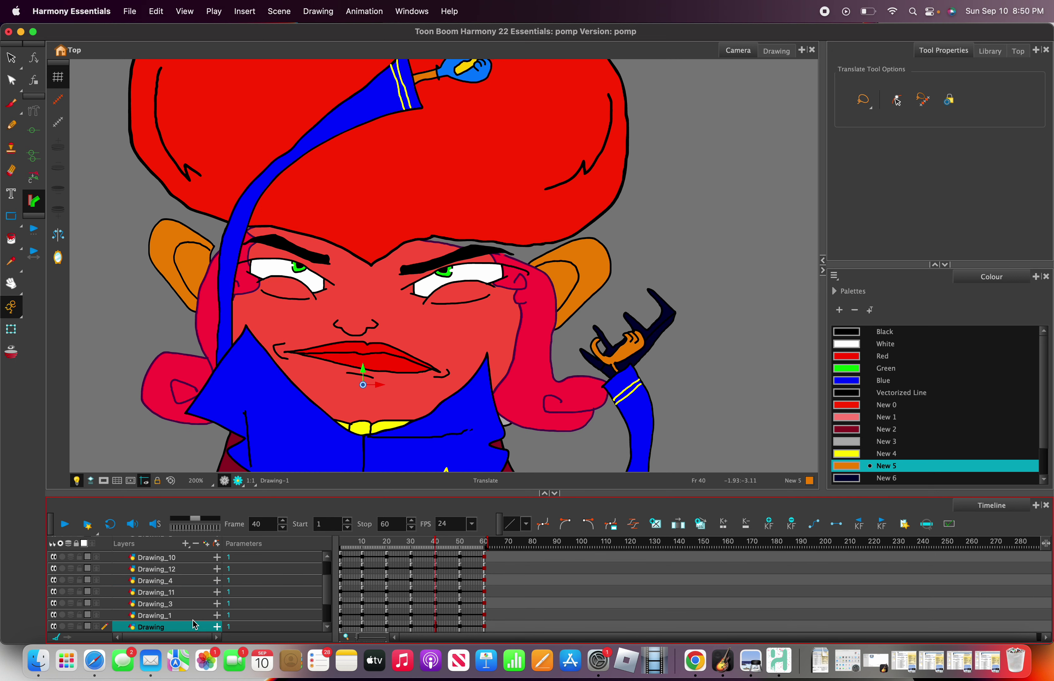
drag(193, 629, 192, 580)
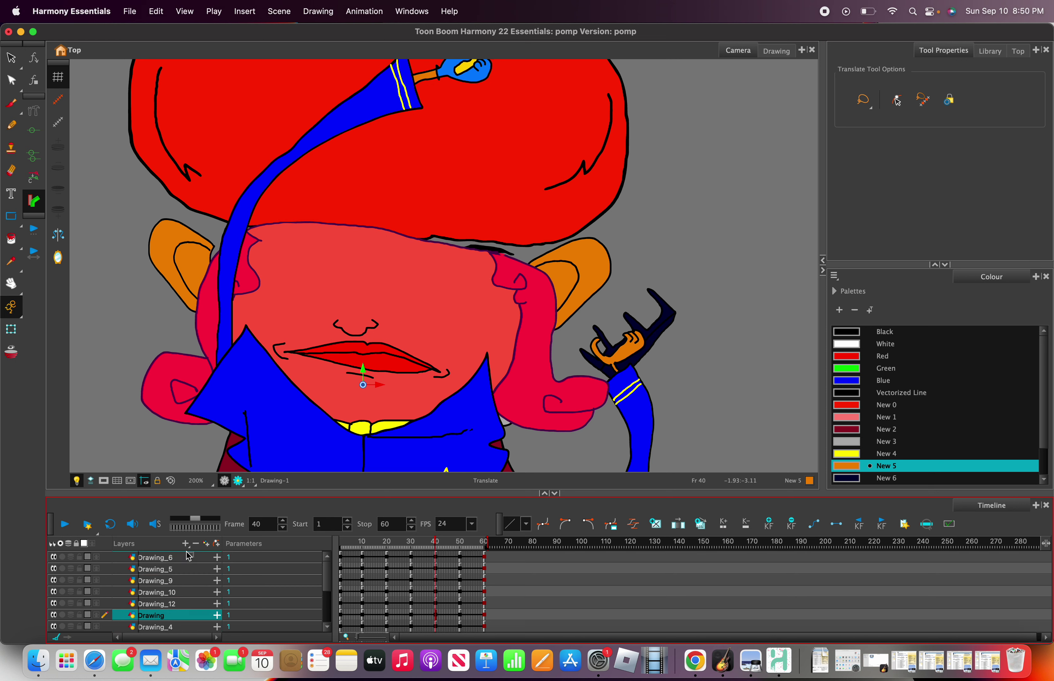
drag(187, 553, 186, 555)
scroll(186, 579, down, 5)
click(185, 582)
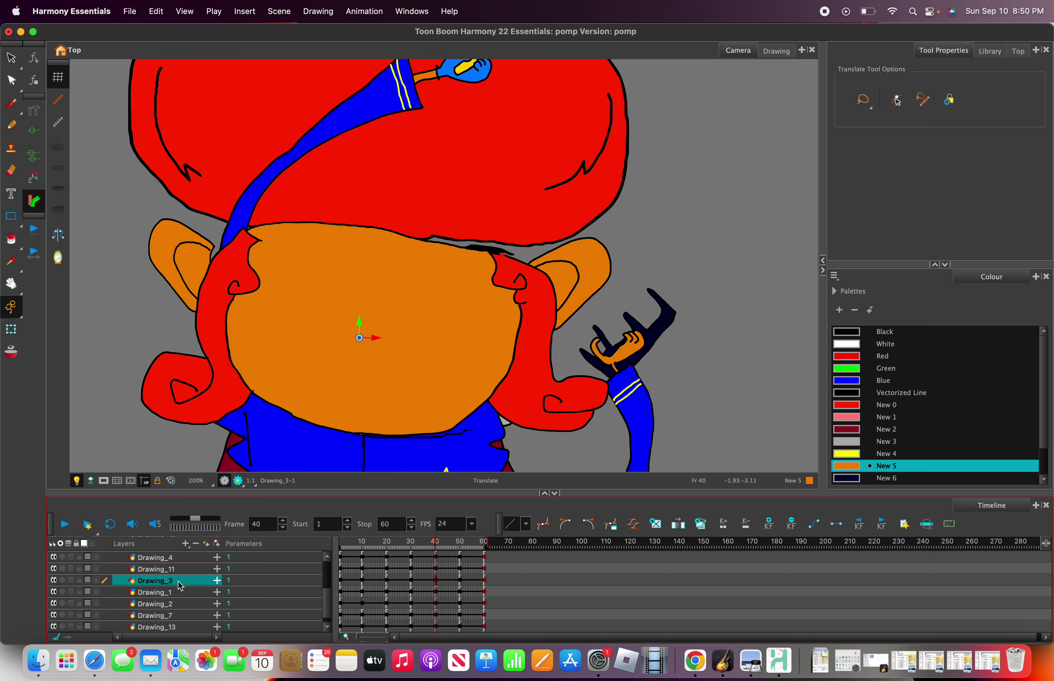
Move the eyes layer, Drawing_3, up the layer stack to between Drawing and Drawing_6.
mouse_move(180, 586)
mouse_down()
mouse_move(175, 563)
mouse_move(173, 581)
mouse_move(182, 573)
mouse_up()
scroll(177, 580, down, 3)
click(174, 584)
Move the eyebrow layer, Drawing_4, up the layer stack to directly above the head layer, Drawing.
click(185, 573)
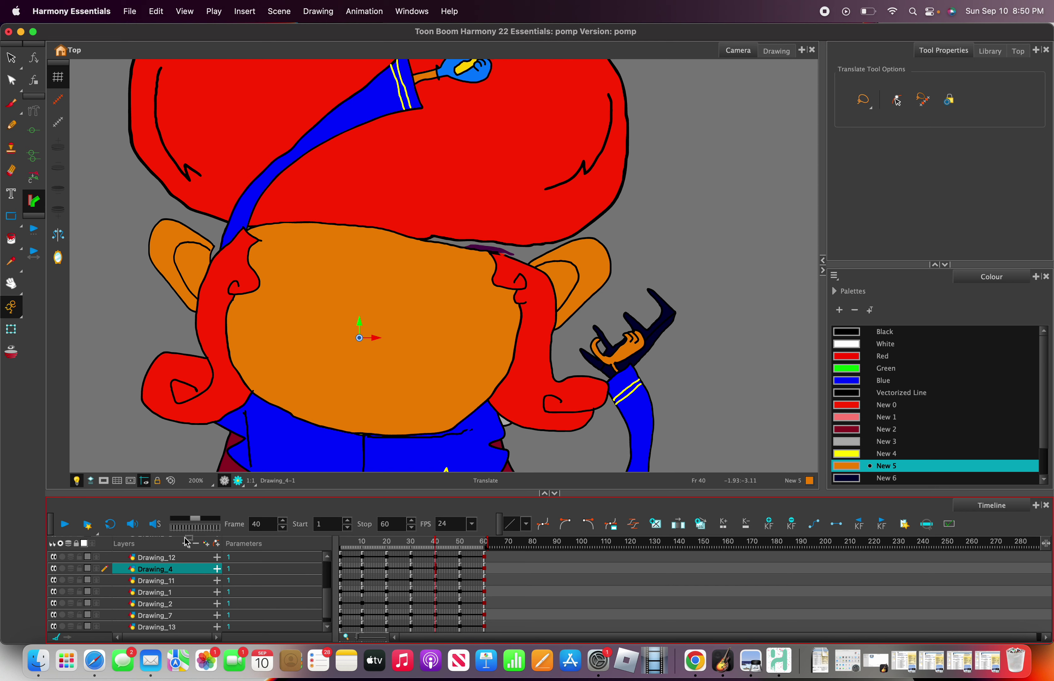
scroll(178, 567, up, 2)
scroll(180, 571, up, 2)
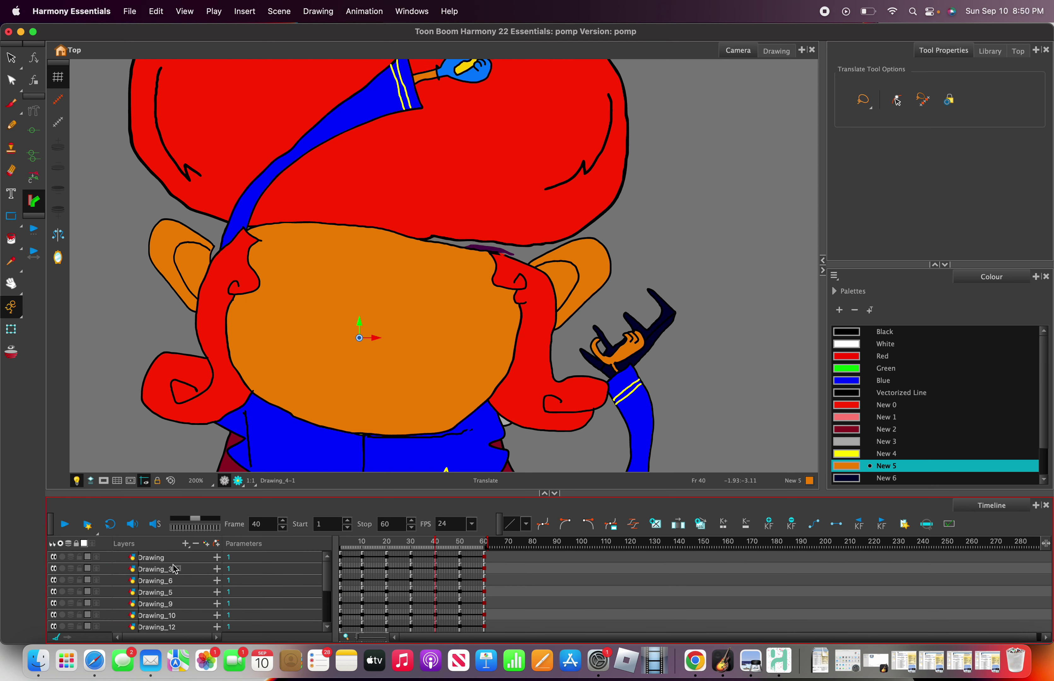
drag(170, 559, 171, 552)
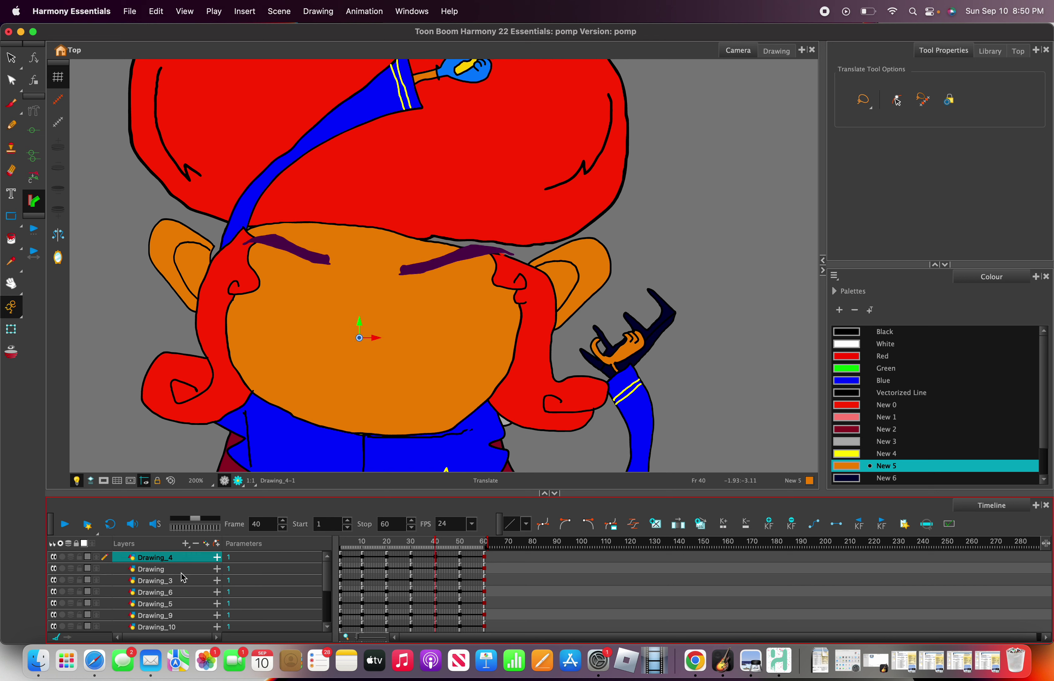
Move the large upper hair layer, Drawing_1, up the layer stack to directly above Drawing_4.
scroll(177, 583, down, 2)
click(177, 584)
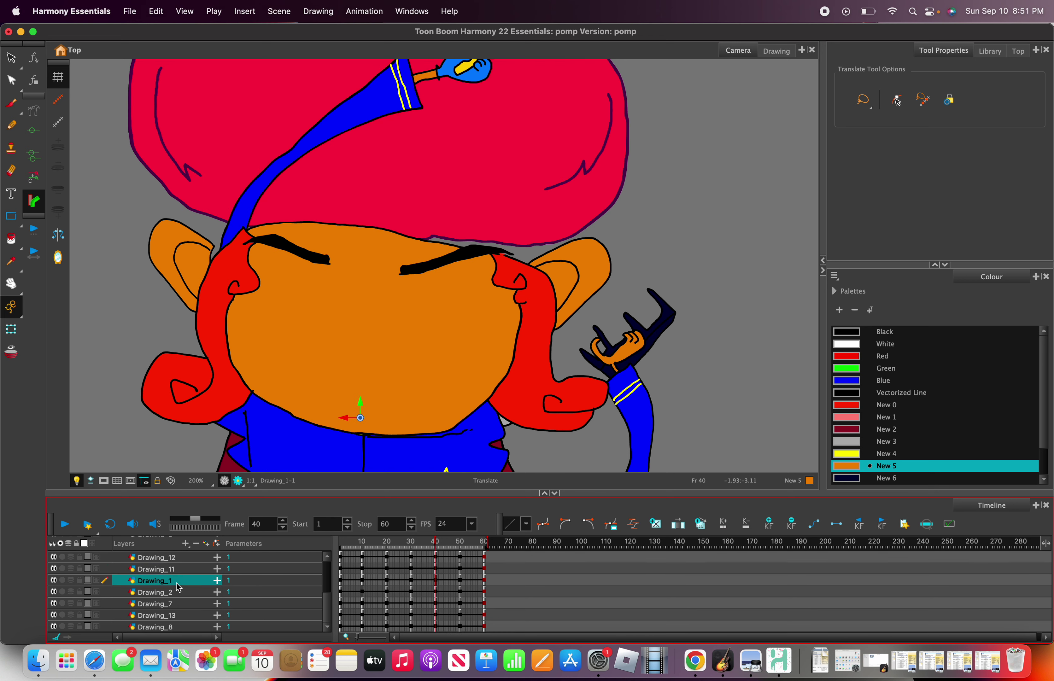
click(177, 593)
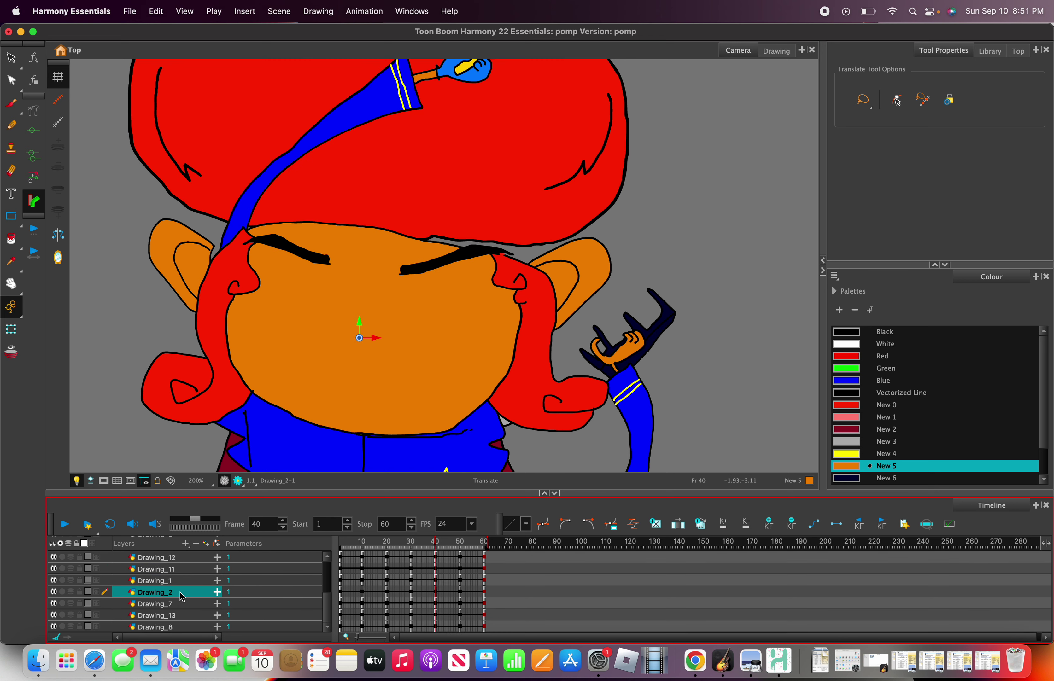
click(178, 582)
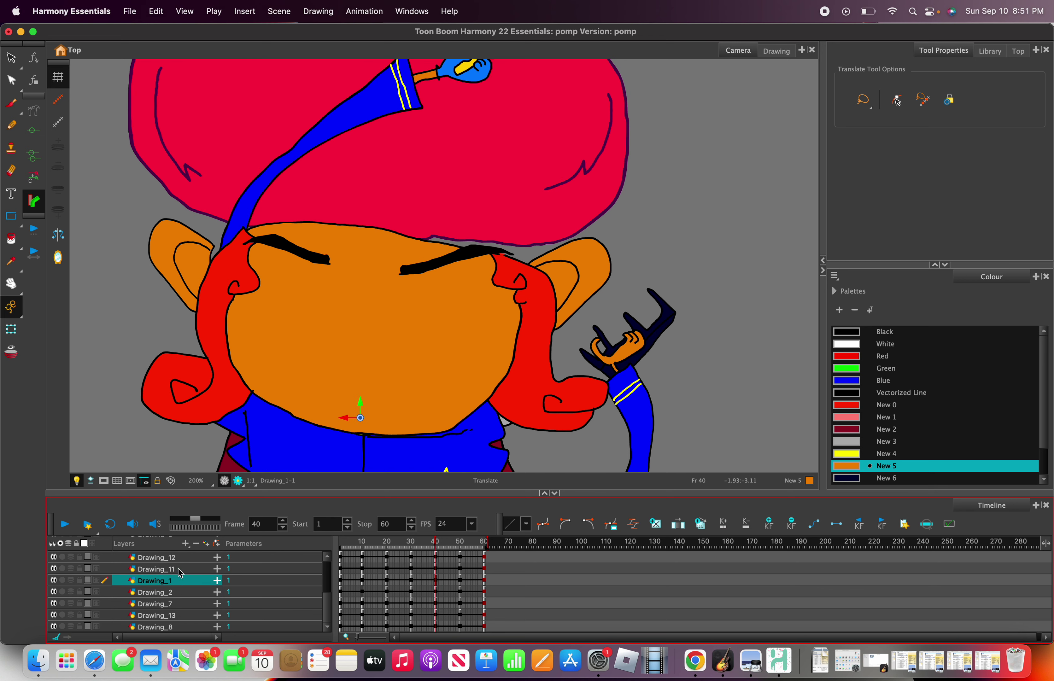
scroll(180, 582, down, 5)
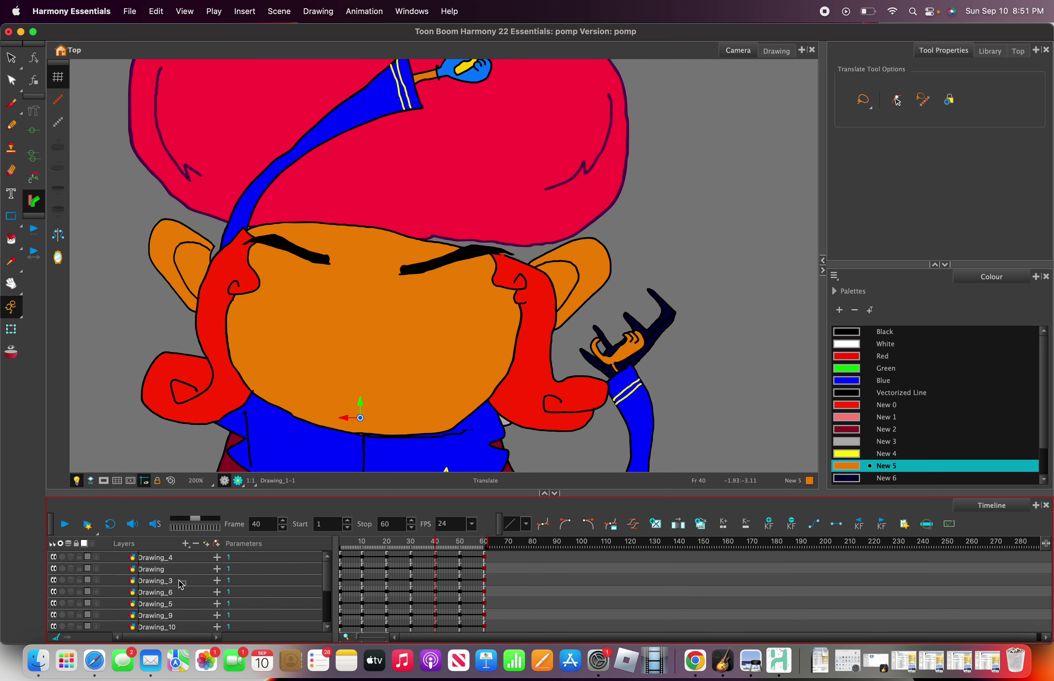
drag(180, 562, 176, 553)
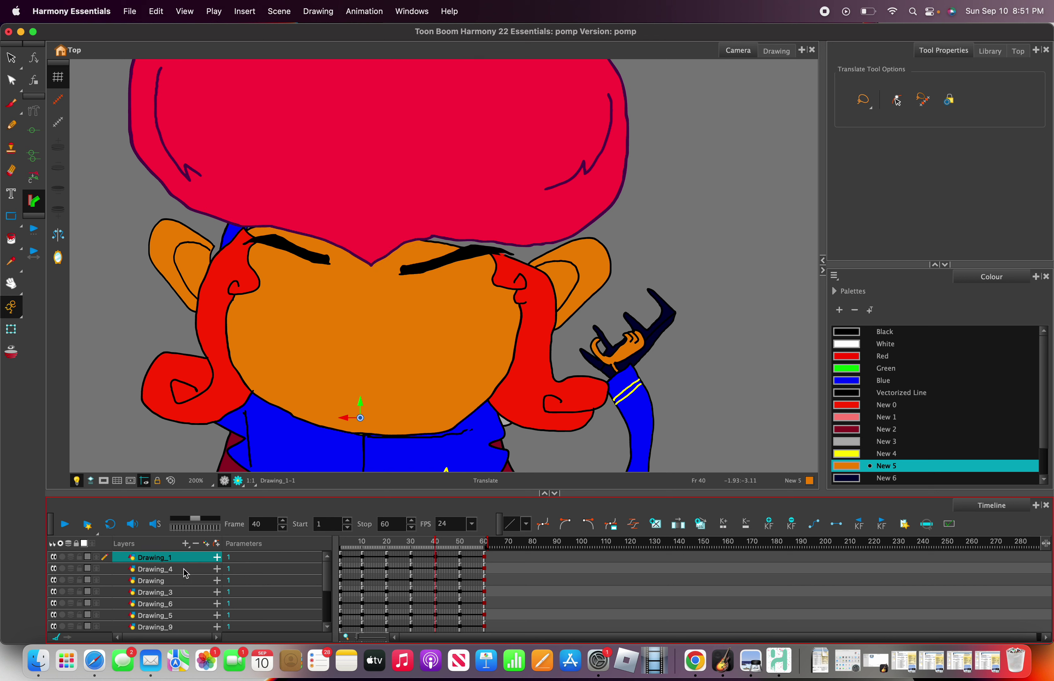
Move the ears layer, Drawing_7, up to the top of the layer stack, above Drawing_1.
scroll(182, 572, down, 1)
scroll(182, 572, up, 1)
scroll(178, 578, down, 1)
scroll(179, 584, down, 3)
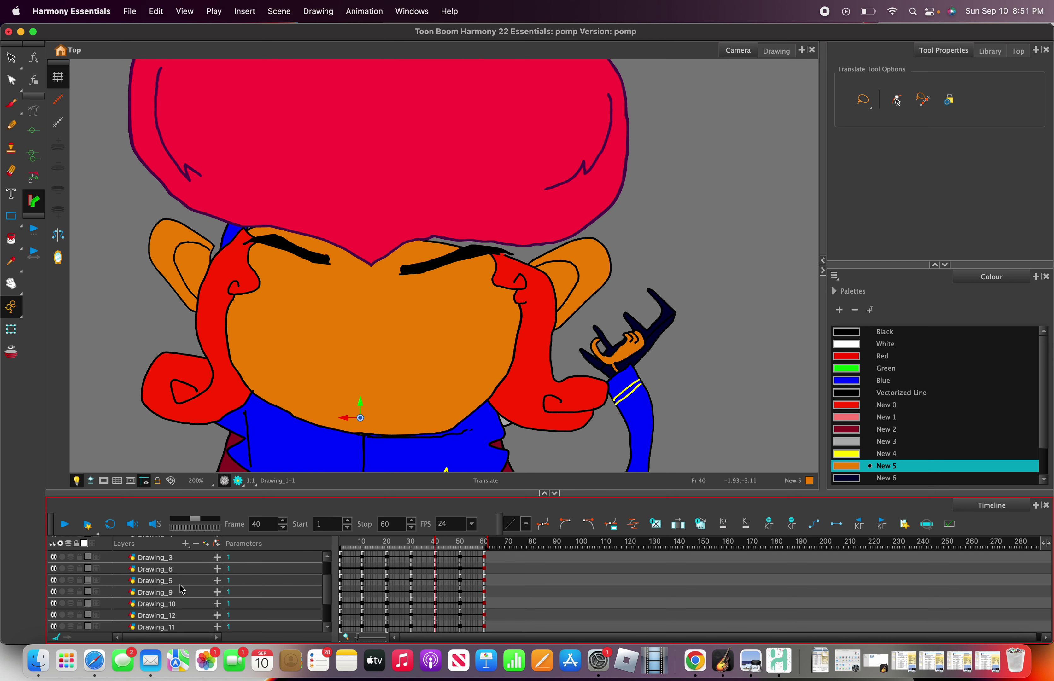
scroll(183, 586, up, 2)
scroll(183, 585, down, 5)
click(185, 600)
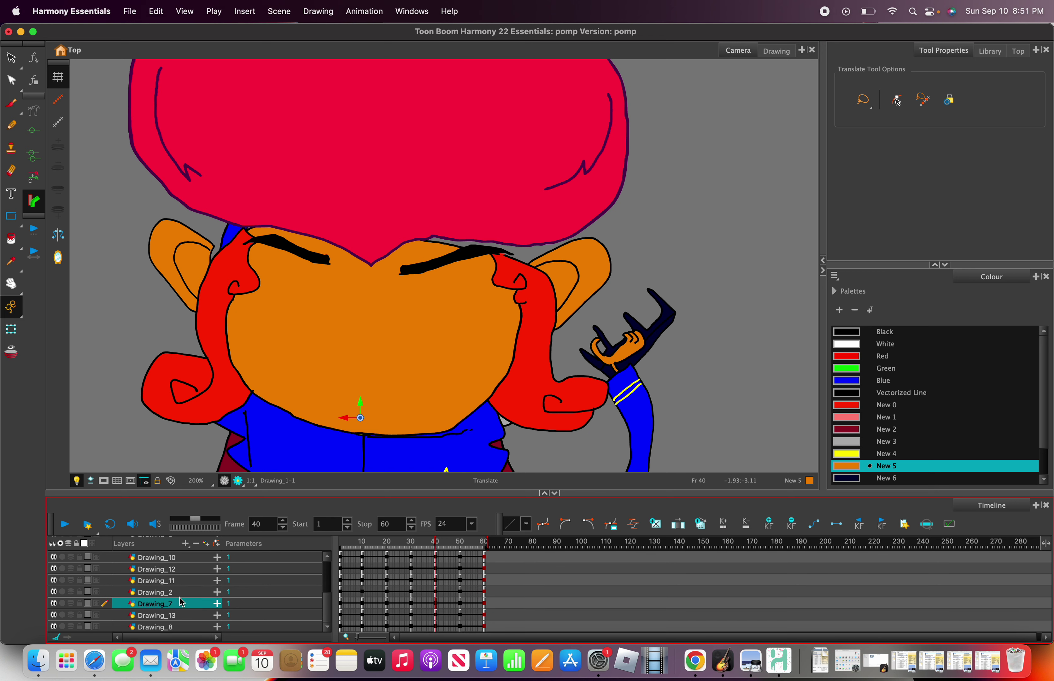
click(185, 592)
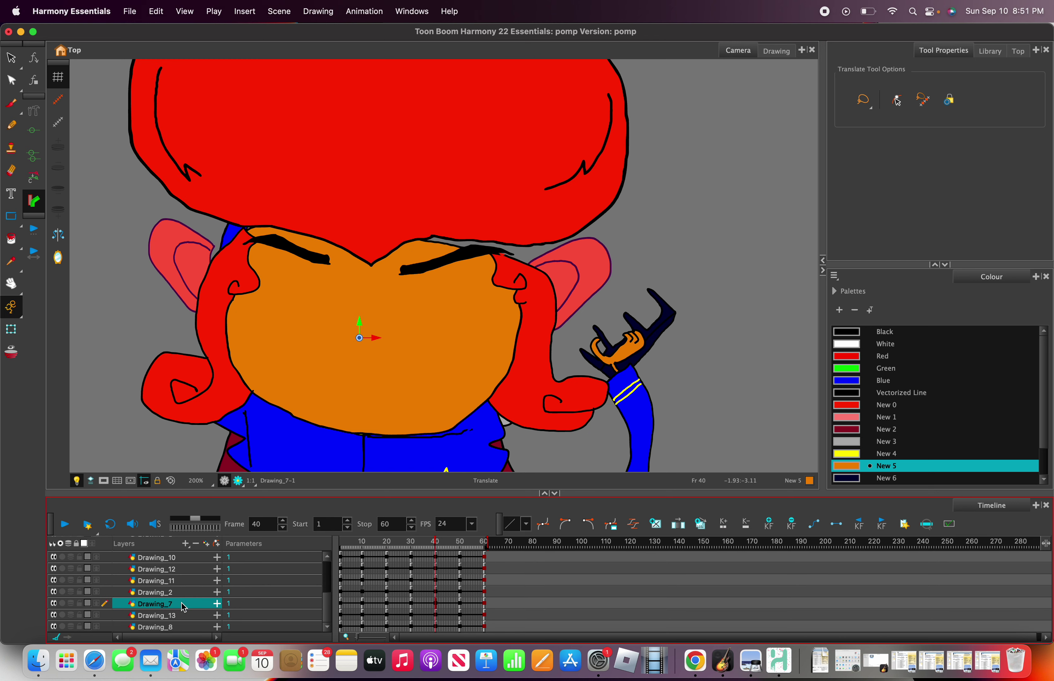
click(183, 604)
scroll(186, 576, up, 7)
drag(188, 550, 179, 558)
Move the side curls layer, Drawing_2, up the layer stack to between Drawing_1 and Drawing_4.
scroll(181, 598, down, 3)
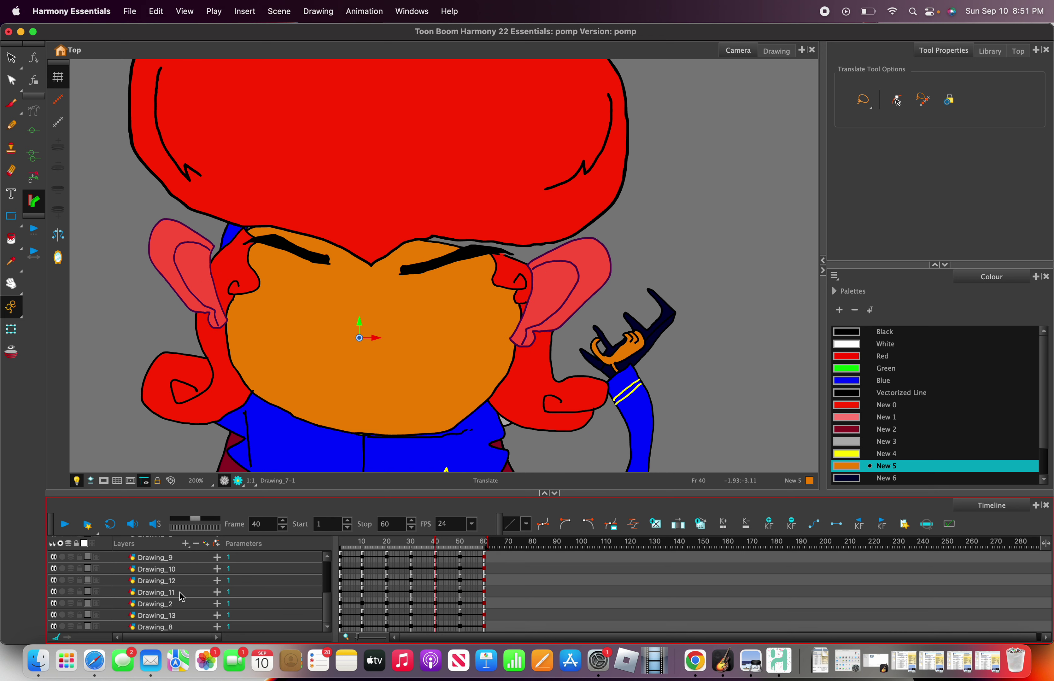
click(182, 593)
click(181, 581)
click(182, 593)
click(184, 604)
click(187, 616)
click(183, 605)
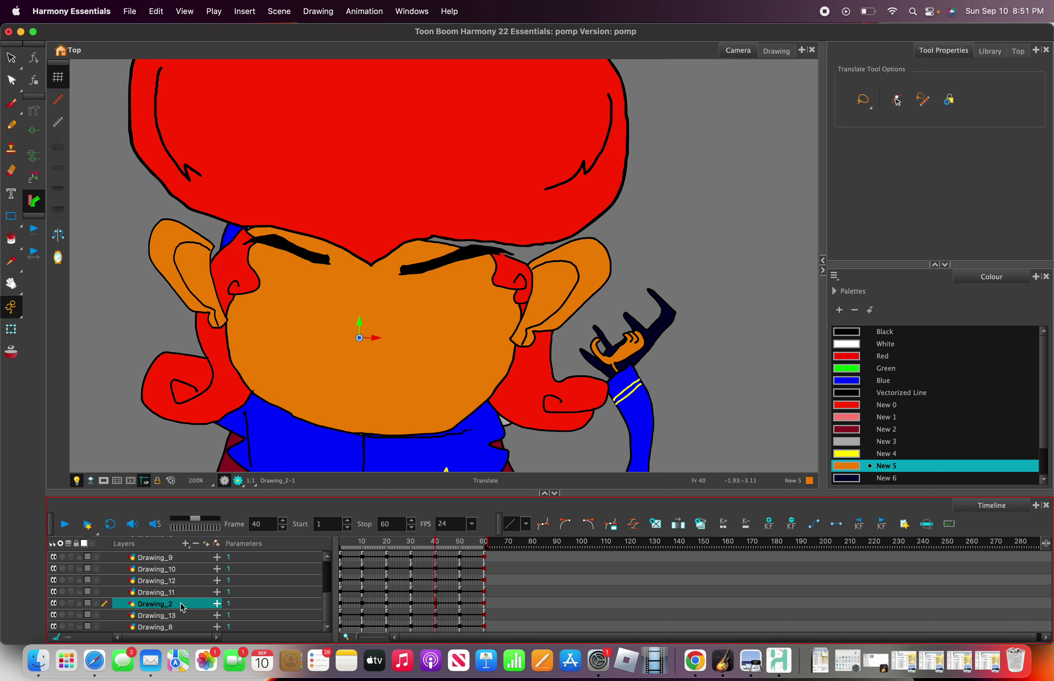
drag(179, 606, 176, 576)
Move the nose layer, Drawing_5, up the layer stack to between Drawing_7 and Drawing_1.
scroll(177, 581, down, 3)
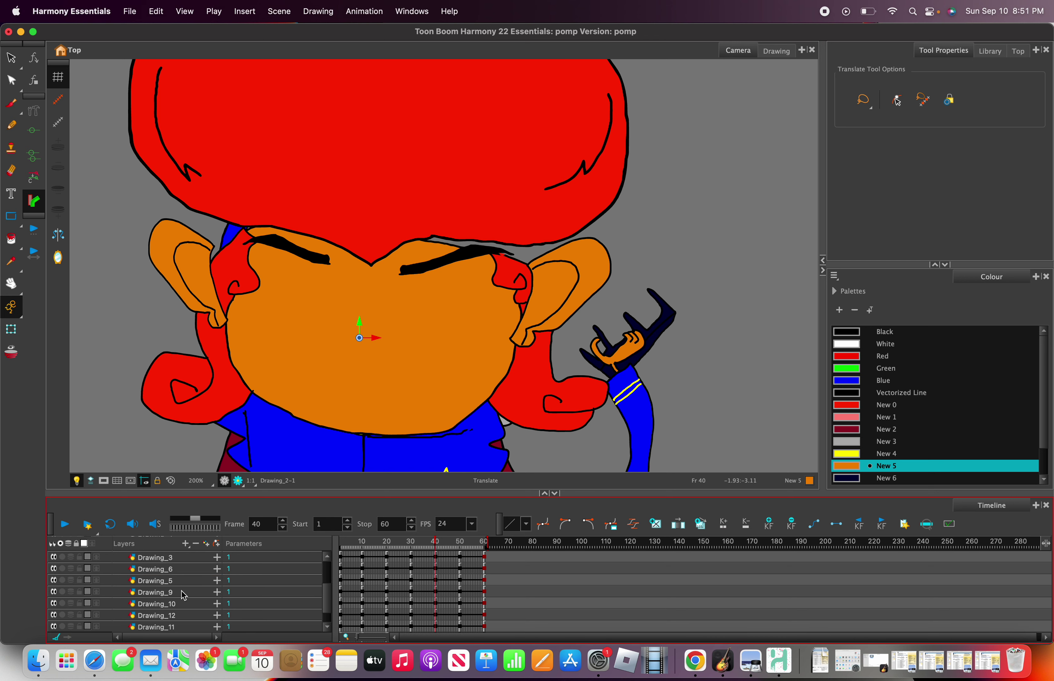
click(187, 617)
scroll(187, 599, up, 1)
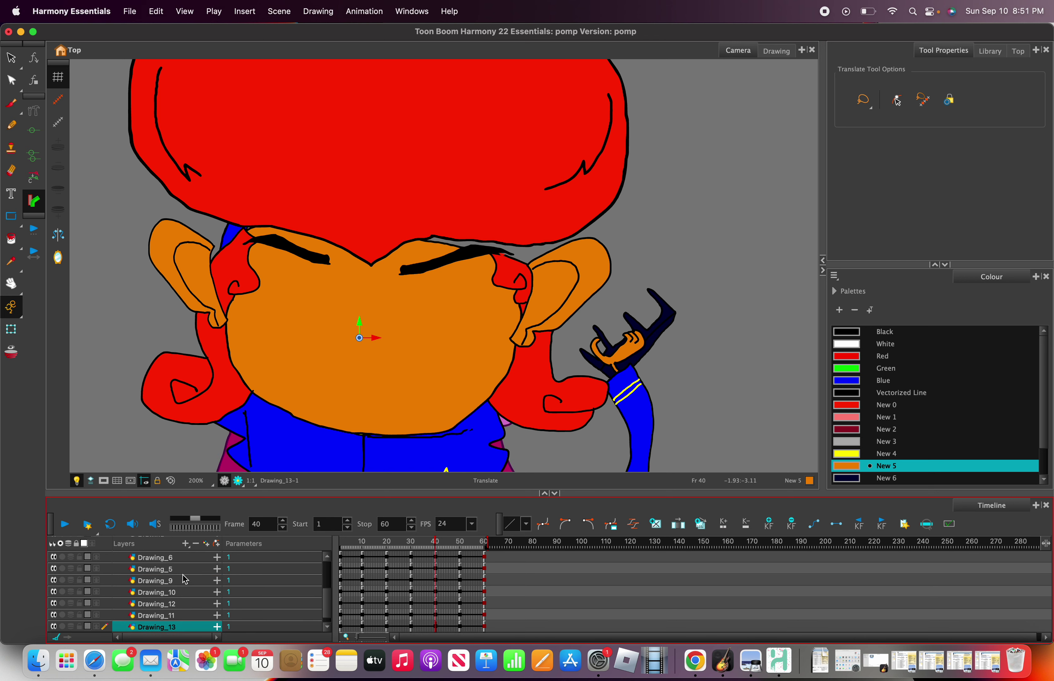
click(184, 571)
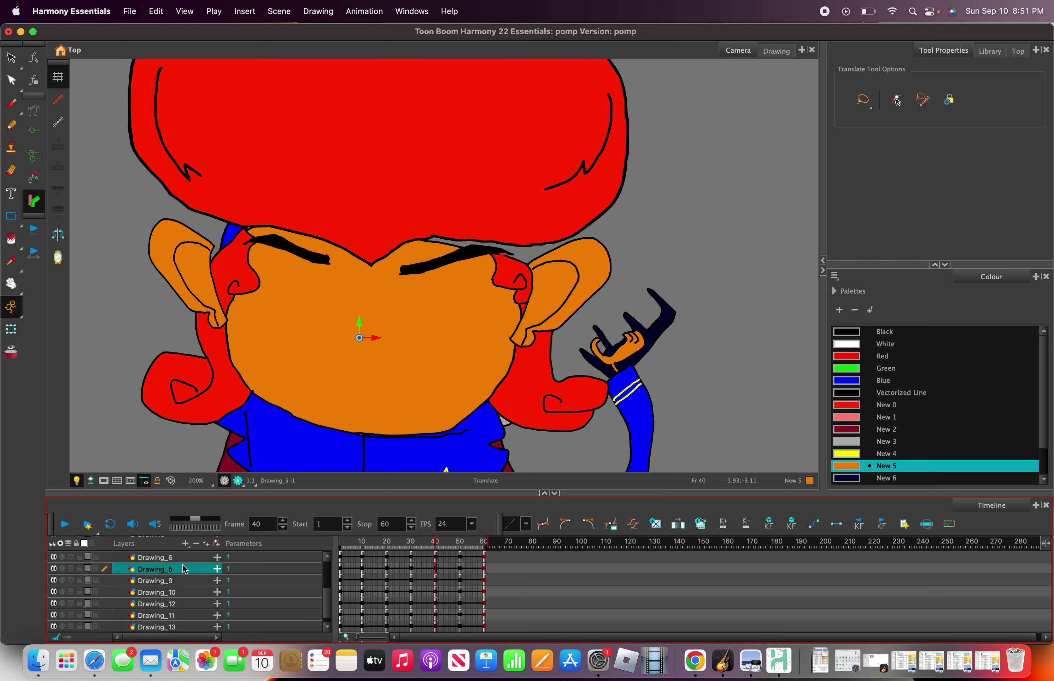
drag(186, 532, 183, 567)
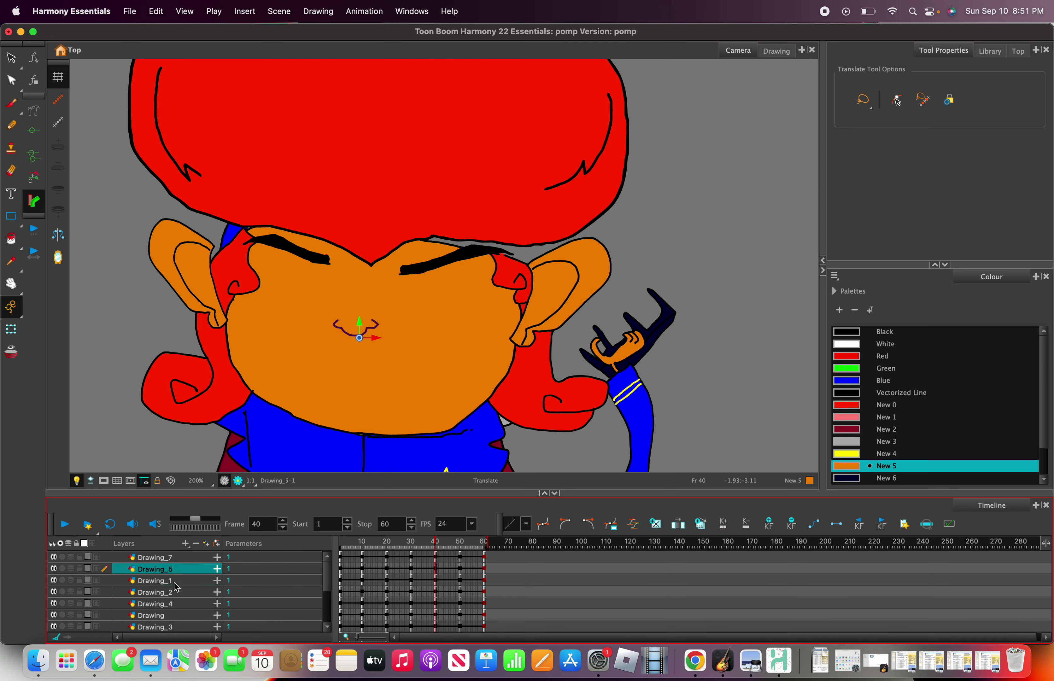
Move the eyebrow, eyes and mouth layers, Drawing_4, Drawing_3 and Drawing_6, up the layer stack to between Drawing_7 and Drawing_5.
scroll(177, 587, down, 2)
click(175, 584)
mouse_move(175, 582)
mouse_down()
mouse_move(184, 528)
mouse_move(177, 568)
mouse_up()
scroll(179, 583, down, 4)
scroll(178, 587, down, 3)
scroll(178, 587, up, 3)
click(175, 581)
click(181, 593)
scroll(220, 424, down, 2)
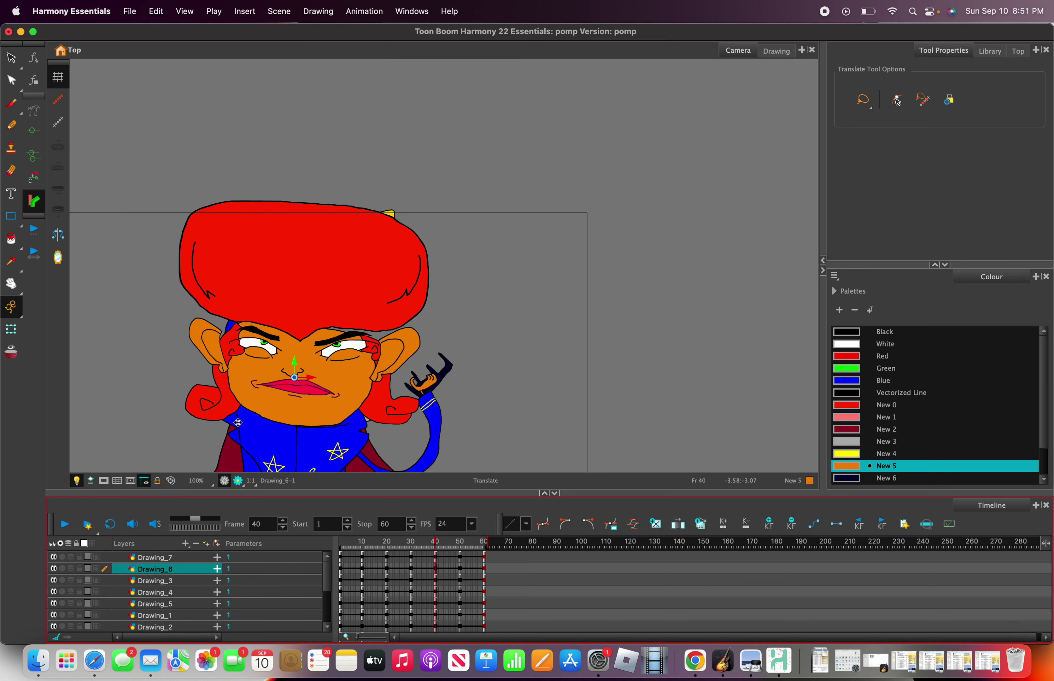
Examine which part of the character each layer holds, going from Drawing_13 up the layer stack to Drawing_5.
scroll(237, 422, down, 2)
scroll(237, 420, up, 1)
scroll(191, 572, down, 3)
click(191, 626)
click(191, 617)
scroll(280, 428, down, 4)
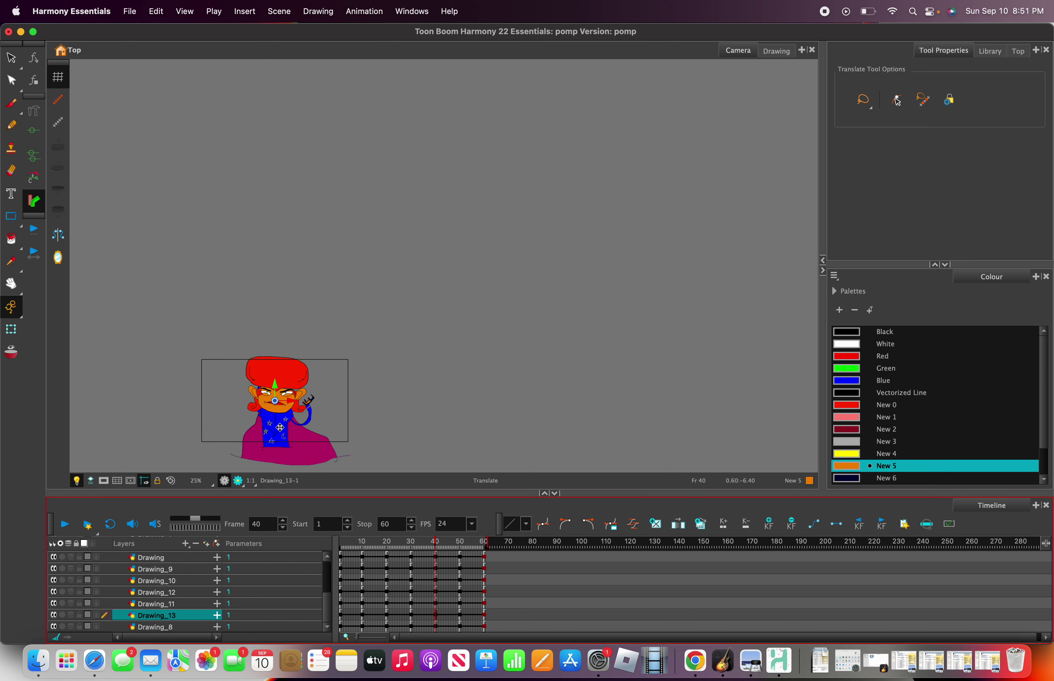
scroll(280, 428, up, 6)
click(178, 604)
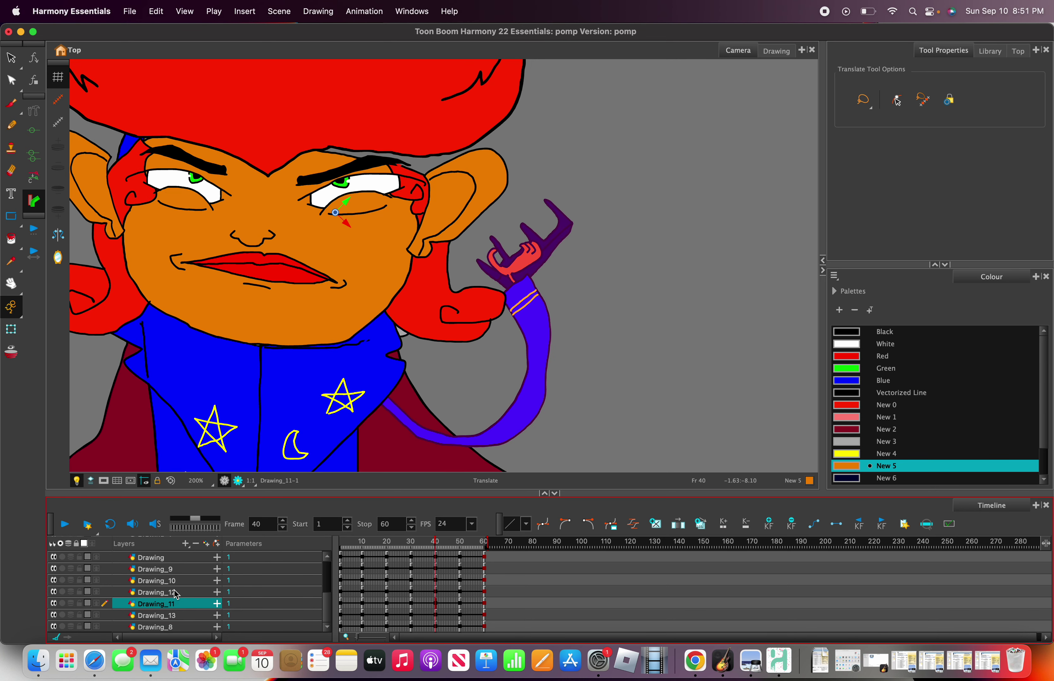
click(176, 593)
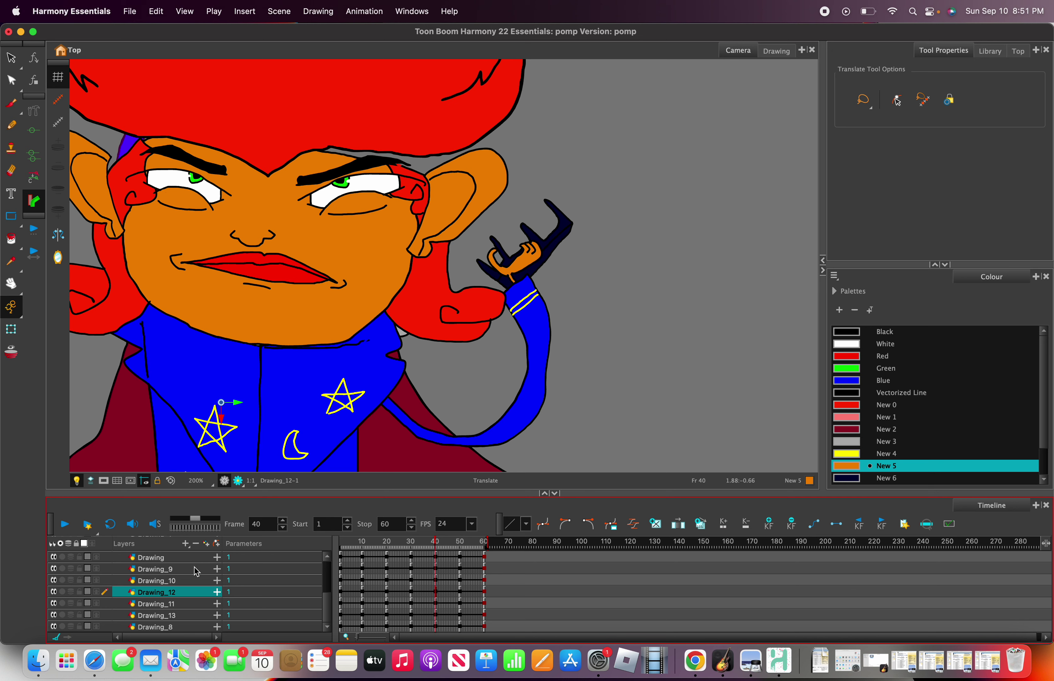
click(196, 579)
click(189, 569)
scroll(187, 571, up, 2)
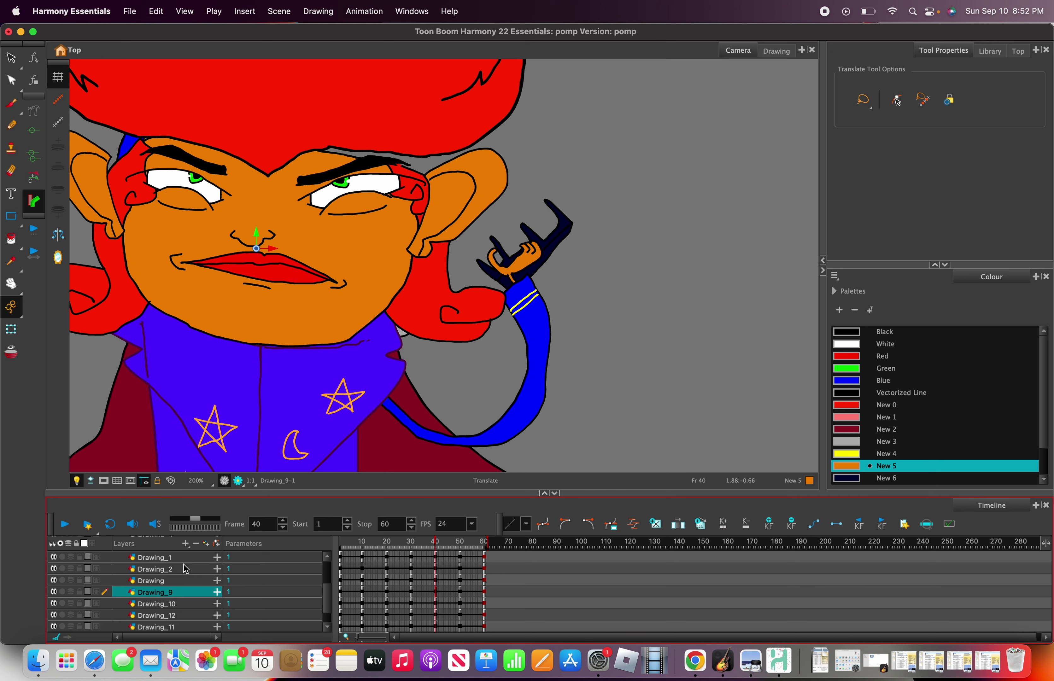
click(184, 571)
scroll(184, 572, up, 1)
click(185, 571)
click(182, 559)
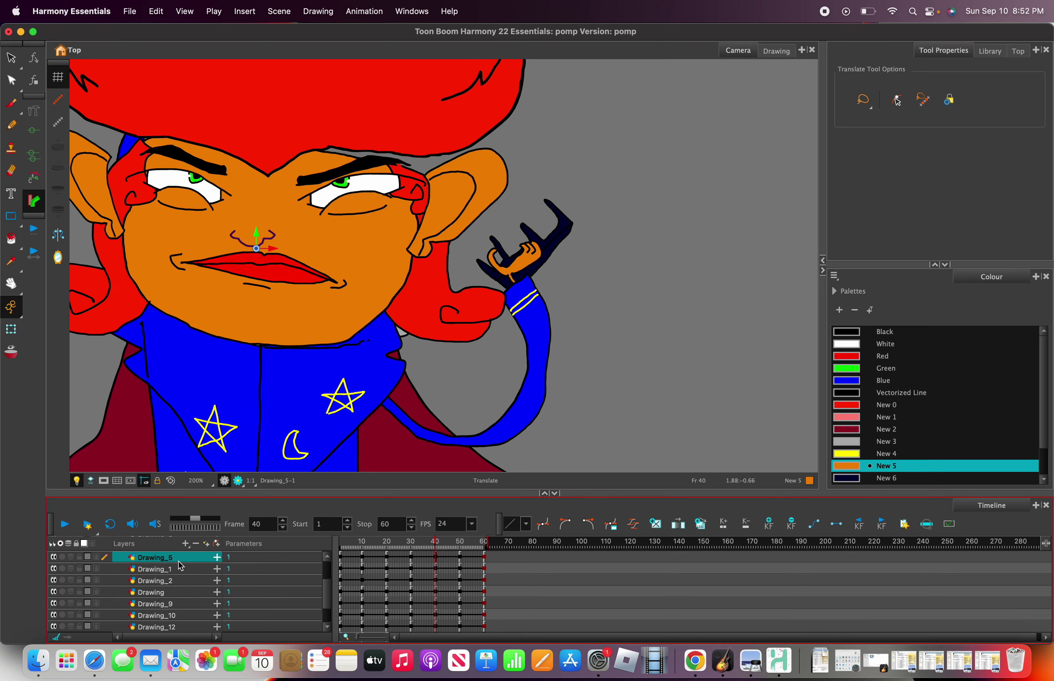
Move the nose layer, Drawing_5, up the layer stack to between Drawing_7 and Drawing_6.
scroll(180, 567, up, 2)
click(184, 569)
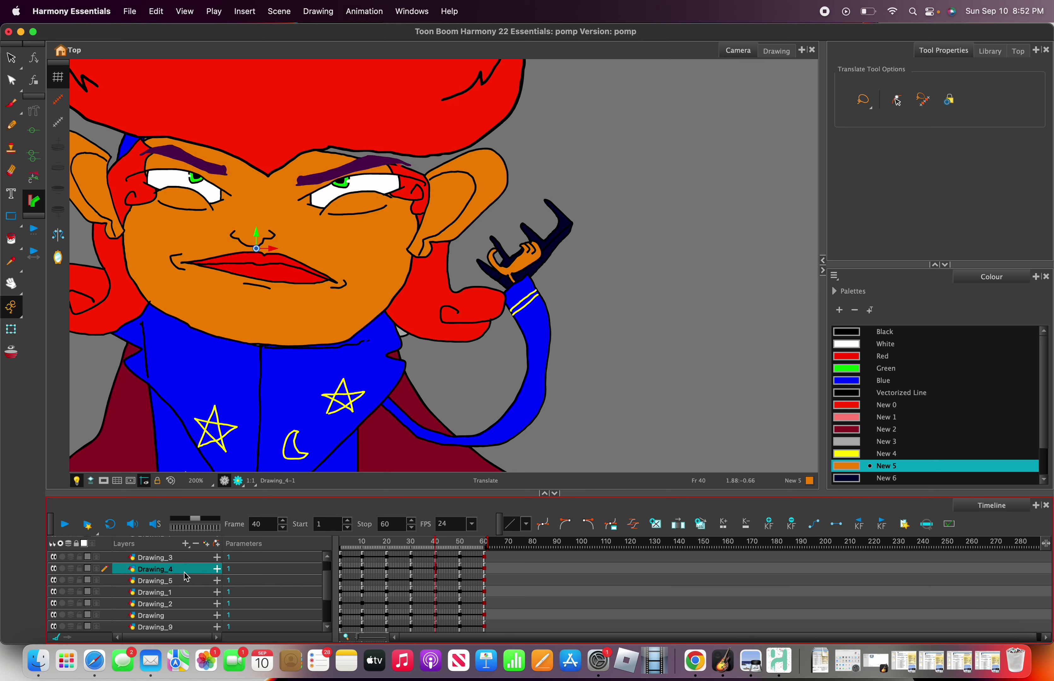
click(188, 580)
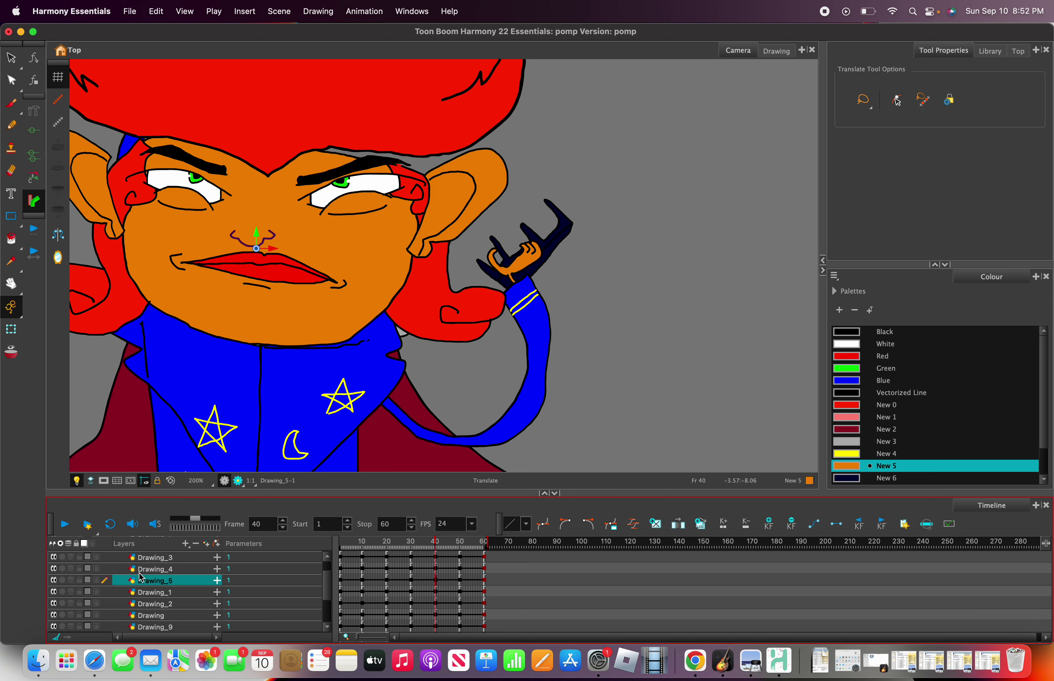
mouse_move(147, 581)
mouse_down()
mouse_move(150, 549)
mouse_move(156, 568)
mouse_up()
click(167, 581)
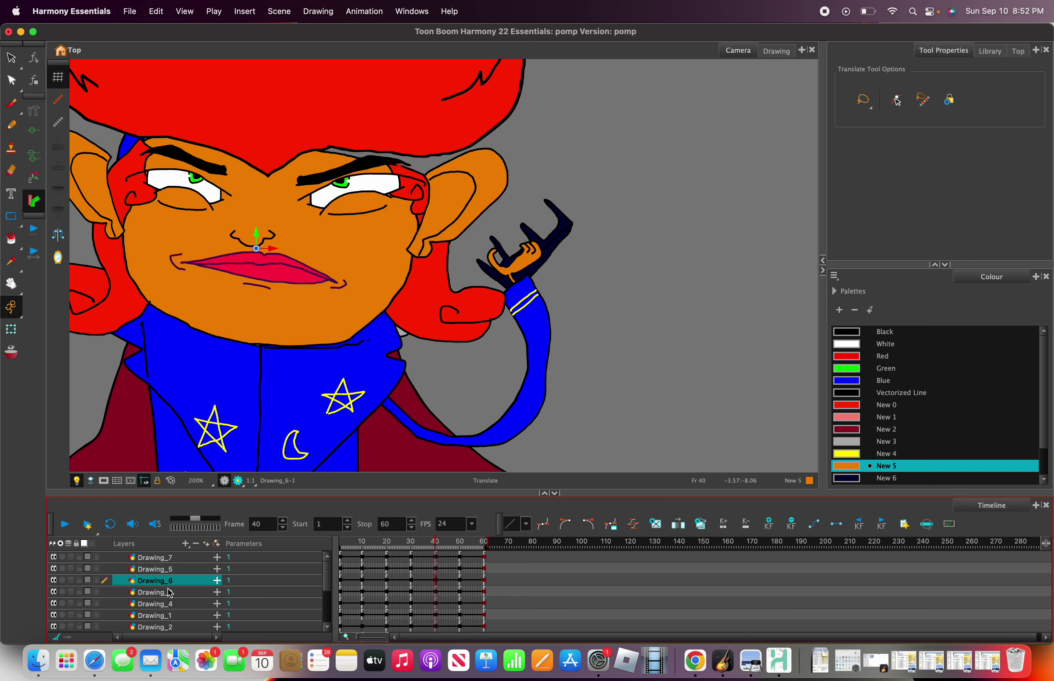
Examine the whole figure and check the content of each layer from Drawing_3 and Drawing_7 down to Drawing_11.
scroll(218, 424, down, 5)
scroll(191, 420, up, 2)
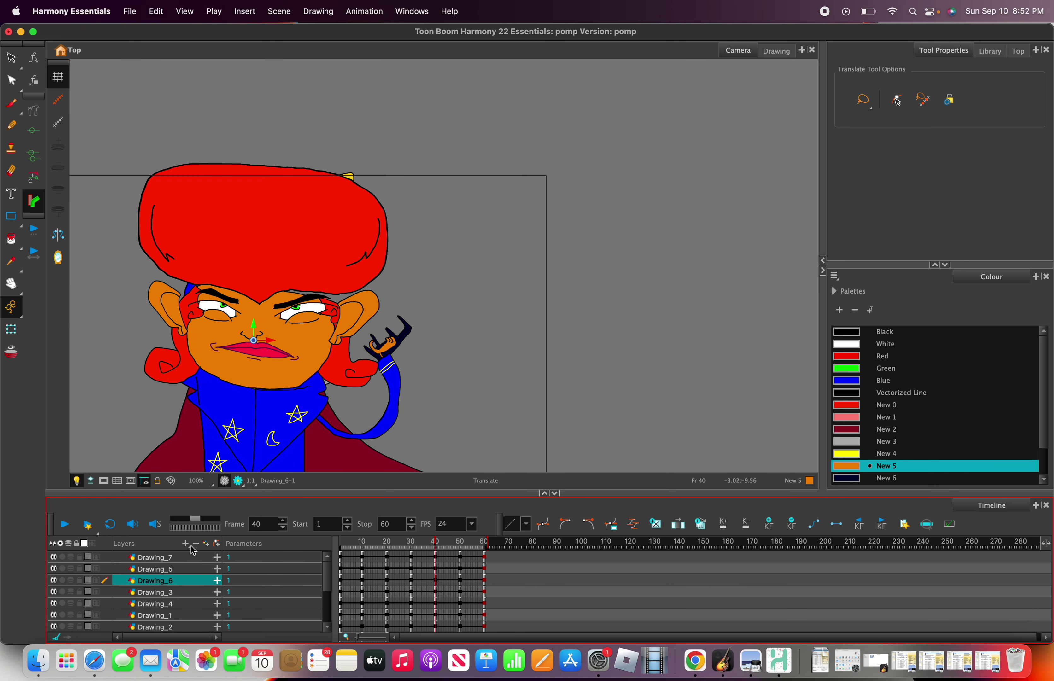
click(183, 591)
click(191, 571)
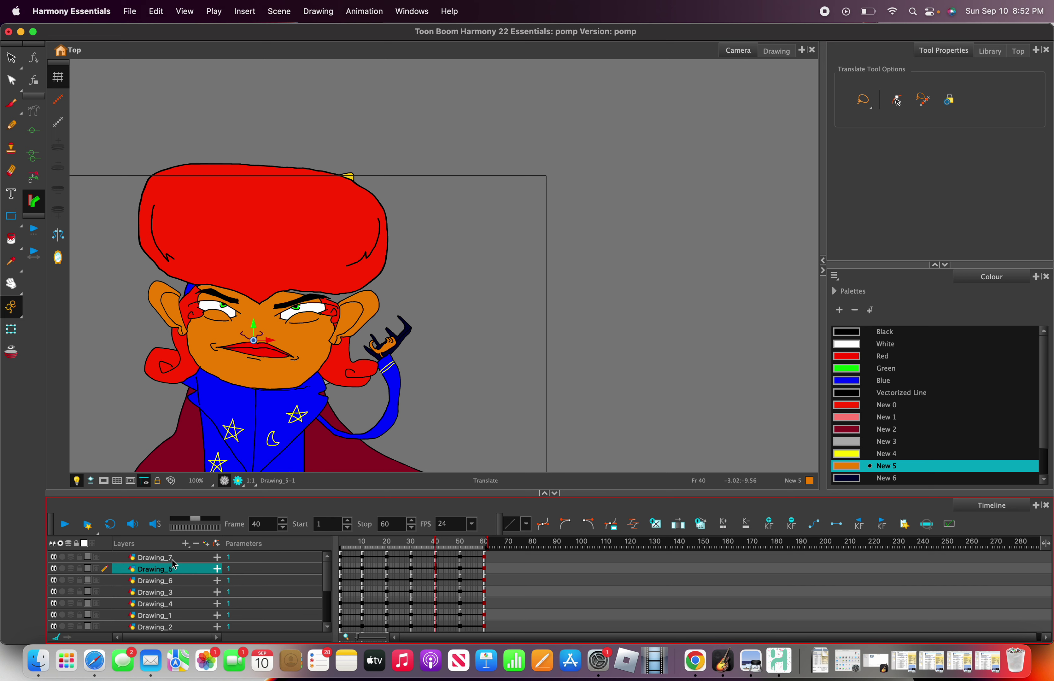
click(175, 559)
scroll(177, 585, down, 3)
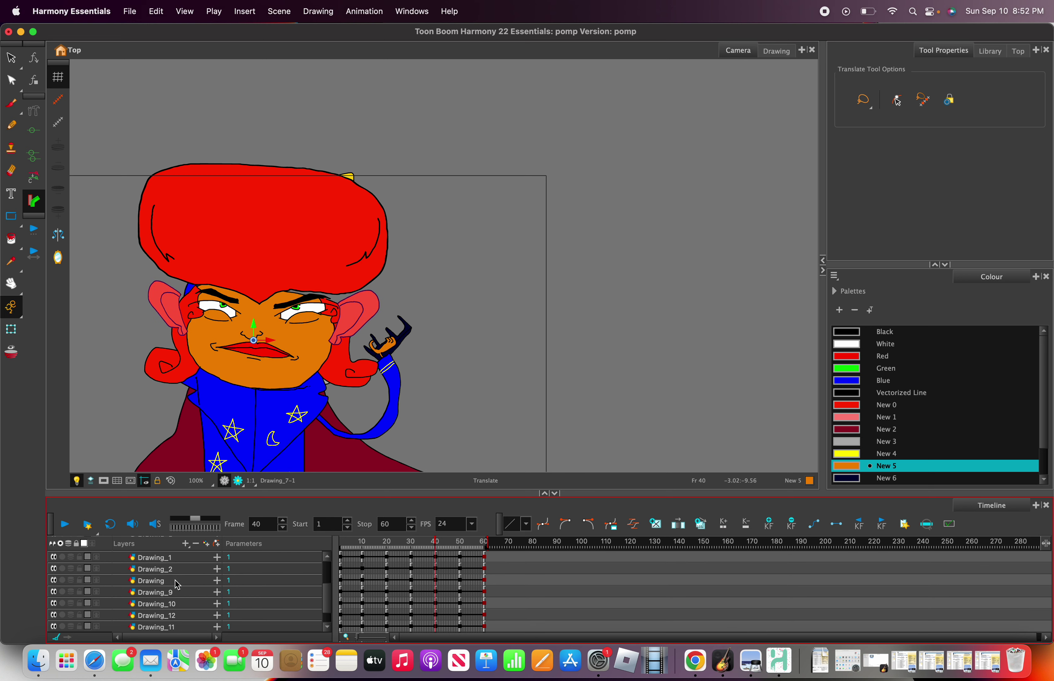
click(175, 581)
click(175, 592)
scroll(175, 593, down, 2)
click(174, 580)
click(175, 591)
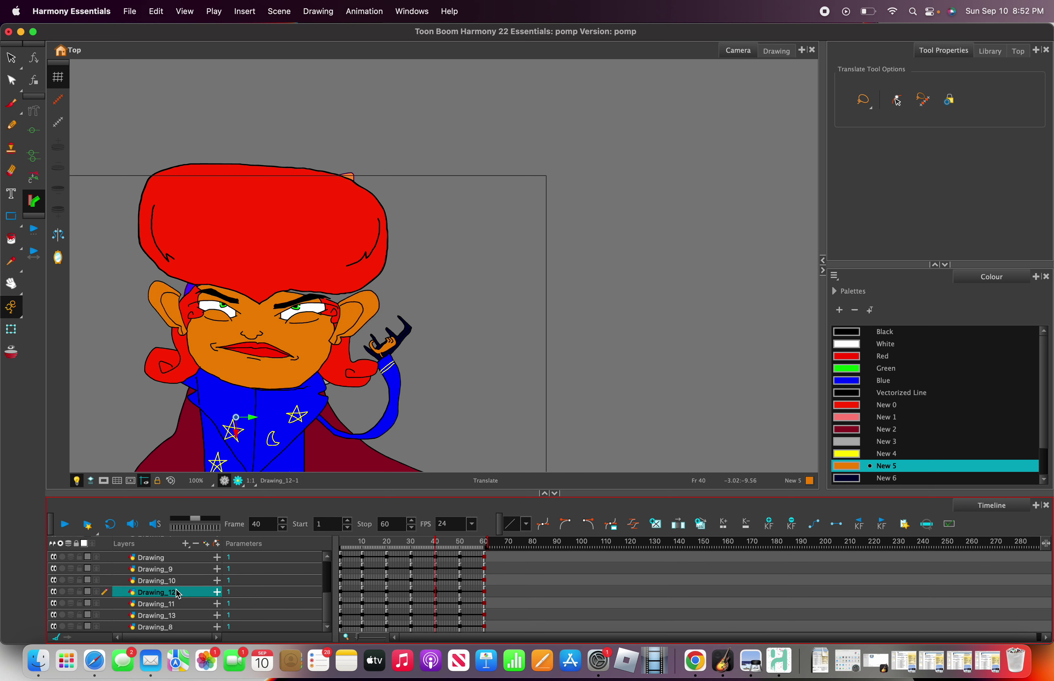
click(179, 604)
Solo Drawing_11, Drawing_13, Drawing_8 and Drawing_10 in turn to identify their contents, and select the bow tie layer, Drawing_10.
click(63, 604)
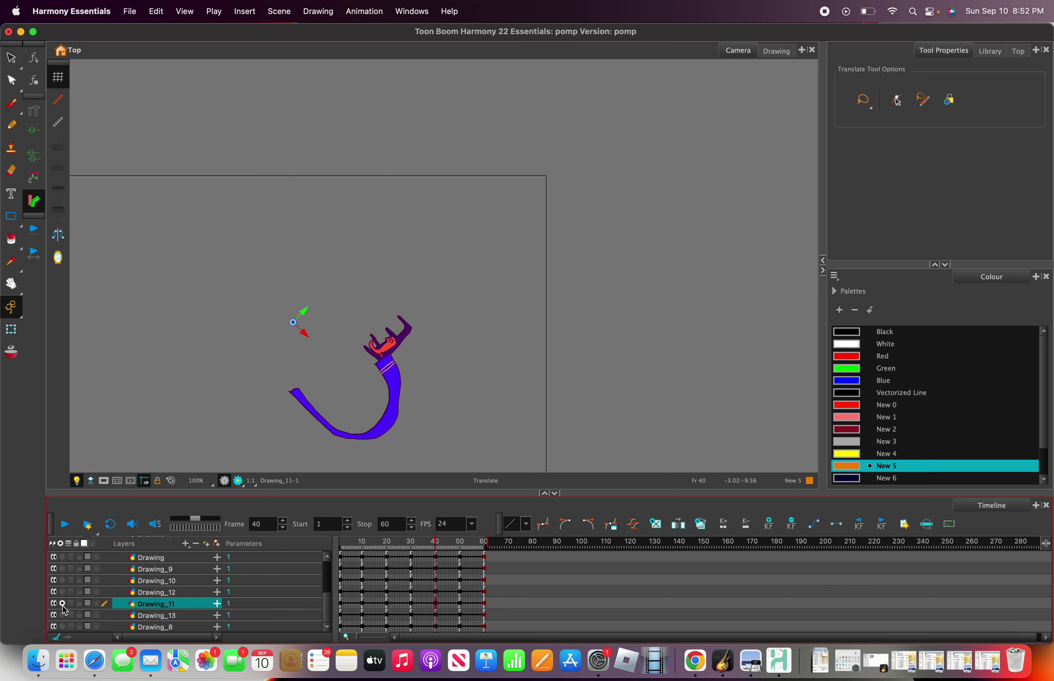
click(62, 605)
click(64, 615)
click(64, 615)
click(63, 616)
click(63, 616)
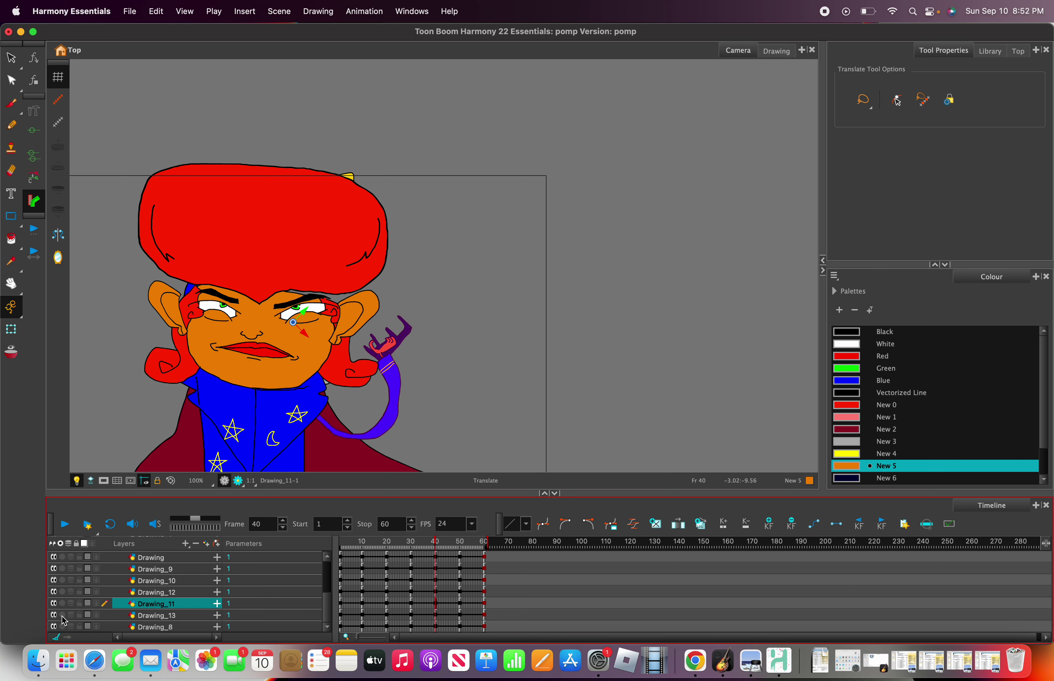
click(63, 627)
click(63, 627)
scroll(65, 615, up, 1)
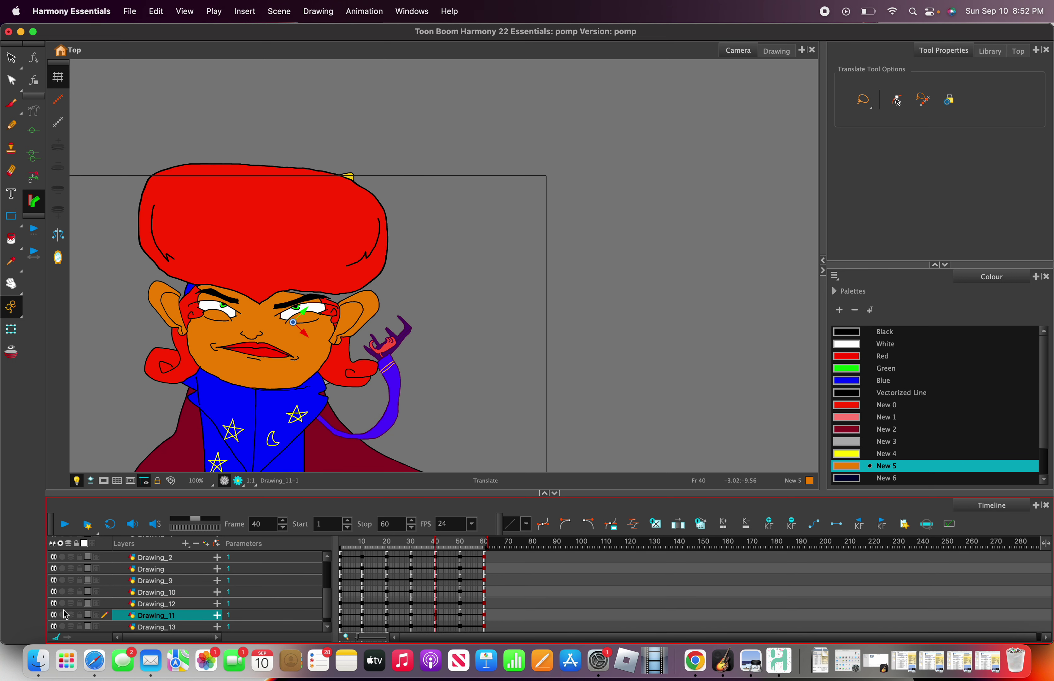
click(62, 593)
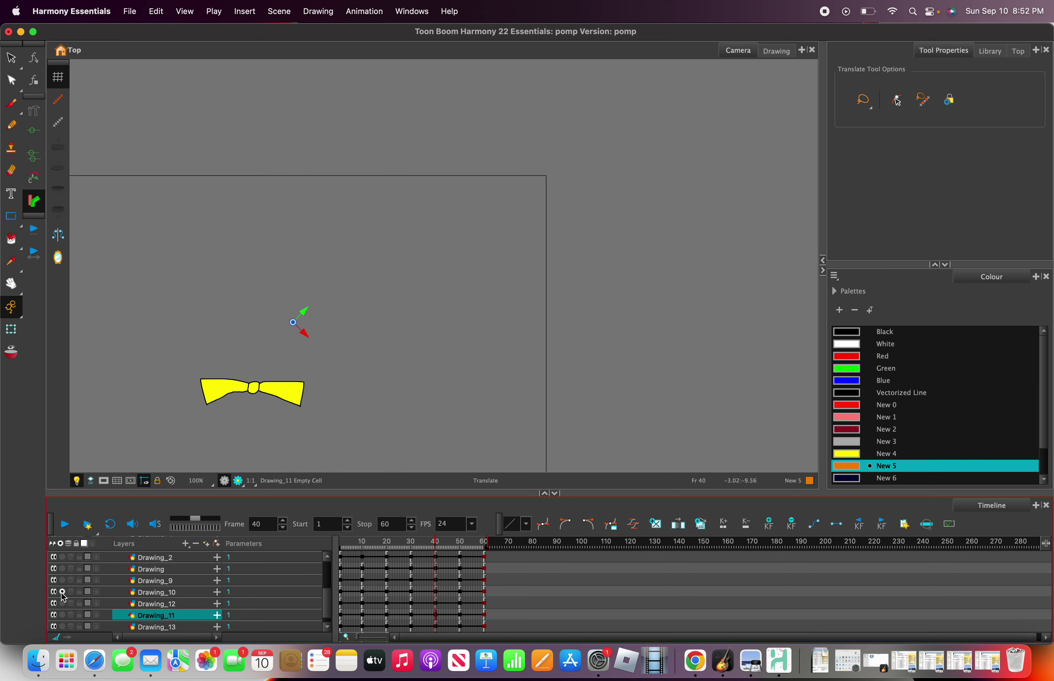
click(63, 593)
click(137, 594)
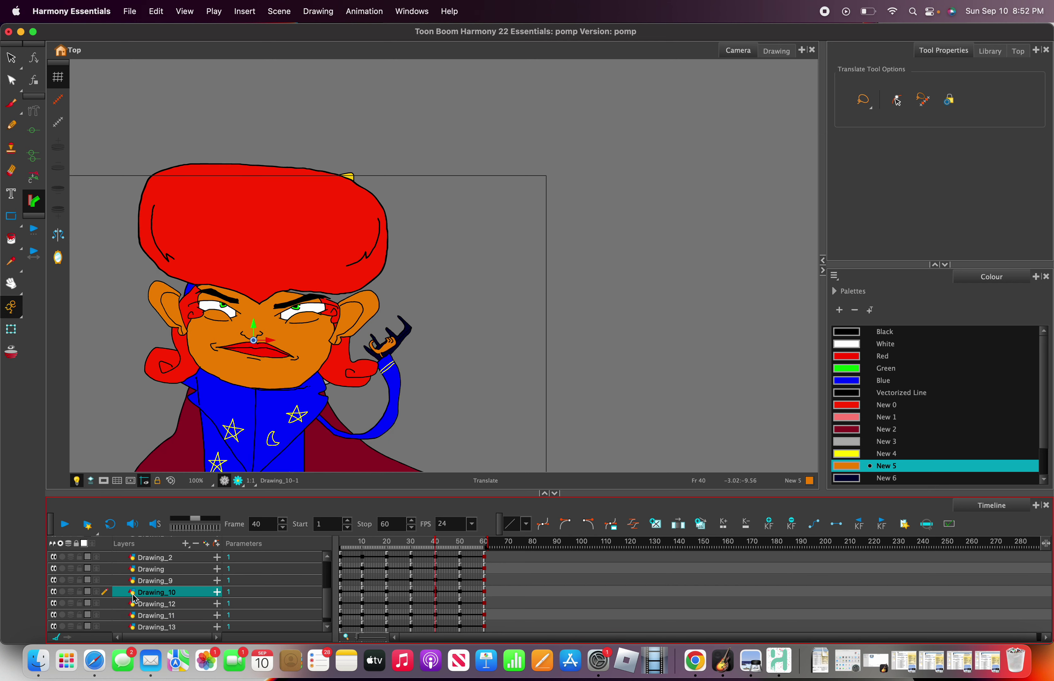
Move the bow tie layer, Drawing_10, up the stack to just above Drawing_7 and nudge the bow tie slightly down at frame 40.
scroll(137, 576, up, 2)
scroll(144, 549, up, 4)
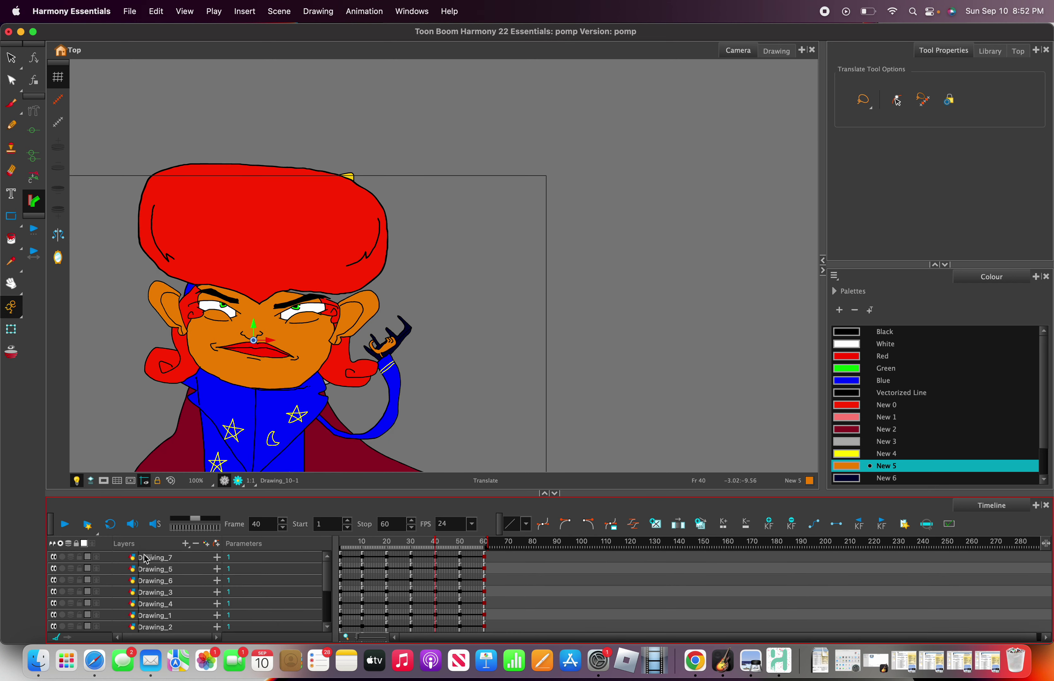
scroll(146, 556, up, 1)
scroll(221, 401, up, 2)
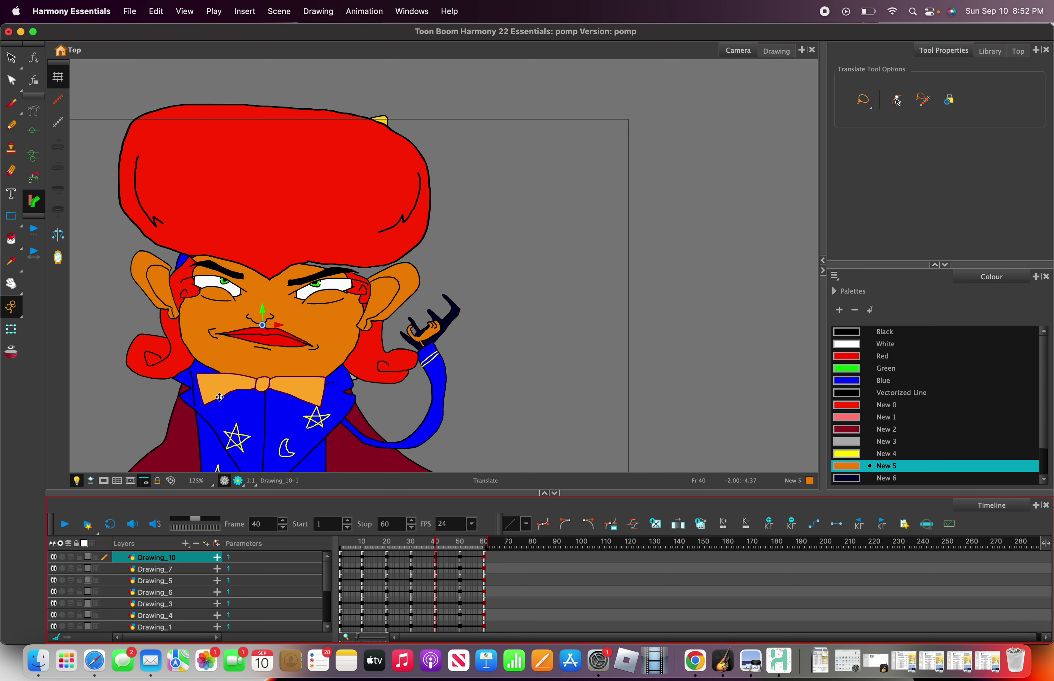
drag(220, 401, 223, 395)
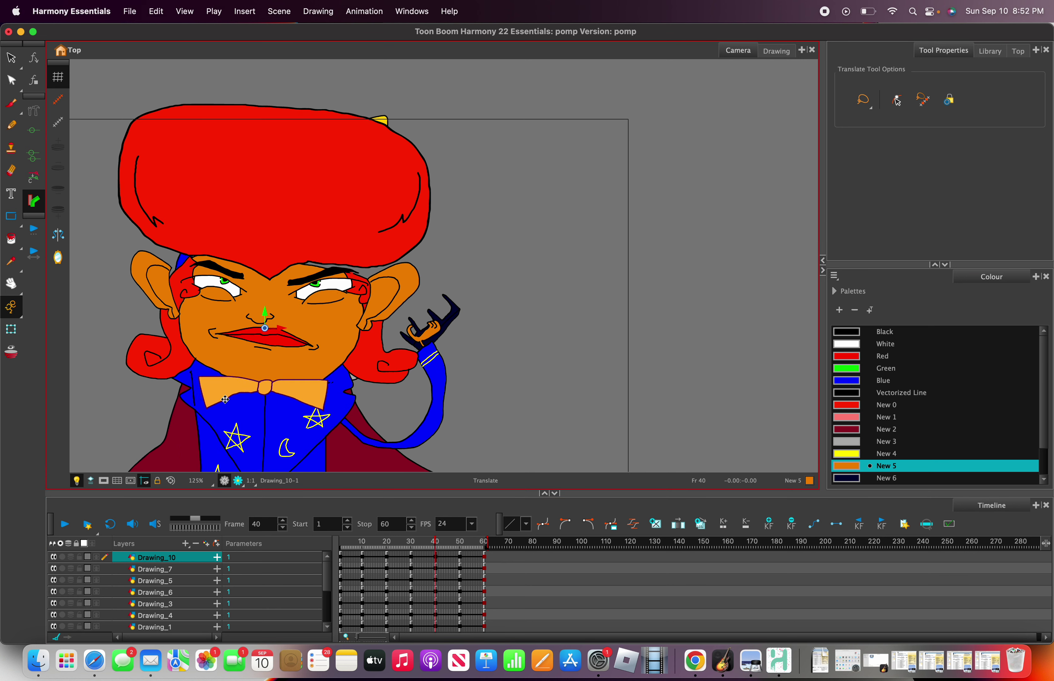
Lower both ears on Drawing_7 slightly along the sides of the head at frame 40.
scroll(226, 399, down, 4)
scroll(225, 400, up, 1)
click(152, 571)
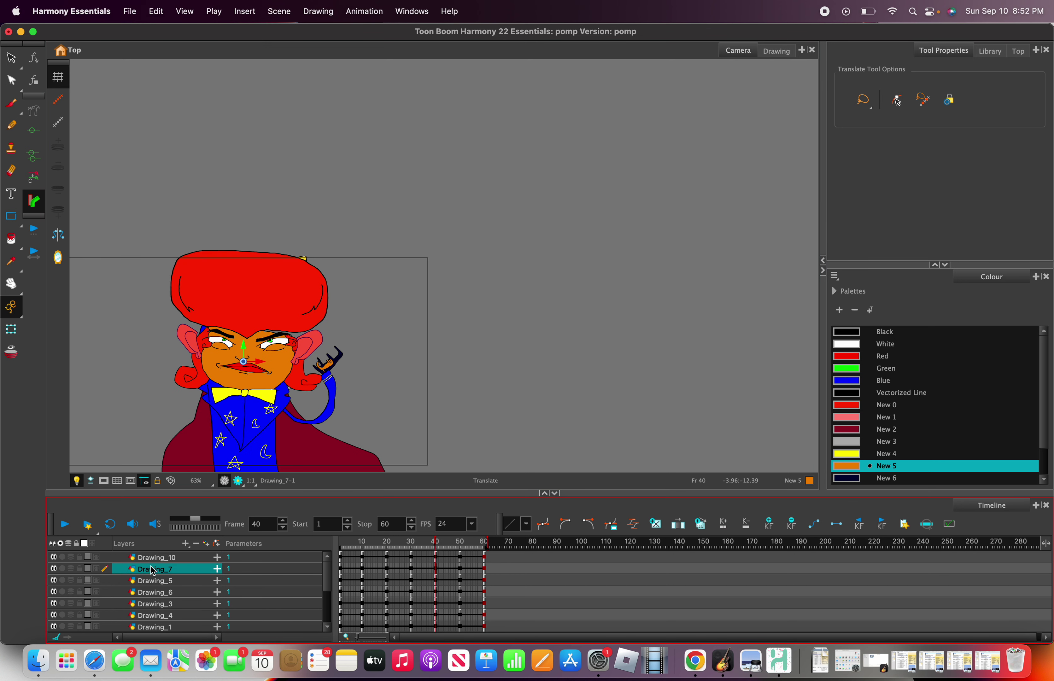
scroll(158, 568, down, 1)
scroll(216, 342, up, 3)
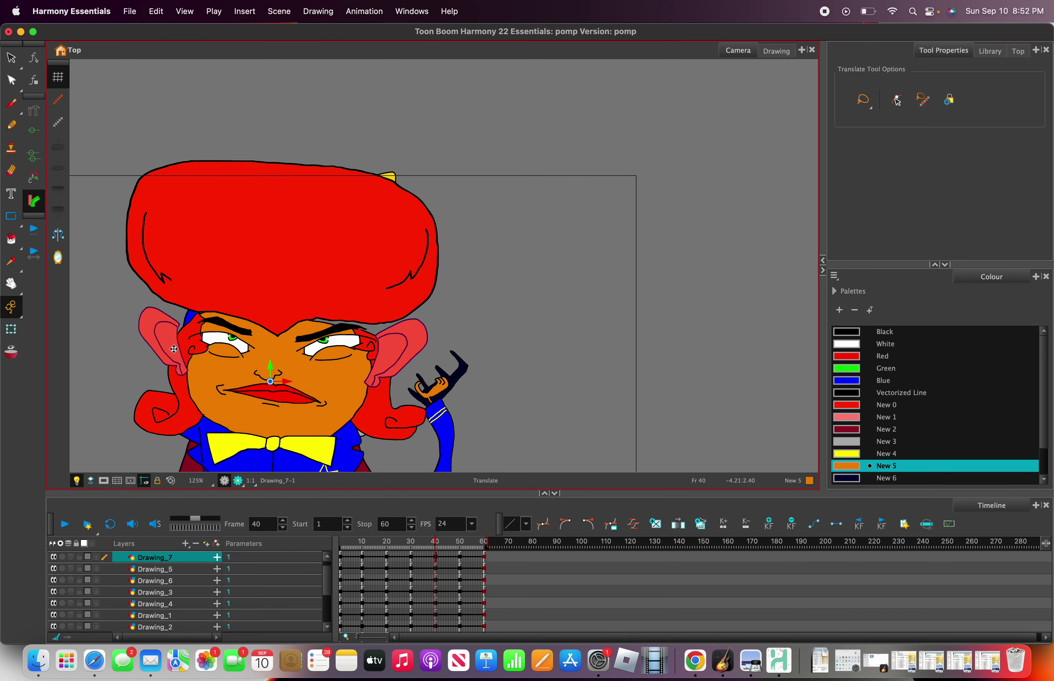
Lower the big red hair on Drawing_1 slightly over the forehead at frame 40.
scroll(169, 590, down, 4)
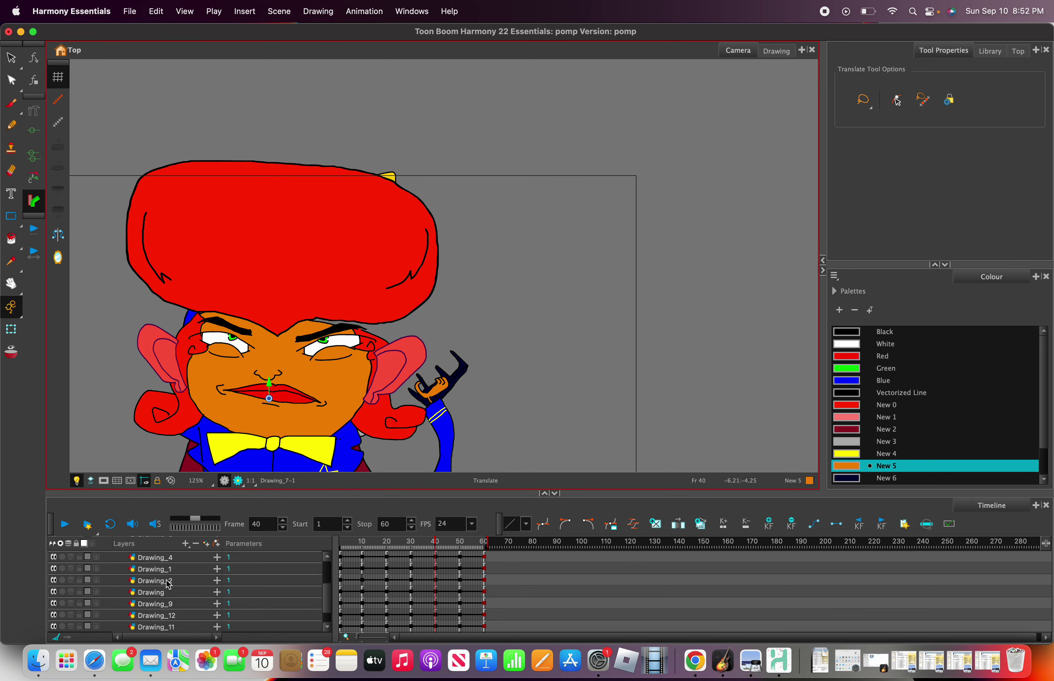
click(167, 573)
drag(244, 297, 248, 313)
Move the layer of the arm holding the feather, Drawing_12, up the stack to between Drawing_6 and Drawing_3.
scroll(137, 563, up, 5)
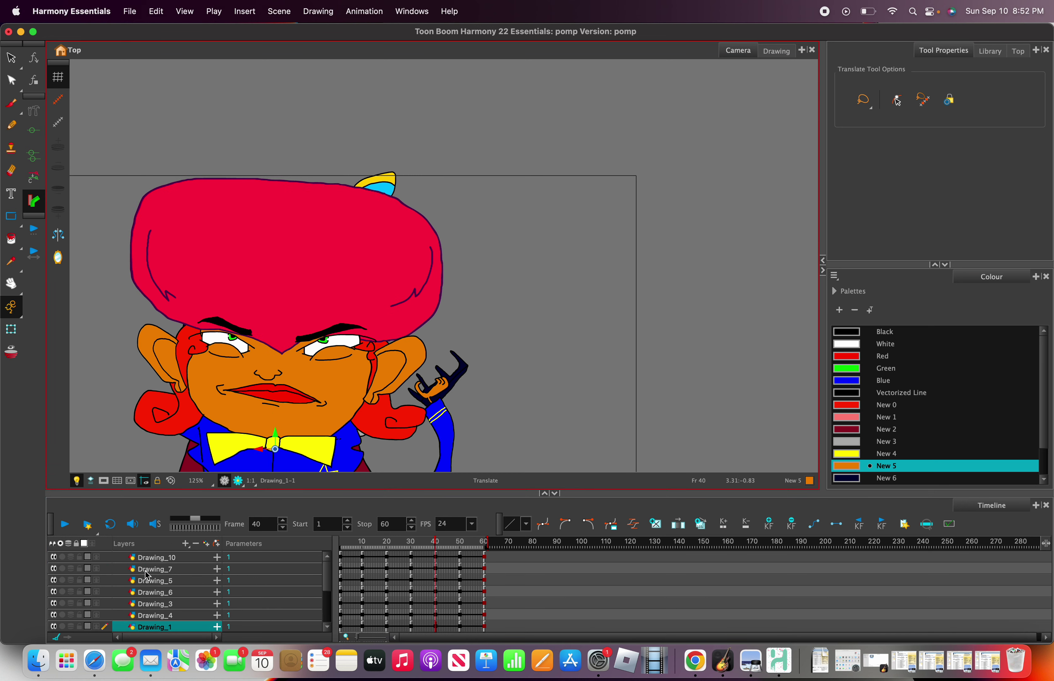
scroll(148, 576, down, 7)
click(168, 570)
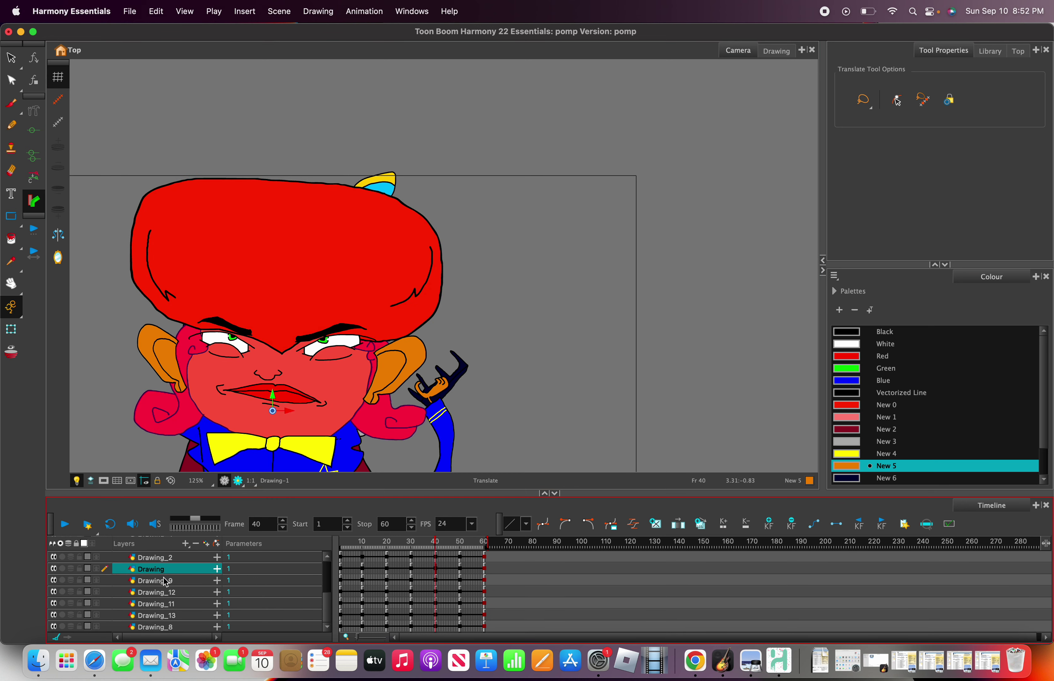
click(171, 595)
click(171, 582)
click(172, 595)
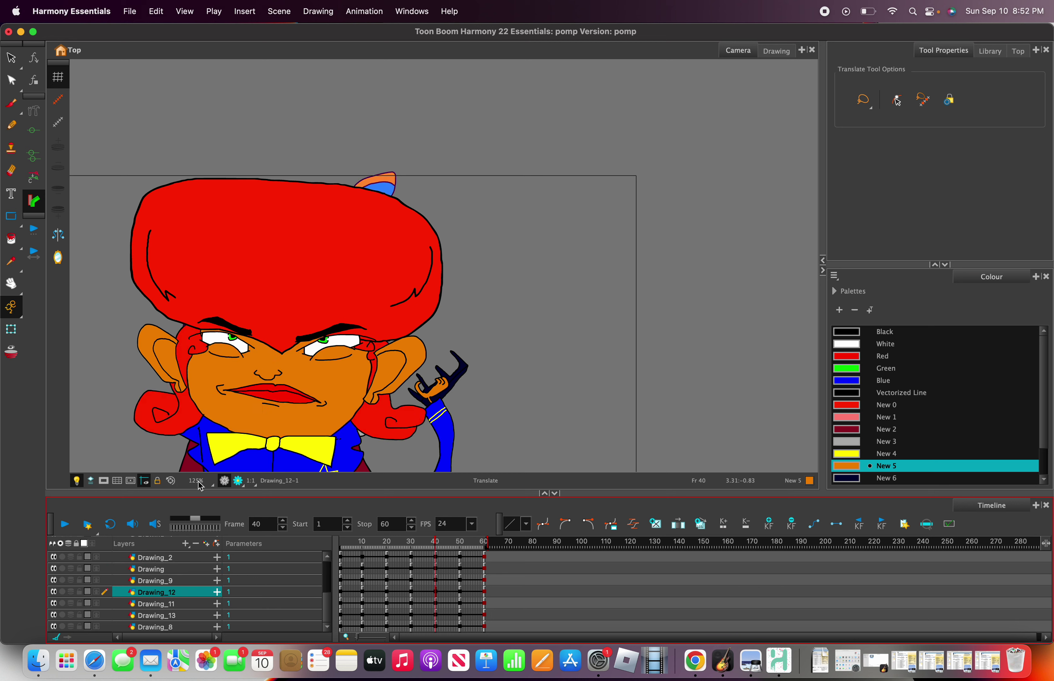
scroll(225, 322, down, 3)
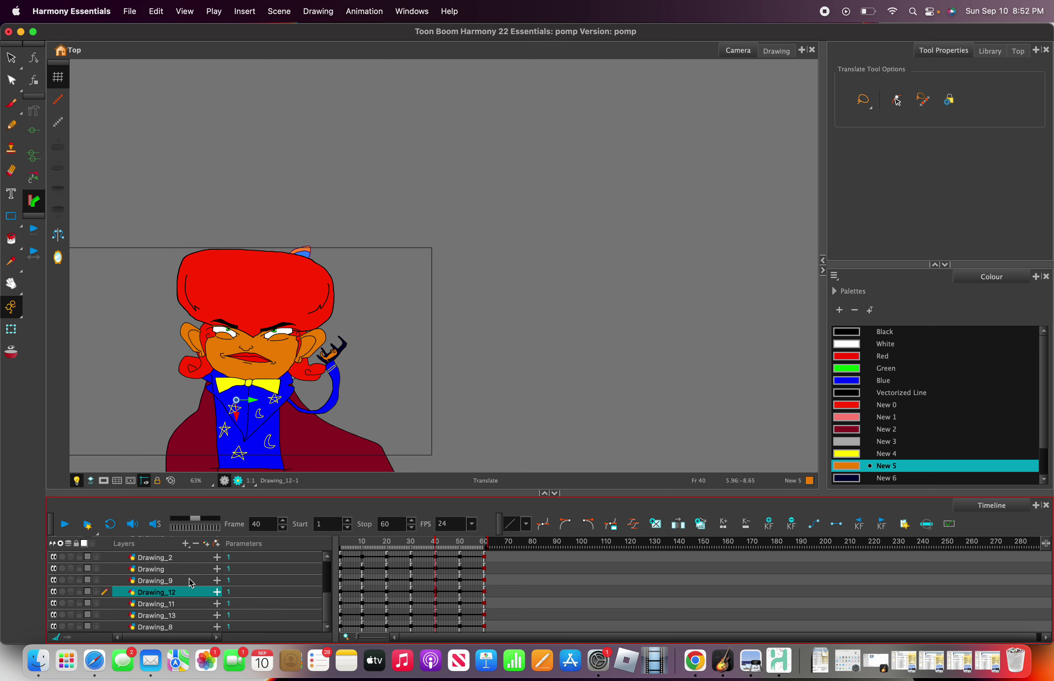
scroll(189, 592, down, 5)
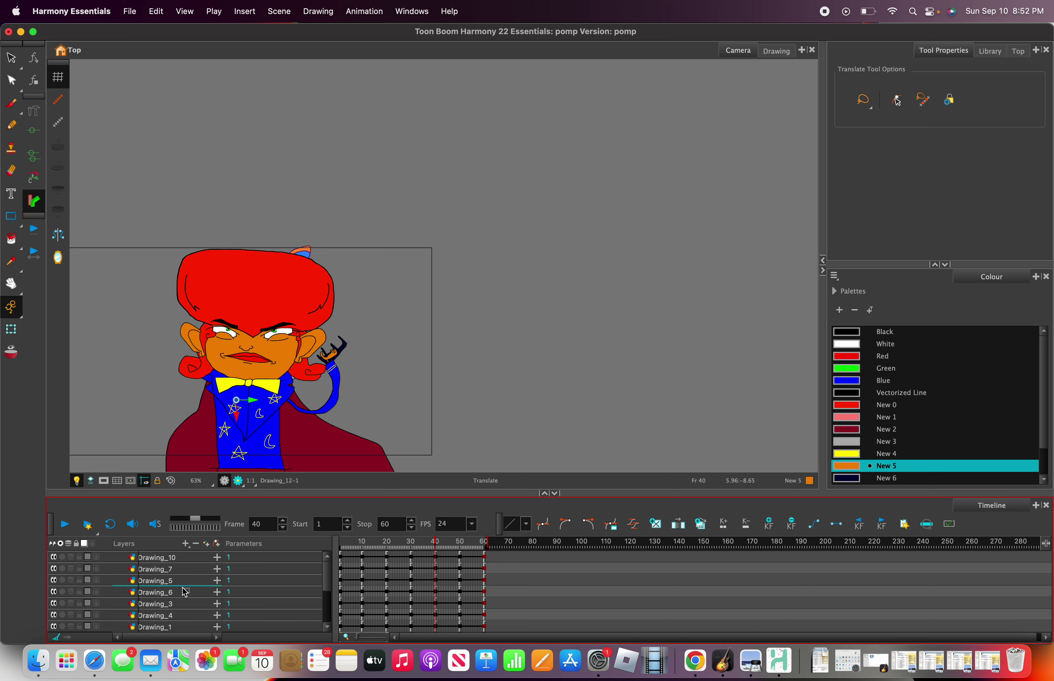
drag(185, 592, 188, 602)
scroll(201, 346, up, 3)
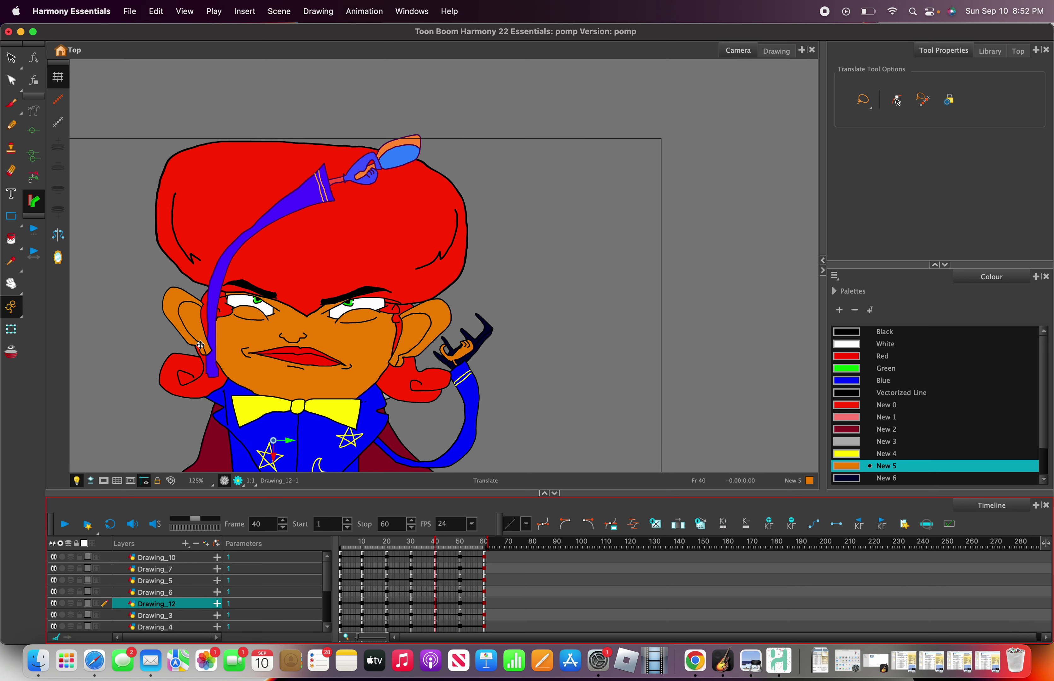
Rotate the feather-holding arm slightly counterclockwise and shift it so its lower end meets the shoulder.
drag(216, 350, 221, 364)
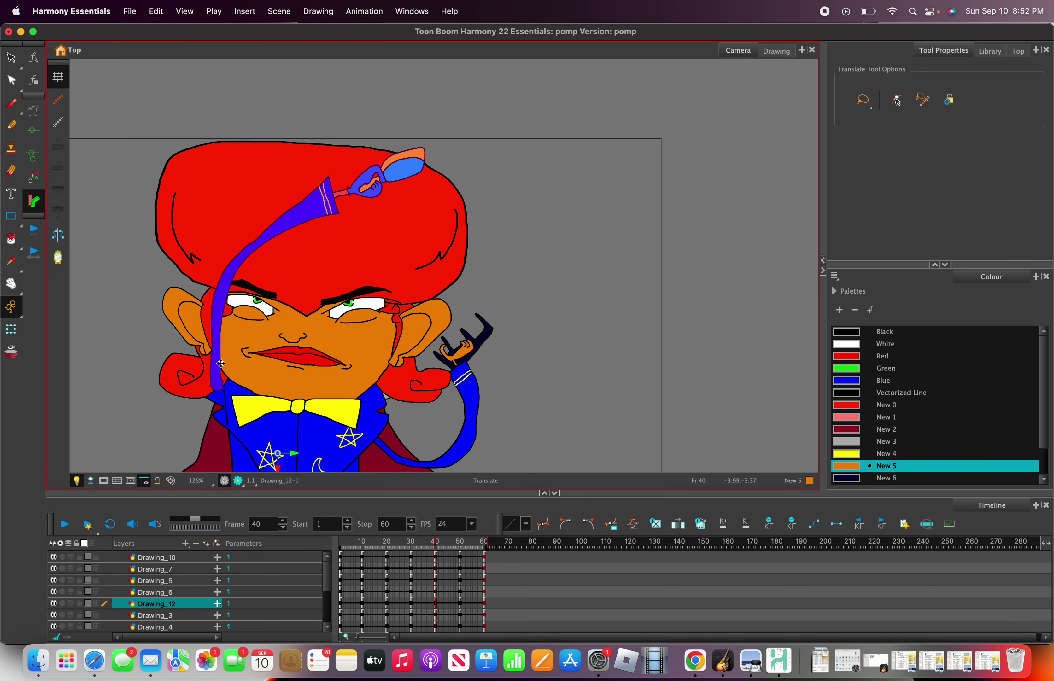
right_click(219, 348)
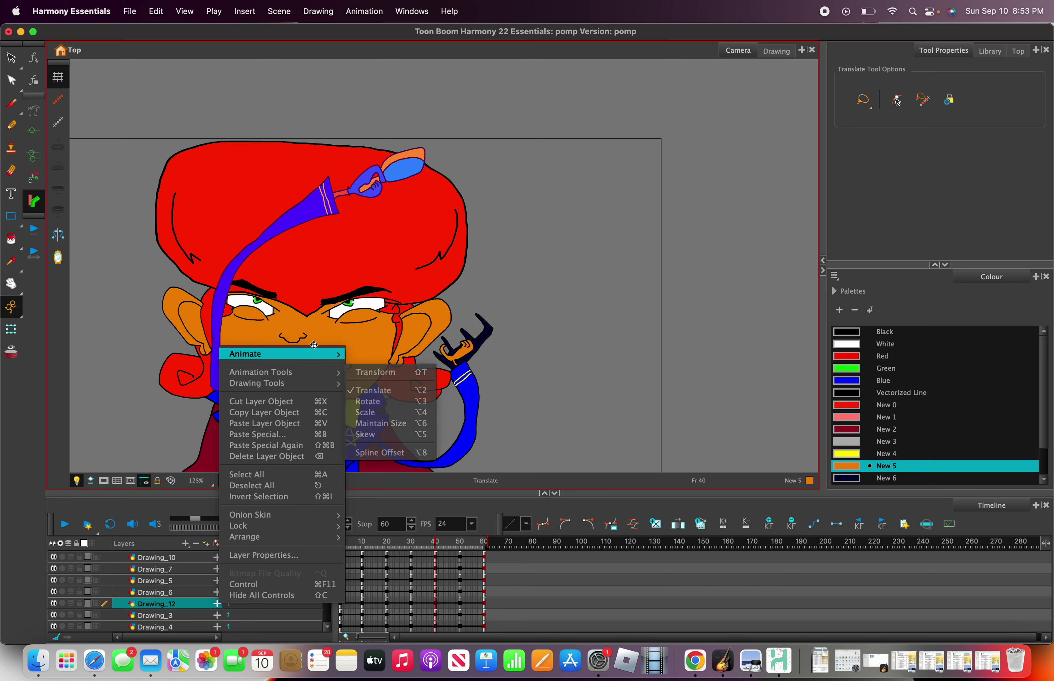
click(368, 396)
drag(301, 225, 246, 212)
right_click(245, 212)
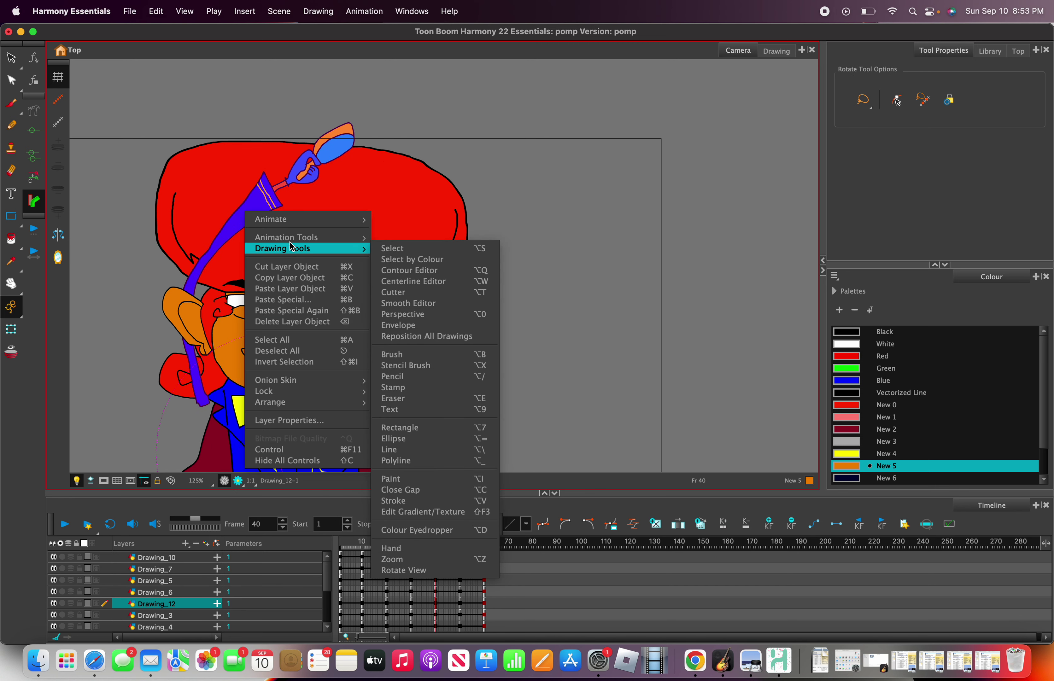
mouse_move(292, 239)
click(412, 258)
drag(229, 238, 240, 229)
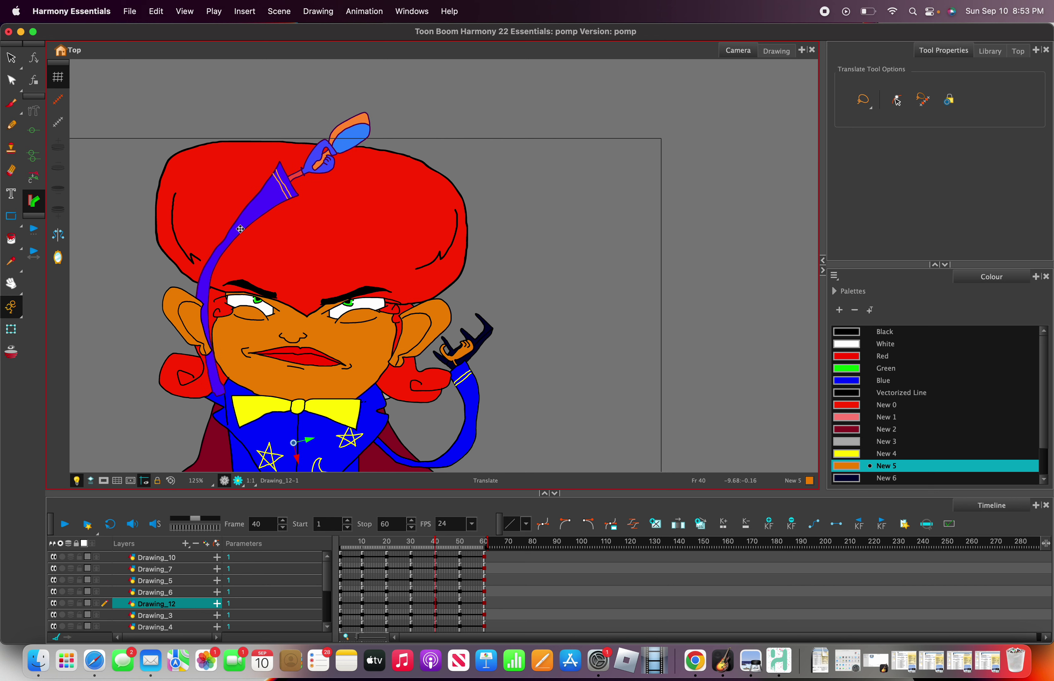
Move the ears layer, Drawing_7, down the stack to between Drawing_12 and Drawing_3.
click(161, 581)
click(165, 570)
scroll(261, 364, up, 1)
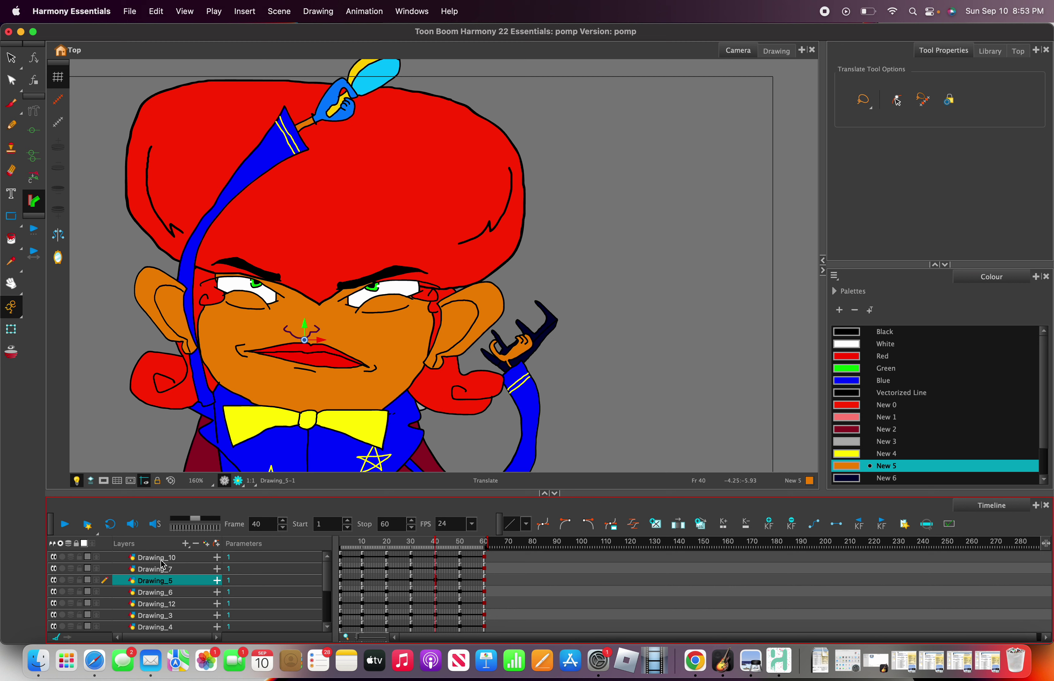
mouse_move(168, 570)
mouse_down()
mouse_move(172, 600)
mouse_move(164, 584)
mouse_up()
key(super+z)
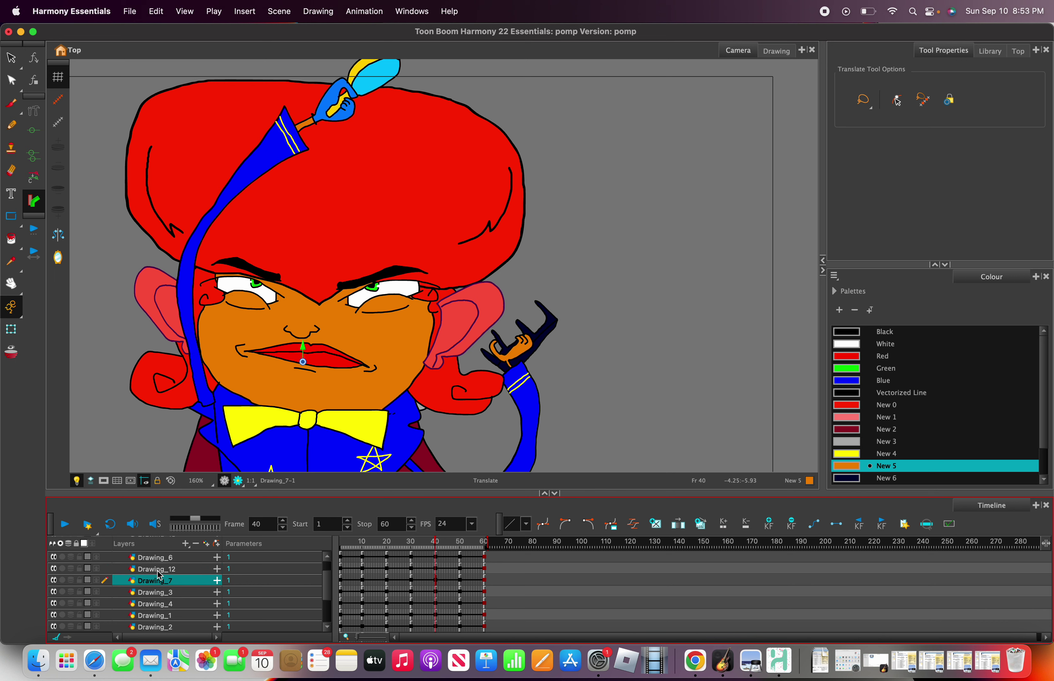
Lower the eyebrows on Drawing_4 to just under the eyes at frame 40.
click(164, 569)
scroll(171, 582, up, 2)
scroll(171, 582, down, 5)
click(171, 581)
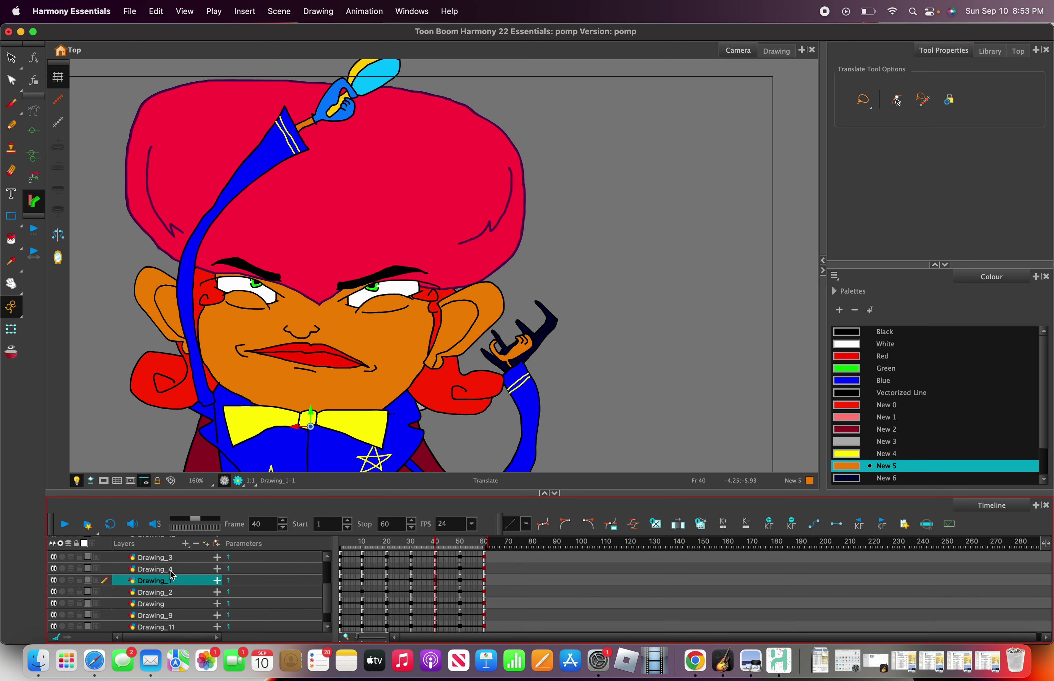
click(176, 570)
drag(252, 274, 252, 308)
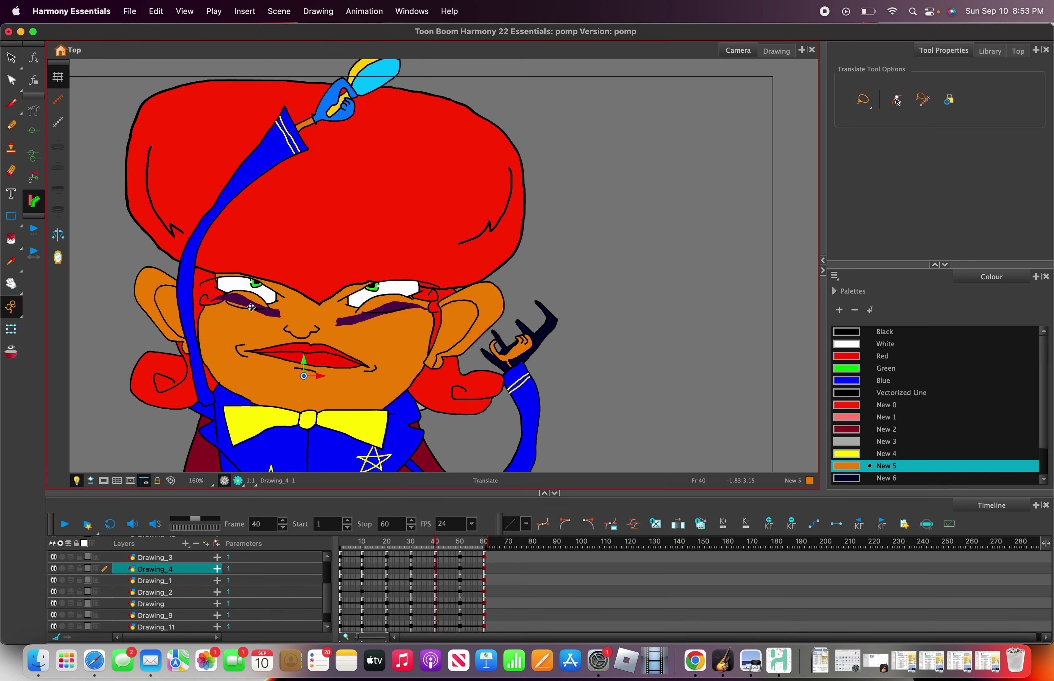
Move the eyes on Drawing_3 down so they sit beneath the eyebrows.
click(165, 579)
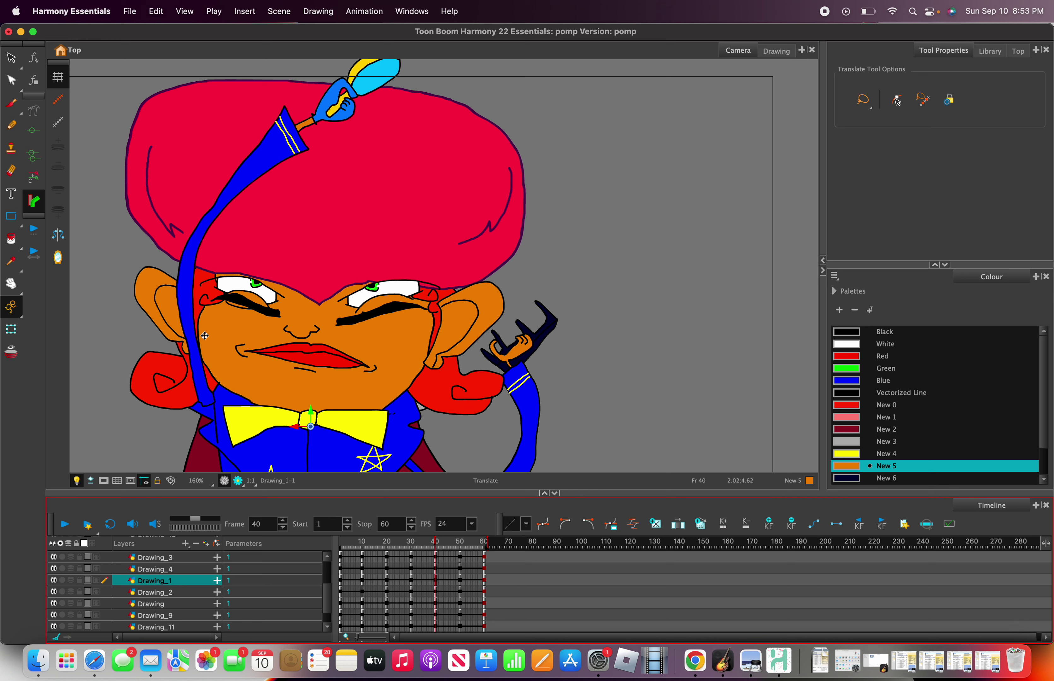
click(177, 593)
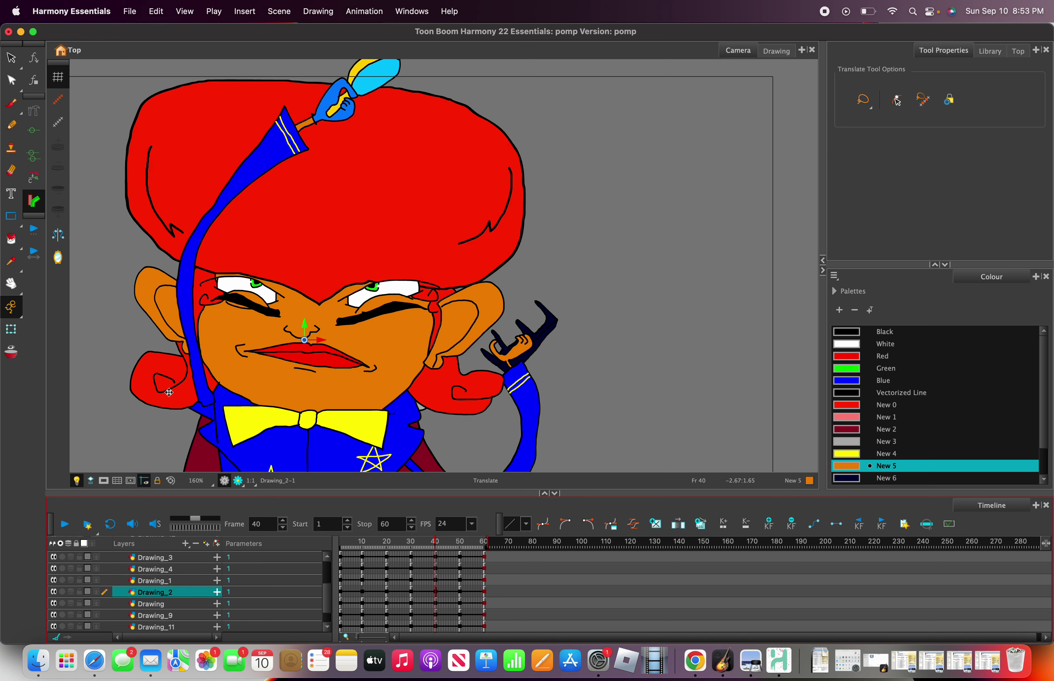
scroll(251, 325, up, 2)
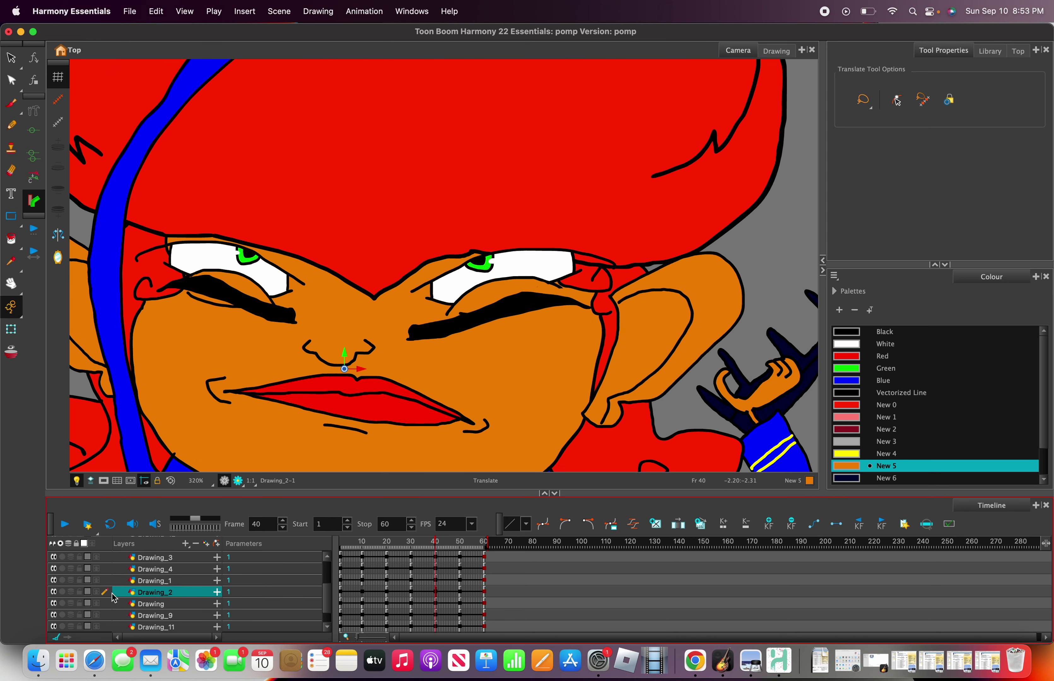
click(143, 616)
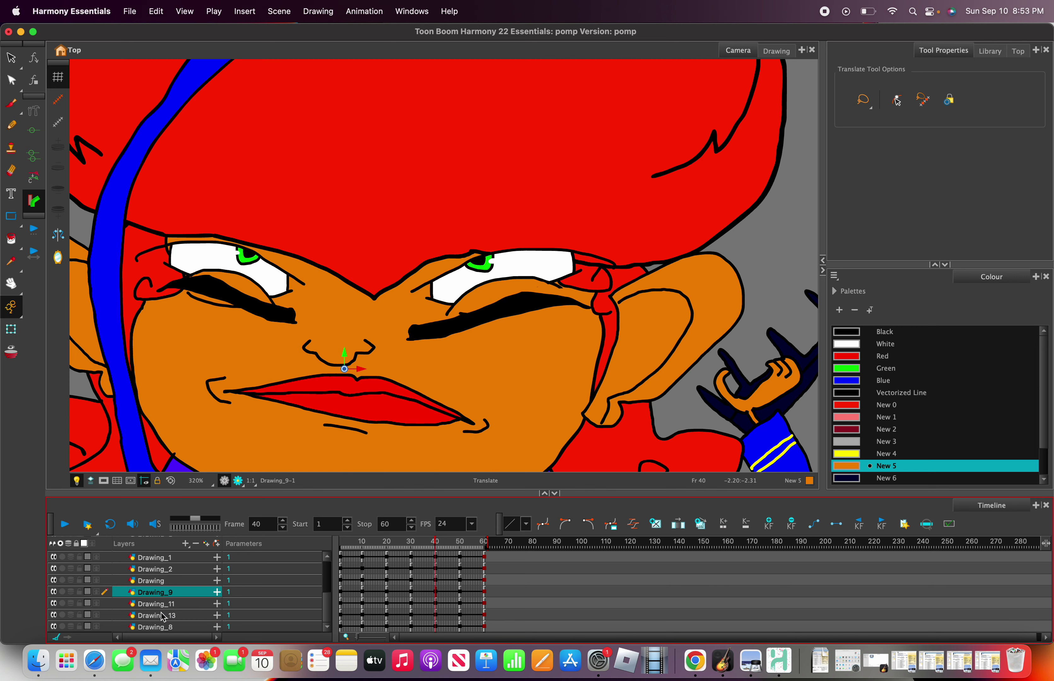
scroll(164, 613, up, 2)
click(167, 581)
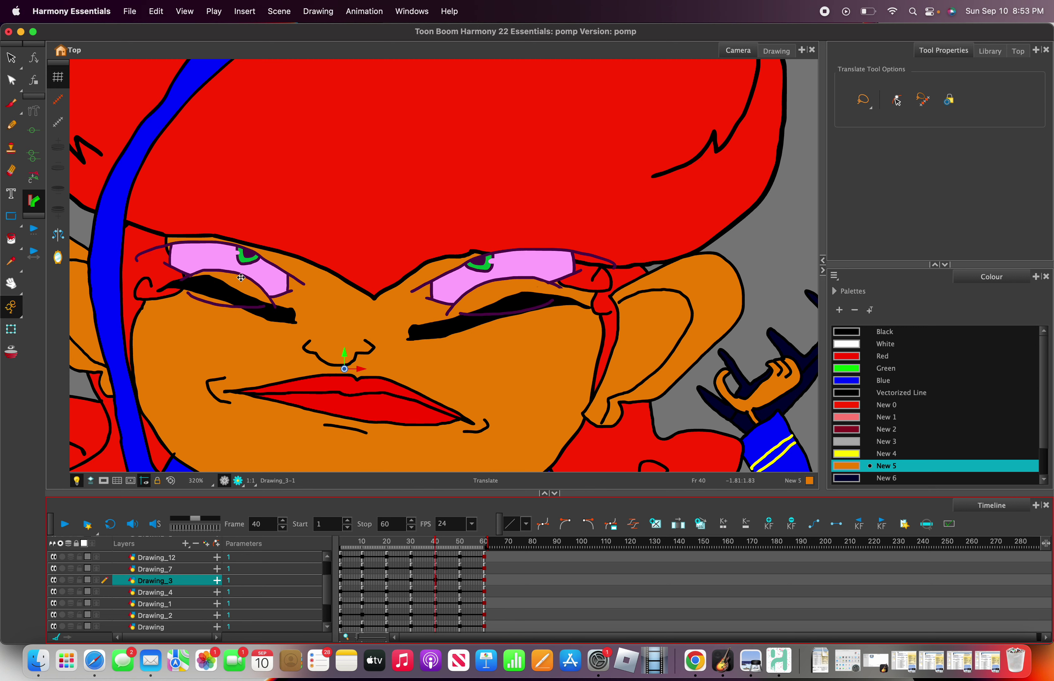
drag(241, 279, 234, 339)
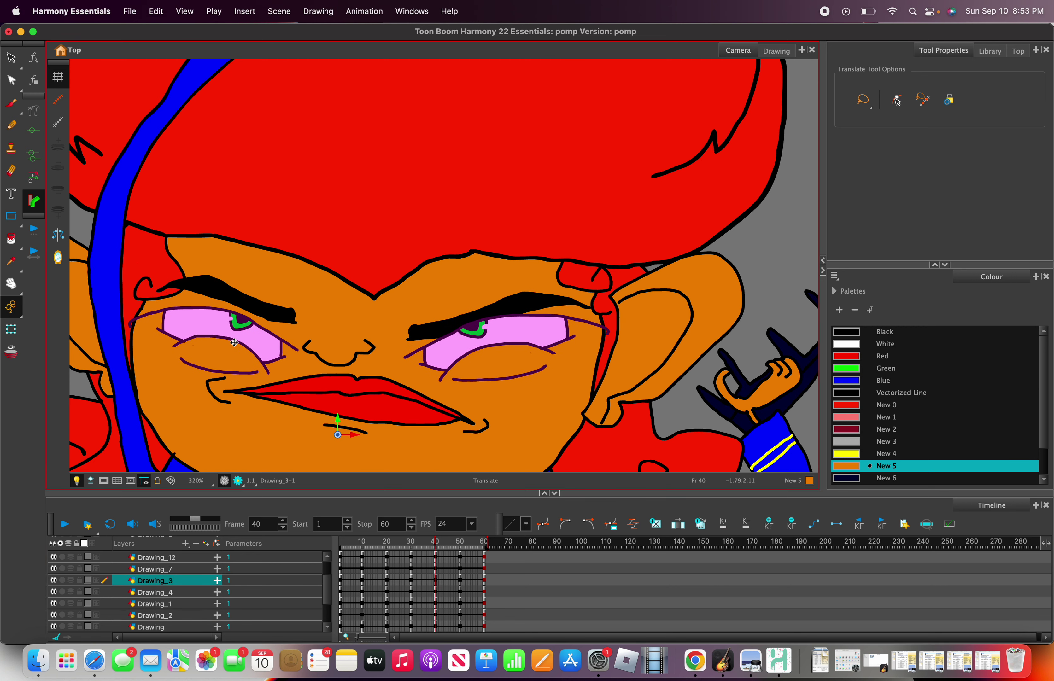
Move the mouth on Drawing_6 down and toward the figure's feather-holding arm at frame 40.
scroll(262, 359, down, 5)
scroll(259, 361, up, 4)
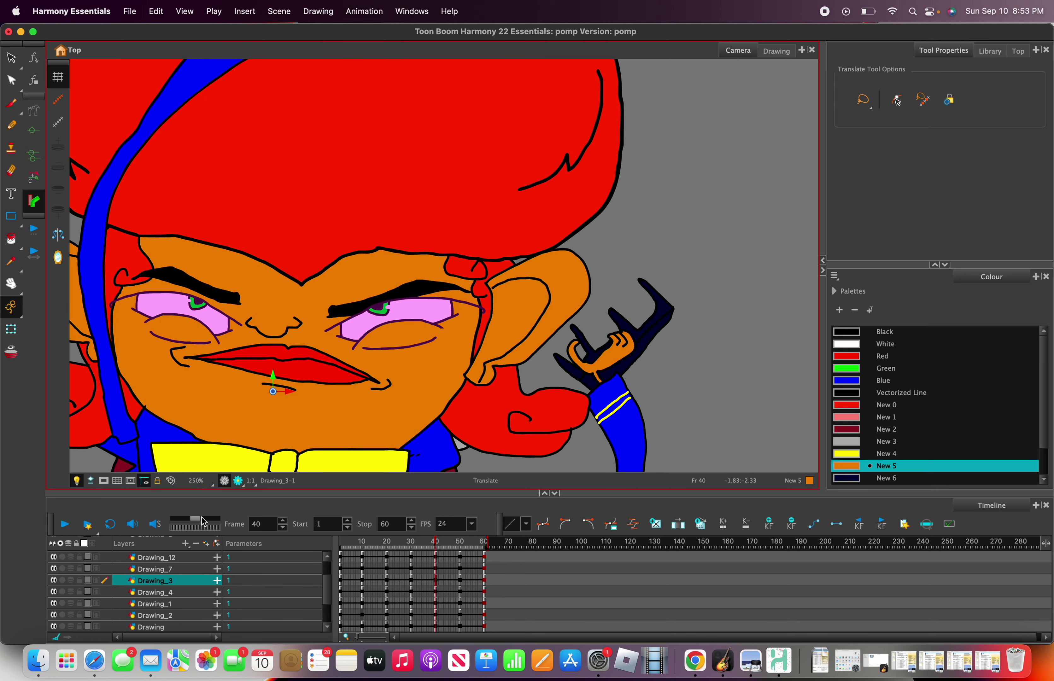
click(192, 570)
scroll(193, 570, up, 2)
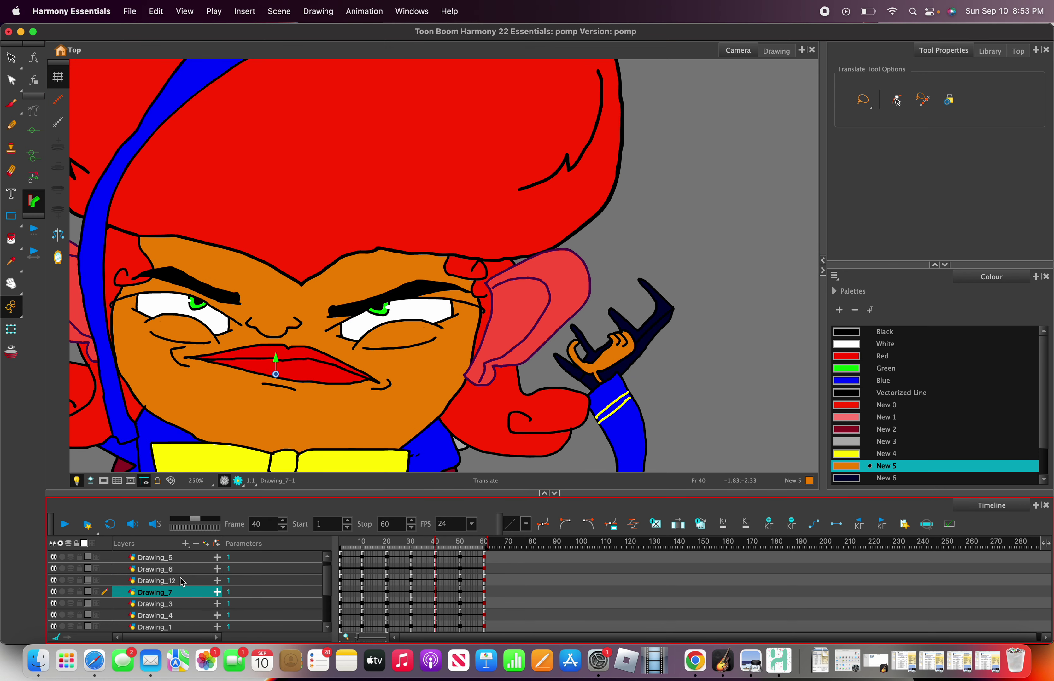
click(183, 581)
click(181, 570)
scroll(179, 571, down, 2)
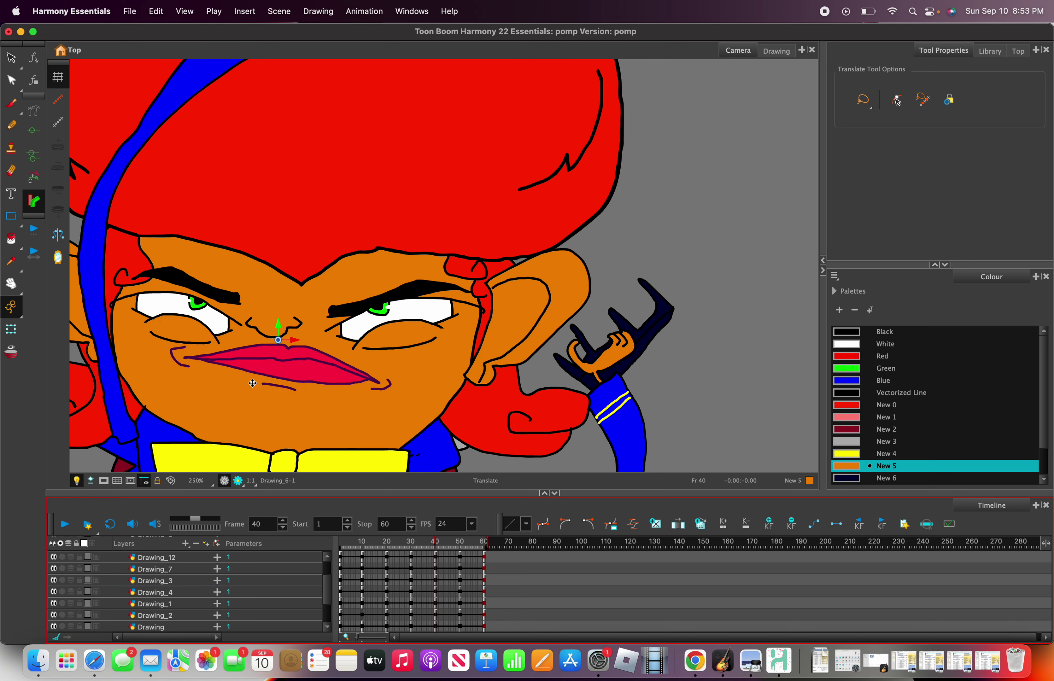
mouse_move(236, 355)
mouse_down()
mouse_move(227, 406)
mouse_move(209, 392)
mouse_up()
Move the nose on Drawing_5 down and toward the clawed hand, to just above the lips.
scroll(176, 552, up, 2)
click(170, 559)
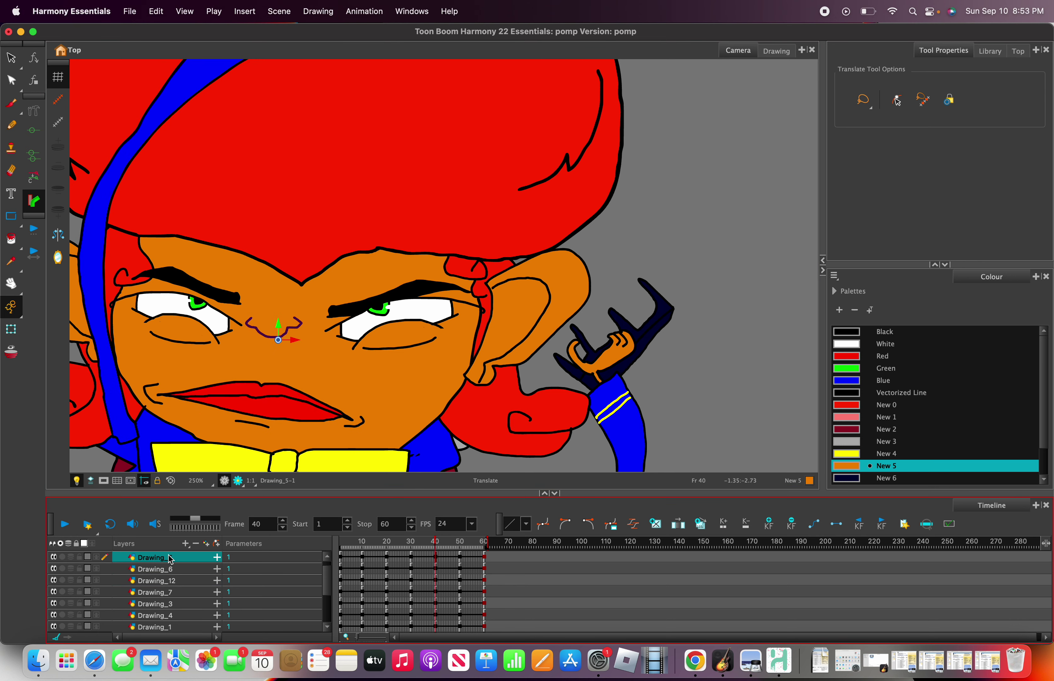
drag(255, 334, 276, 376)
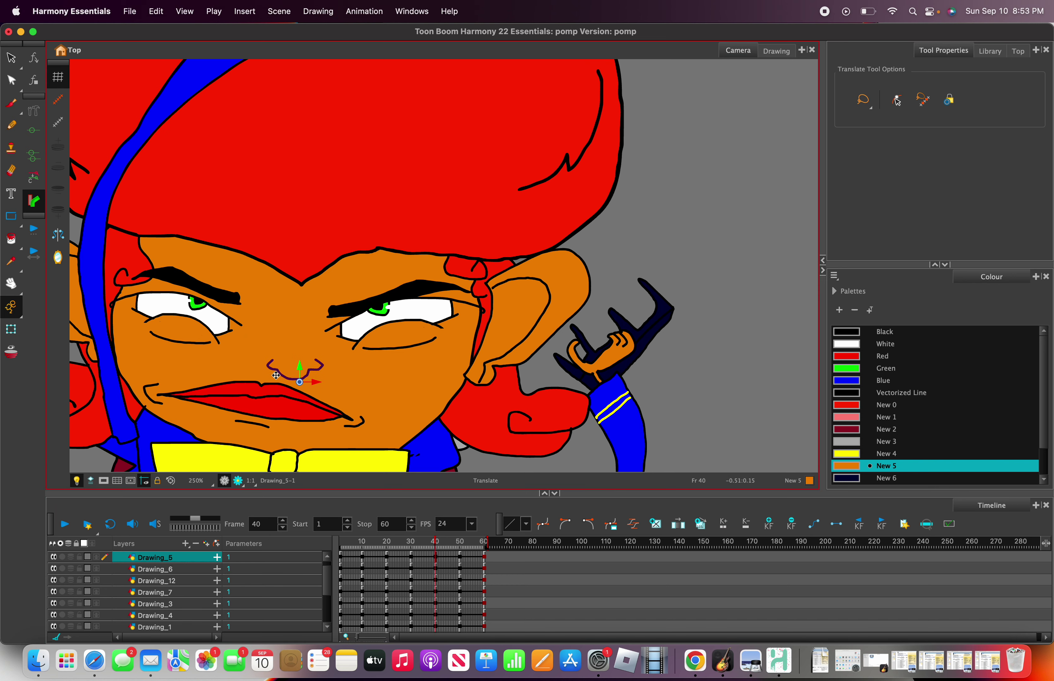
Try to nudge the star-patterned vest on Drawing_9 slightly upward at frame 40.
scroll(269, 375, down, 5)
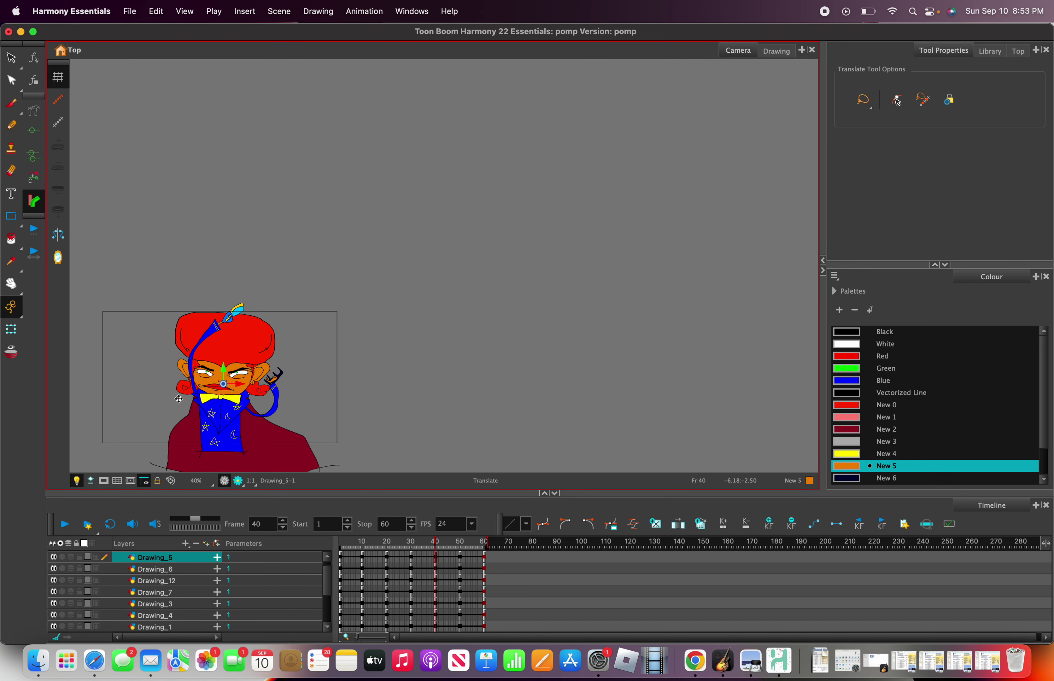
scroll(198, 413, down, 2)
scroll(169, 582, down, 3)
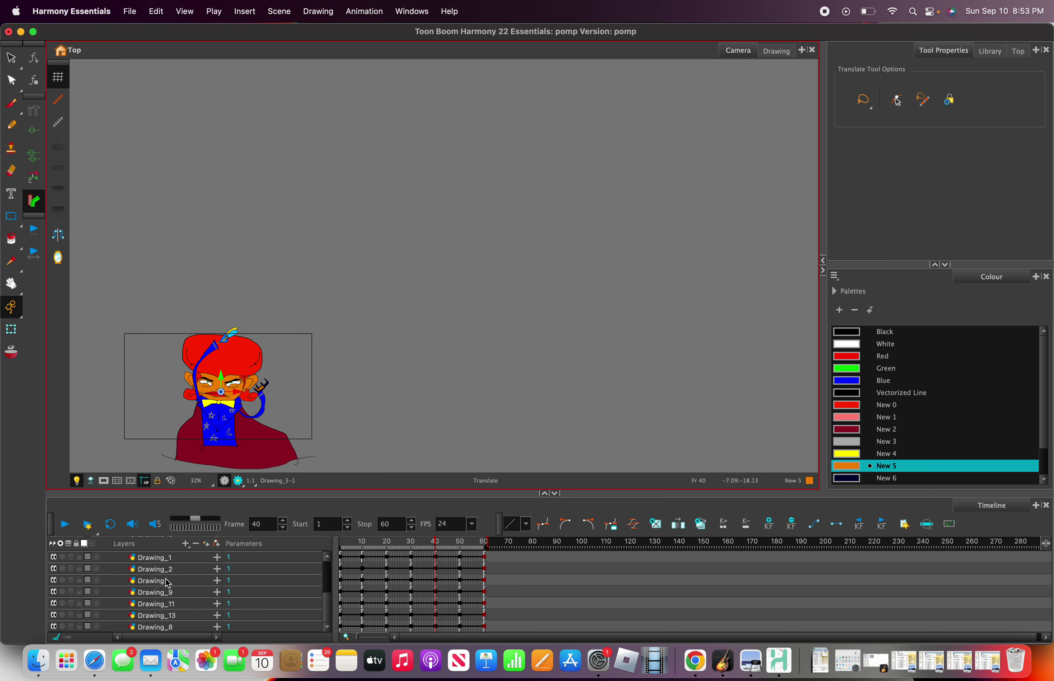
click(164, 583)
click(170, 593)
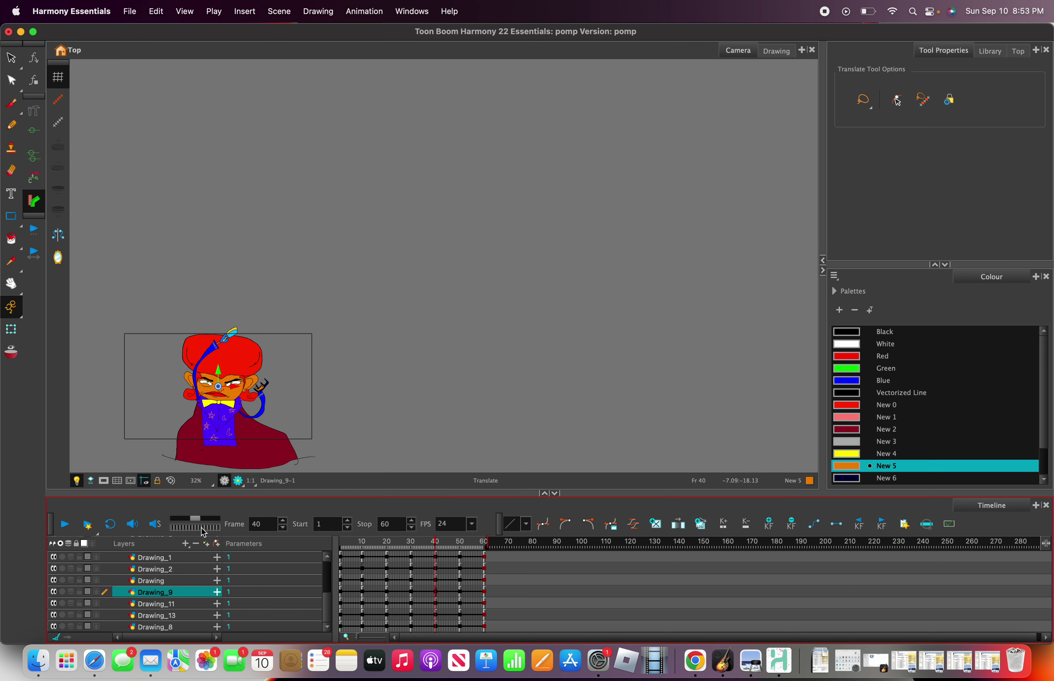
scroll(227, 420, up, 3)
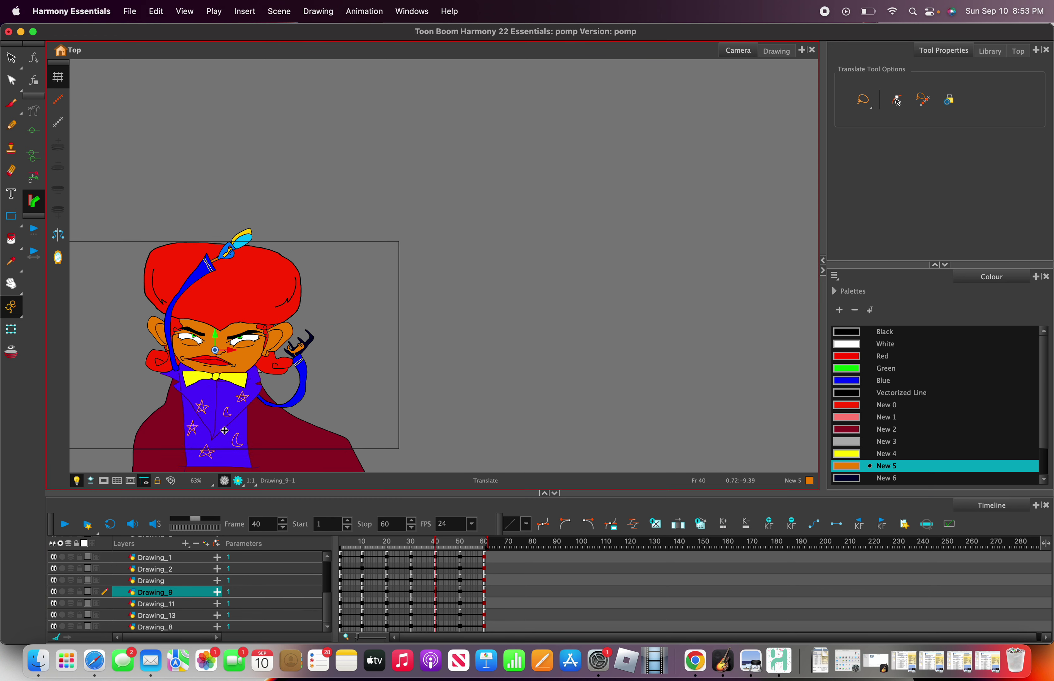
drag(224, 431, 223, 424)
scroll(225, 428, down, 3)
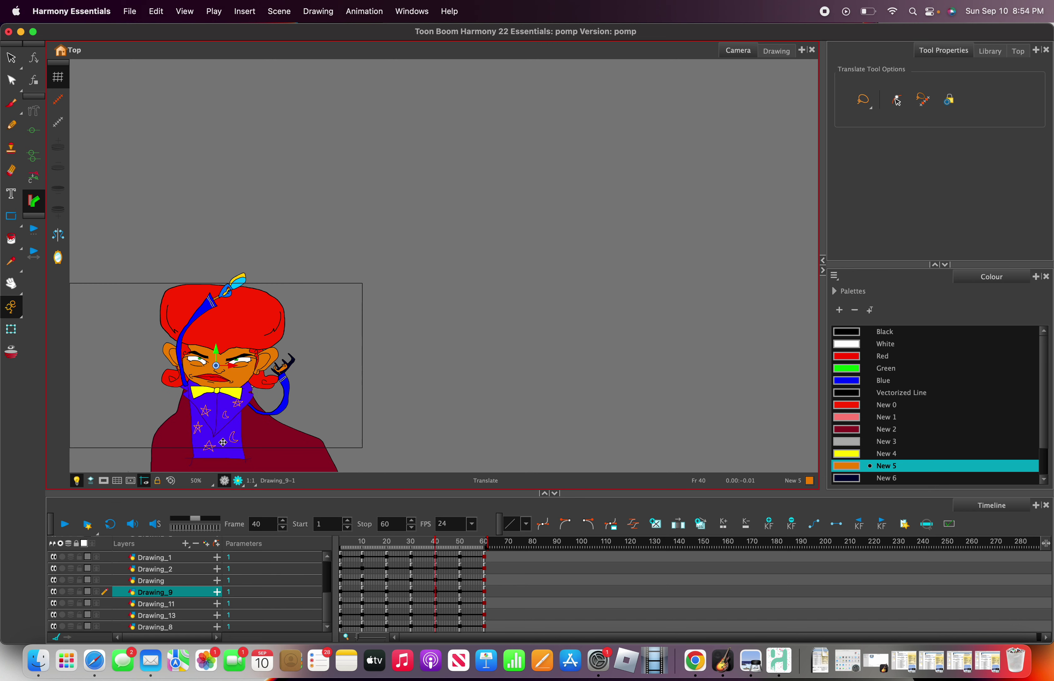
scroll(201, 443, up, 1)
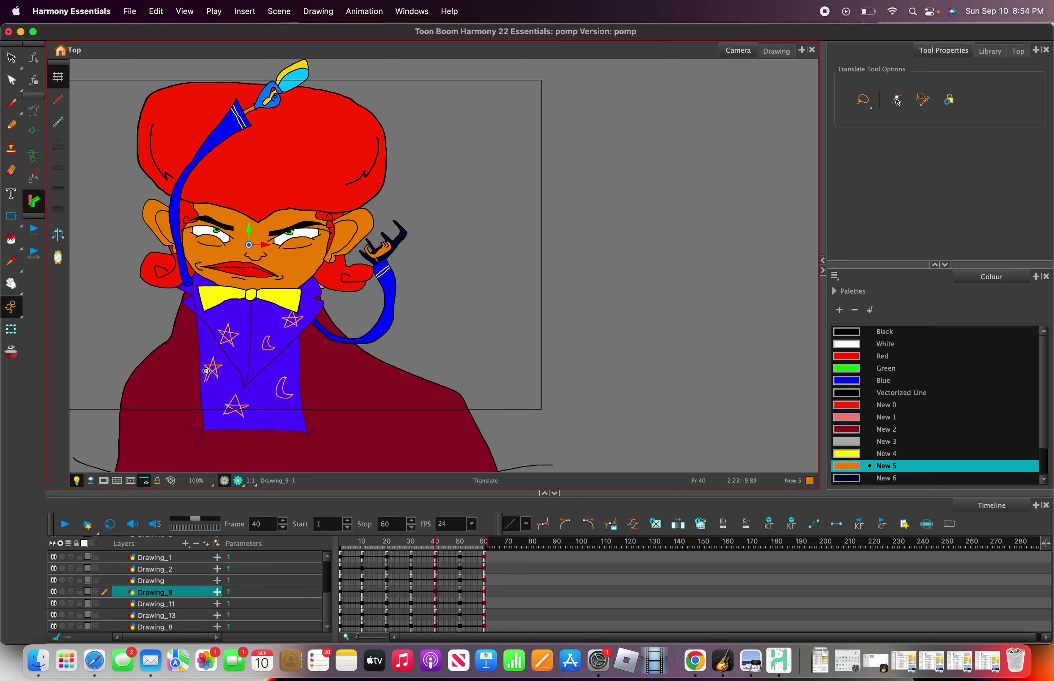
Skew the maroon cloak on Drawing_13 at frame 40 so its base shifts toward the clawed-hand side.
click(151, 604)
click(155, 615)
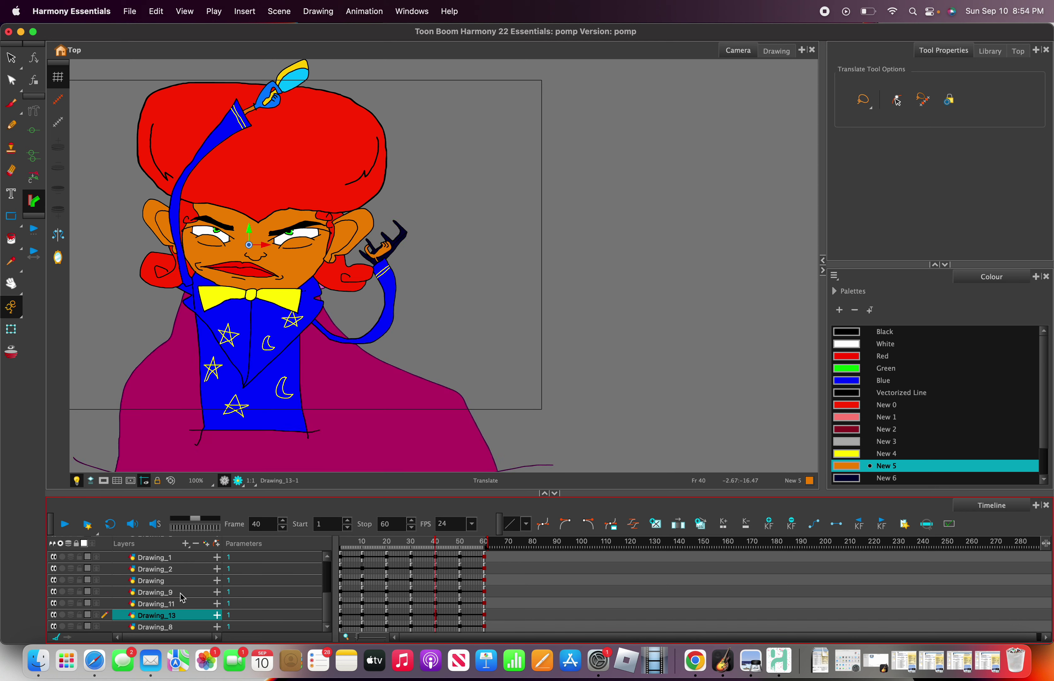
right_click(209, 413)
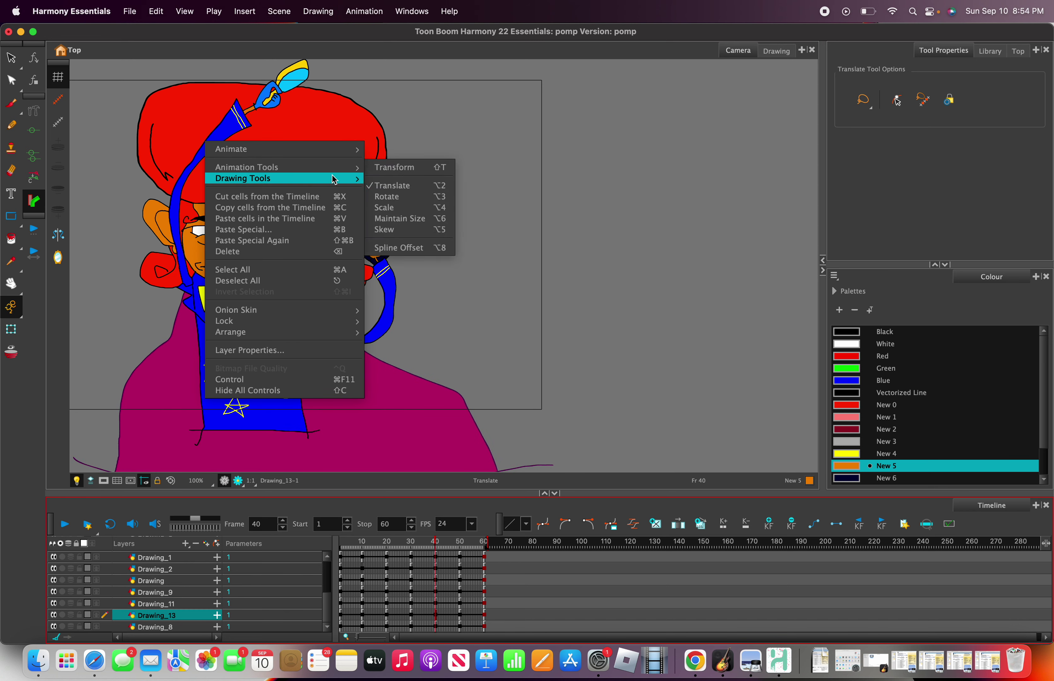
mouse_move(293, 167)
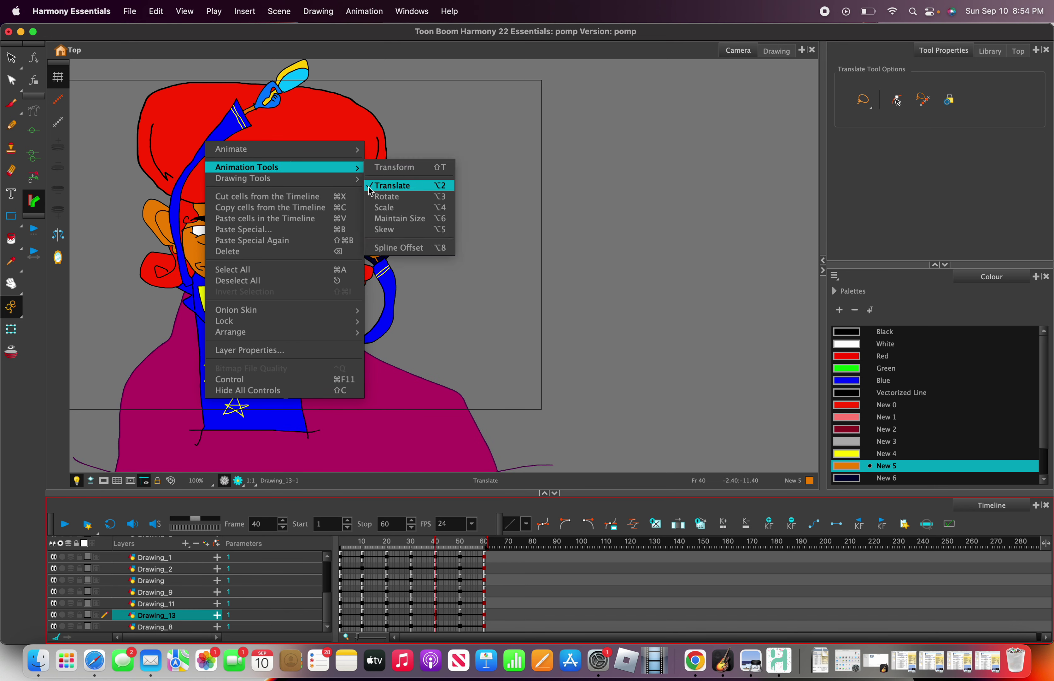
click(388, 229)
drag(340, 361, 350, 364)
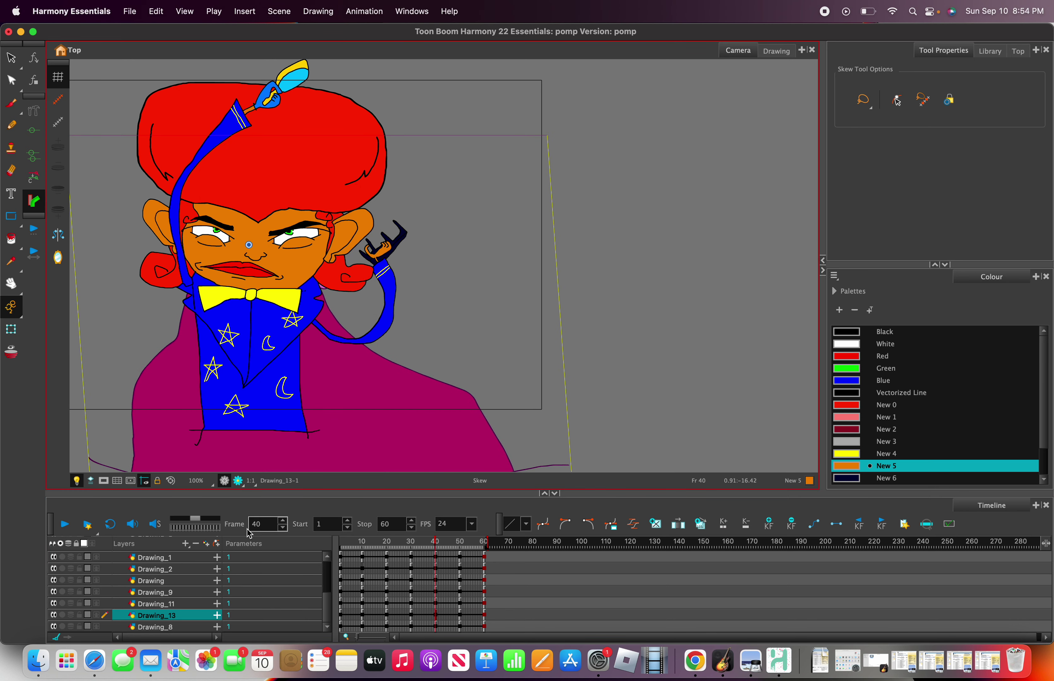
Skew the cloak's base toward the feather-arm side at frame 10 and slightly the same way at frame 20.
click(418, 553)
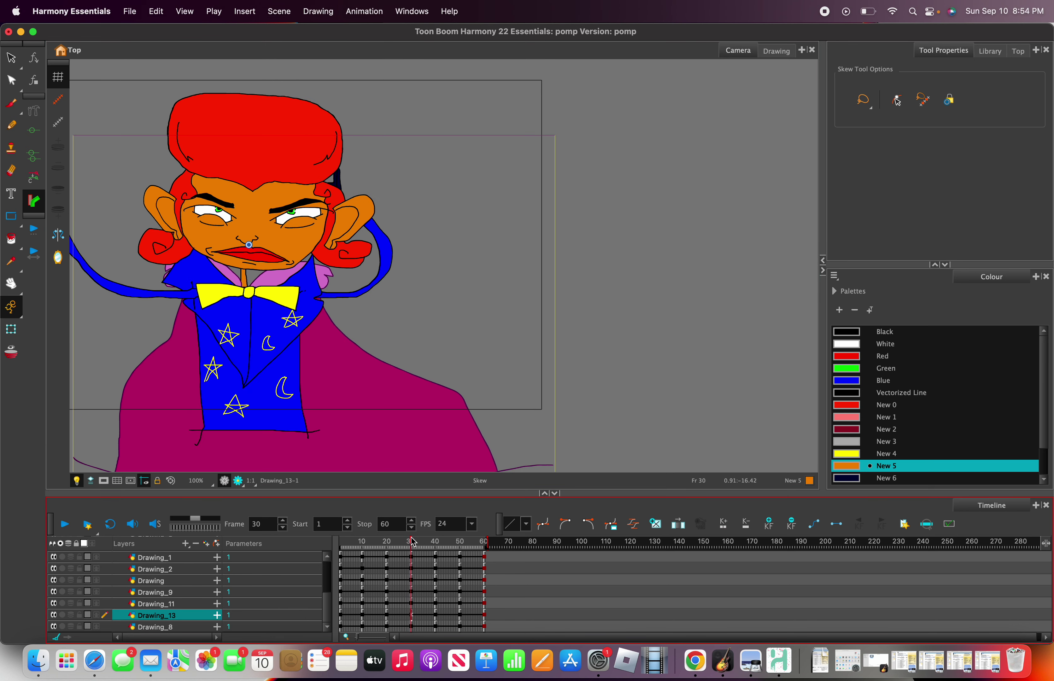
drag(326, 412, 296, 441)
click(363, 549)
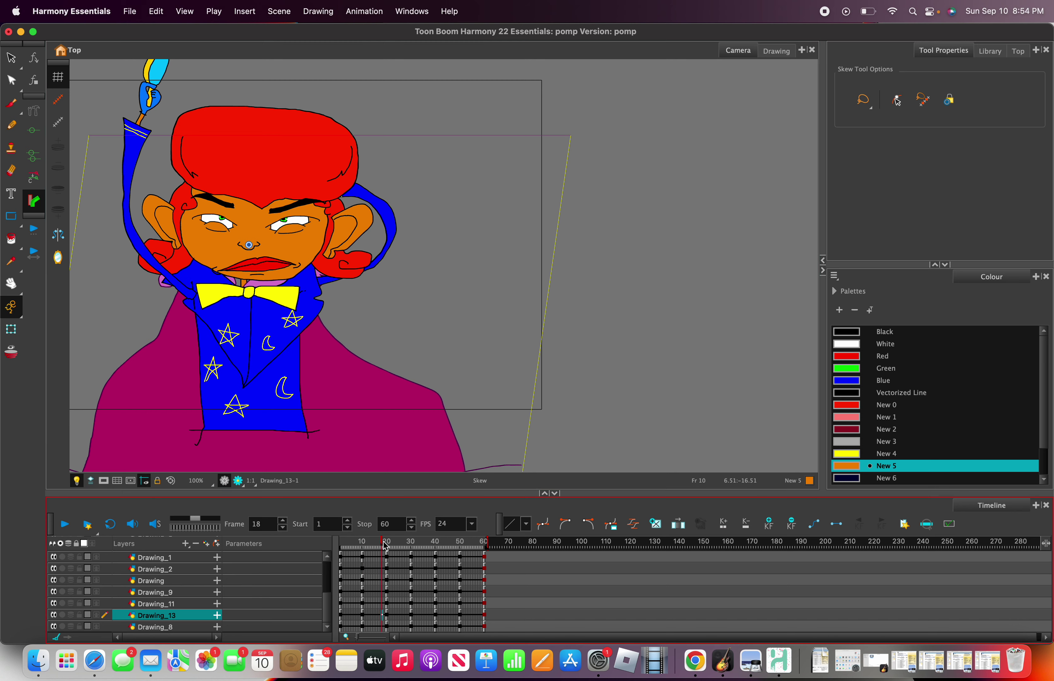
click(388, 547)
mouse_move(364, 461)
mouse_down()
mouse_move(353, 451)
mouse_move(358, 466)
mouse_up()
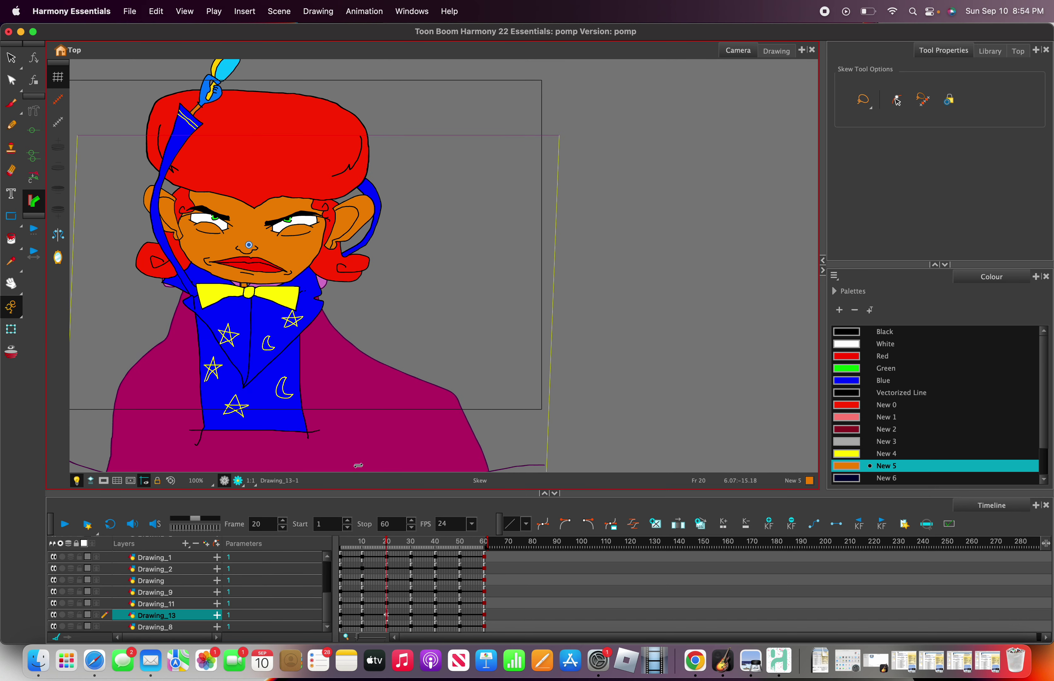
Skew the cloak's base toward the clawed-hand side at frames 50 and 60.
drag(395, 548, 462, 551)
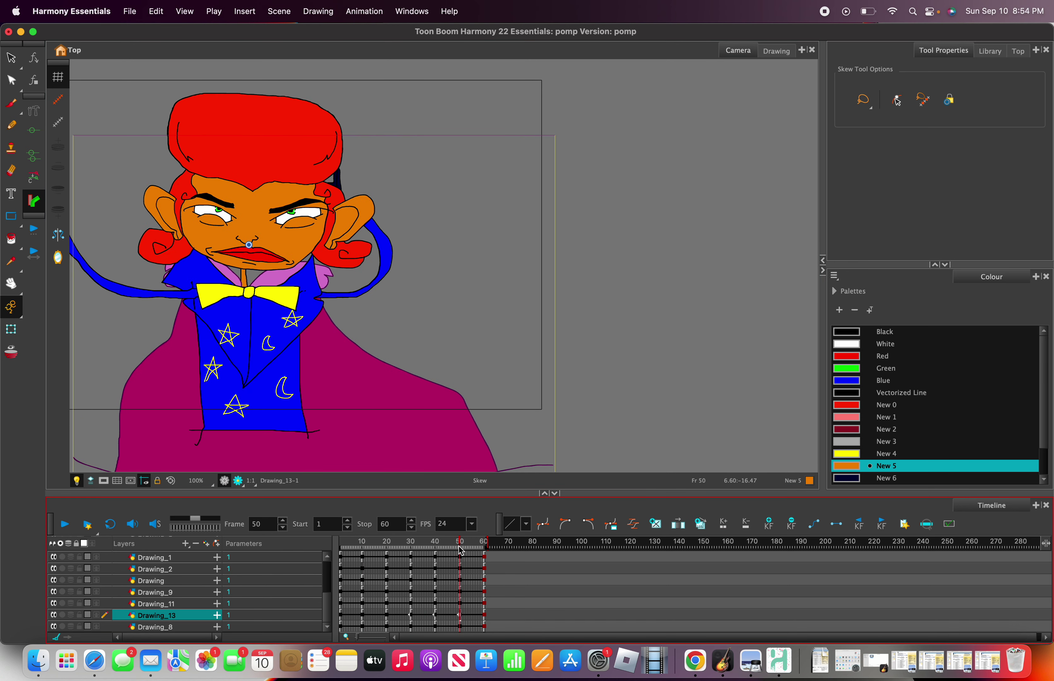
drag(407, 446, 414, 447)
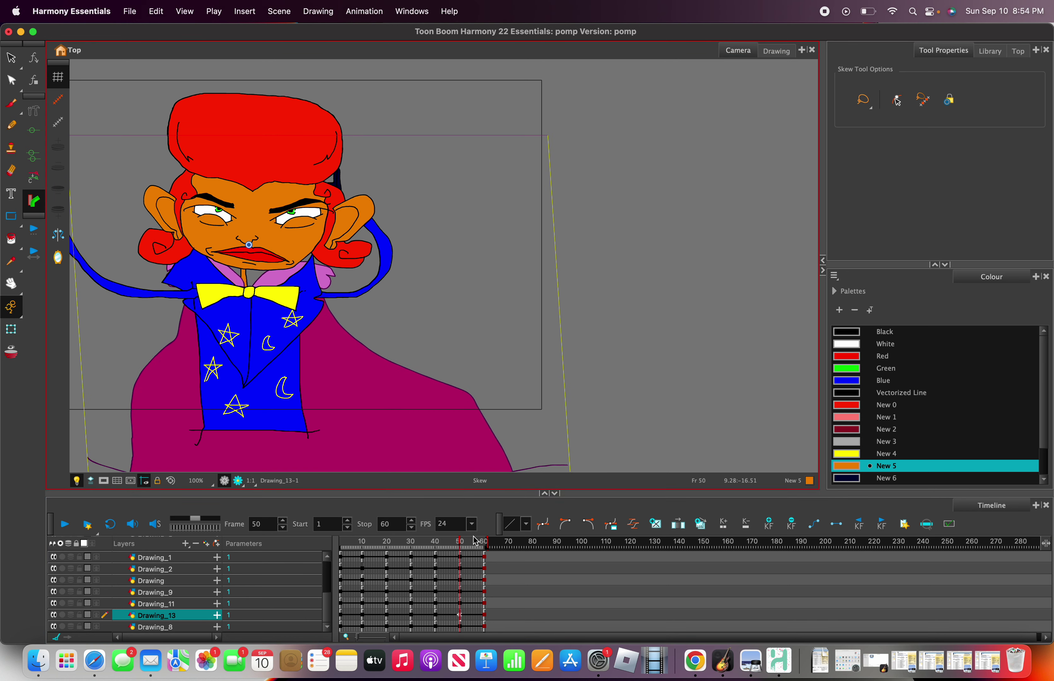
drag(475, 538, 485, 536)
drag(390, 446, 404, 449)
scroll(289, 394, down, 2)
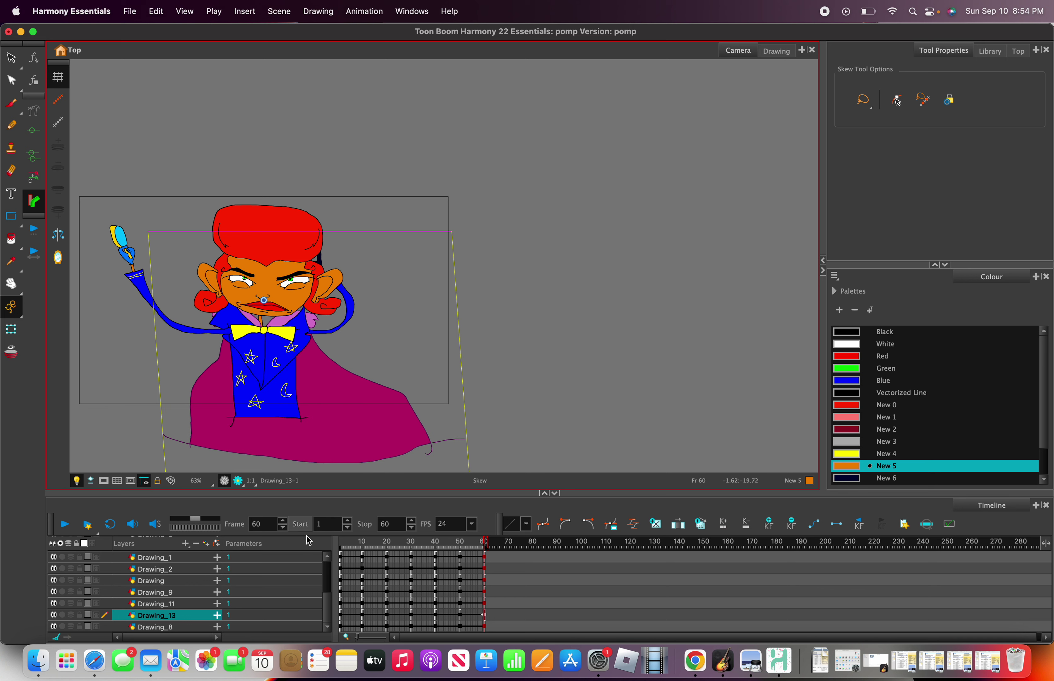
At frame 1, move the clawed-hand arm layer Drawing_11 up the layer stack to between Drawing_5 and Drawing_6.
drag(405, 549, 319, 530)
click(175, 625)
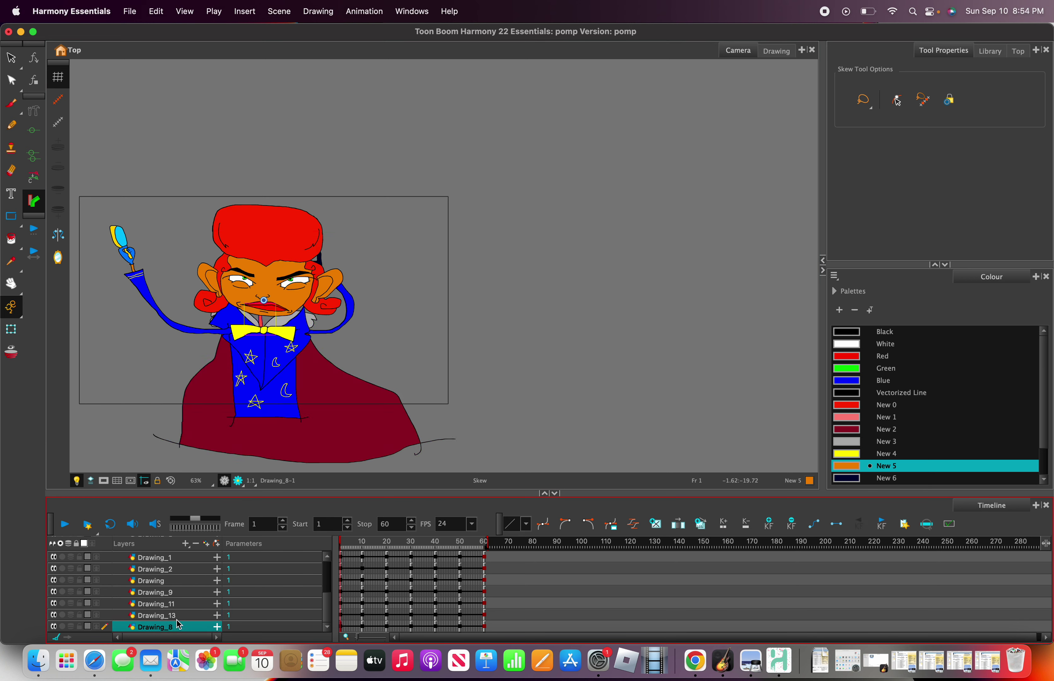
click(176, 616)
scroll(173, 603, up, 2)
click(173, 603)
click(172, 593)
click(173, 615)
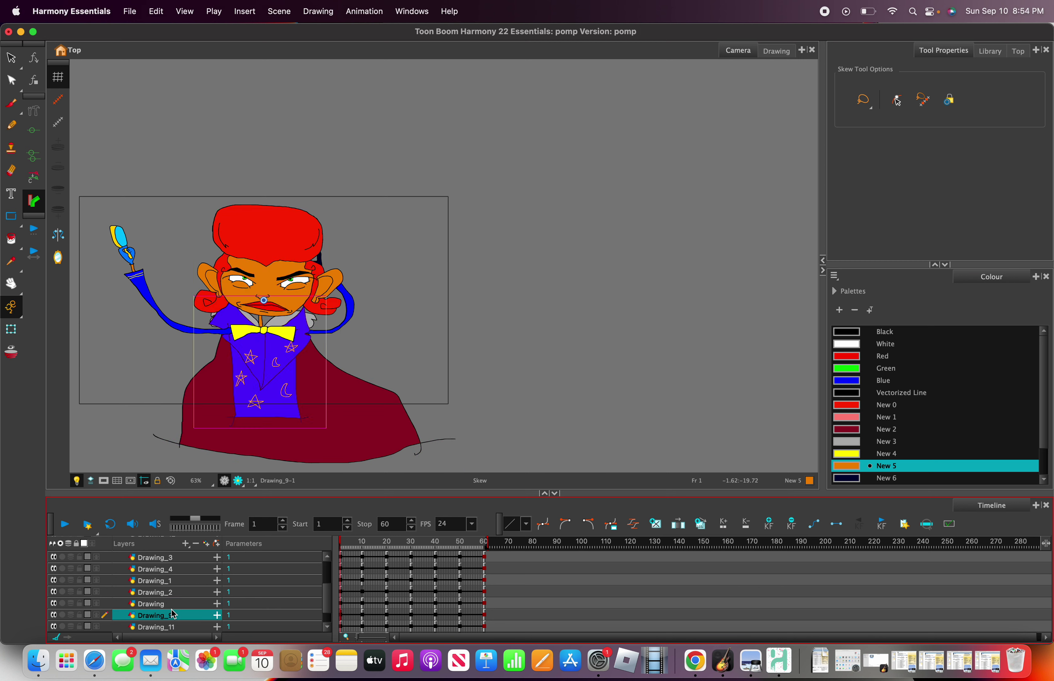
click(179, 627)
scroll(179, 616, down, 2)
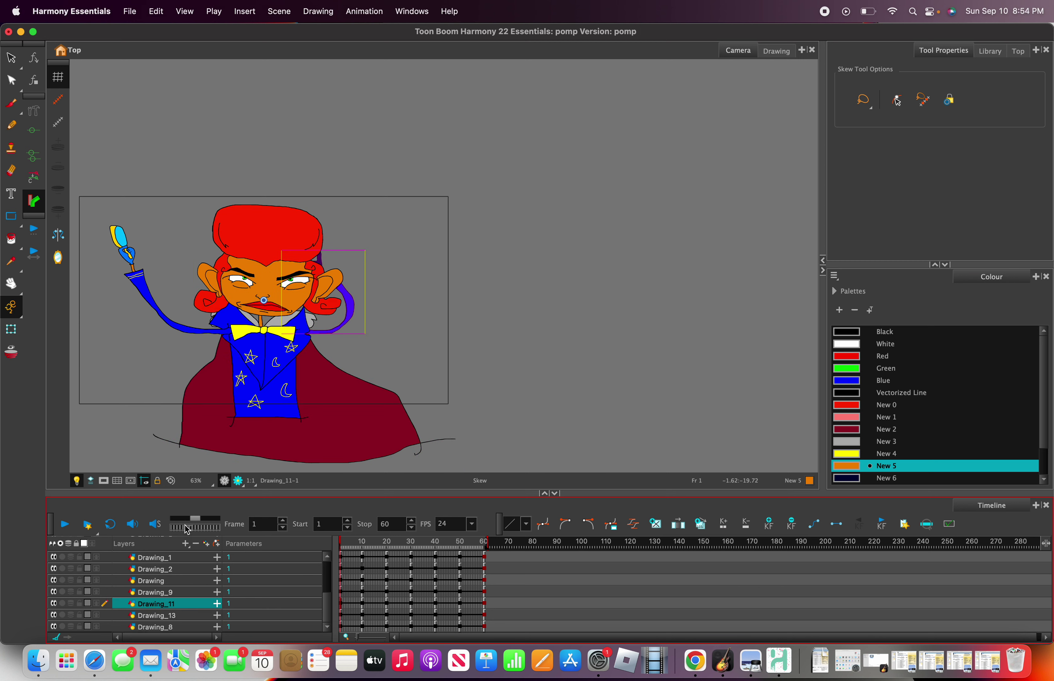
scroll(182, 585, down, 7)
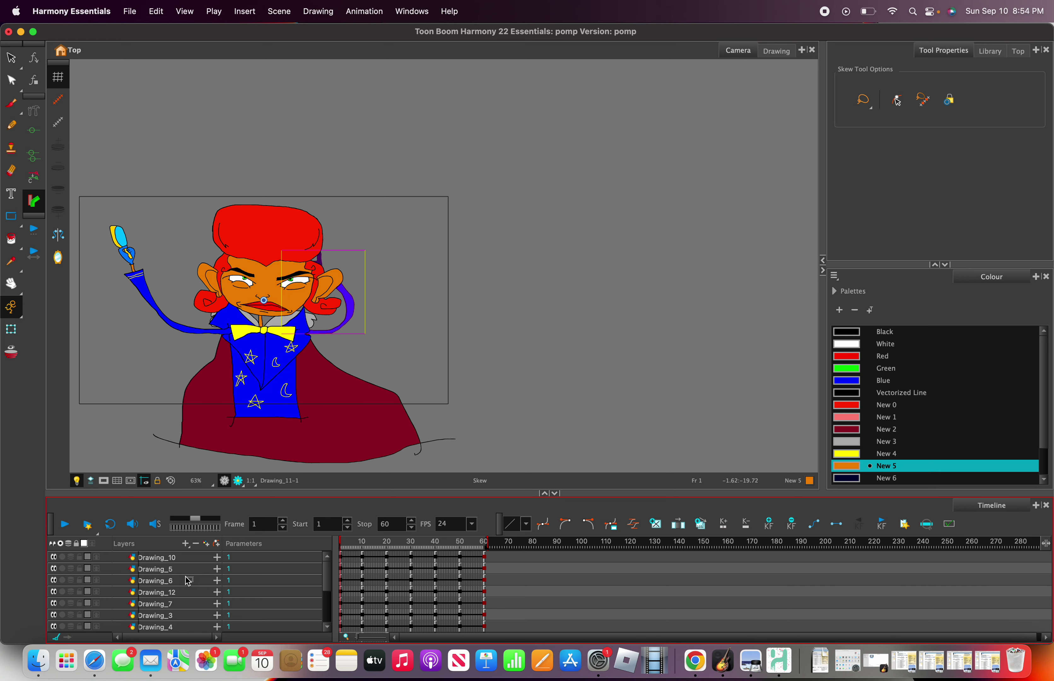
drag(189, 579, 188, 580)
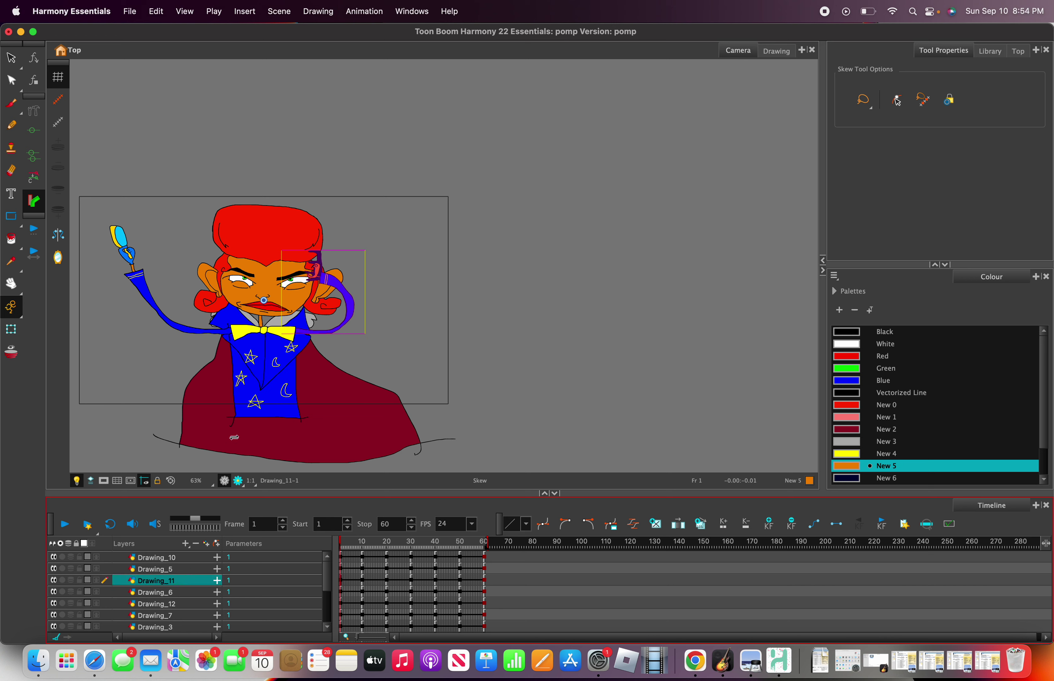
scroll(323, 348, up, 2)
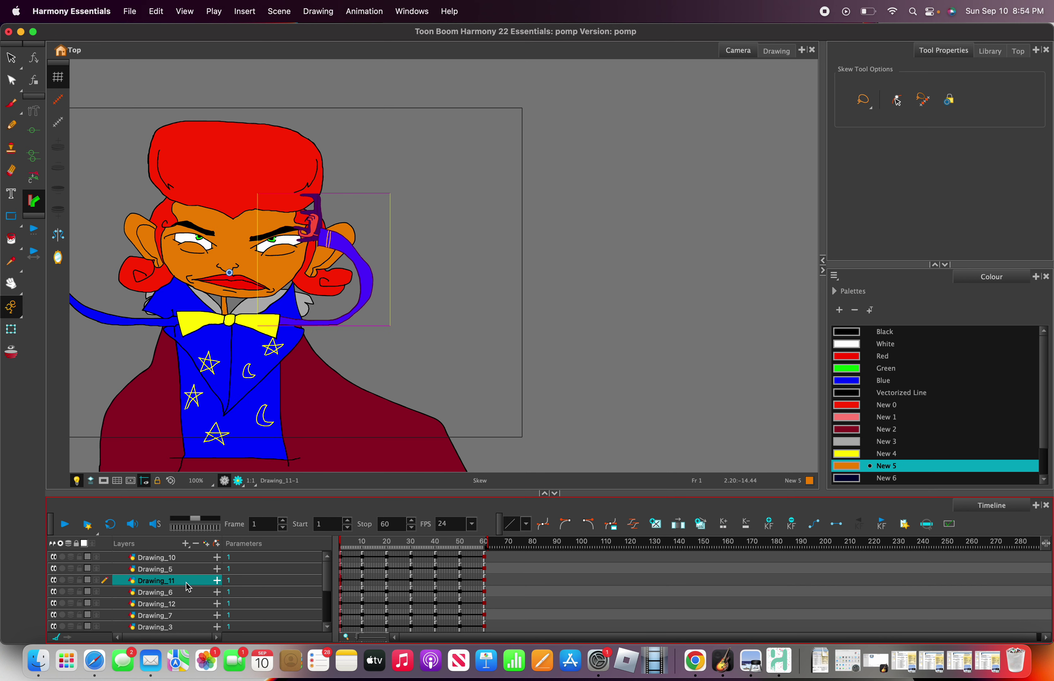
Bring the vest layer Drawing_9 up below Drawing_5 and order Drawing_11 directly beneath it, above Drawing_6.
scroll(190, 604, up, 5)
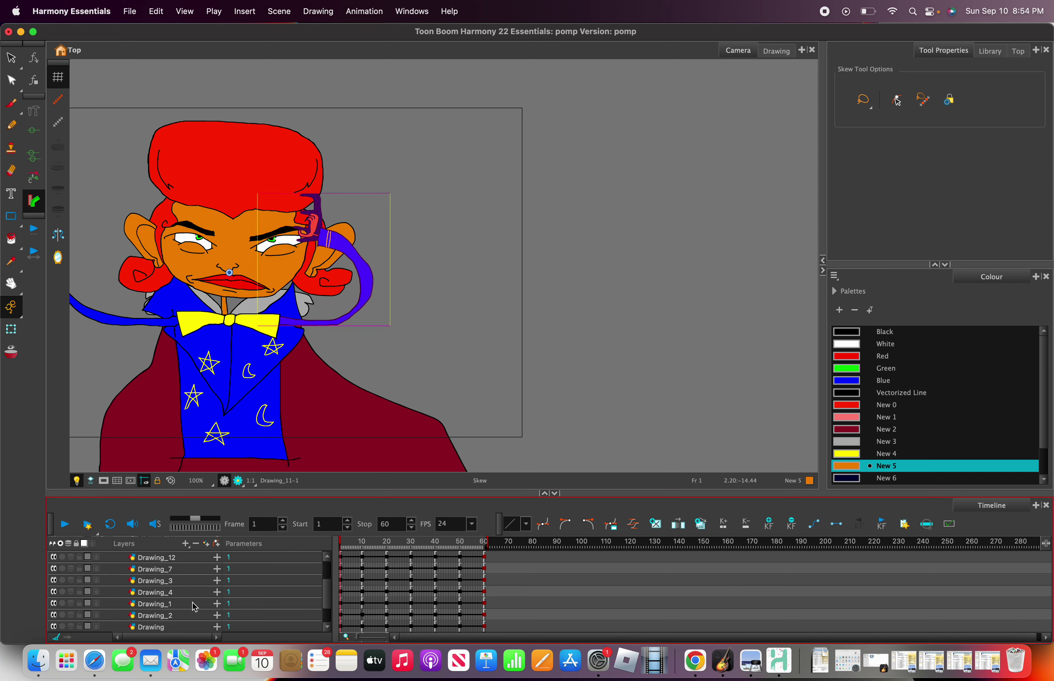
click(170, 617)
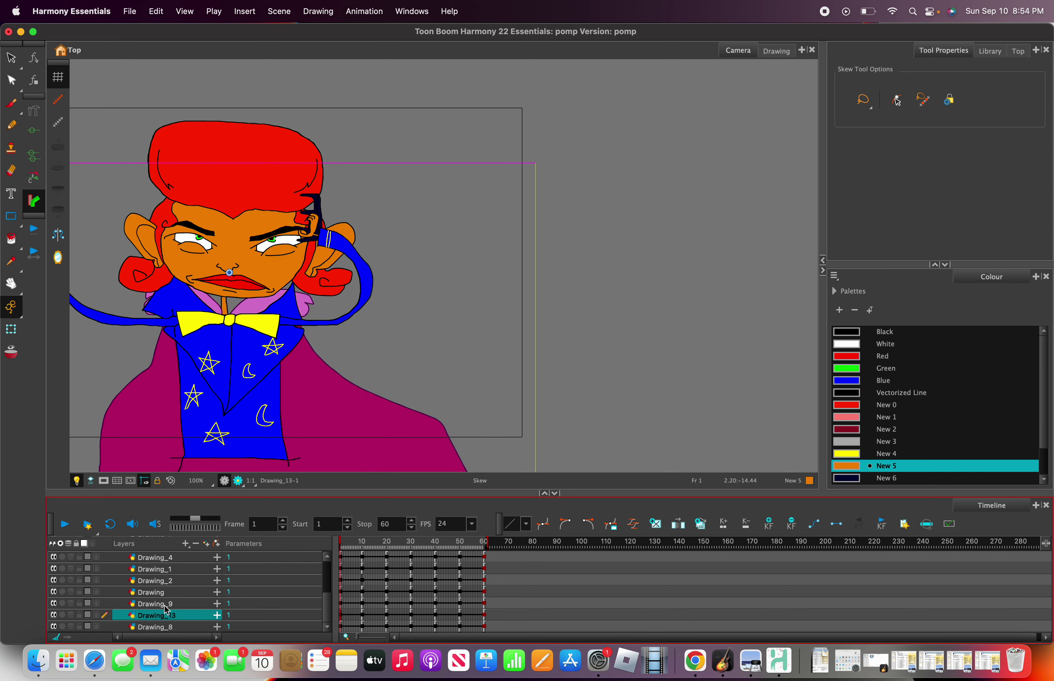
click(165, 605)
scroll(168, 563, down, 5)
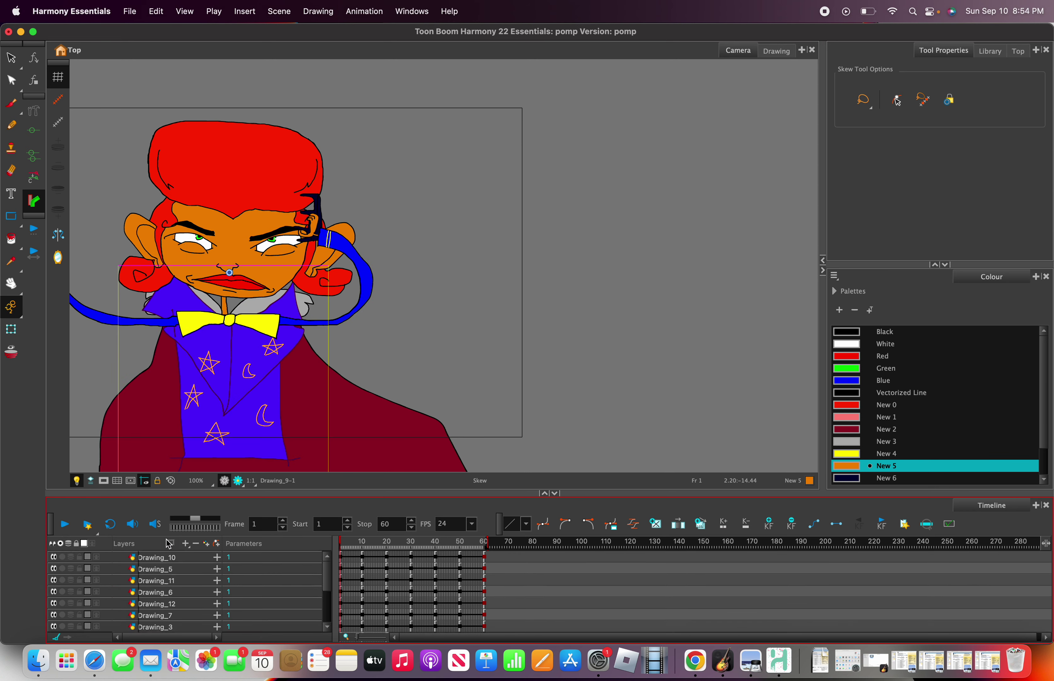
drag(170, 587, 170, 588)
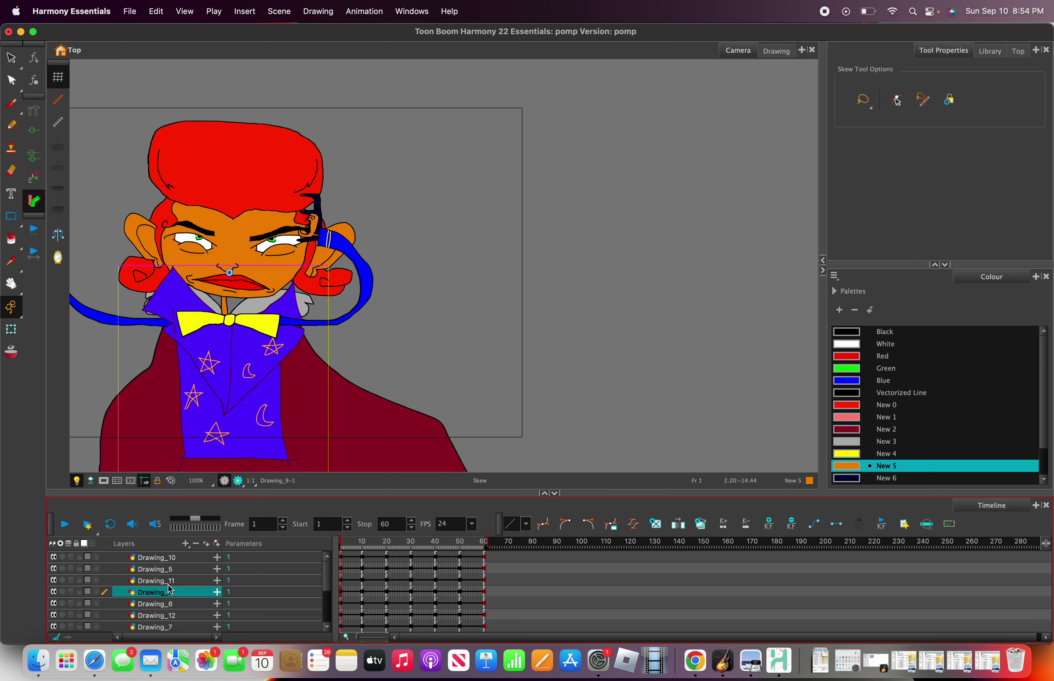
click(170, 582)
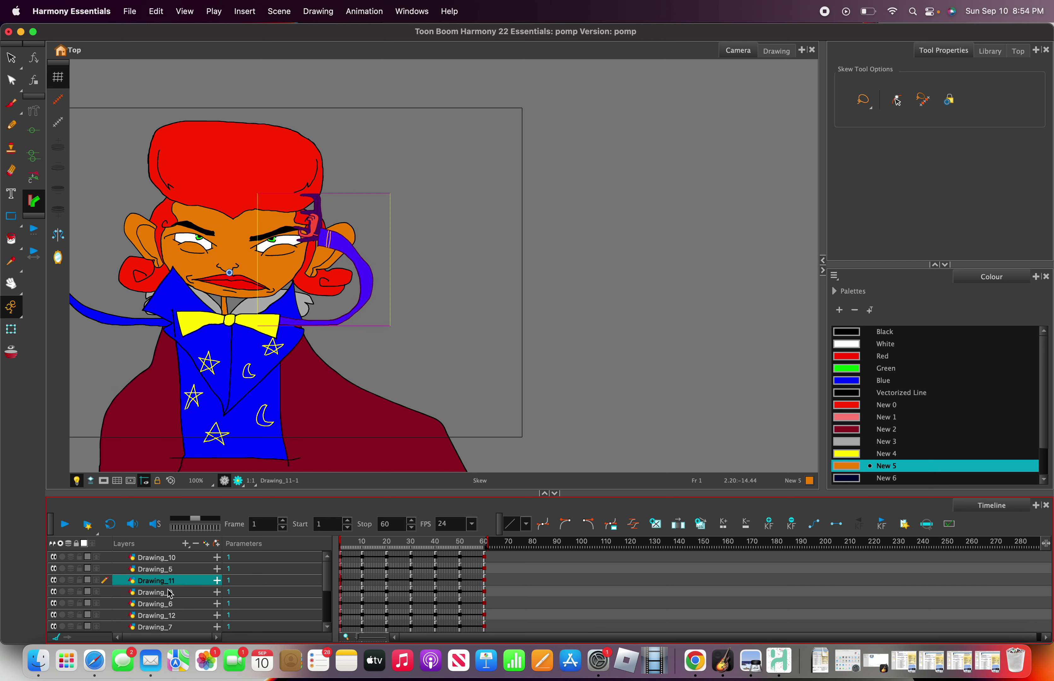
drag(171, 602, 171, 602)
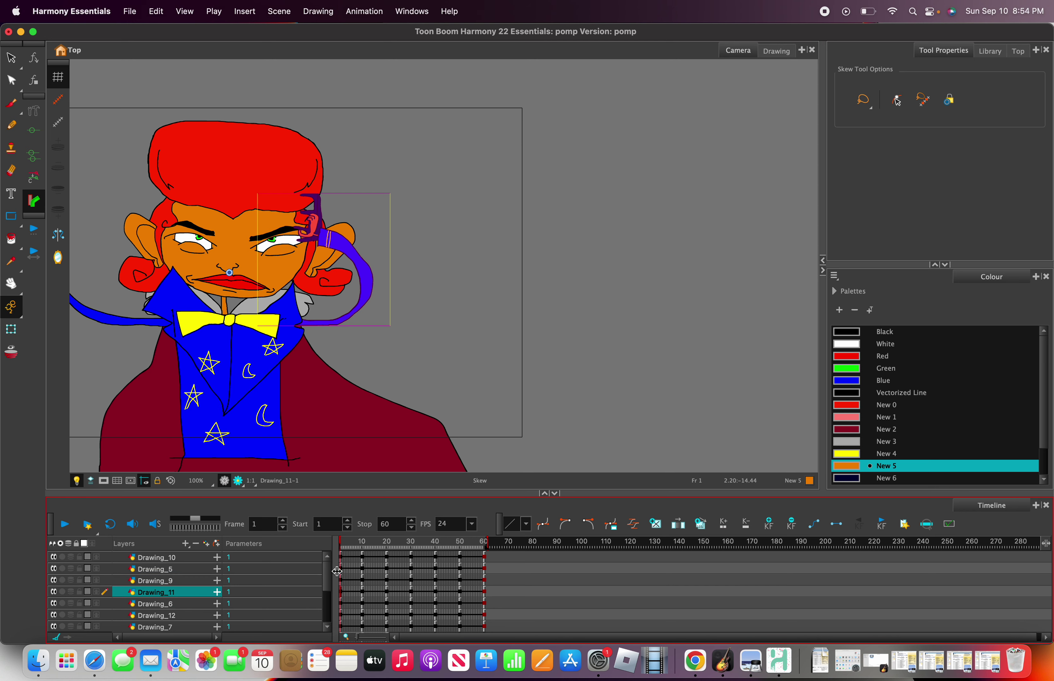
Select the cells of all drawing layers from frame 2 to 60 and fill their empty cells.
mouse_move(359, 549)
mouse_down()
mouse_move(439, 543)
mouse_move(324, 540)
mouse_move(416, 633)
mouse_move(485, 643)
mouse_up()
click(346, 559)
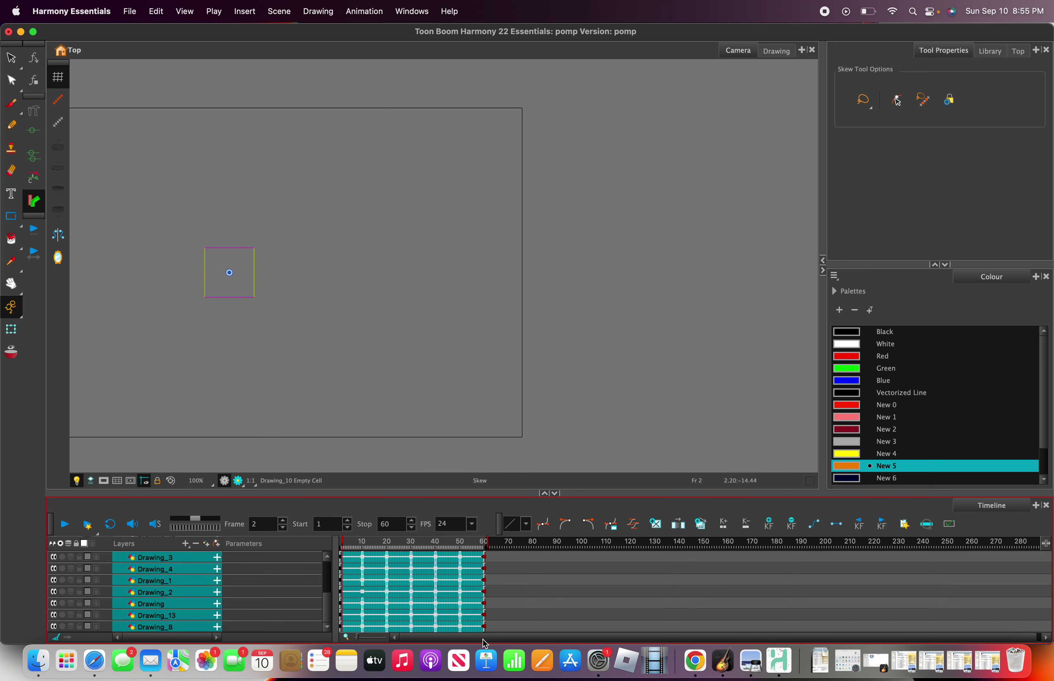
scroll(413, 573, up, 5)
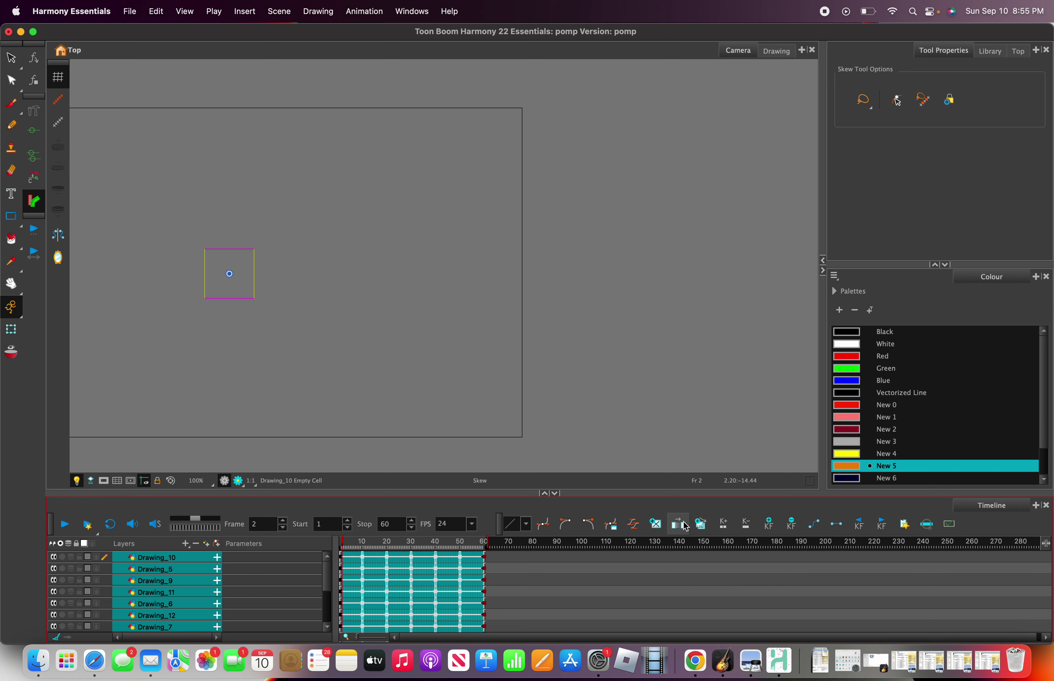
click(682, 524)
Play the 60-frame animation to check the motion and return to frame 1.
click(65, 524)
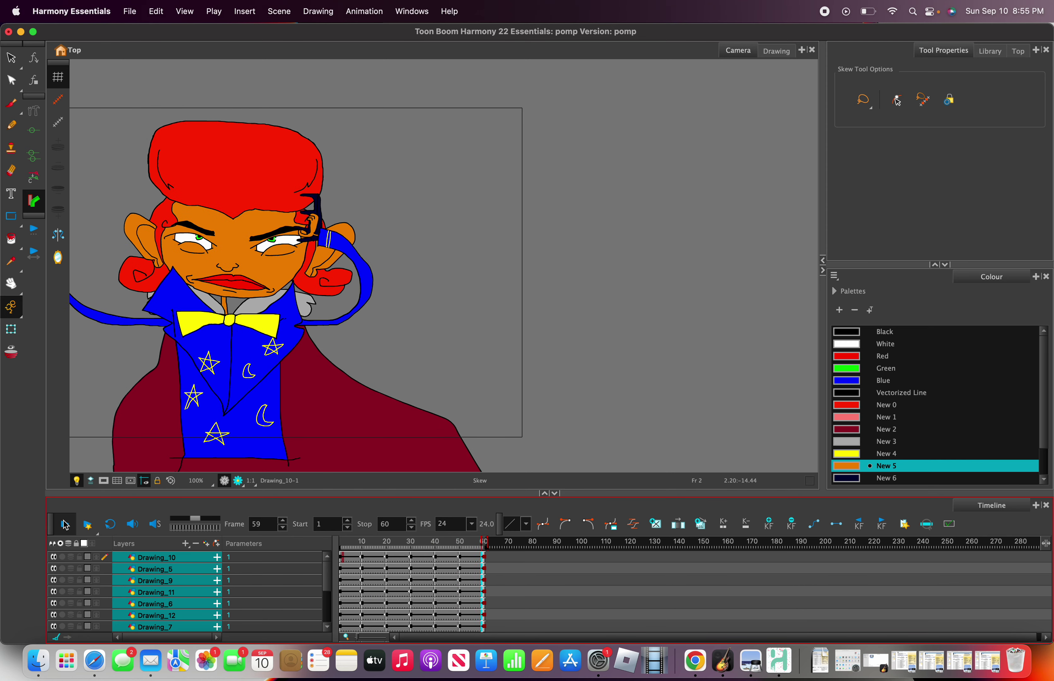
click(65, 525)
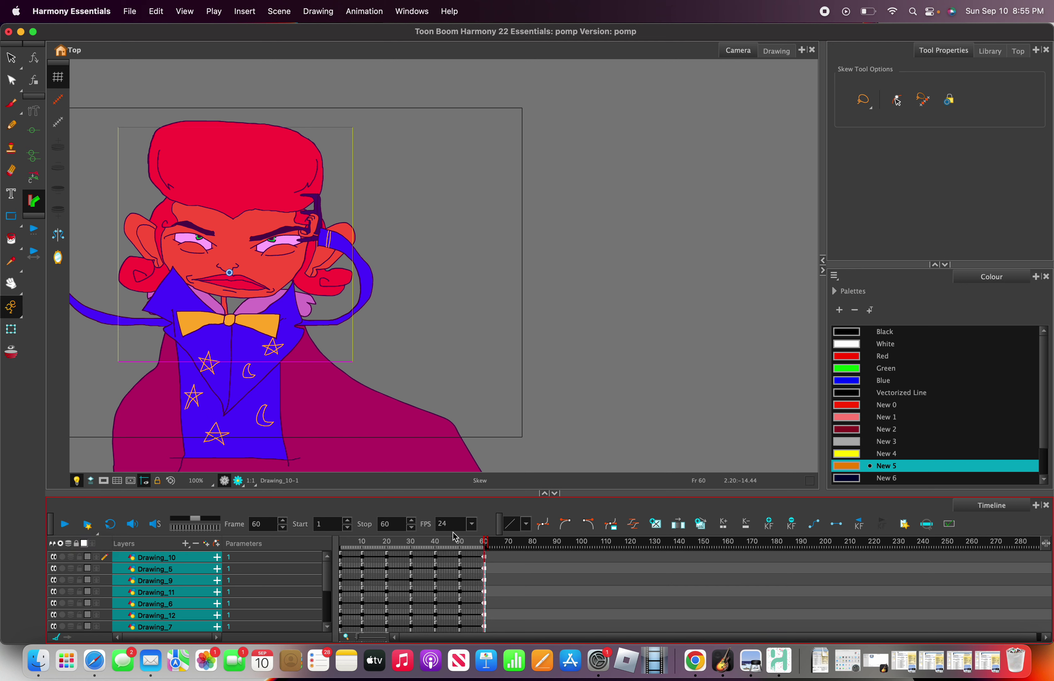
drag(457, 541, 302, 521)
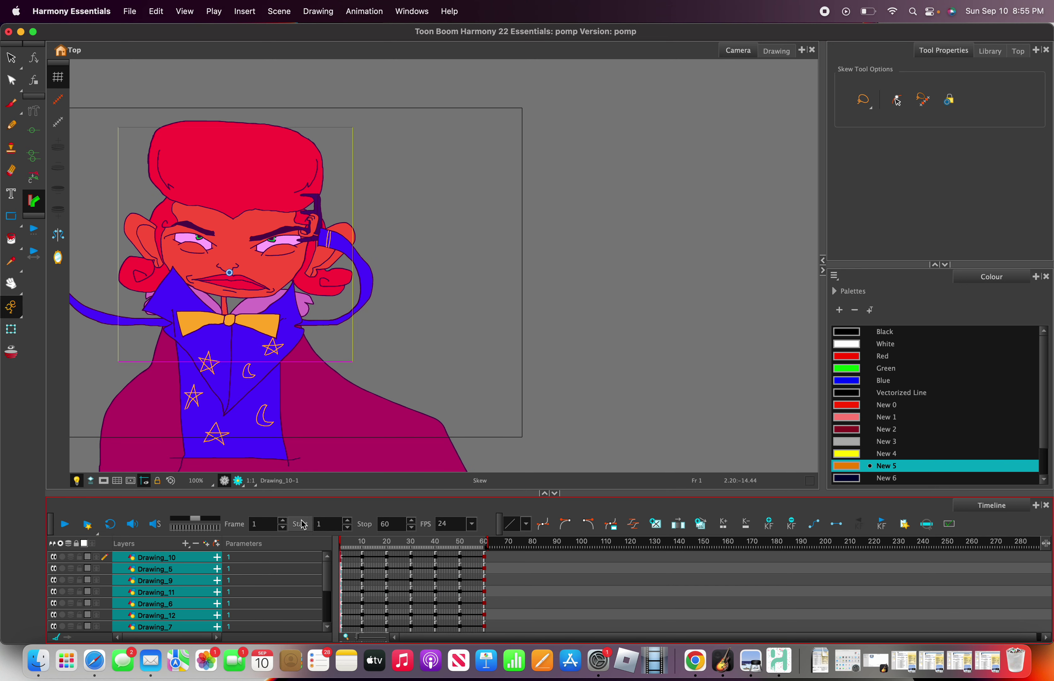
At frame 1, select the large top hair layer Drawing_1 and enlarge it slightly with the Scale tool.
click(126, 569)
click(141, 558)
scroll(155, 574, down, 5)
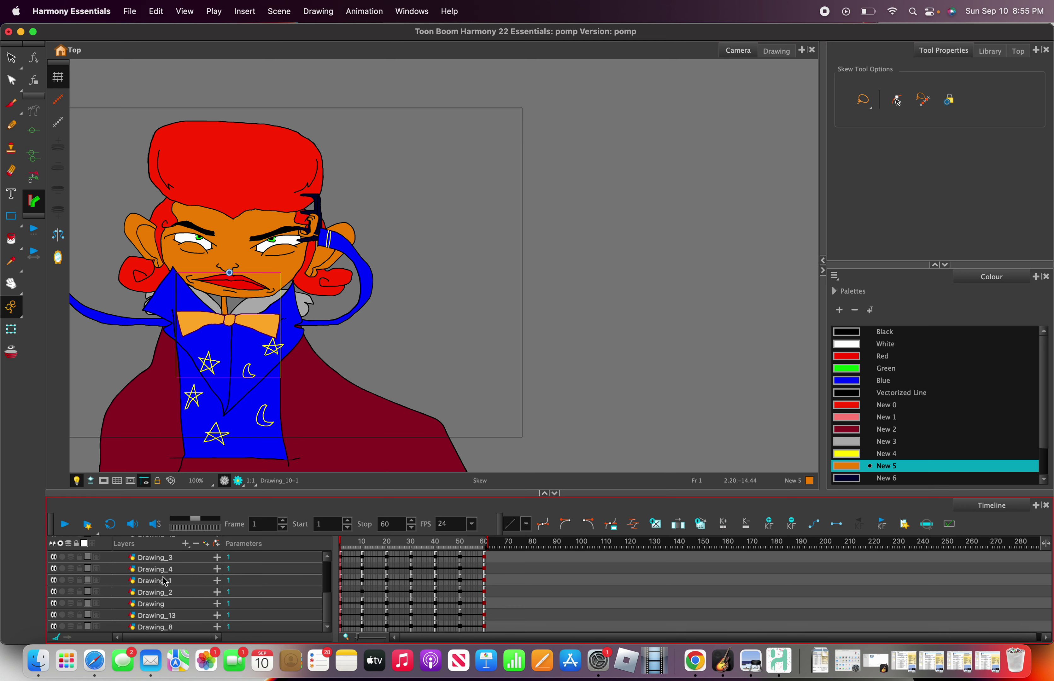
click(165, 581)
scroll(221, 106, up, 3)
right_click(213, 179)
mouse_move(266, 207)
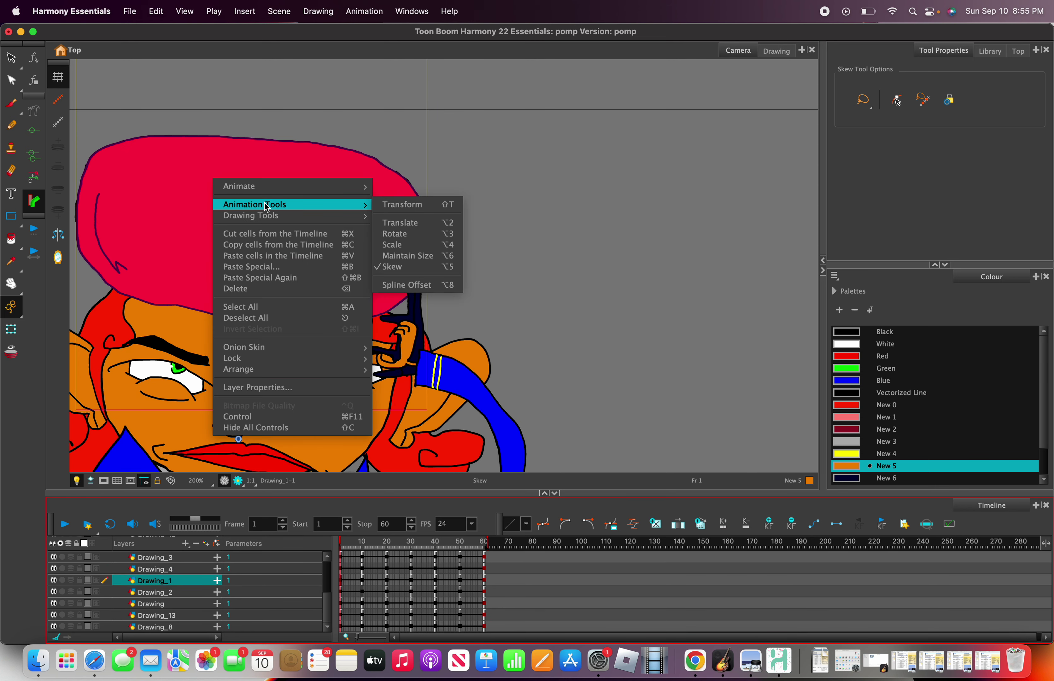
click(392, 244)
scroll(413, 144, down, 3)
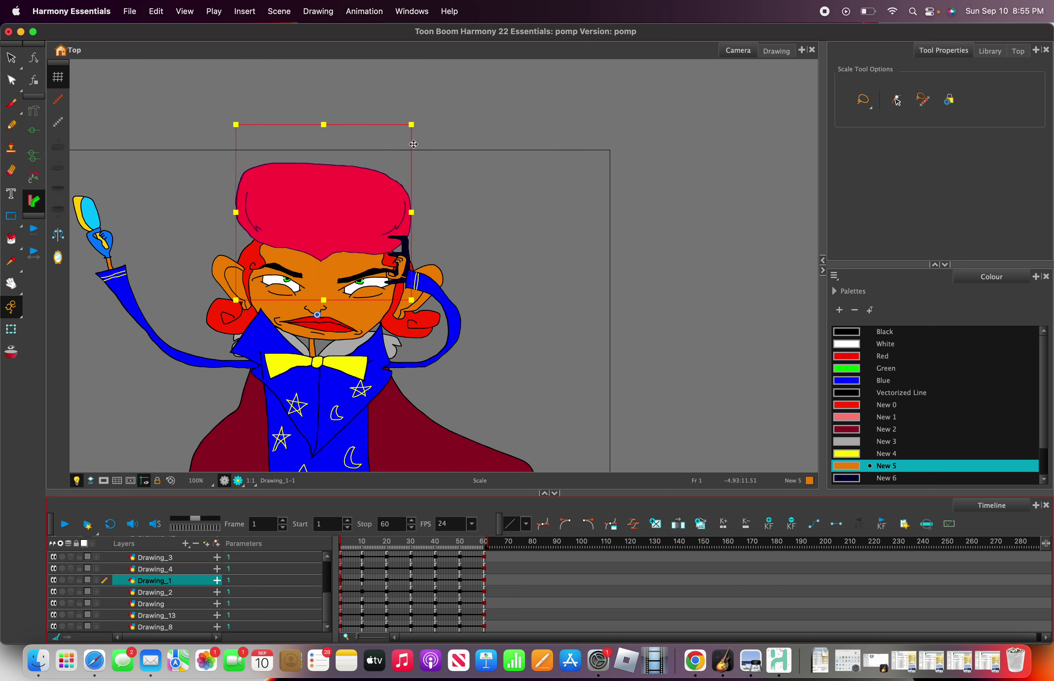
drag(411, 125, 408, 119)
Lower the enlarged hair at frame 1 with the Translate tool so it sits on the forehead.
right_click(368, 176)
mouse_move(401, 203)
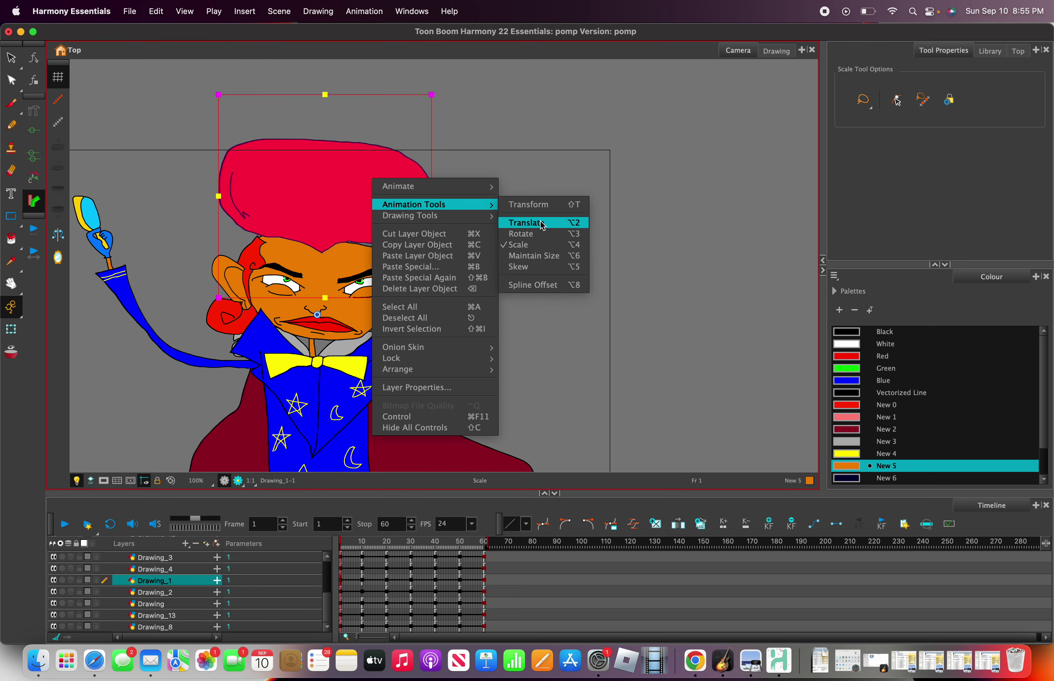
click(500, 225)
drag(380, 183, 381, 195)
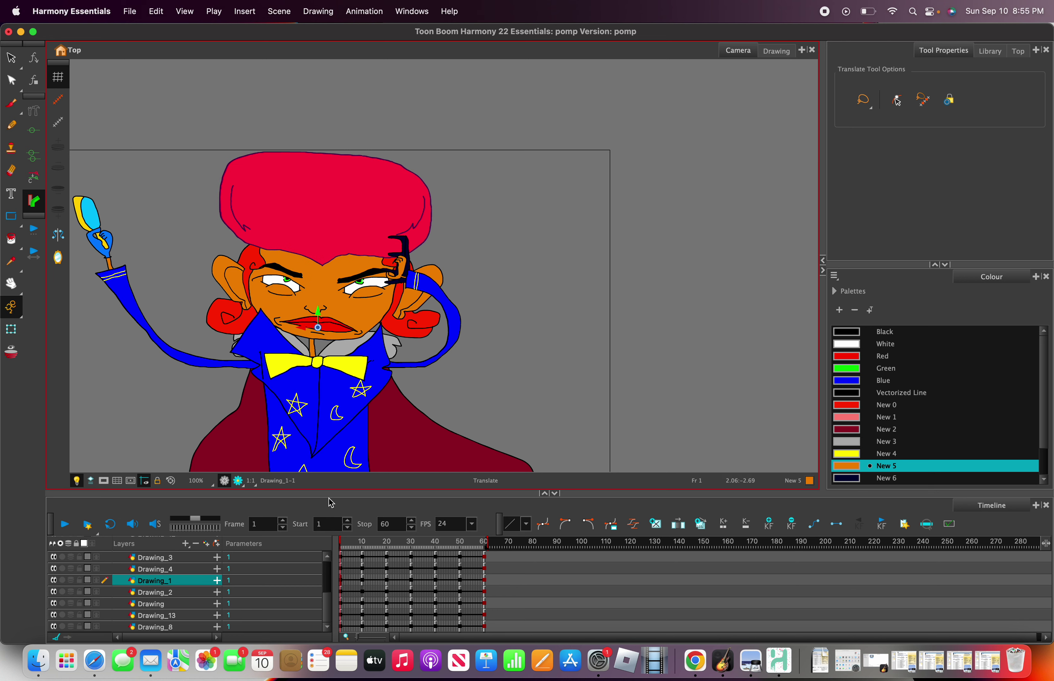
At frame 10, scale up the hair on Drawing_1 and shift it slightly down onto the head.
drag(356, 541, 361, 536)
right_click(368, 196)
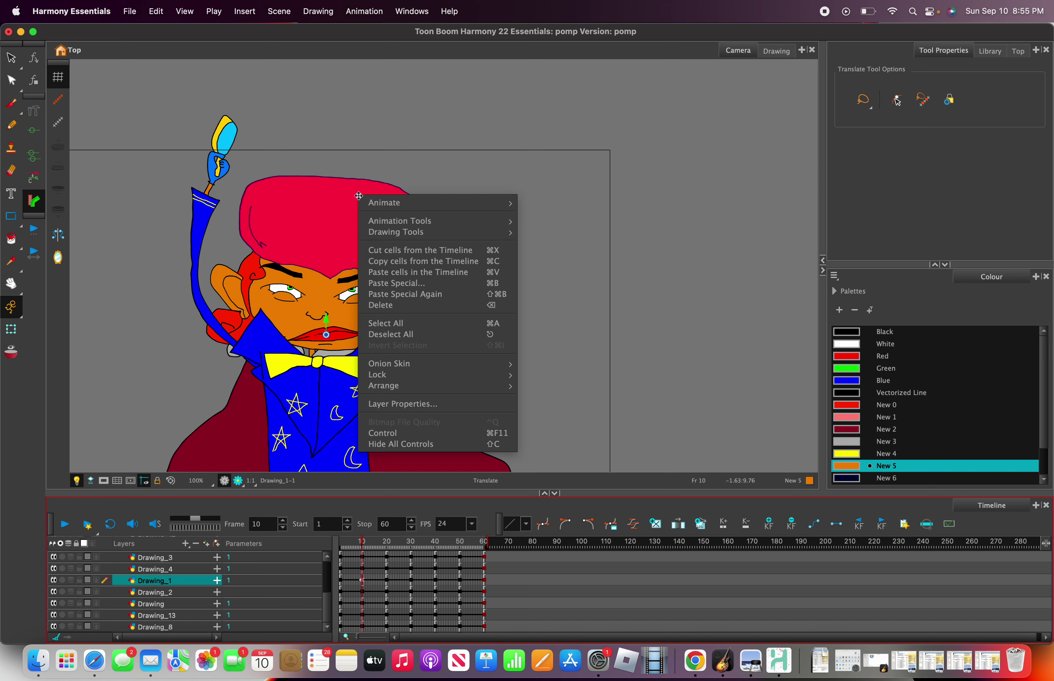
mouse_move(436, 220)
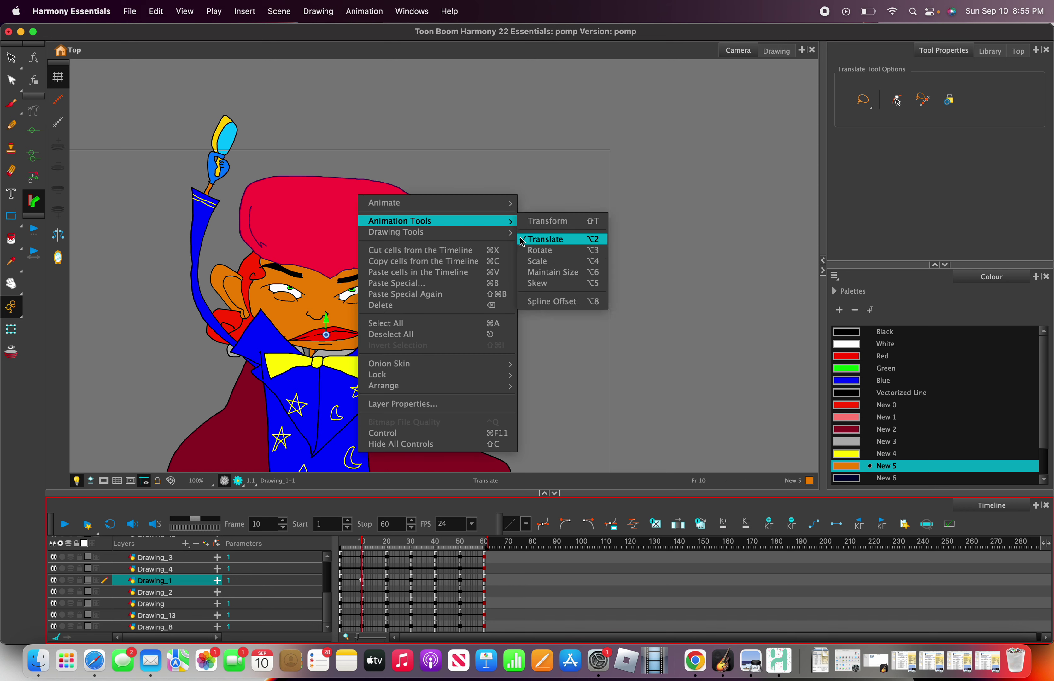
click(538, 261)
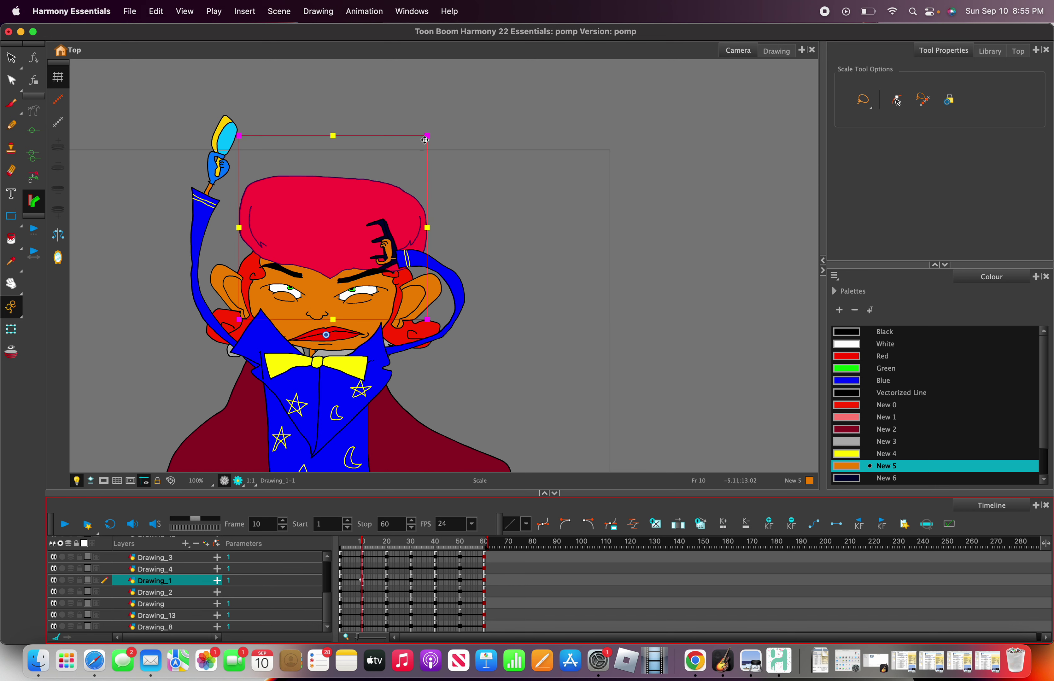
drag(427, 135, 443, 115)
right_click(397, 190)
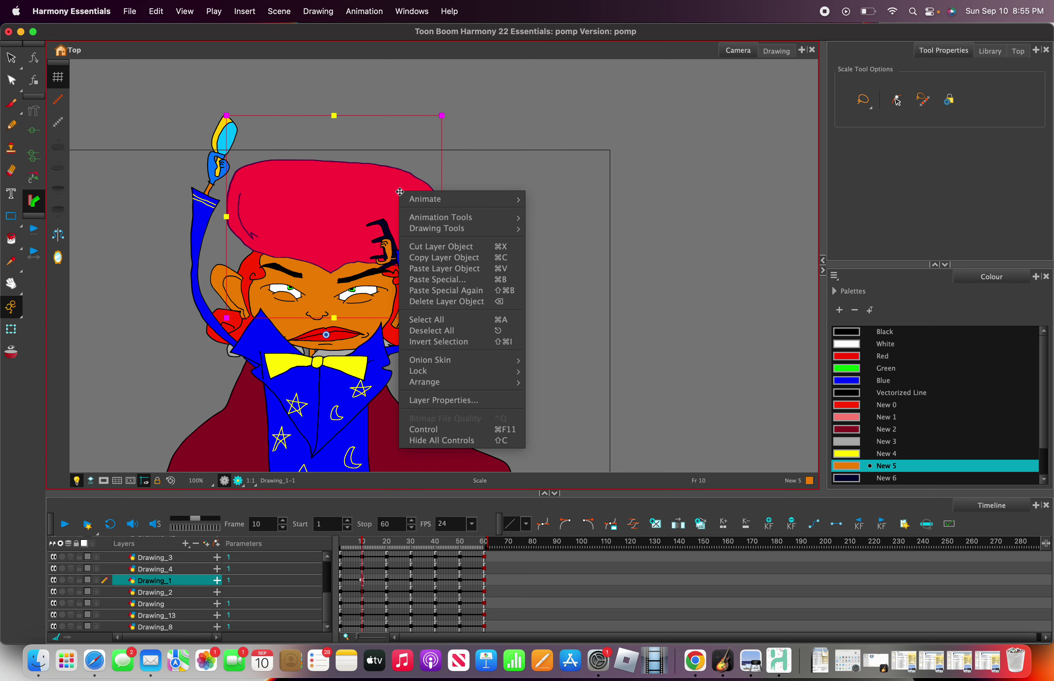
mouse_move(445, 221)
click(555, 235)
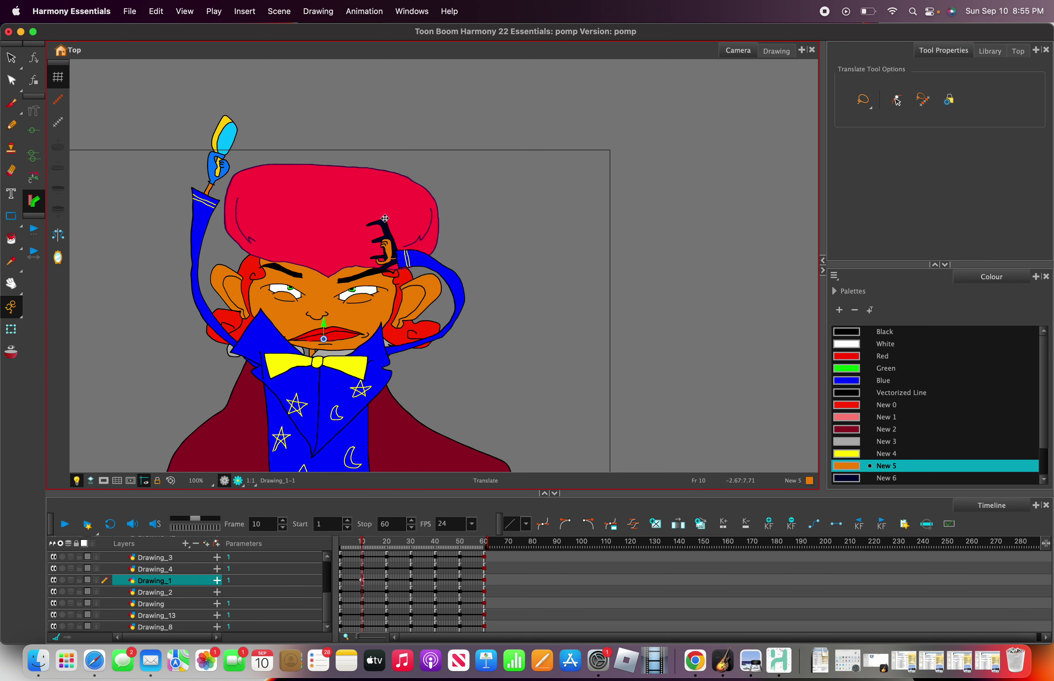
At frame 30, enlarge the Drawing_1 hair with Scale and lower it onto the forehead with Translate.
drag(379, 542, 413, 538)
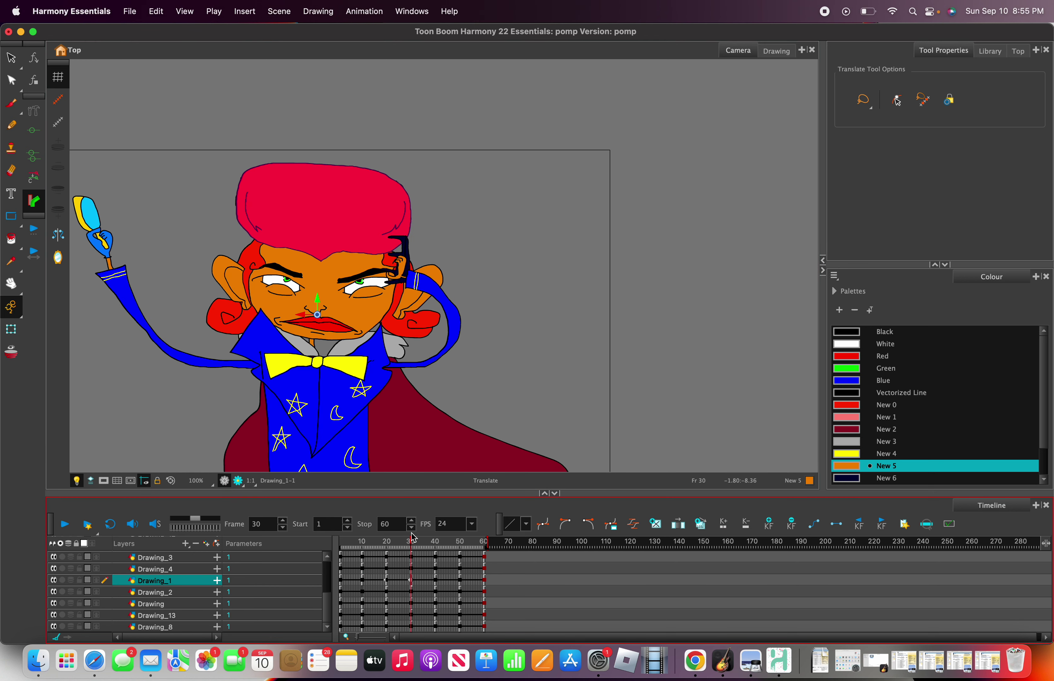
right_click(352, 222)
mouse_move(407, 246)
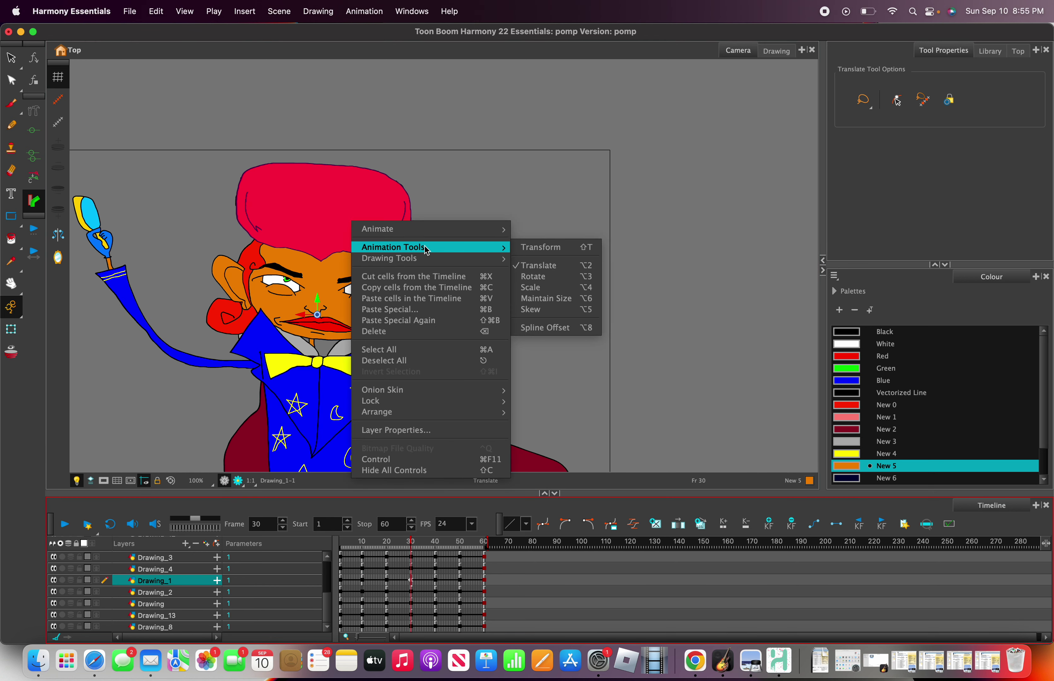
click(547, 288)
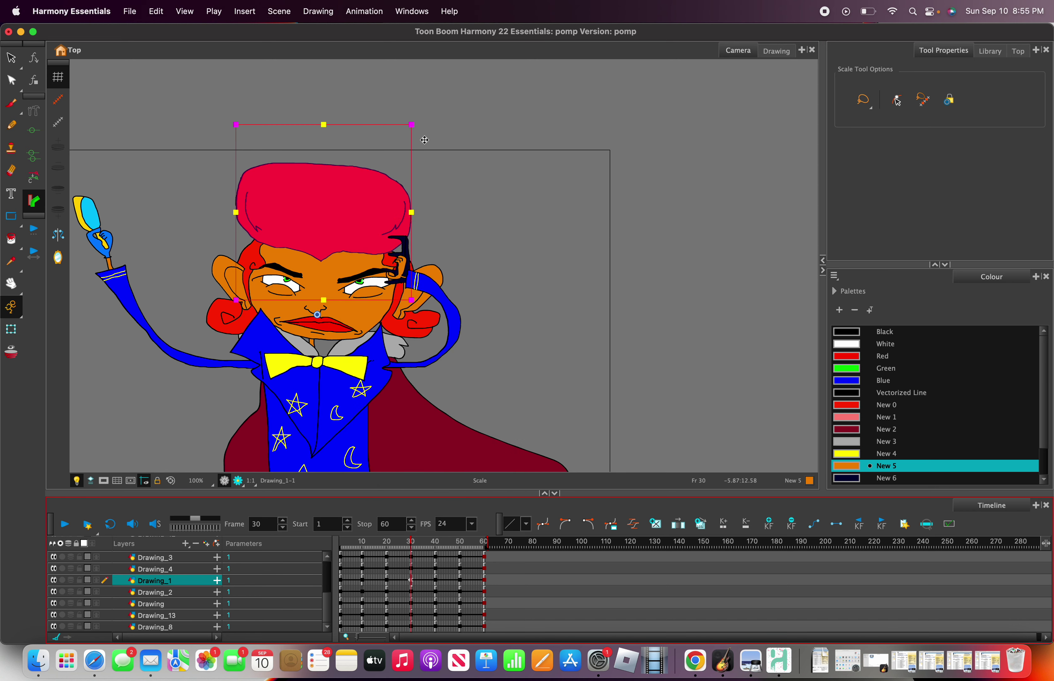
mouse_move(413, 123)
mouse_down()
mouse_move(430, 112)
mouse_move(426, 95)
mouse_up()
right_click(380, 187)
mouse_move(425, 214)
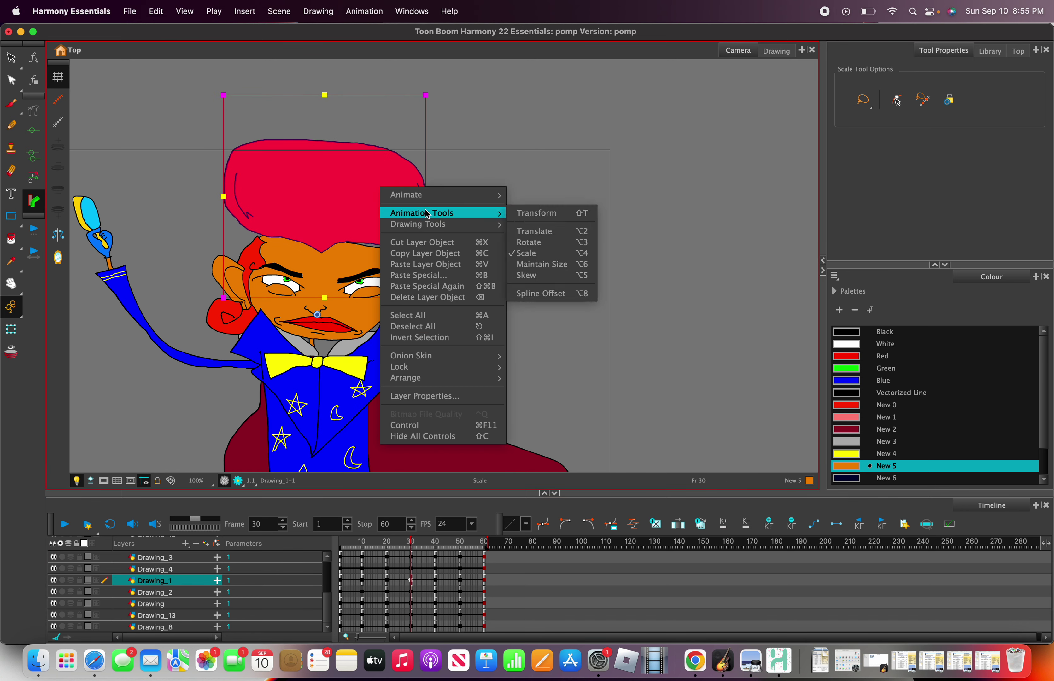
click(530, 231)
drag(401, 195, 401, 214)
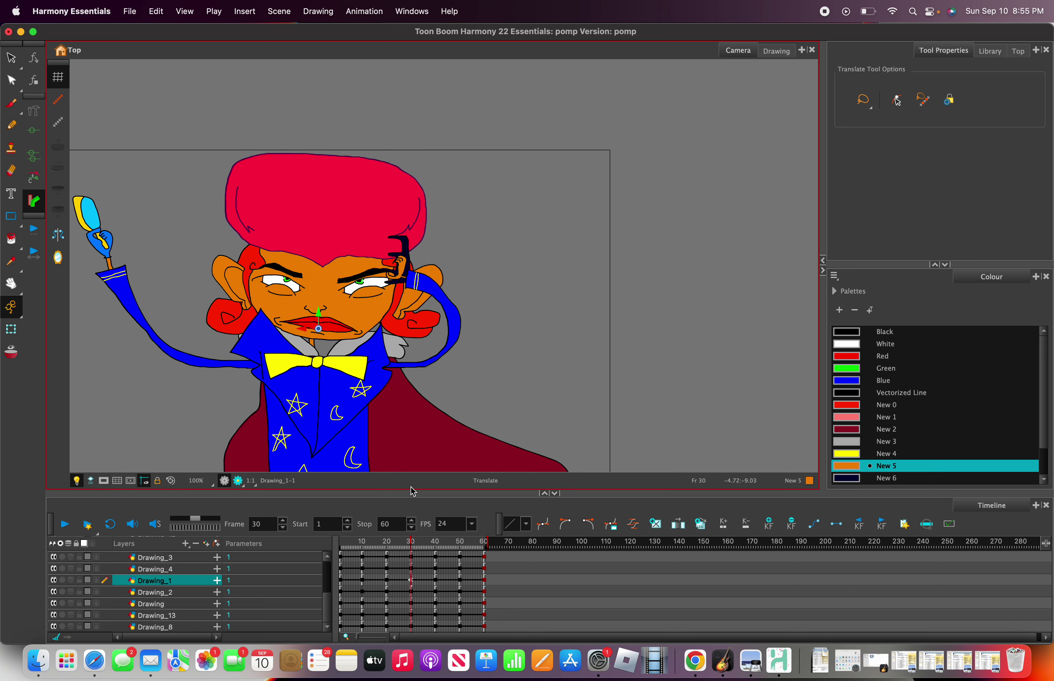
Copy the frame 30 cells of all drawing layers and paste them at frame 50.
click(438, 543)
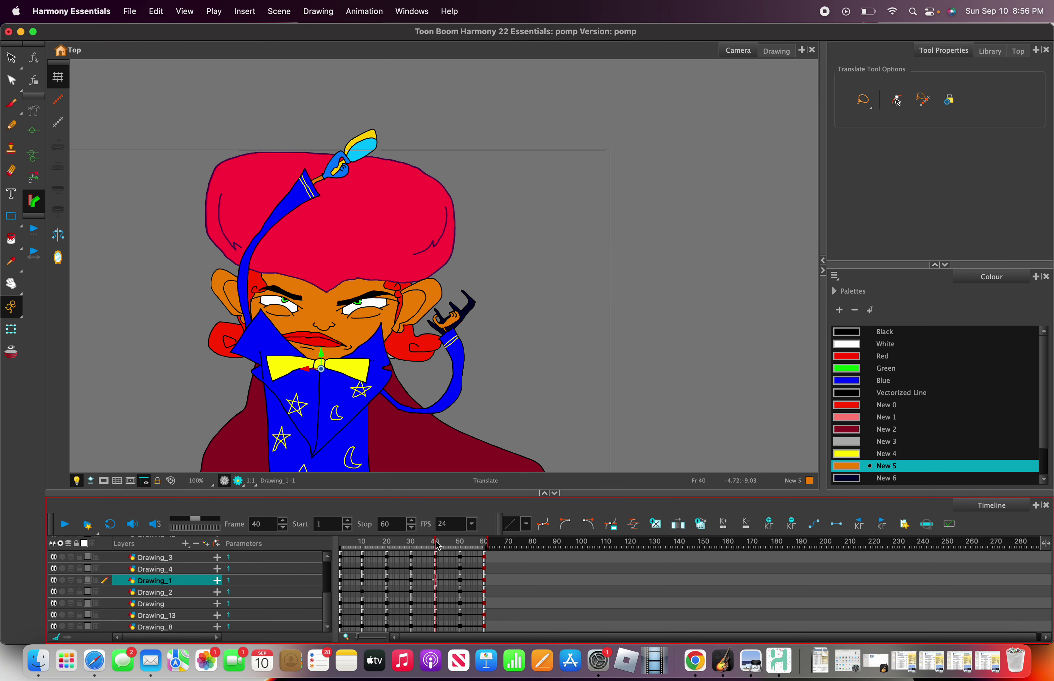
mouse_move(438, 546)
mouse_down()
mouse_move(460, 544)
mouse_move(437, 541)
mouse_up()
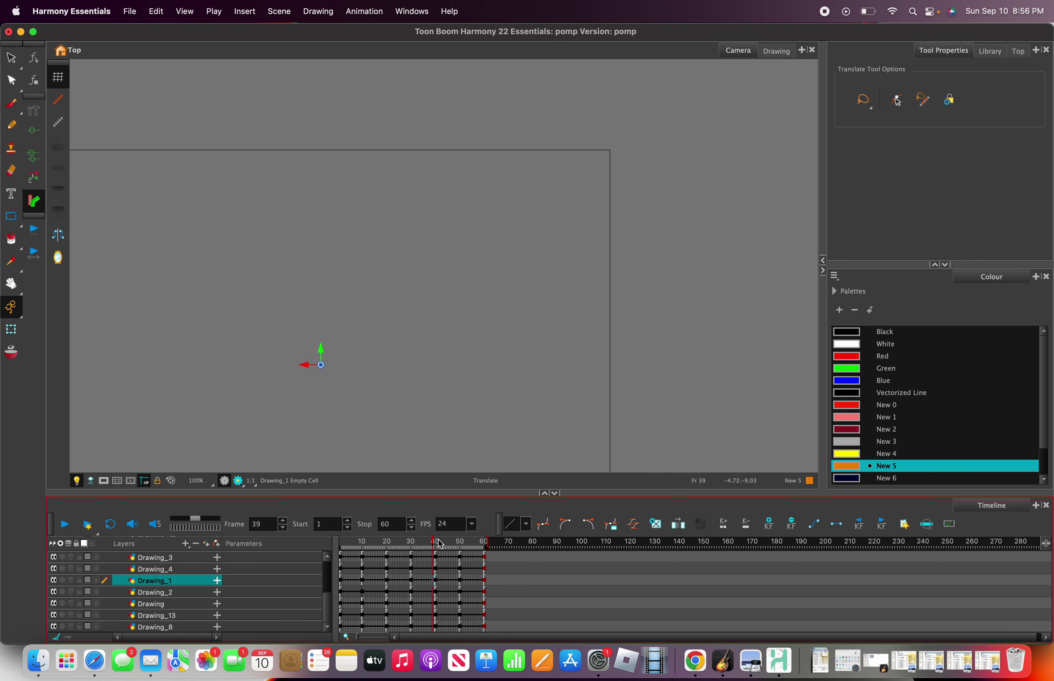
click(439, 543)
scroll(426, 575, down, 3)
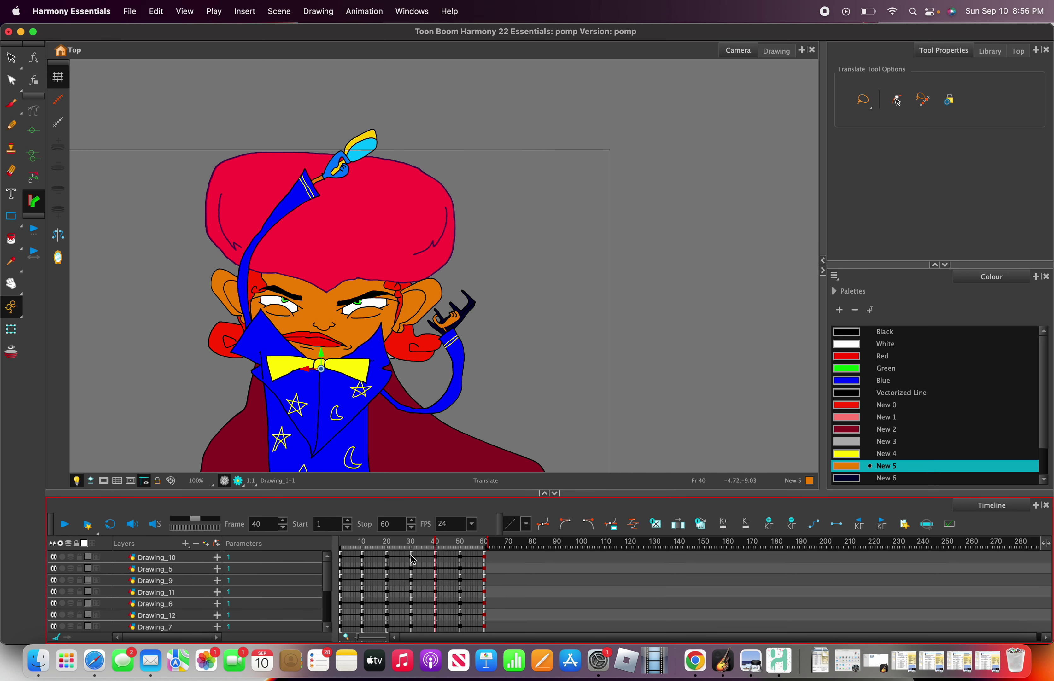
drag(425, 545, 411, 605)
key(super+c)
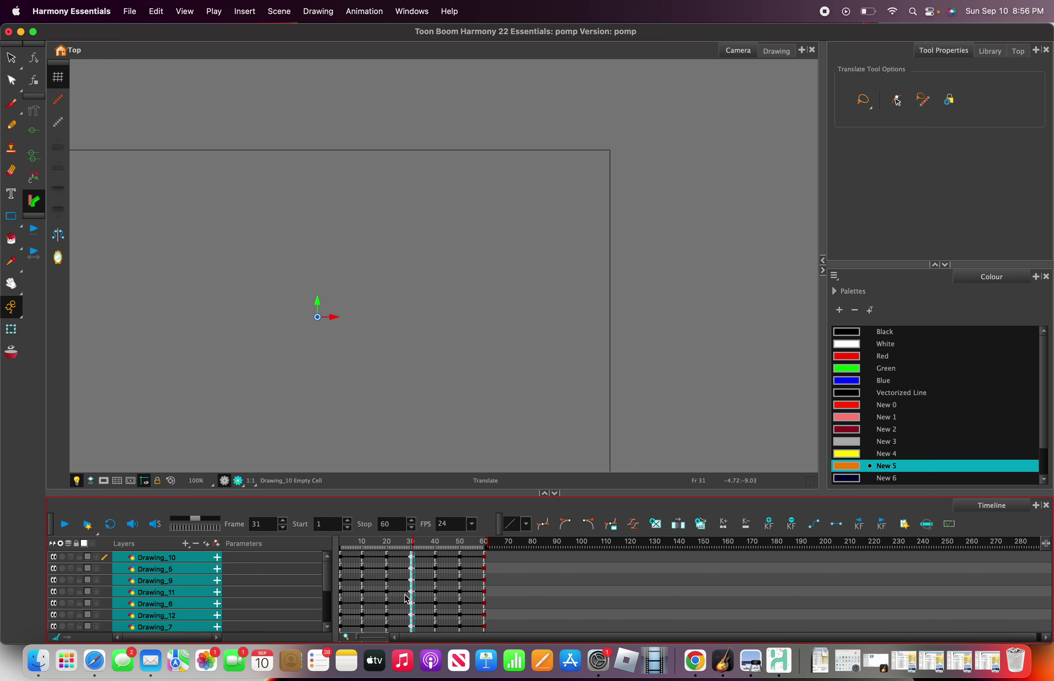
click(460, 548)
key(super+v)
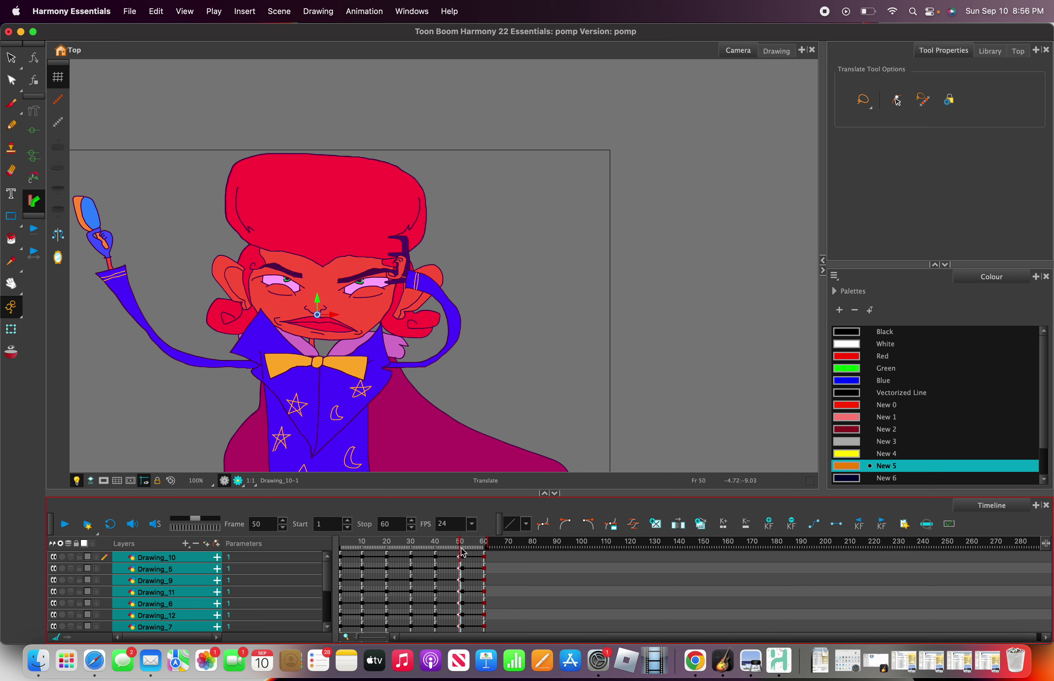
Copy the frame 20 pose of all drawing layers and paste it at frame 60.
click(411, 548)
drag(412, 549, 389, 549)
key(super+c)
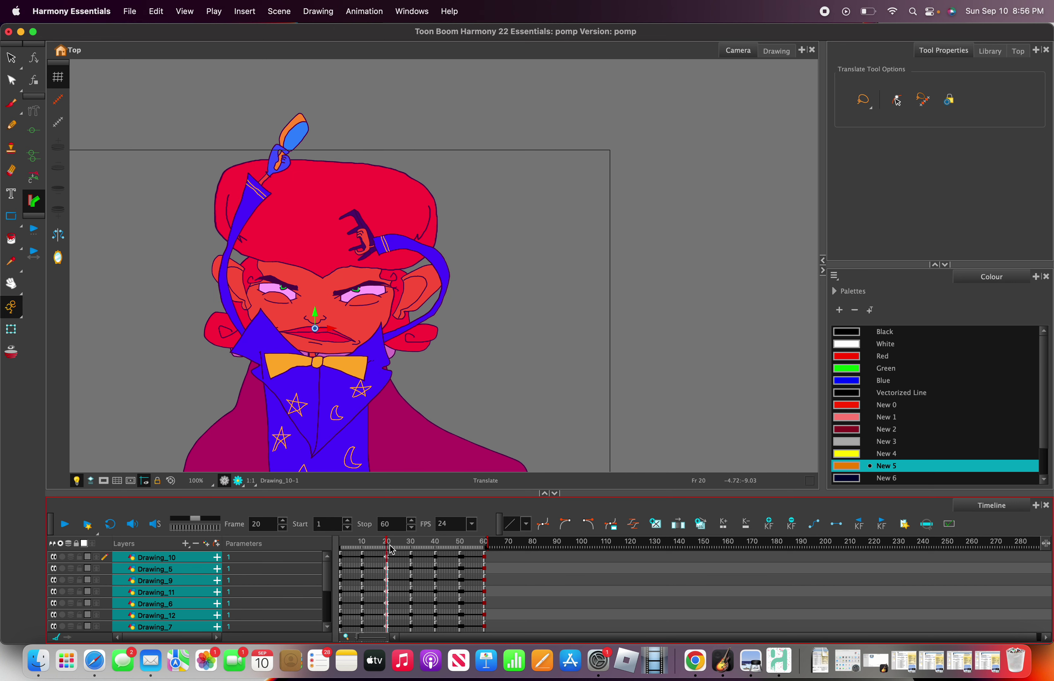
drag(469, 549, 486, 551)
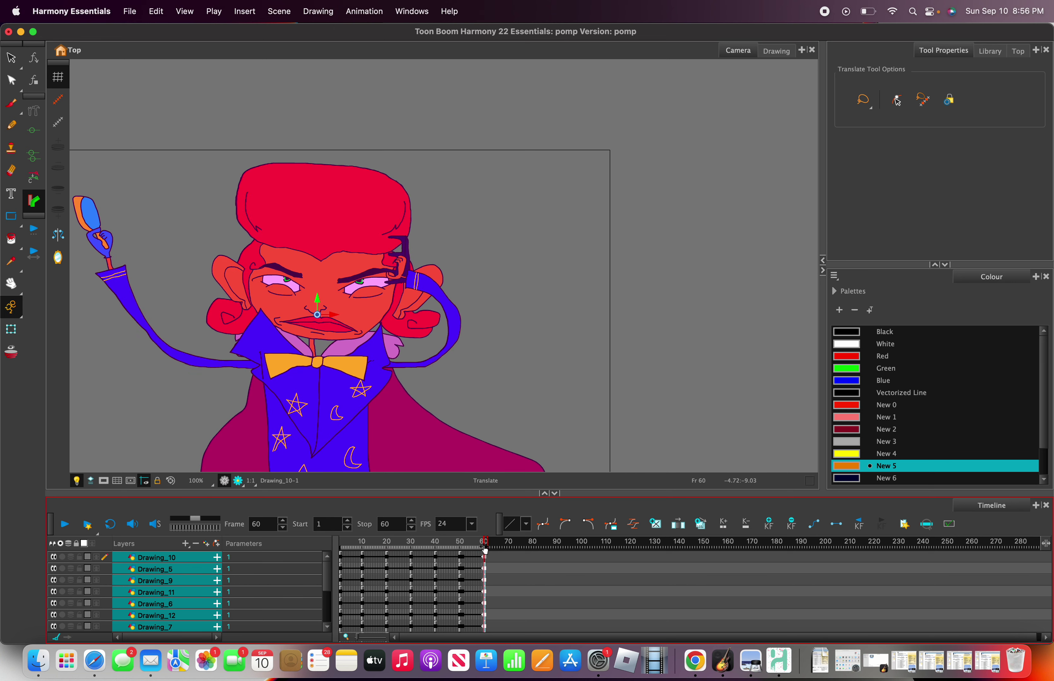
key(super+v)
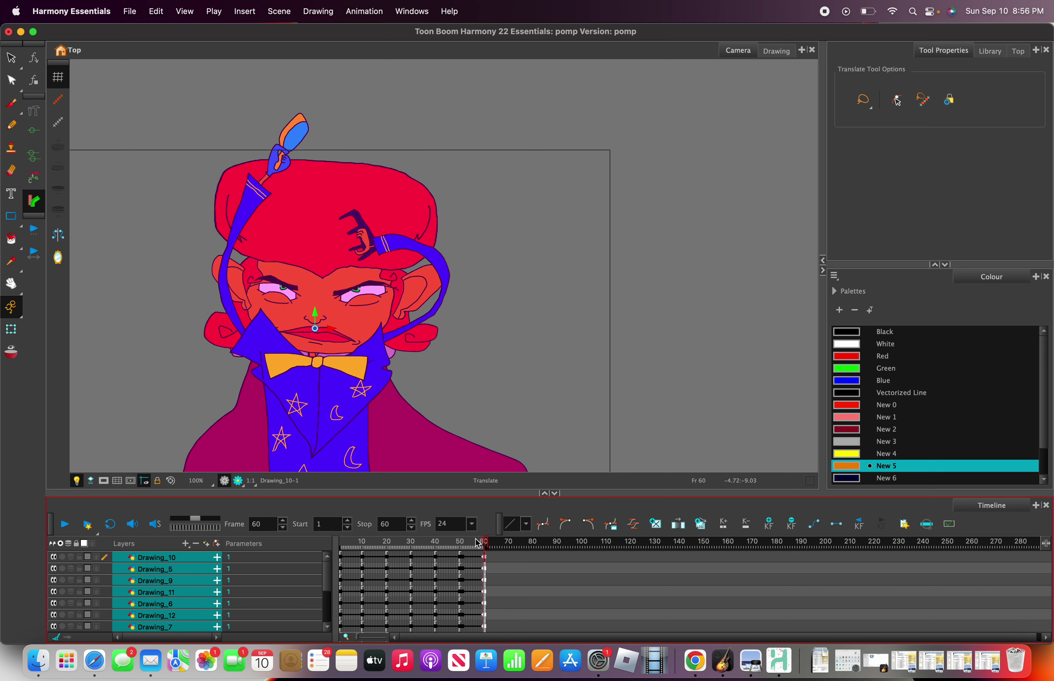
Select the cells of every drawing layer from frame 2 through 60 and fill the empty cells again.
drag(478, 544, 317, 541)
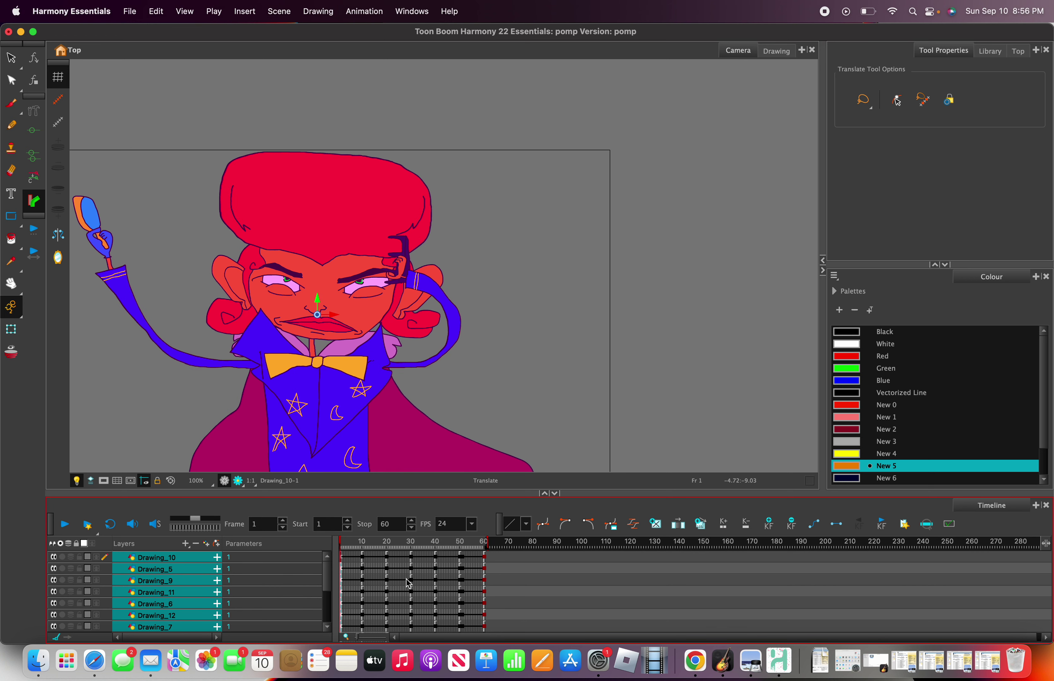
click(355, 558)
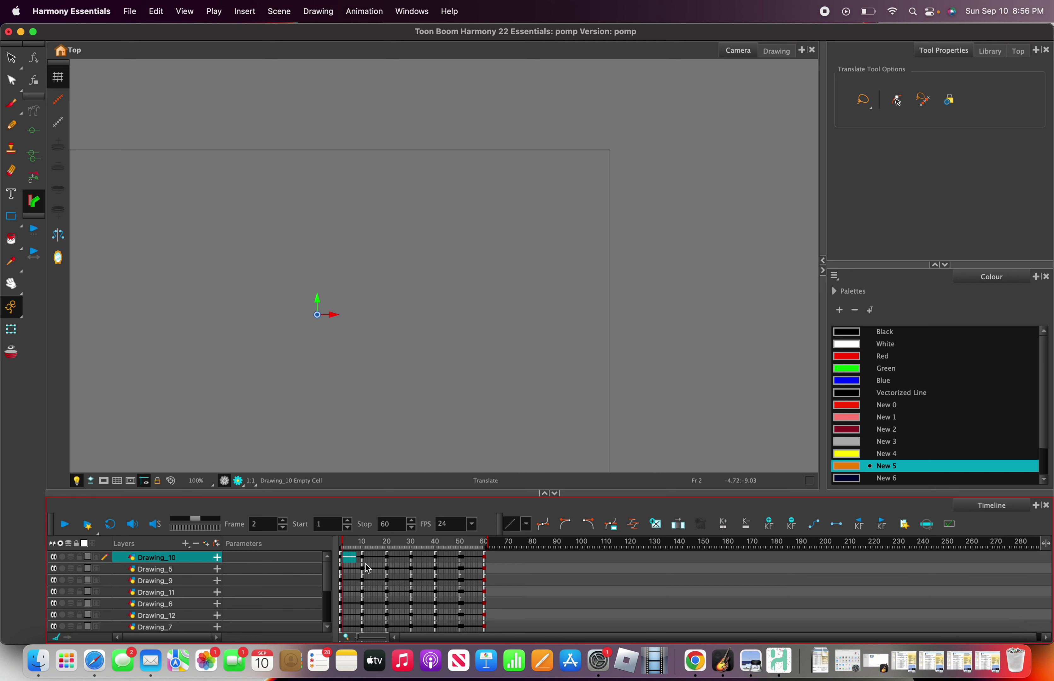
drag(367, 569, 478, 654)
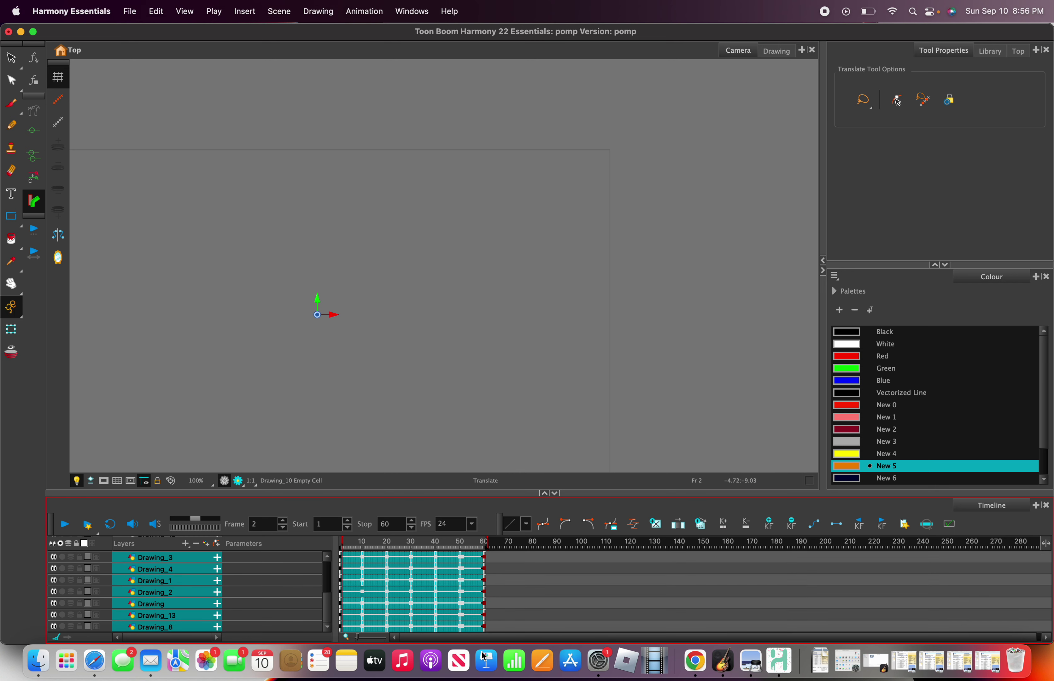
click(677, 521)
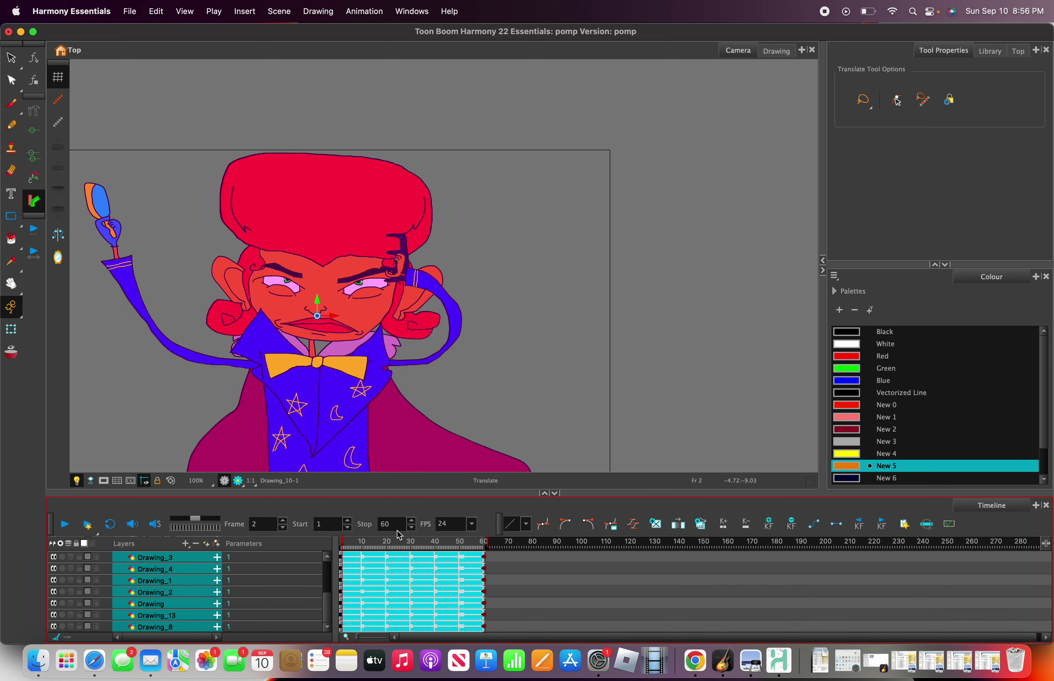
Play the 60-frame animation several times to check the revised hair and pasted poses, and go to frame 10.
click(64, 524)
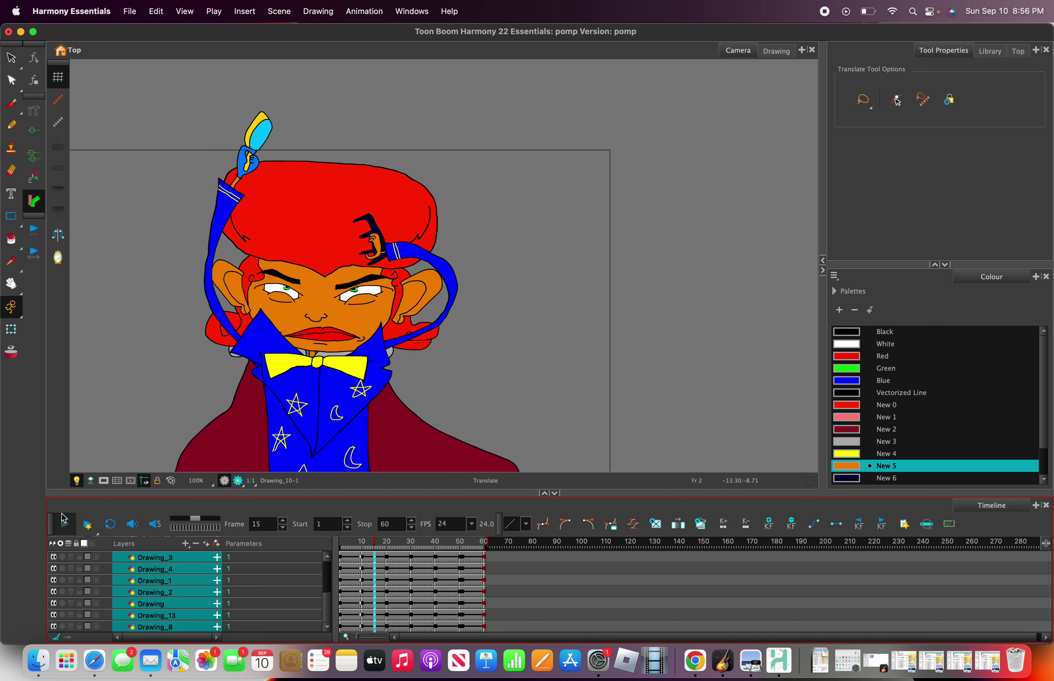
click(64, 523)
click(64, 520)
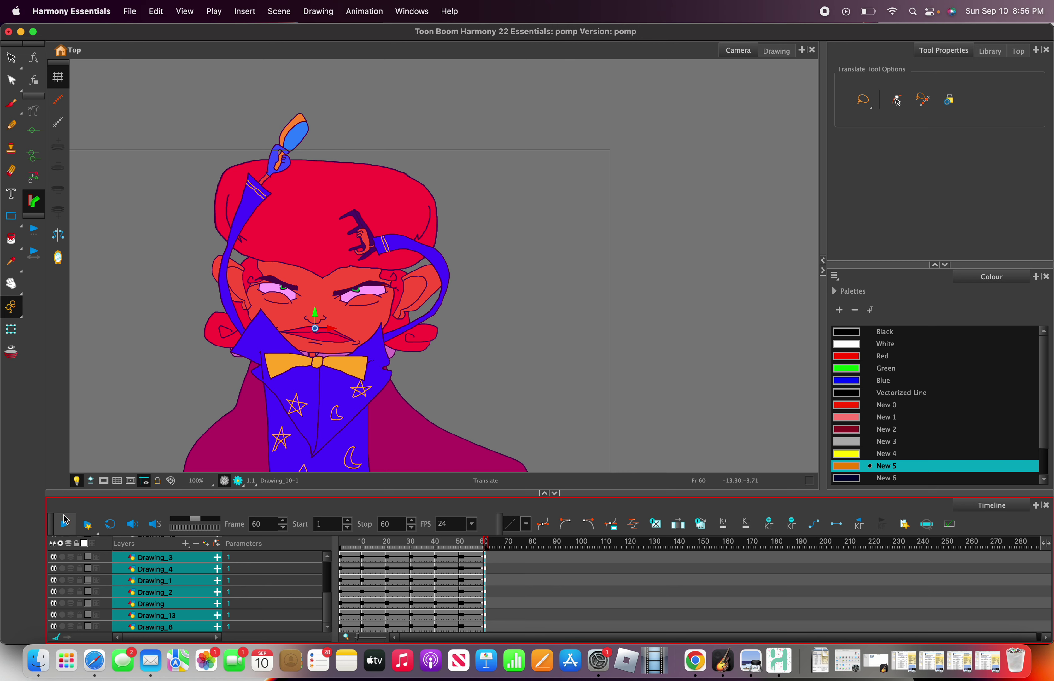
click(65, 522)
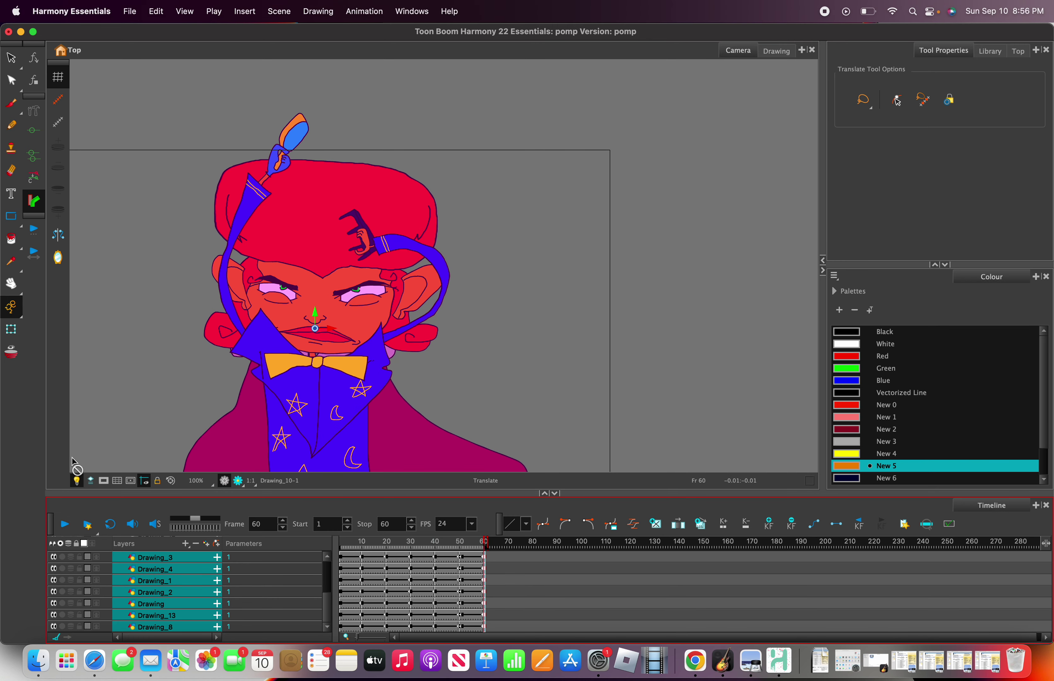
scroll(244, 379, down, 5)
scroll(191, 374, up, 4)
scroll(245, 387, down, 2)
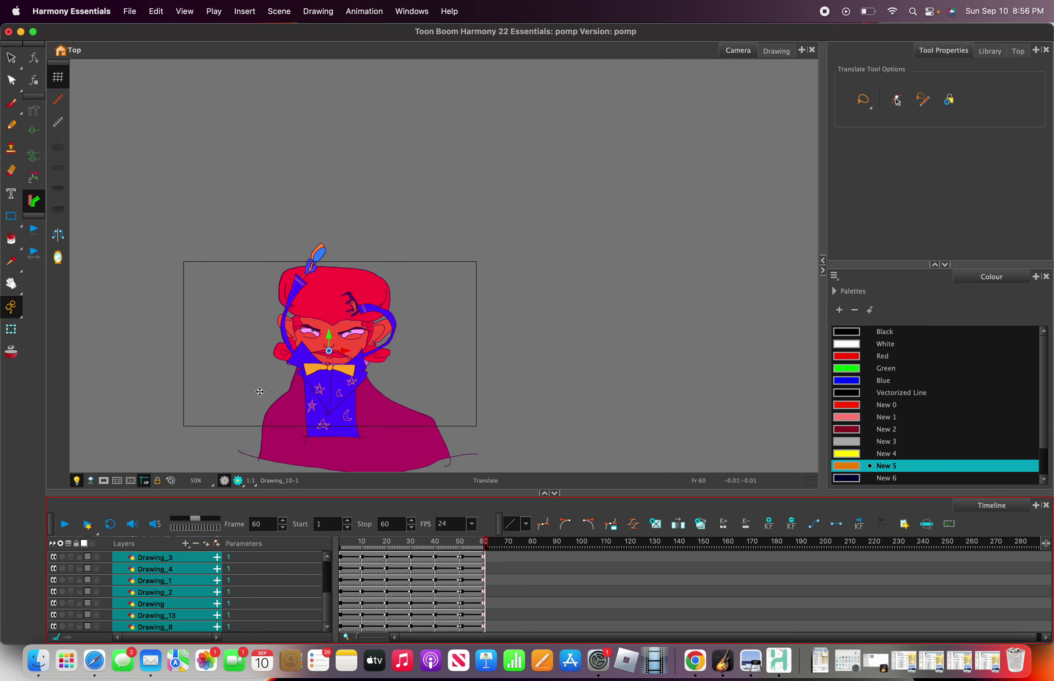
scroll(298, 389, up, 3)
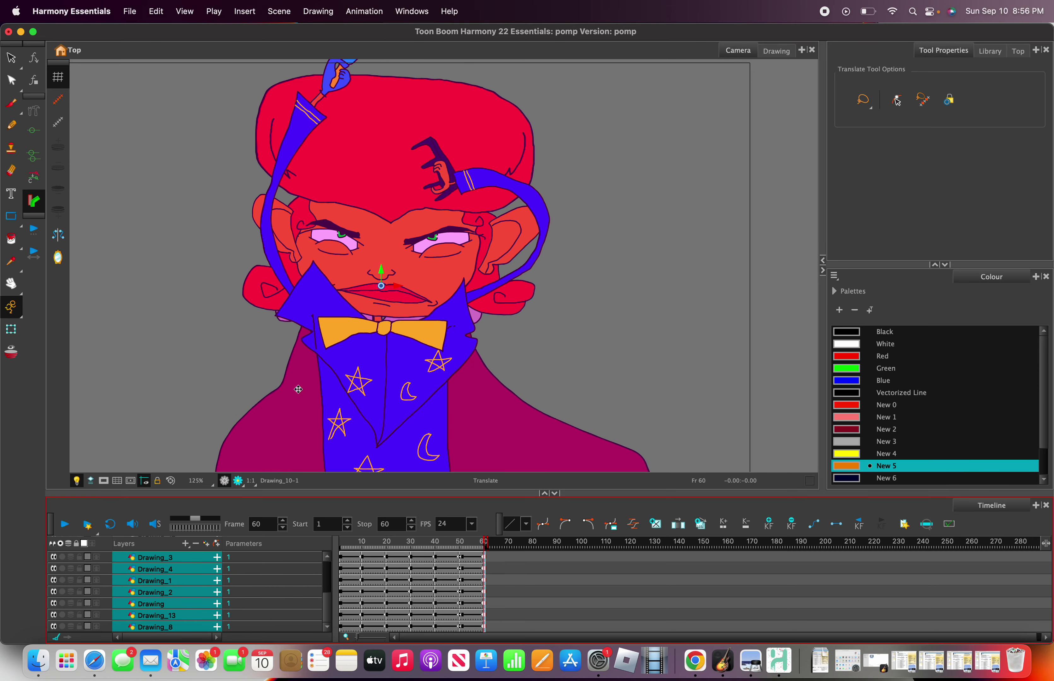
click(67, 525)
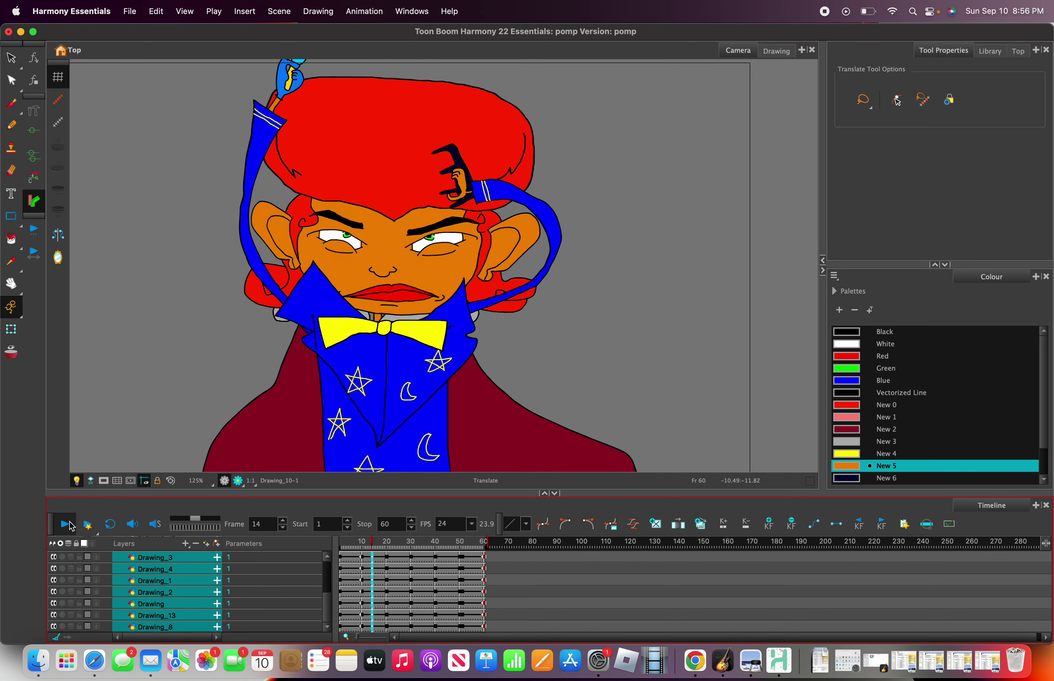
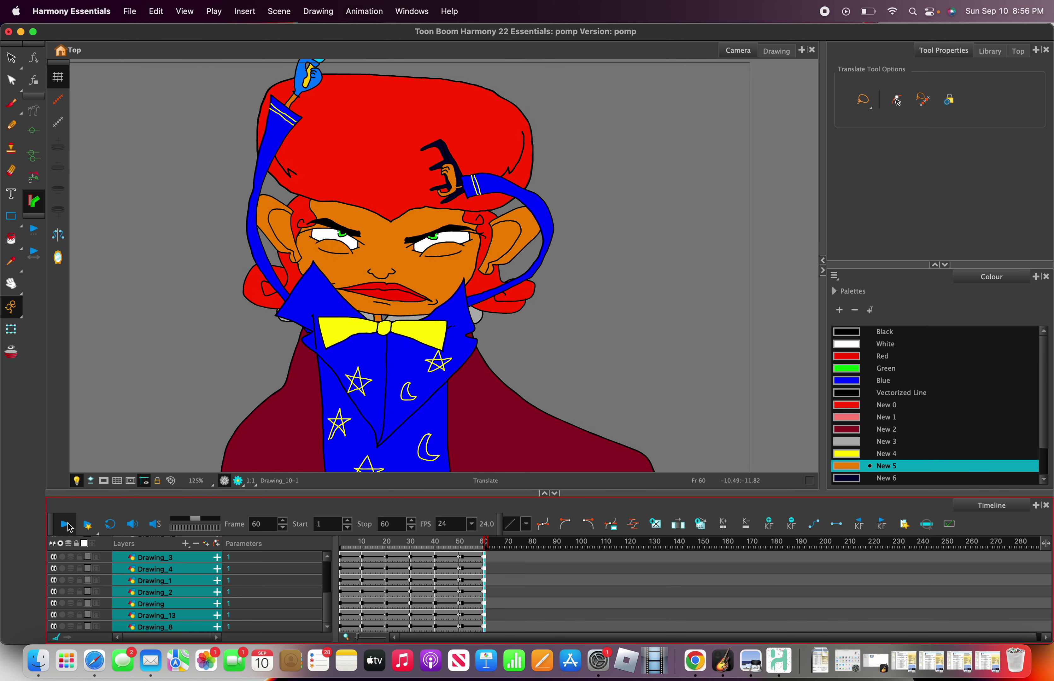
drag(349, 544, 334, 527)
click(362, 546)
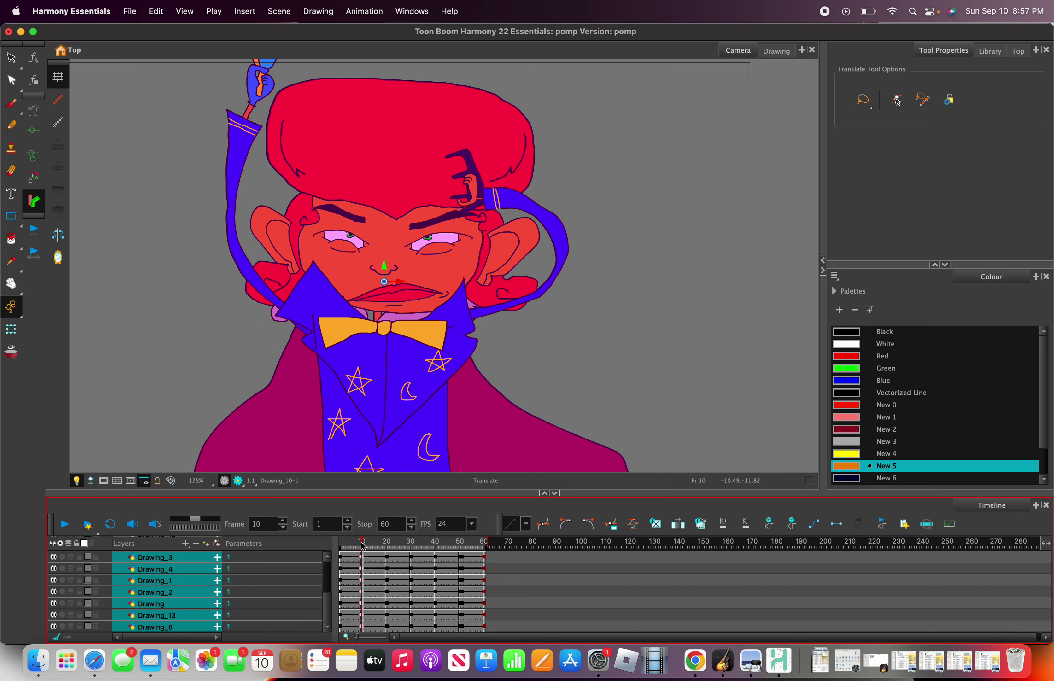
At frame 10, select the eyes layer and enlarge the eyes slightly on the face with the Scale tool.
scroll(350, 284, up, 3)
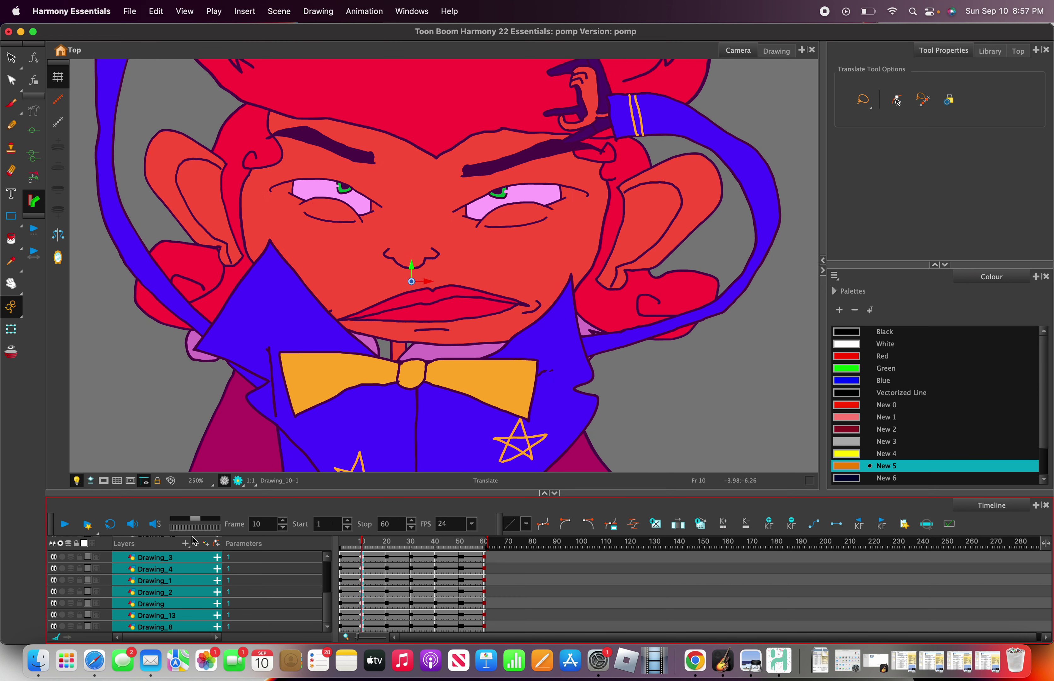
scroll(178, 576, up, 3)
click(176, 570)
scroll(175, 564, up, 1)
click(175, 565)
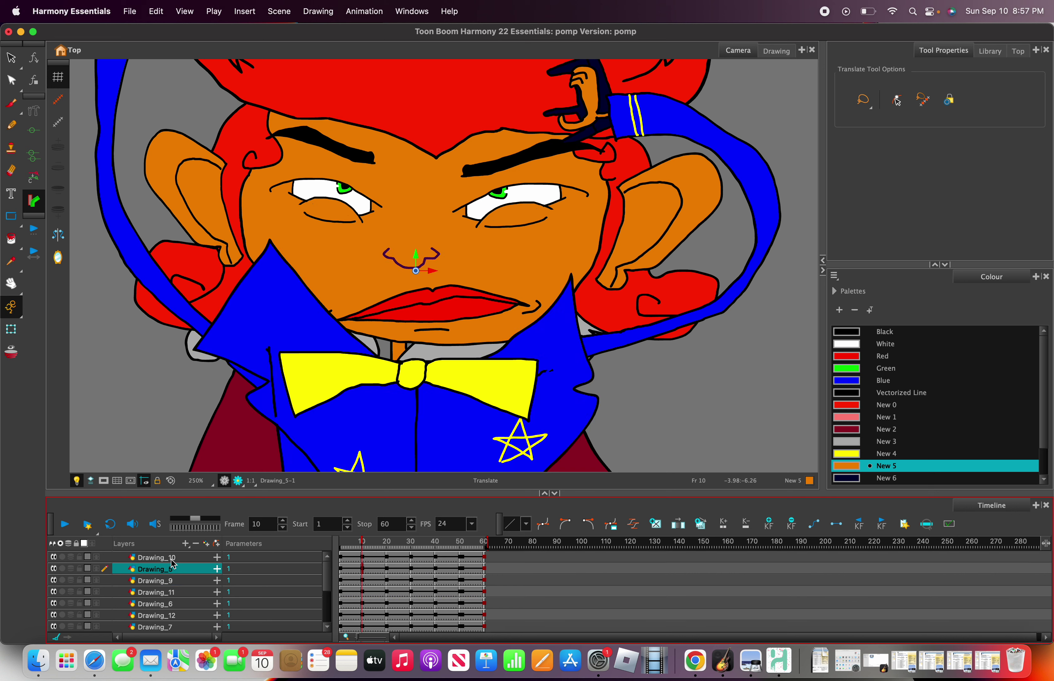
click(173, 557)
click(177, 594)
click(178, 581)
scroll(177, 584, down, 2)
click(178, 584)
click(182, 592)
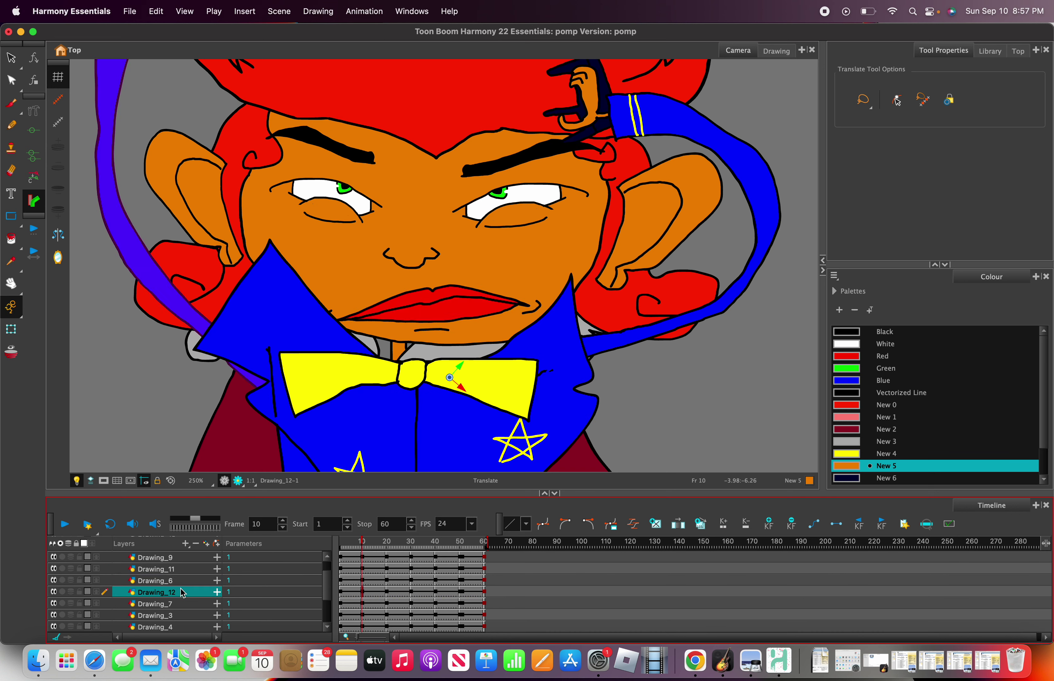
click(194, 608)
click(194, 616)
scroll(299, 172, up, 2)
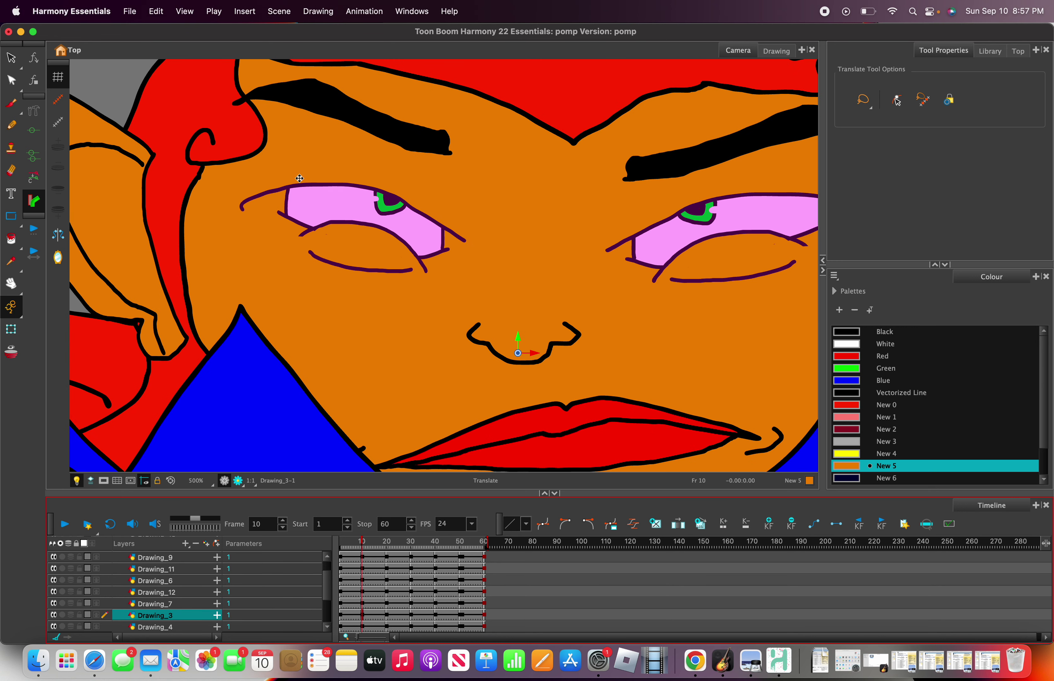
right_click(298, 183)
mouse_move(376, 209)
click(476, 251)
scroll(271, 140, down, 2)
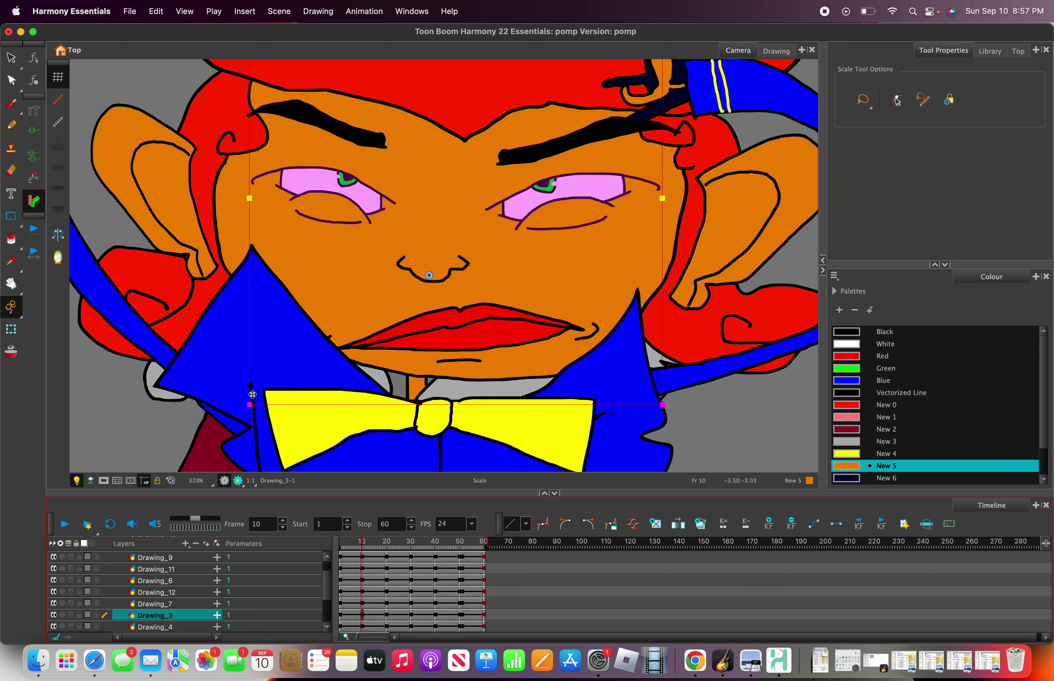
drag(248, 407, 213, 425)
drag(212, 425, 221, 423)
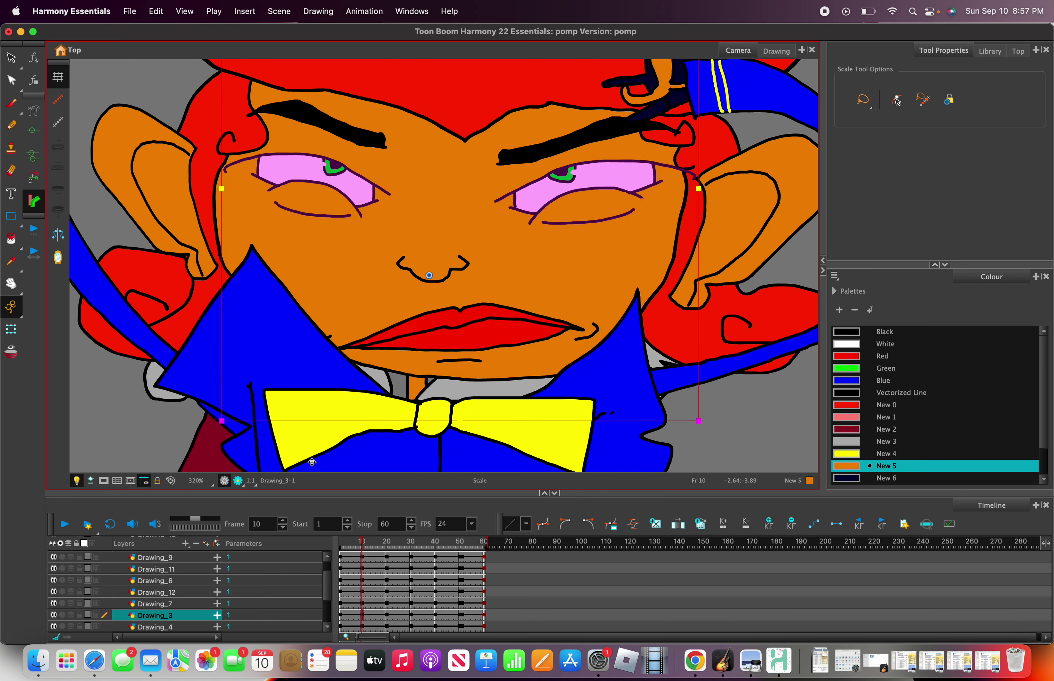
Play the animation from frame 1 several times to check the enlarged eyes in motion.
mouse_move(363, 543)
mouse_down()
mouse_move(338, 538)
mouse_move(403, 537)
mouse_move(292, 525)
mouse_up()
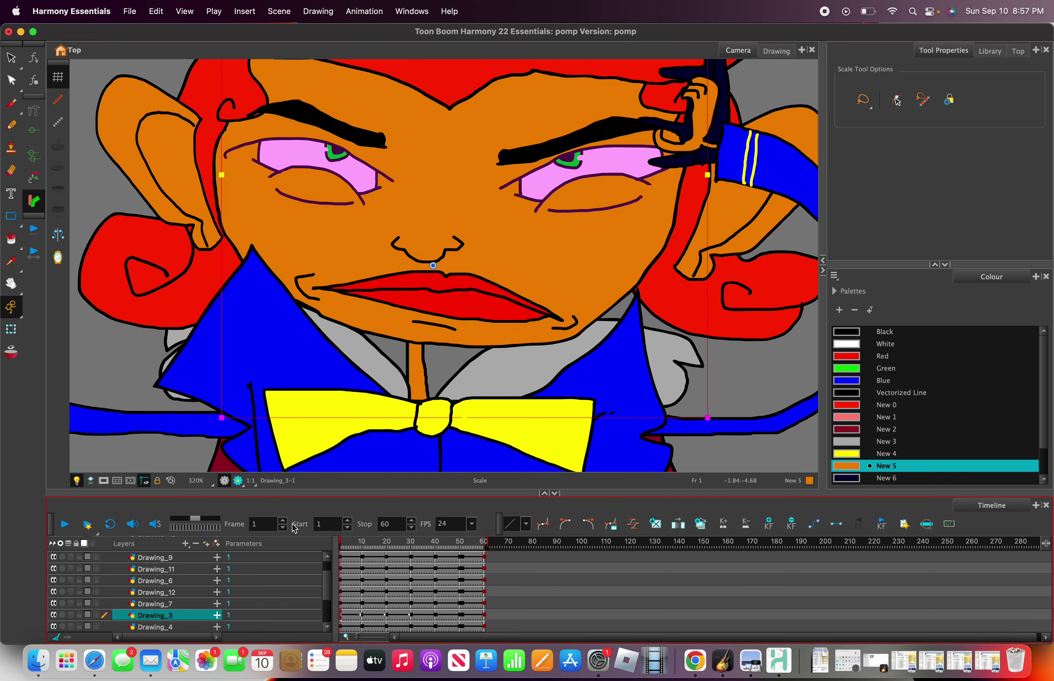
click(76, 524)
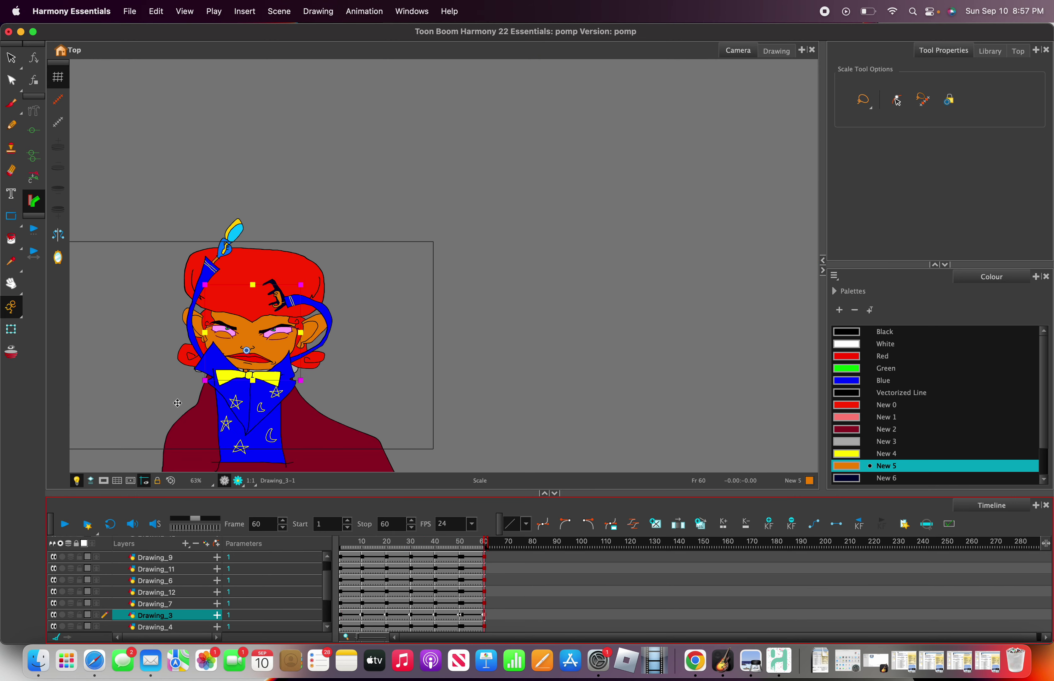
scroll(178, 403, down, 5)
scroll(177, 413, up, 6)
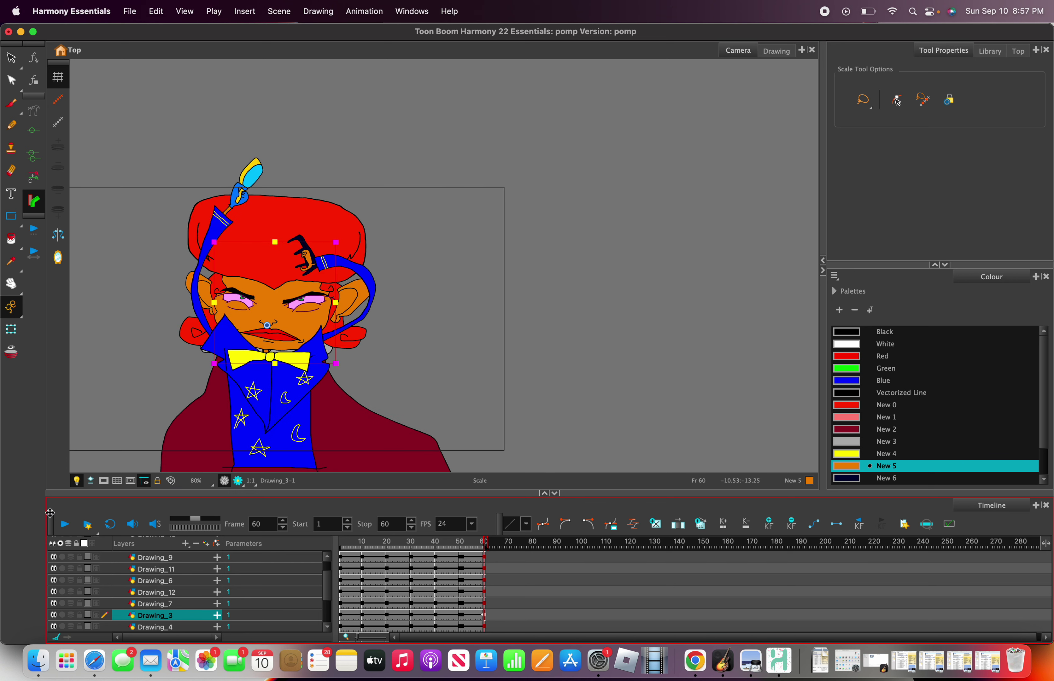
click(64, 526)
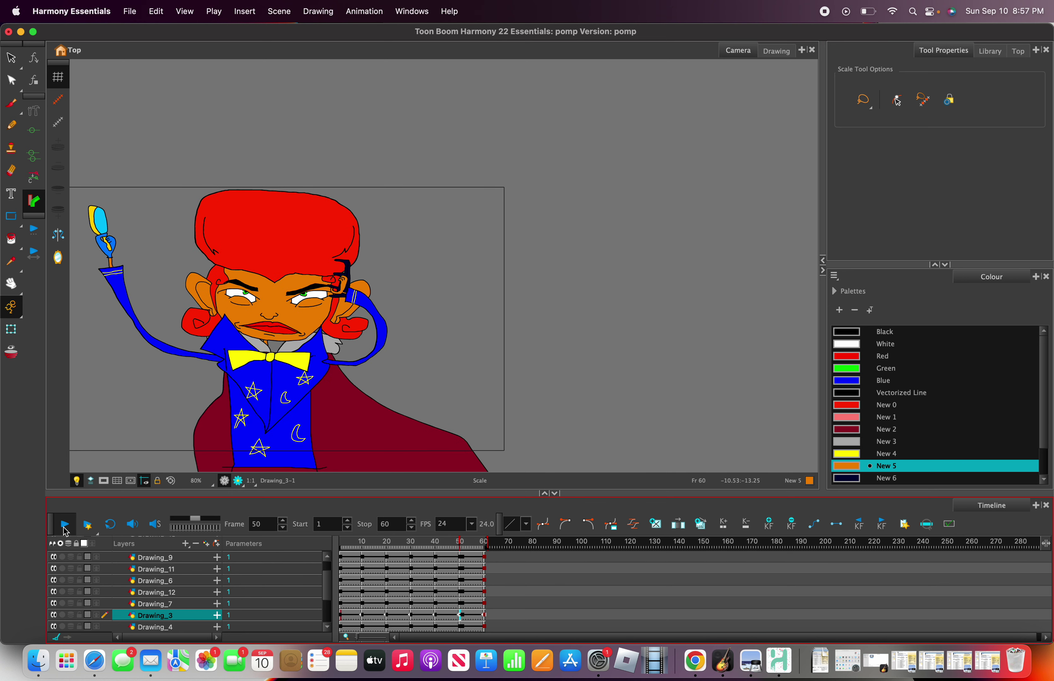
click(65, 526)
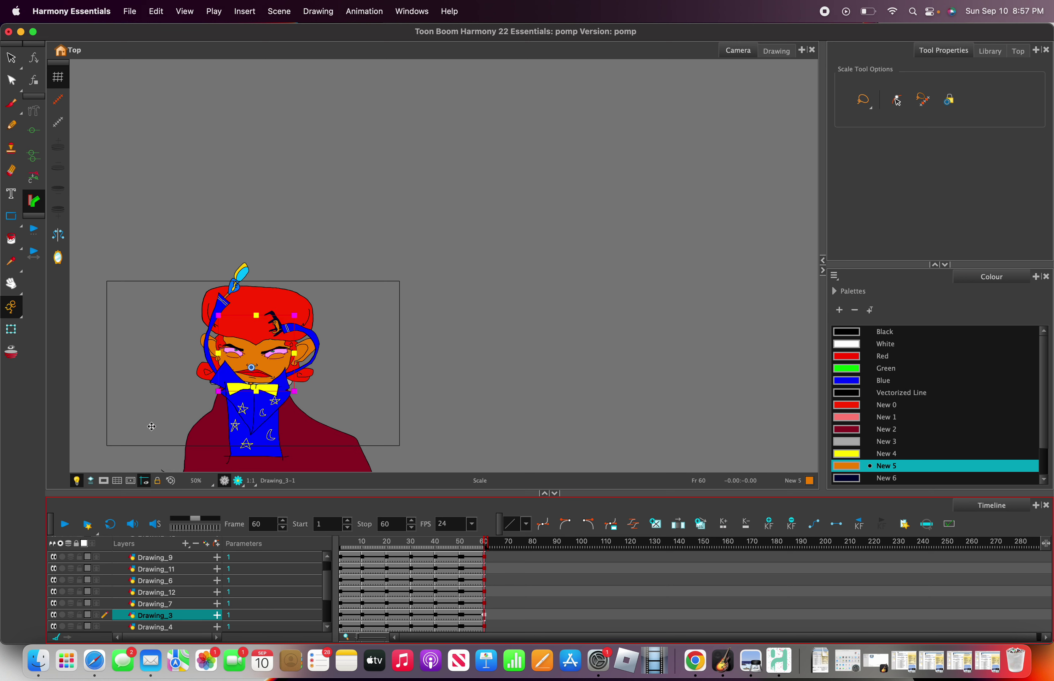
At frame 40, scale the big red hair on top of the head down slightly.
click(377, 550)
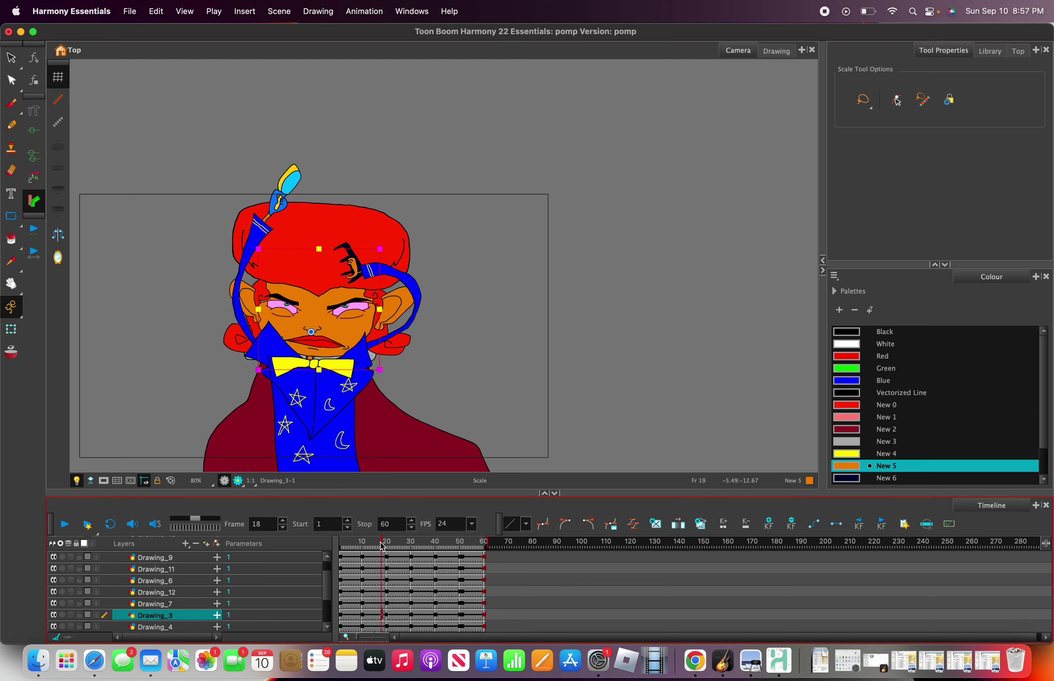
drag(361, 555, 437, 522)
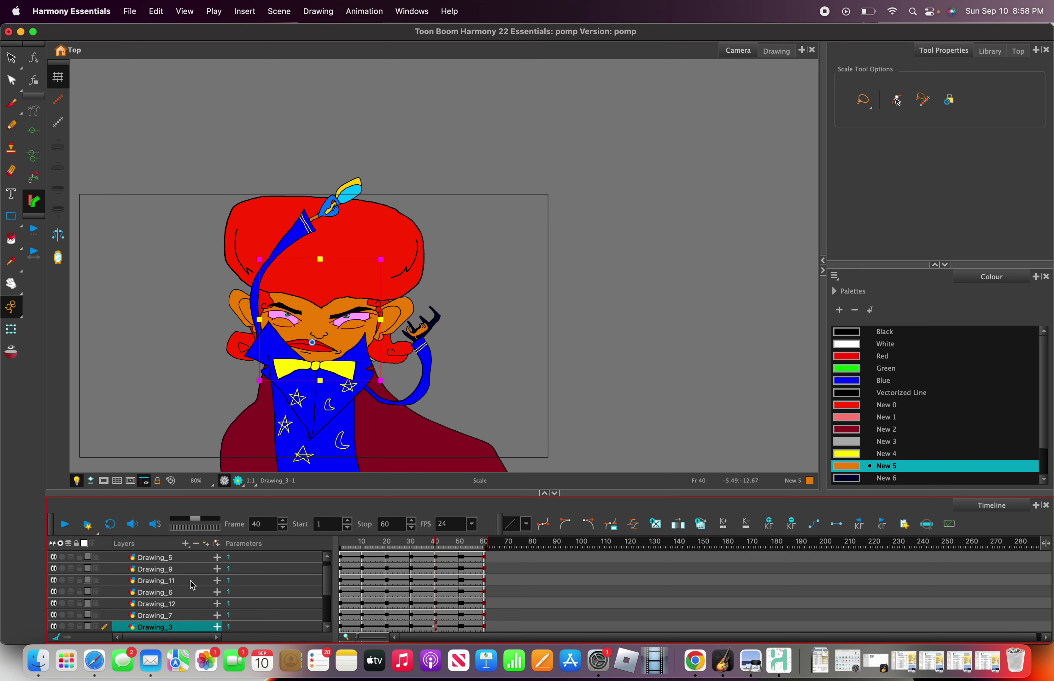
scroll(187, 585, down, 3)
click(187, 592)
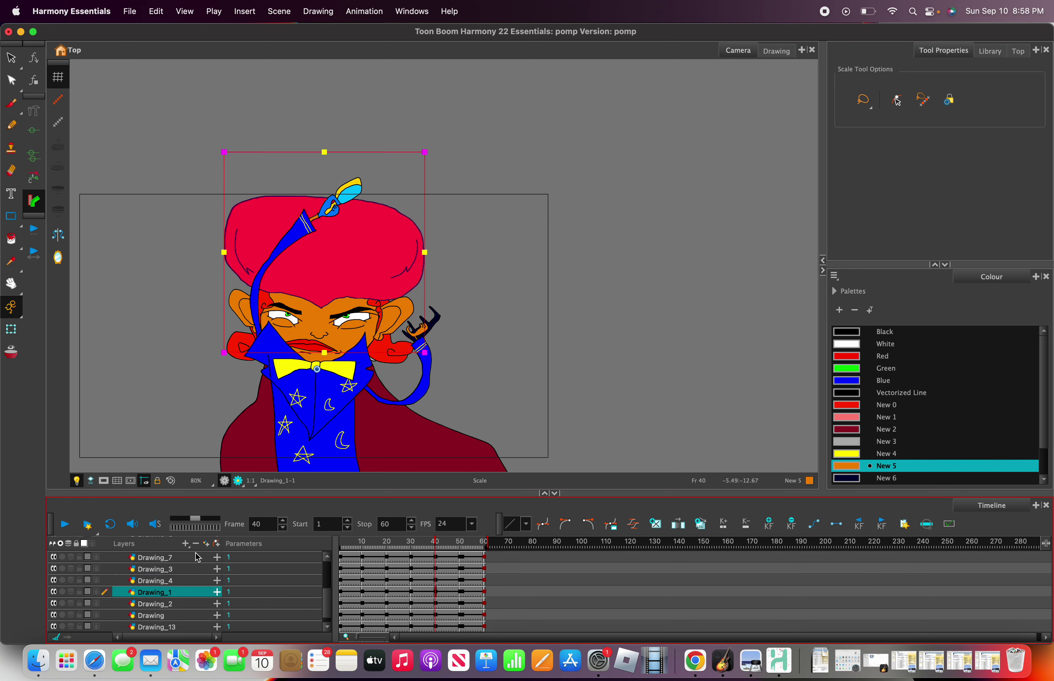
drag(225, 153, 230, 160)
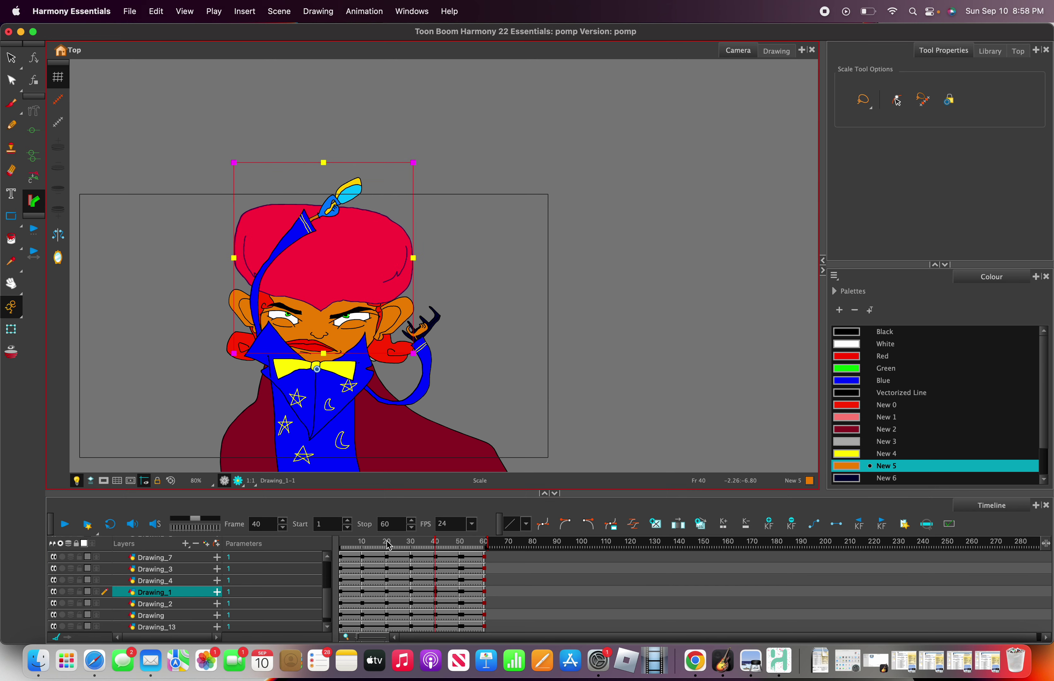
Play the 60-frame animation repeatedly to check how the reduced hair moves between the poses.
drag(389, 547, 336, 540)
click(65, 525)
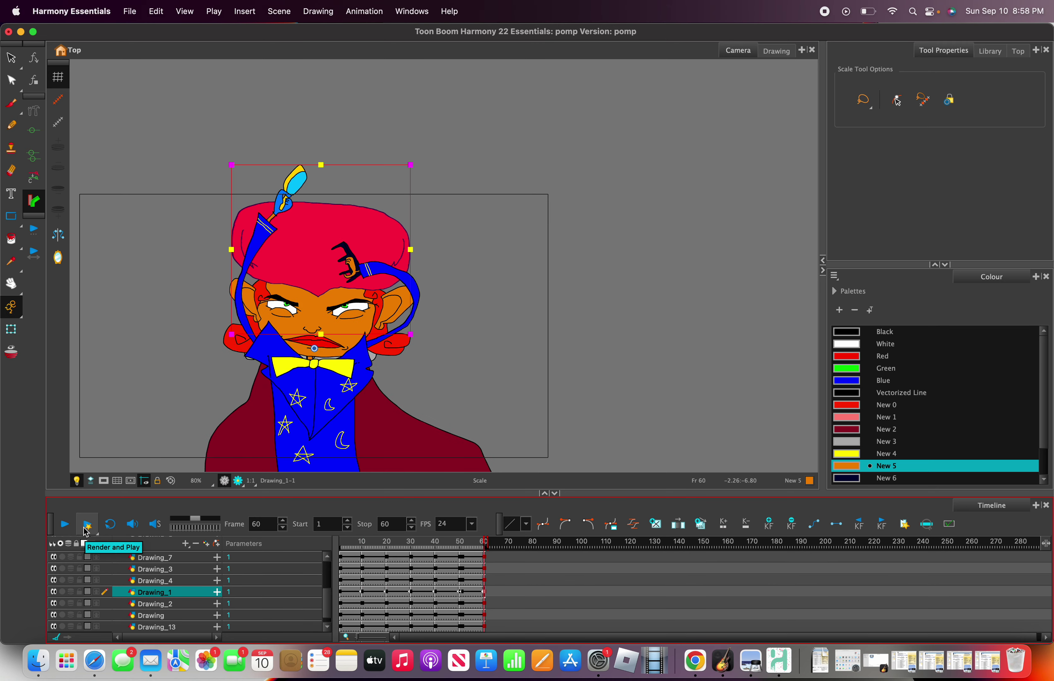
click(70, 527)
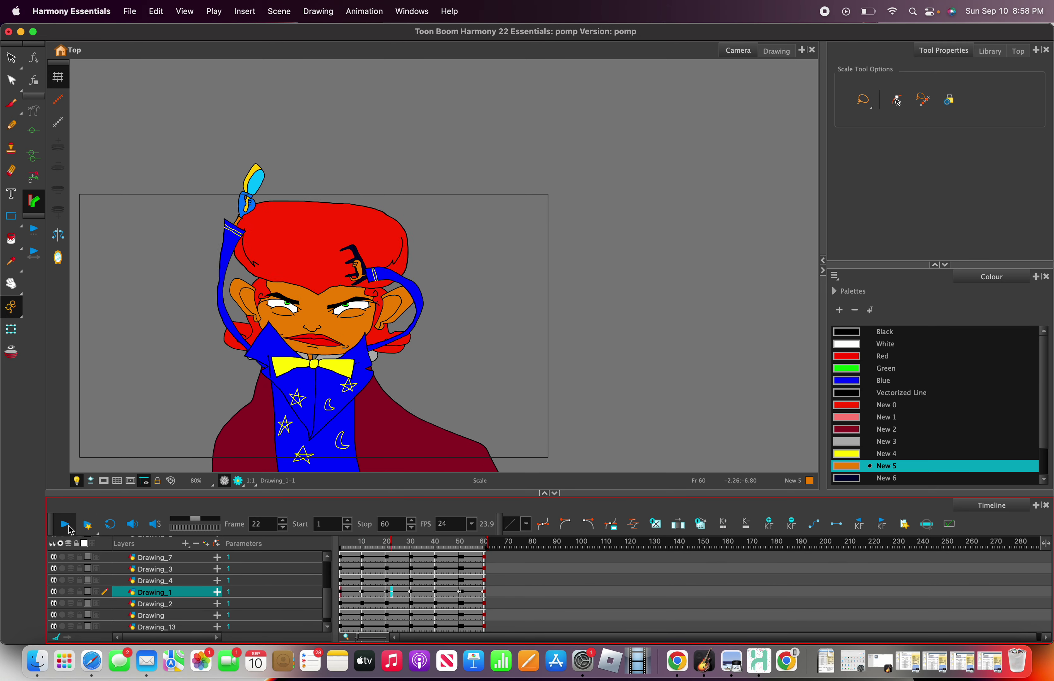
click(69, 526)
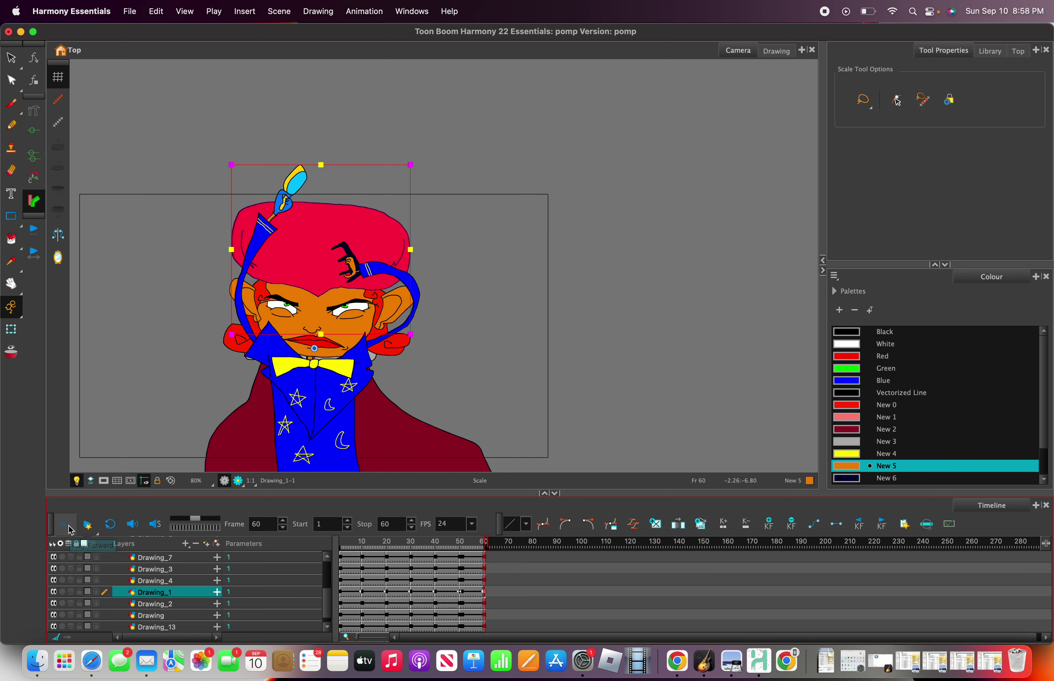
click(68, 526)
scroll(332, 418, down, 4)
scroll(298, 430, up, 2)
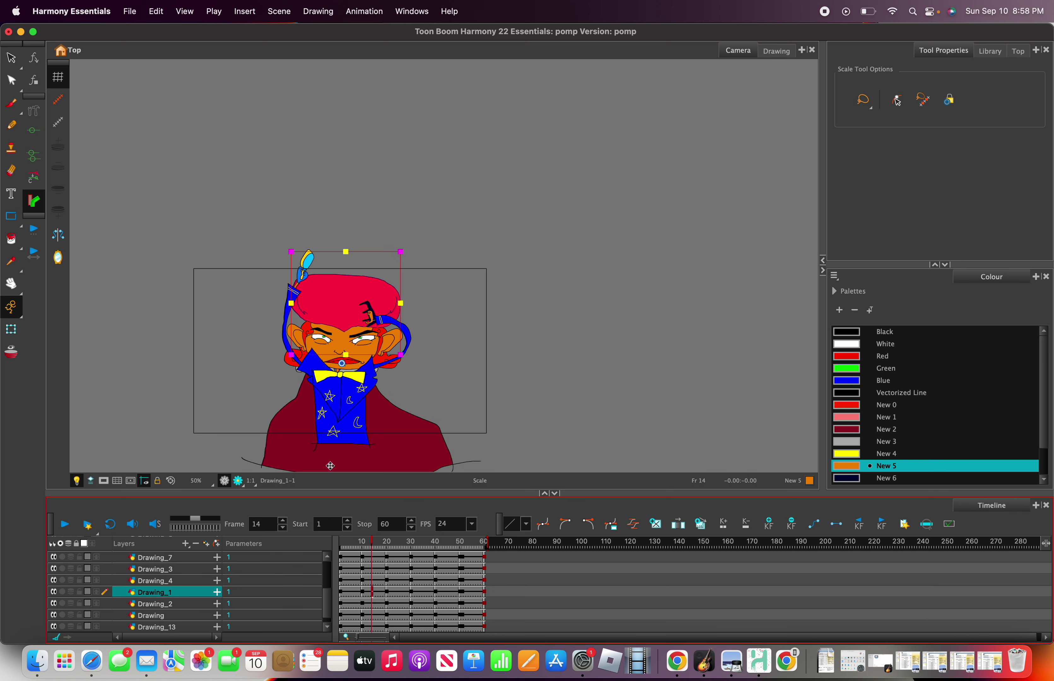
Return to frame 1 and add a new drawing layer directly above the top hair layer.
drag(366, 539, 309, 538)
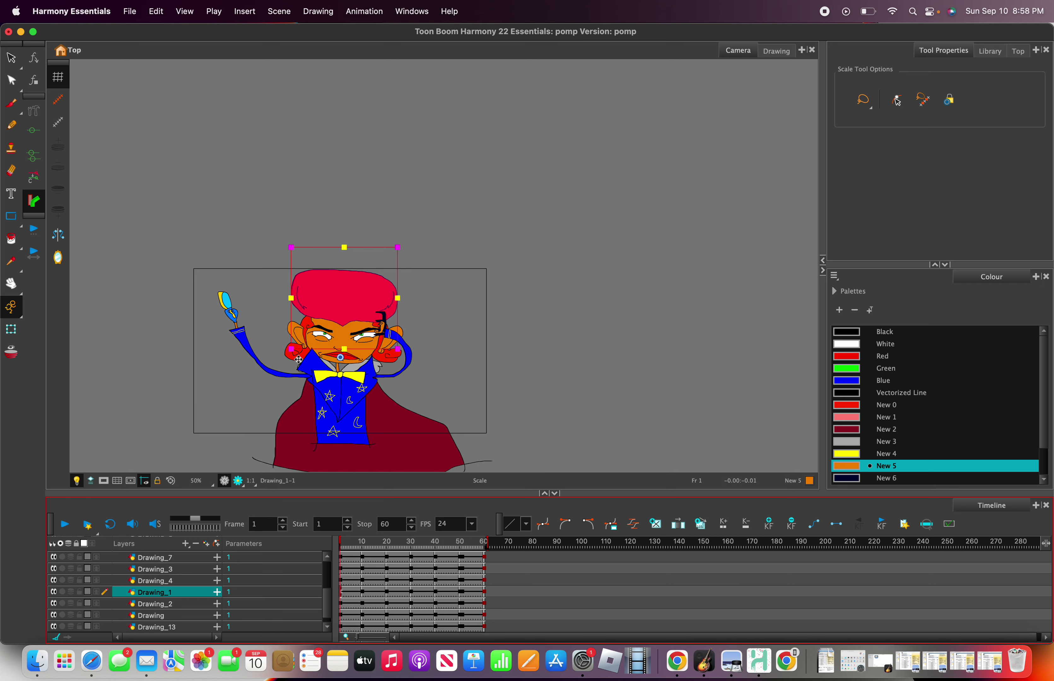
scroll(298, 360, down, 1)
scroll(298, 360, up, 5)
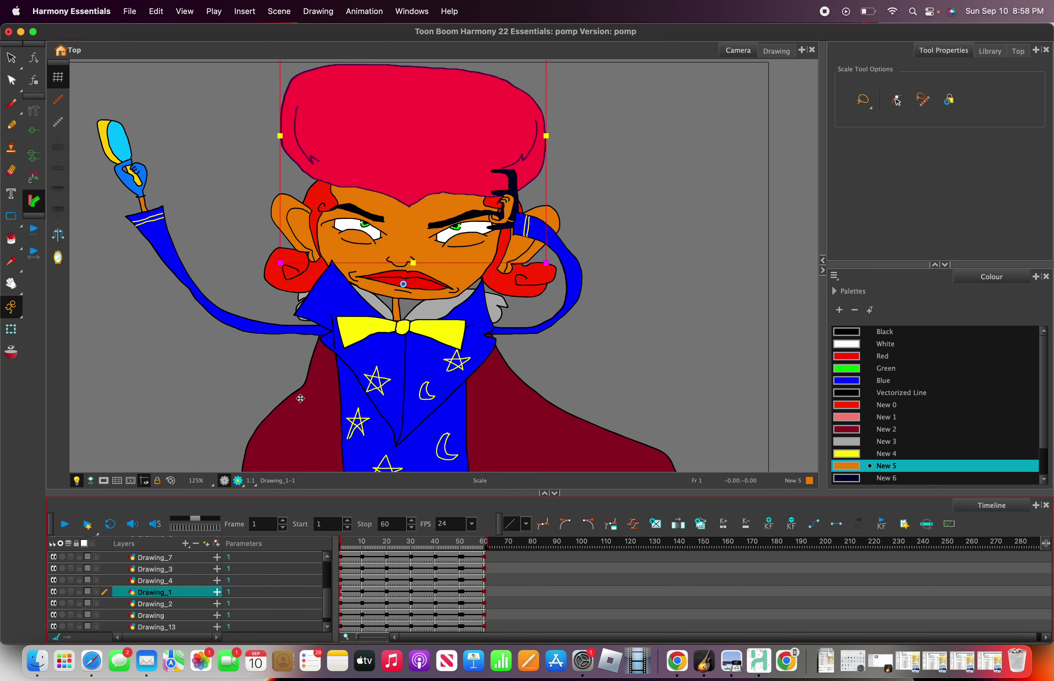
click(184, 545)
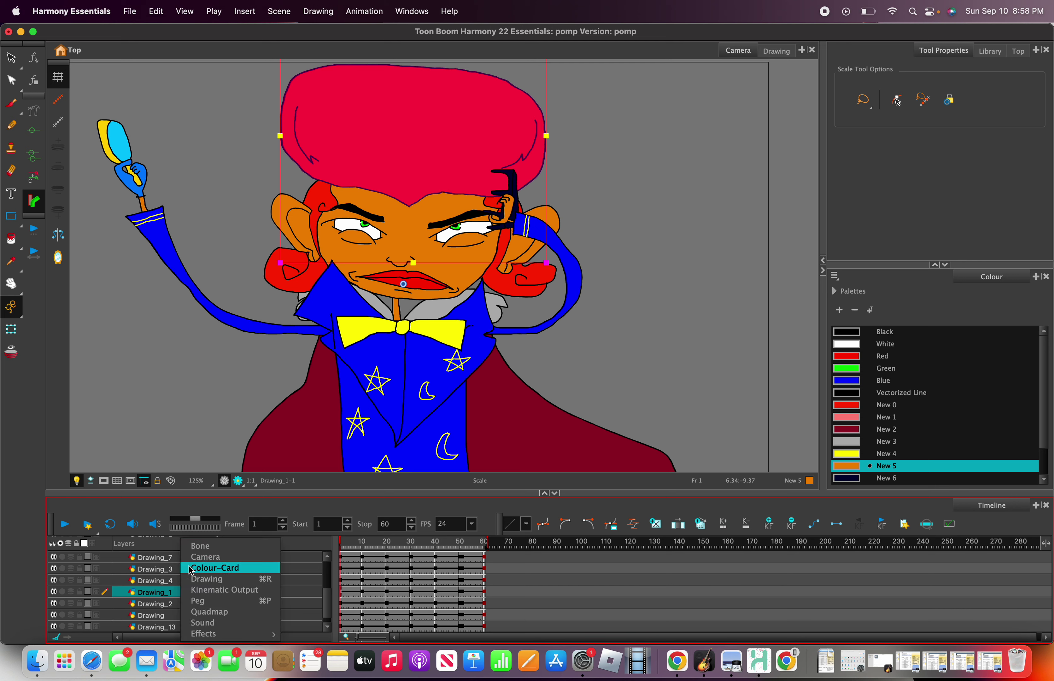
click(239, 577)
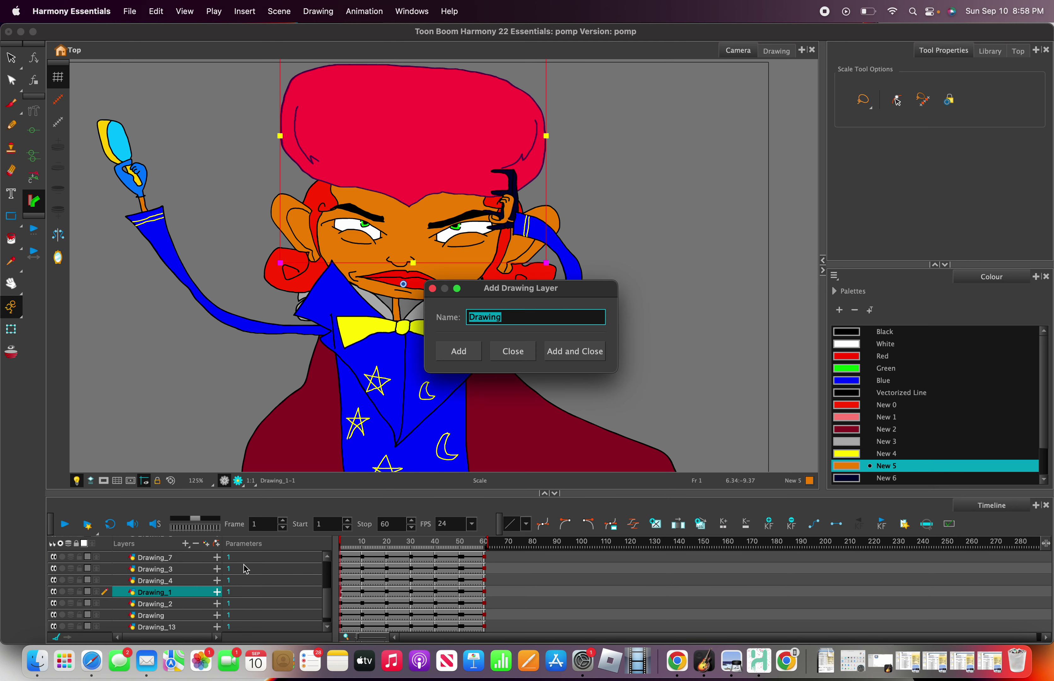
click(443, 361)
click(433, 289)
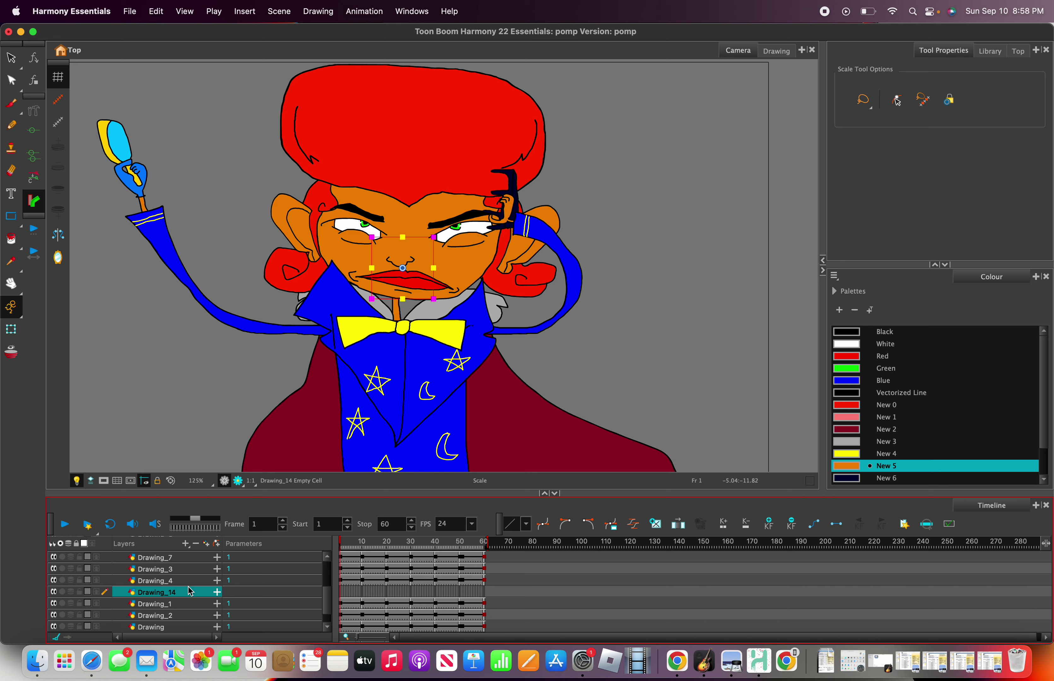
scroll(198, 598, down, 2)
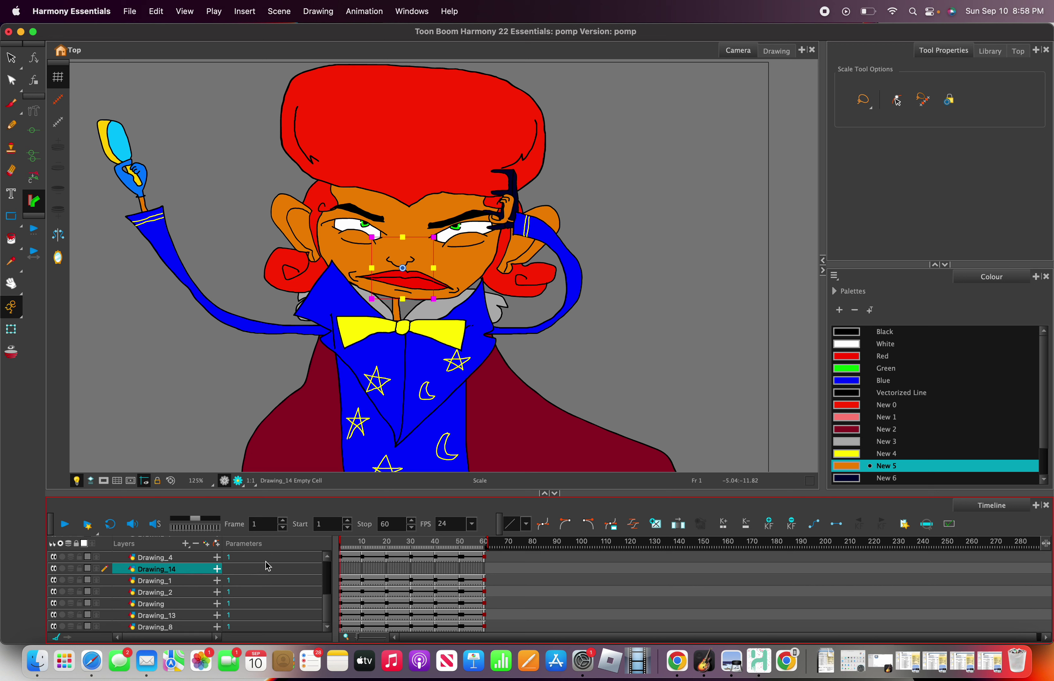
click(214, 12)
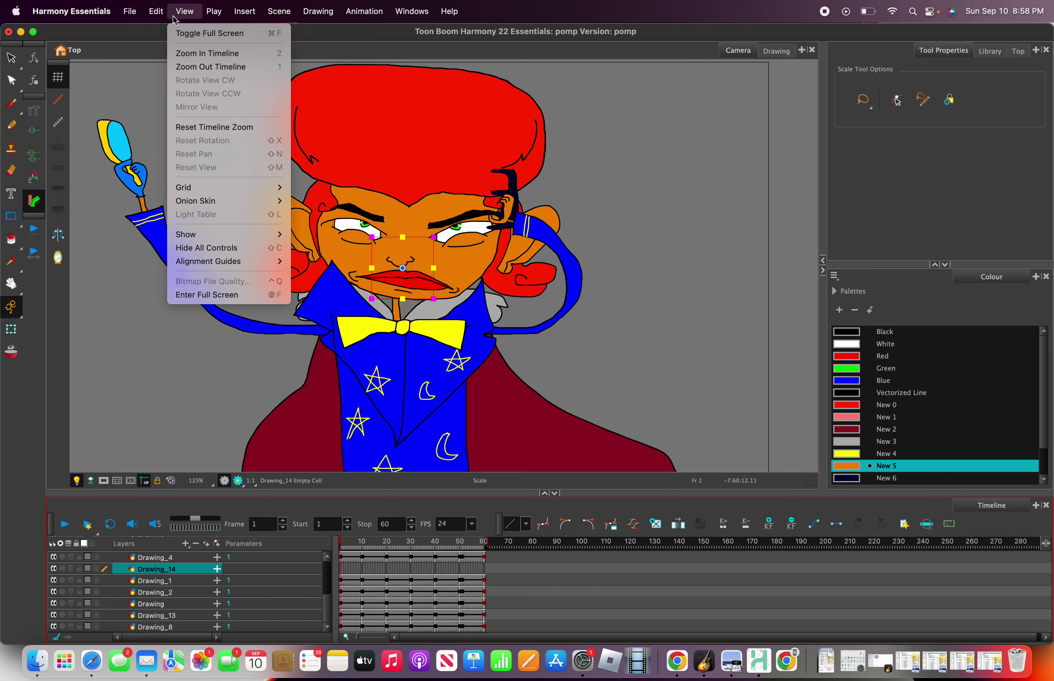
click(159, 16)
click(184, 16)
mouse_move(142, 15)
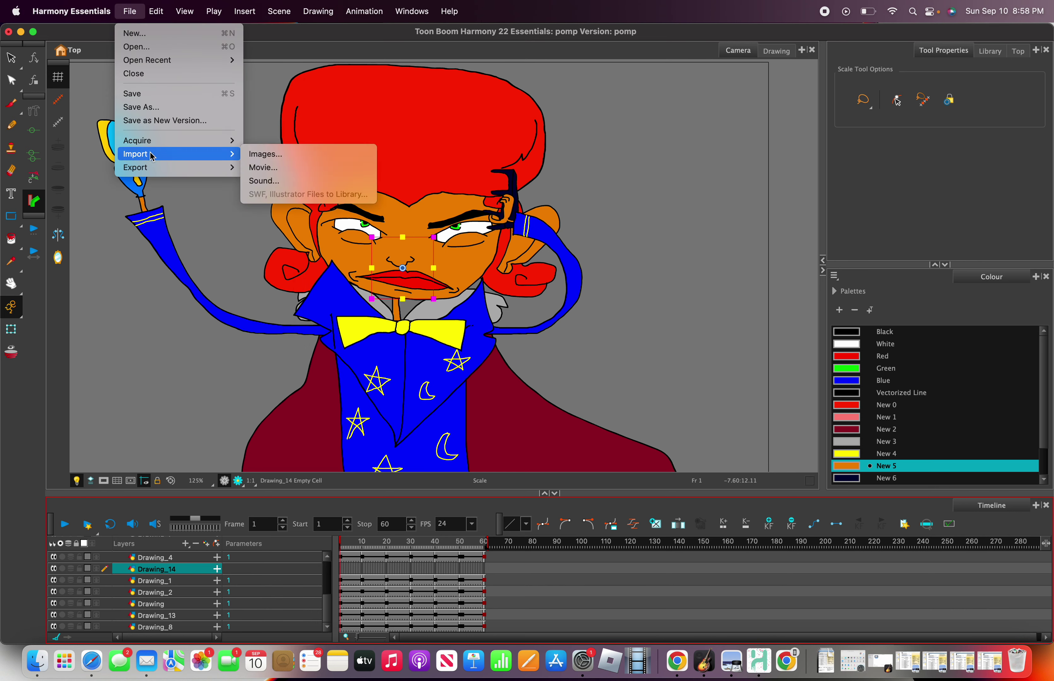
Import the navy blue starry background PNG from the Desktop as a colour-vectorized image on a new single layer named png.
click(155, 156)
click(136, 14)
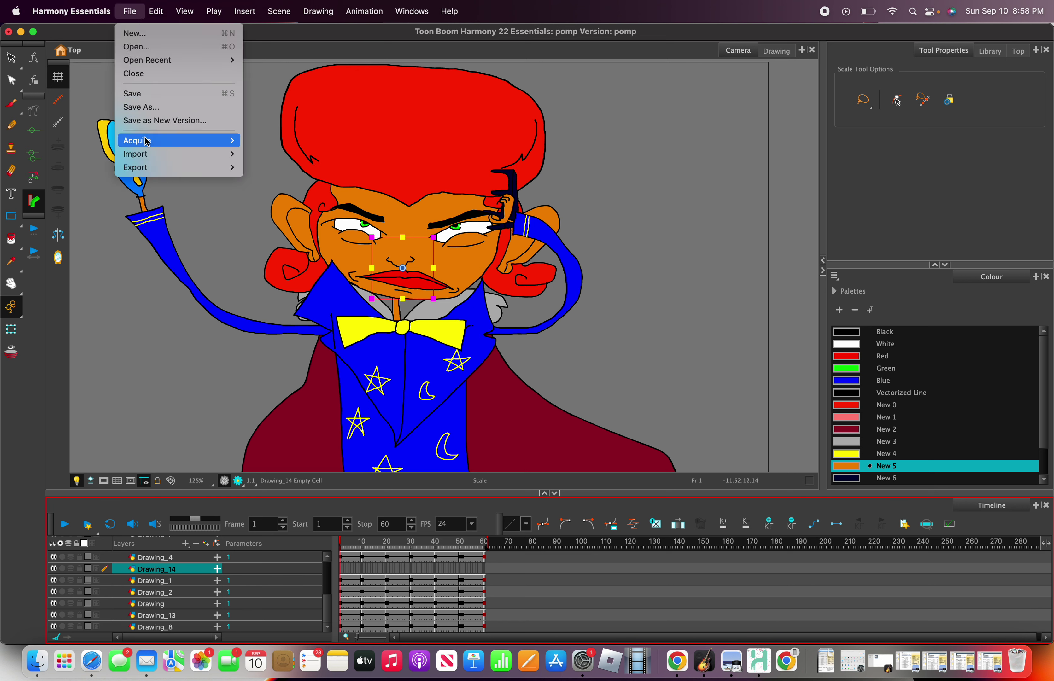
mouse_move(168, 154)
click(266, 154)
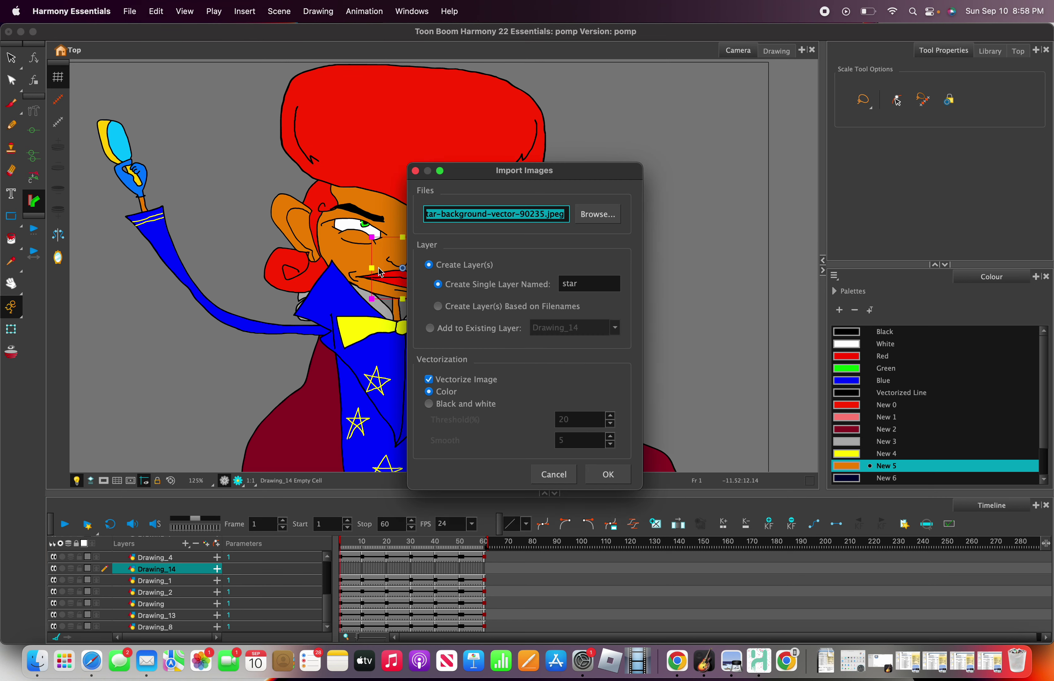
click(597, 214)
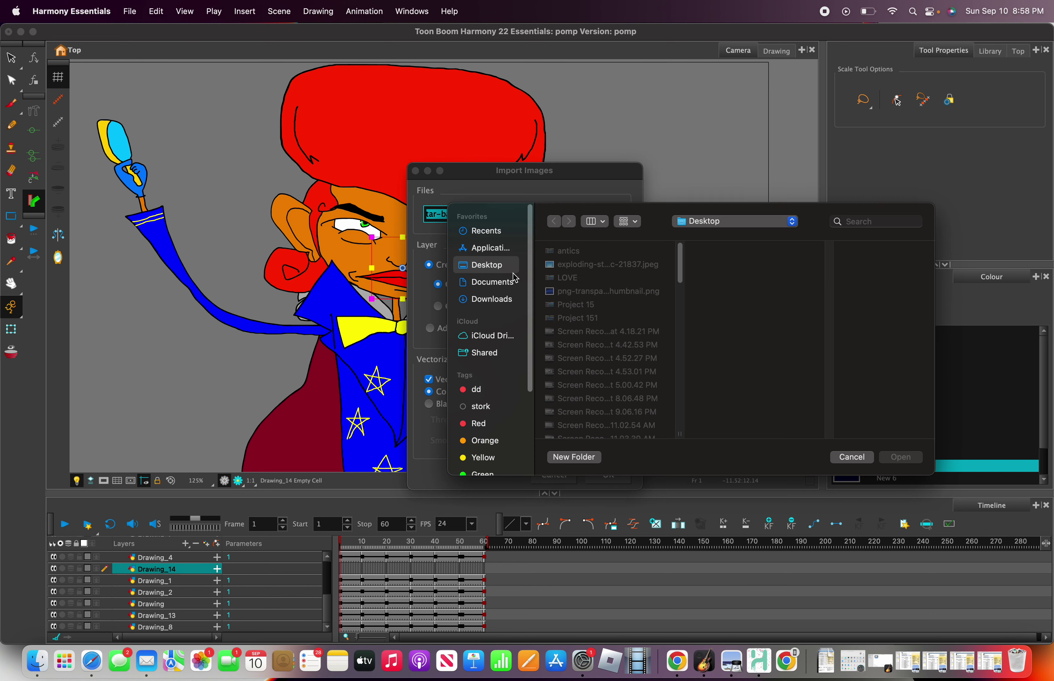
click(584, 292)
scroll(589, 306, down, 10)
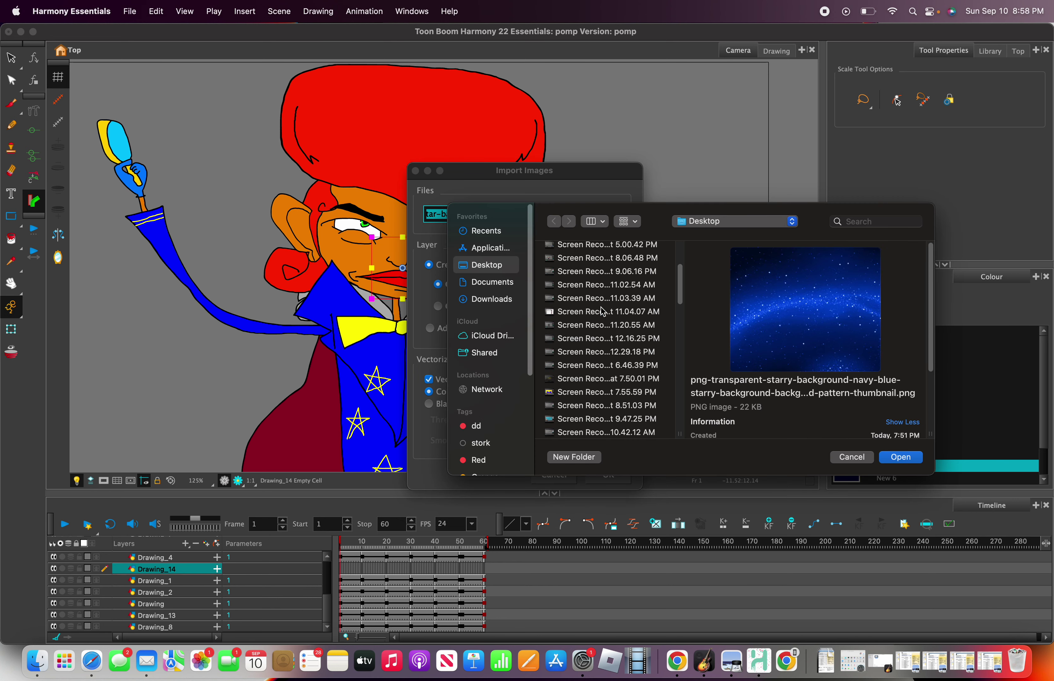
scroll(589, 310, down, 5)
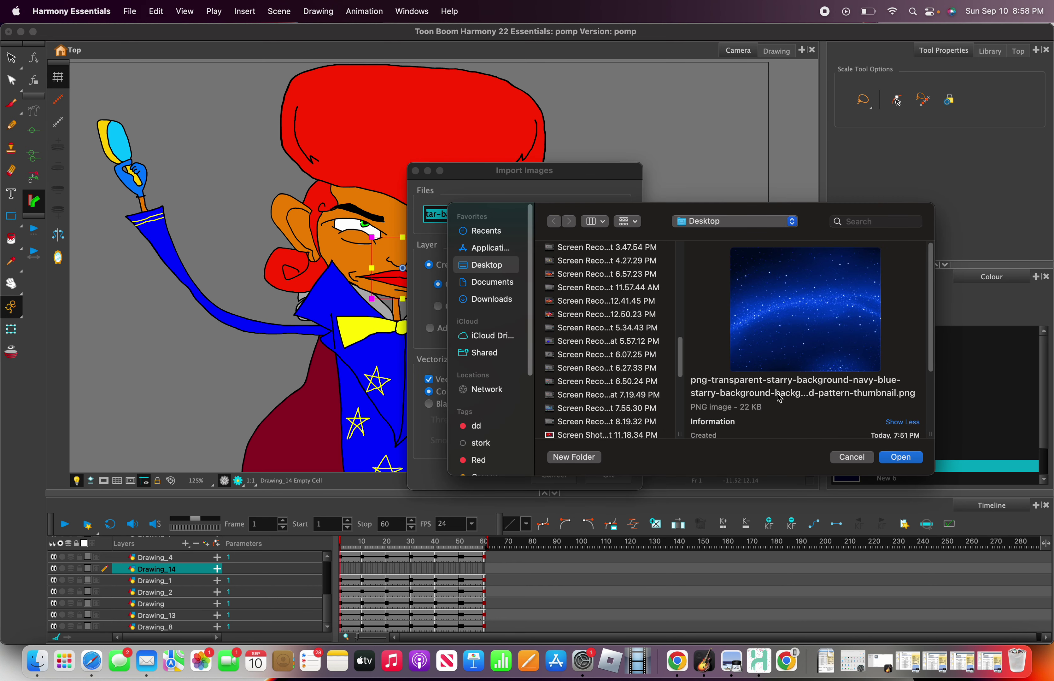
scroll(616, 364, down, 10)
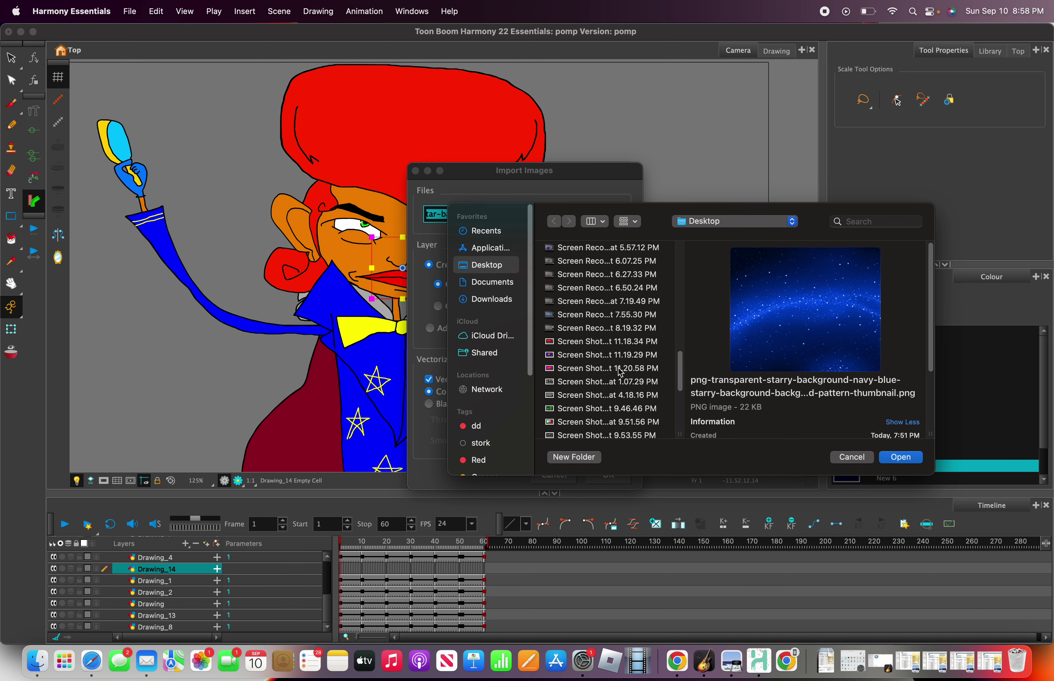
scroll(596, 324, up, 20)
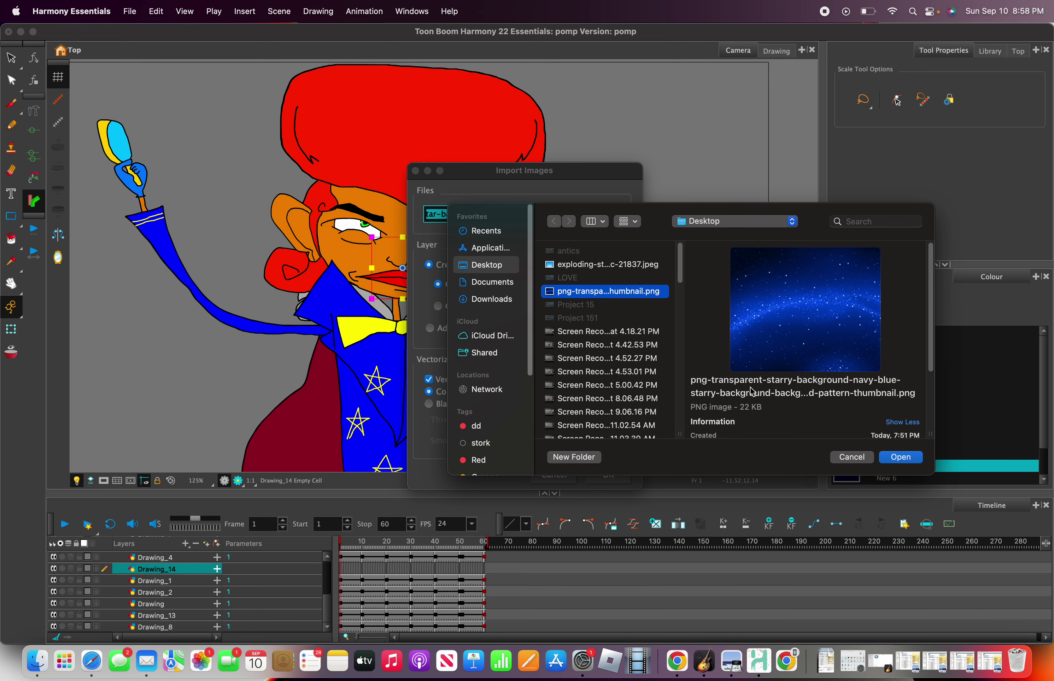
click(900, 458)
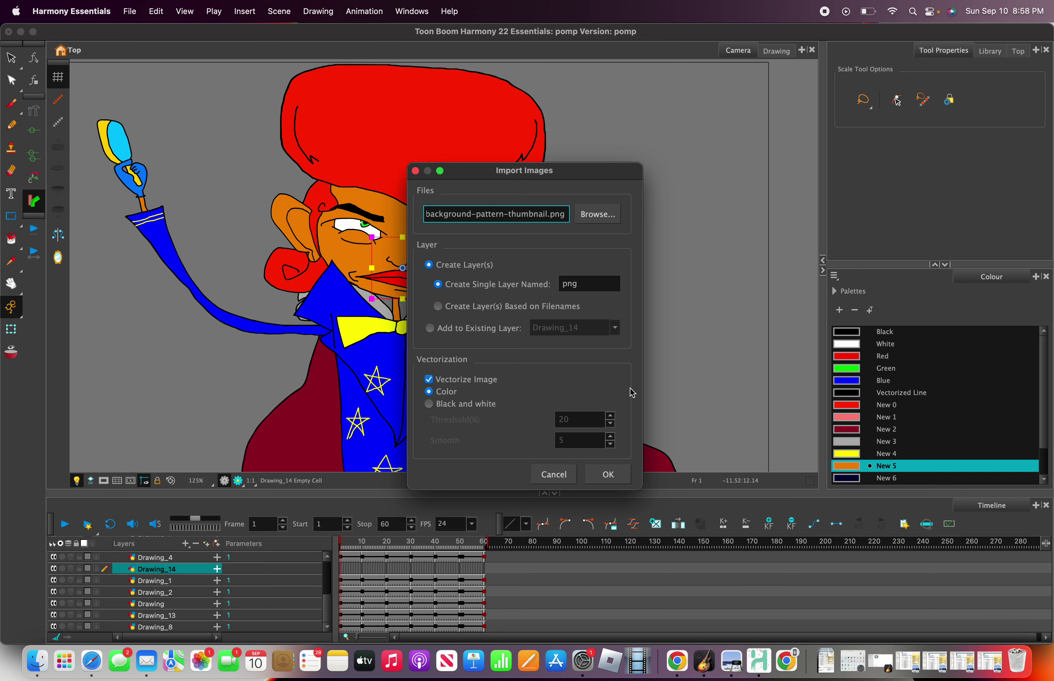
click(608, 474)
Scale up the png background layer around its centre until it covers the whole camera frame, and play back the animation.
scroll(413, 249, down, 3)
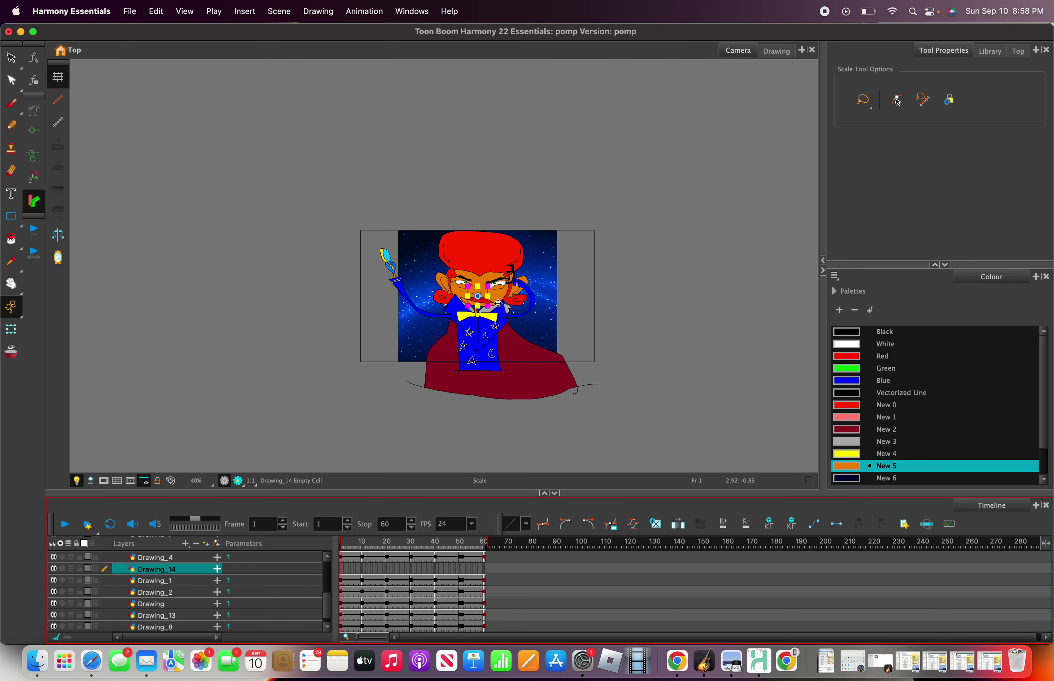
scroll(192, 589, down, 1)
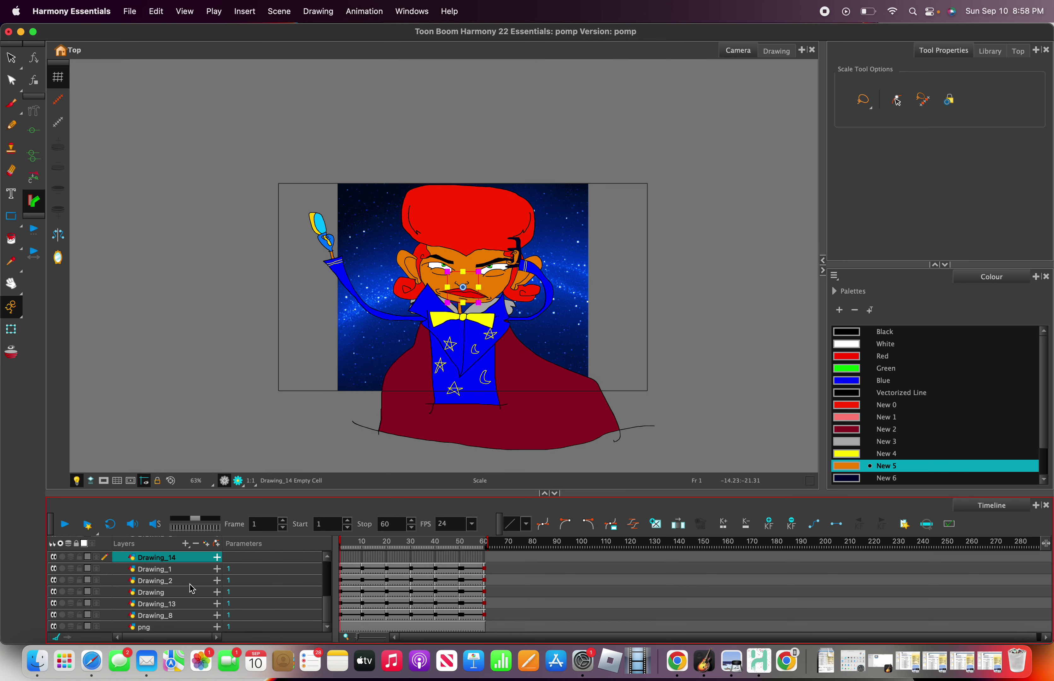
click(181, 628)
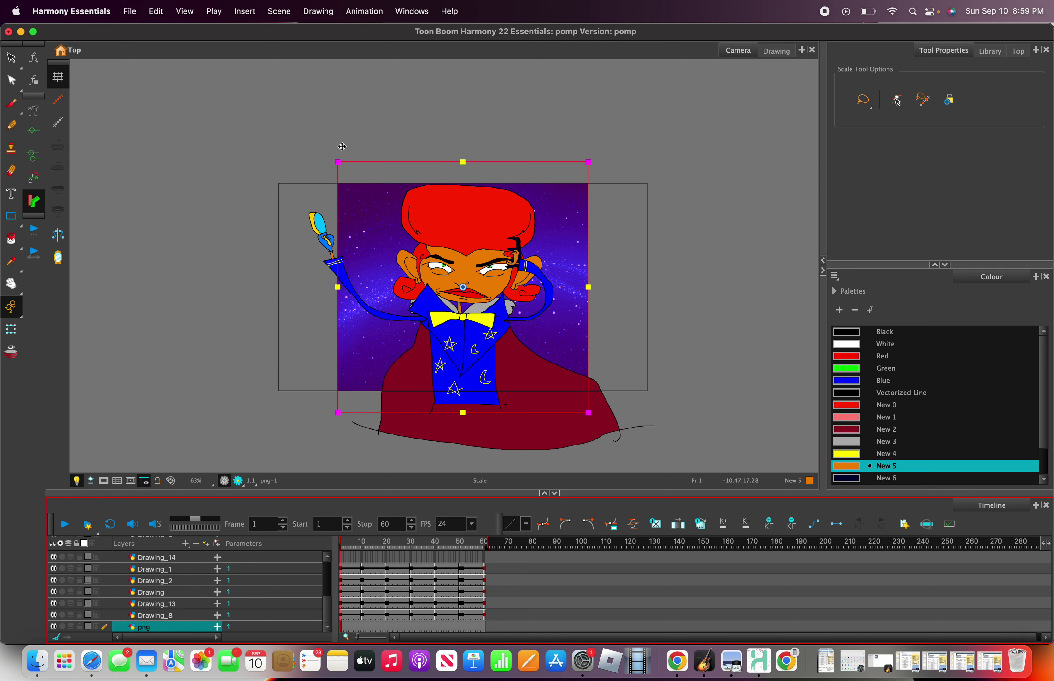
drag(339, 162, 268, 130)
mouse_move(343, 545)
mouse_down()
mouse_move(488, 562)
mouse_move(338, 552)
mouse_up()
click(199, 419)
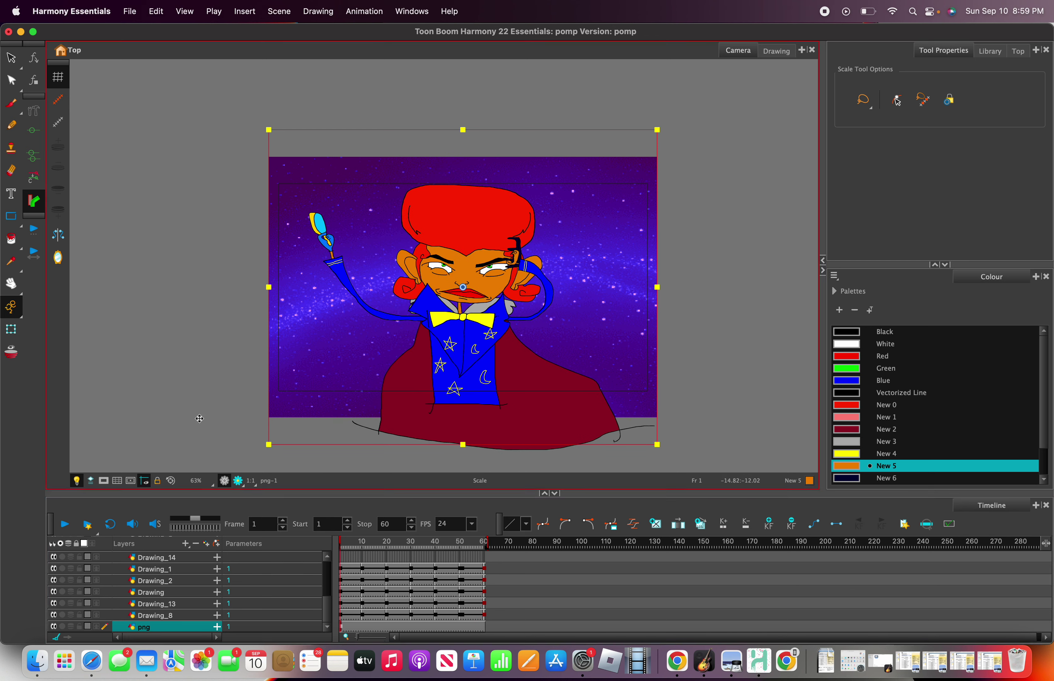
click(71, 527)
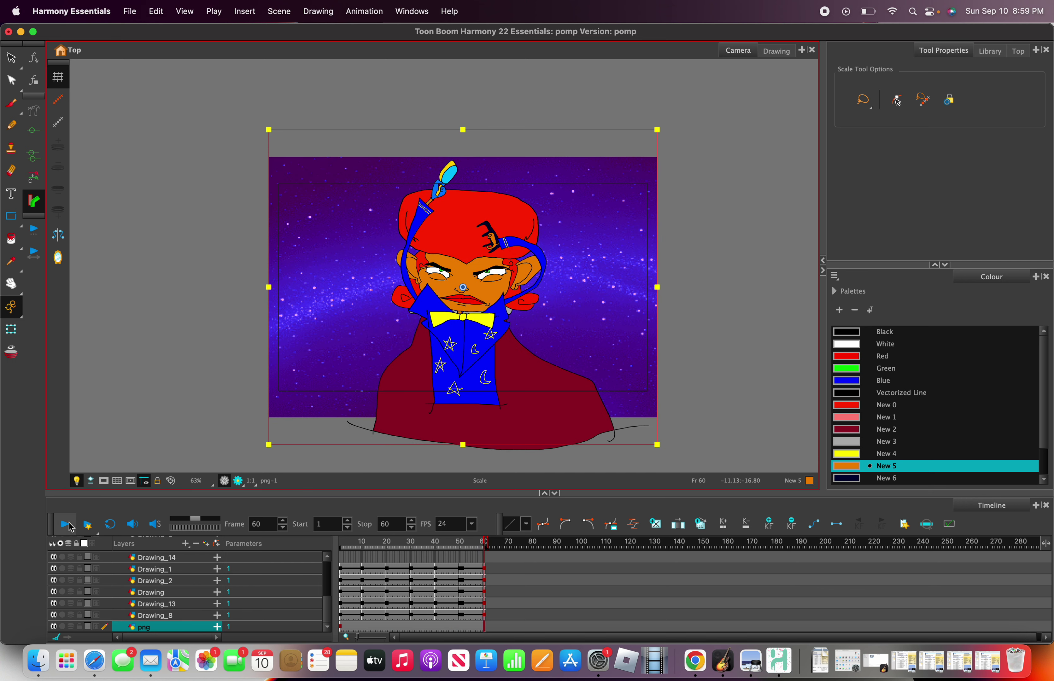
click(71, 527)
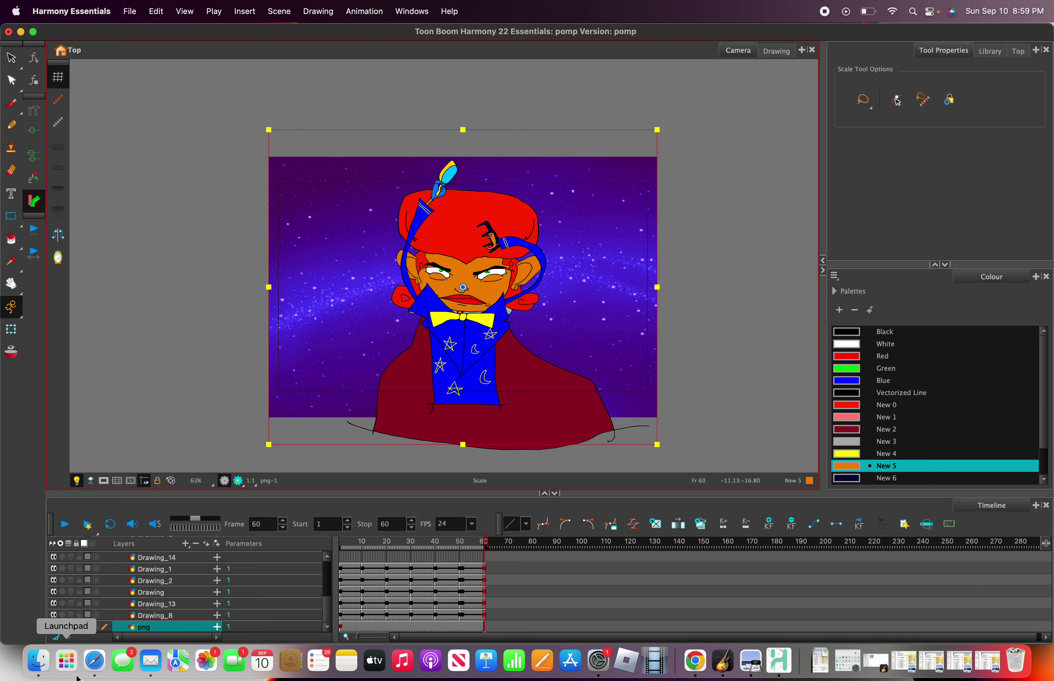
Switch to Safari and run a Google image search for "fancy star room" in the starry background tab.
click(94, 662)
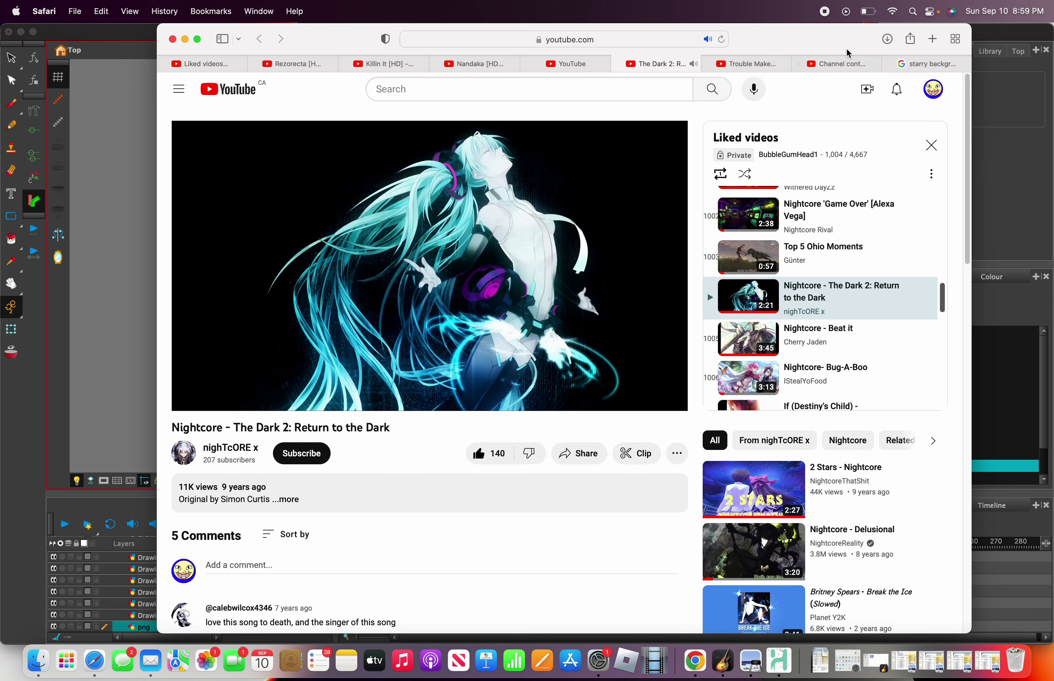
click(909, 65)
click(649, 40)
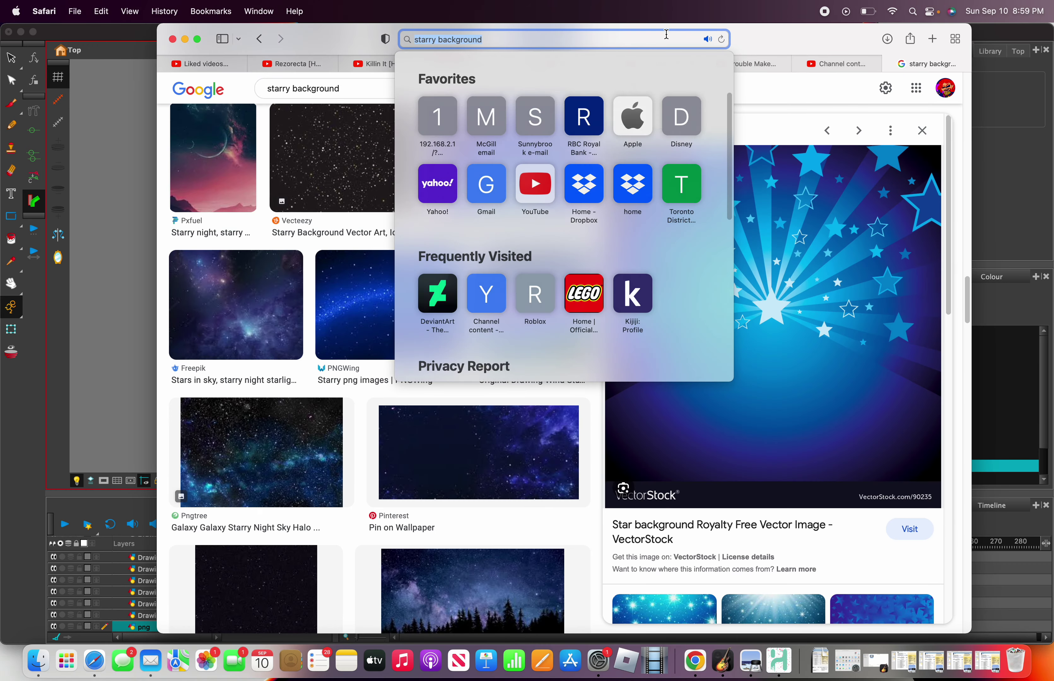
text(fancy star)
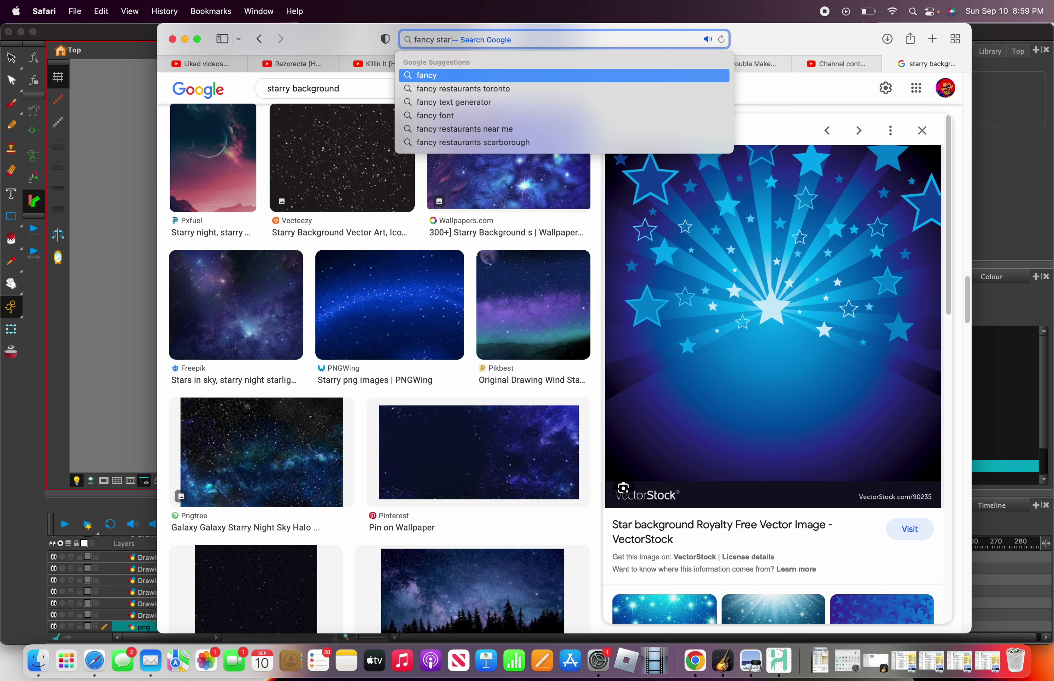
text( room)
key(Return)
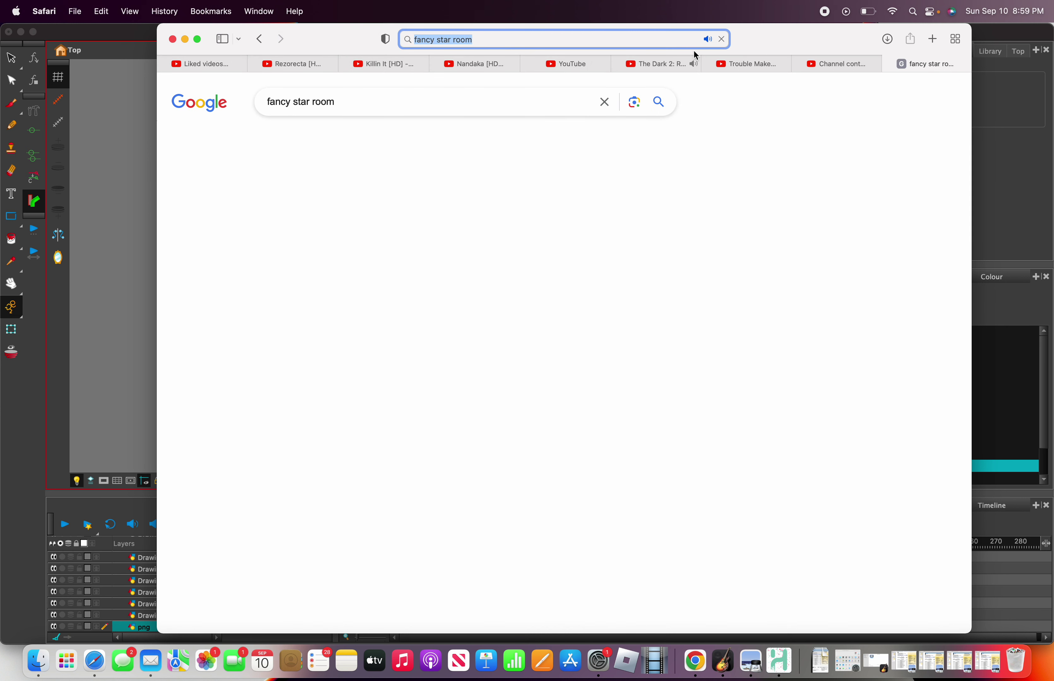
click(277, 137)
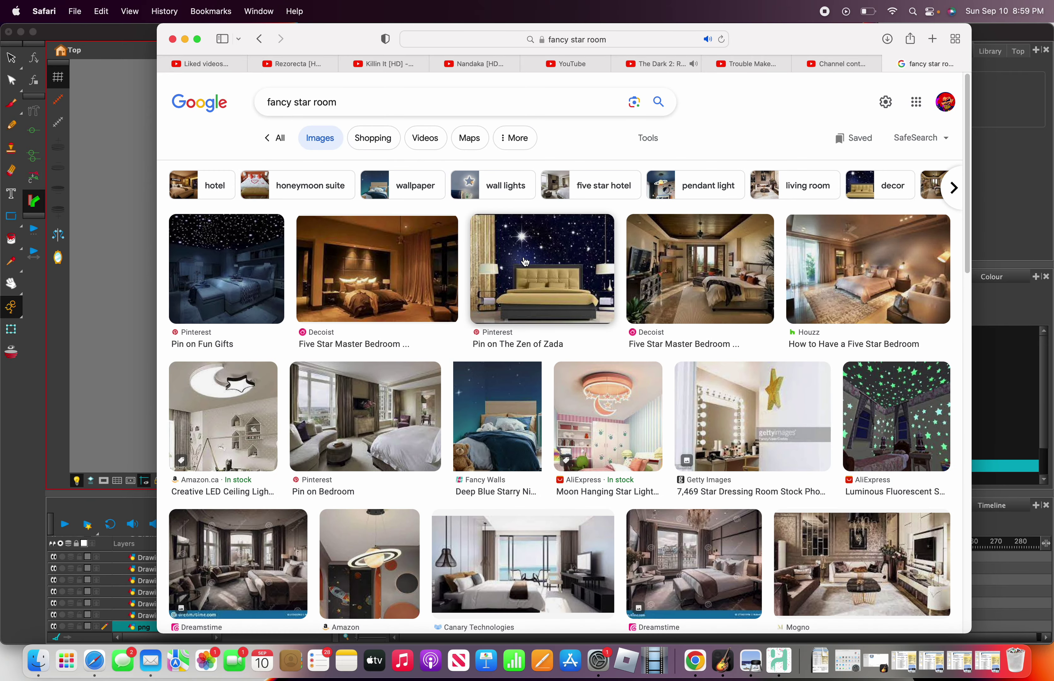
Save the Pinterest picture of the gold bed against a starry wall to the Documents folder.
click(539, 266)
right_click(751, 230)
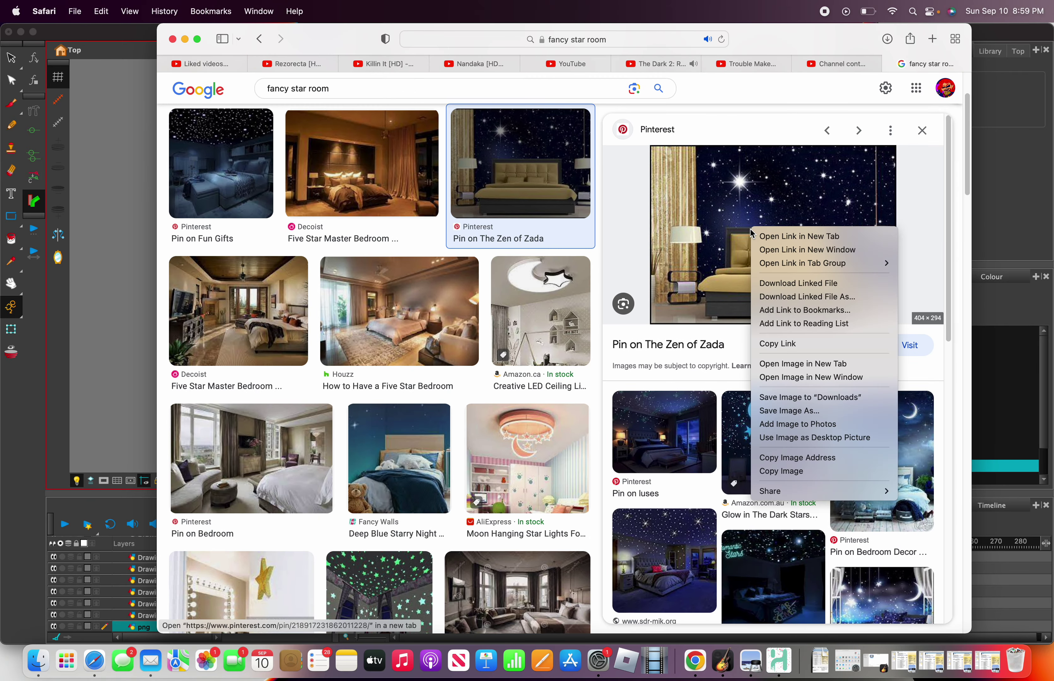
click(817, 411)
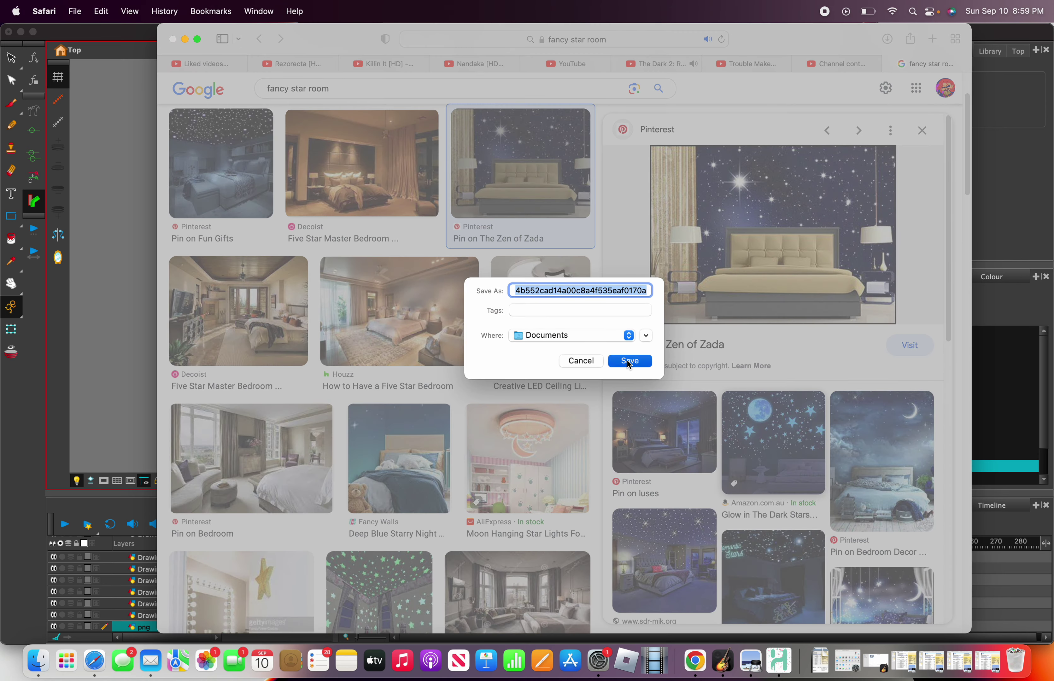
click(629, 361)
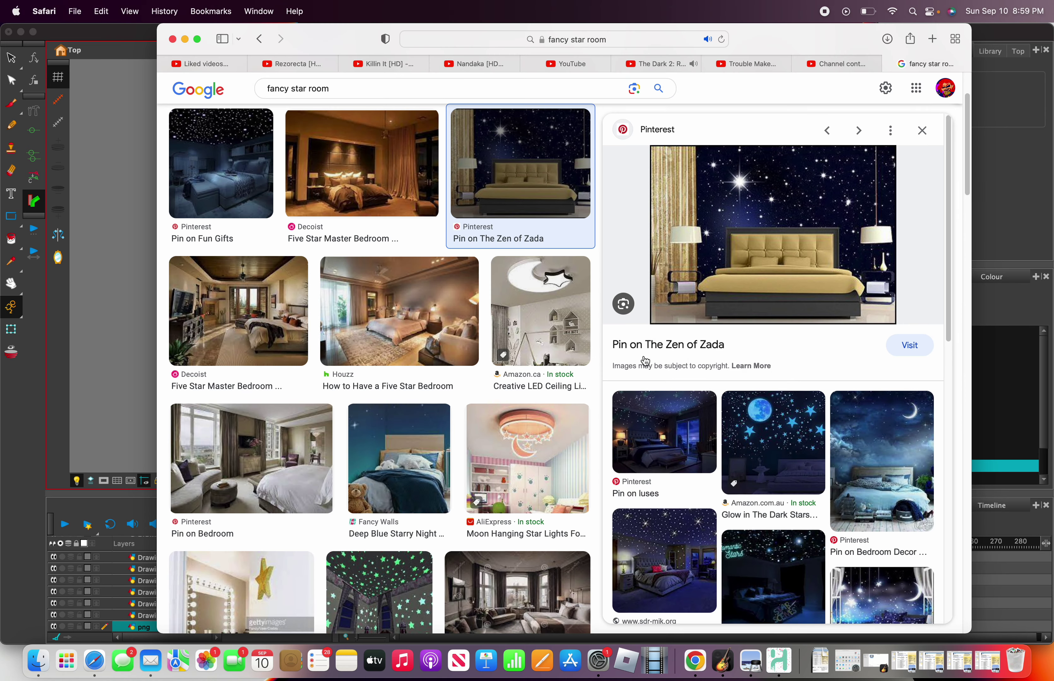
Close the gold bed picture's preview and examine the fancy star room image results for other suitable room backgrounds.
scroll(573, 370, down, 3)
scroll(573, 369, up, 5)
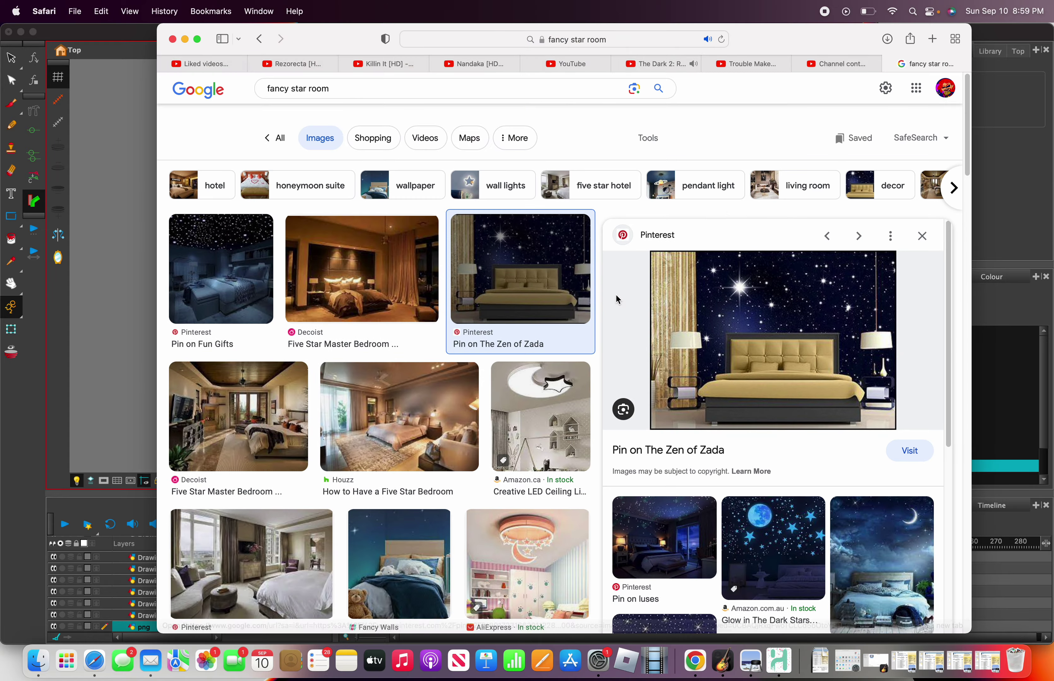
click(923, 236)
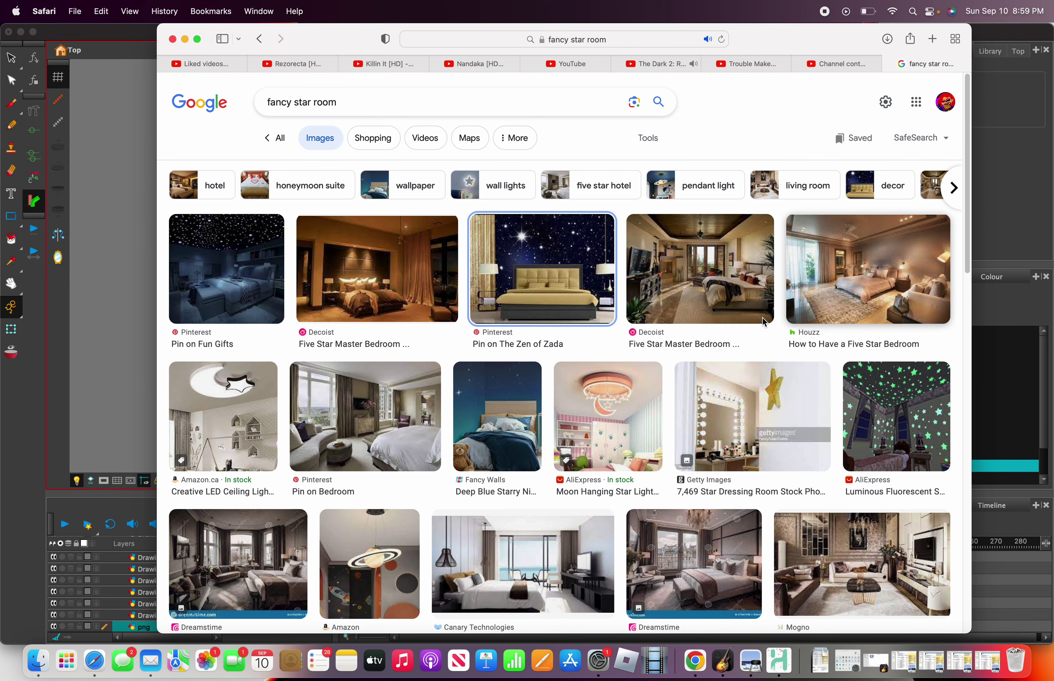
scroll(612, 395, down, 3)
scroll(612, 395, down, 3)
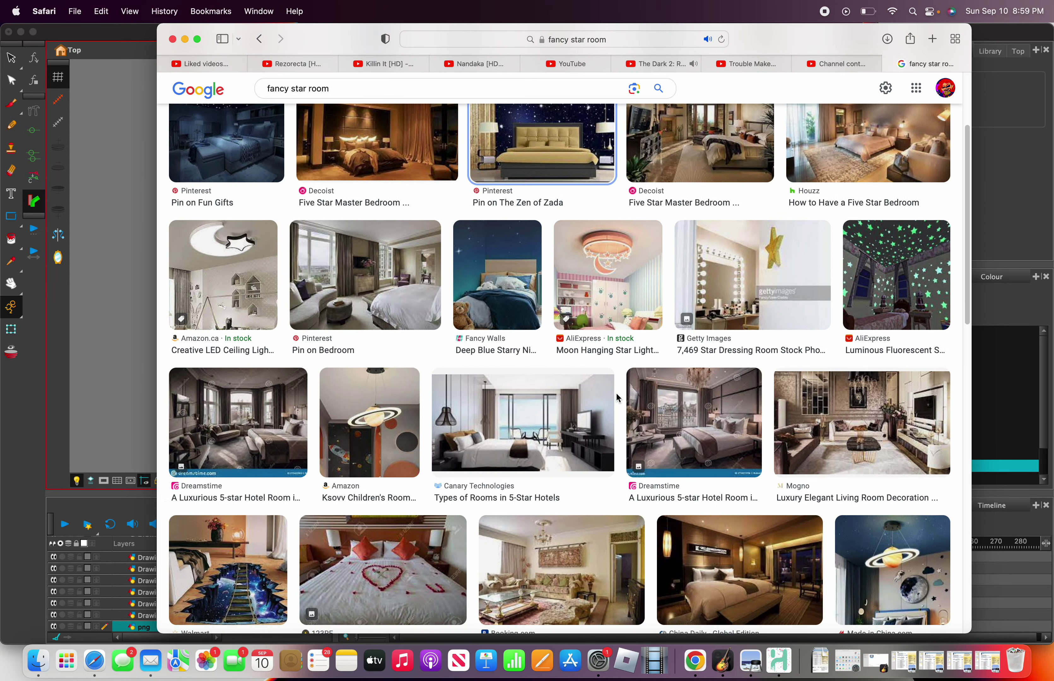
scroll(621, 401, down, 3)
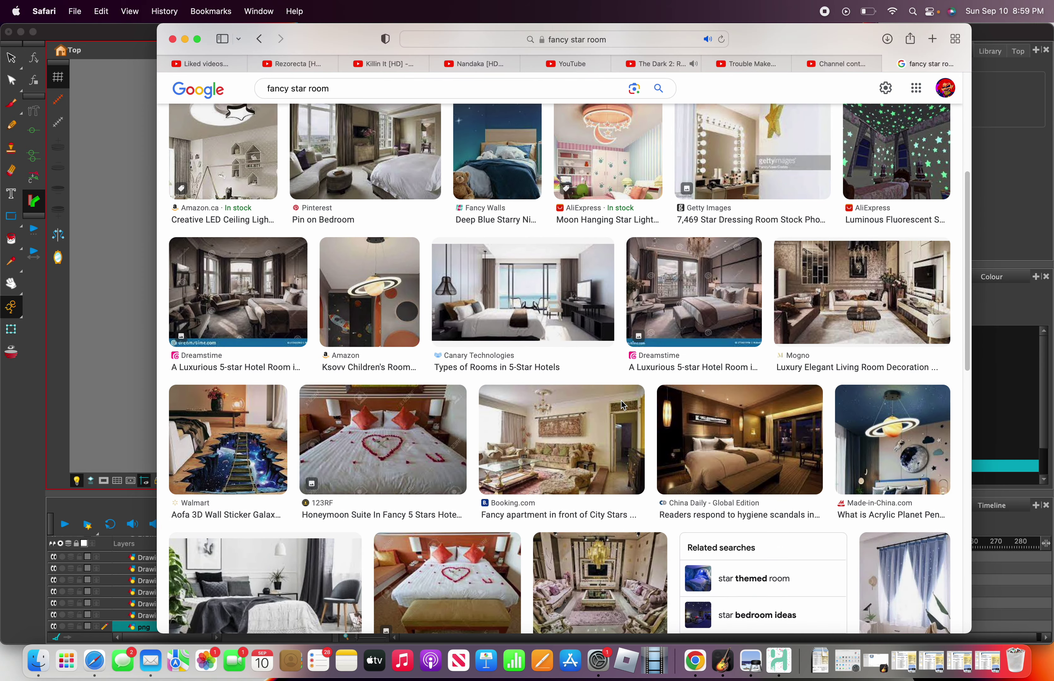
scroll(611, 398, down, 2)
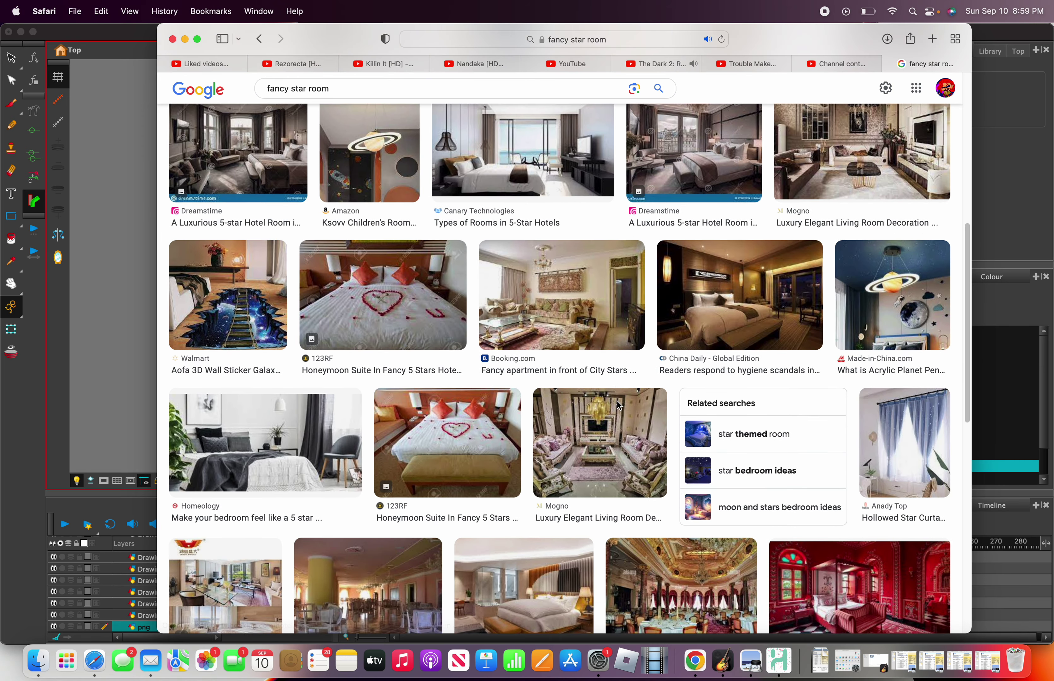
scroll(570, 387, down, 5)
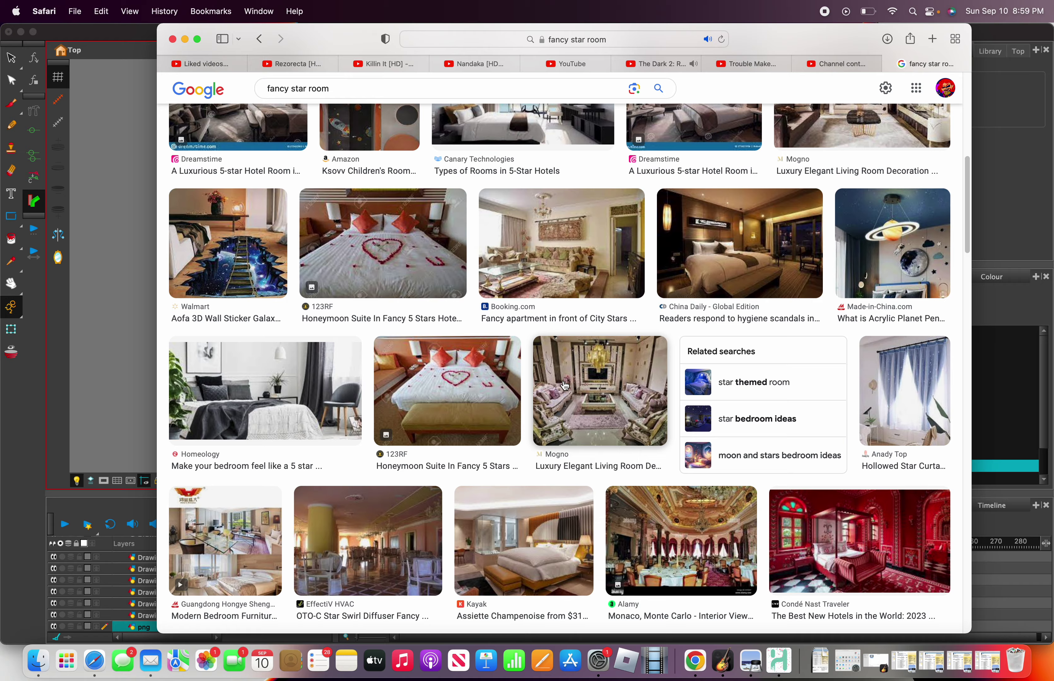
scroll(598, 390, down, 6)
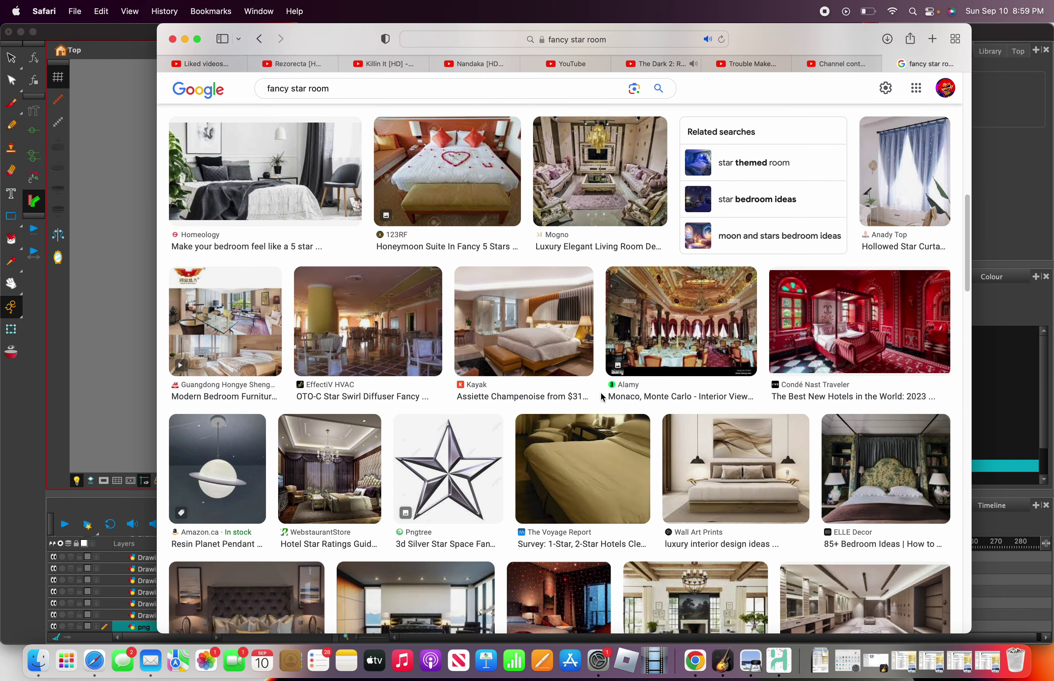
scroll(603, 388, down, 3)
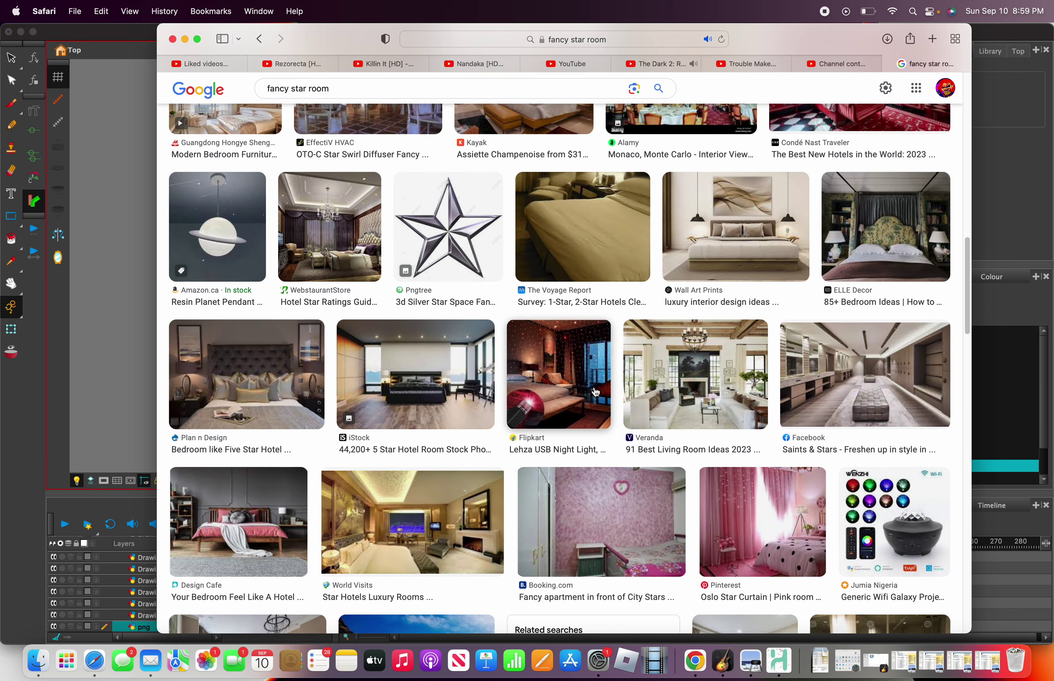
scroll(606, 401, down, 7)
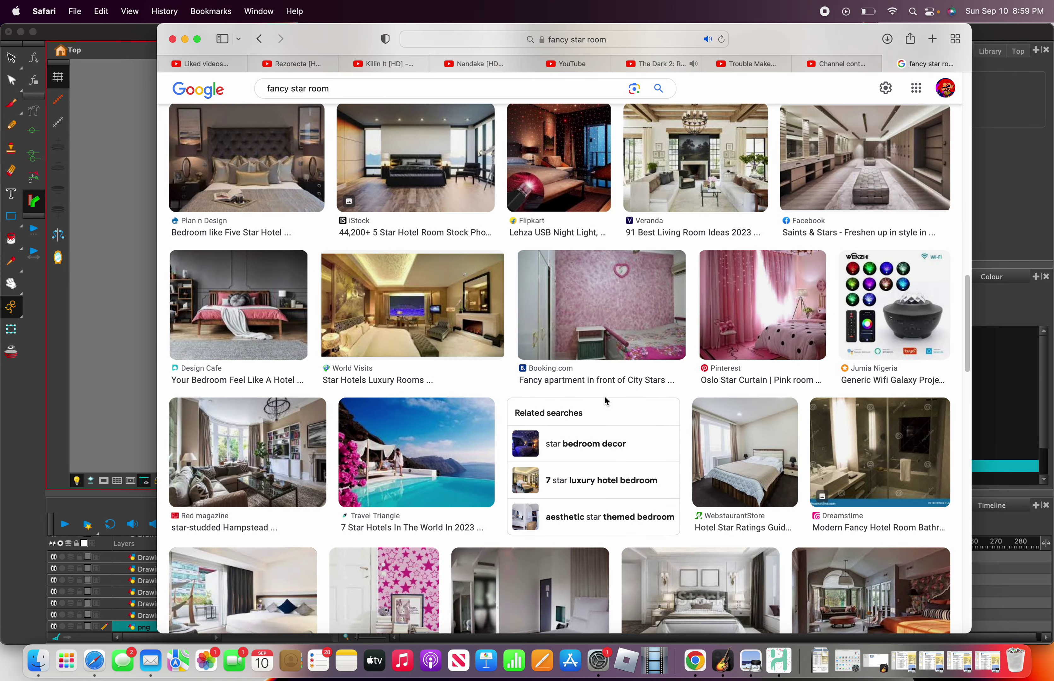
scroll(612, 395, up, 1)
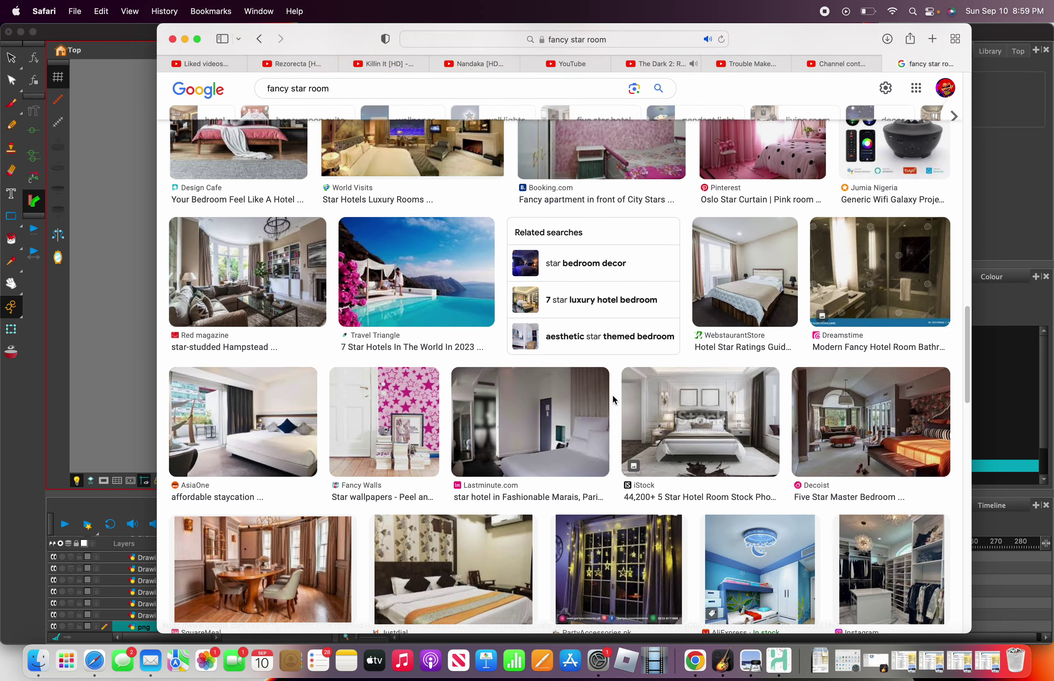
scroll(612, 394, down, 3)
scroll(609, 391, up, 20)
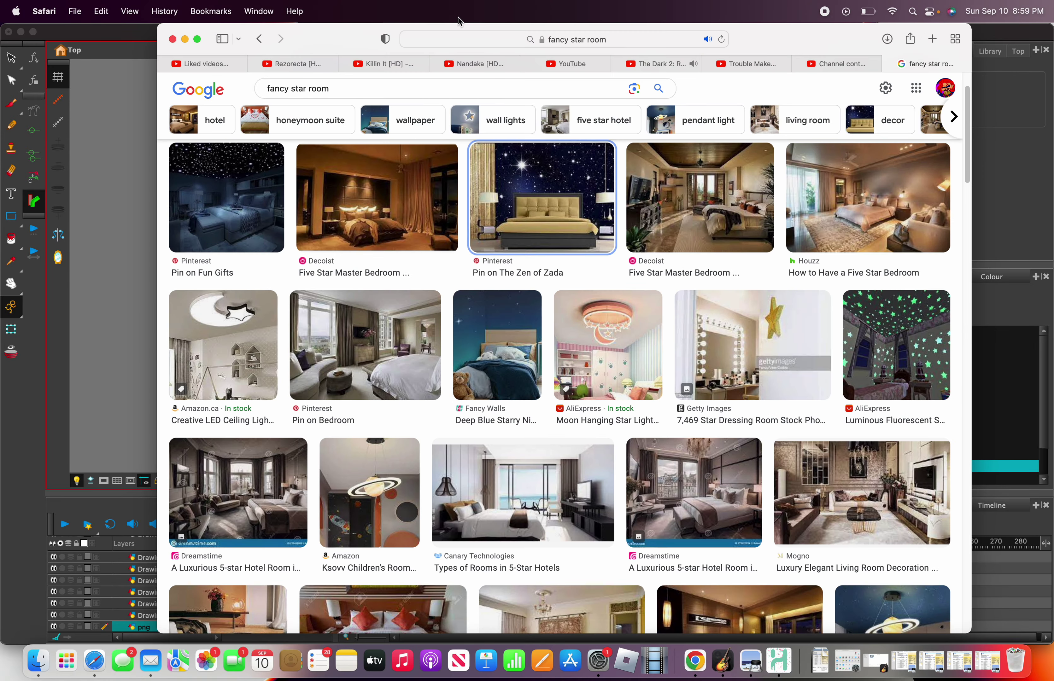
Run a Google search for "fancy bathroom" in the same tab and show the image results.
click(454, 38)
text(fan)
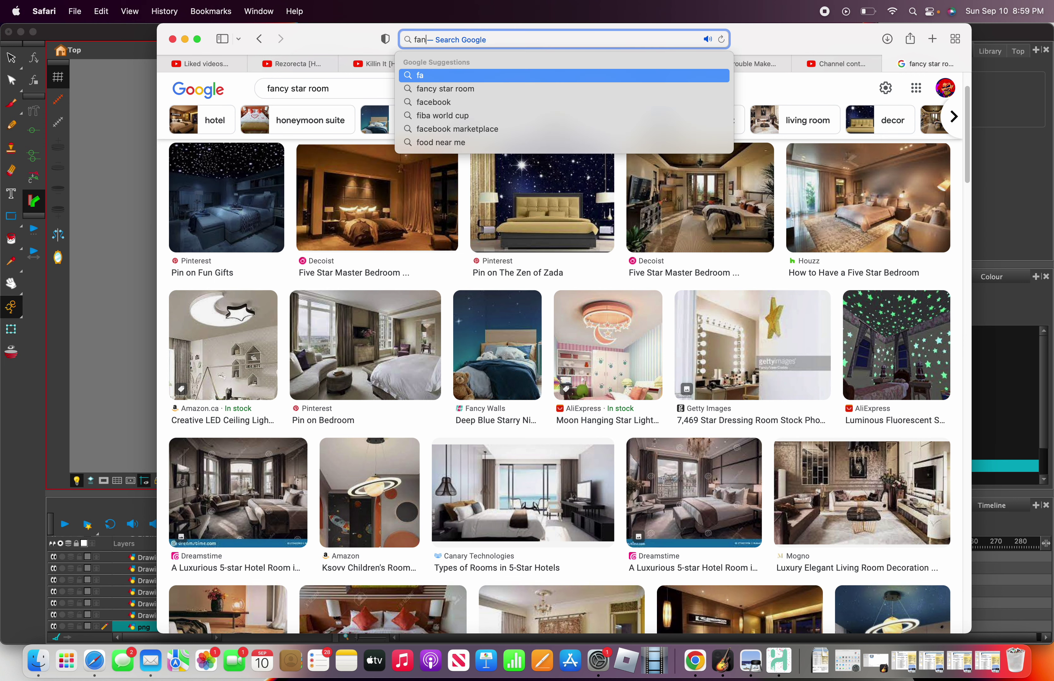
text(cy bathr)
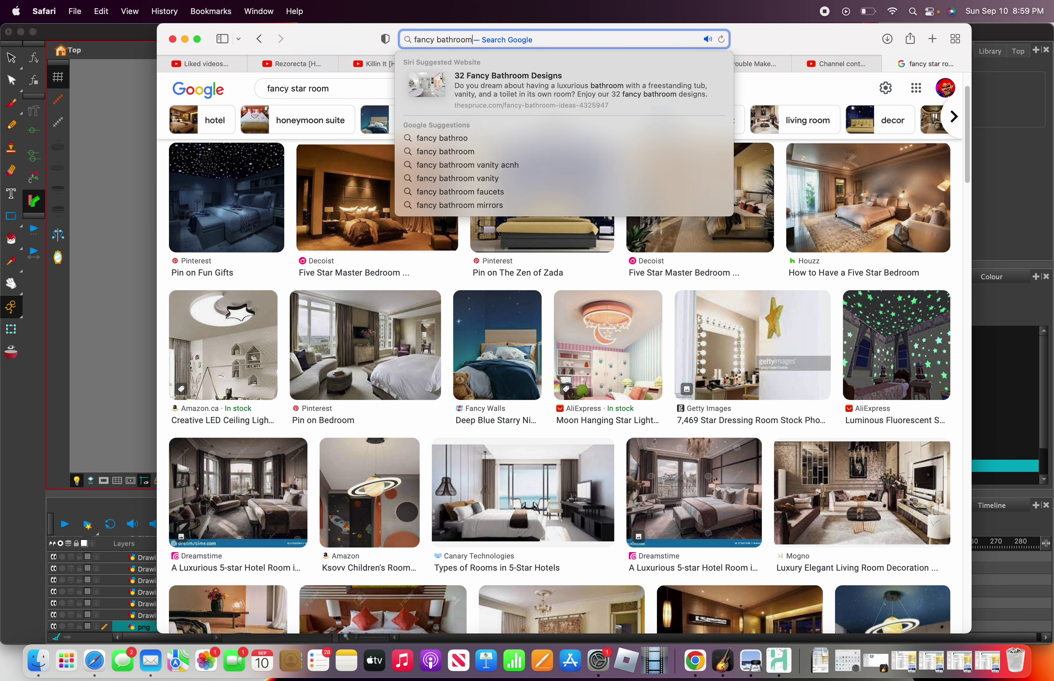
text(oom)
key(Return)
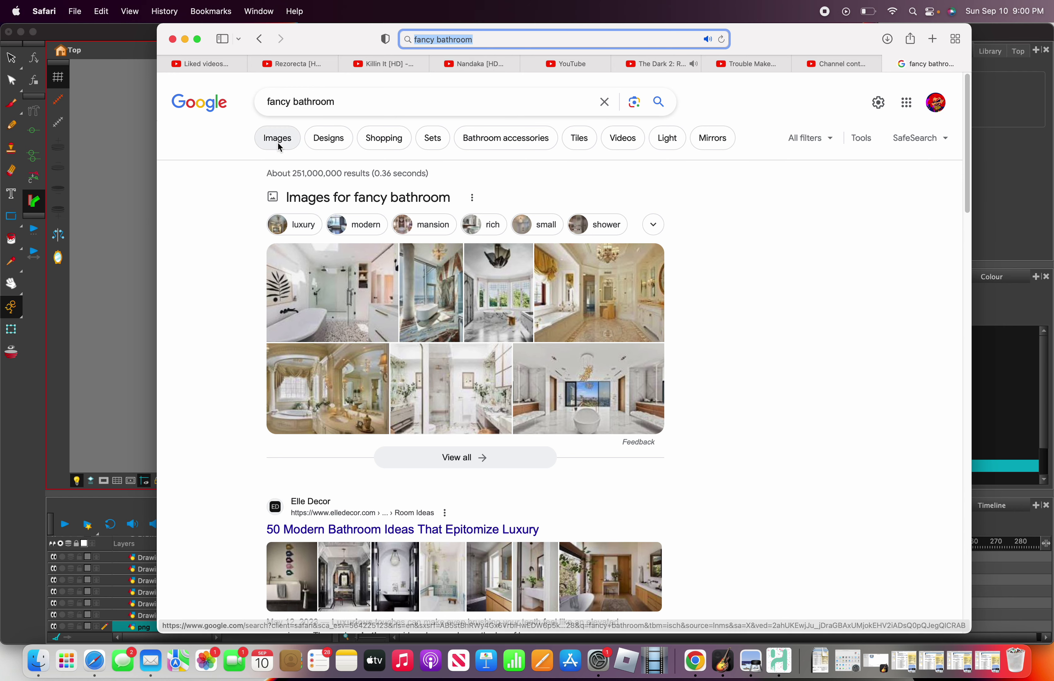
click(277, 143)
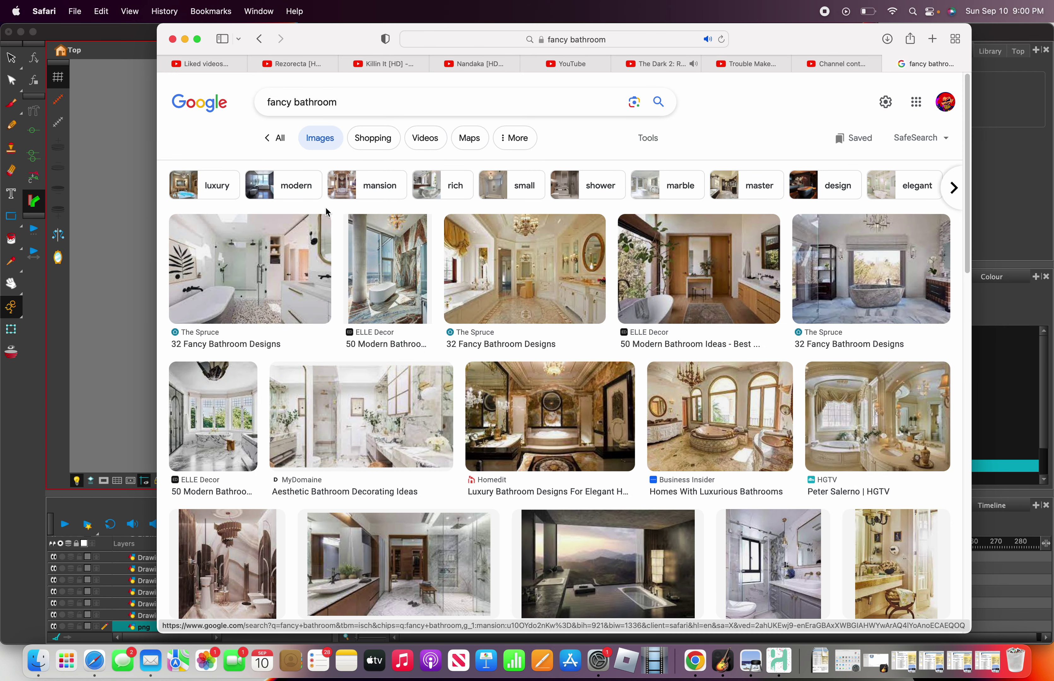
Save The Spruce's picture of the cream bathroom with the chandelier and gold curtain, and close its preview.
click(466, 267)
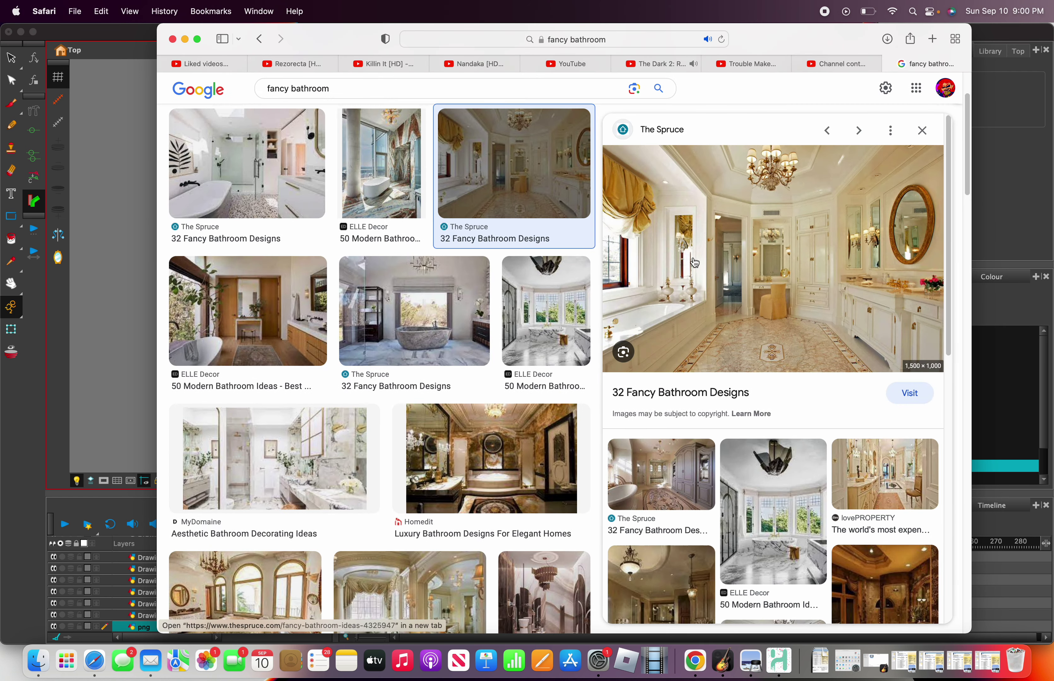
right_click(742, 240)
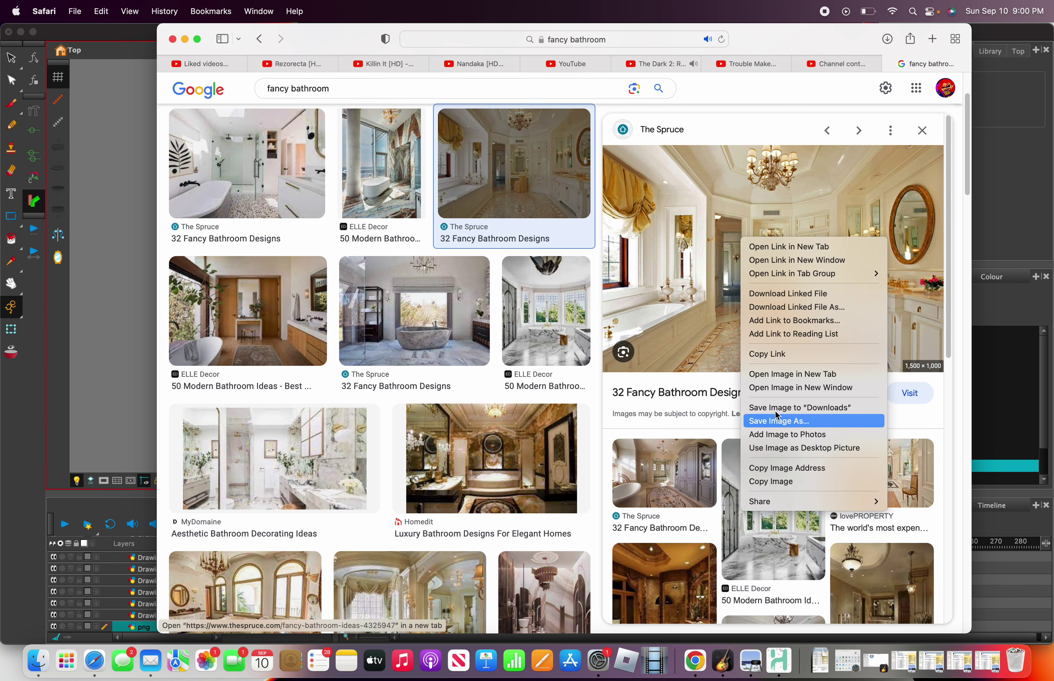
click(775, 420)
click(645, 360)
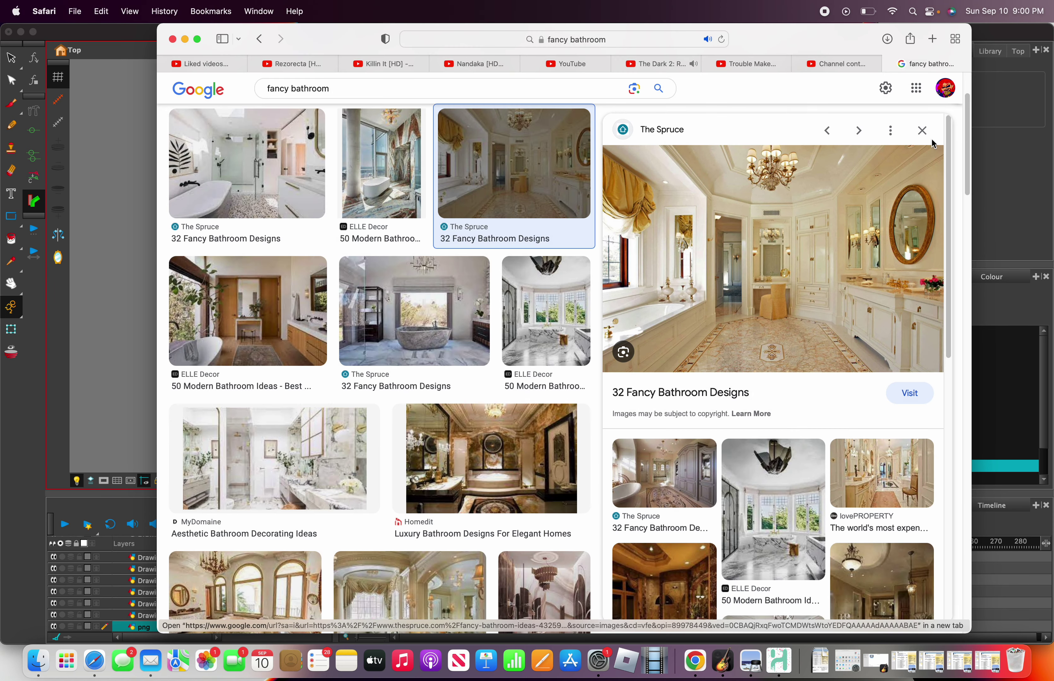
click(923, 131)
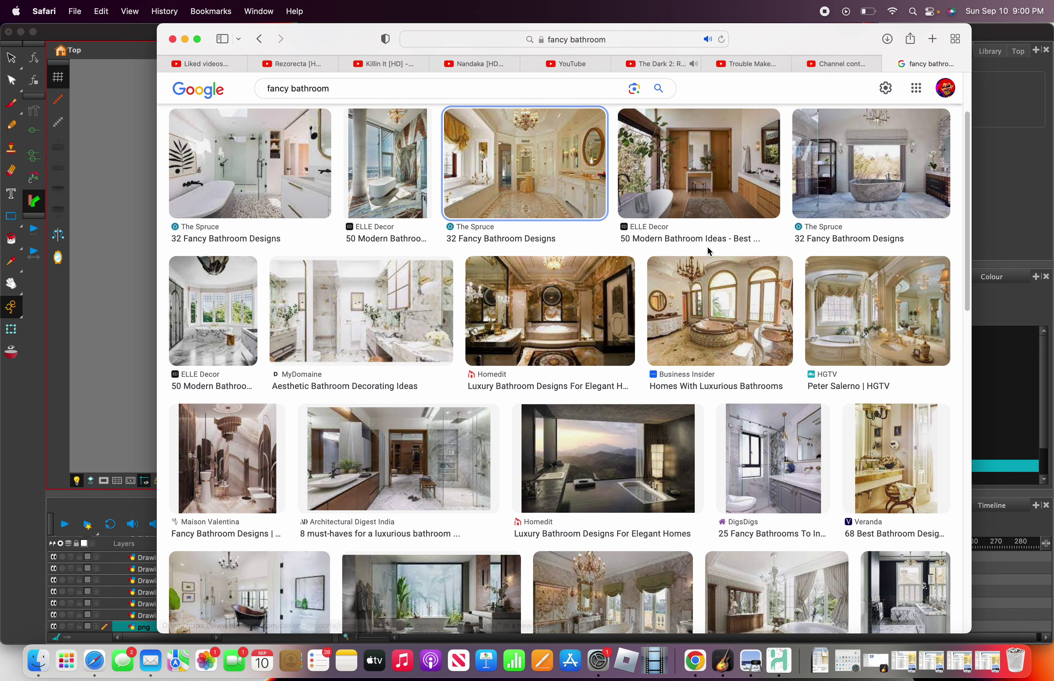
Look over the fancy bathroom pictures and switch the image search to the suggested "fancy bathroom vanity".
scroll(660, 239, down, 2)
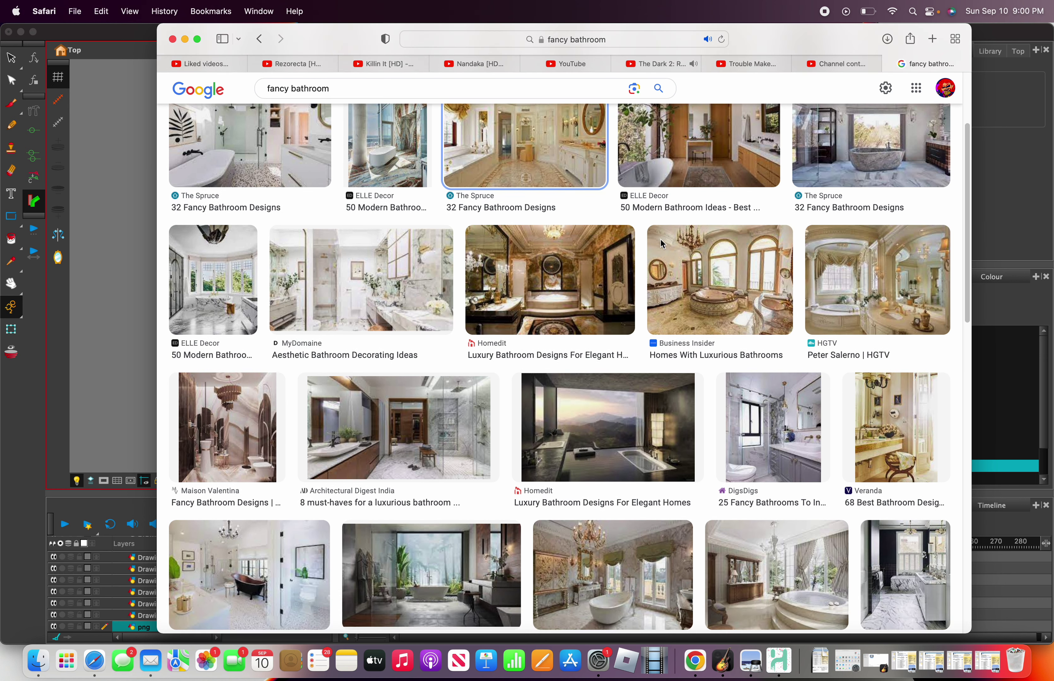
scroll(661, 243, down, 5)
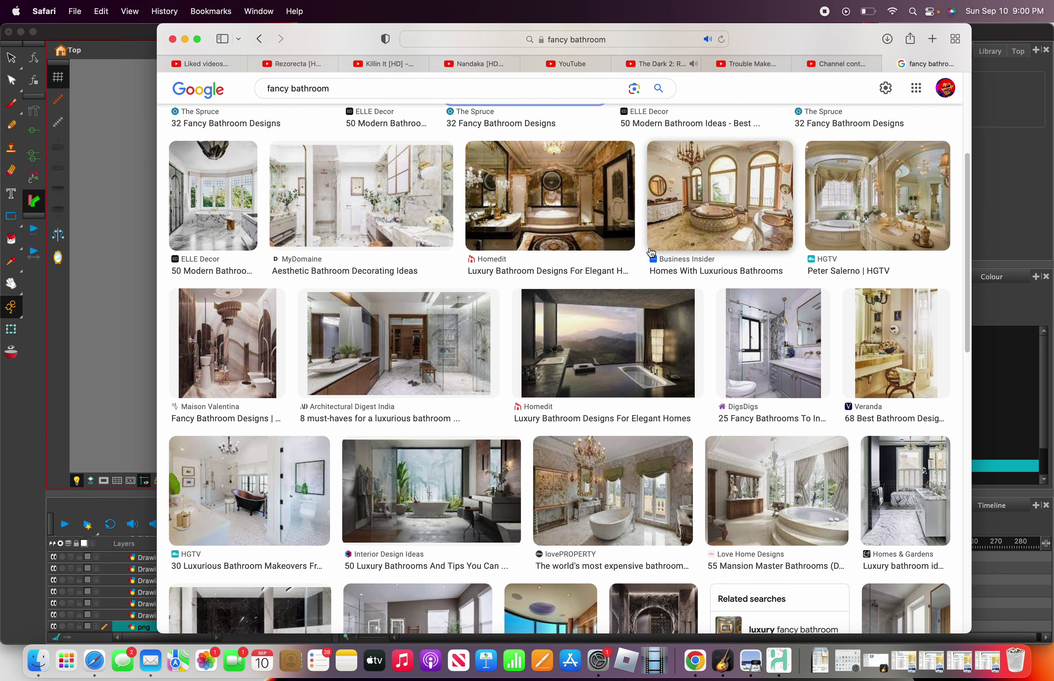
scroll(652, 250, down, 3)
scroll(637, 247, up, 10)
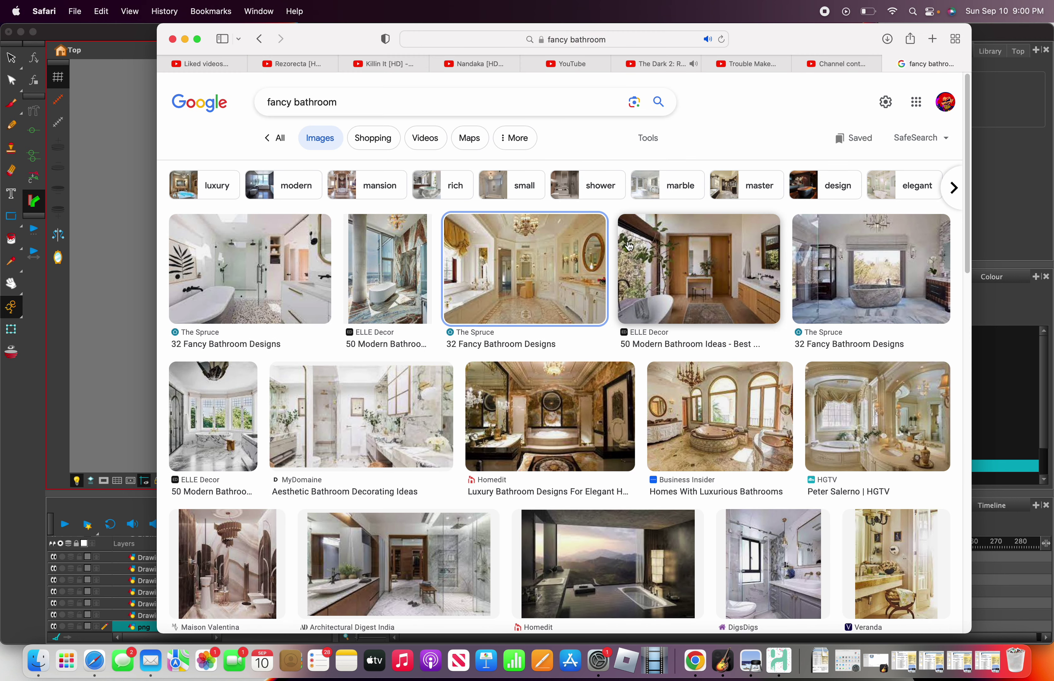
click(392, 106)
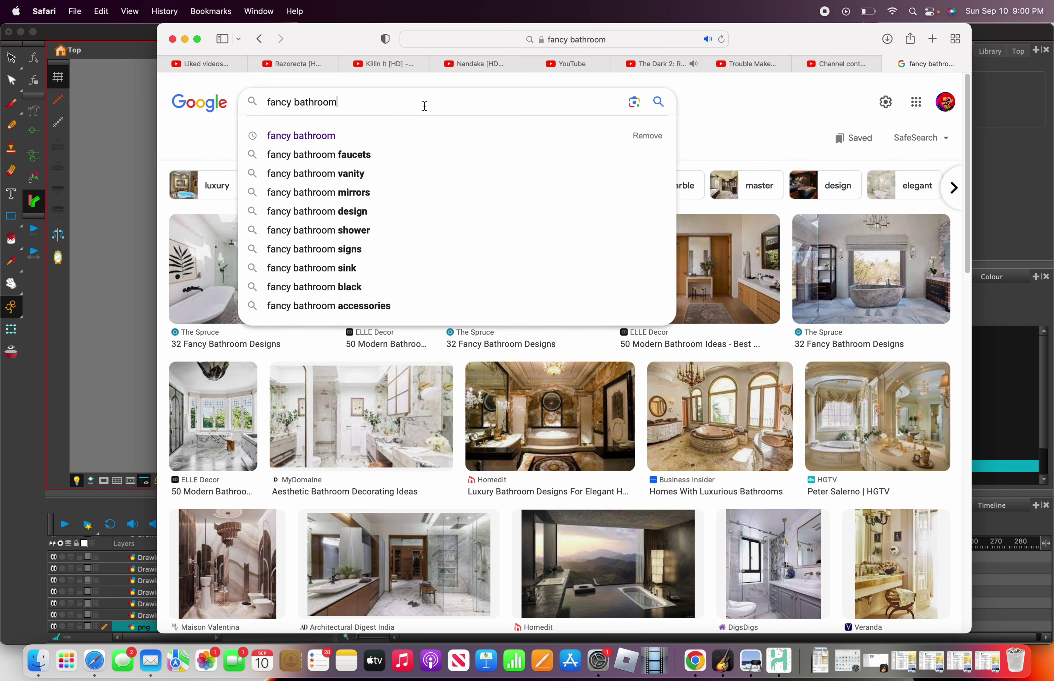
click(388, 173)
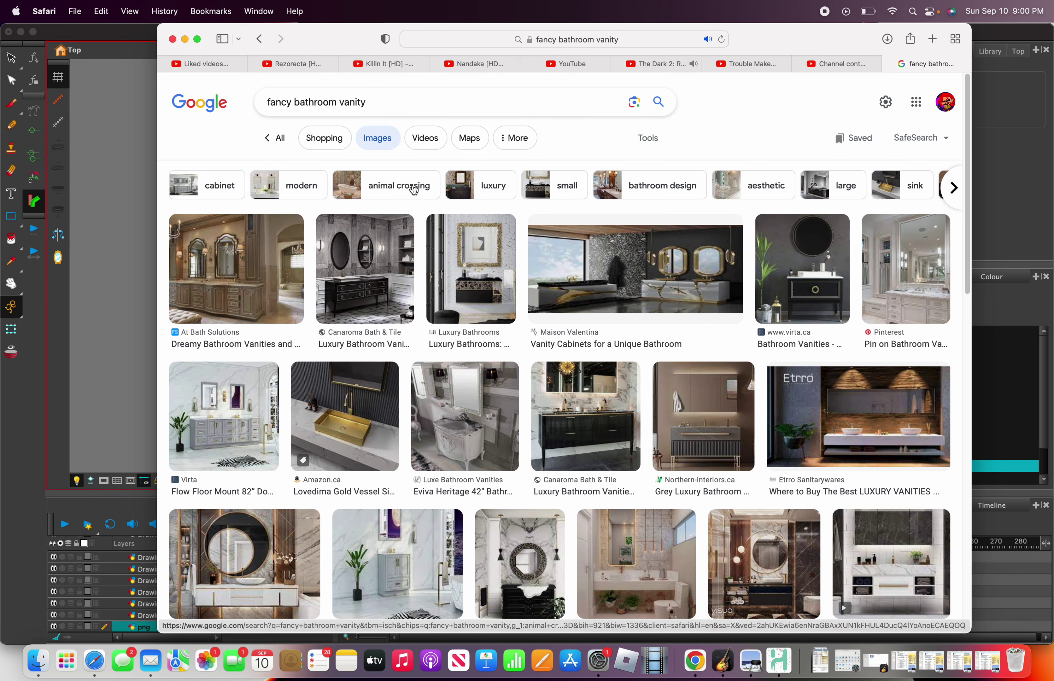
Look through the vanity pictures, preview the modern-luxury-bathroom-vanity image from Interior Design Ideas, and close the preview.
scroll(416, 268, down, 1)
scroll(416, 269, down, 2)
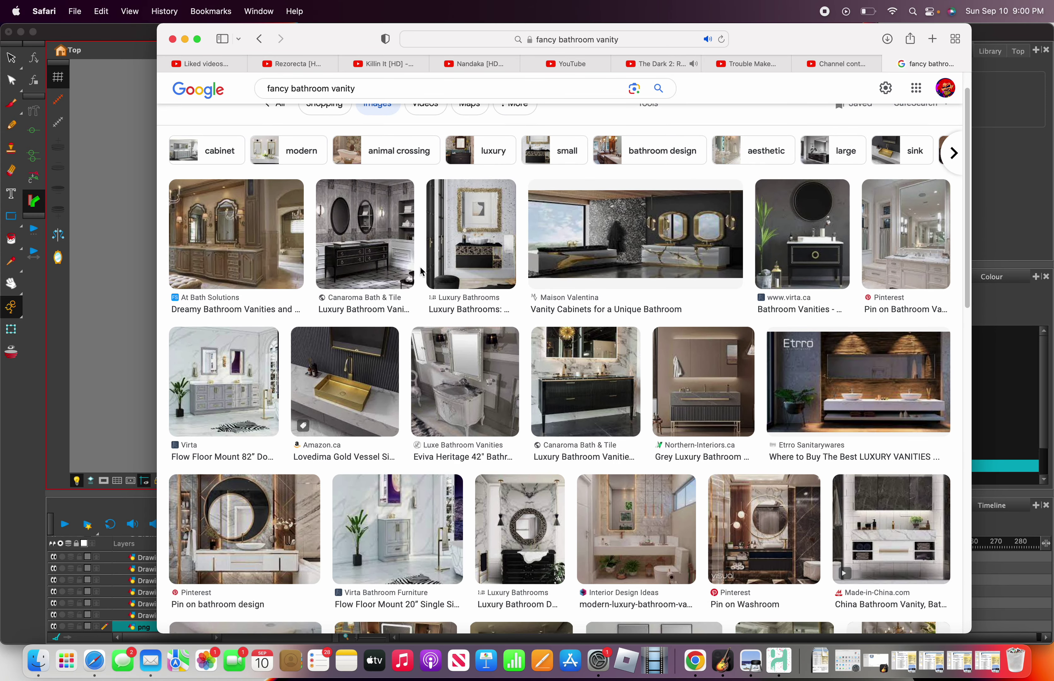
scroll(428, 271, down, 5)
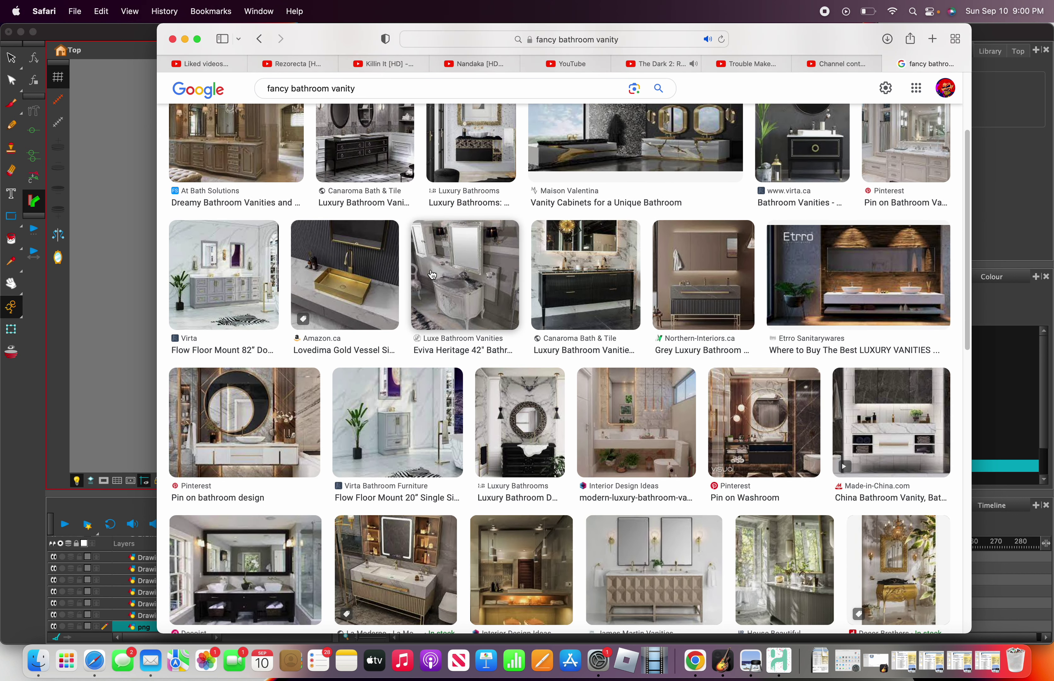
scroll(432, 274, down, 4)
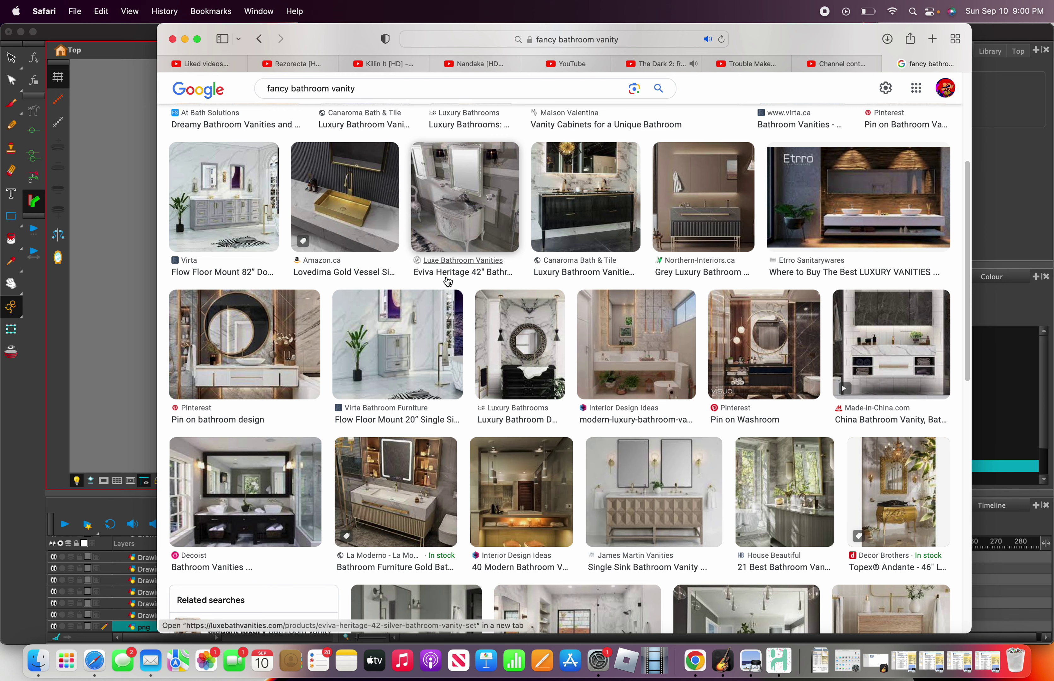
click(645, 340)
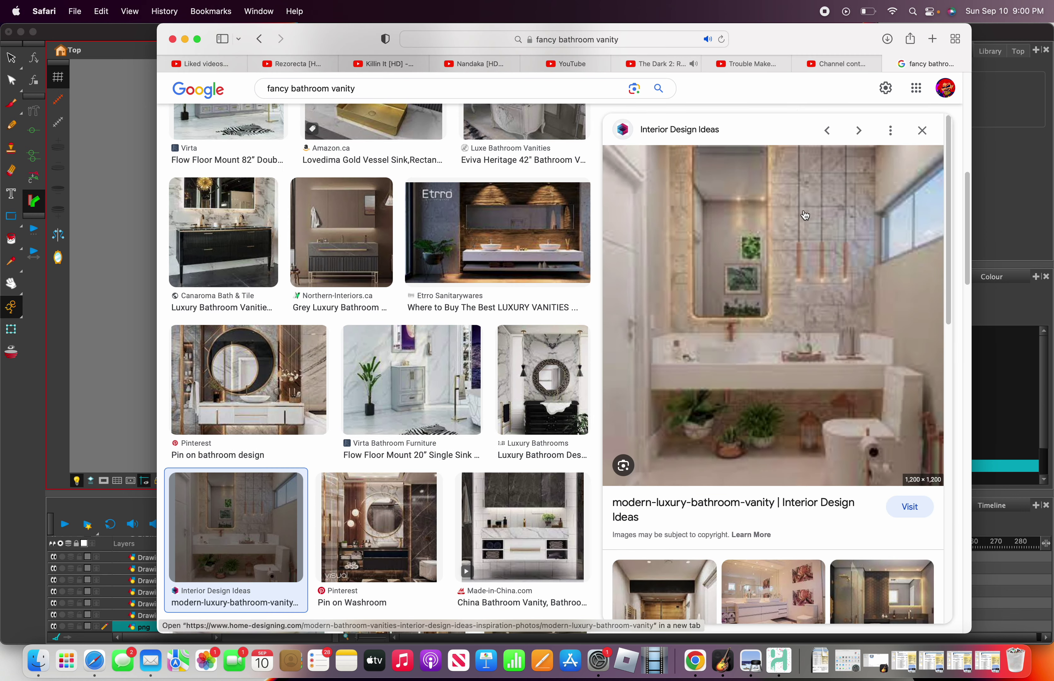
click(922, 131)
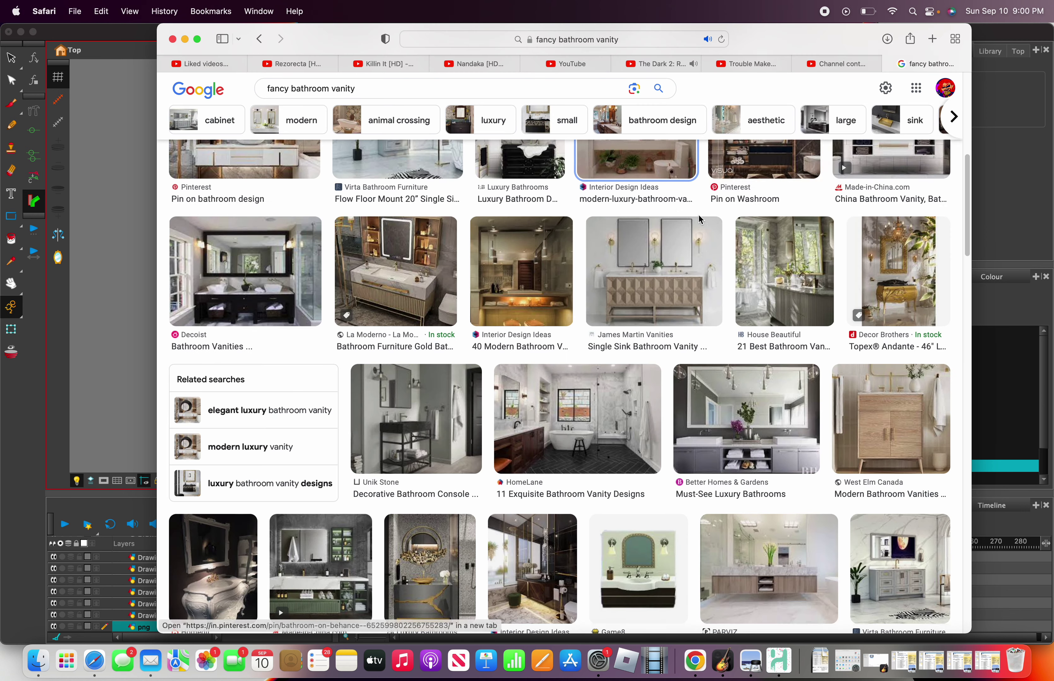
Refine the image search to "fancy bathroom vanity vintage".
scroll(576, 266, up, 10)
click(438, 105)
text(v)
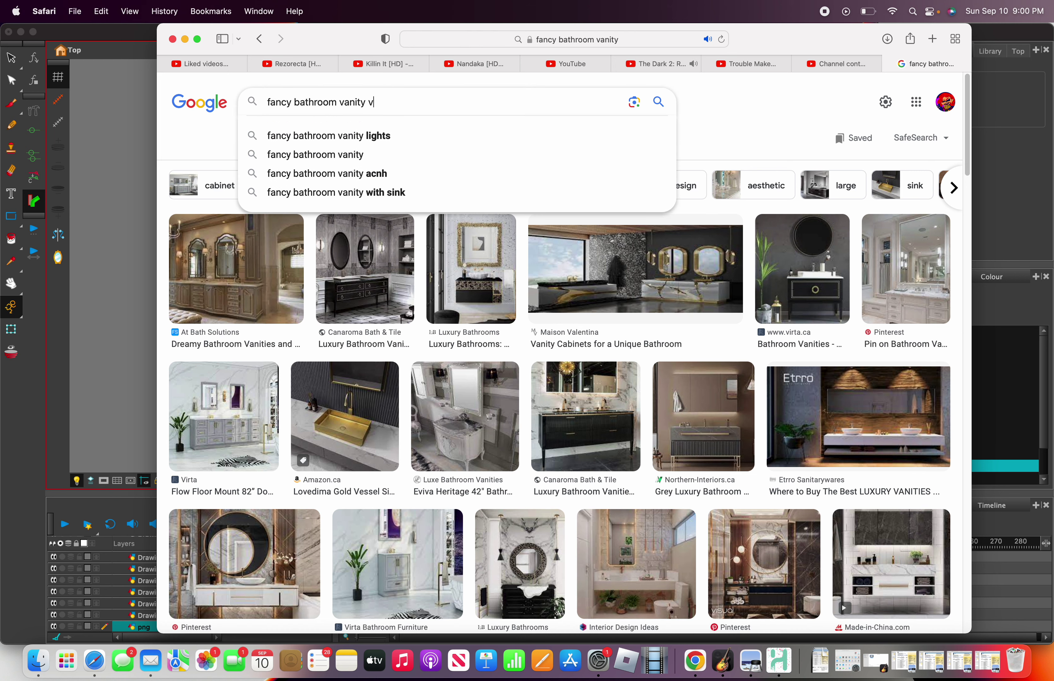
text(intage)
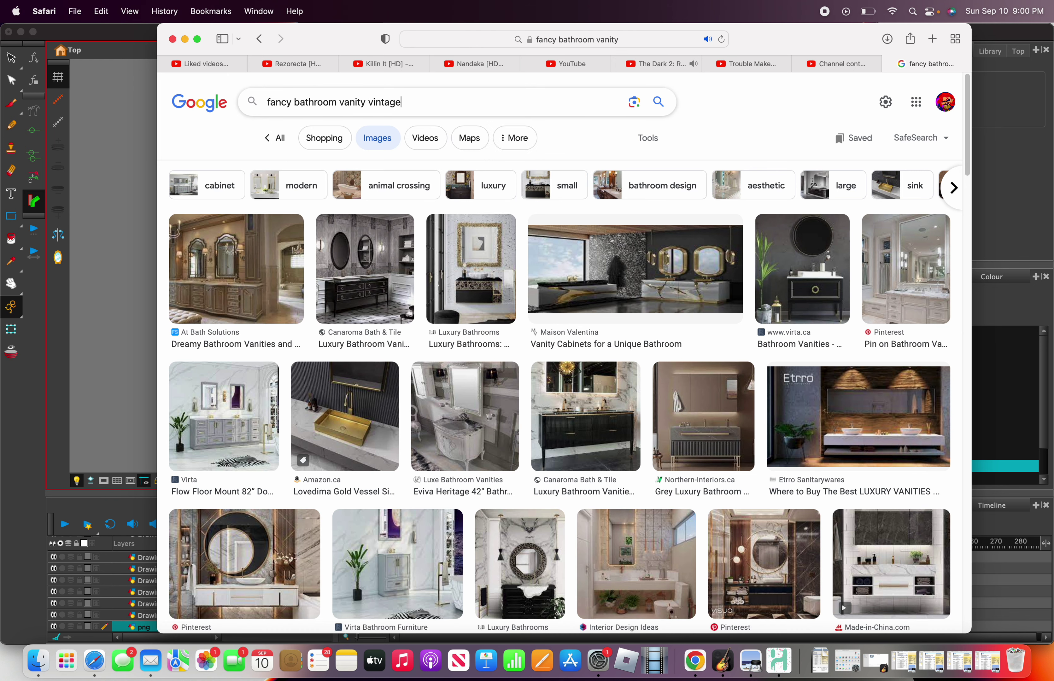
key(Return)
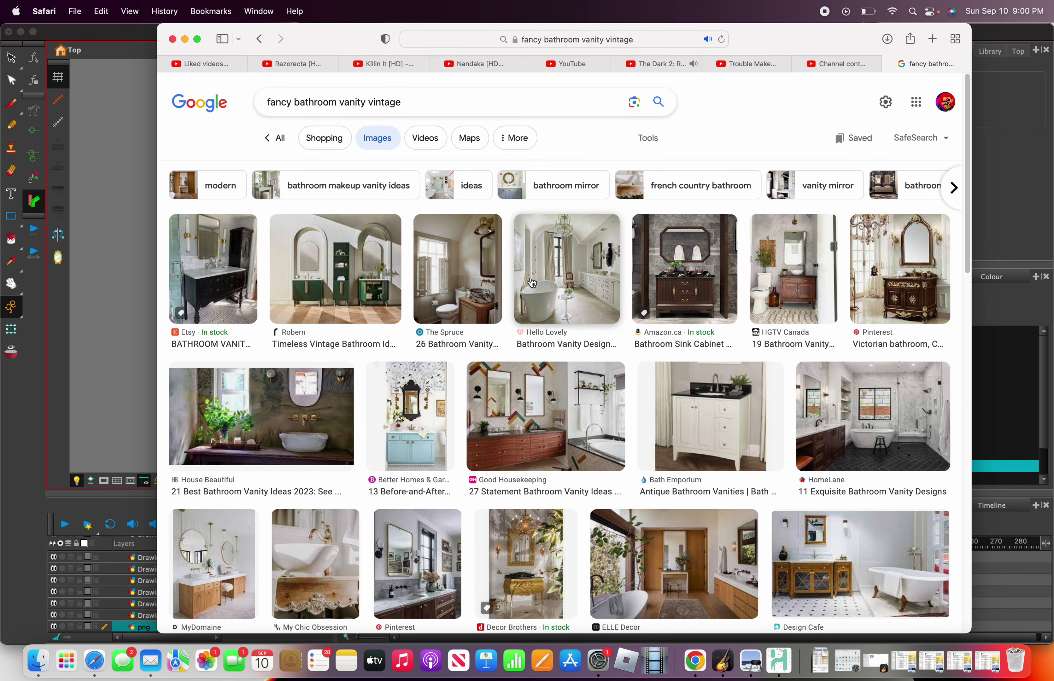
Preview HomeLane's "11 Exquisite Bathroom Vanity Designs" picture from the vintage vanity results.
scroll(530, 306, down, 2)
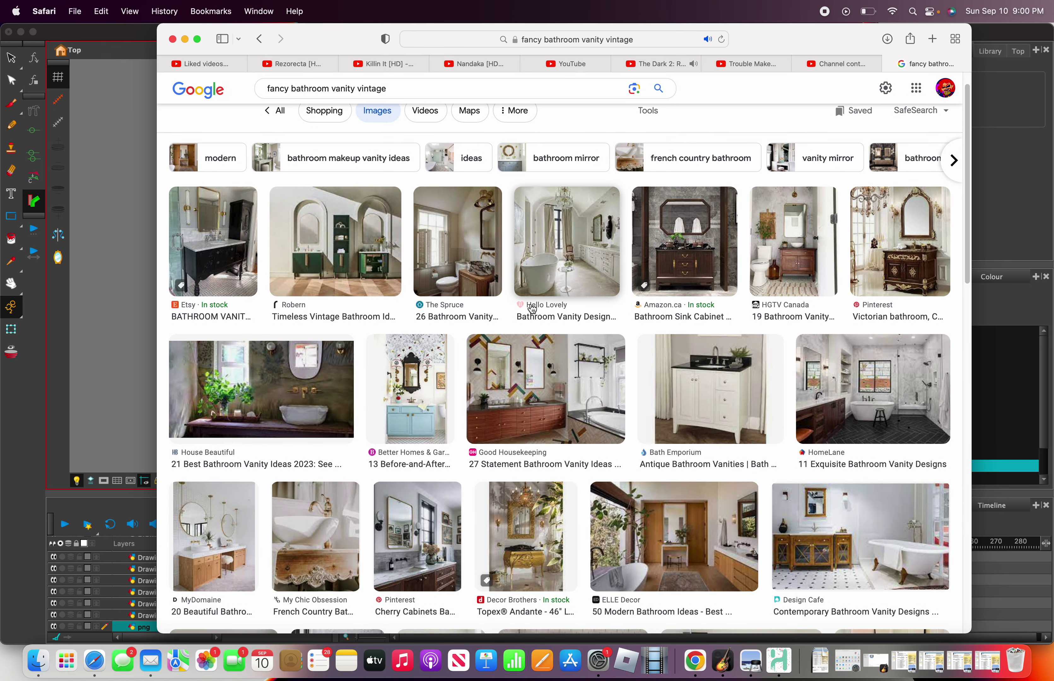
scroll(531, 309, down, 4)
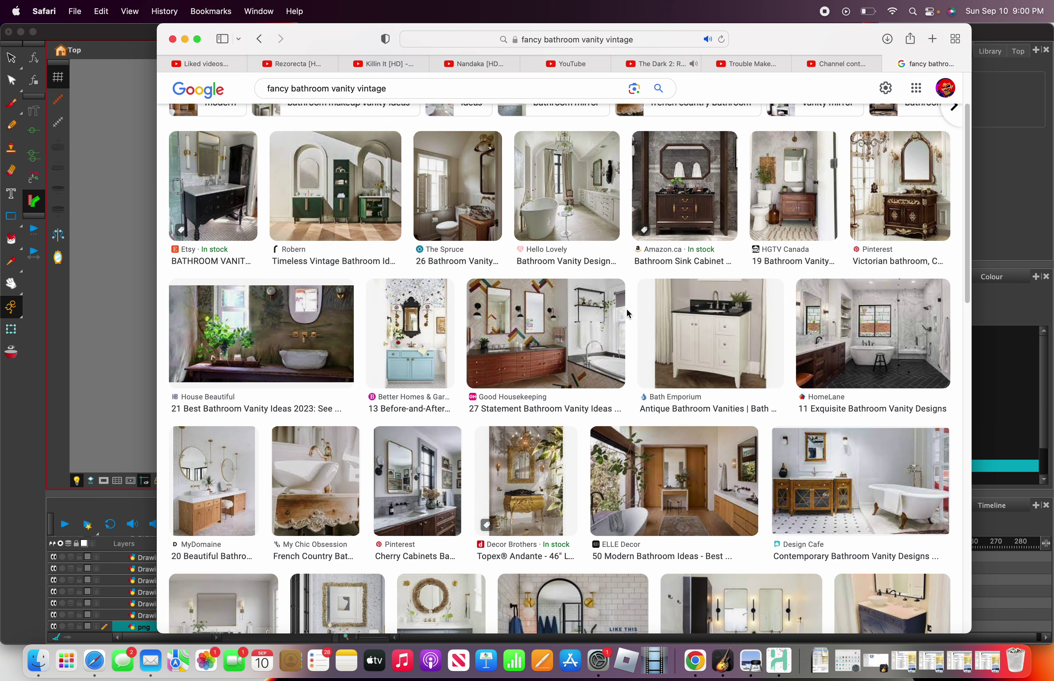
click(805, 316)
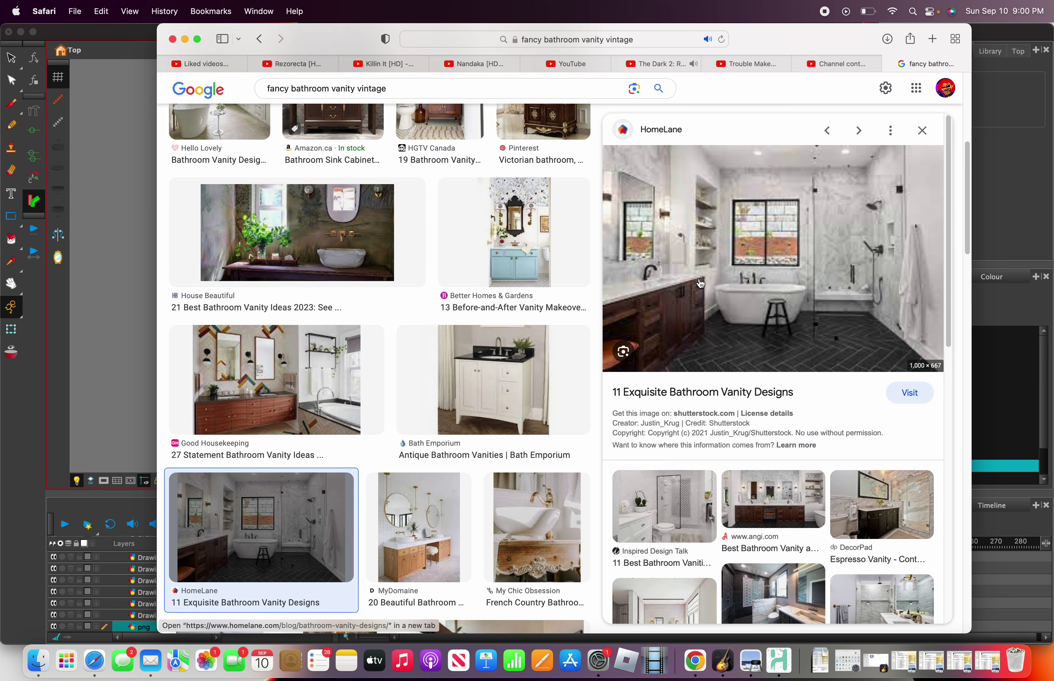
Save HomeLane's "11 Exquisite Bathroom Vanity Designs" image to the computer and close its preview.
right_click(736, 248)
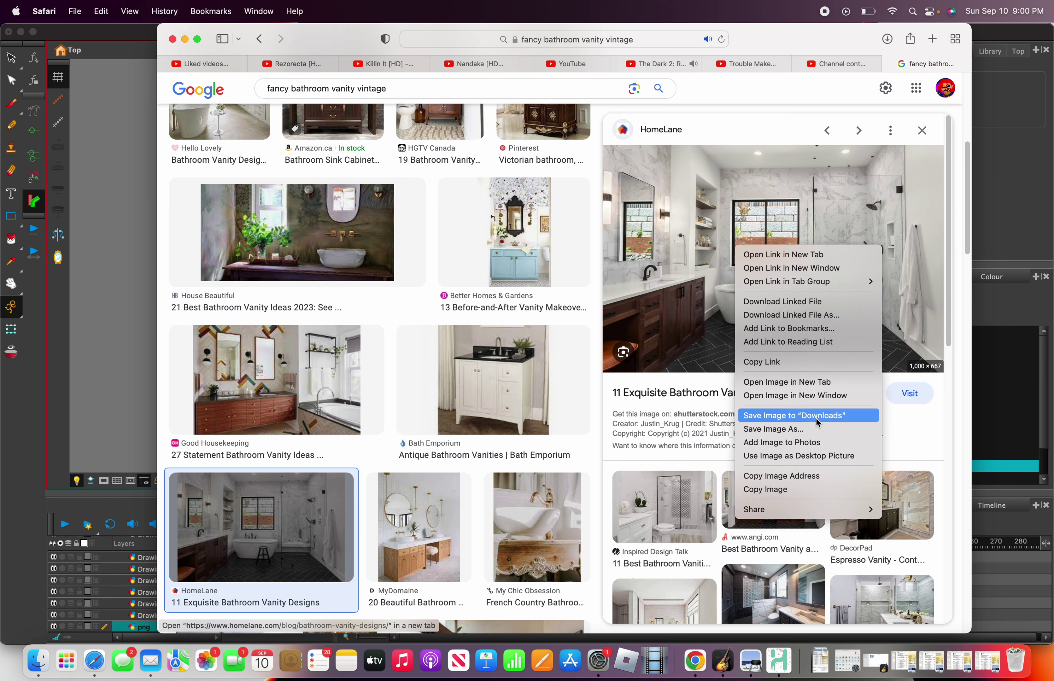
click(793, 429)
click(641, 362)
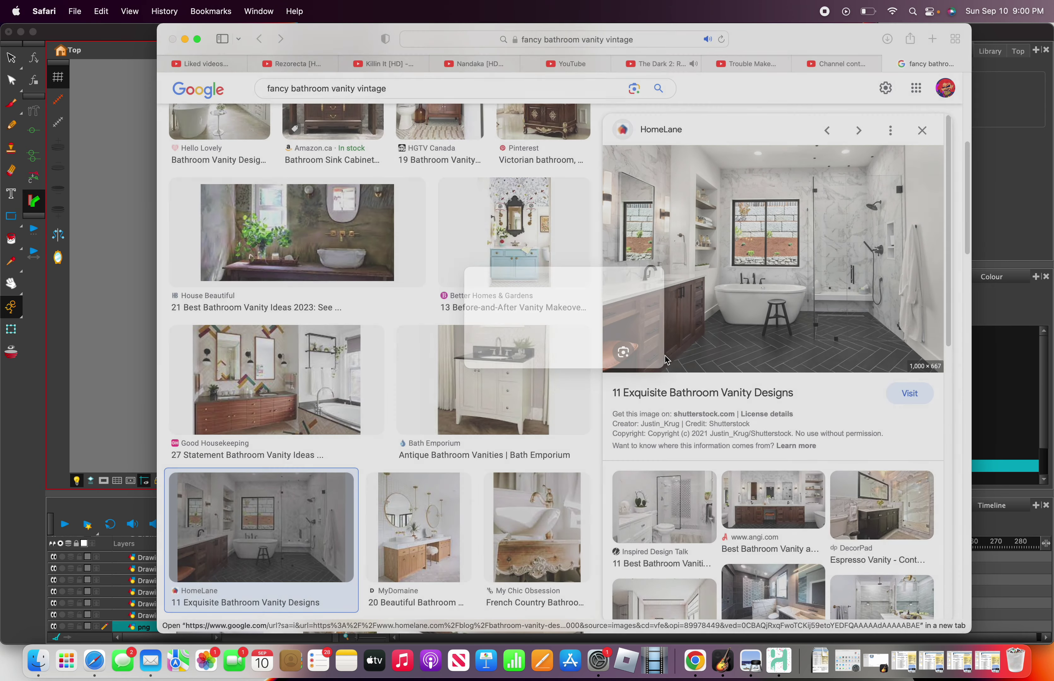
click(922, 130)
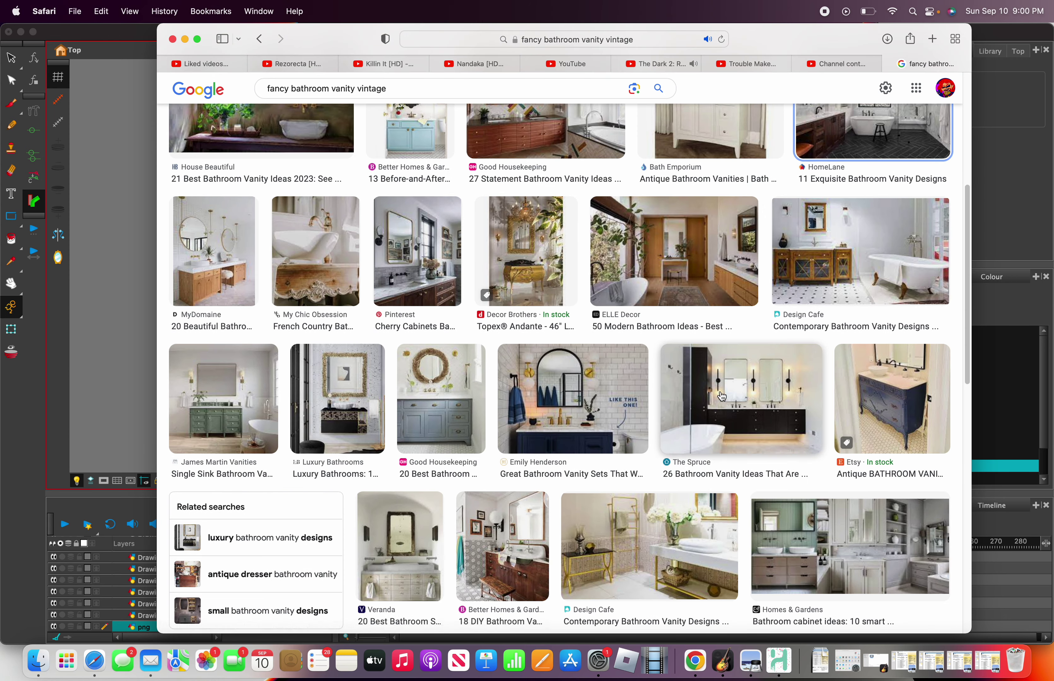
Look through the "fancy bathroom vanity vintage" image results for a suitable bathroom background.
scroll(678, 412, down, 5)
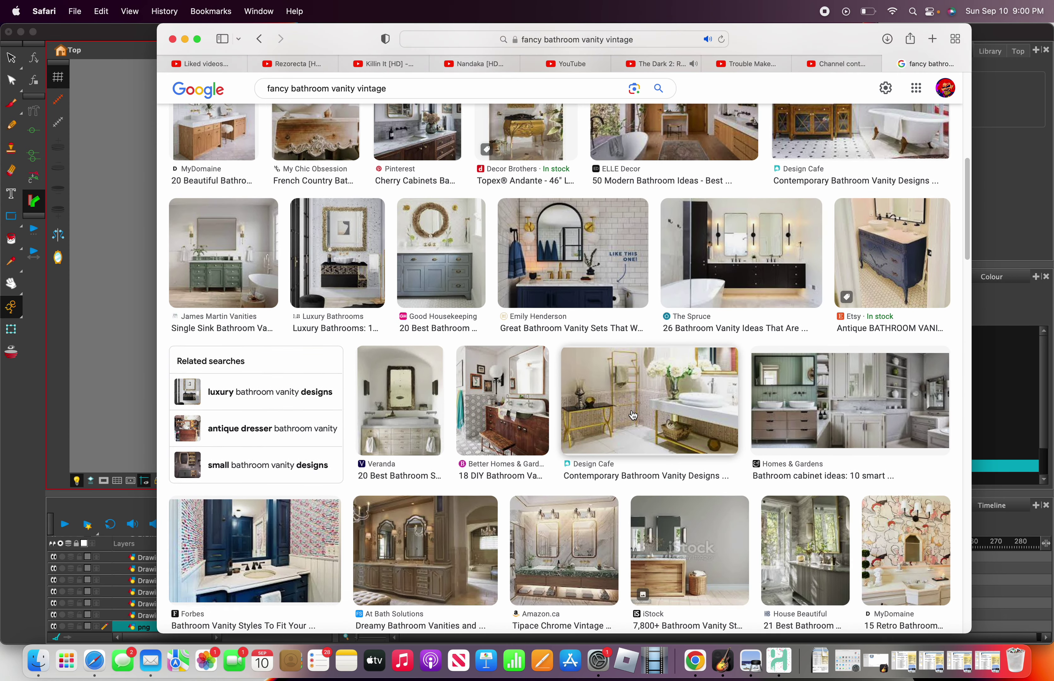
scroll(633, 415, down, 3)
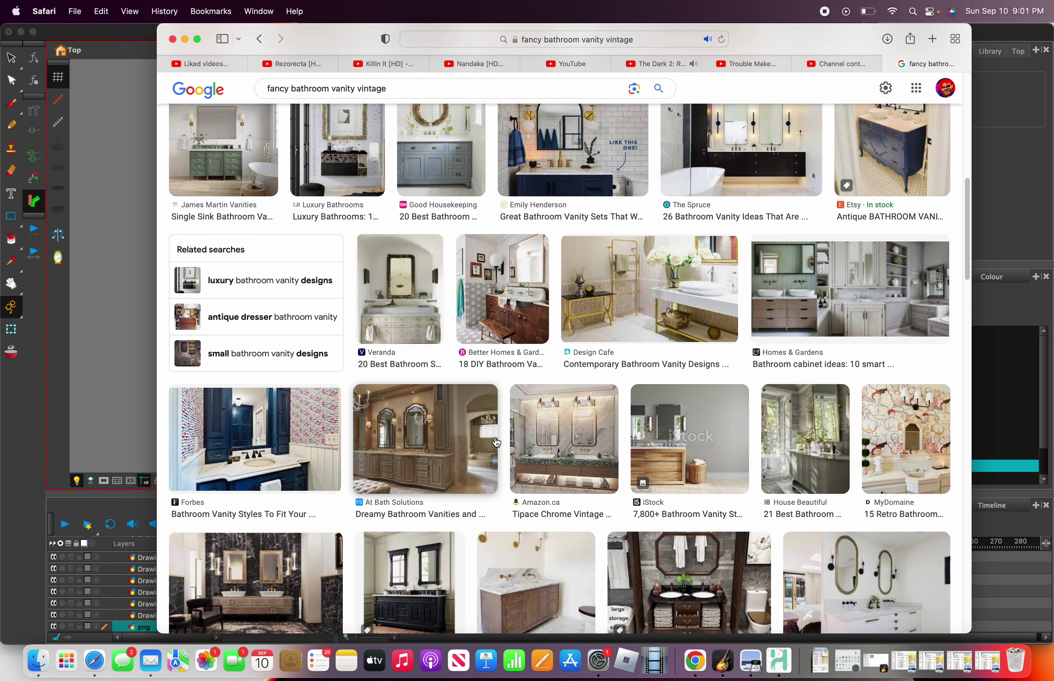
scroll(496, 442, down, 6)
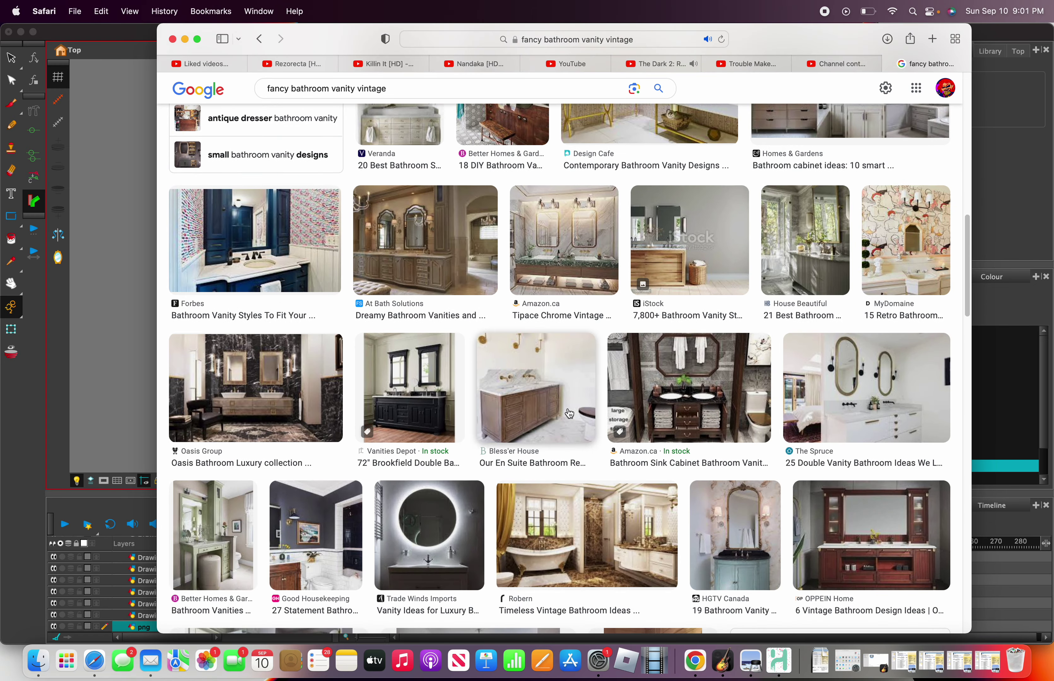
scroll(550, 427, down, 1)
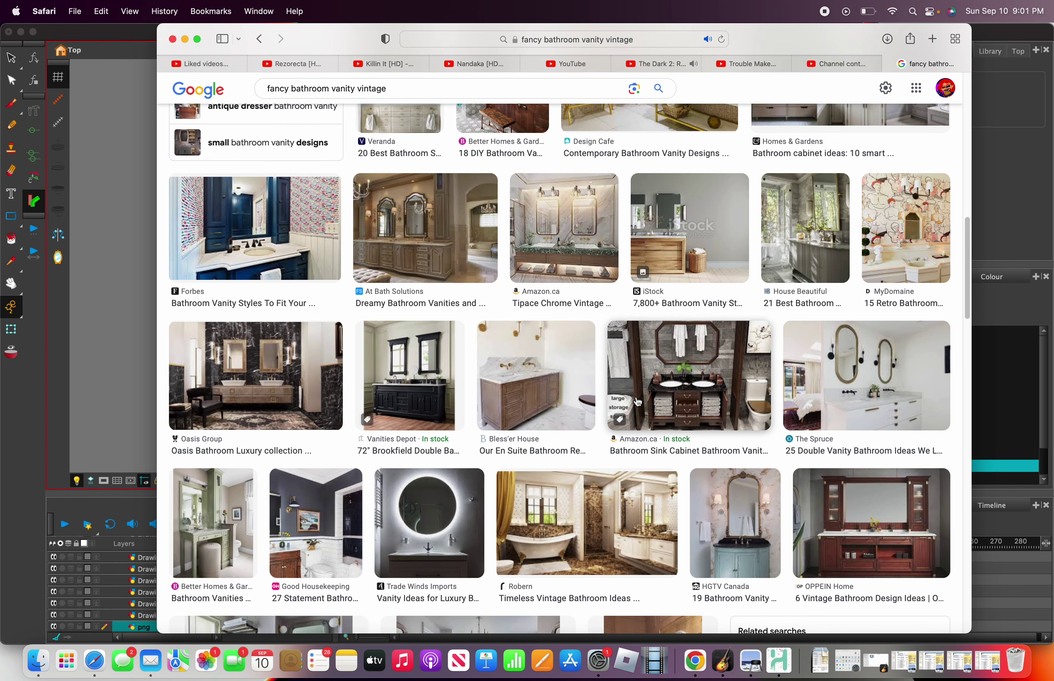
scroll(637, 402, down, 4)
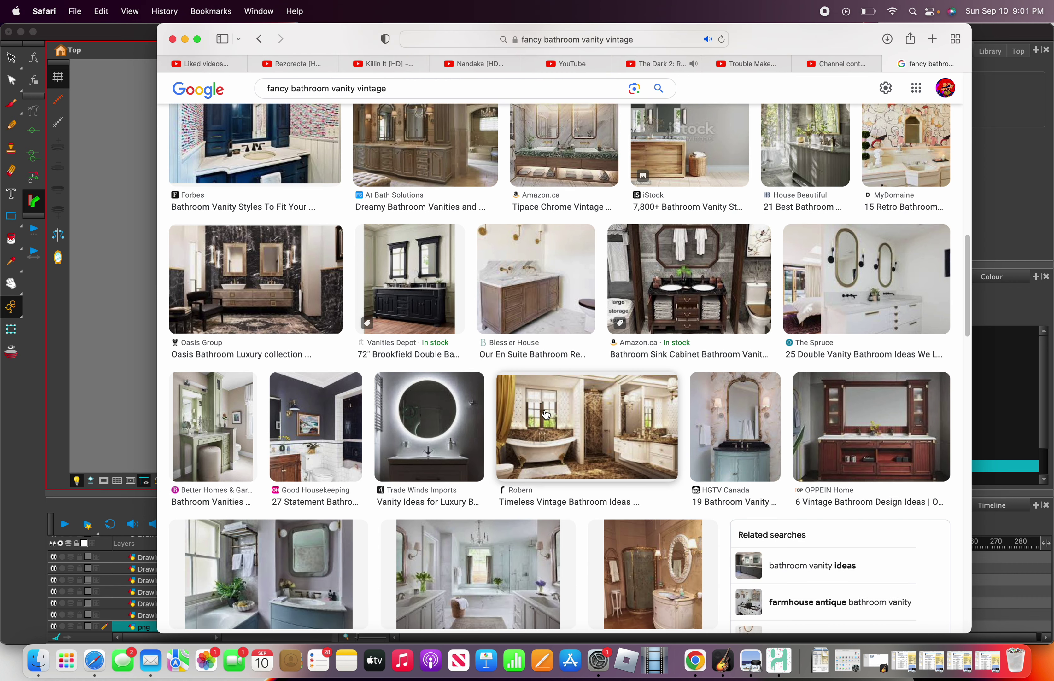
scroll(536, 414, down, 1)
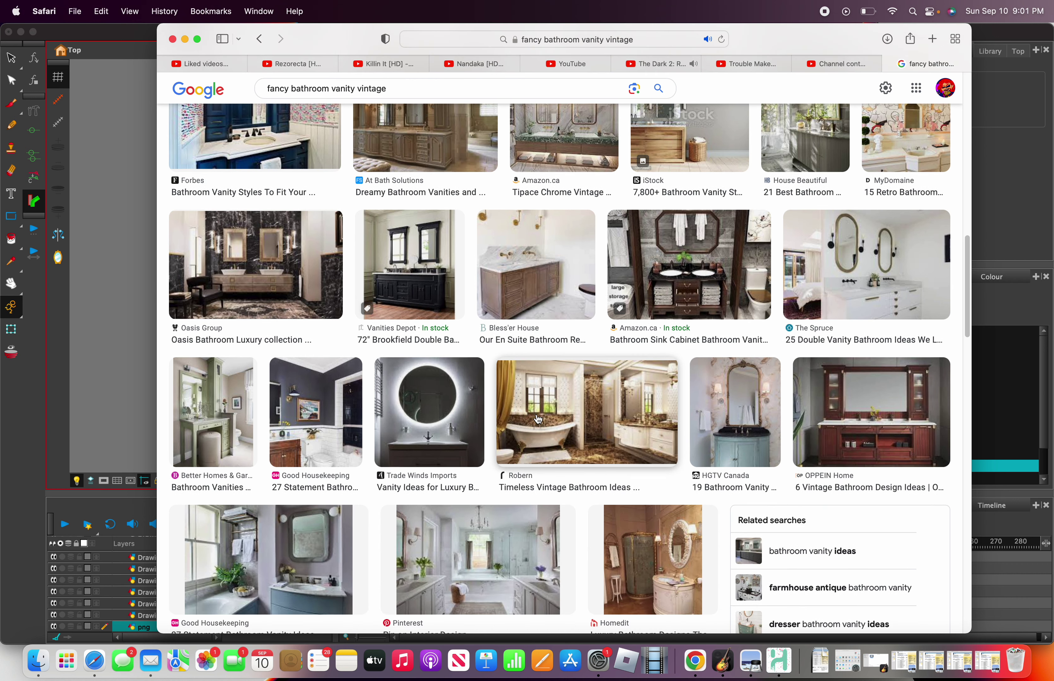
scroll(576, 419, down, 1)
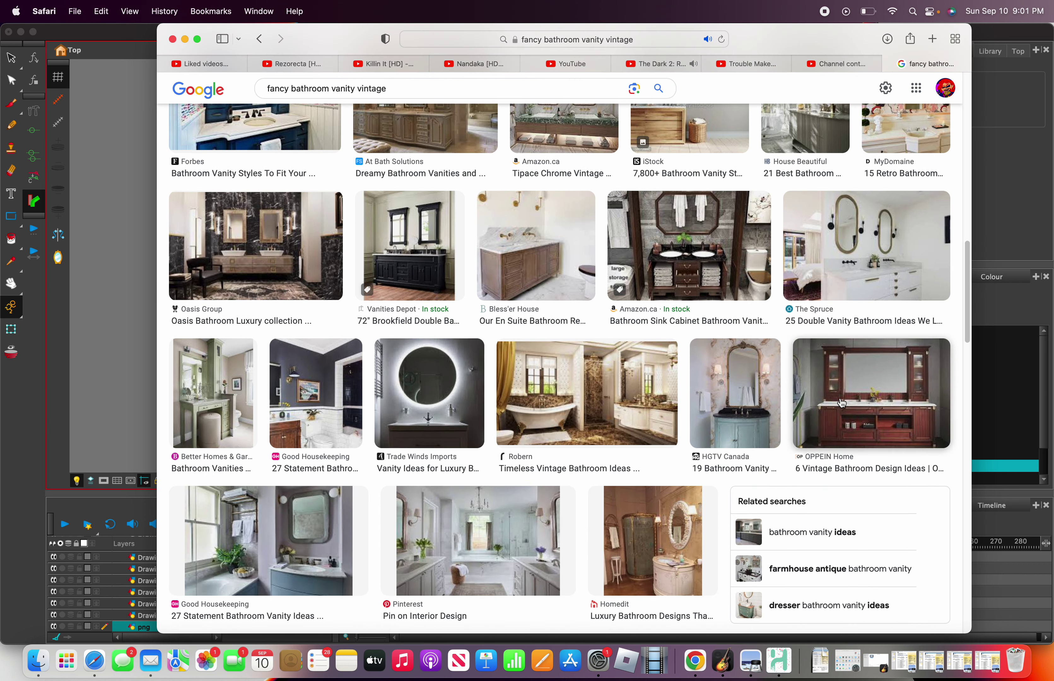
scroll(842, 404, down, 8)
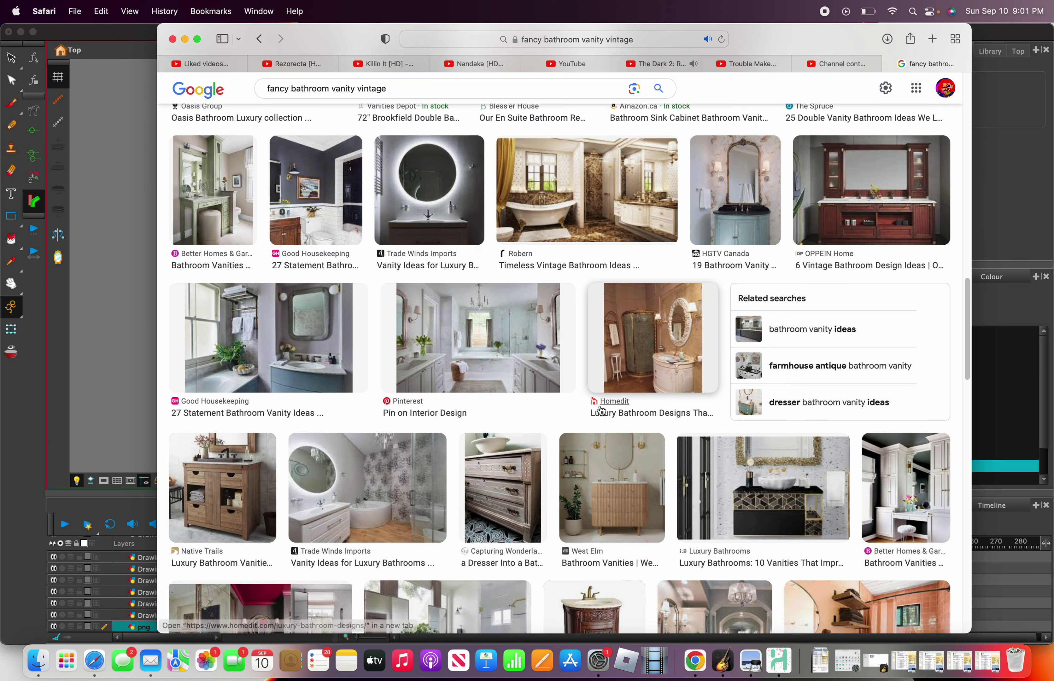
scroll(597, 401, down, 2)
scroll(531, 404, down, 6)
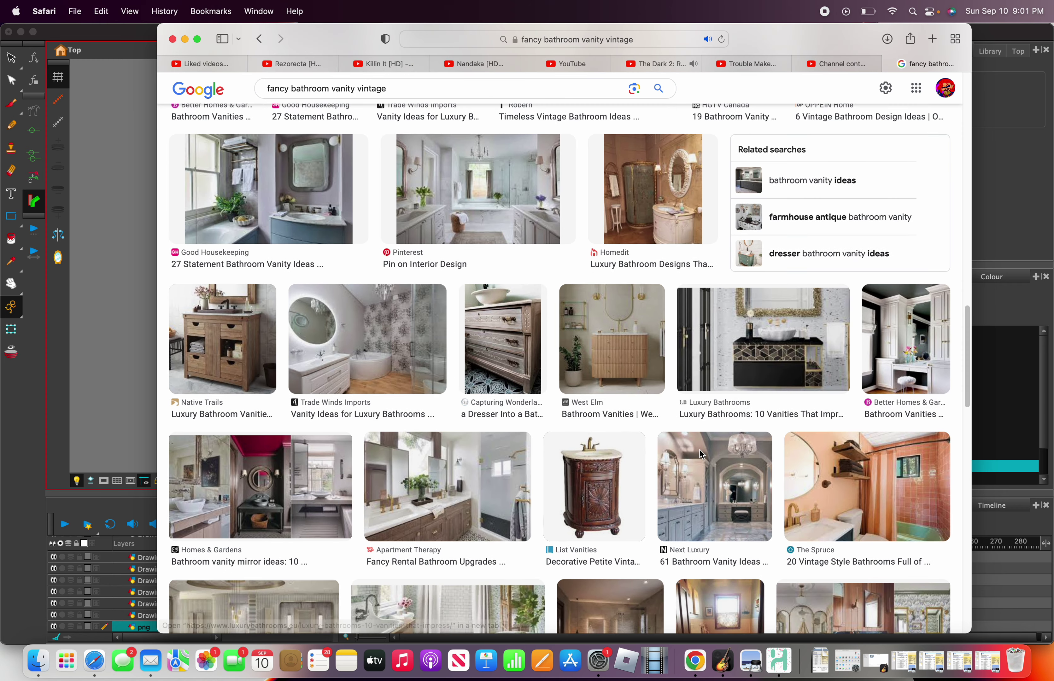
scroll(610, 443, down, 5)
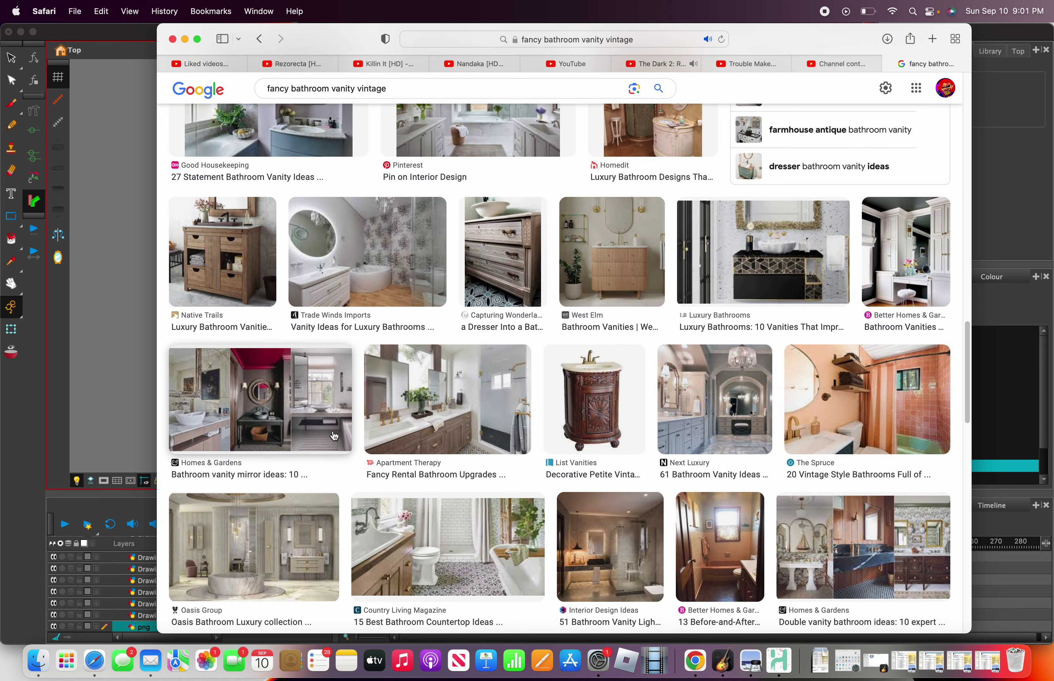
scroll(491, 440, down, 3)
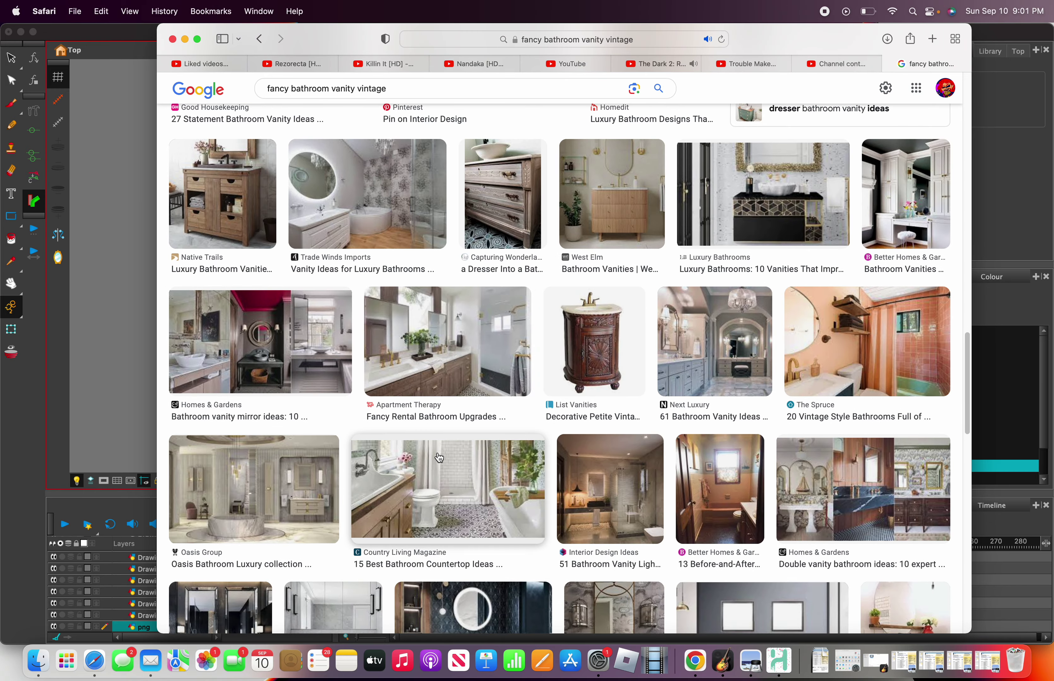
Preview Country Living Magazine's "15 Best Bathroom Countertop Ideas" picture, look over its related images, and close the preview.
click(438, 458)
scroll(668, 417, down, 2)
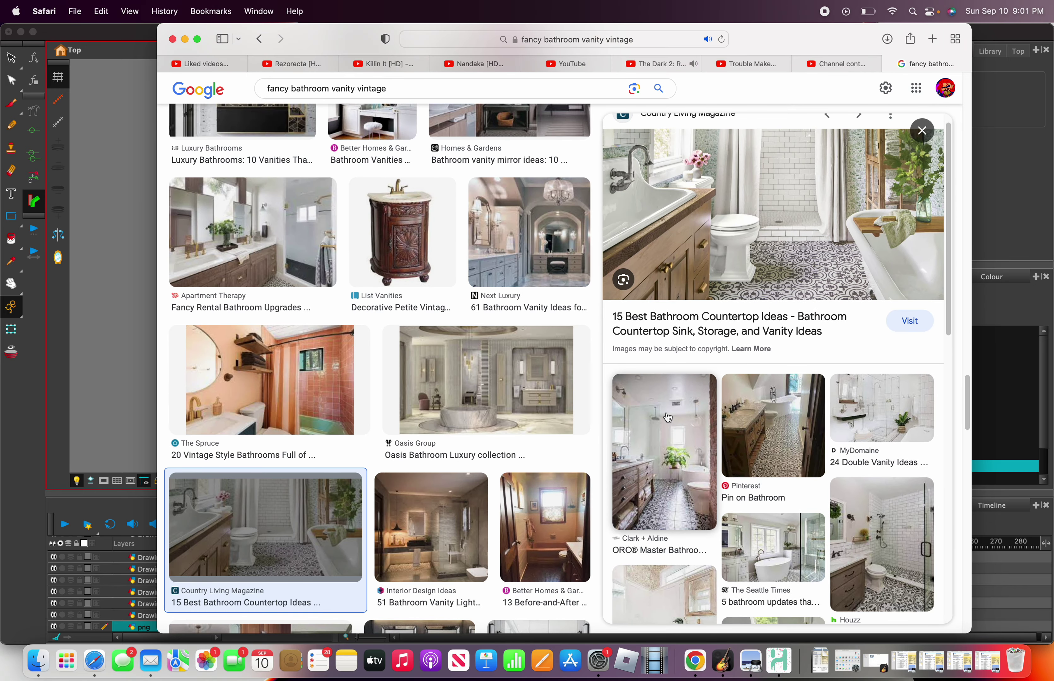
scroll(669, 417, down, 7)
scroll(668, 418, down, 7)
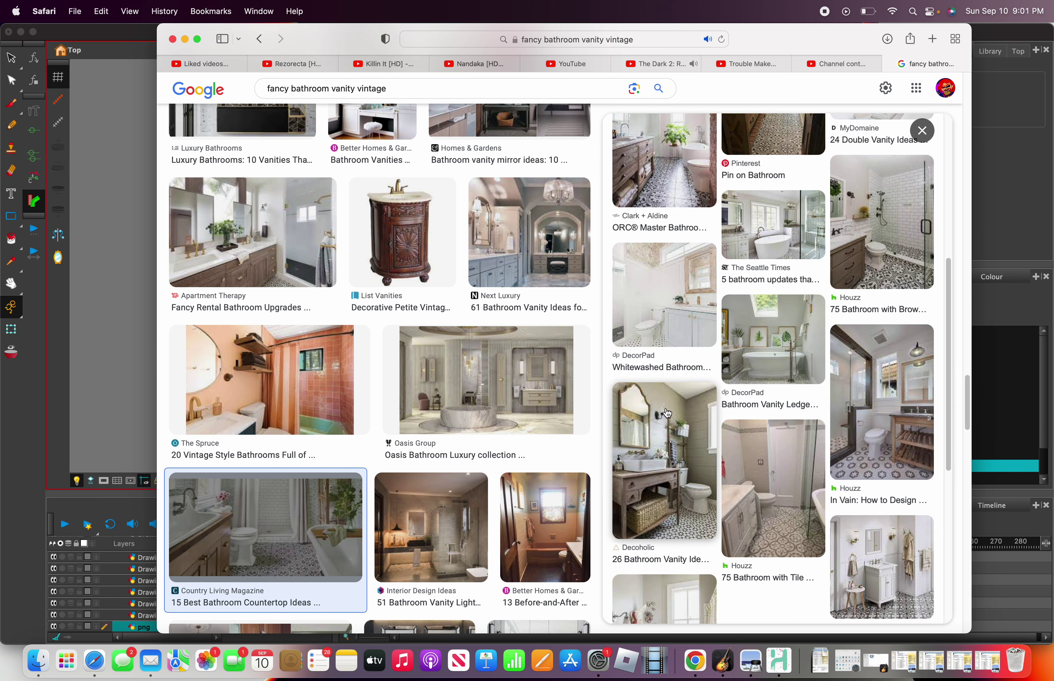
click(921, 132)
Find Robern's "Timeless Vintage Bathroom Ideas" picture with the chandelier and grey curtains further down the results and save it to Documents.
scroll(680, 431, down, 3)
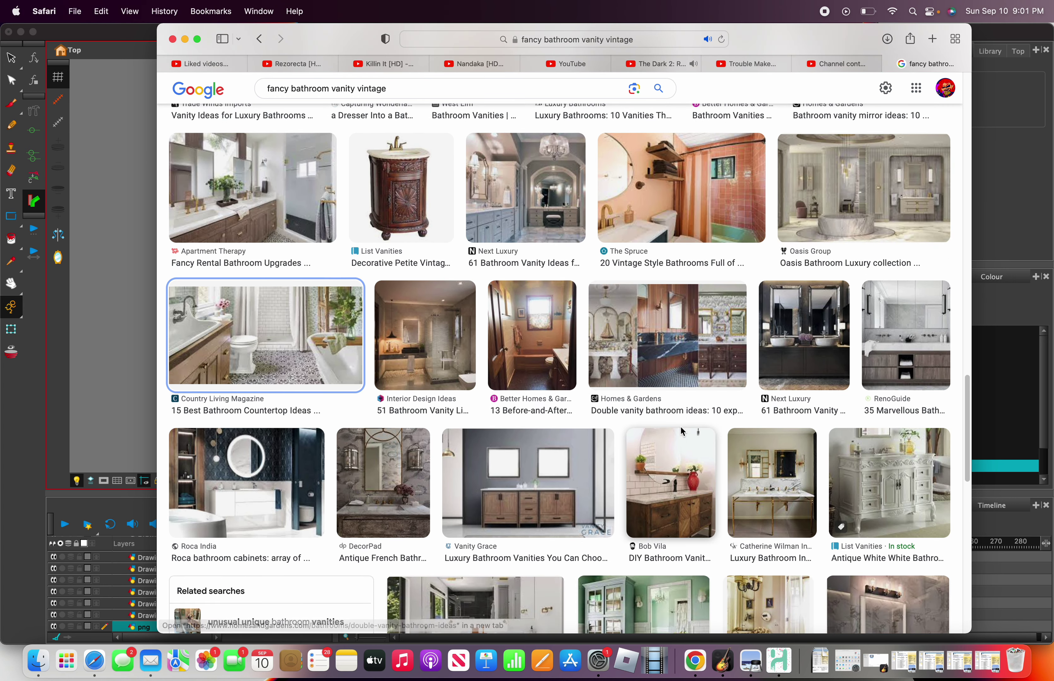
scroll(681, 431, down, 4)
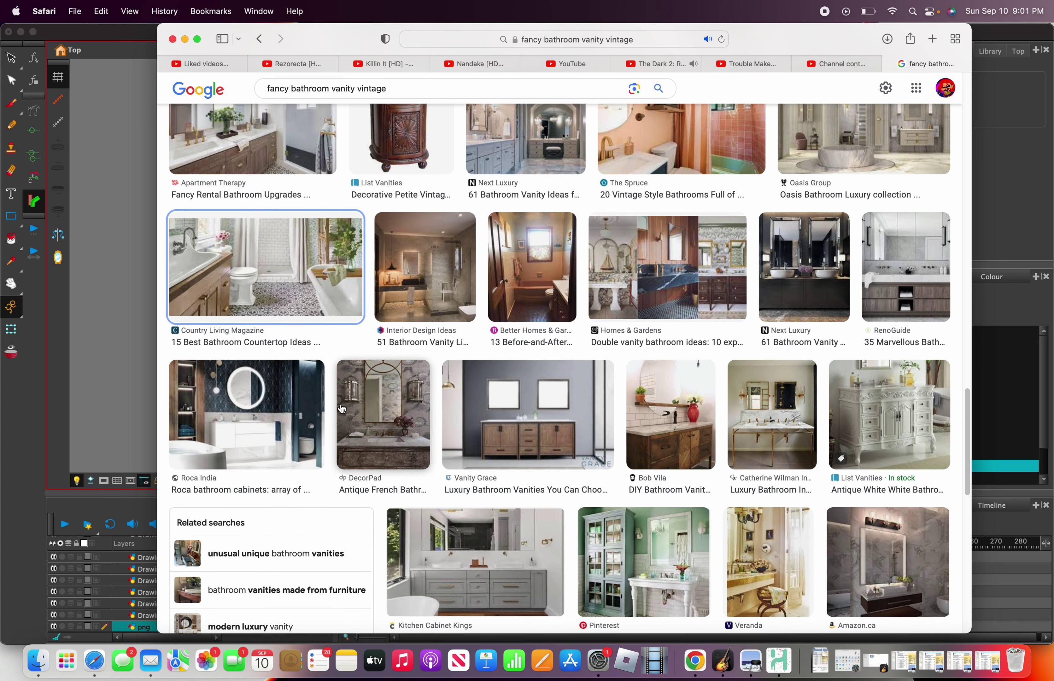
scroll(341, 408, down, 10)
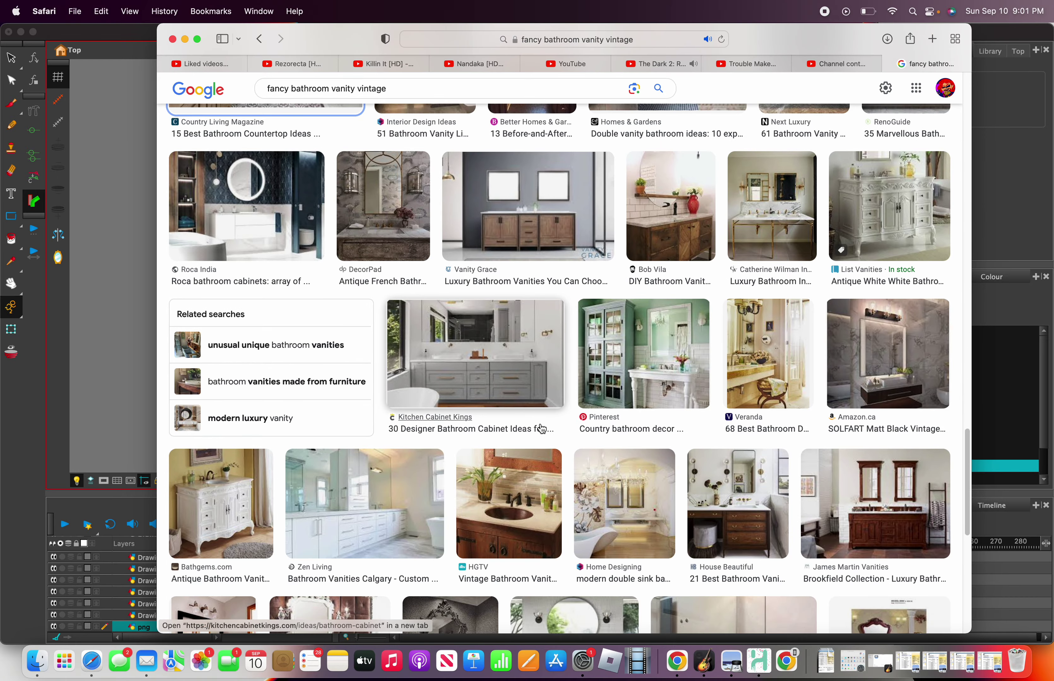
scroll(541, 429, down, 9)
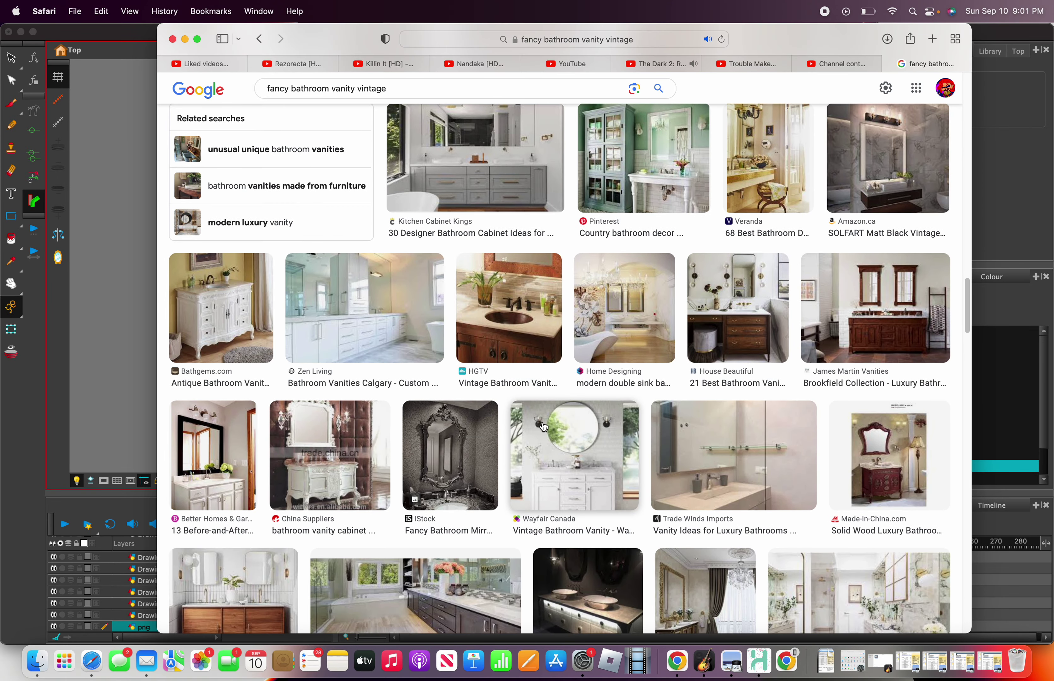
scroll(544, 426, down, 10)
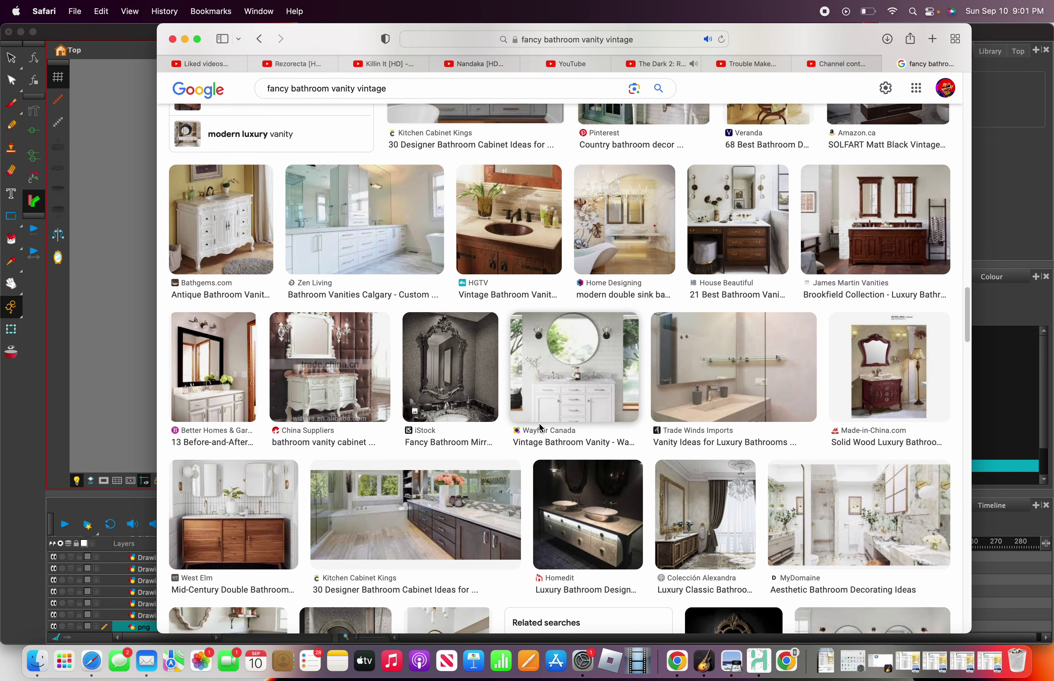
scroll(541, 429, down, 10)
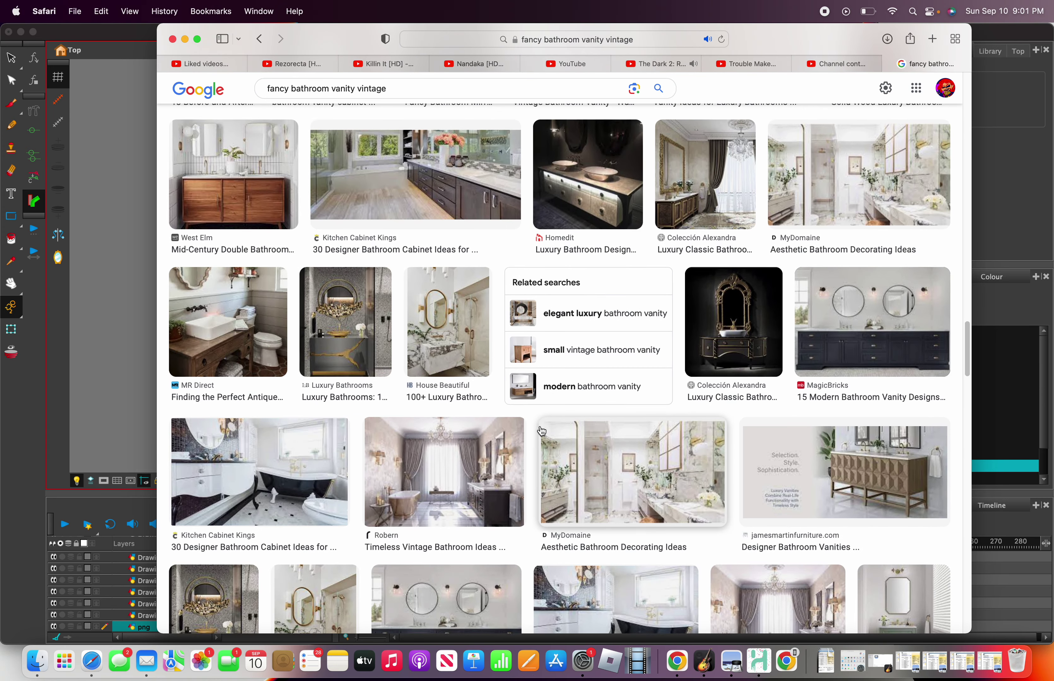
scroll(509, 436, down, 2)
click(479, 441)
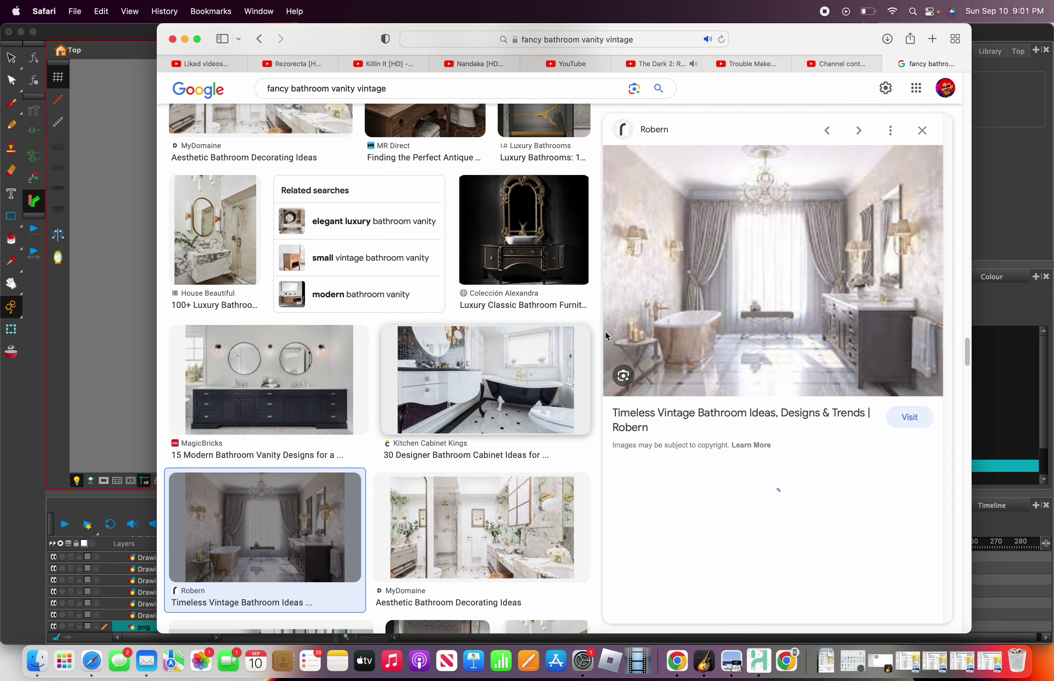
right_click(744, 276)
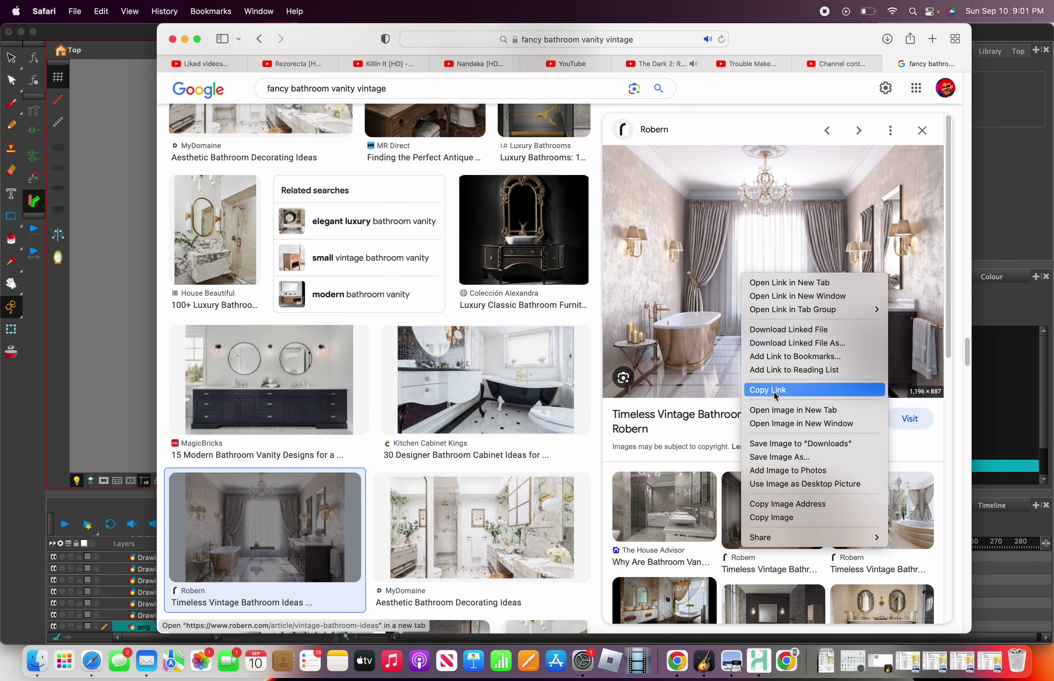
click(791, 458)
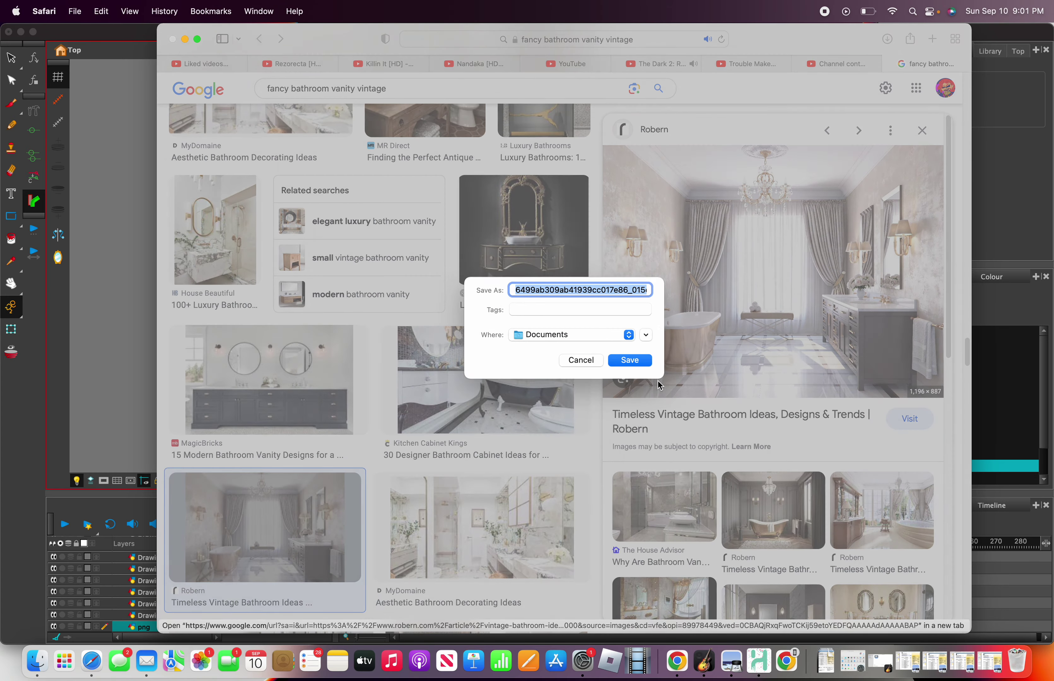
click(635, 363)
Switch to Toon Boom Harmony and open the image import dialog for the pomp scene.
click(122, 356)
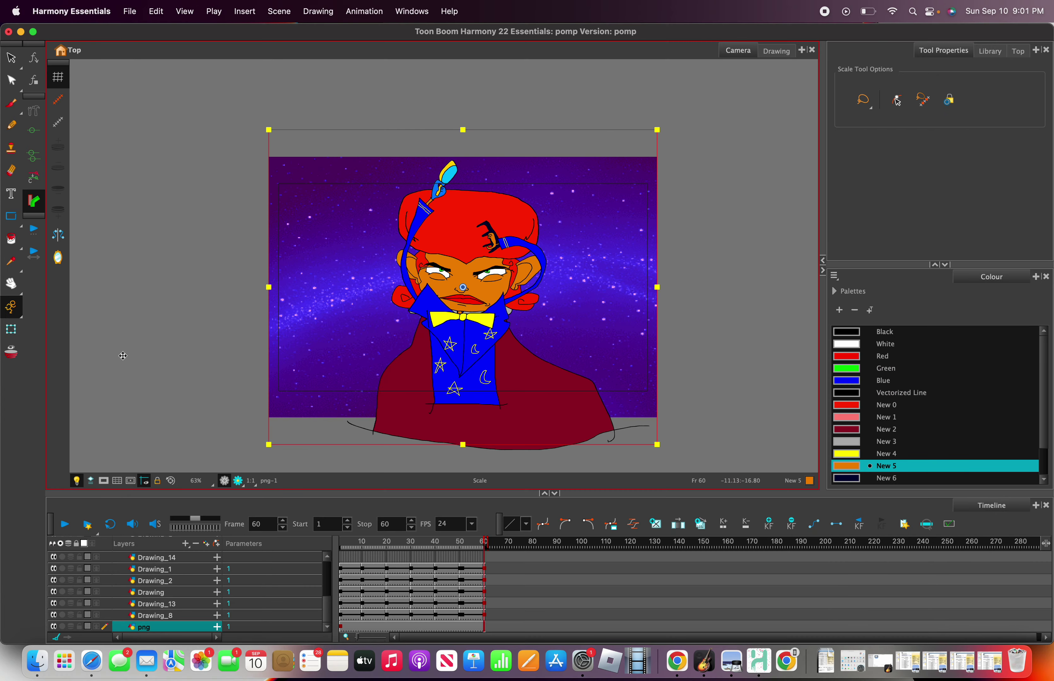
scroll(256, 334, down, 1)
scroll(247, 338, up, 1)
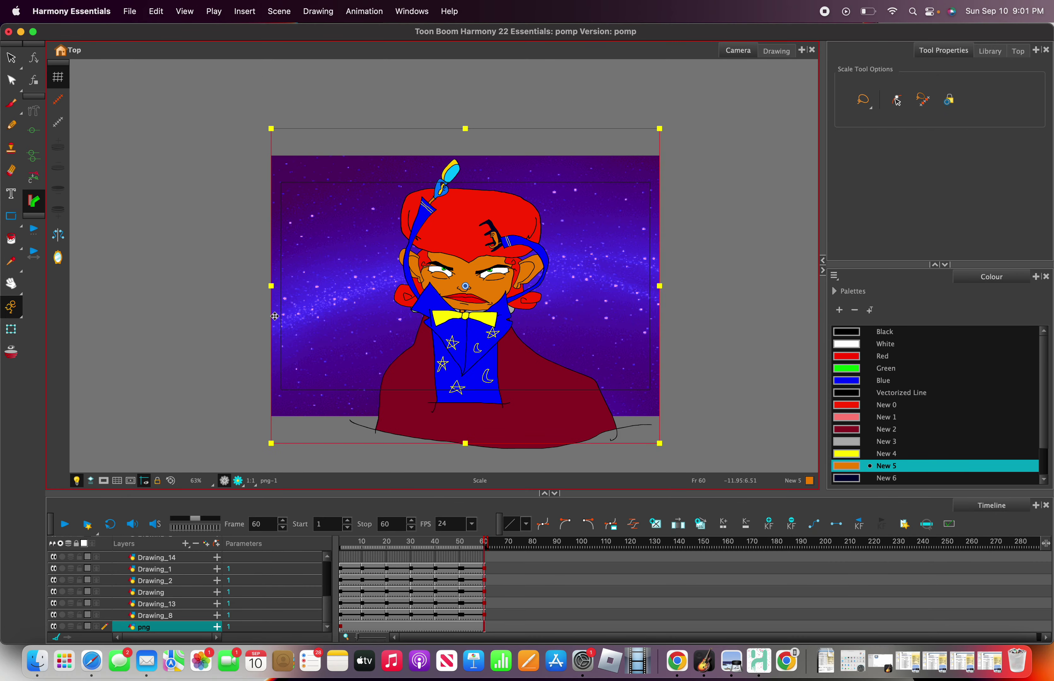
click(122, 12)
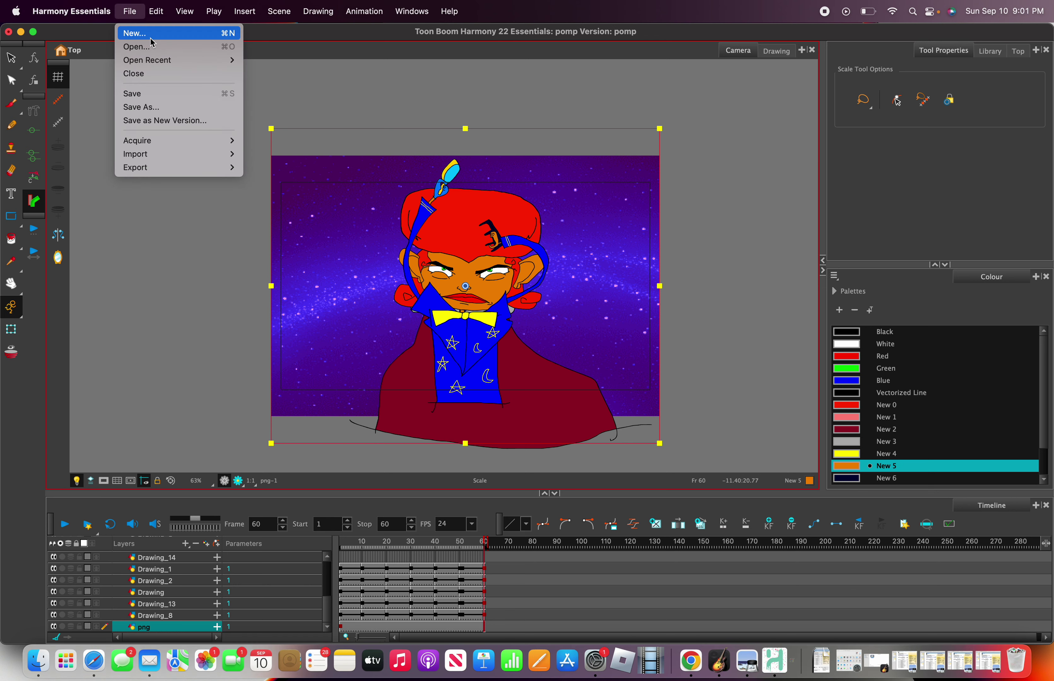
mouse_move(194, 154)
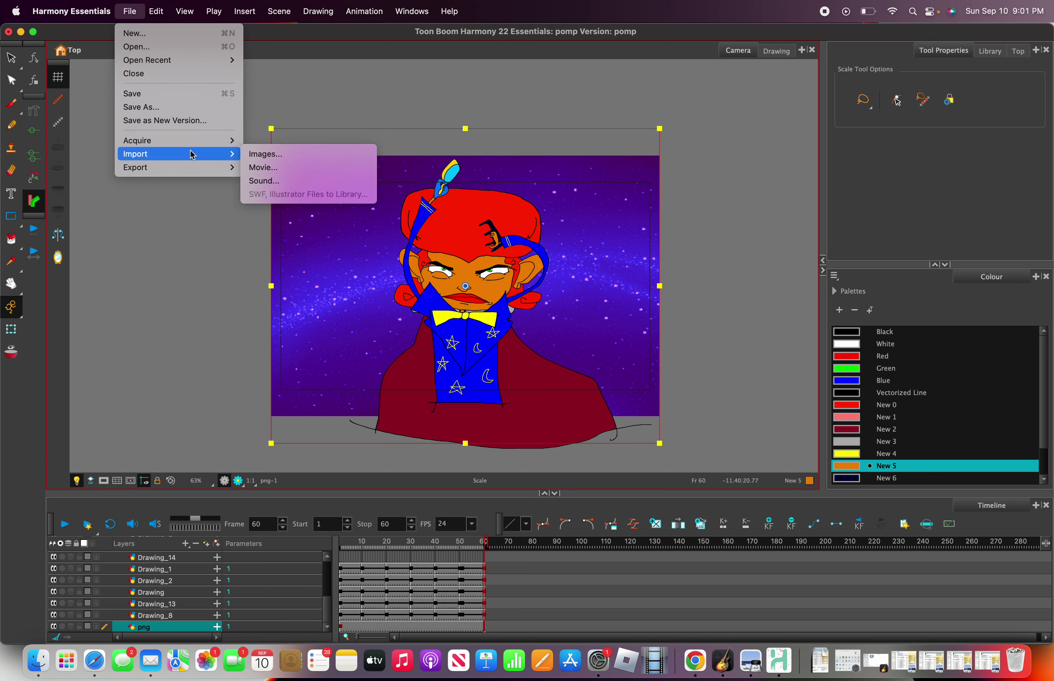
click(312, 155)
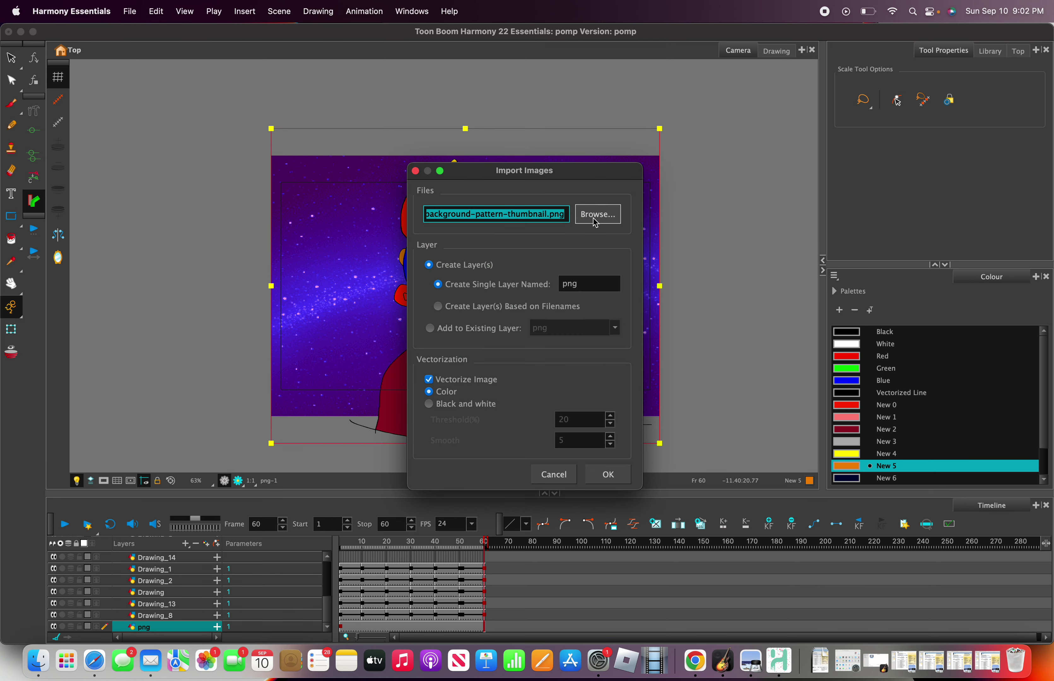
Import 6499ab309ab41939cc017e86_015ef6f8.jpeg from Documents as a new single layer, vectorized in color.
click(595, 221)
click(594, 269)
scroll(616, 310, down, 2)
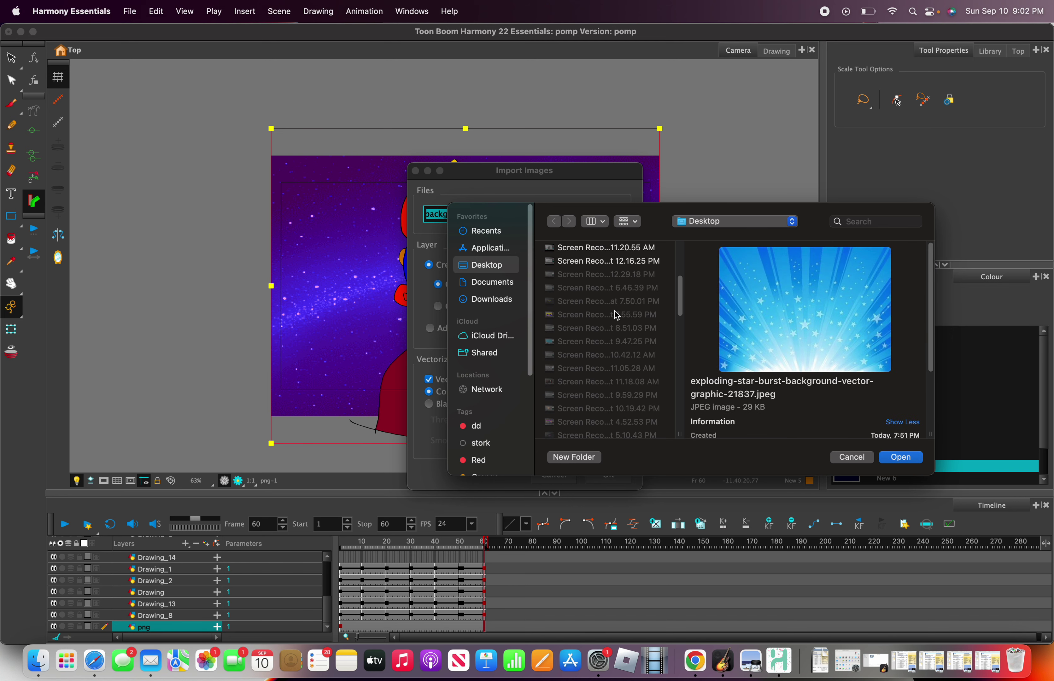
scroll(617, 315, down, 6)
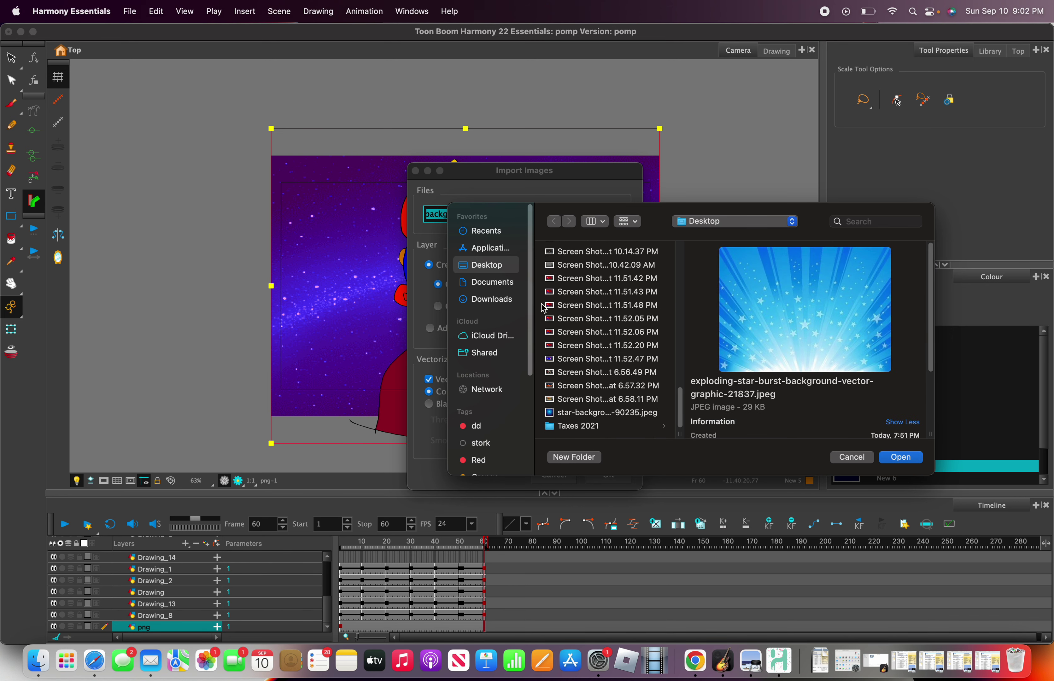
click(510, 283)
click(583, 305)
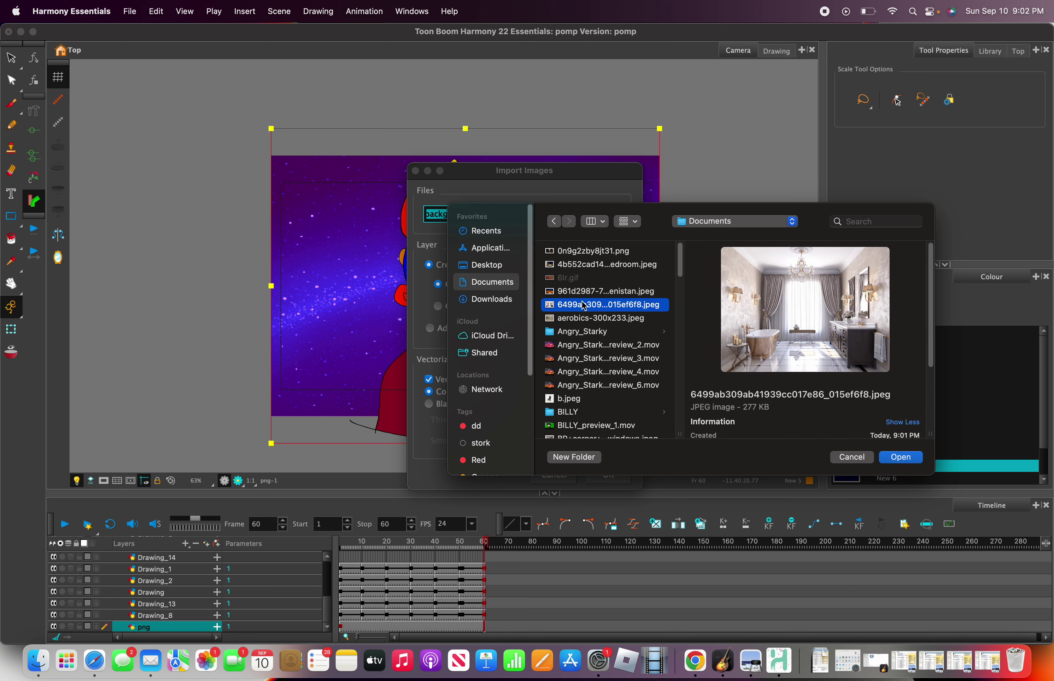
click(901, 457)
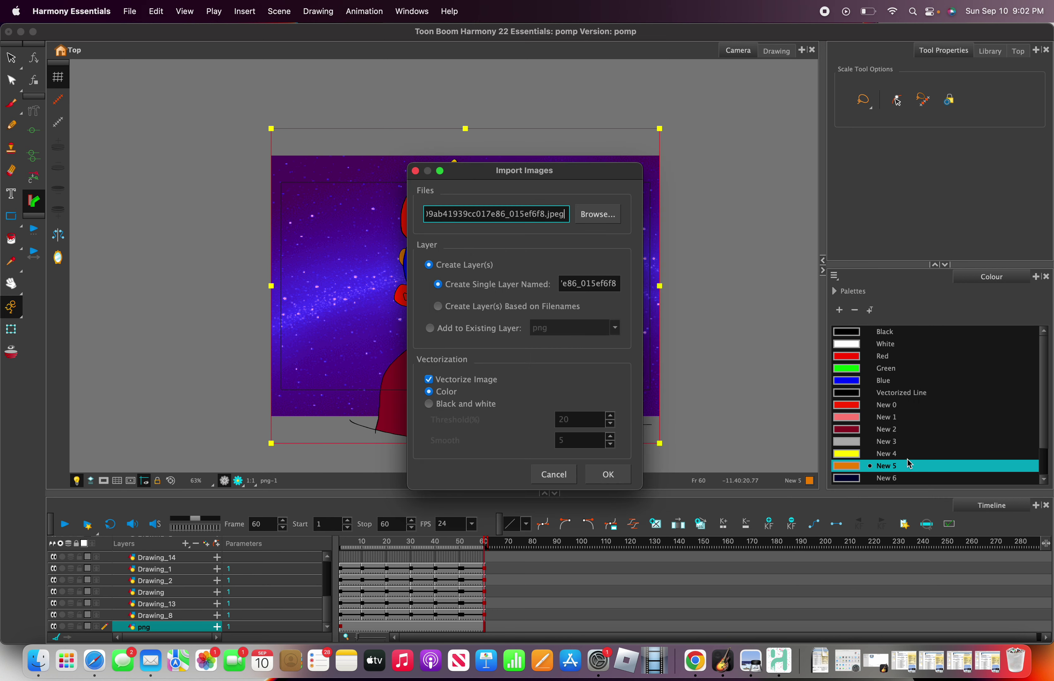
click(624, 479)
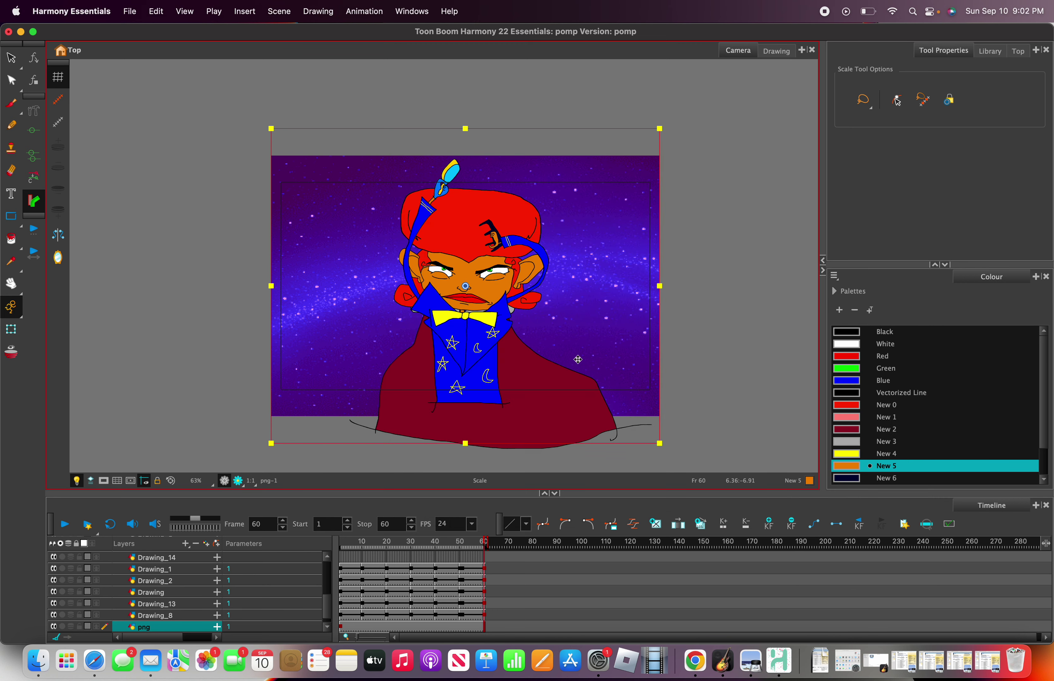
Hide the png star background layer and scale up the bathroom picture layer until it is slightly wider than the camera frame.
scroll(578, 359, down, 2)
scroll(278, 577, down, 1)
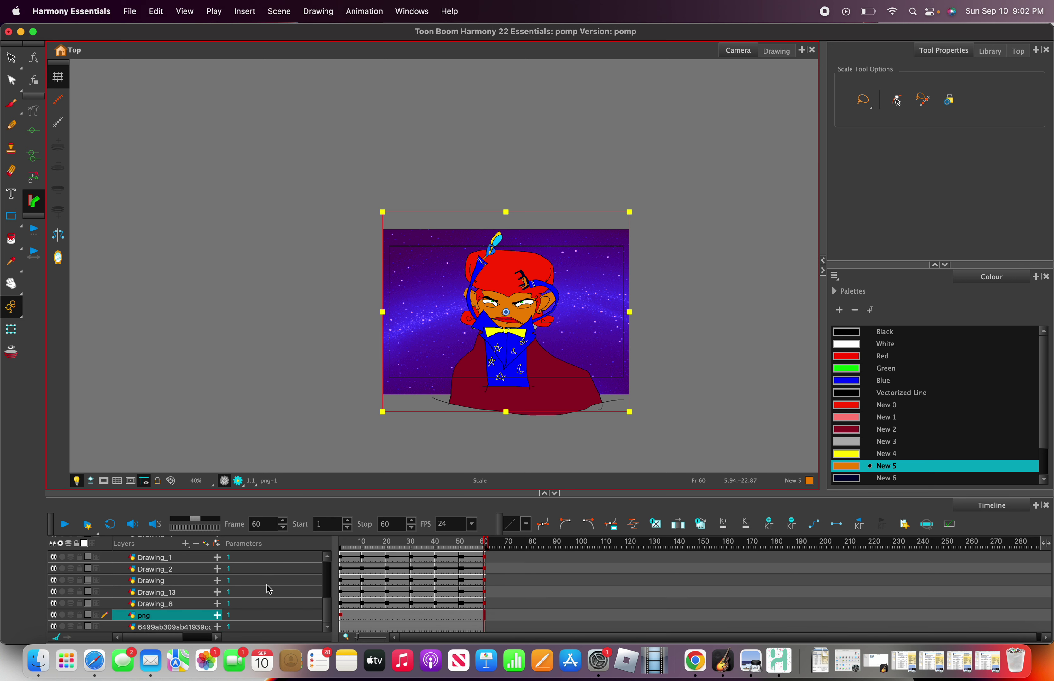
click(189, 626)
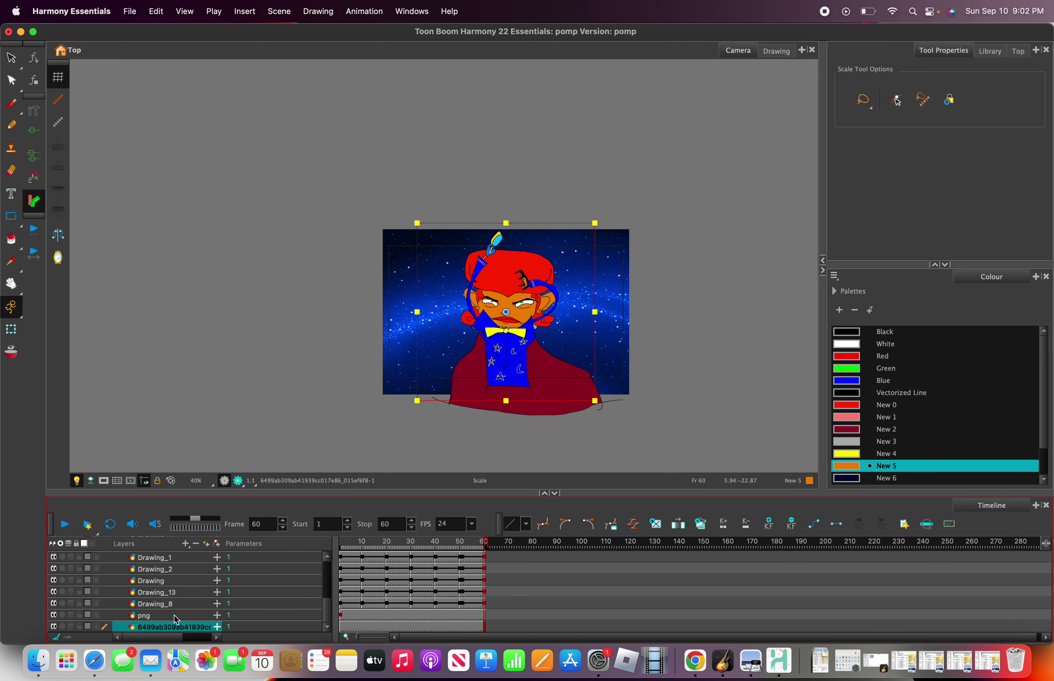
click(175, 617)
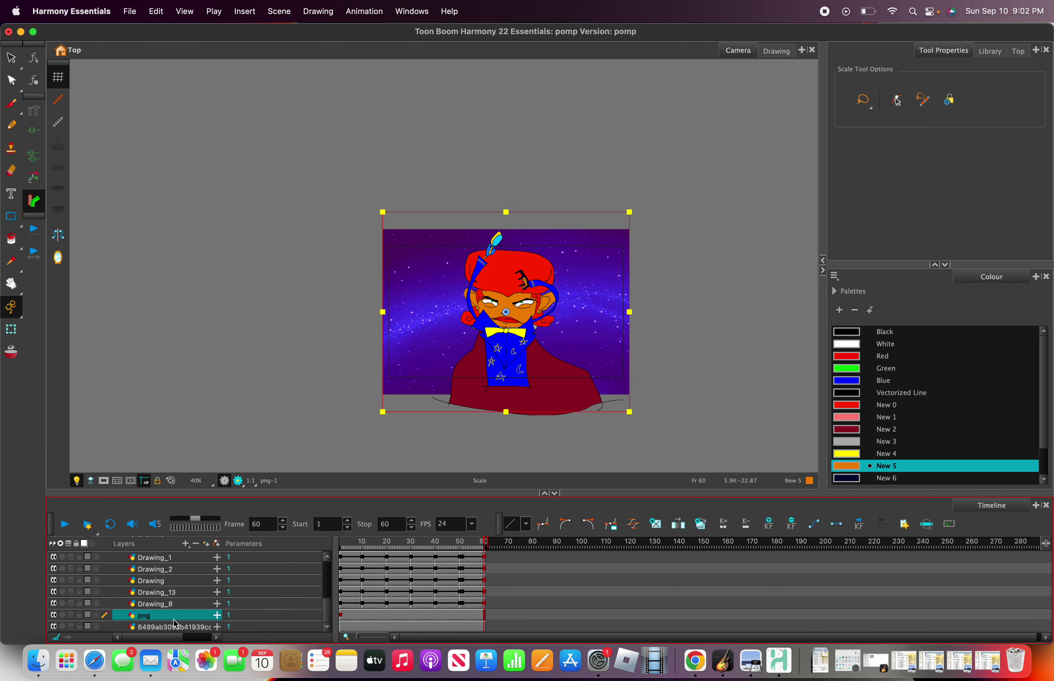
click(55, 615)
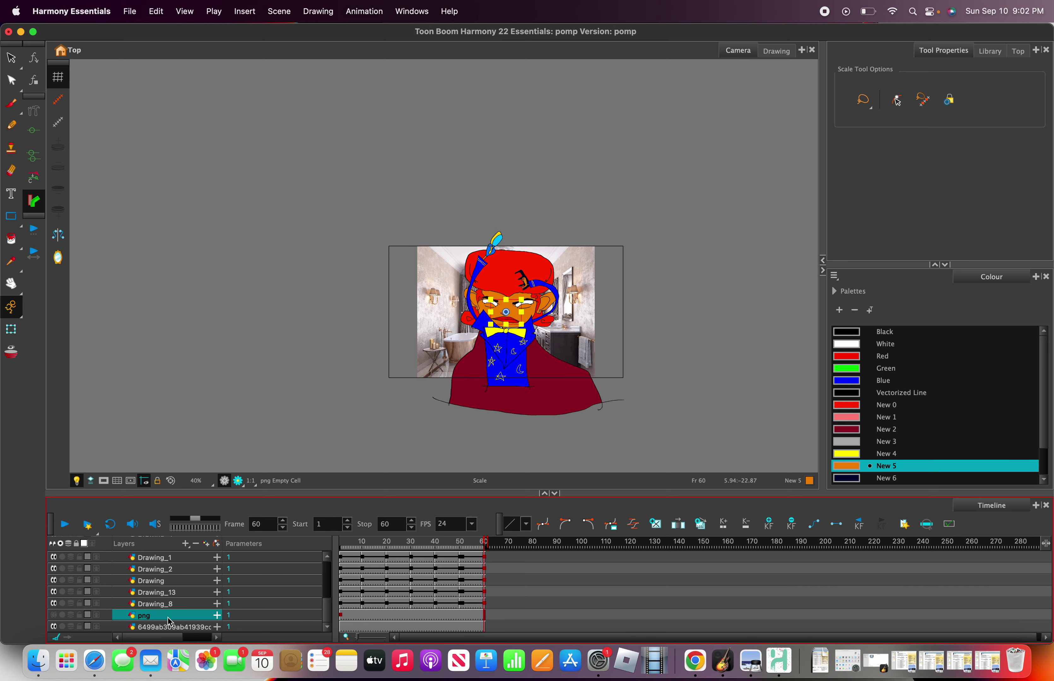
click(174, 626)
drag(418, 223, 380, 202)
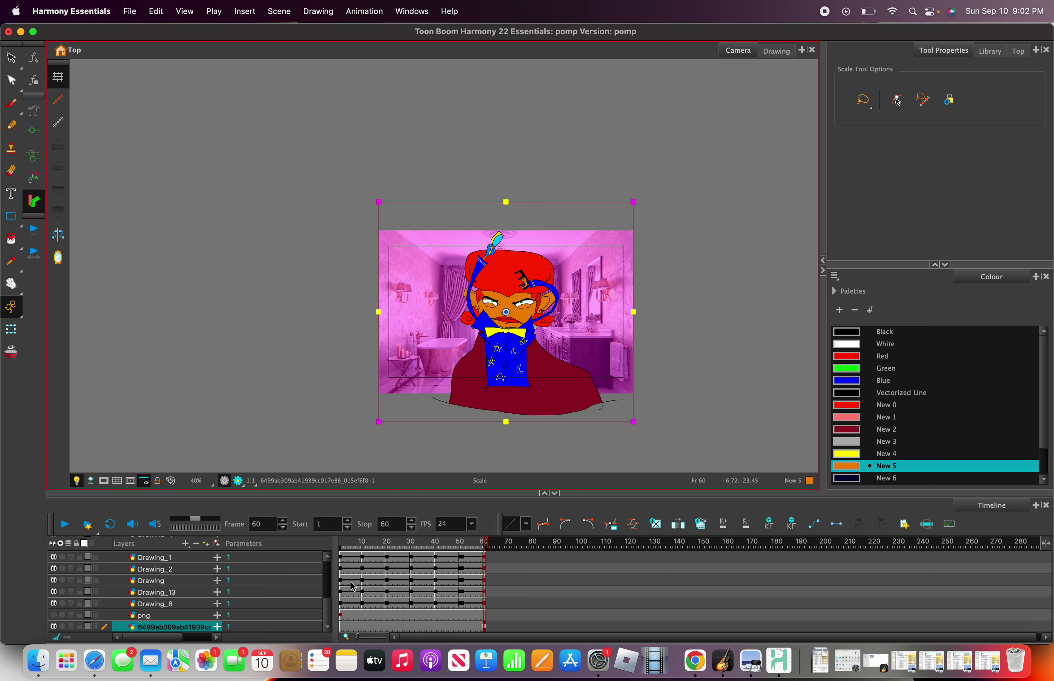
Play the scene from frame 1 to check the character against the bathroom background.
drag(350, 547, 269, 530)
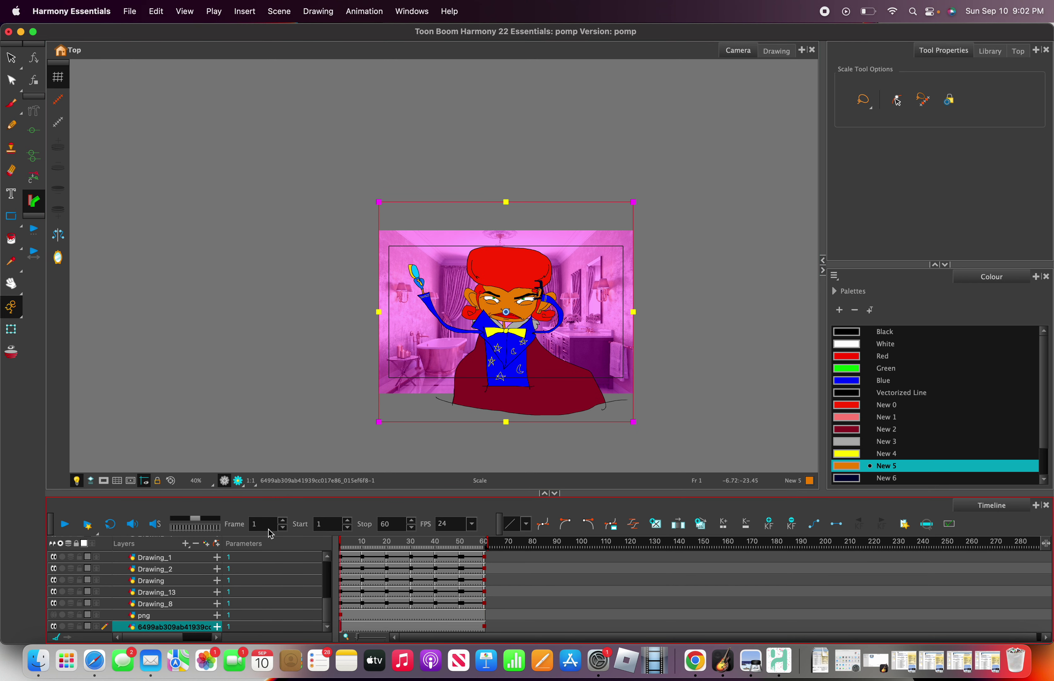
click(67, 527)
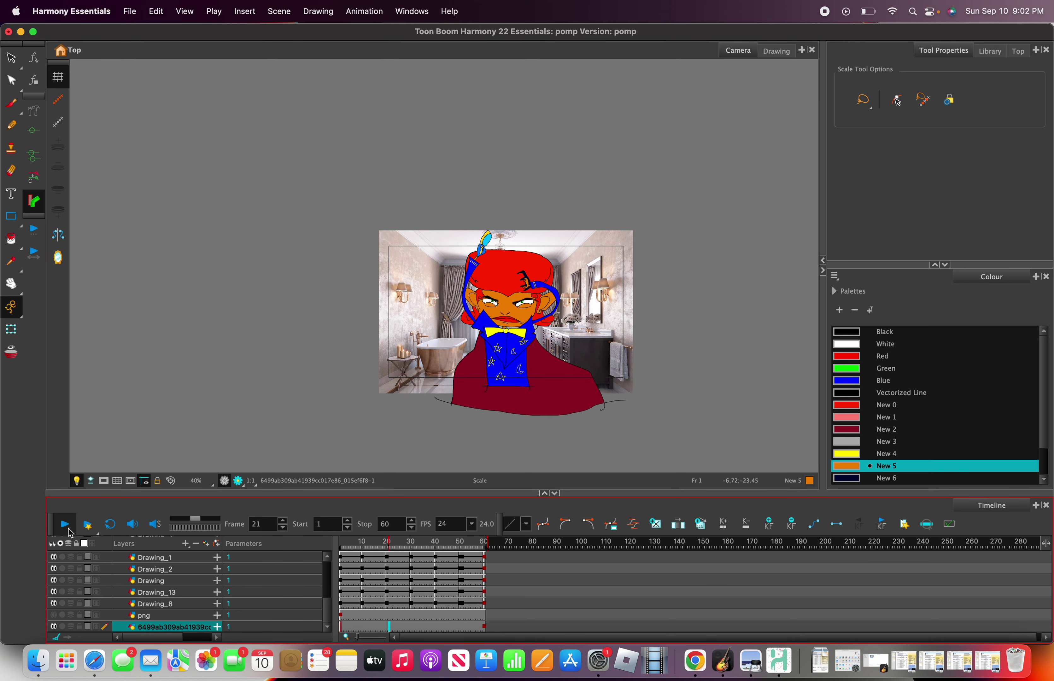
click(68, 528)
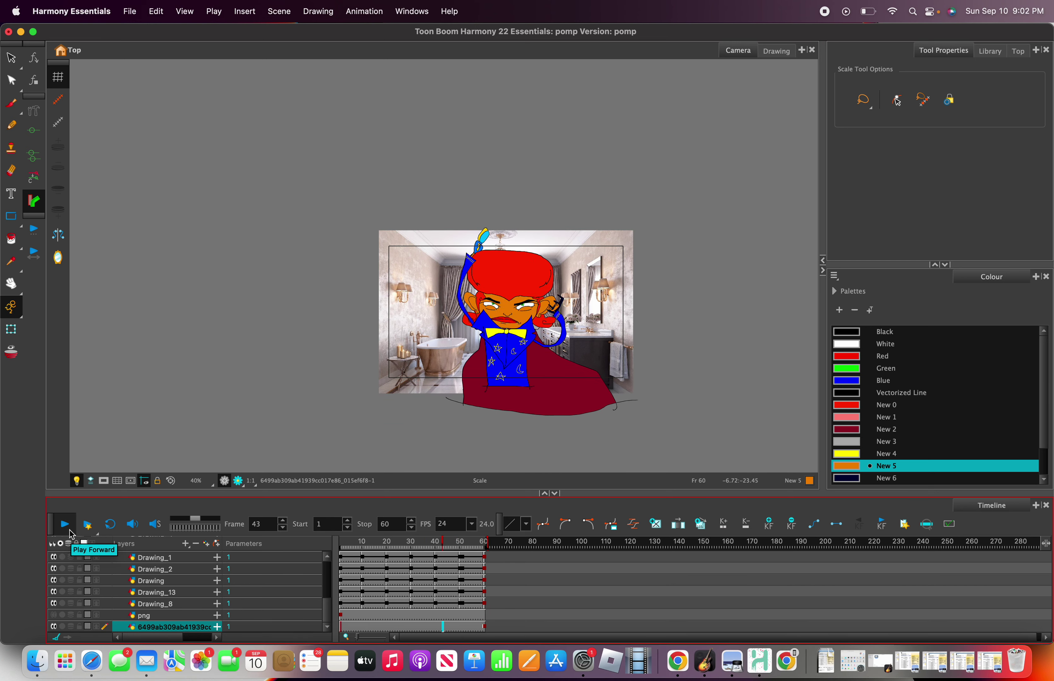
click(67, 529)
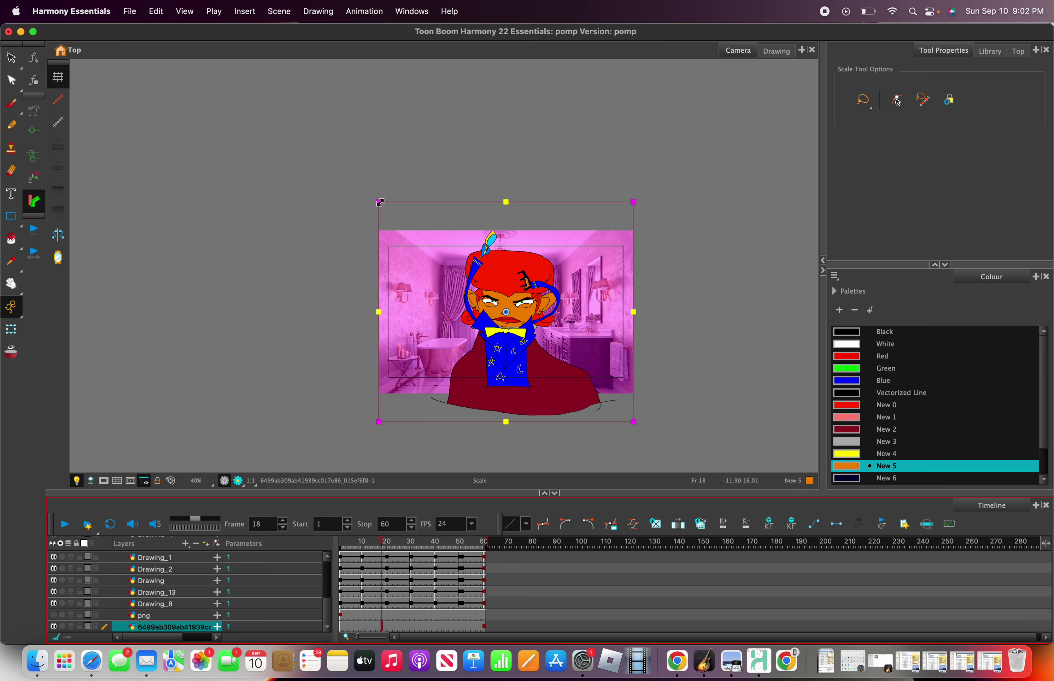
Try enlarging the bathroom picture at frame 18, play the scene, return to frame 1 and undo the scaling.
drag(380, 202, 336, 168)
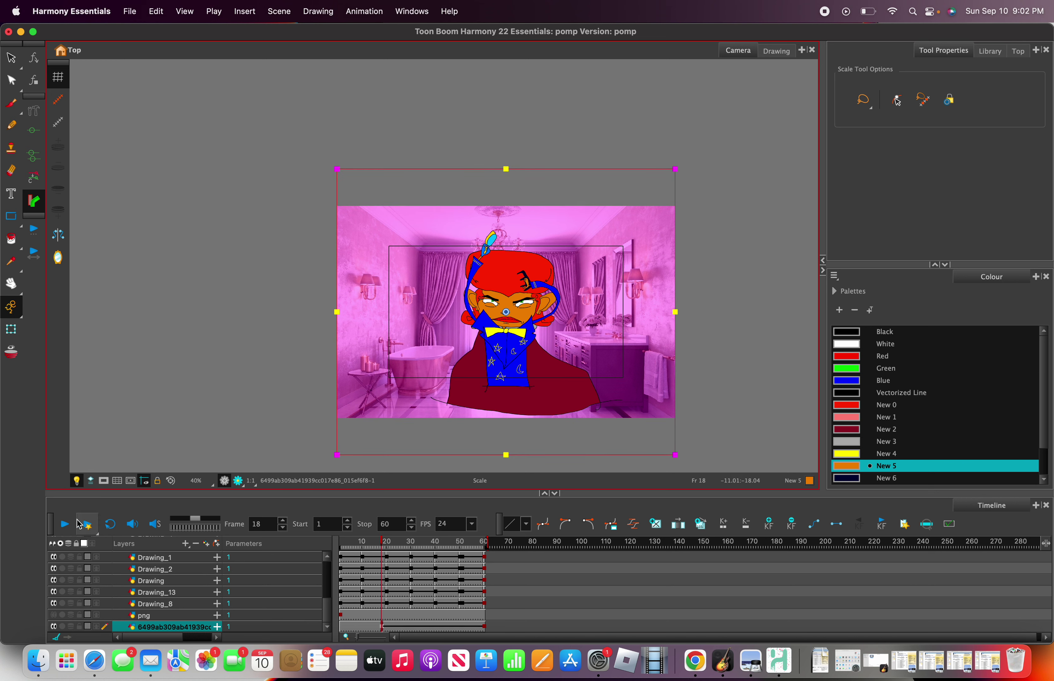
click(66, 524)
click(65, 524)
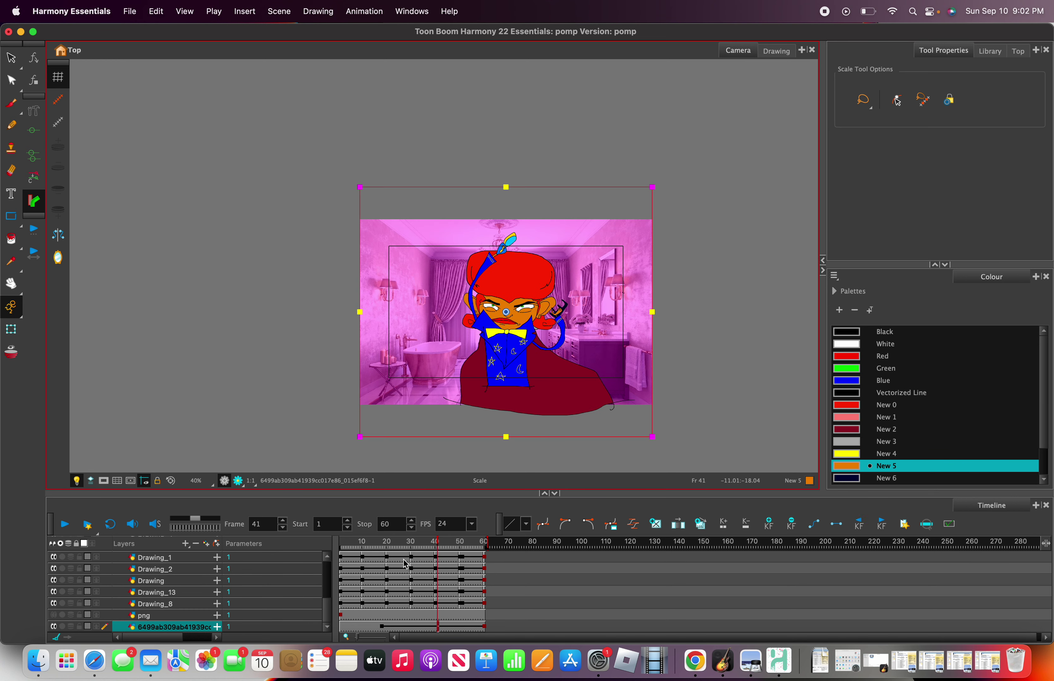
drag(438, 543, 251, 528)
key(super+z)
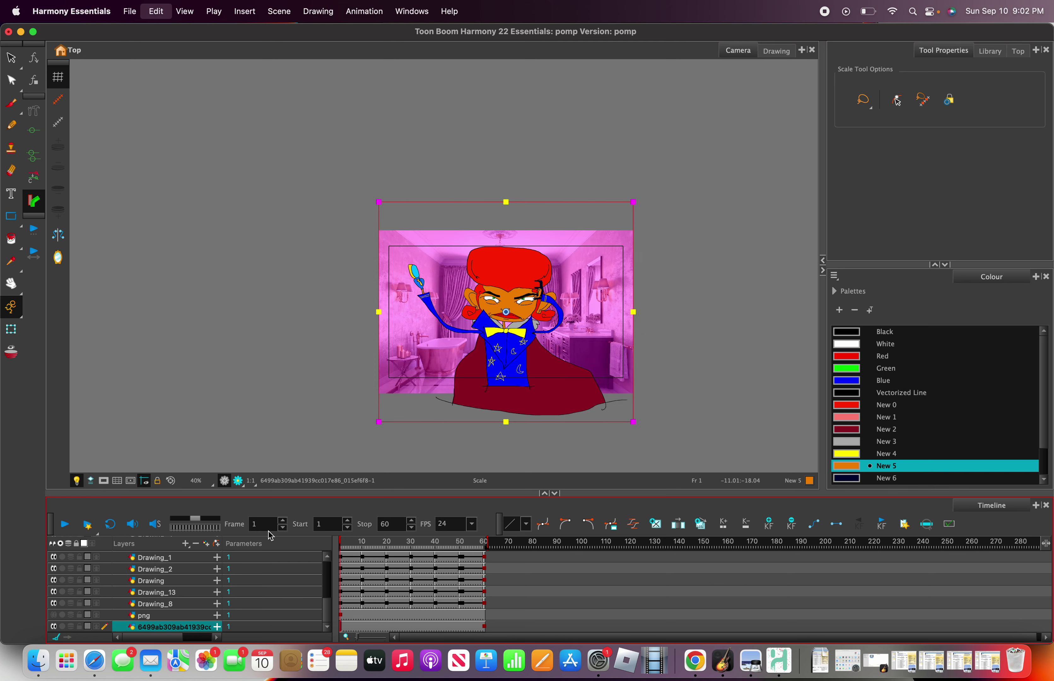
Try enlarging the bathroom picture at frame 1, play the scene to check it, and undo the scaling.
drag(379, 203, 350, 169)
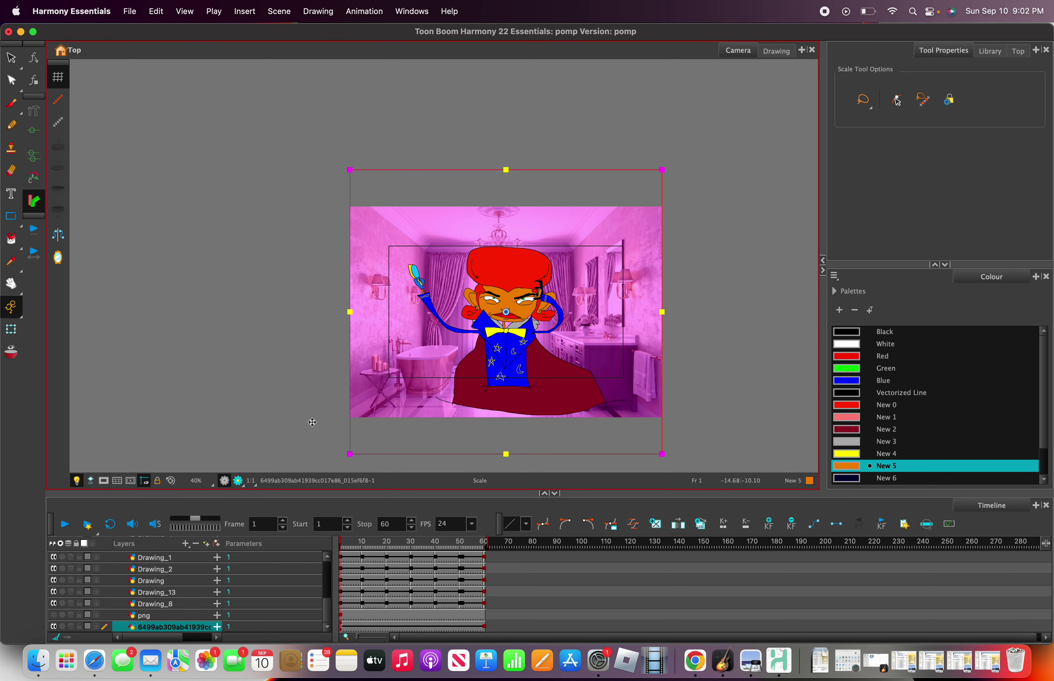
click(65, 530)
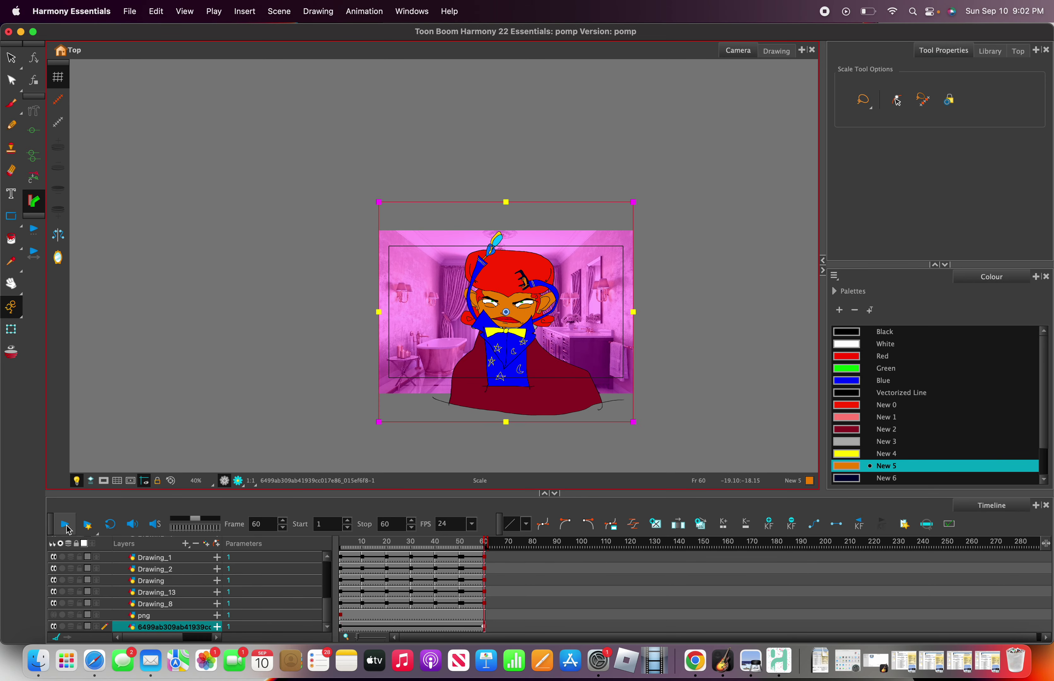
click(66, 527)
click(66, 527)
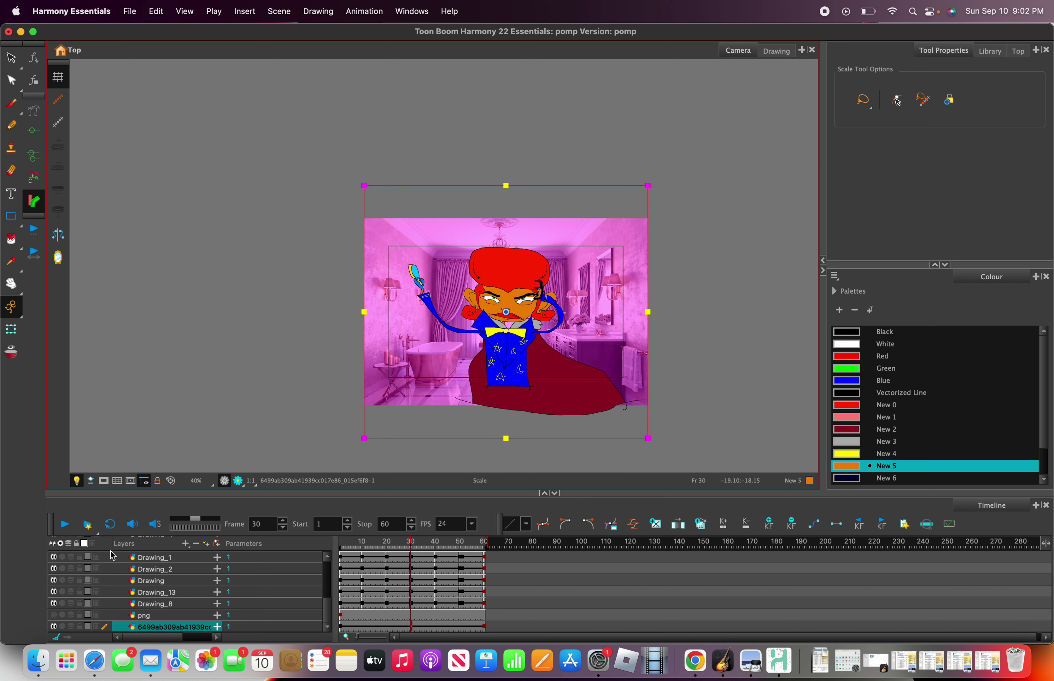
key(super+z)
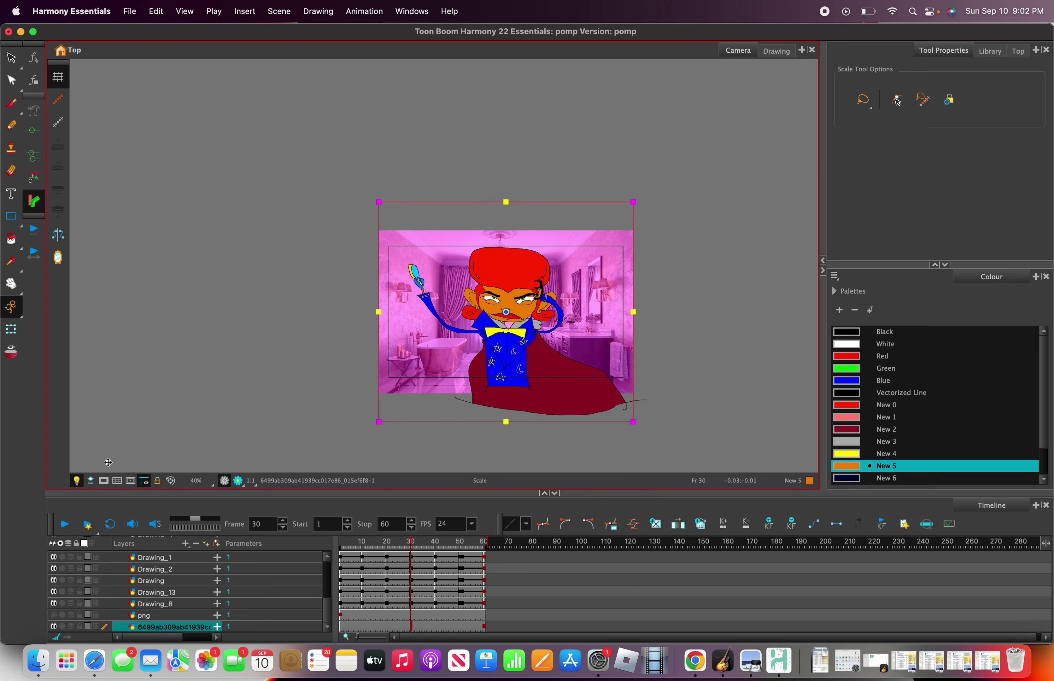
Enlarge the bathroom picture at frame 60 to about twice the width of the camera frame.
drag(408, 541, 102, 609)
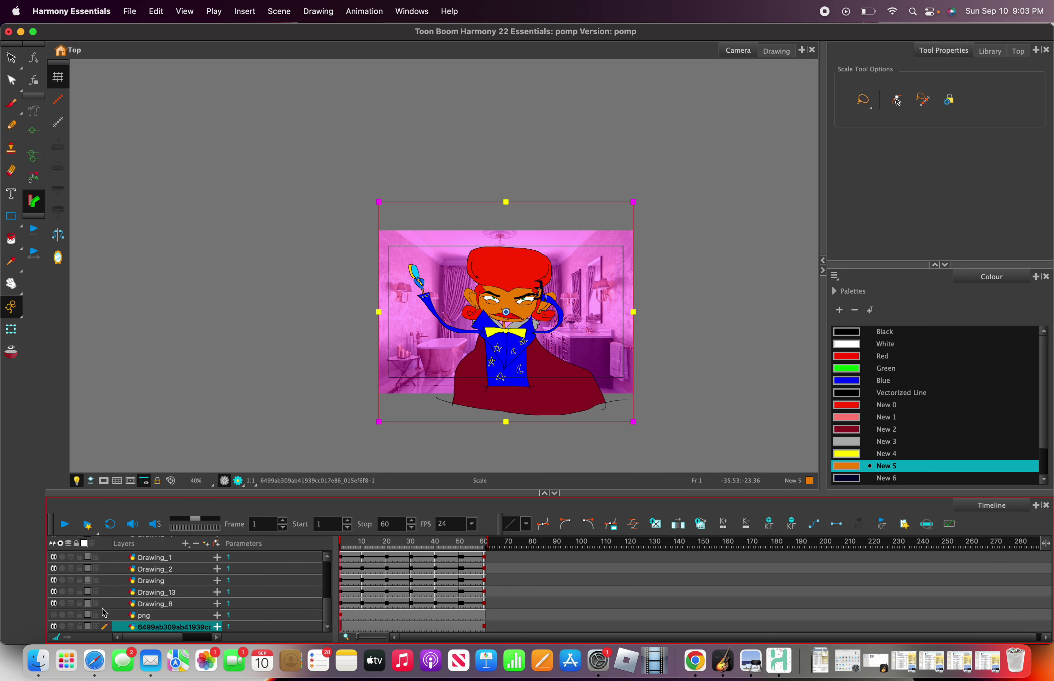
click(54, 628)
click(53, 627)
drag(444, 553, 486, 537)
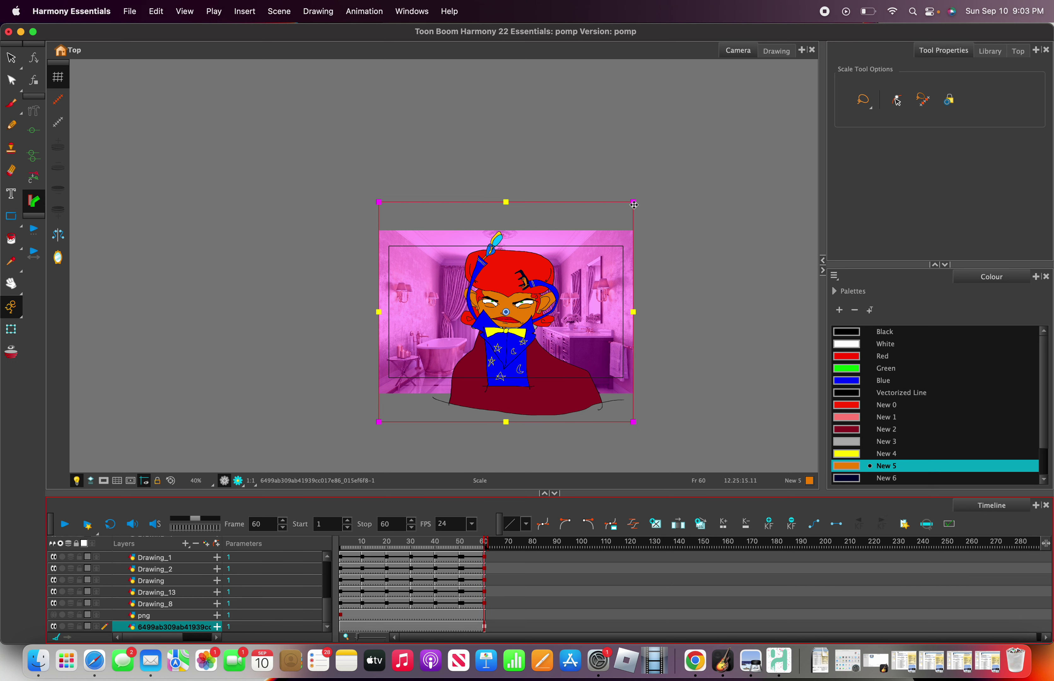
drag(634, 204, 748, 113)
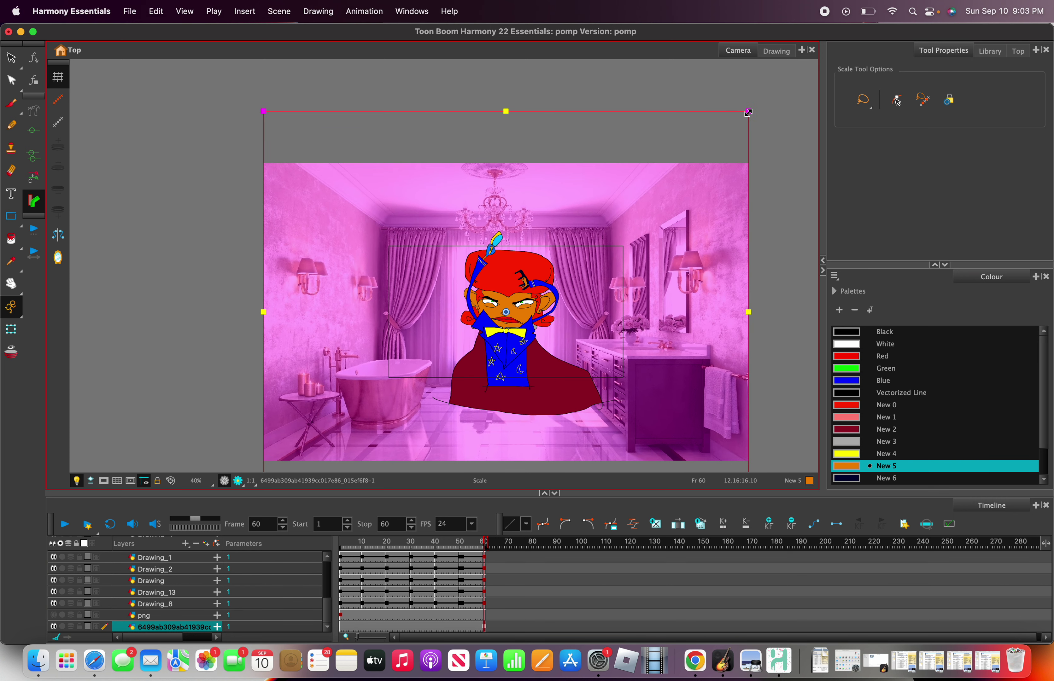
Play the scene and examine the enlarged bathroom background behind the character, both up close and from farther out.
click(65, 523)
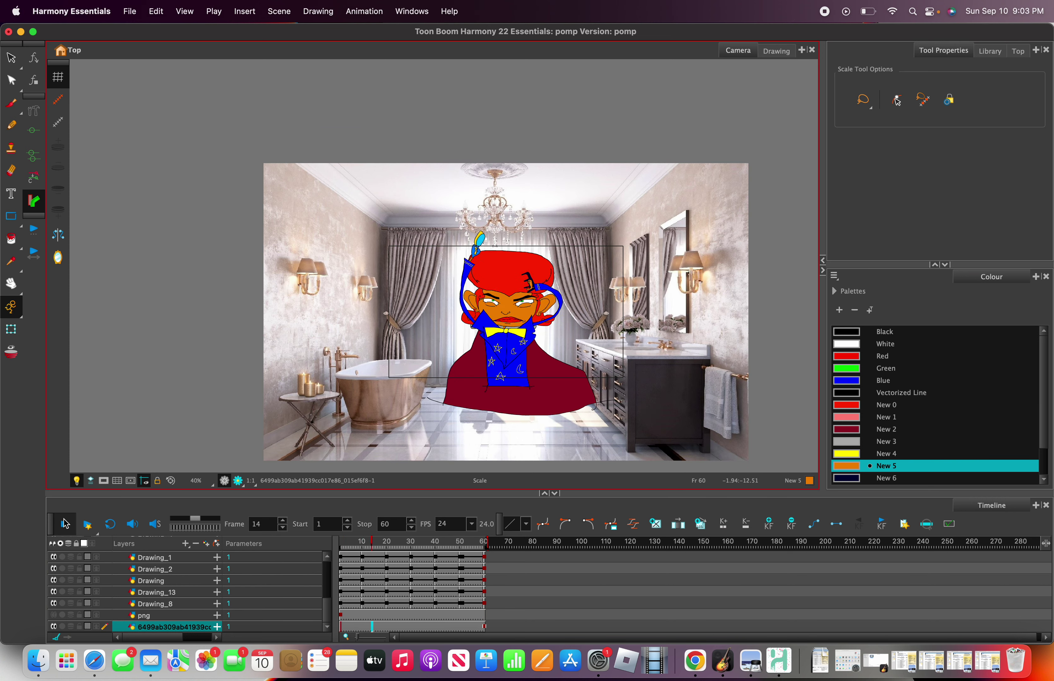
click(65, 524)
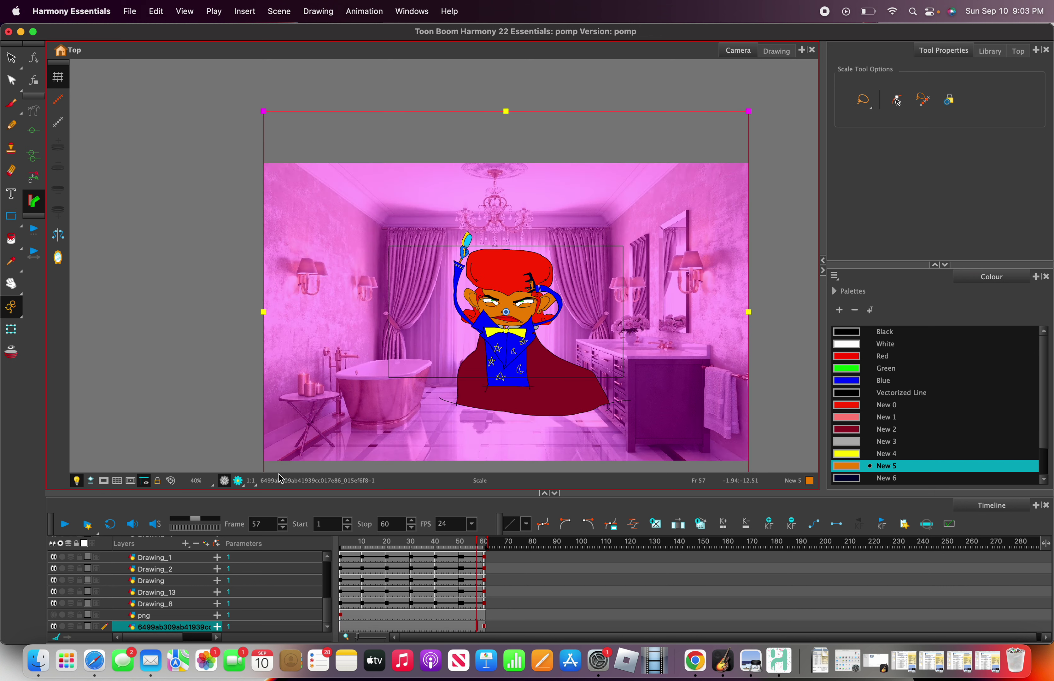
scroll(534, 331, up, 3)
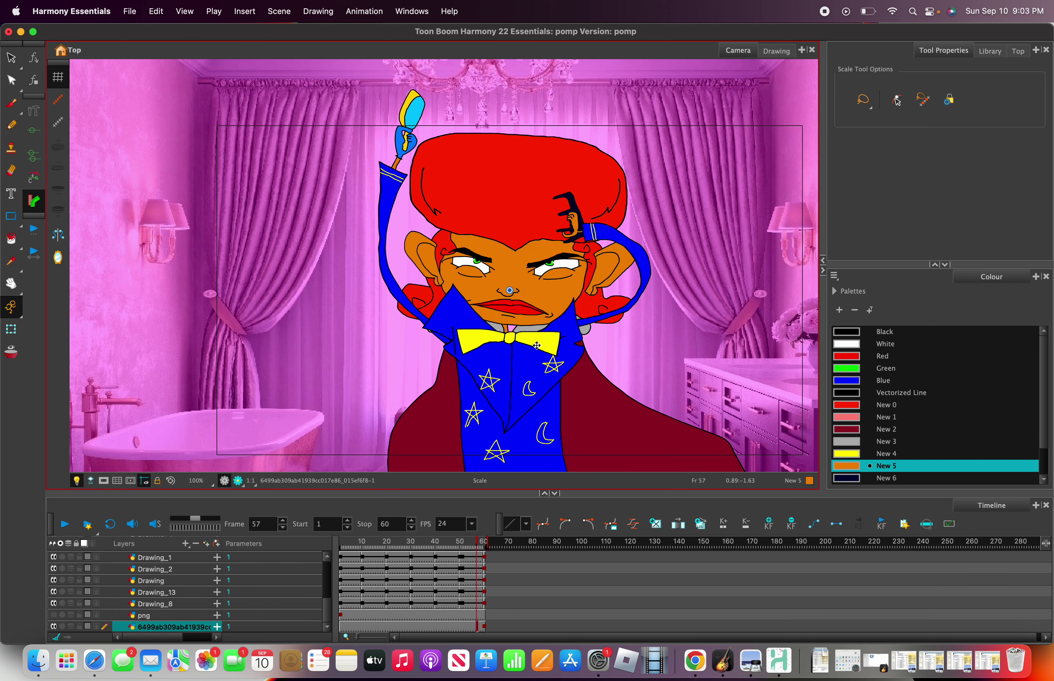
scroll(537, 345, down, 2)
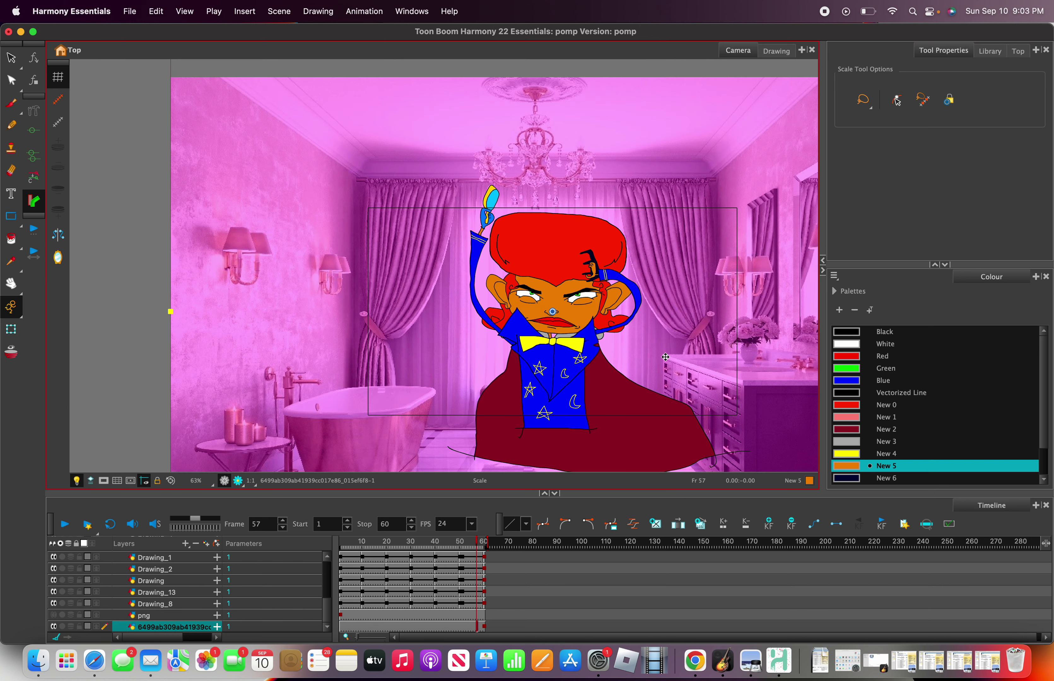
scroll(549, 355, up, 4)
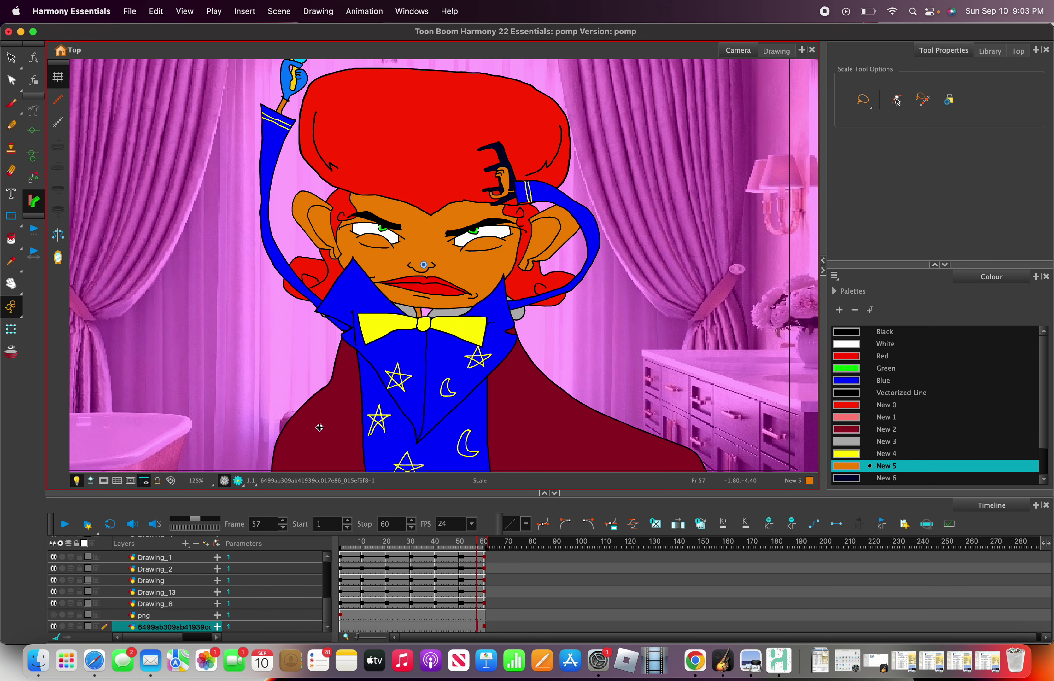
scroll(319, 427, down, 2)
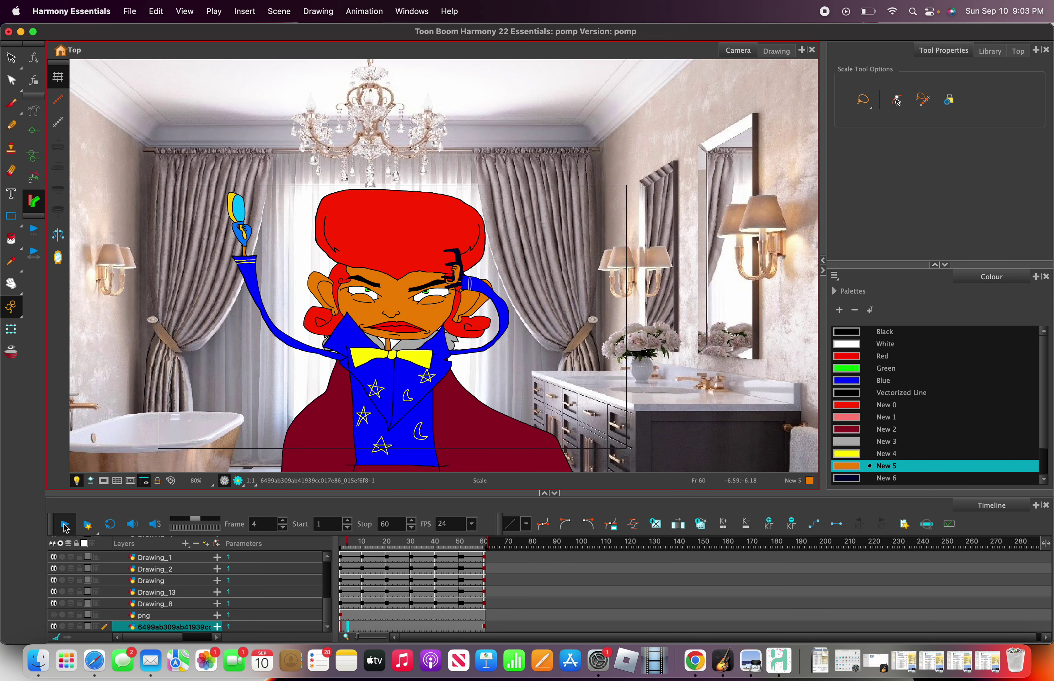
click(65, 525)
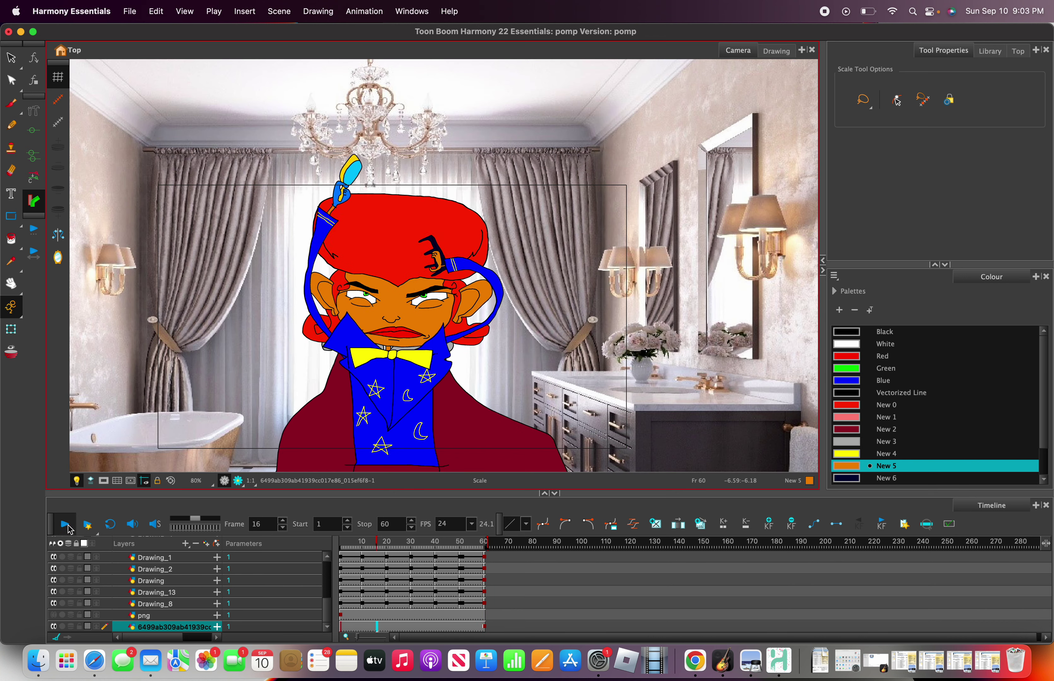
click(70, 529)
scroll(380, 427, down, 4)
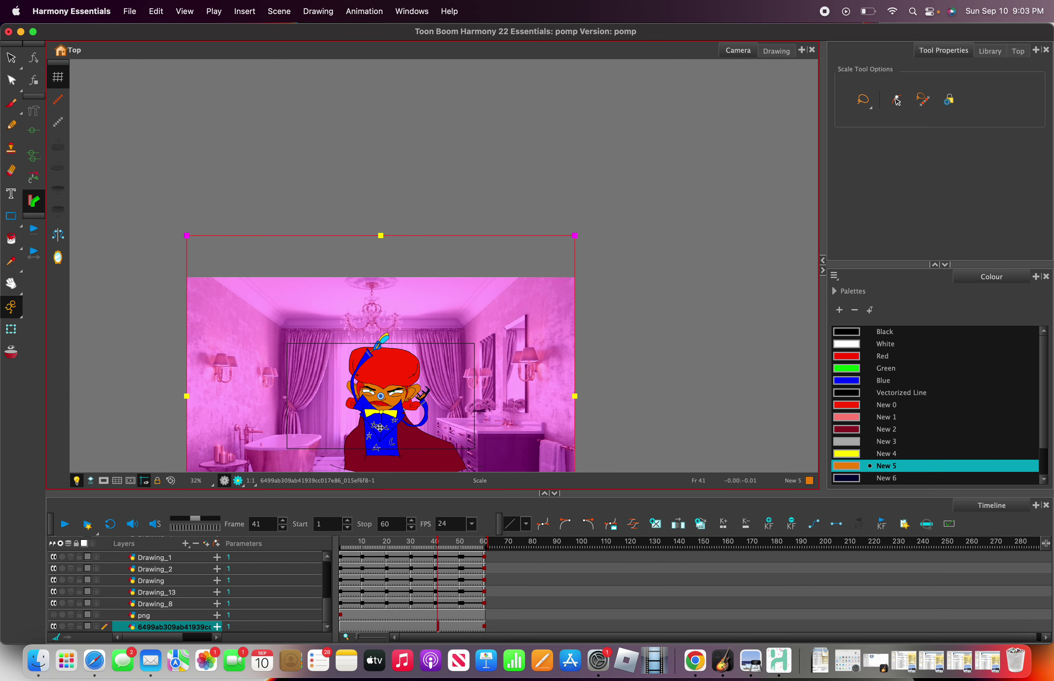
Reduce the bathroom picture at frame 60 to about one and a half times the camera frame's width.
drag(436, 542, 539, 553)
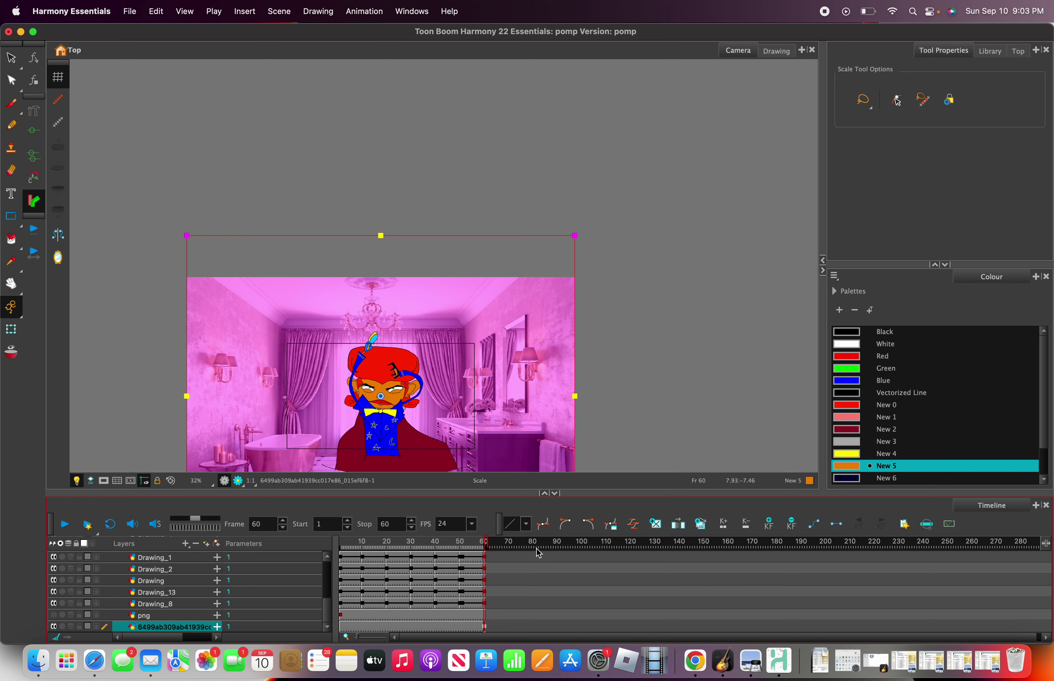
drag(574, 236, 536, 278)
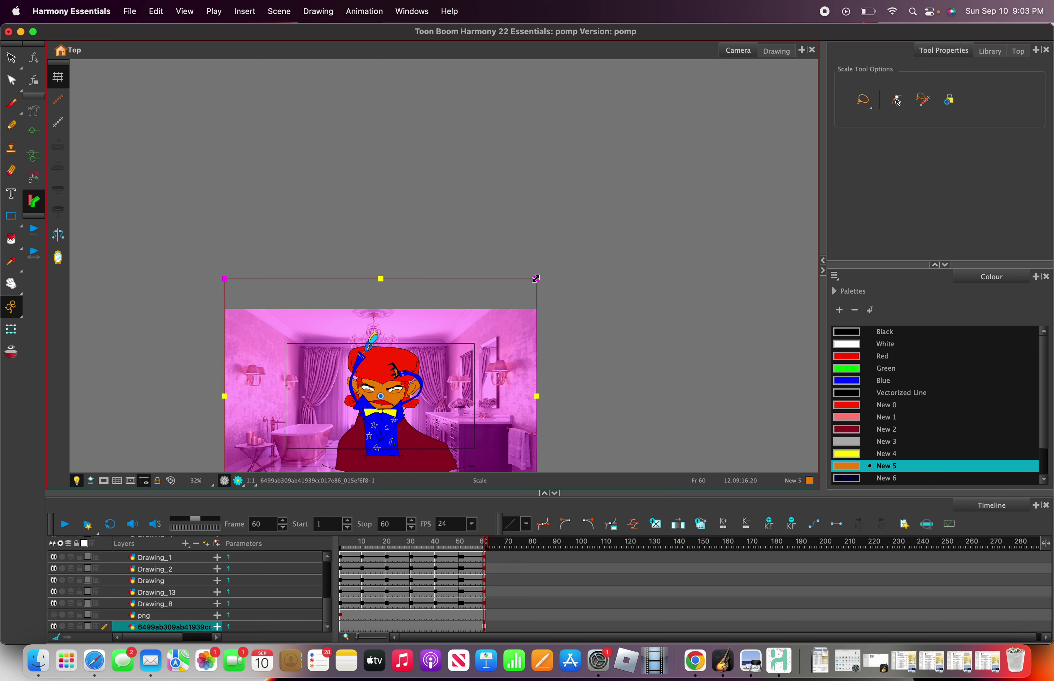
scroll(469, 405, down, 4)
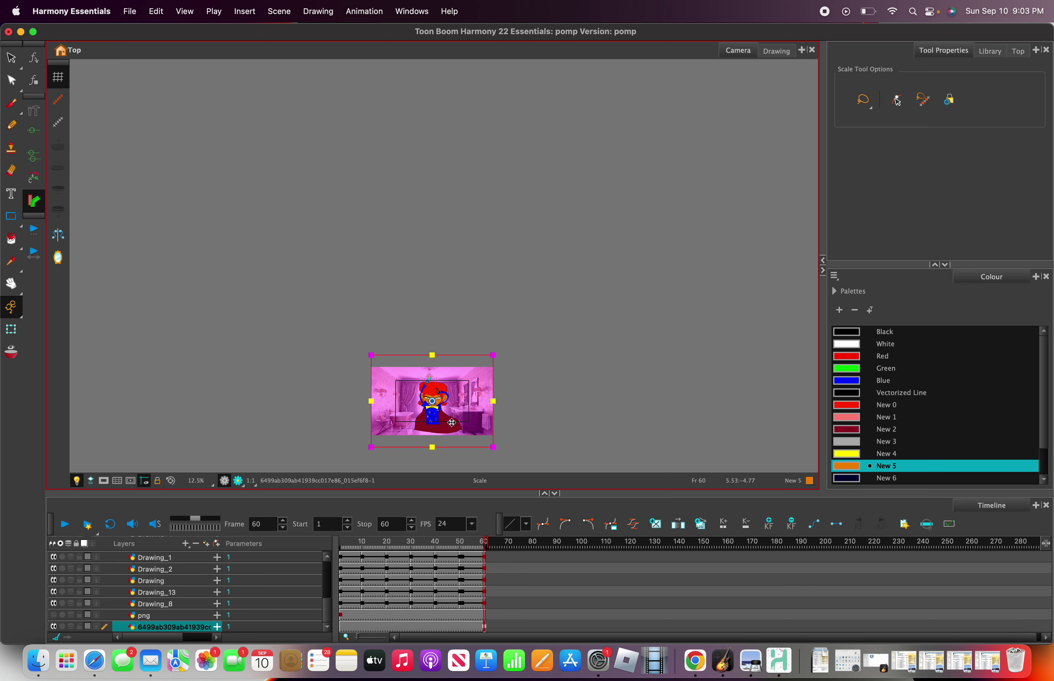
scroll(451, 424, up, 6)
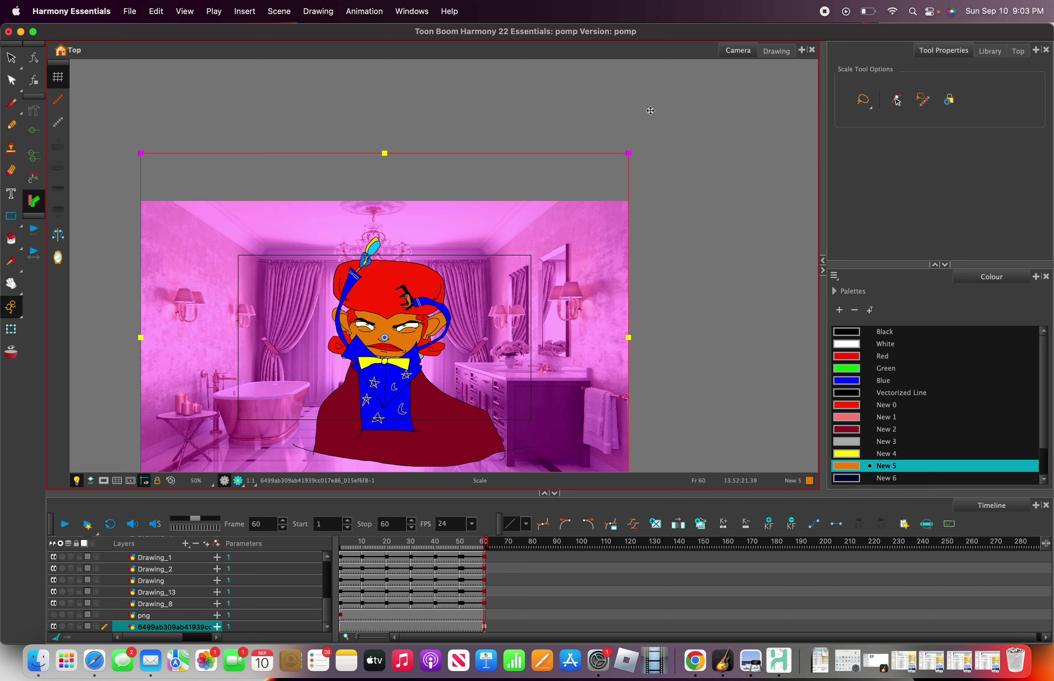
mouse_move(628, 154)
mouse_down()
mouse_move(602, 160)
mouse_move(612, 151)
mouse_up()
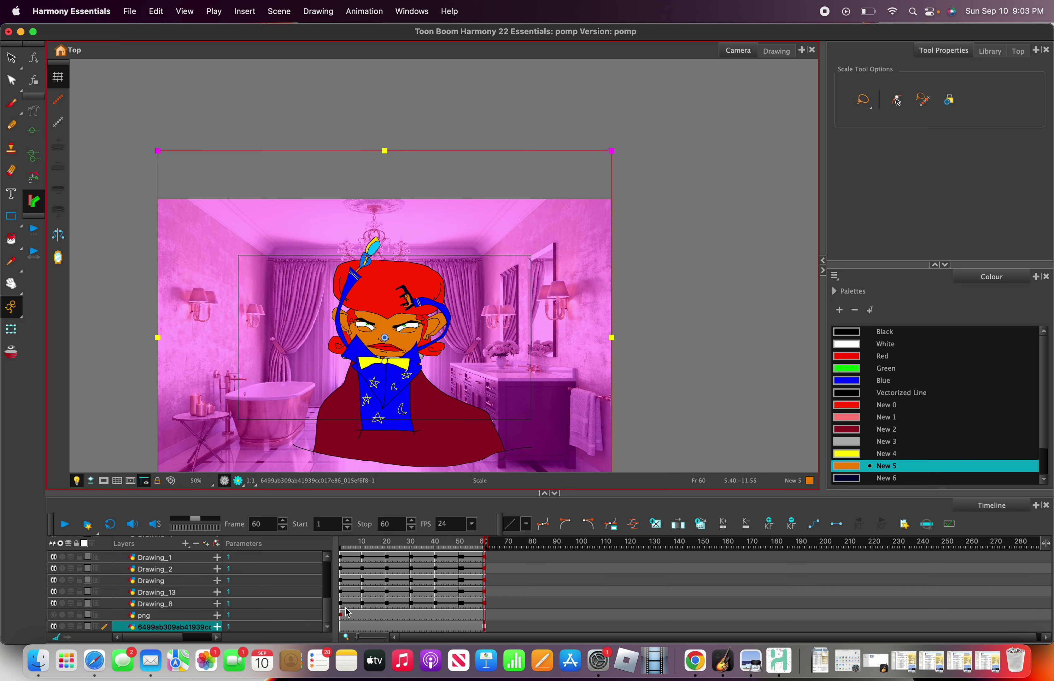
Return to frame 1, select the png layer, and inspect the character against the resized bathroom background.
drag(365, 552, 318, 545)
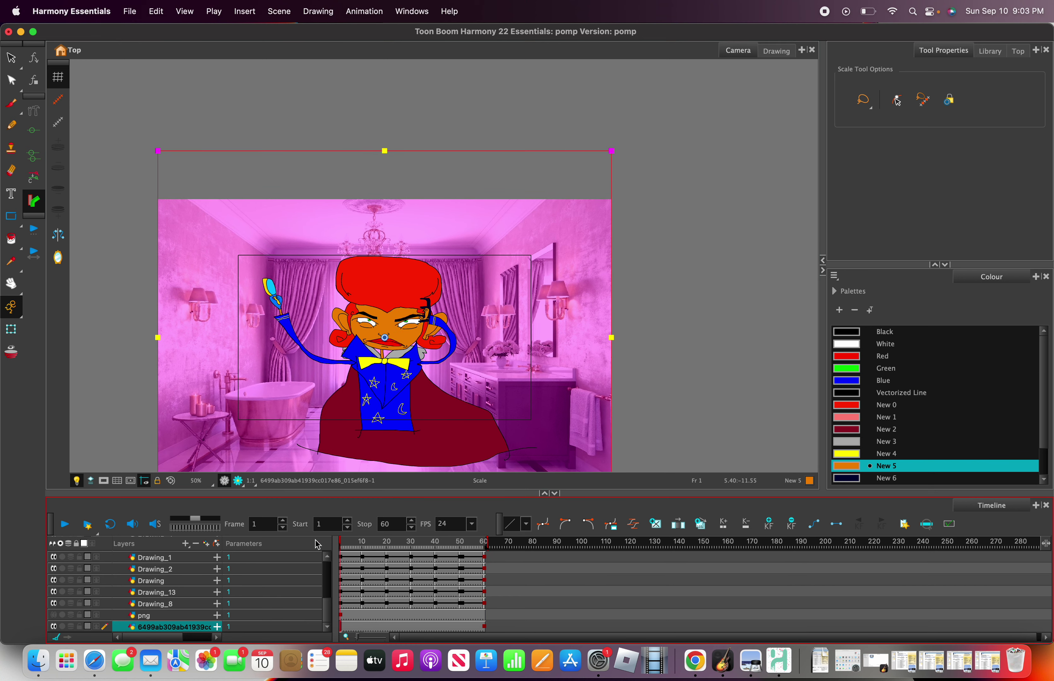
click(175, 611)
key(super+r)
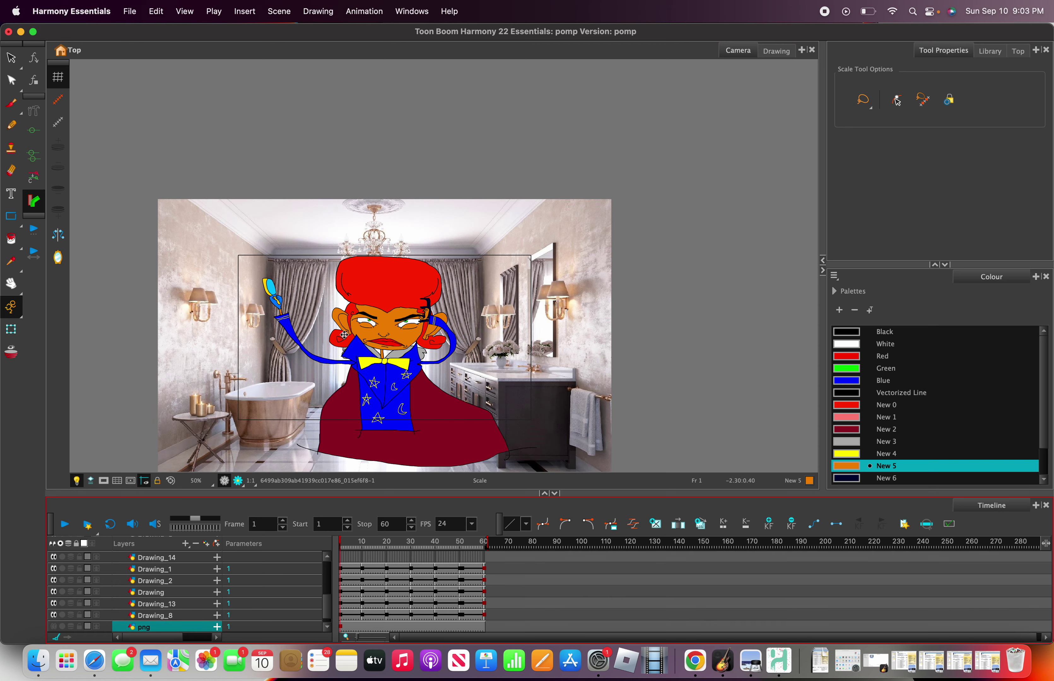
scroll(342, 336, up, 4)
scroll(368, 369, down, 6)
scroll(388, 399, up, 5)
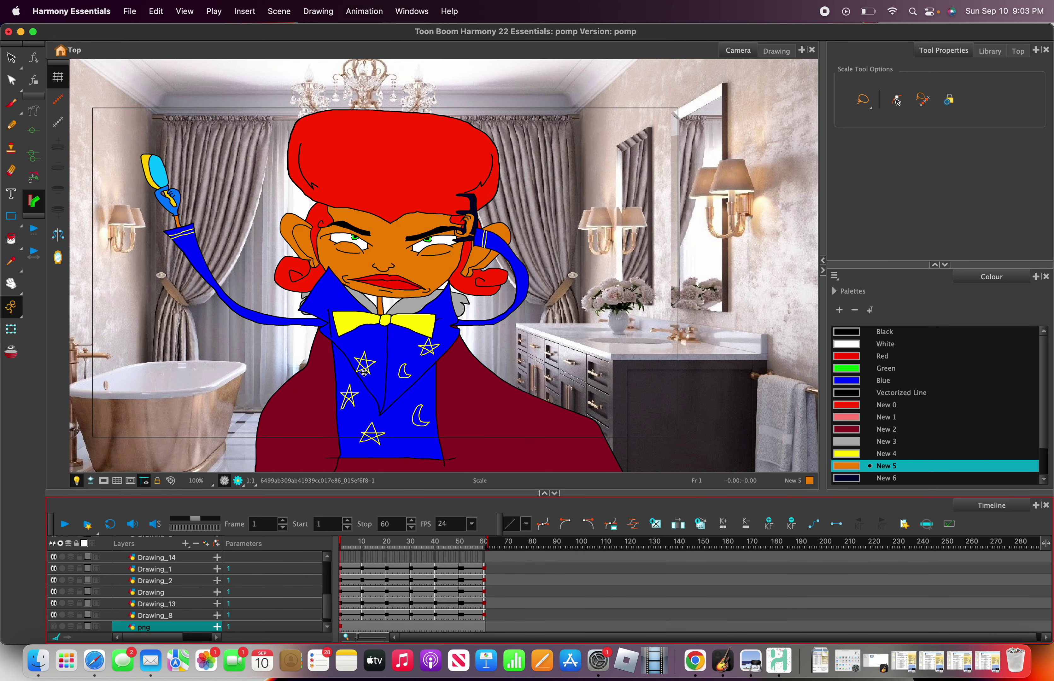
Inspect the character against the bathroom background up close and from farther out, and play the scene through.
scroll(341, 356, up, 1)
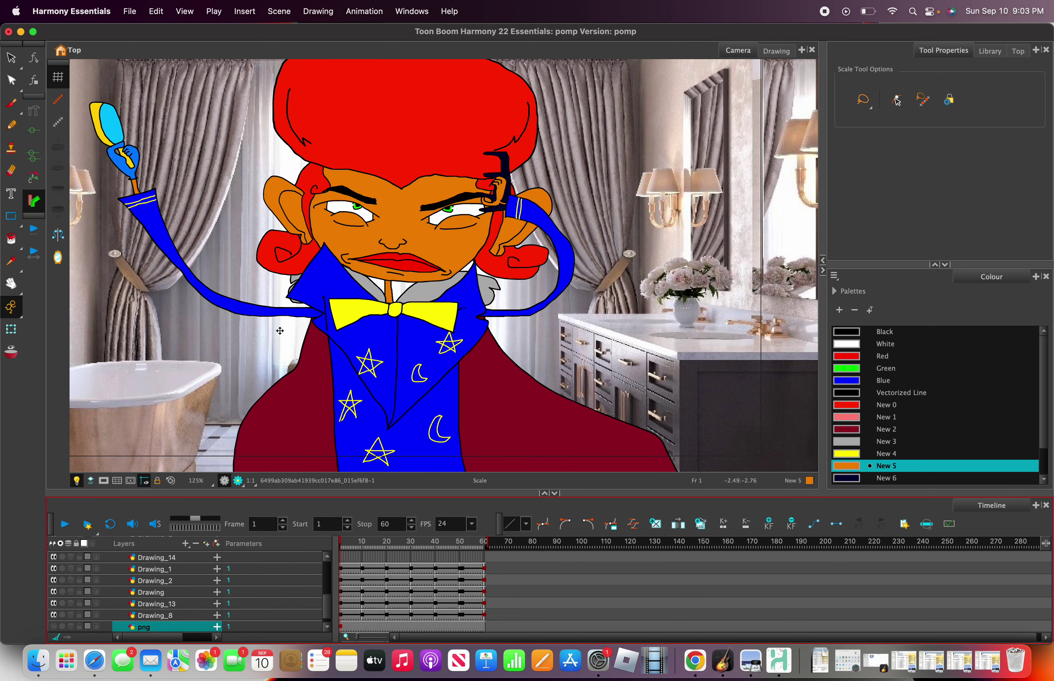
scroll(279, 331, down, 1)
scroll(217, 320, up, 2)
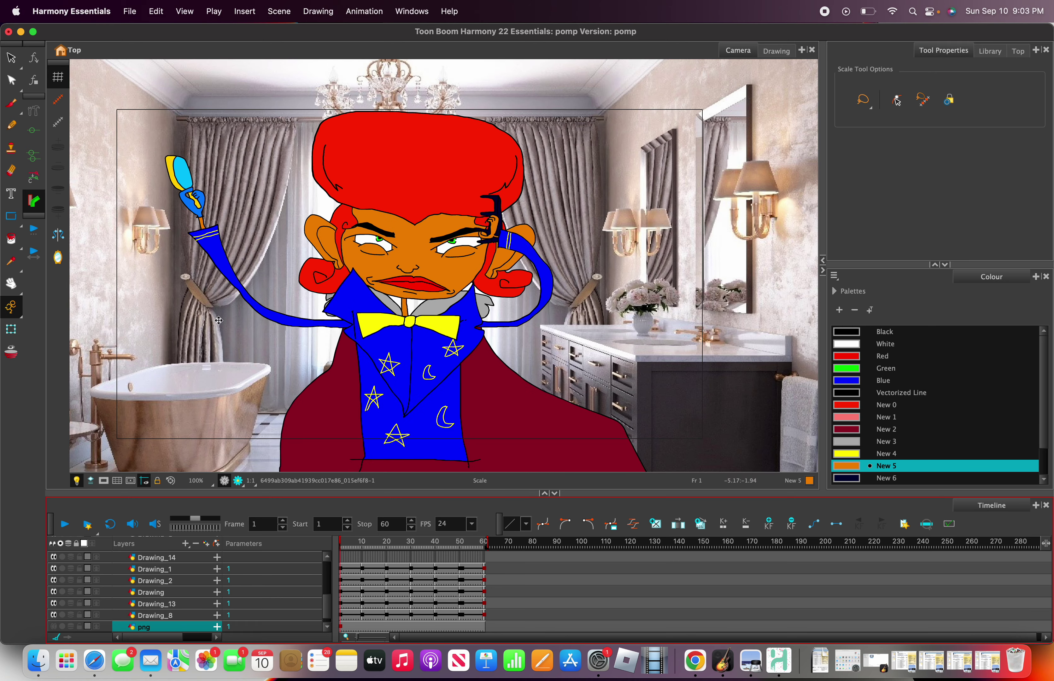
scroll(488, 399, down, 2)
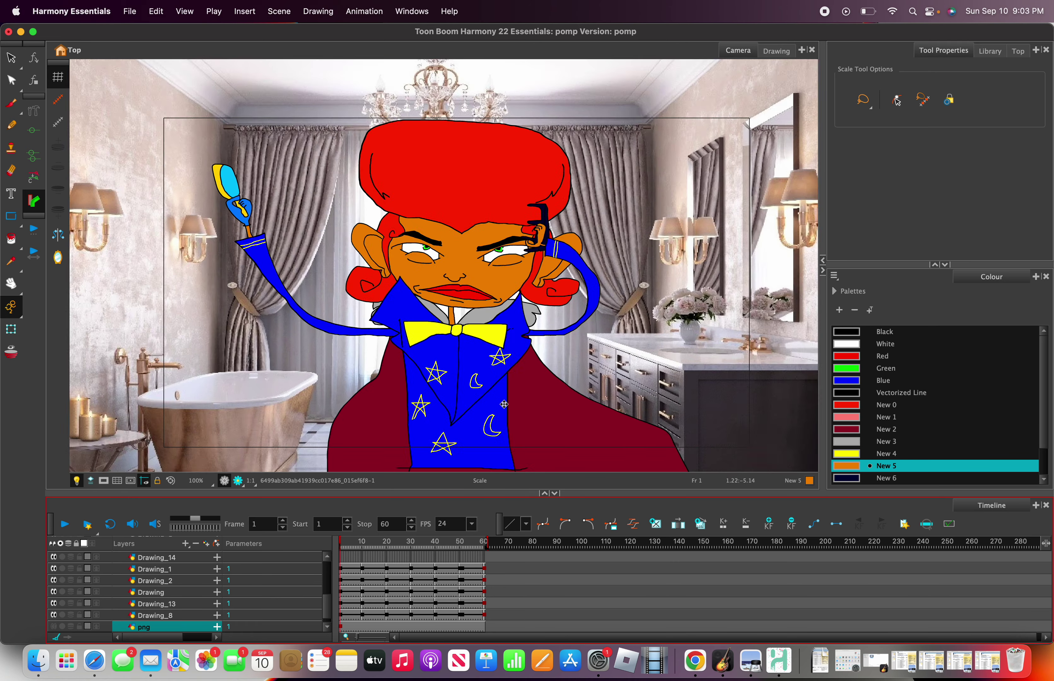
scroll(504, 404, up, 1)
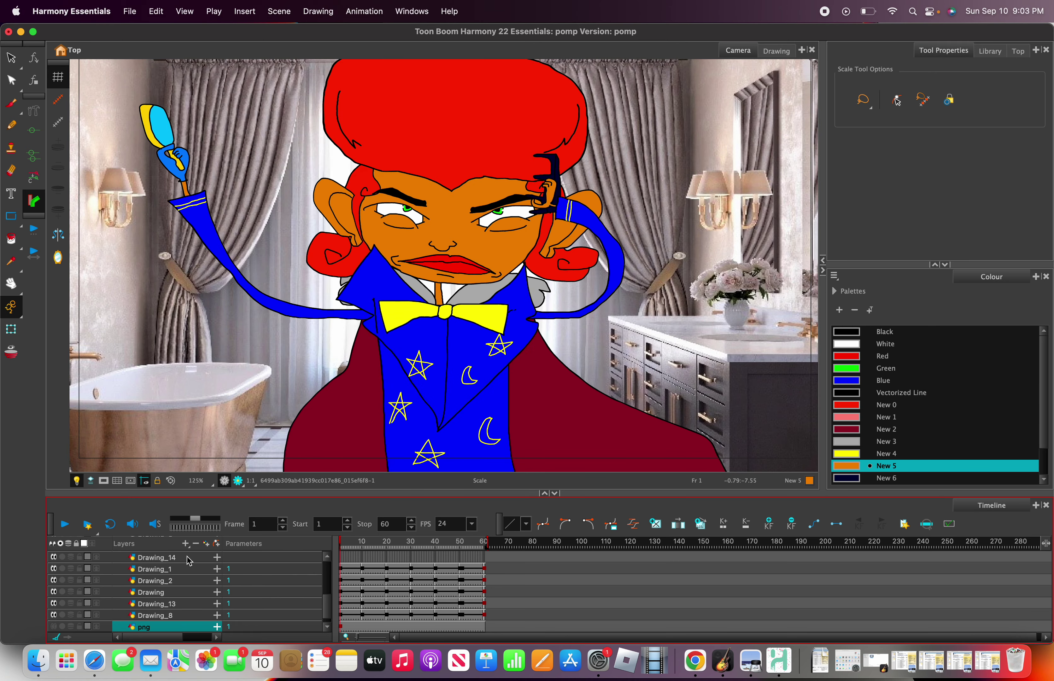
click(65, 528)
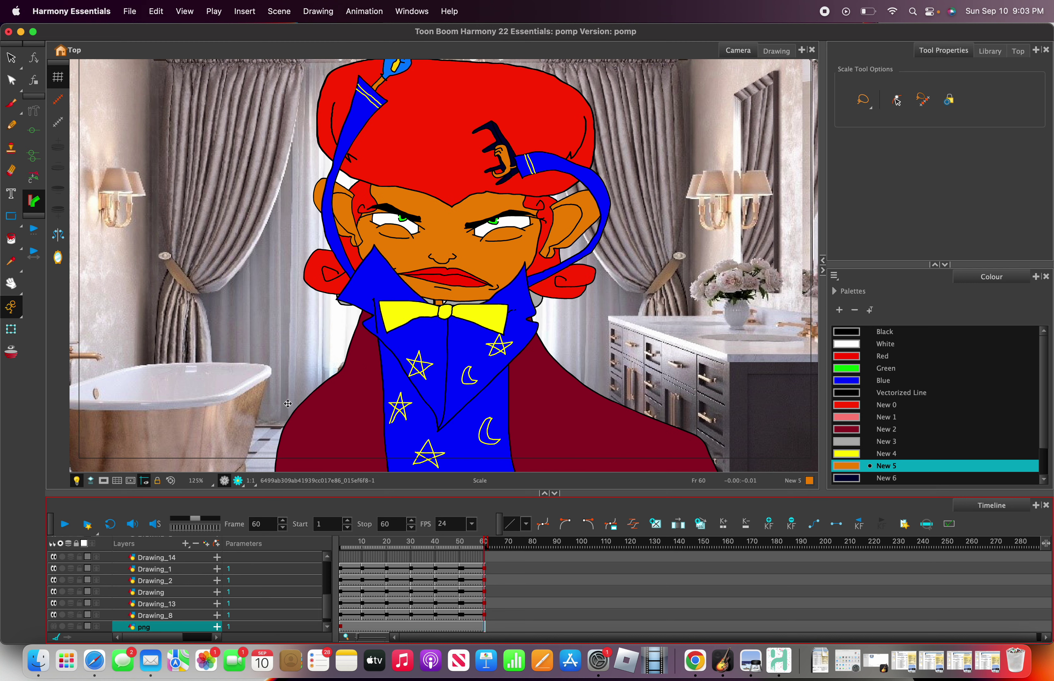
scroll(288, 403, down, 3)
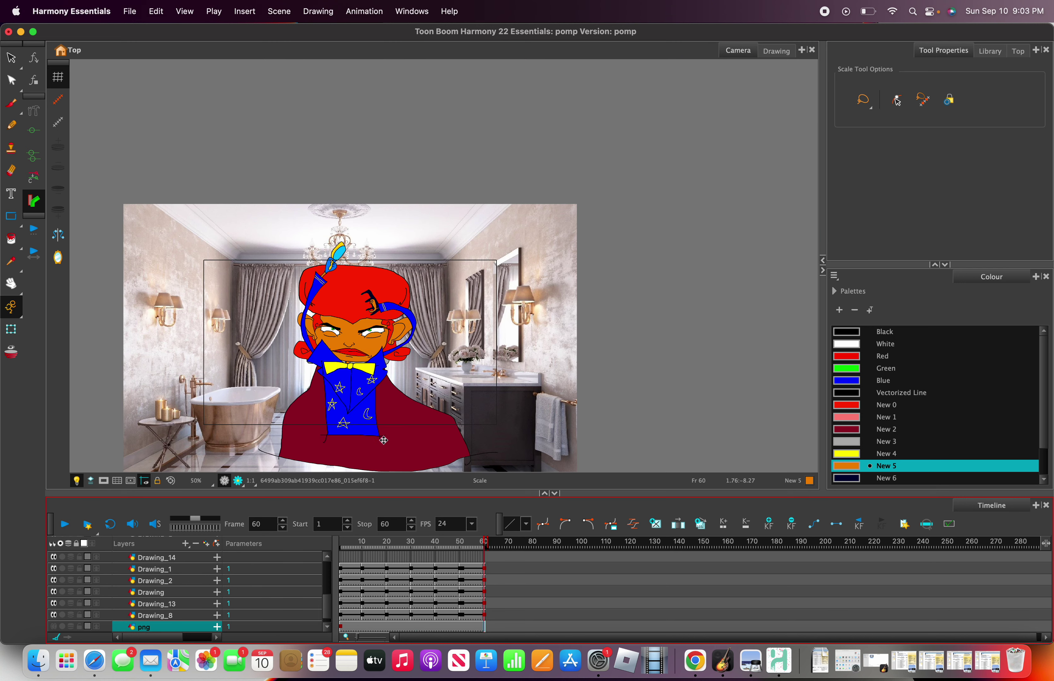
Return to frame 1 and add a new drawing layer above the png layer.
drag(426, 554, 280, 538)
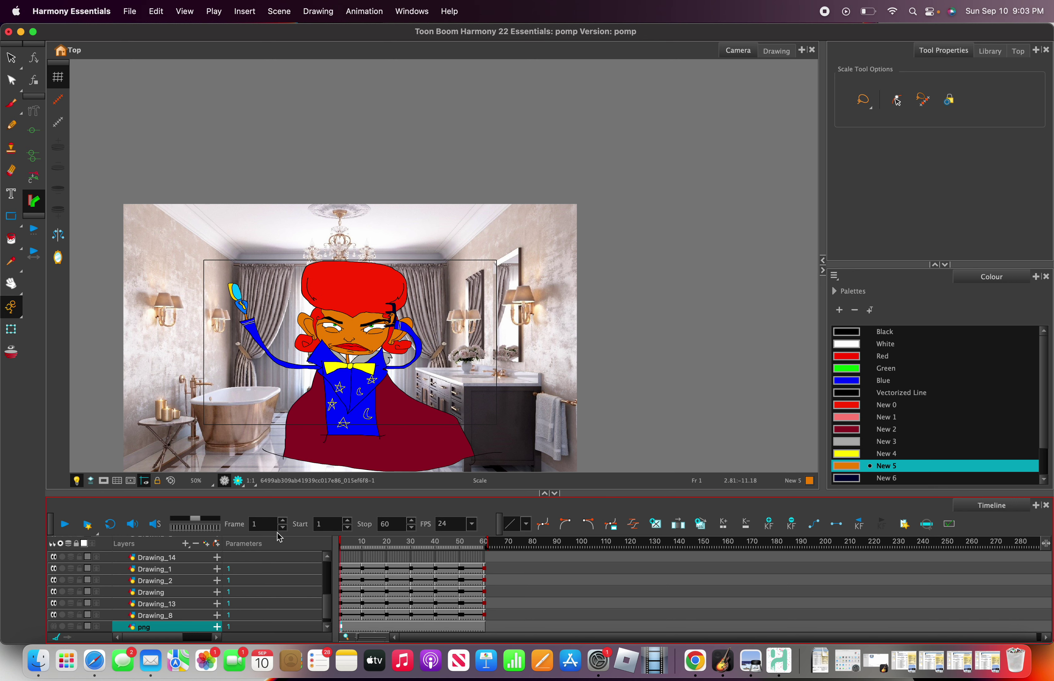
click(192, 544)
click(256, 576)
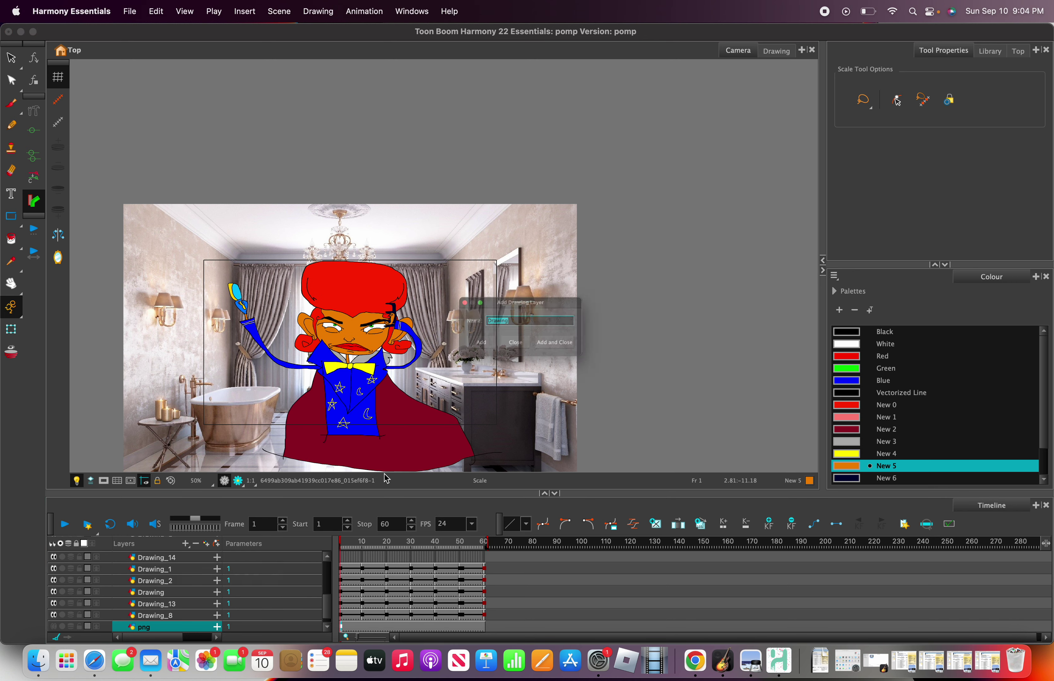
click(453, 355)
click(432, 289)
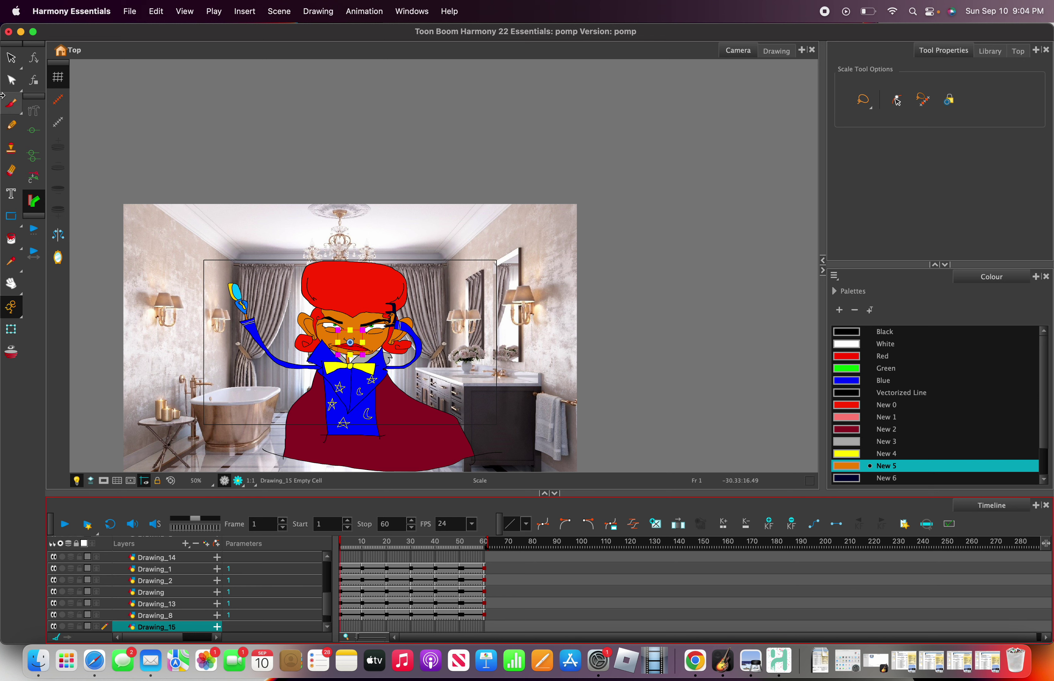
With the Brush tool active, add a new palette colour and set it to magenta with RGB 224, 0, 255.
click(11, 103)
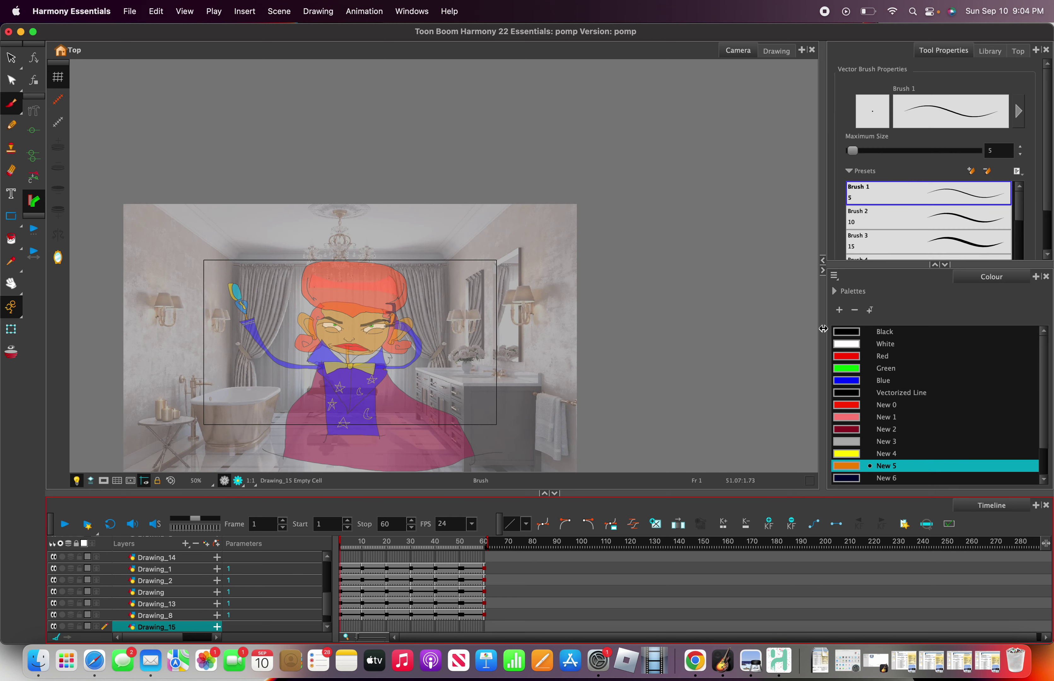
click(840, 310)
right_click(872, 481)
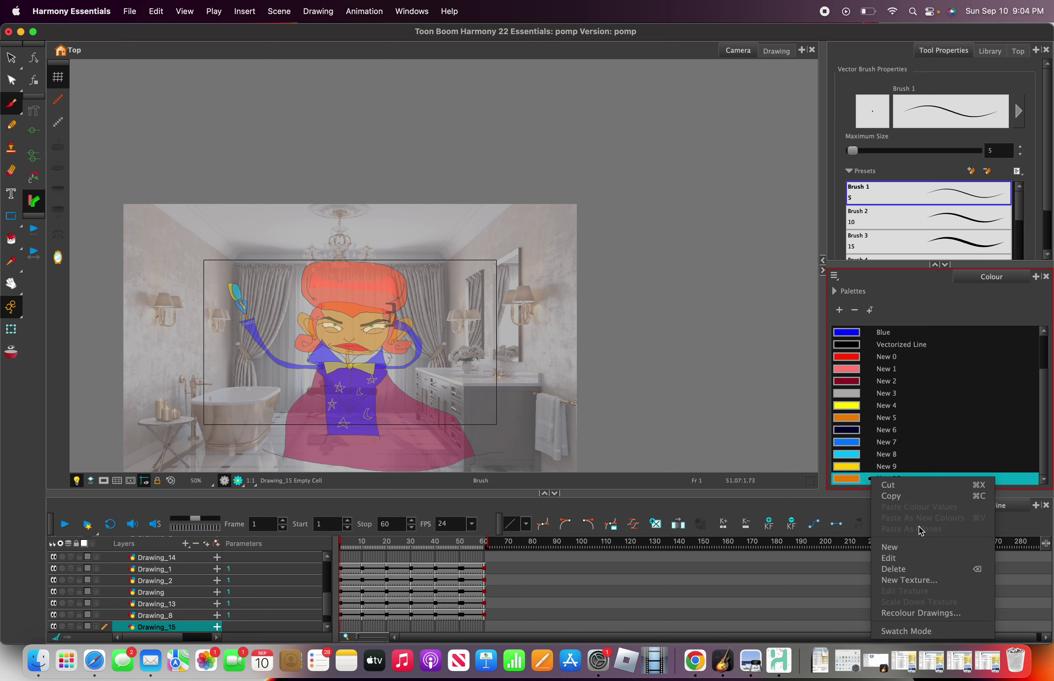
click(921, 557)
drag(382, 341, 350, 238)
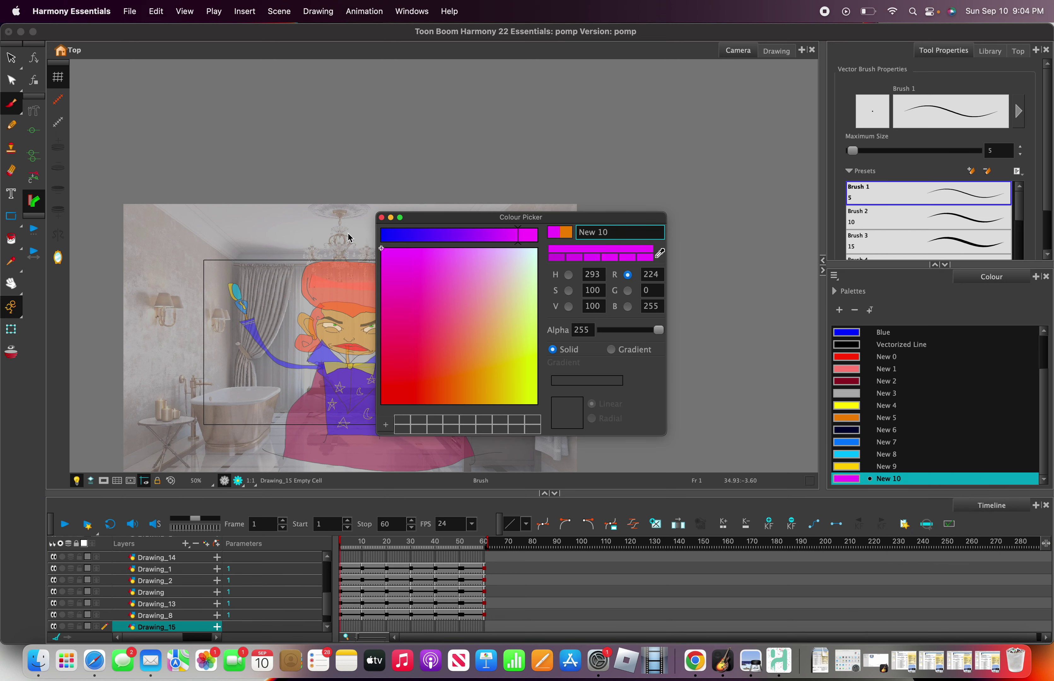
click(382, 218)
Draw a closed magenta cloud outline beside the character's head, next to the hand holding the comb.
scroll(405, 310, up, 2)
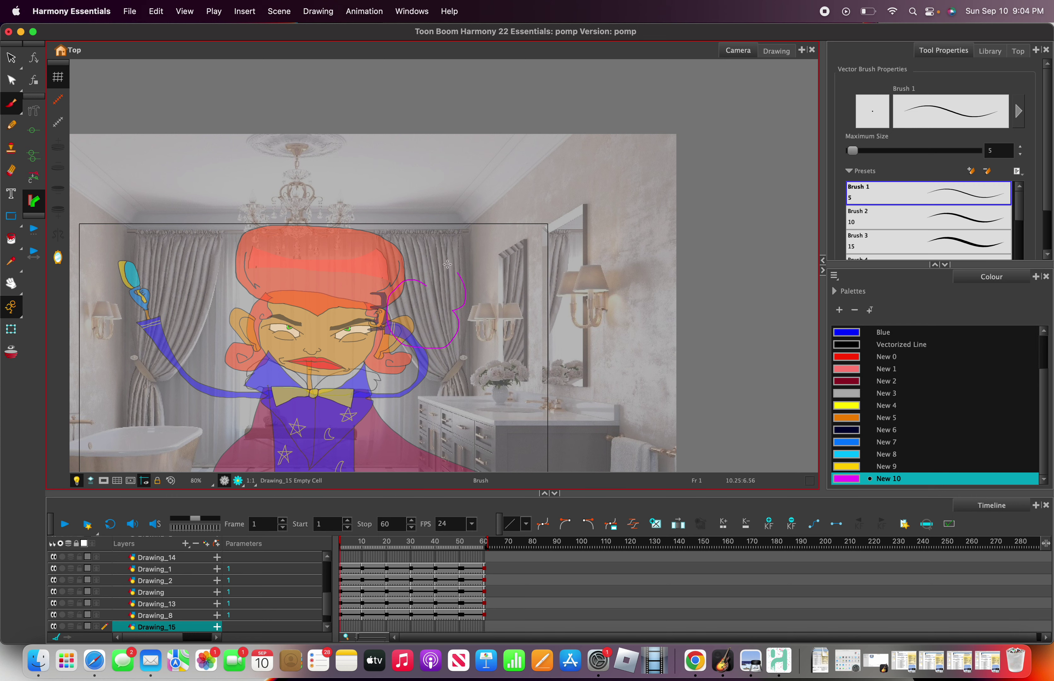
drag(394, 265, 417, 305)
scroll(493, 311, down, 3)
scroll(493, 312, up, 5)
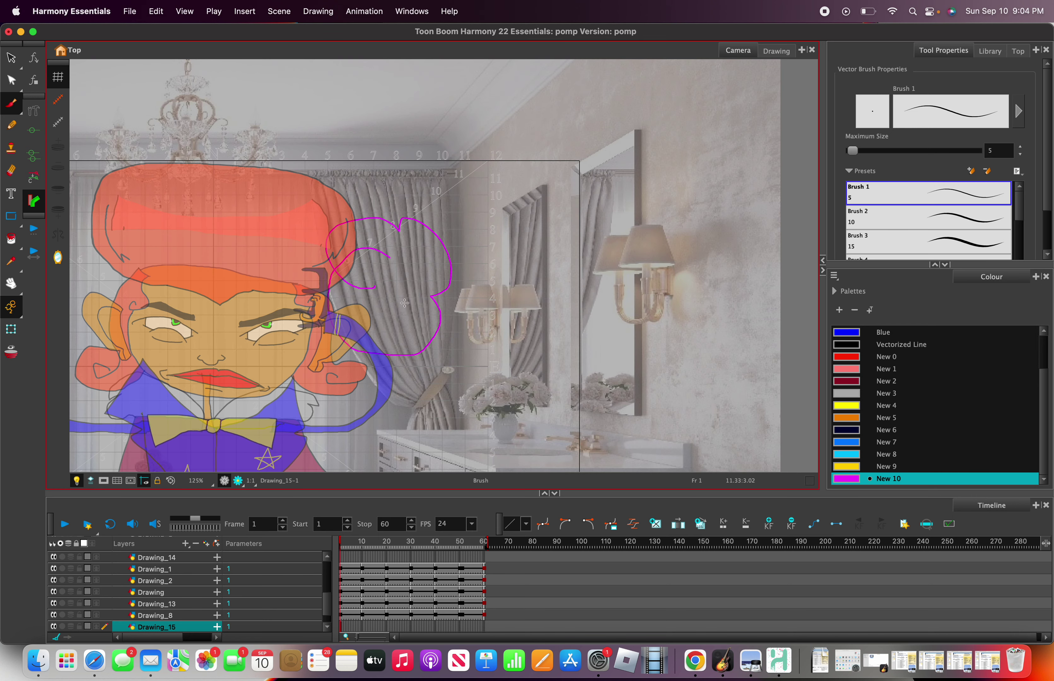
Try filling the cloud outline with the orange New 5 colour using the Paint tool, and undo that fill.
click(10, 238)
click(388, 309)
scroll(381, 308, down, 3)
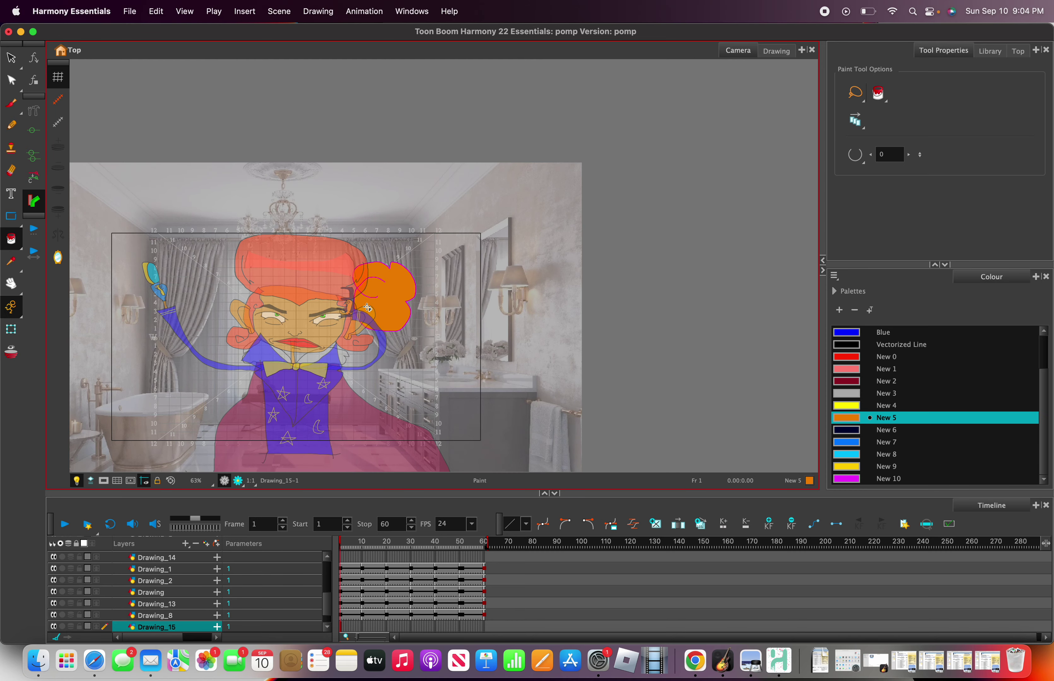
key(super+z)
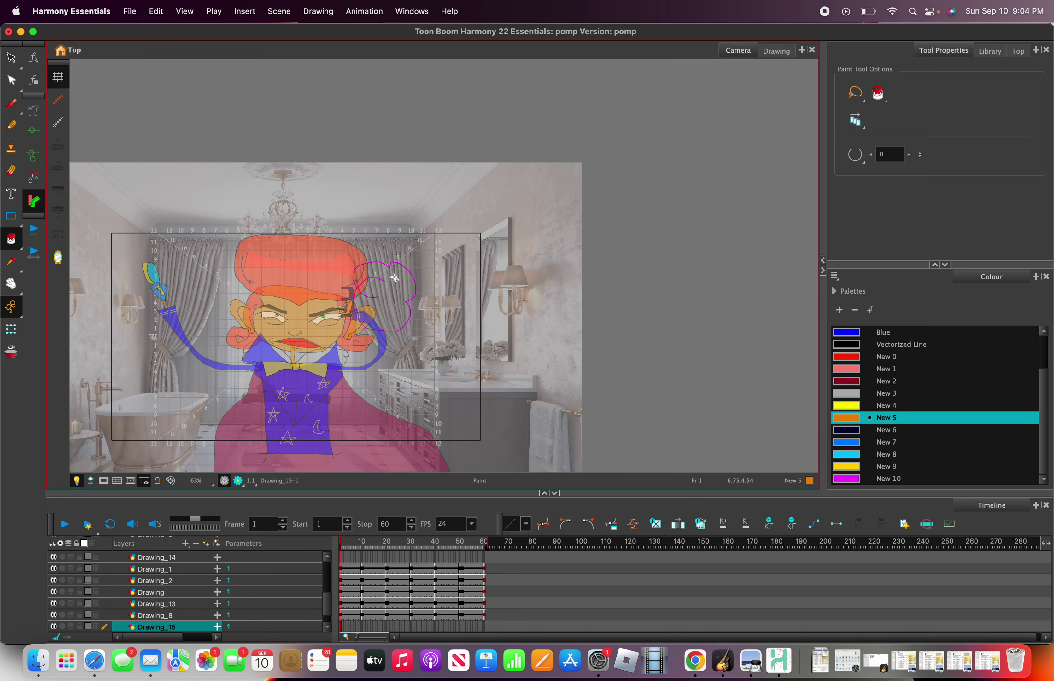
Fill the cloud outline beside the comb hand with the magenta New 10 colour.
click(882, 483)
click(400, 291)
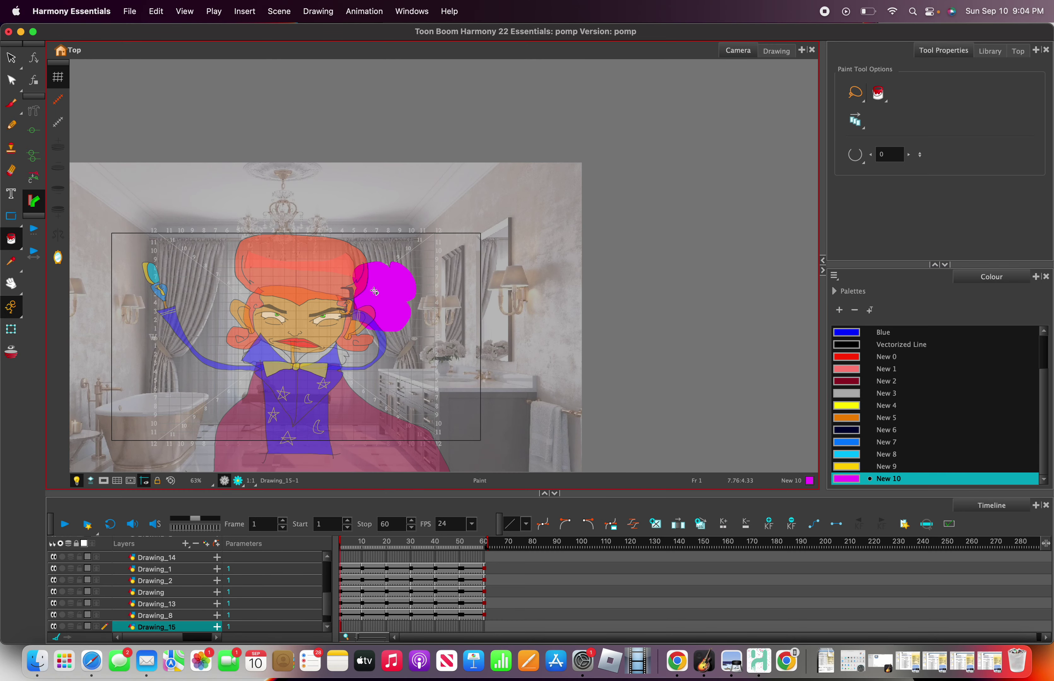
scroll(328, 268, down, 2)
scroll(328, 268, up, 4)
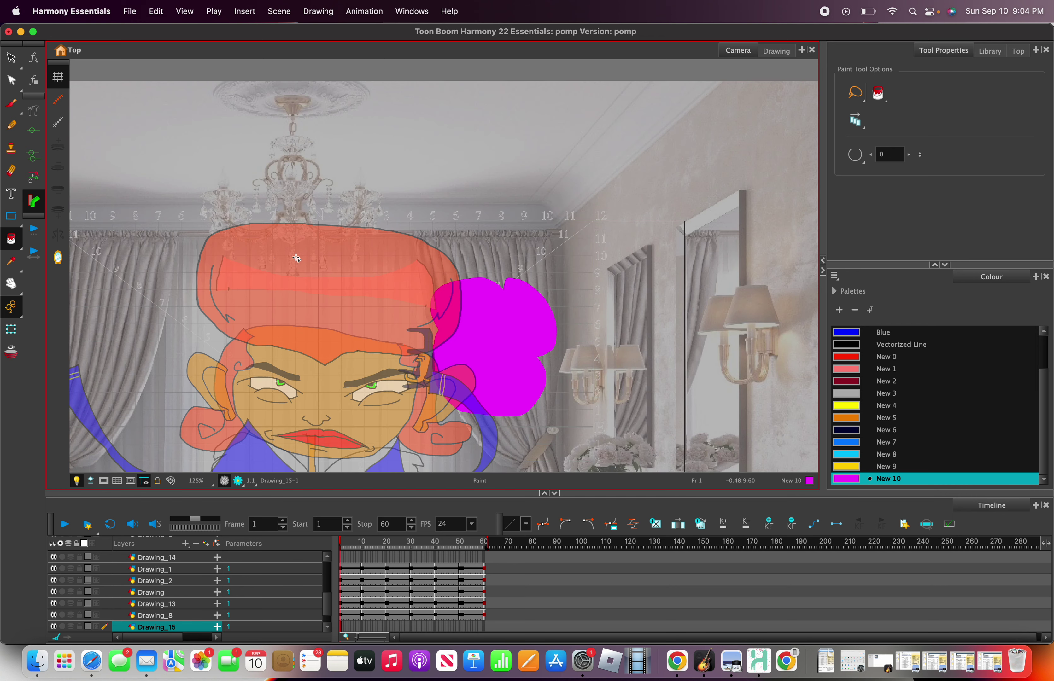
Brush a second cloud outline between the hairbrush and the character's red hair, and fill it with magenta New 10.
click(4, 107)
scroll(156, 264, down, 3)
scroll(105, 250, up, 3)
mouse_move(143, 286)
mouse_down()
mouse_move(196, 339)
mouse_move(136, 328)
mouse_up()
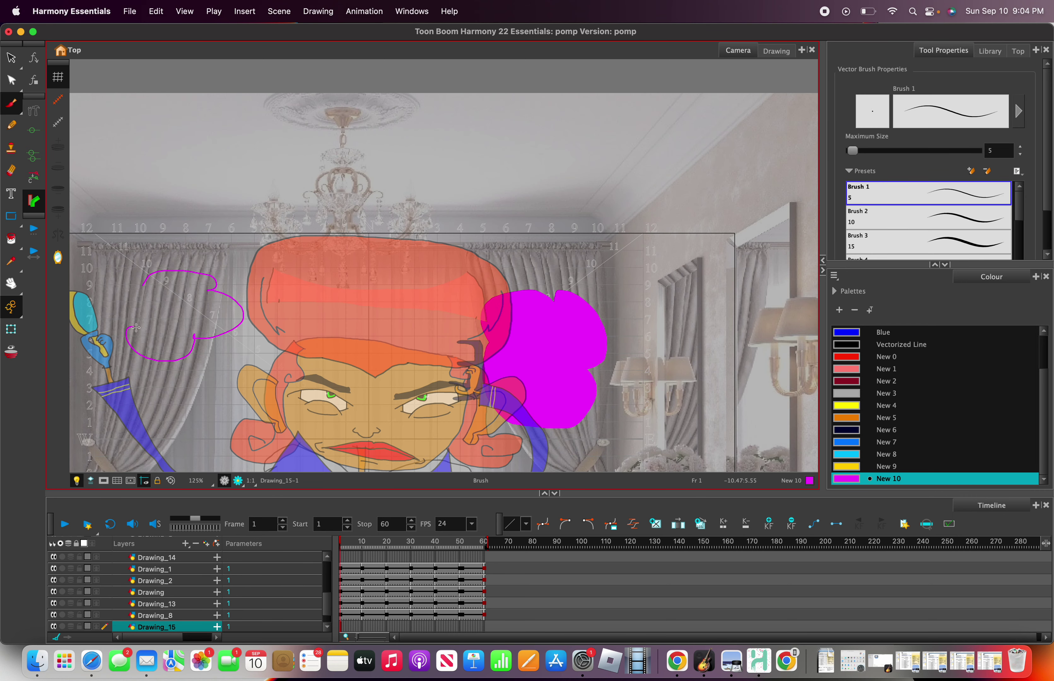
click(11, 239)
click(175, 326)
scroll(175, 326, down, 4)
scroll(175, 325, up, 2)
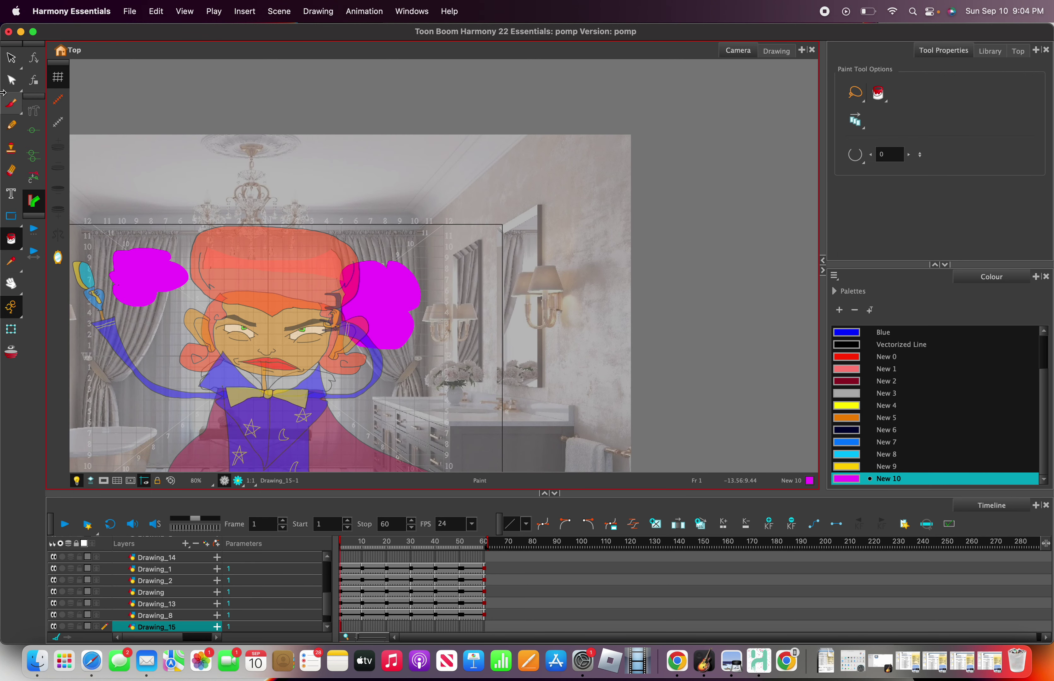
Brush a smaller third cloud below the second one, above the character's bent arm, and fill it with magenta.
click(11, 103)
mouse_move(136, 365)
mouse_down()
mouse_move(176, 370)
mouse_move(183, 349)
mouse_move(150, 337)
mouse_up()
click(11, 239)
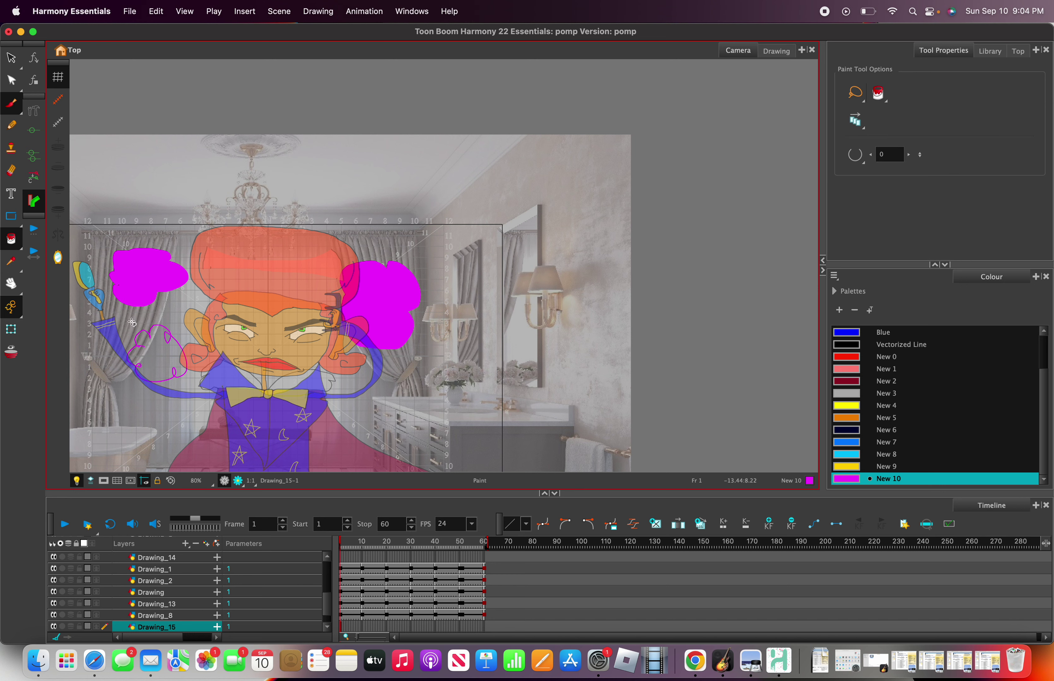
click(175, 355)
scroll(177, 355, down, 2)
scroll(176, 354, up, 1)
scroll(164, 627, down, 2)
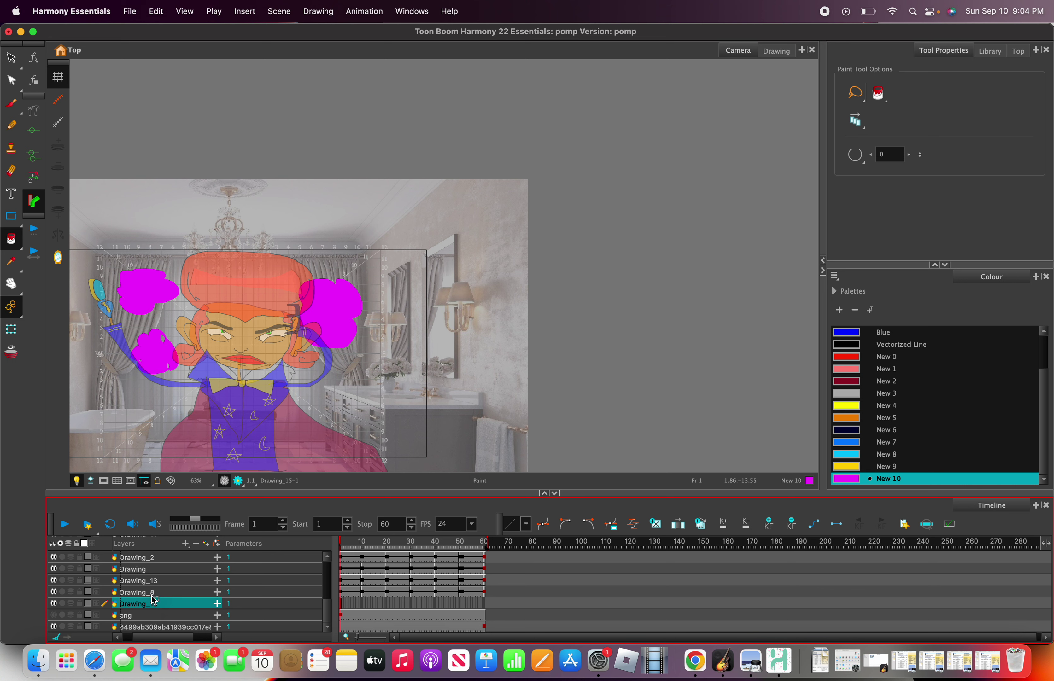
Expose the cloud drawing across frames 2 to 60 of the new drawing layer.
scroll(217, 383, down, 1)
scroll(138, 321, up, 1)
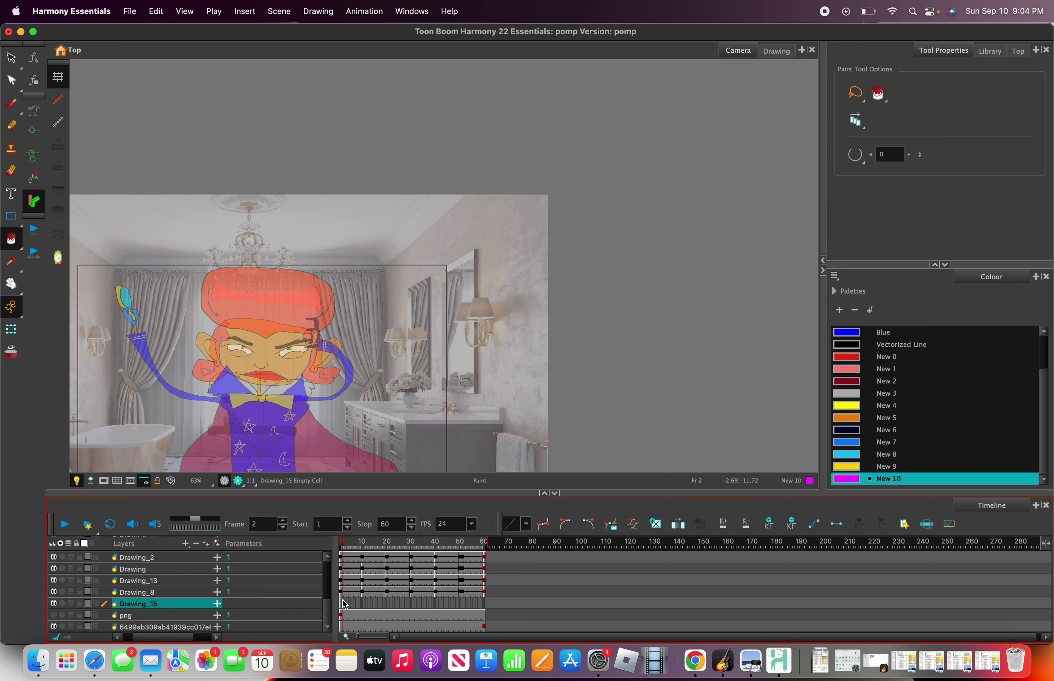
drag(347, 605, 486, 608)
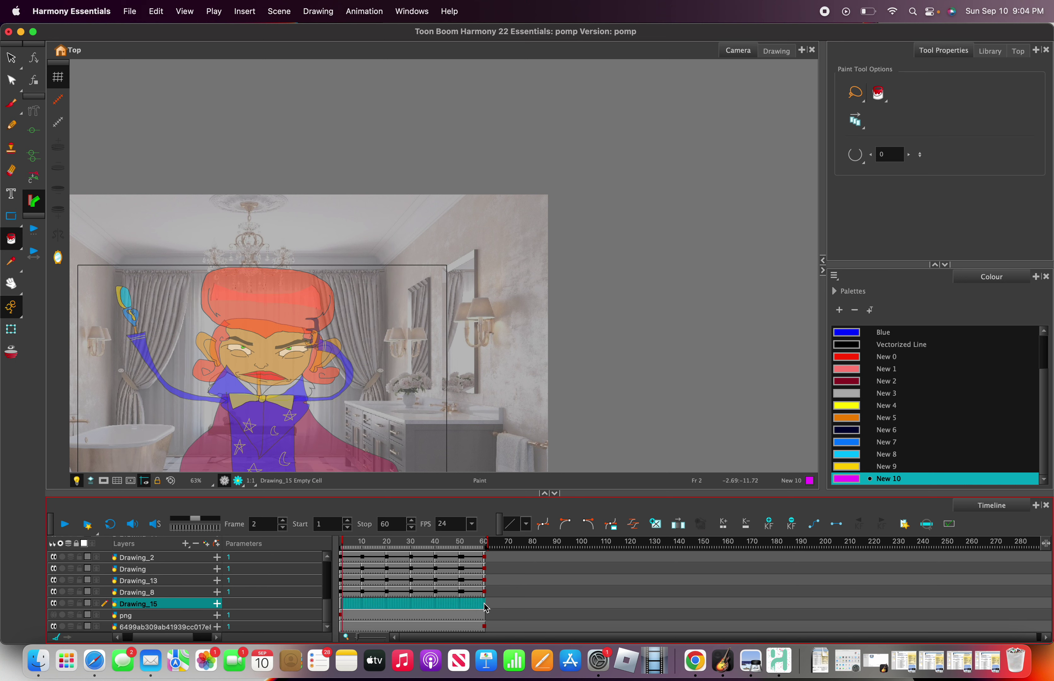
click(679, 525)
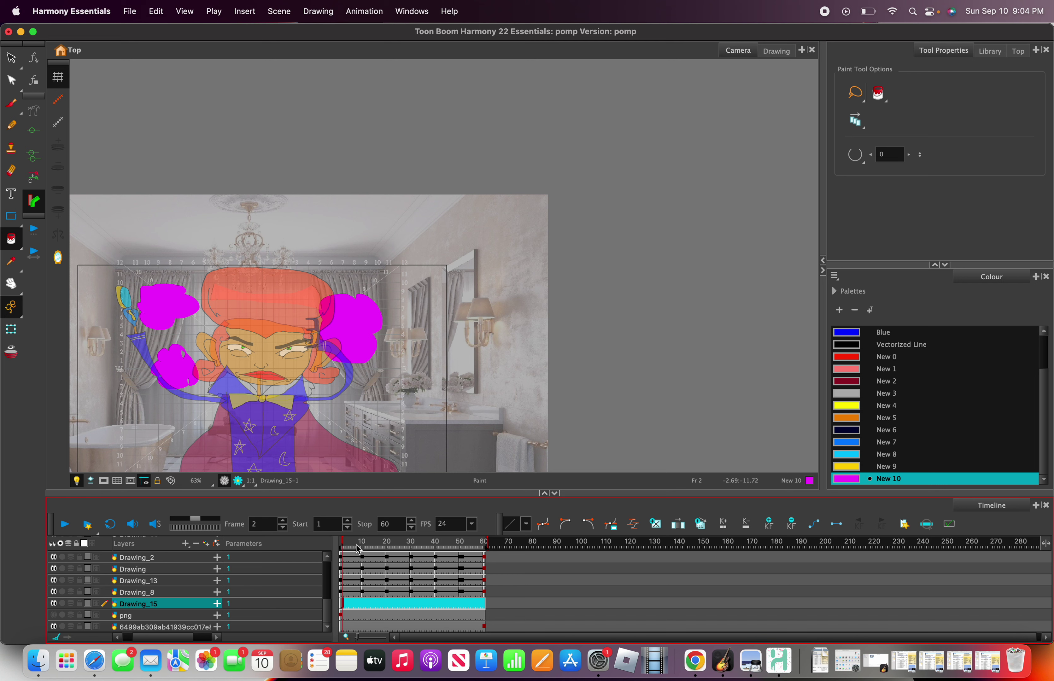
Try moving all the magenta clouds to the right at frame 10, return to frame 1, and undo the move.
mouse_move(357, 545)
mouse_down()
mouse_move(376, 546)
mouse_move(364, 550)
mouse_up()
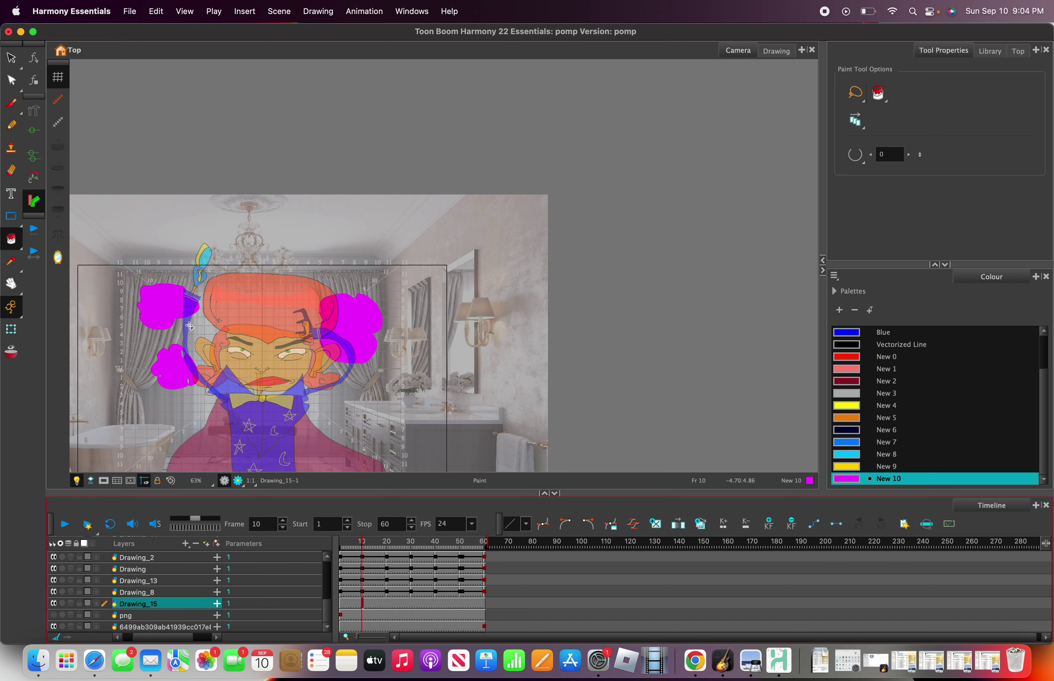
scroll(164, 330, up, 1)
click(12, 58)
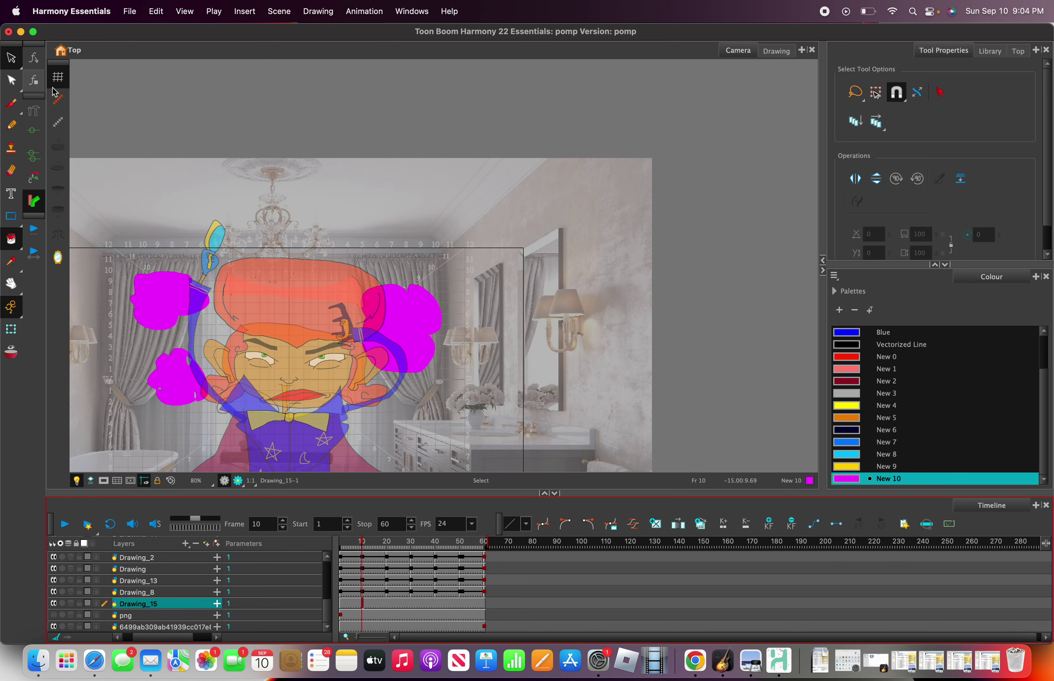
mouse_move(150, 256)
mouse_down()
mouse_move(122, 417)
mouse_move(410, 422)
mouse_move(505, 266)
mouse_move(238, 184)
mouse_move(78, 237)
mouse_move(132, 285)
mouse_move(230, 303)
mouse_up()
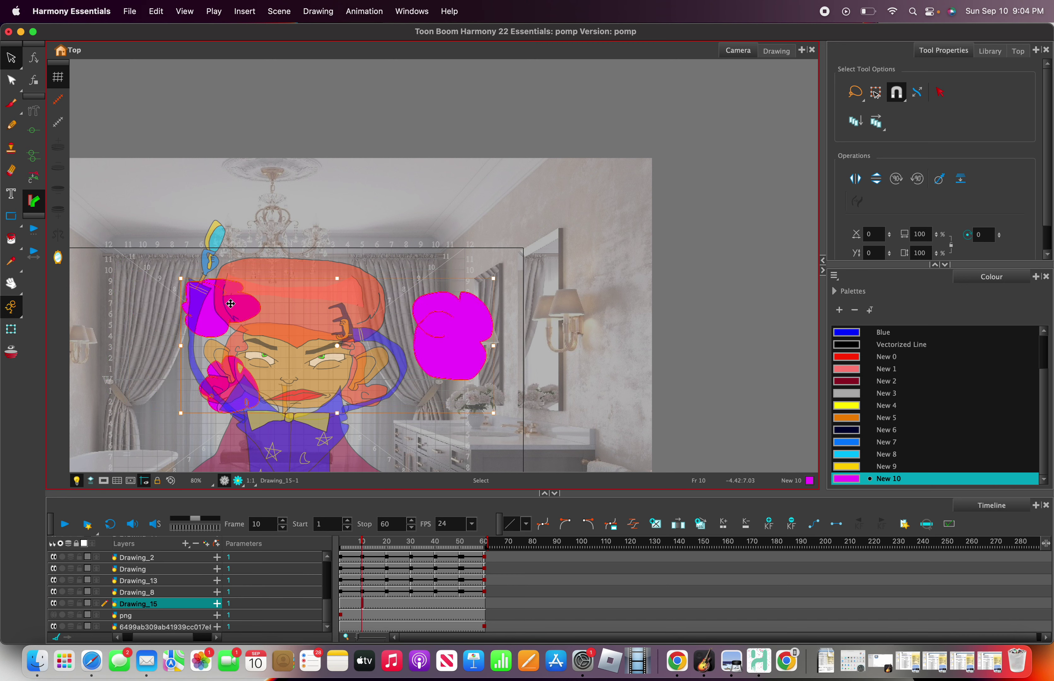
drag(363, 542, 329, 526)
key(super+z)
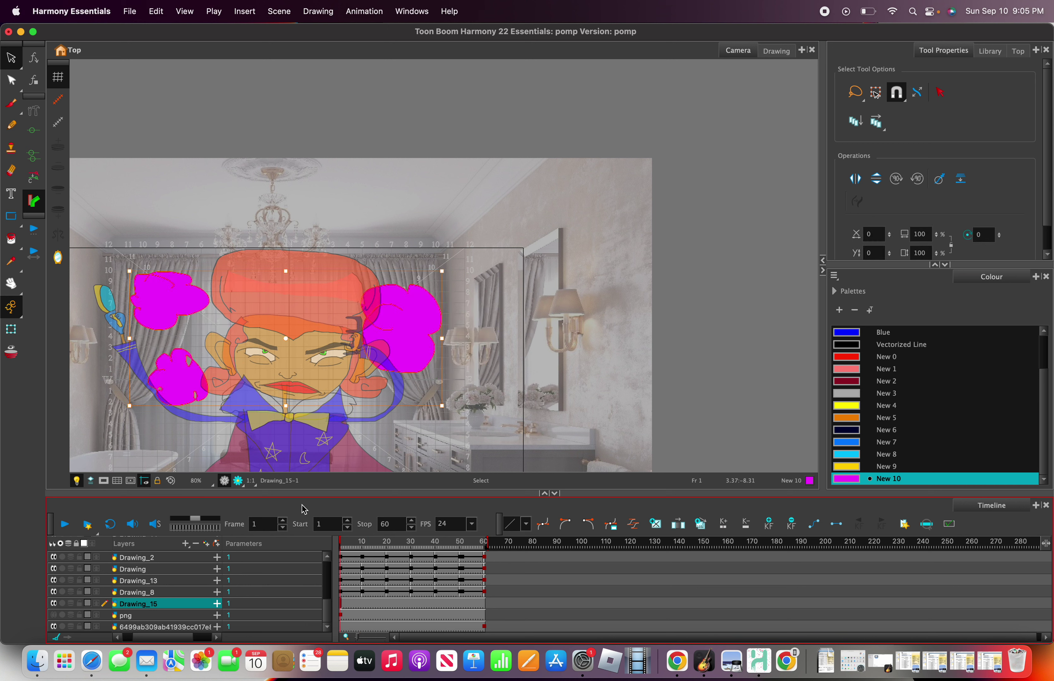
Insert a keyframe at frame 10 on the cloud drawing layer.
click(363, 604)
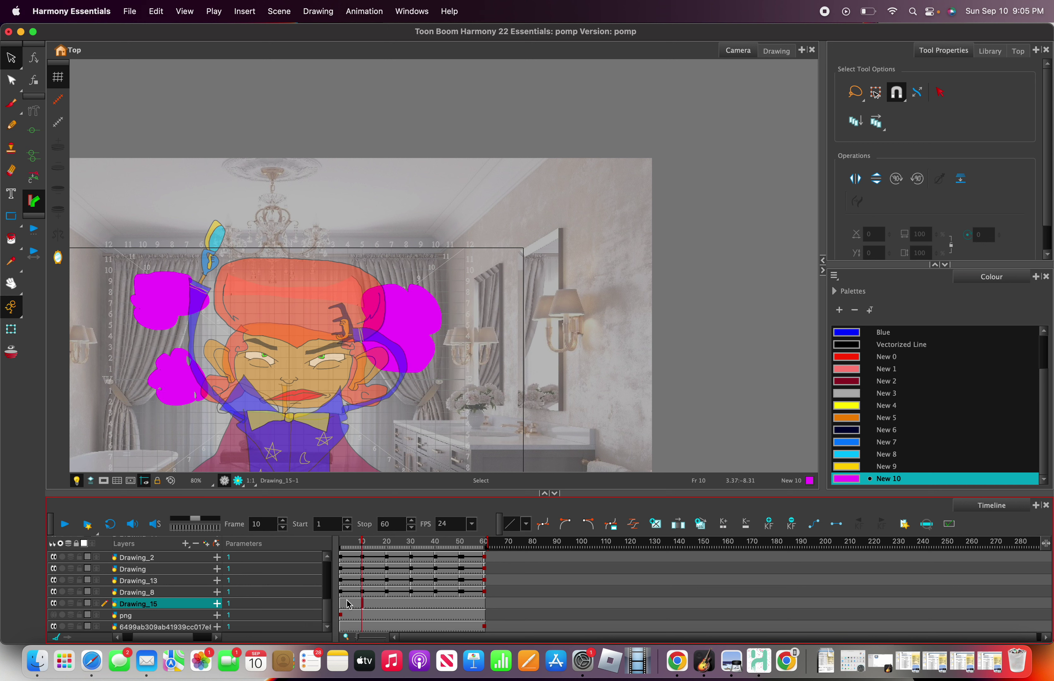
click(344, 605)
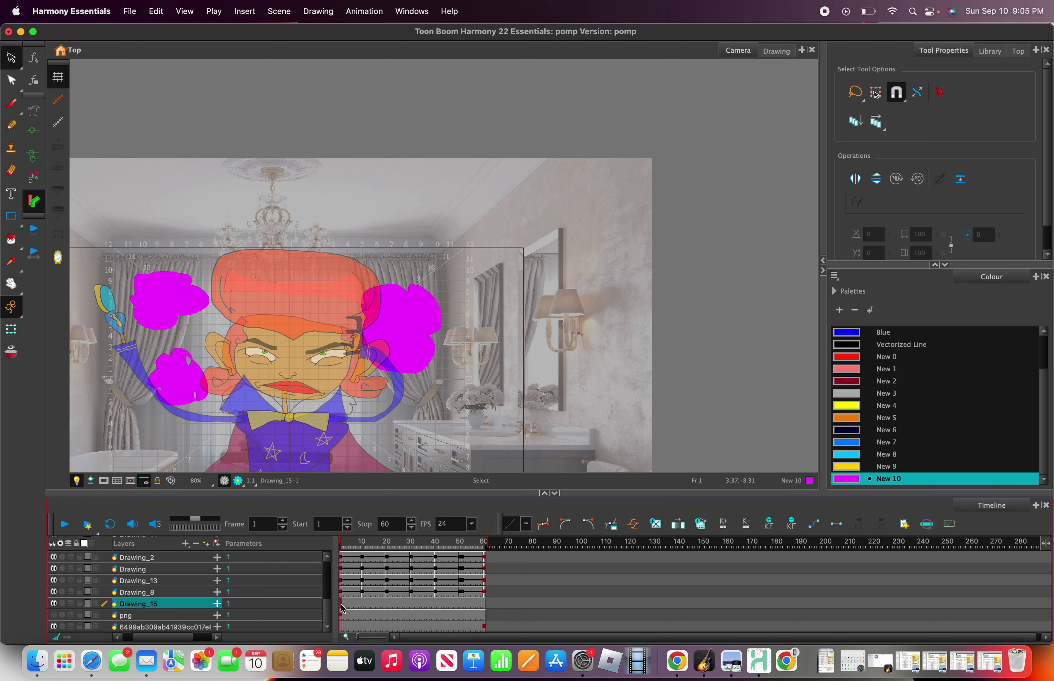
click(360, 602)
right_click(360, 602)
click(360, 602)
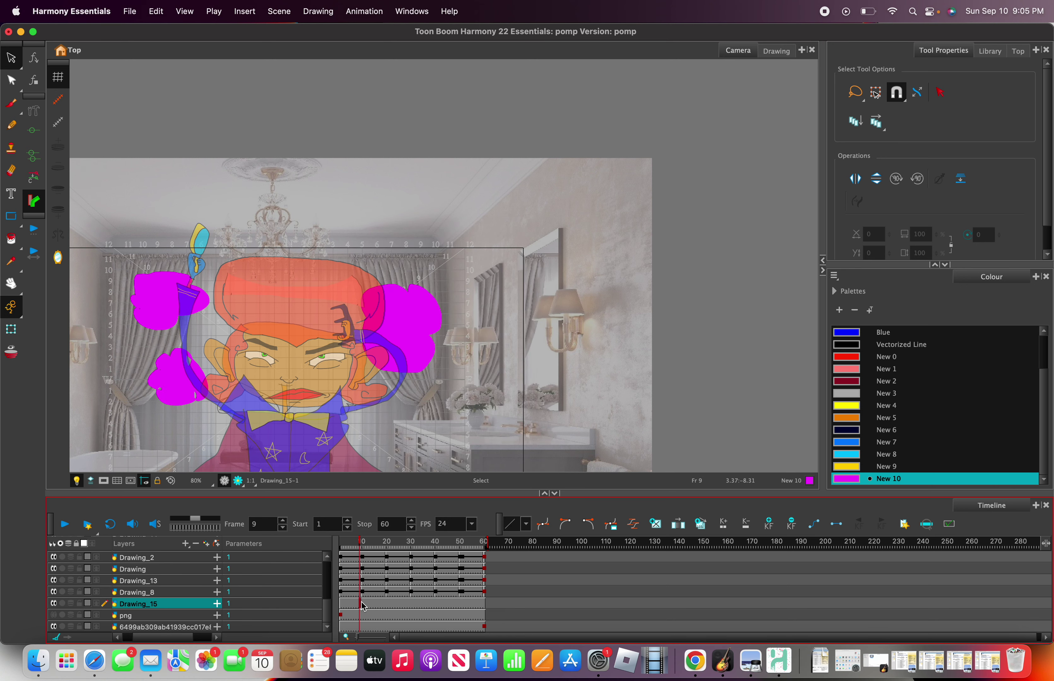
click(362, 603)
right_click(365, 607)
click(419, 231)
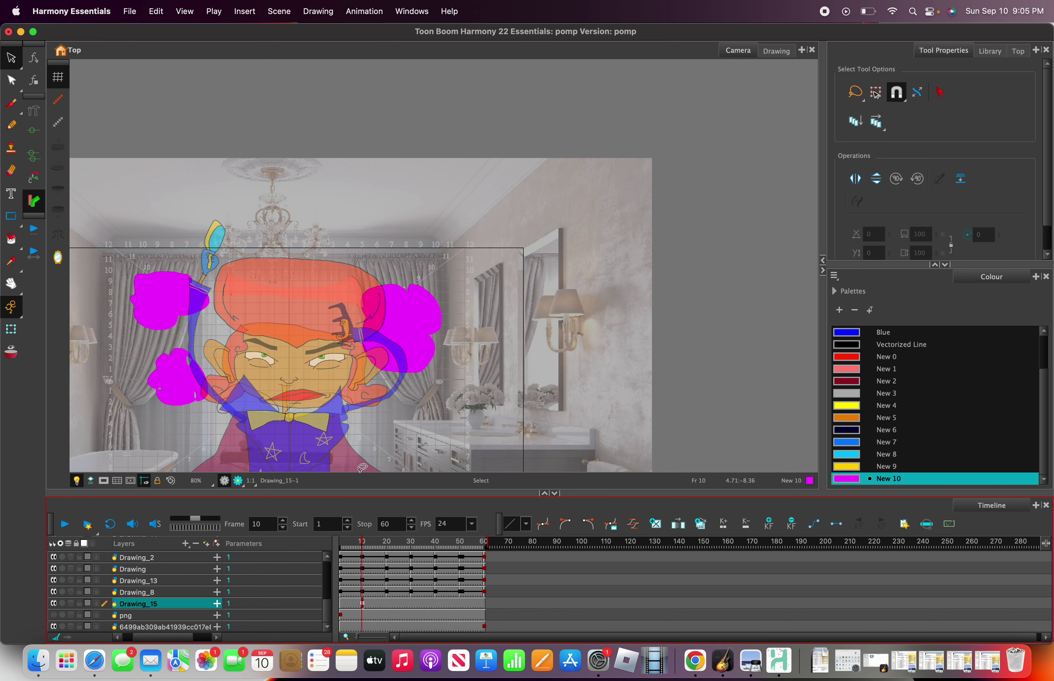
Insert a keyframe at frame 20 on the magenta cloud layer.
click(343, 606)
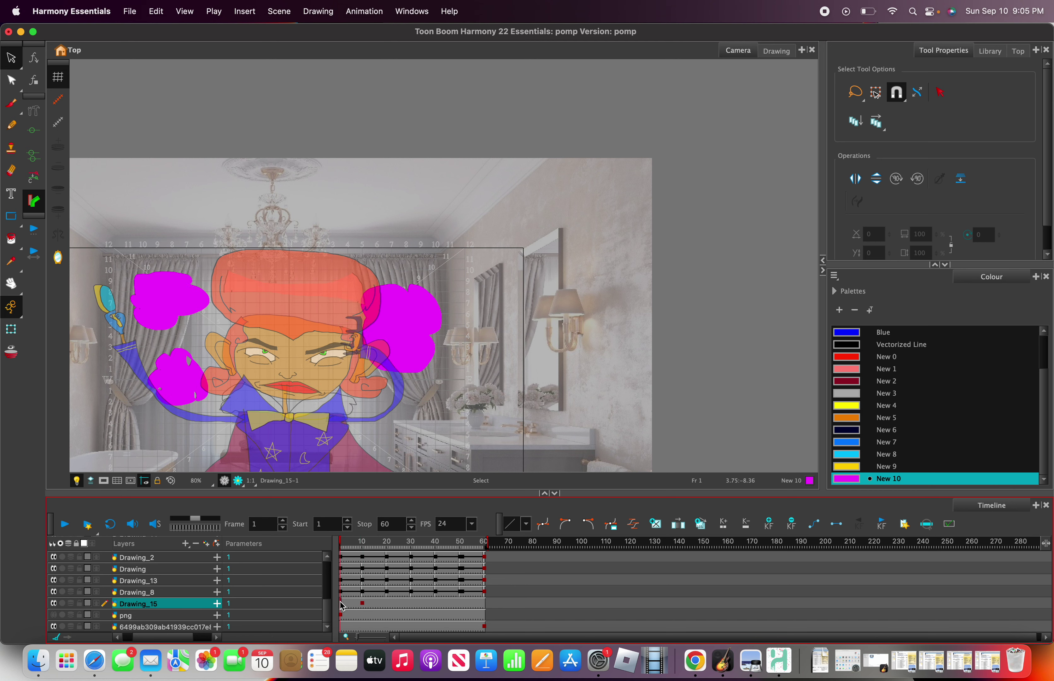
right_click(342, 606)
key(Escape)
click(387, 606)
right_click(386, 606)
key(Escape)
right_click(388, 607)
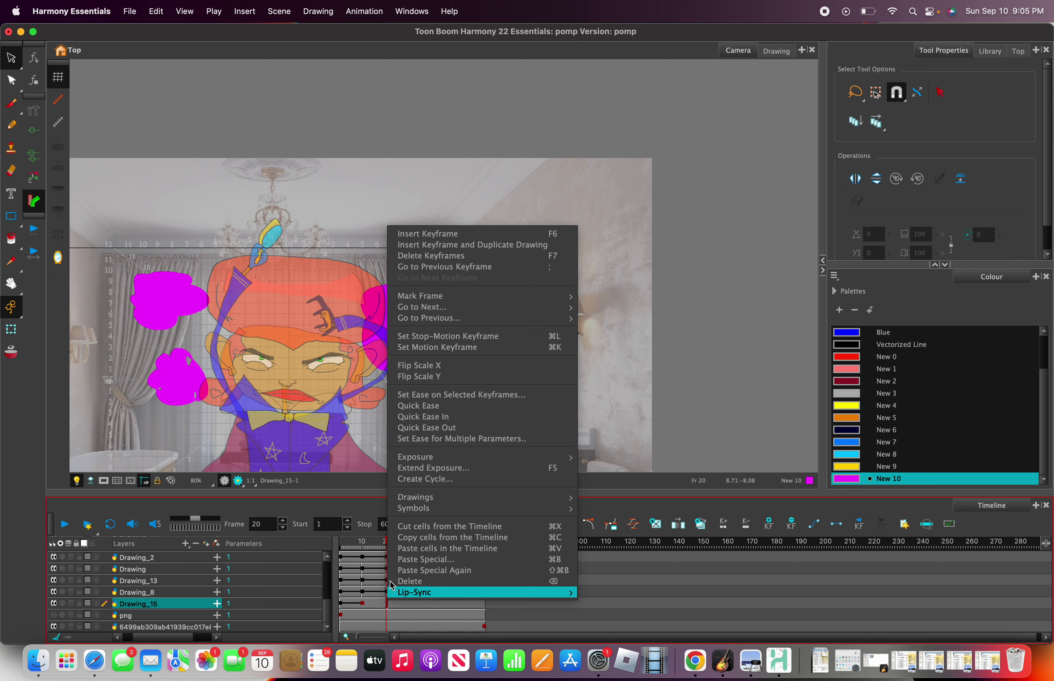
click(423, 234)
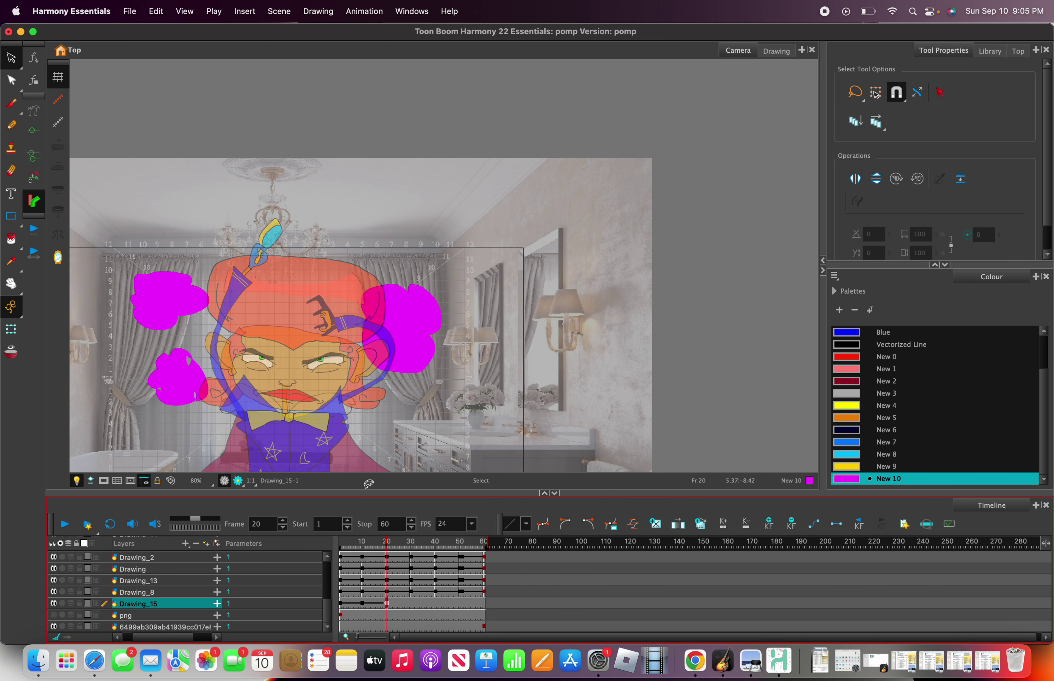
Insert keyframes at frames 30, 40 and 50 on the magenta cloud layer and return to frame 1.
click(412, 607)
right_click(413, 606)
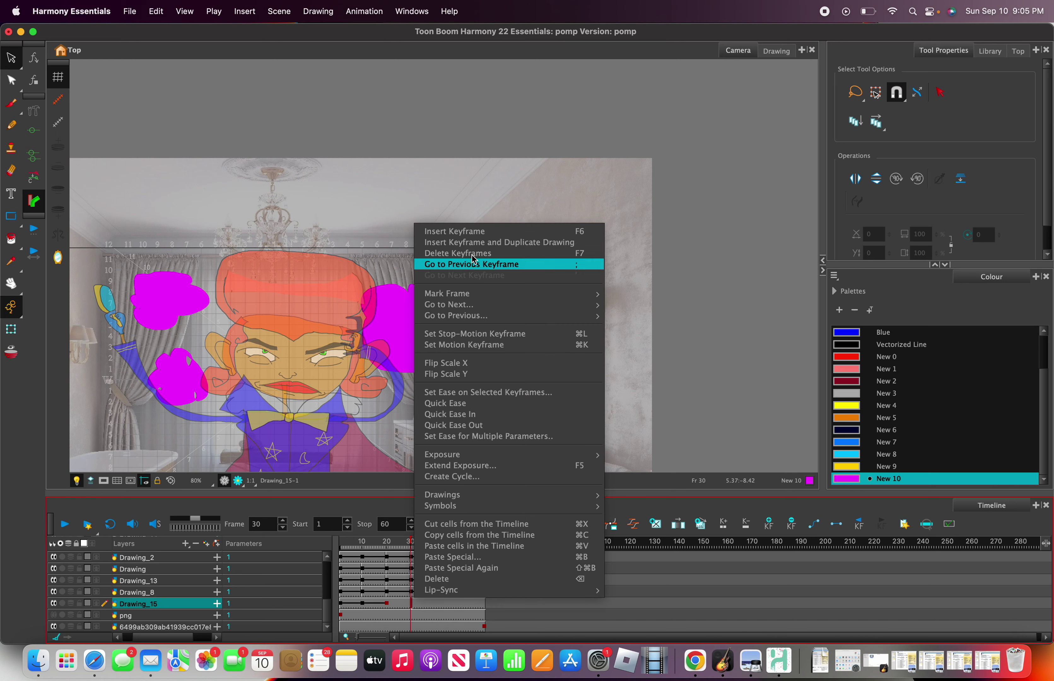
click(471, 231)
click(438, 606)
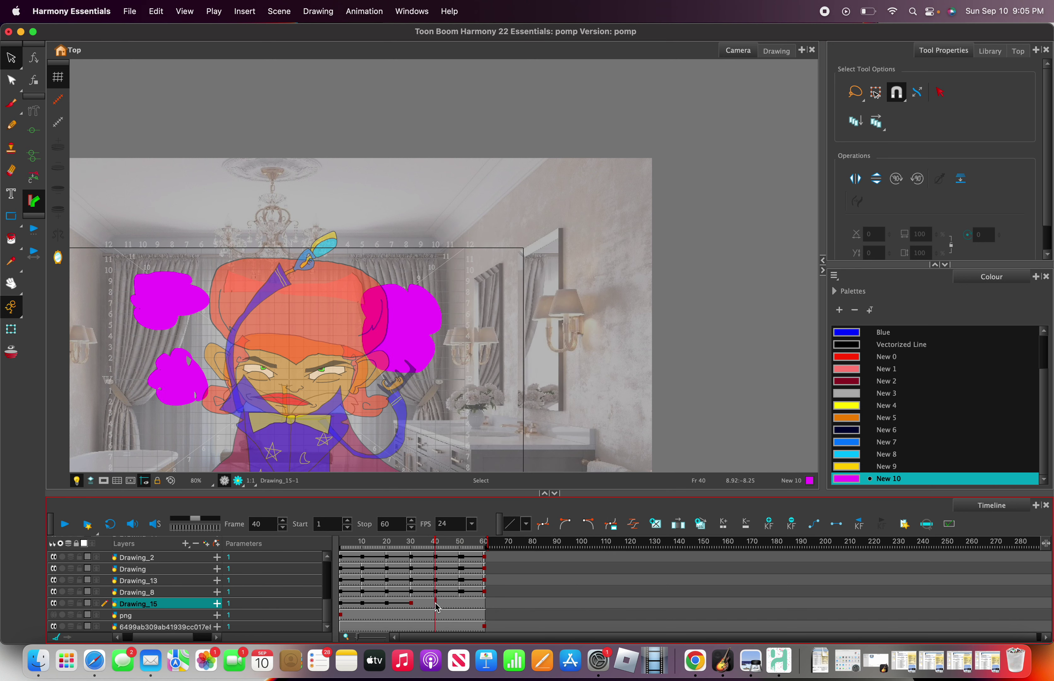
right_click(436, 606)
click(463, 237)
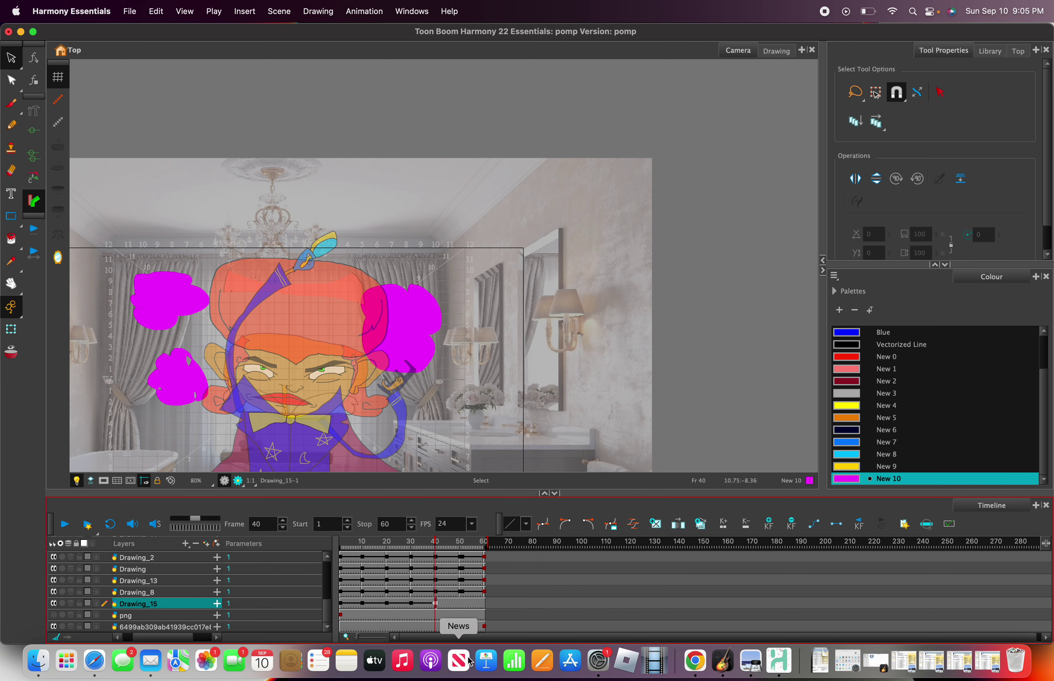
click(461, 606)
right_click(462, 606)
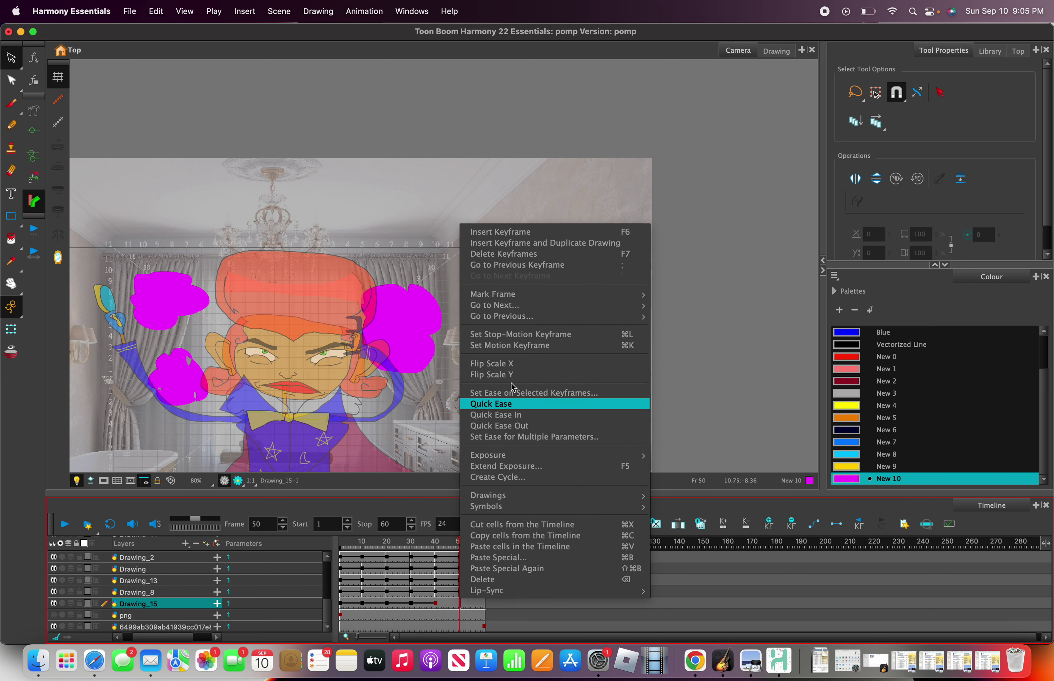
click(470, 230)
drag(469, 537, 327, 539)
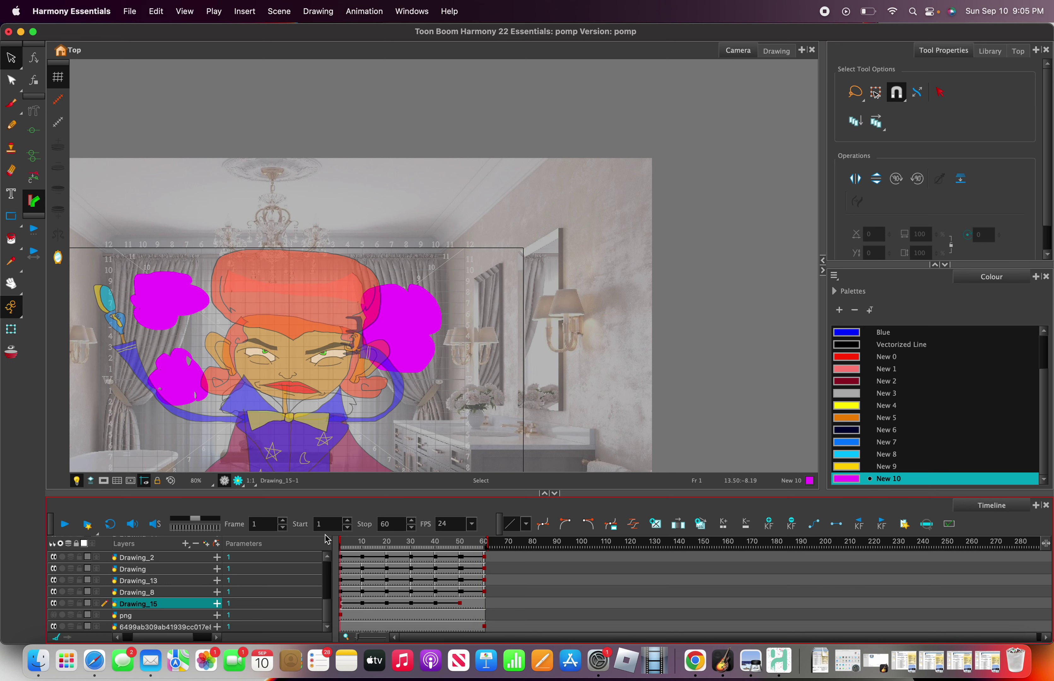
Try moving all the magenta clouds to the right at frame 11, go back to frame 5, and undo the move.
click(366, 608)
mouse_move(352, 249)
mouse_down()
mouse_move(220, 235)
mouse_move(81, 343)
mouse_move(179, 453)
mouse_move(418, 411)
mouse_move(484, 336)
mouse_move(329, 223)
mouse_move(128, 219)
mouse_up()
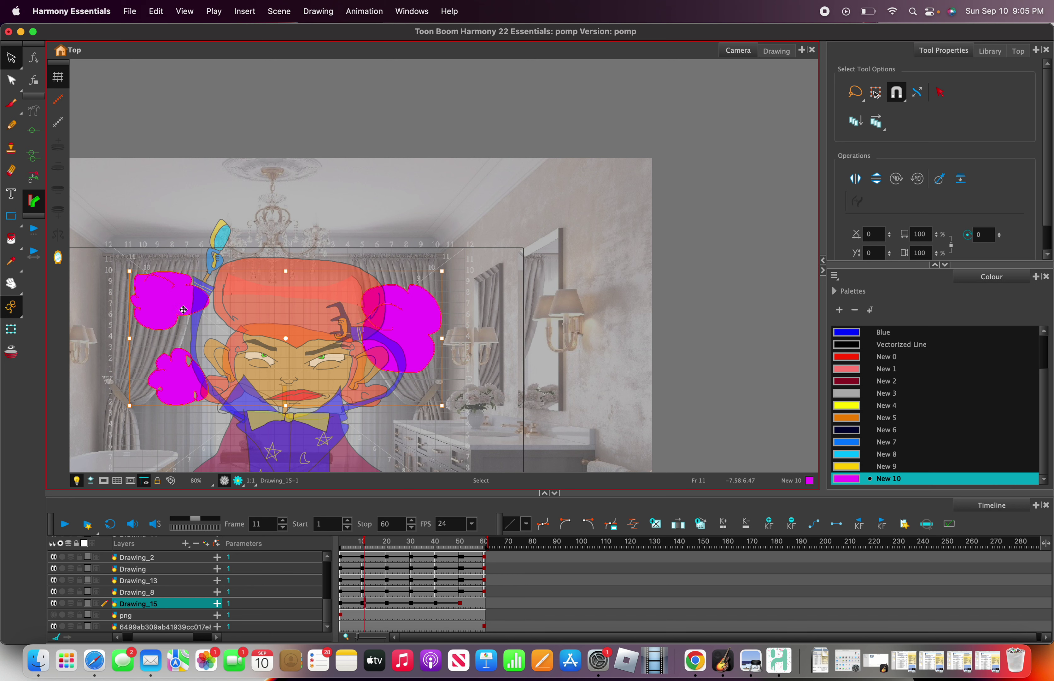
drag(184, 310, 241, 315)
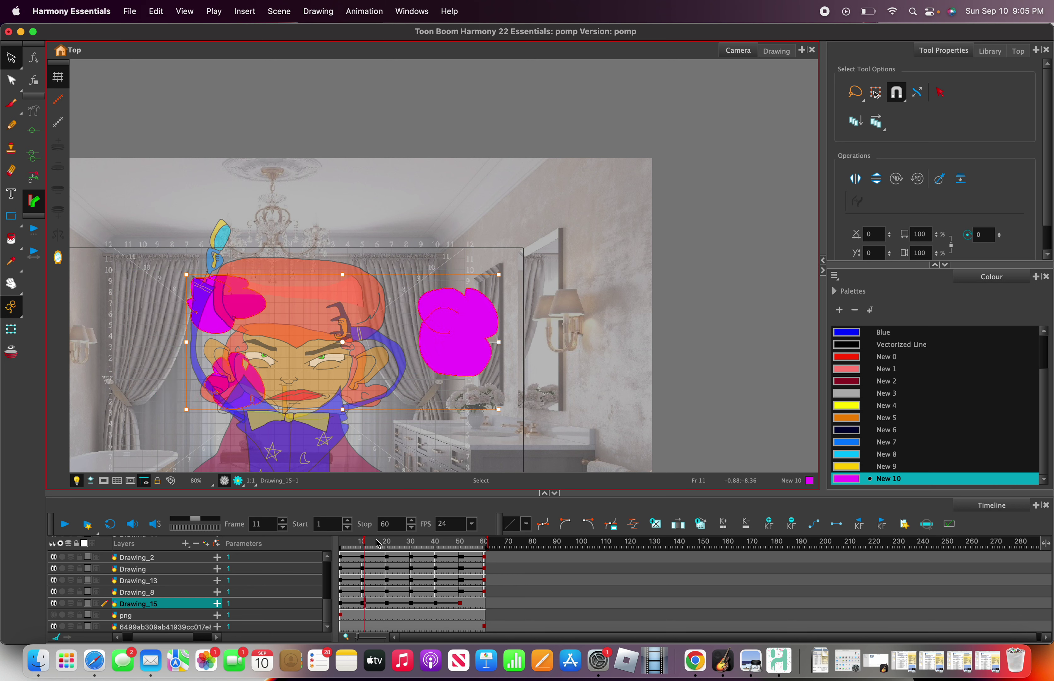
drag(377, 544, 352, 539)
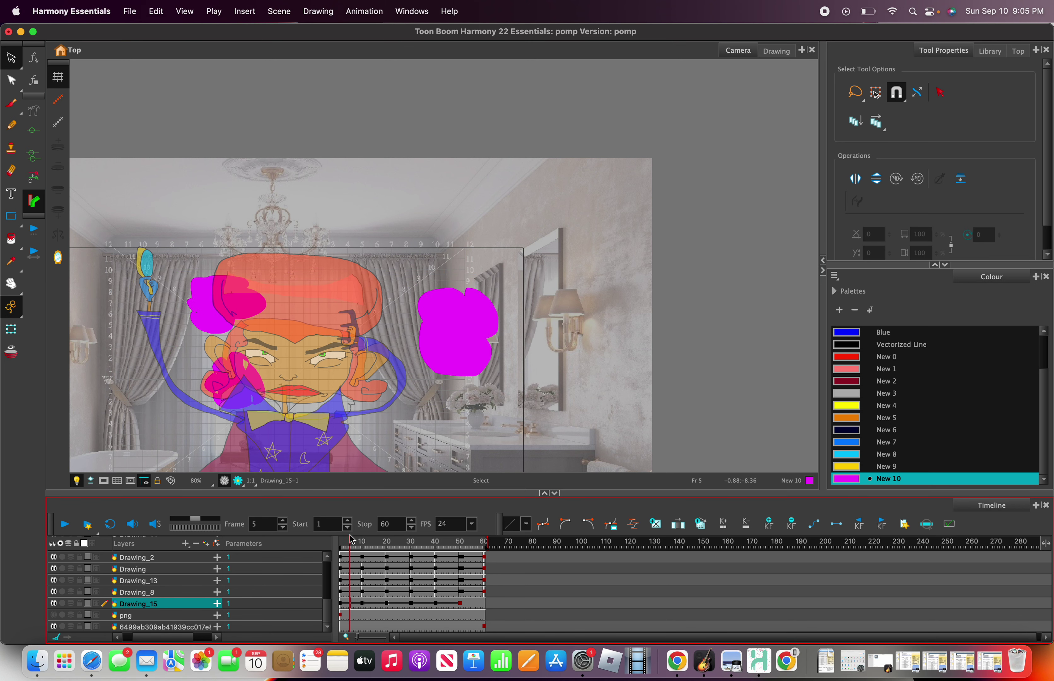
key(super+z)
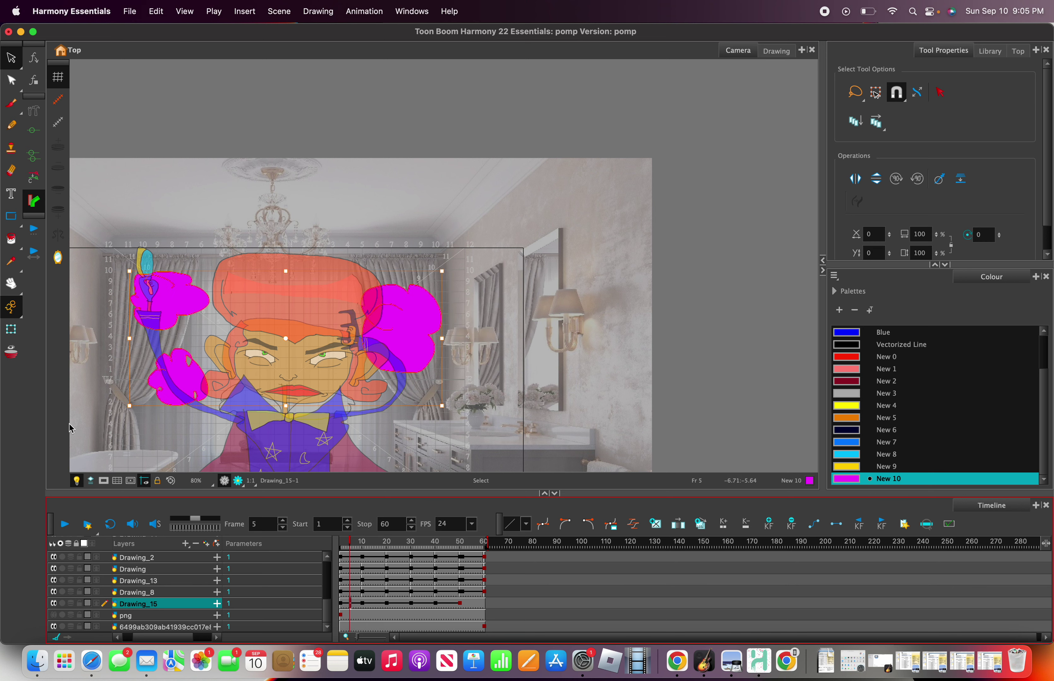
Delete the cloud layer's cells and keyframes from frame 2 to frame 60.
click(11, 306)
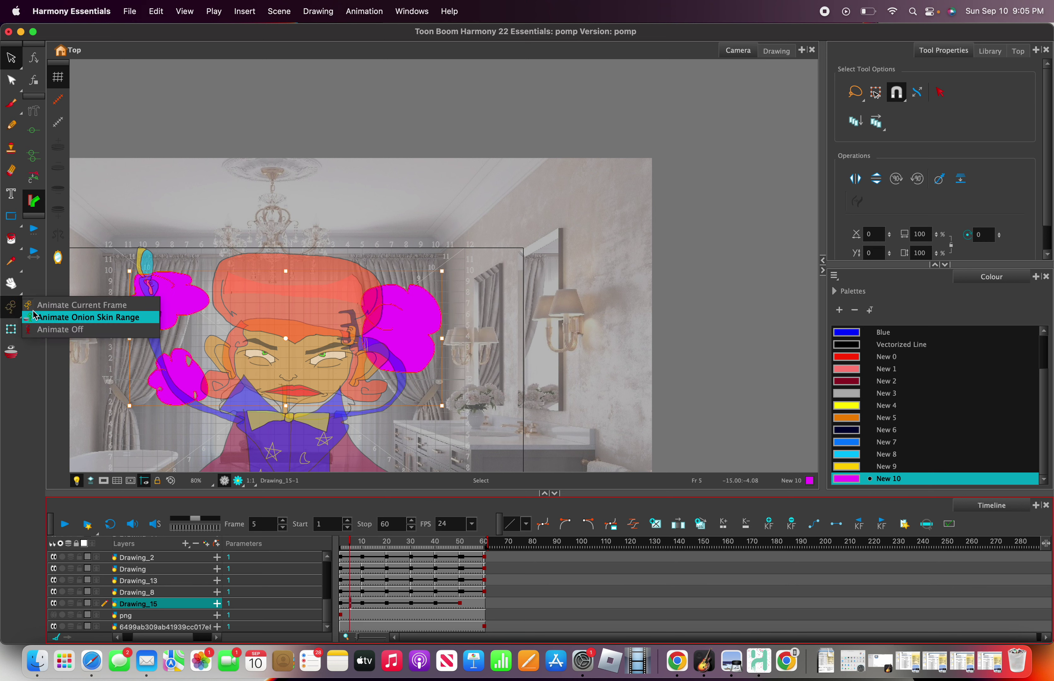
click(347, 604)
drag(346, 608, 486, 604)
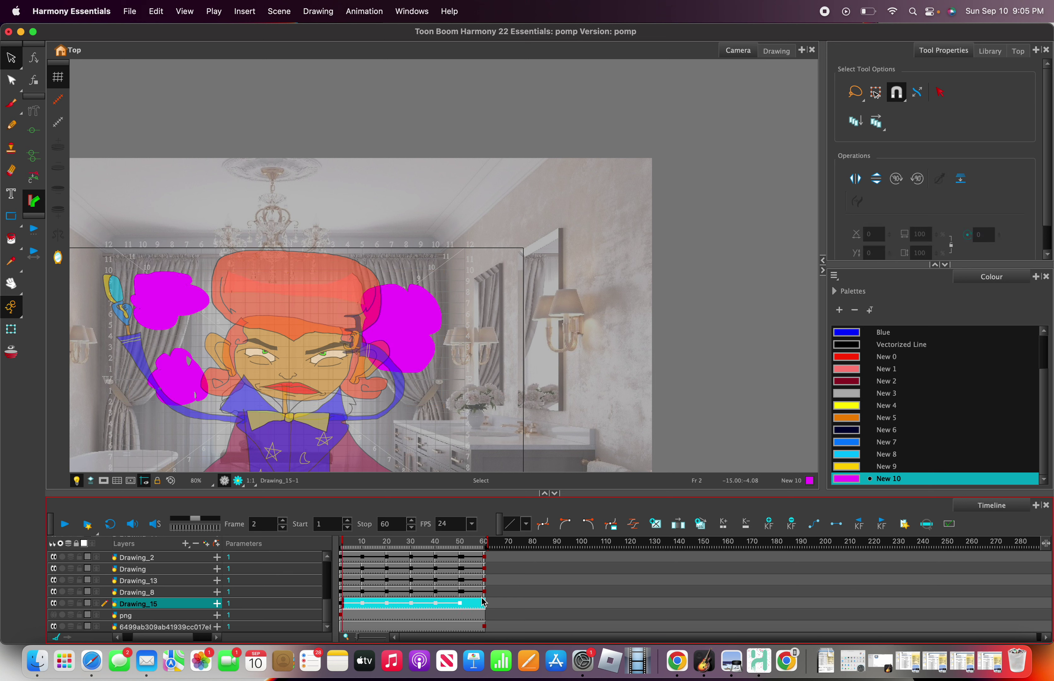
key(Delete)
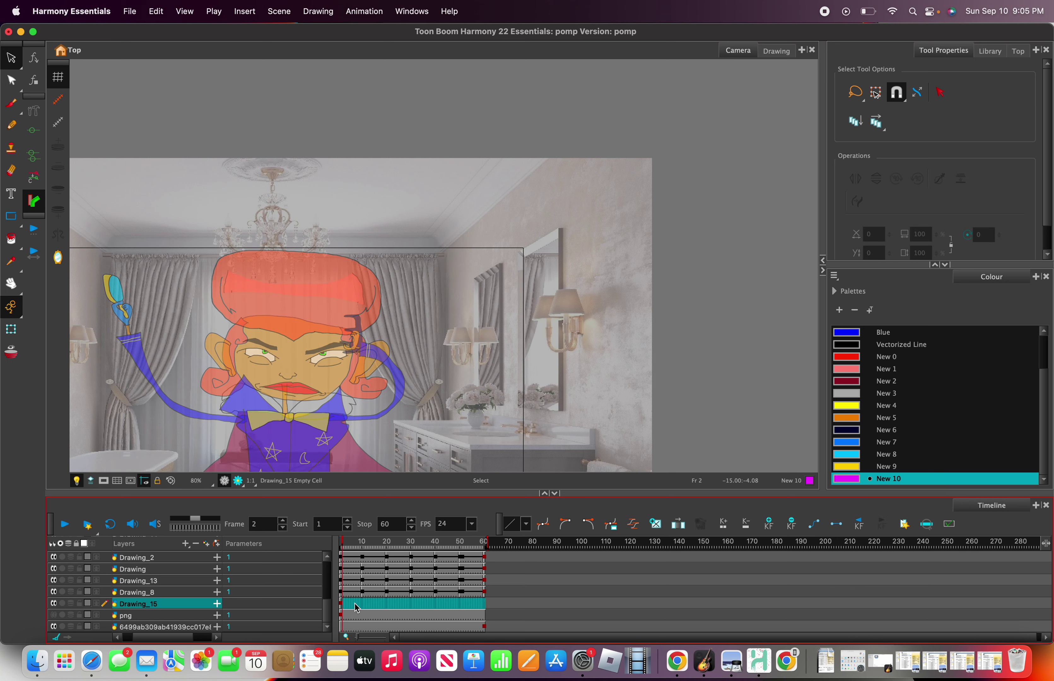
Paste the cloud drawing from frame 1 into frames 10 and 19 of the same layer.
key(super+z)
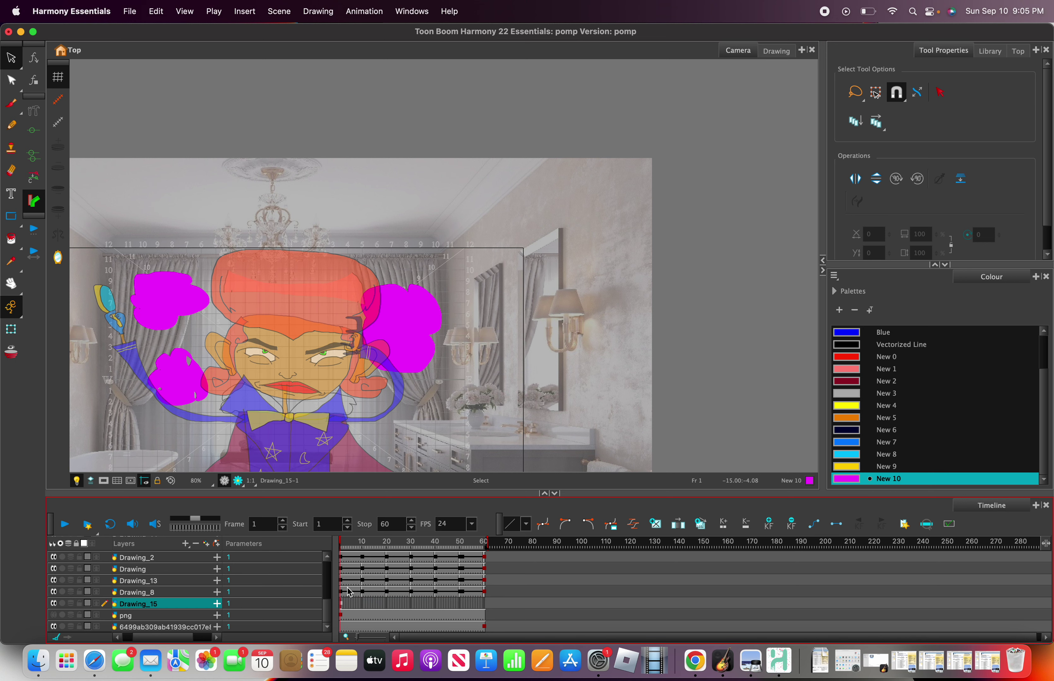
click(363, 606)
click(363, 607)
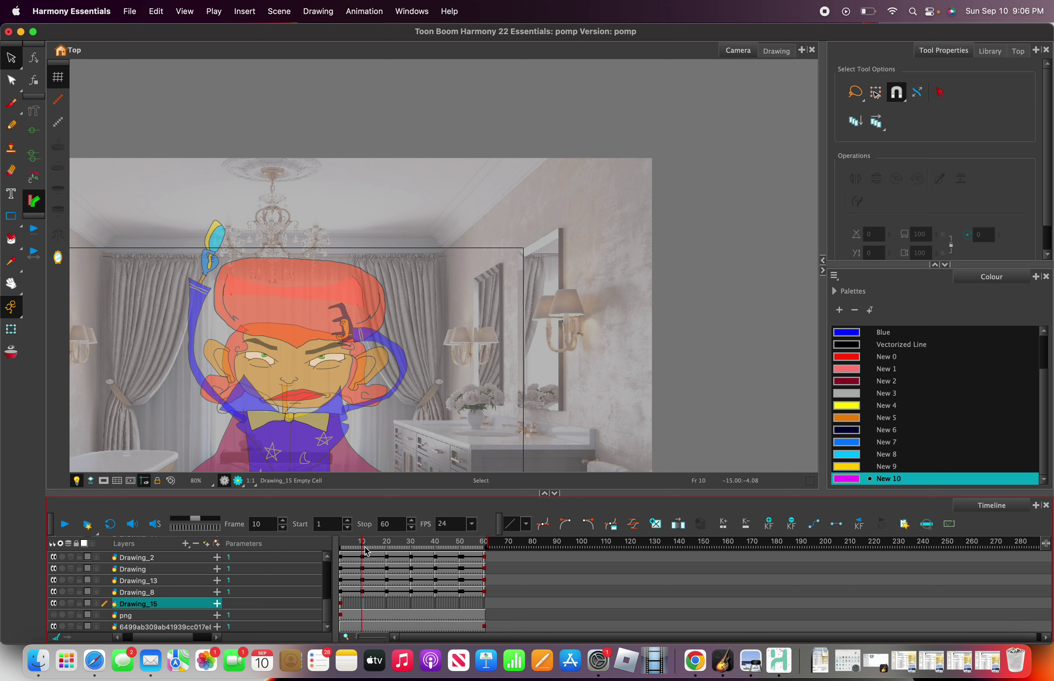
key(ctrl+v)
drag(361, 542, 386, 547)
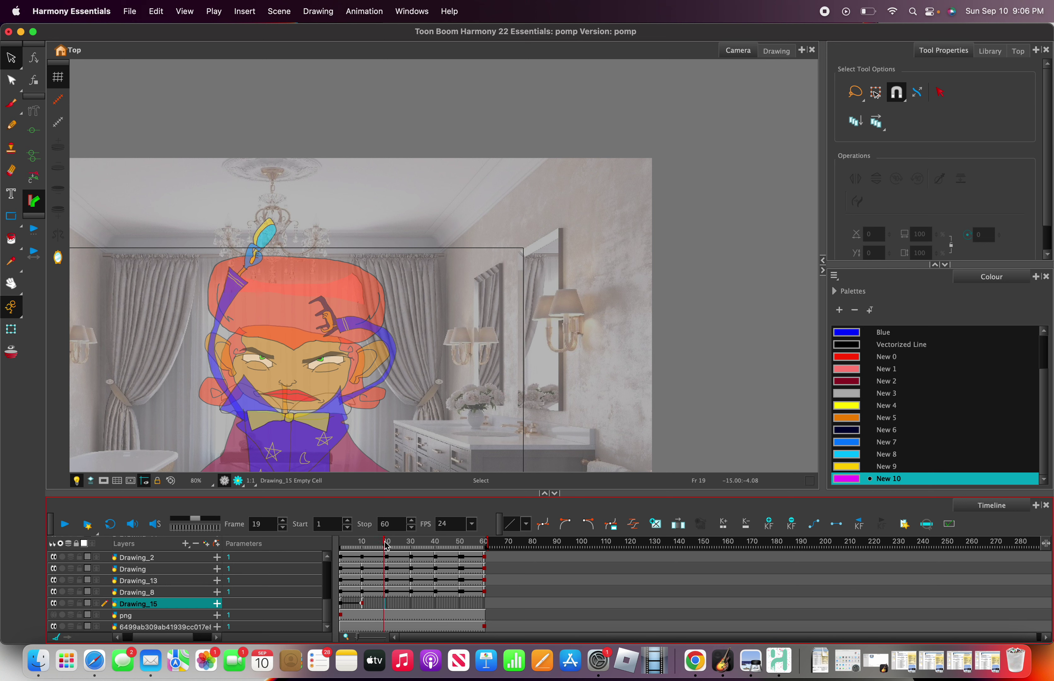
key(super+v)
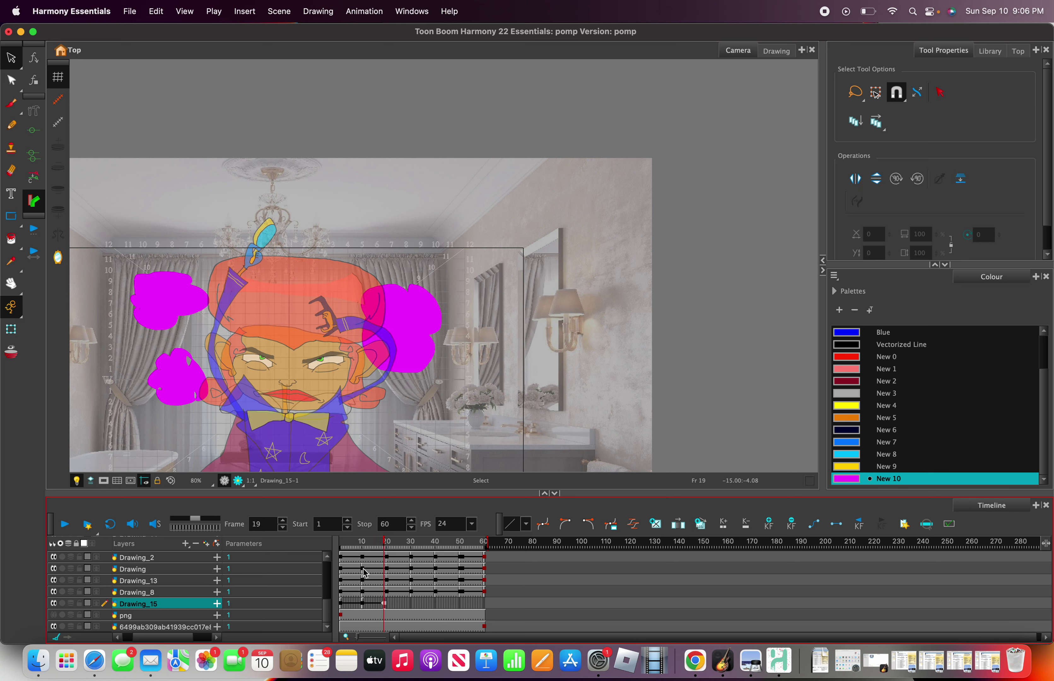
Paste the cloud drawing into frames 30, 40, 50 and 60 of the cloud layer.
mouse_move(403, 542)
mouse_down()
mouse_move(374, 542)
mouse_move(394, 540)
mouse_up()
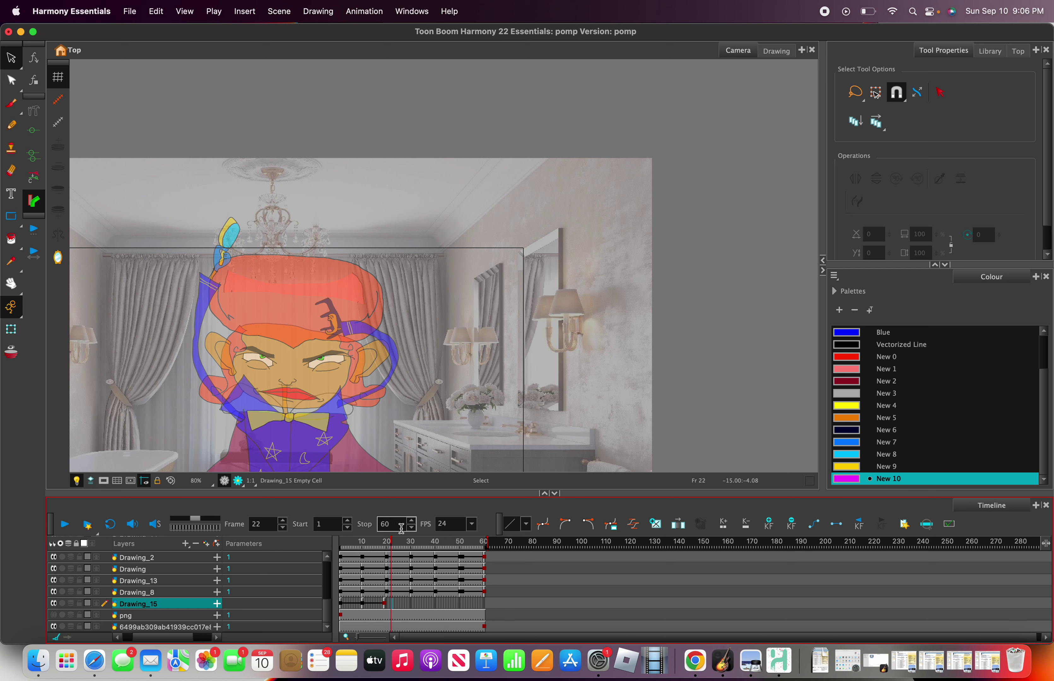
drag(395, 541, 413, 539)
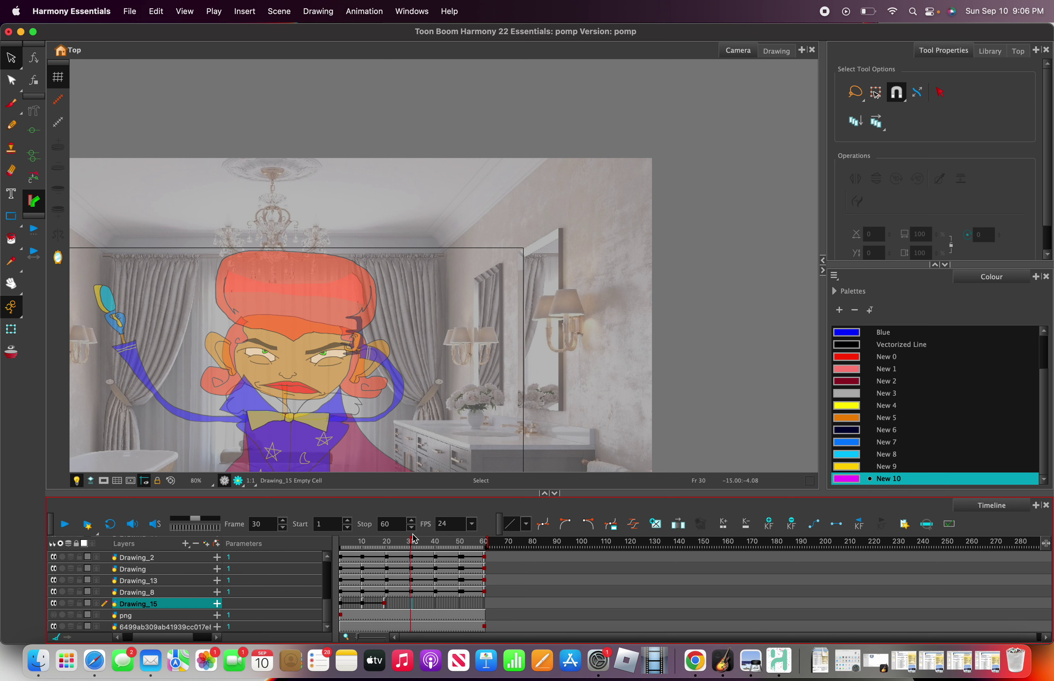
key(ctrl+v)
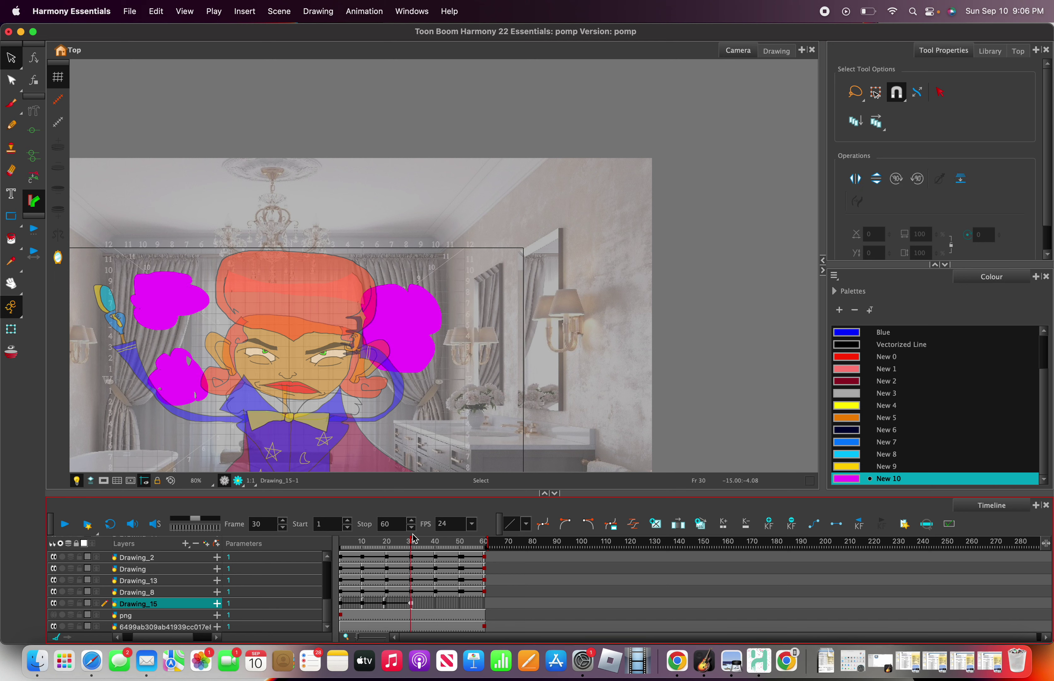
drag(422, 547, 436, 543)
key(ctrl+v)
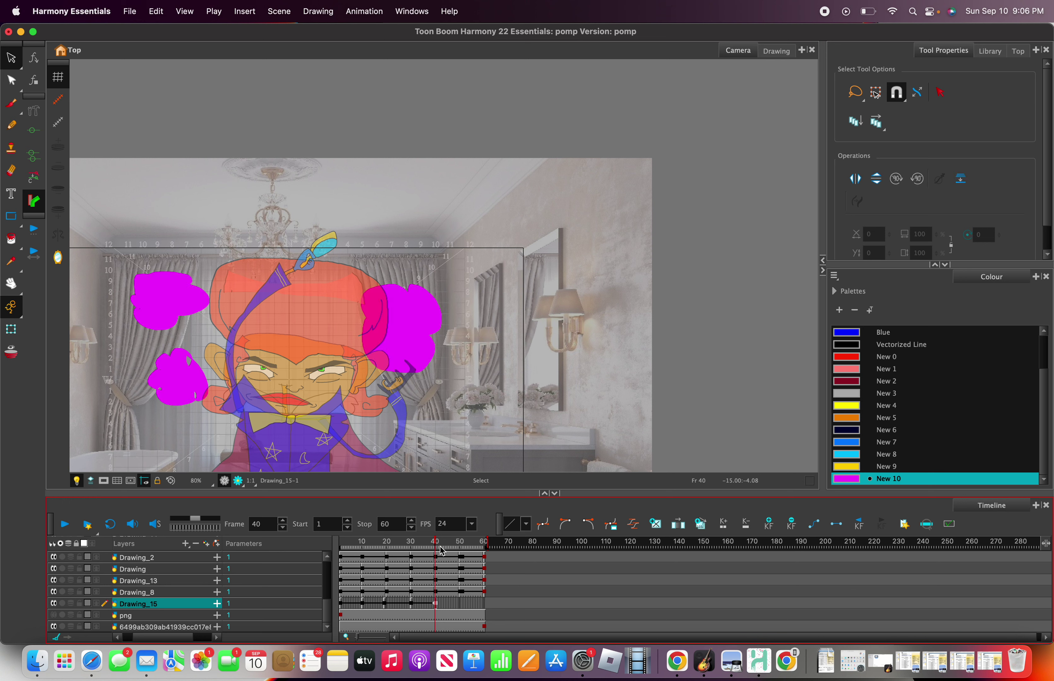
drag(446, 542, 461, 538)
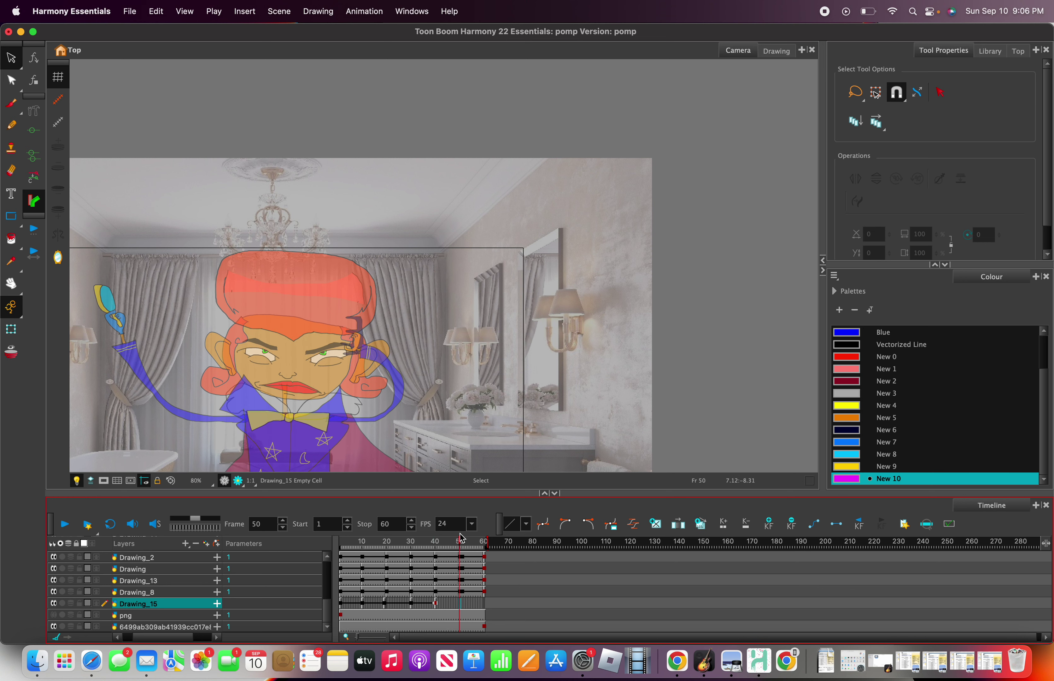
key(ctrl+v)
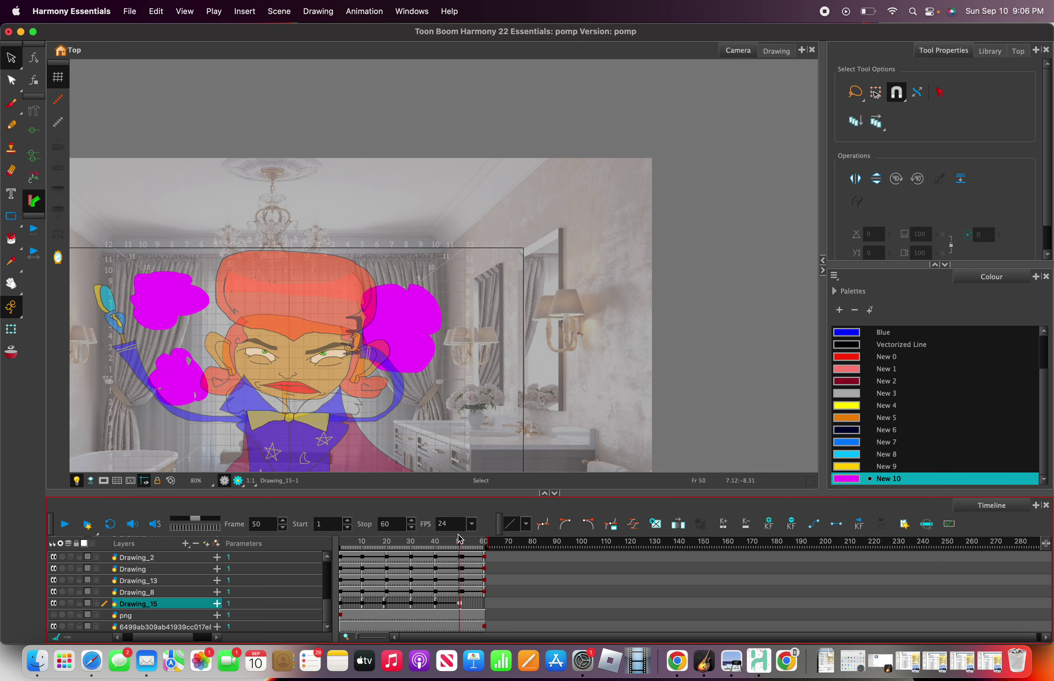
drag(463, 544, 486, 541)
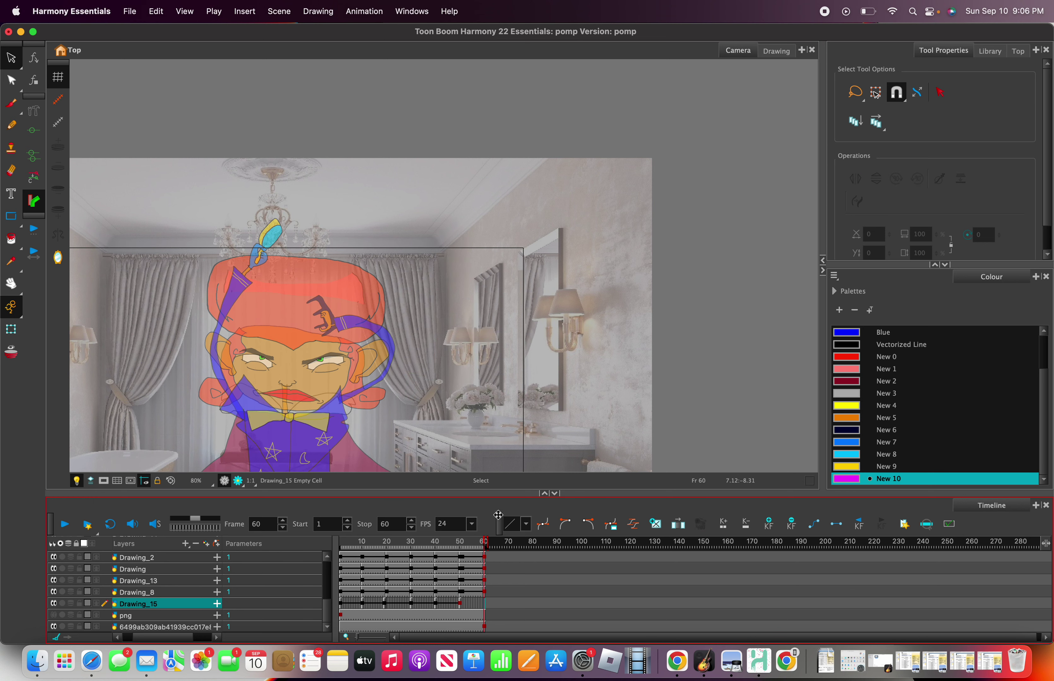
key(ctrl+v)
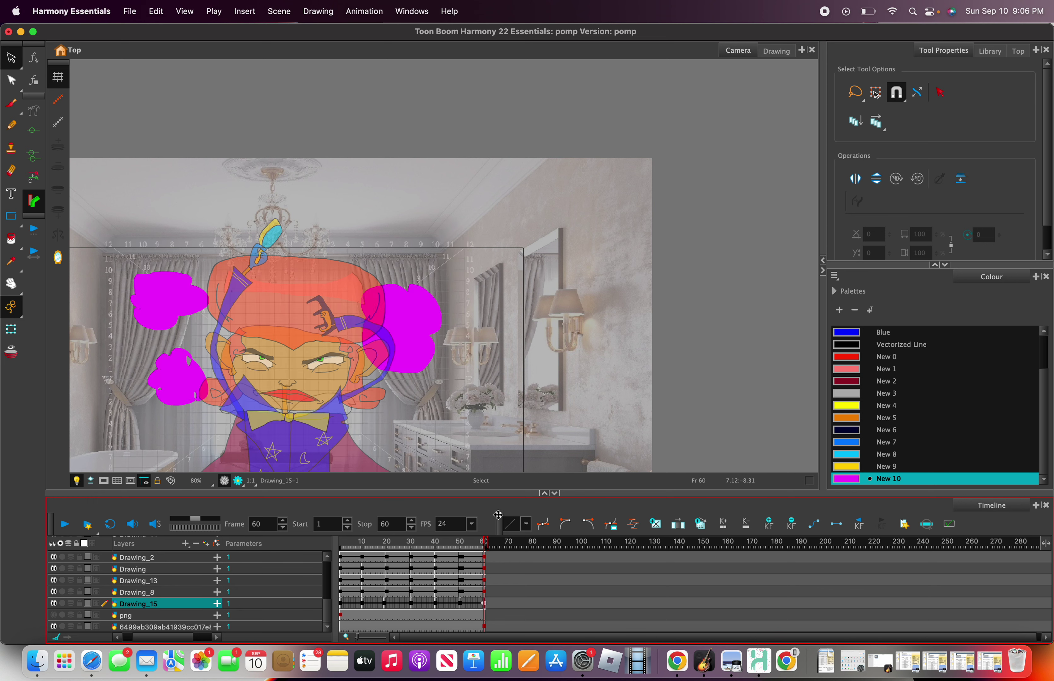
Switch to the Translate tool at frame 10 and move the magenta clouds to the right.
drag(483, 544, 362, 533)
drag(10, 307, 41, 307)
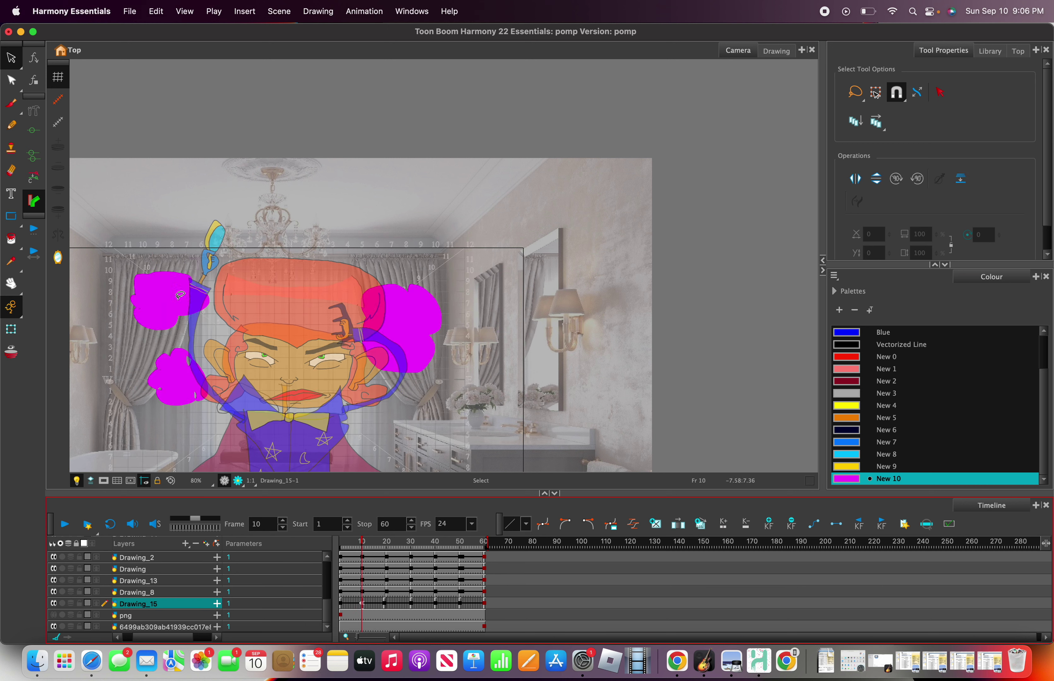
mouse_move(194, 287)
mouse_down()
mouse_move(147, 236)
mouse_move(18, 299)
mouse_move(101, 409)
mouse_move(142, 413)
mouse_up()
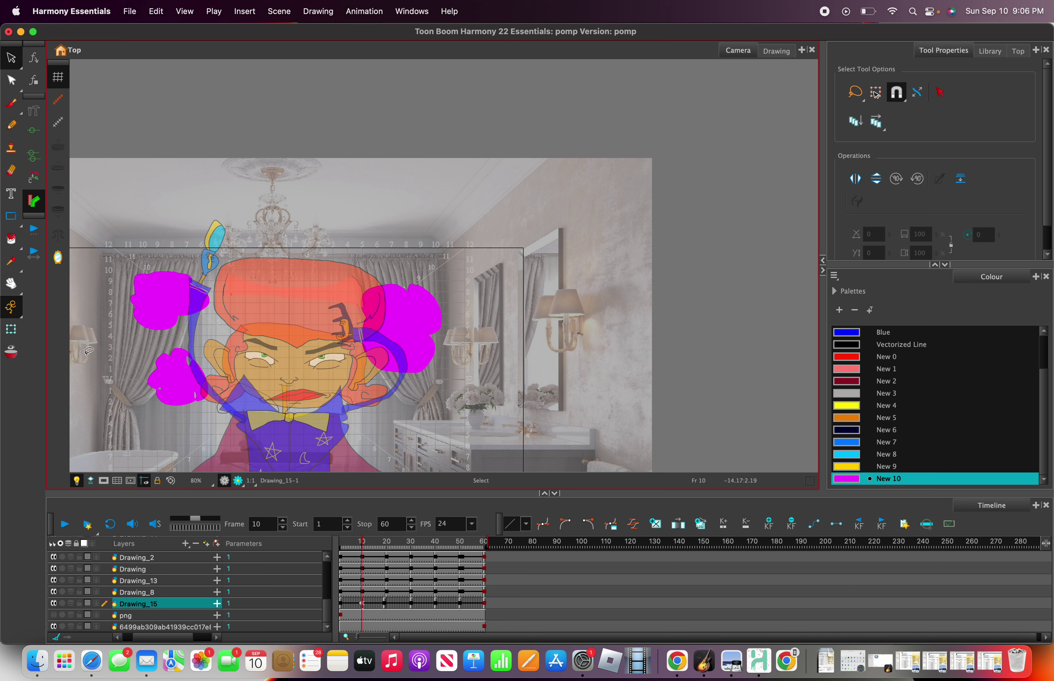
right_click(150, 333)
mouse_move(198, 363)
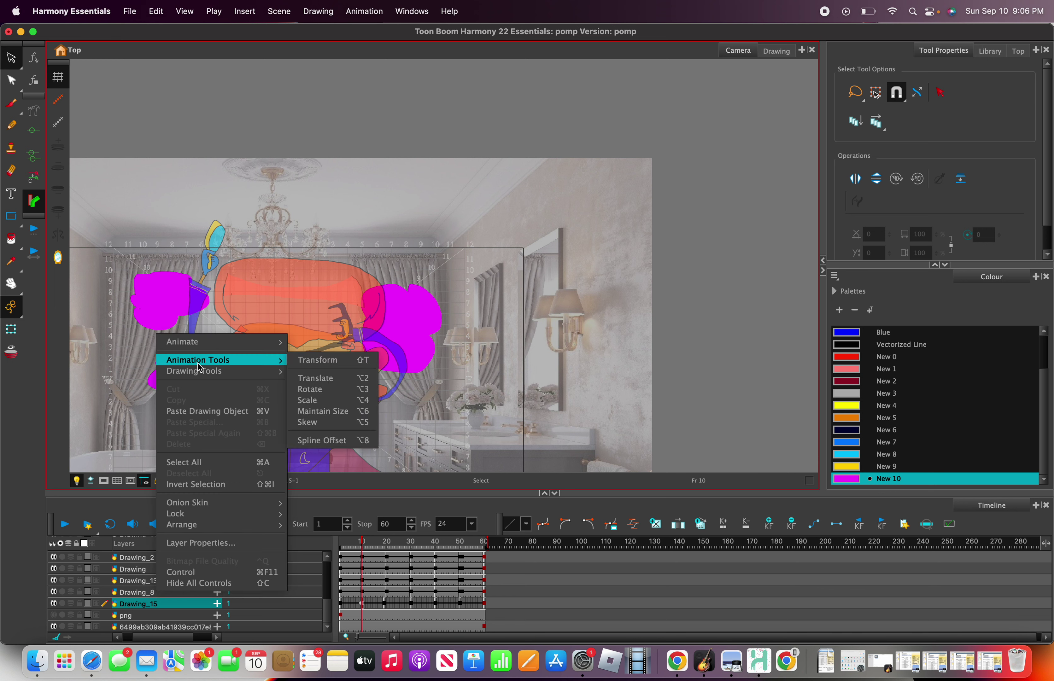
click(336, 387)
drag(399, 324, 449, 327)
Move the magenta clouds down and slightly left at frame 19, and nudge them slightly up at frame 30.
mouse_move(371, 546)
mouse_down()
mouse_move(337, 536)
mouse_move(383, 534)
mouse_up()
drag(408, 295, 403, 334)
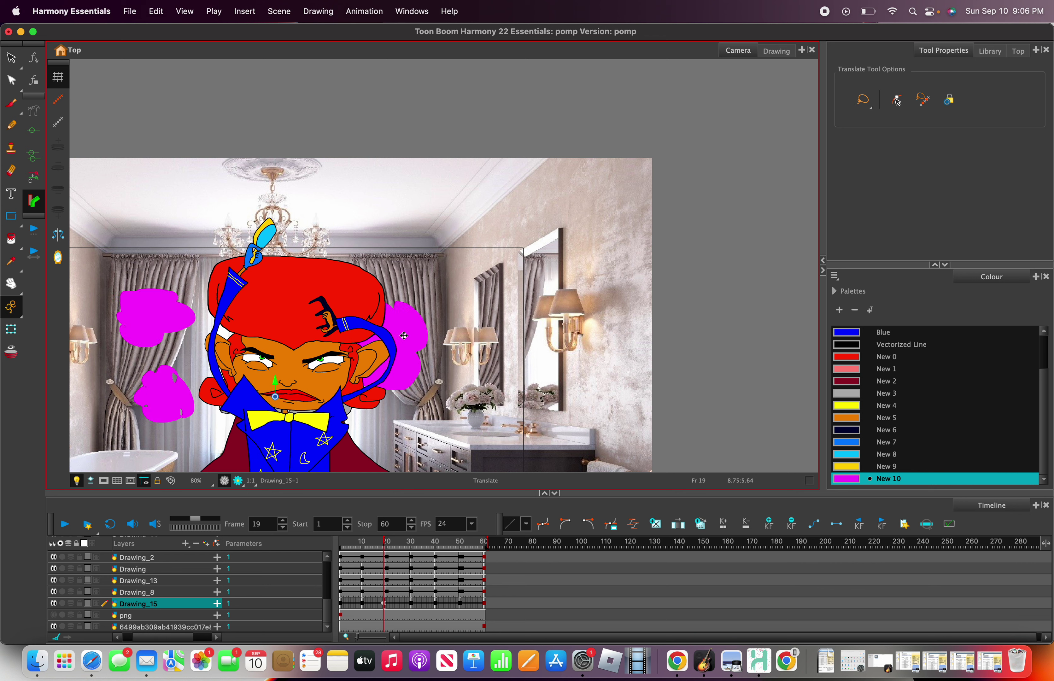
click(389, 539)
drag(390, 543, 411, 544)
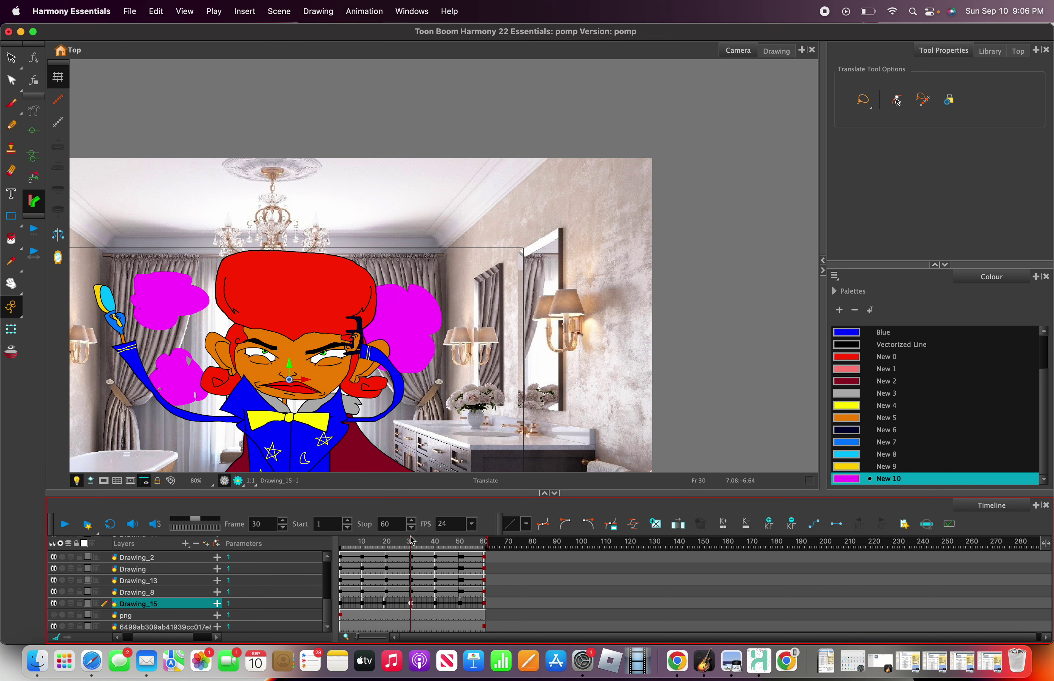
click(394, 306)
mouse_move(394, 306)
mouse_down()
mouse_move(400, 281)
mouse_move(397, 299)
mouse_up()
Move the magenta clouds slightly up at frame 40 and up and to the right at frame 50, then return to frame 1.
drag(410, 546, 435, 543)
click(372, 307)
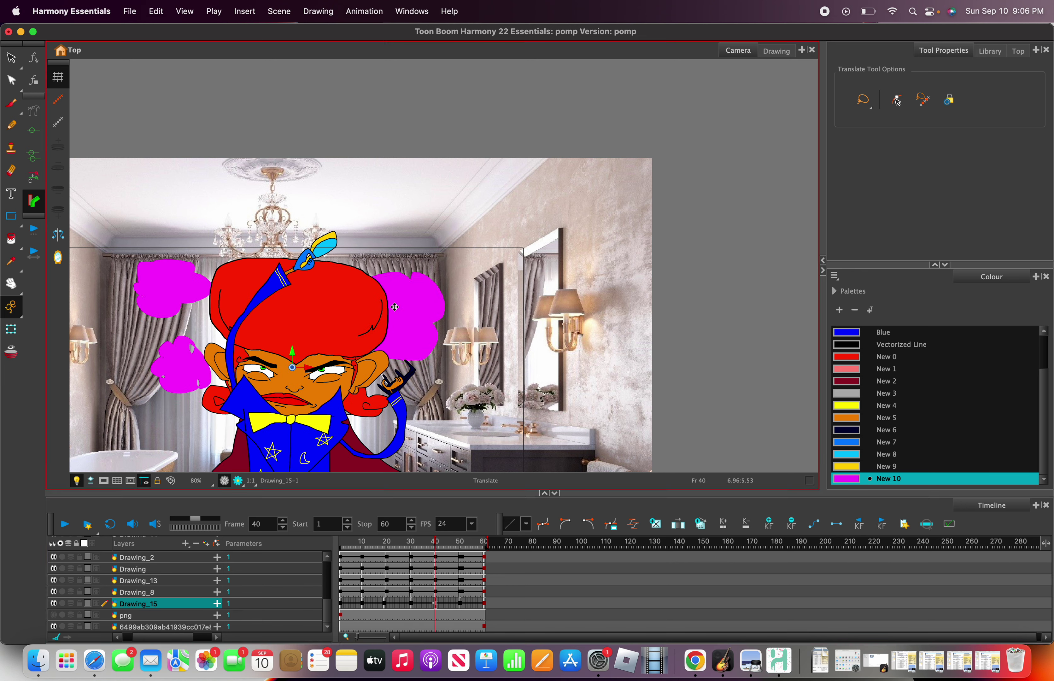
drag(440, 546, 460, 545)
click(410, 356)
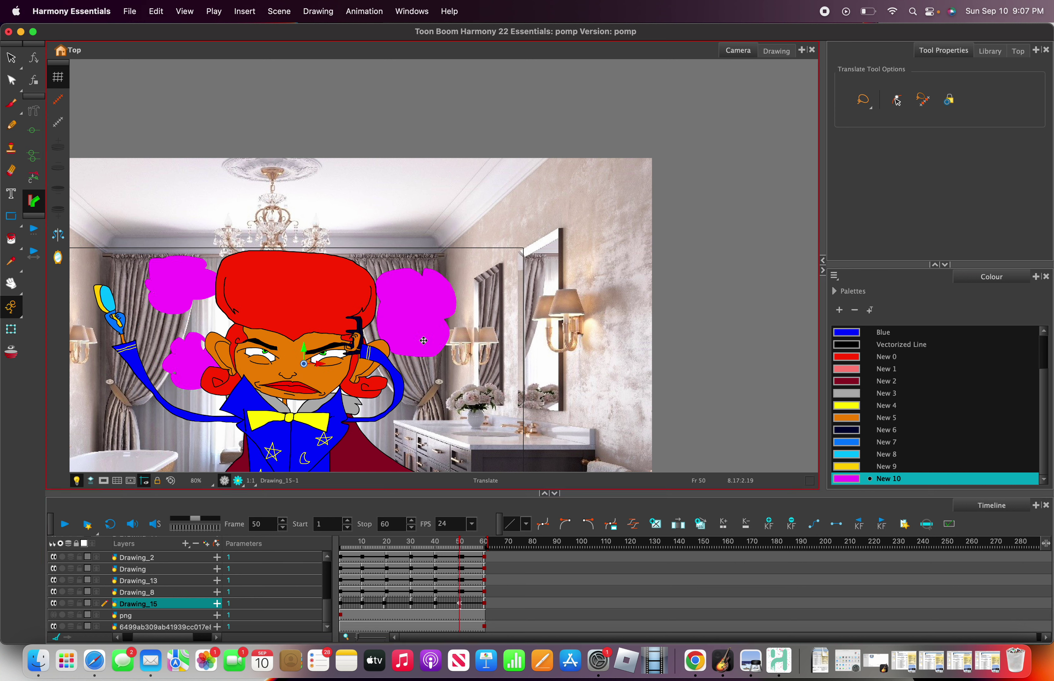
click(465, 546)
drag(465, 542, 333, 537)
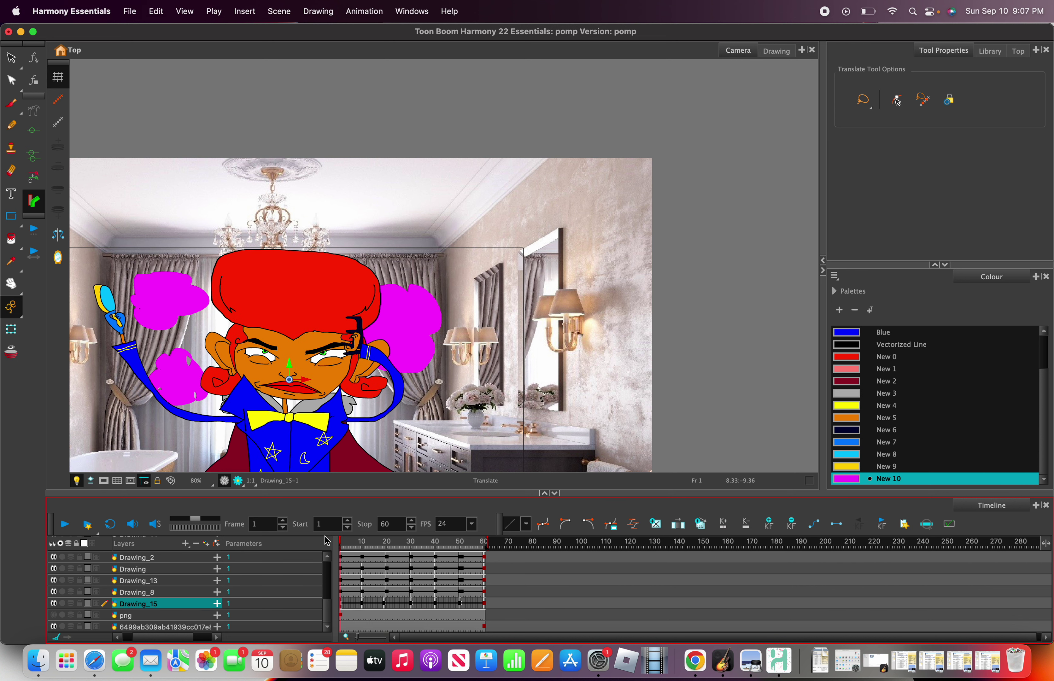
Switch to the Scale tool and shrink the magenta clouds at frame 1.
scroll(155, 271, down, 1)
right_click(160, 286)
mouse_move(213, 316)
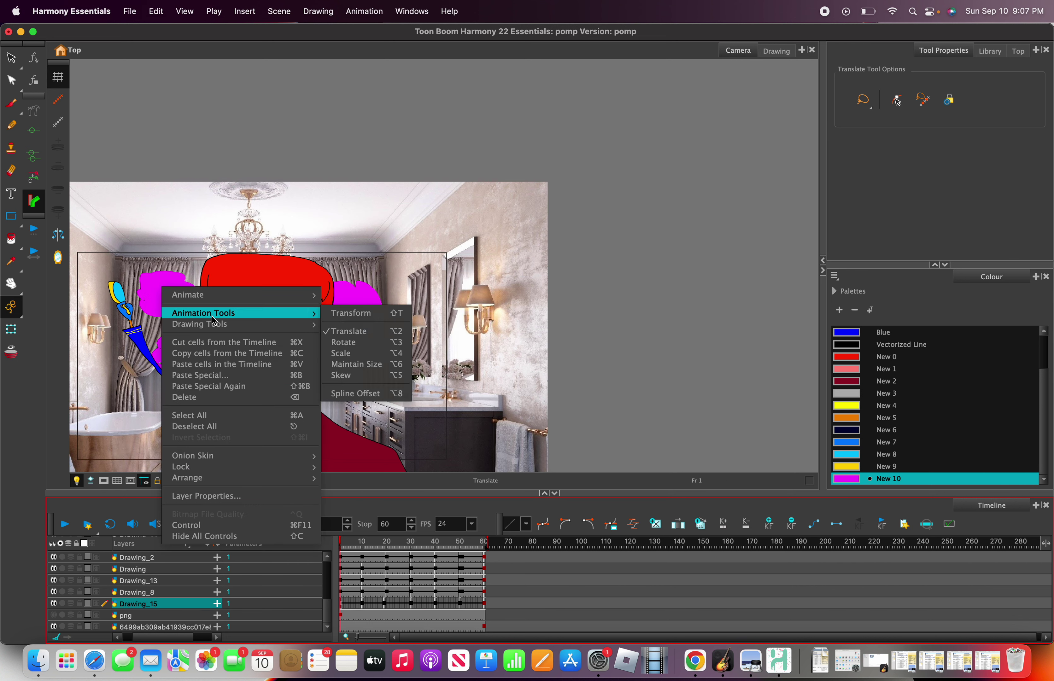
click(356, 354)
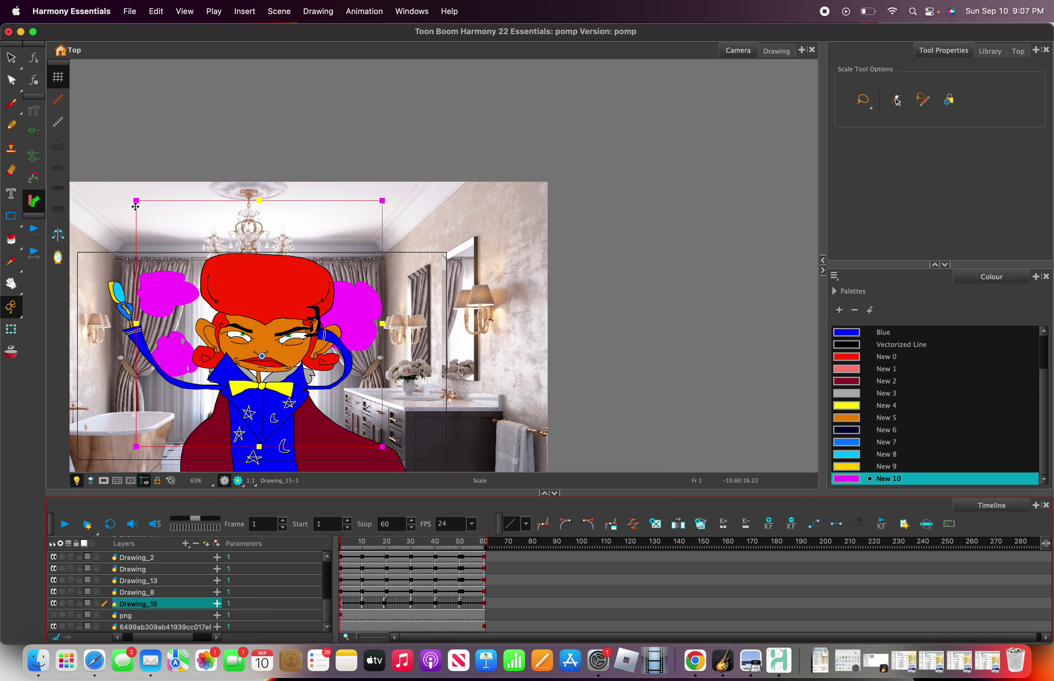
drag(136, 200, 165, 227)
Move the magenta clouds to the left at frame 10 and scale them down slightly.
click(358, 553)
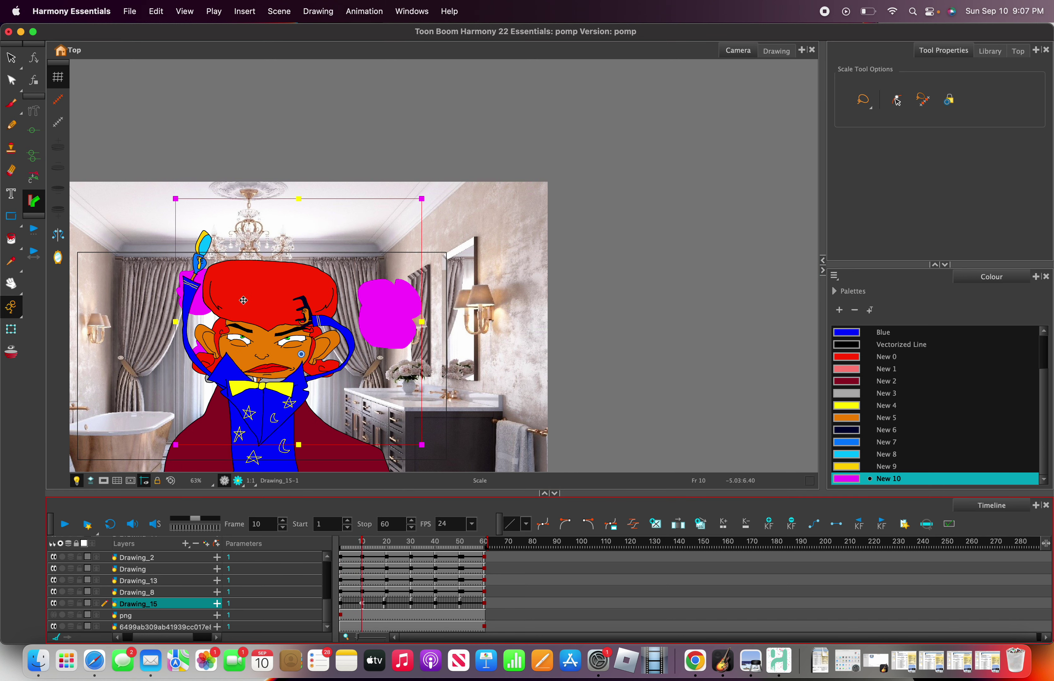
mouse_move(205, 301)
mouse_down()
mouse_move(187, 291)
mouse_move(200, 299)
mouse_up()
right_click(209, 318)
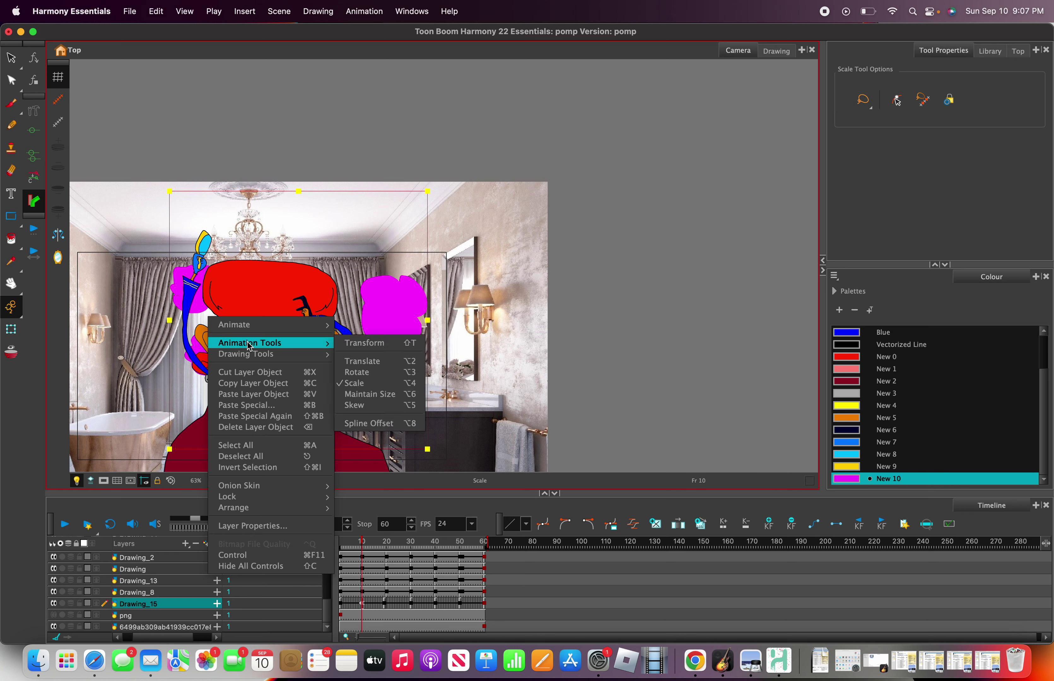
click(362, 362)
right_click(349, 329)
mouse_move(390, 354)
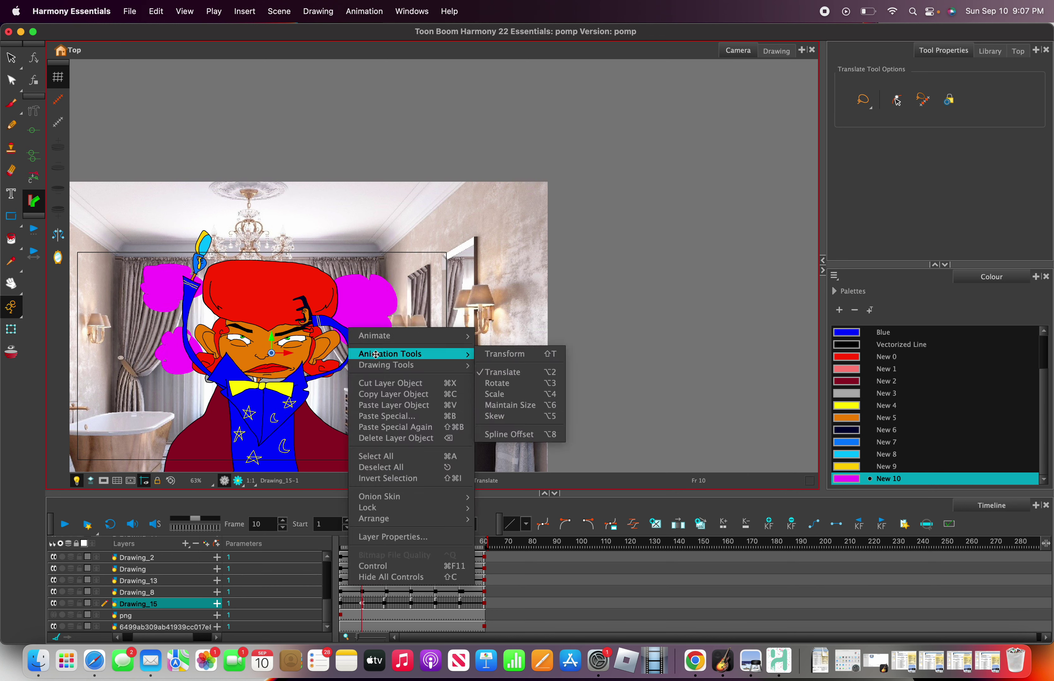
click(492, 396)
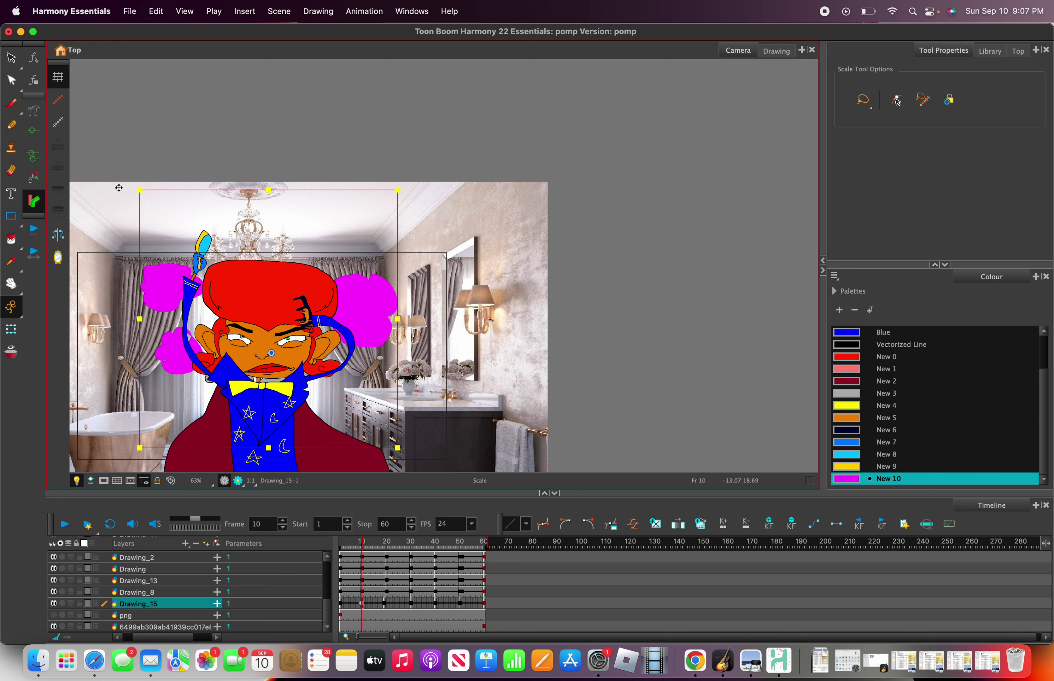
drag(140, 191, 150, 199)
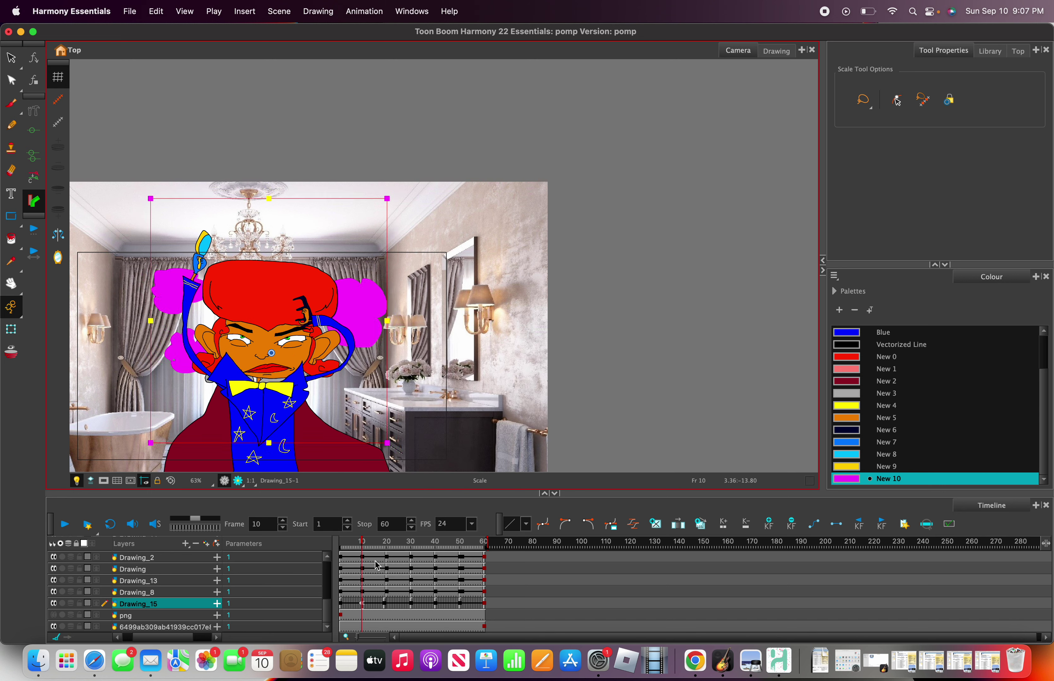
Scale up the empty cloud cell at frame 20 and enlarge the magenta clouds at frame 19.
drag(372, 545, 387, 545)
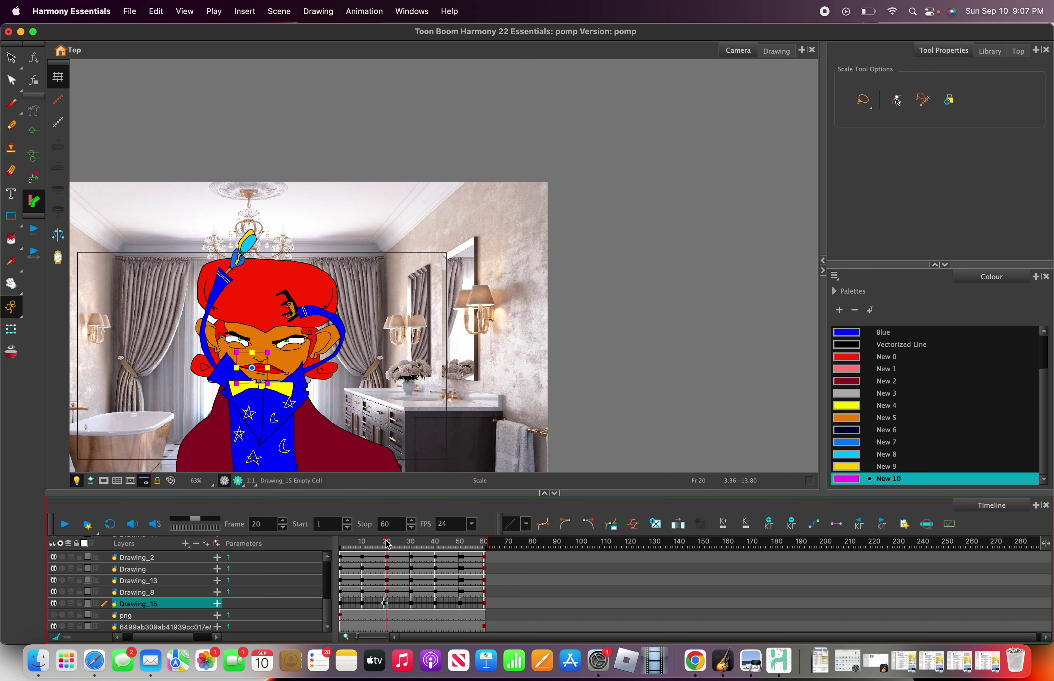
drag(269, 353, 281, 324)
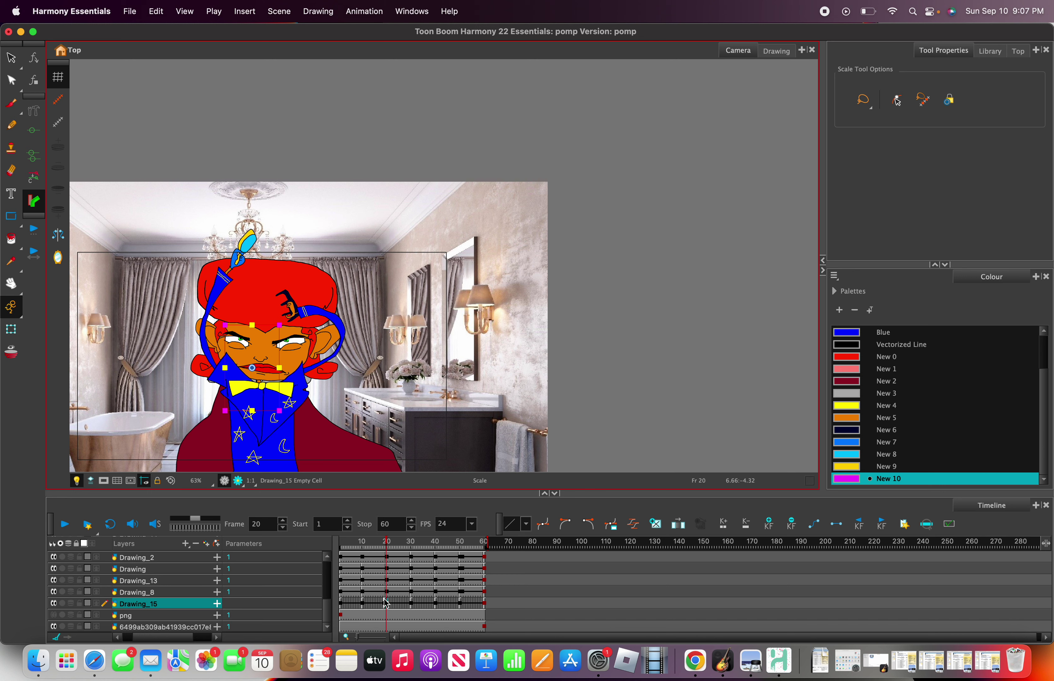
click(386, 605)
drag(377, 221, 407, 188)
Switch to the Translate tool and move the magenta clouds slightly right and up at frames 19 and 30.
right_click(366, 321)
mouse_move(391, 335)
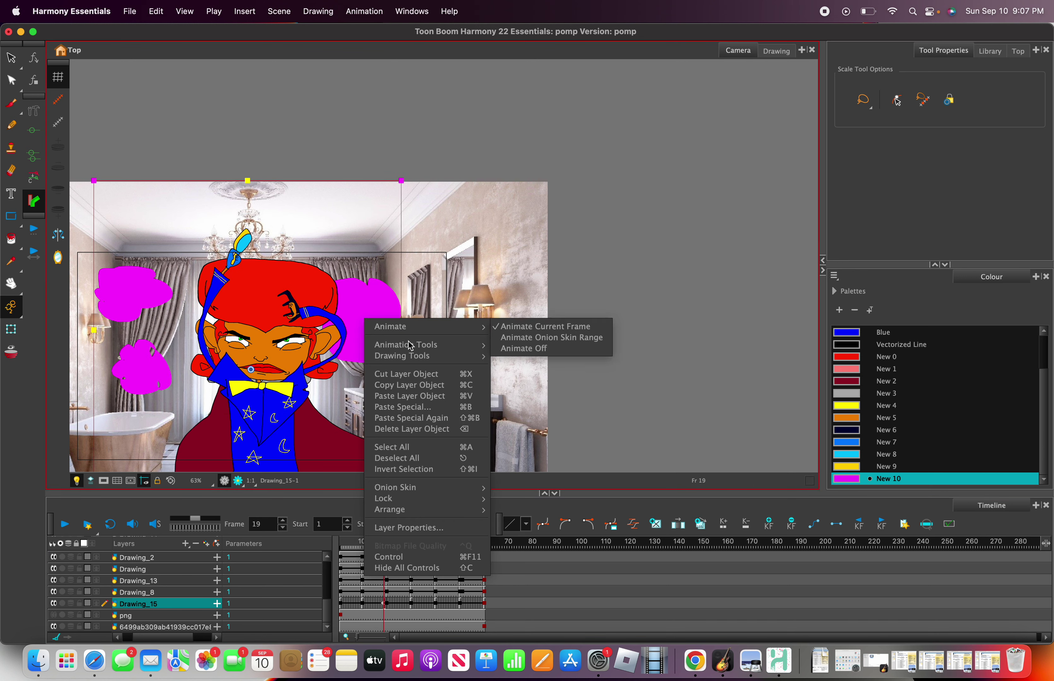
click(529, 360)
drag(366, 321, 385, 317)
drag(398, 546, 413, 545)
drag(349, 310, 358, 304)
Enlarge the magenta clouds with the Scale tool at frame 40 and move them slightly down and to the right.
drag(407, 544, 436, 547)
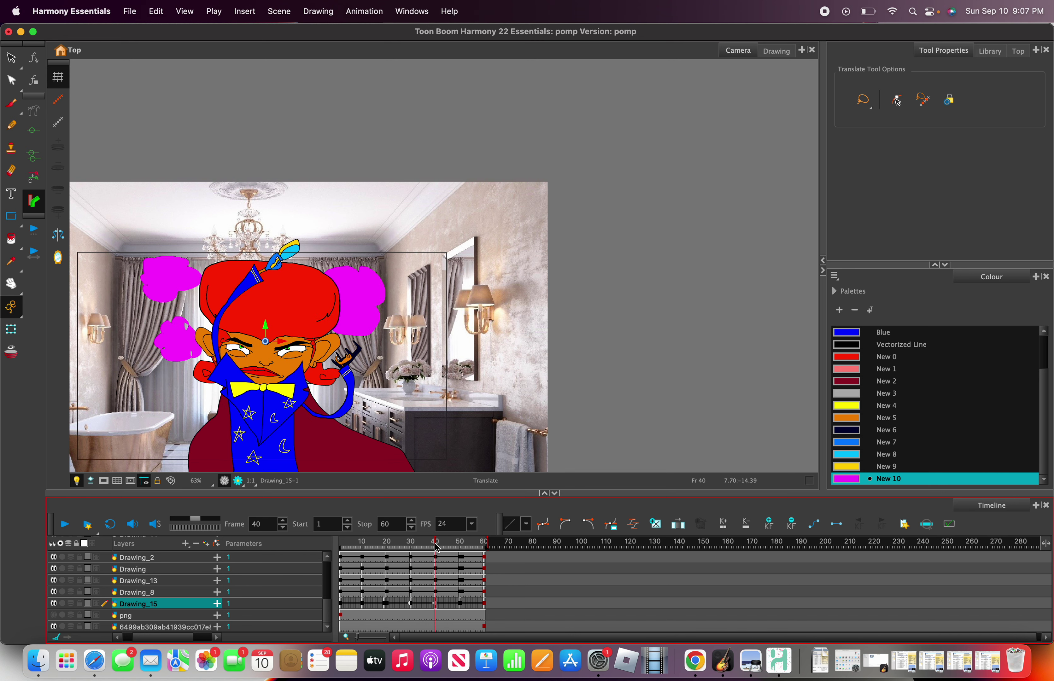
right_click(357, 346)
mouse_move(406, 374)
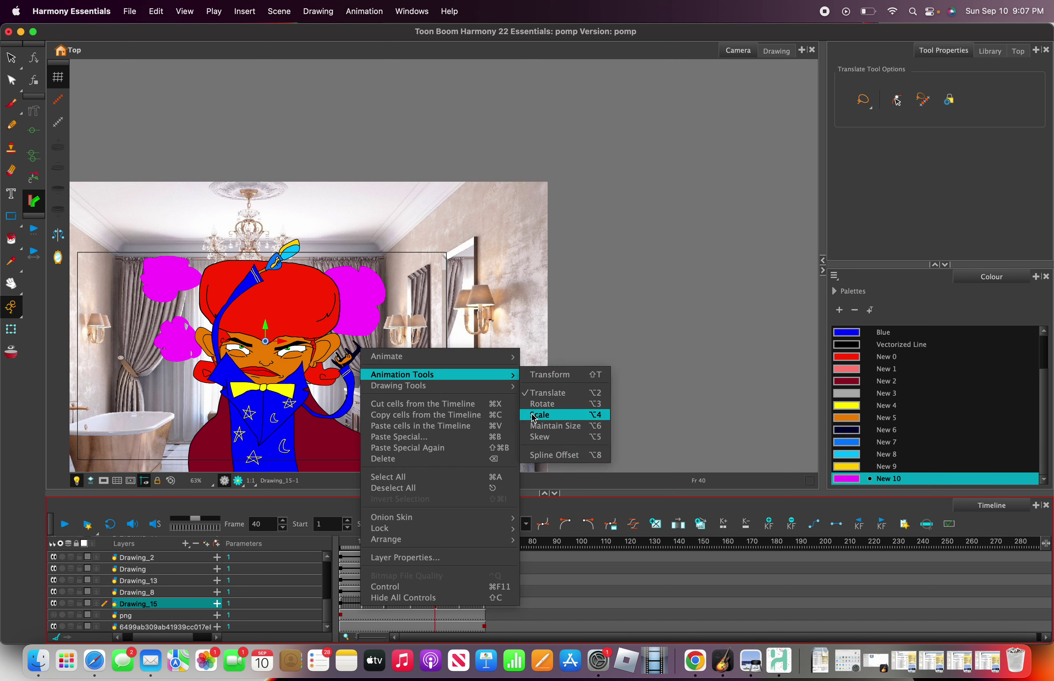
click(544, 413)
drag(386, 186, 418, 164)
right_click(393, 305)
mouse_move(443, 332)
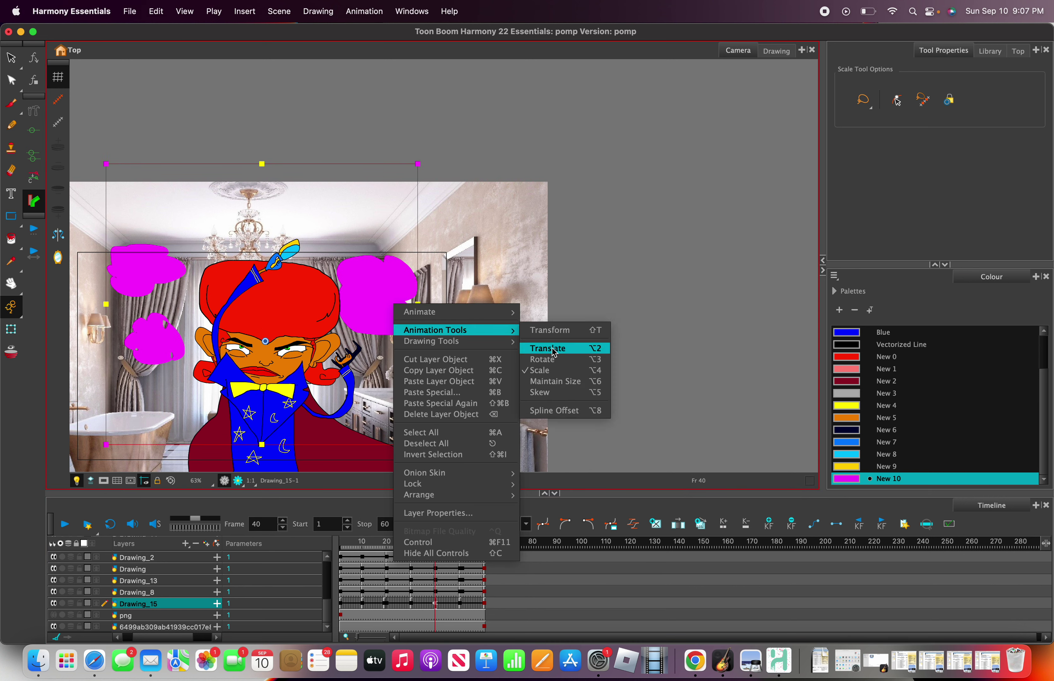
click(554, 350)
drag(407, 323, 413, 338)
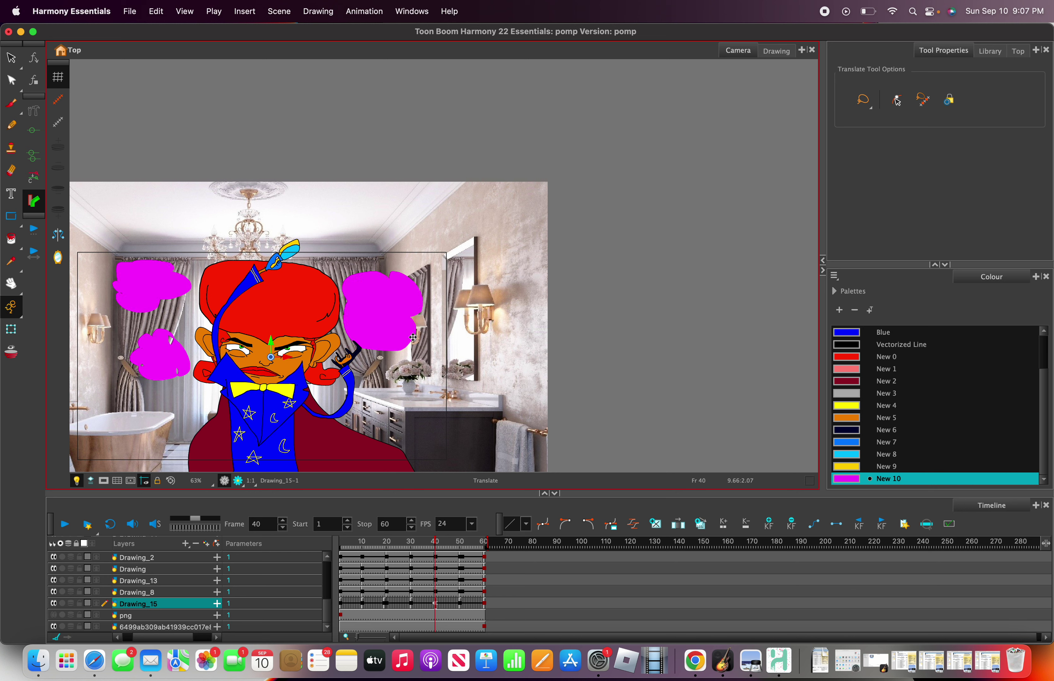
Fill the cloud layer's empty cells from frame 2 to 60 with the cloud drawing and play back the animation.
drag(444, 541, 345, 547)
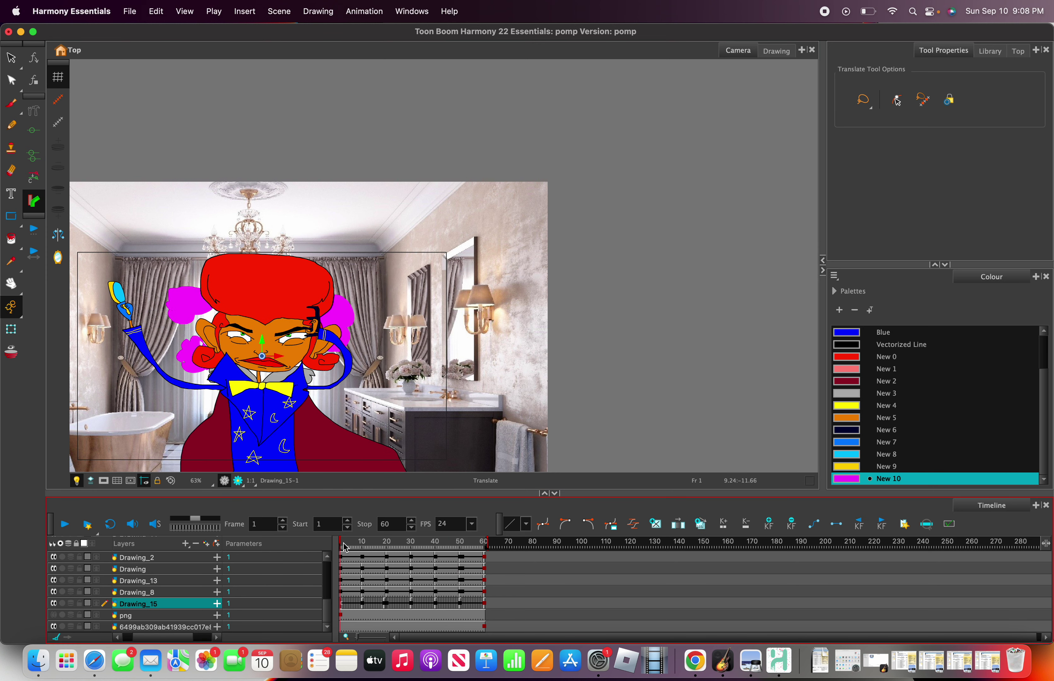
click(356, 602)
drag(343, 603, 455, 608)
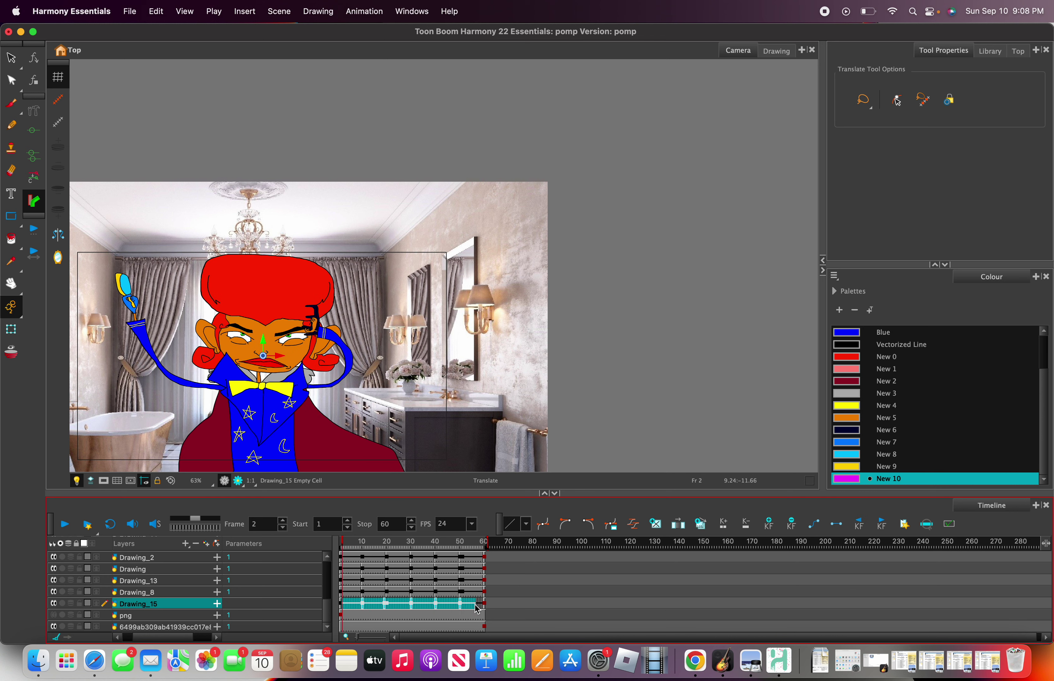
drag(478, 609, 487, 604)
click(672, 532)
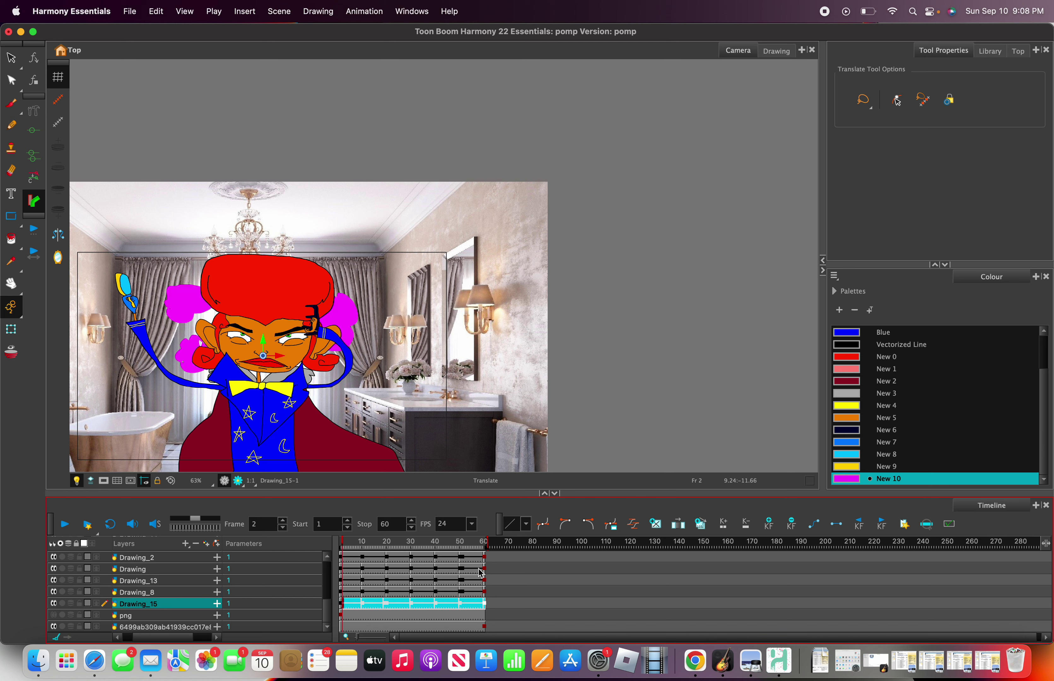
click(65, 526)
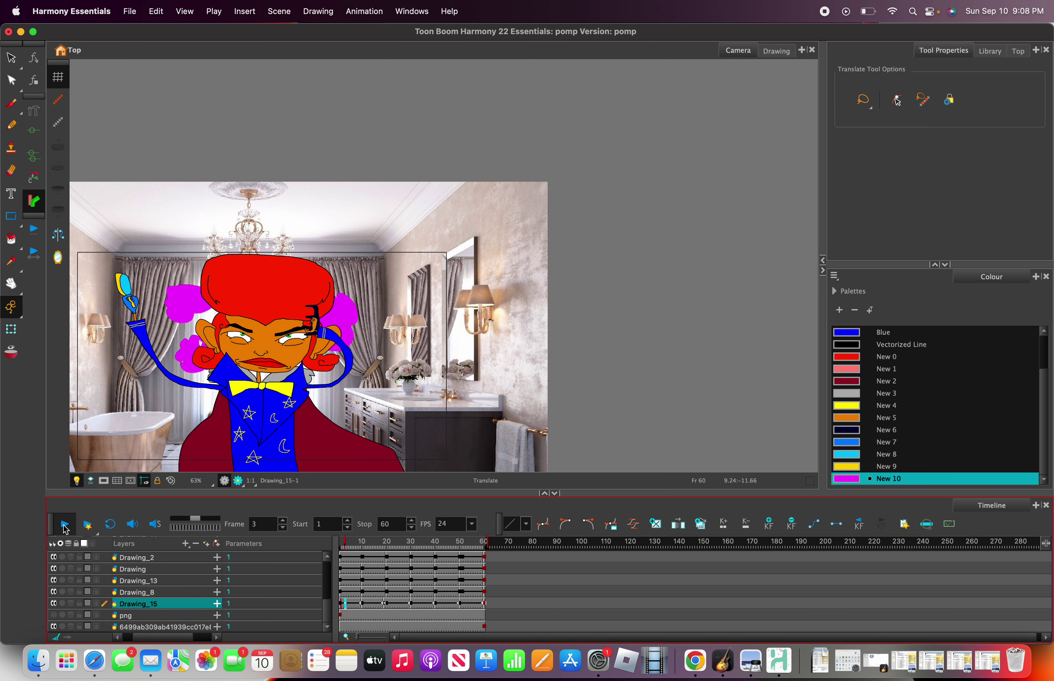
click(65, 526)
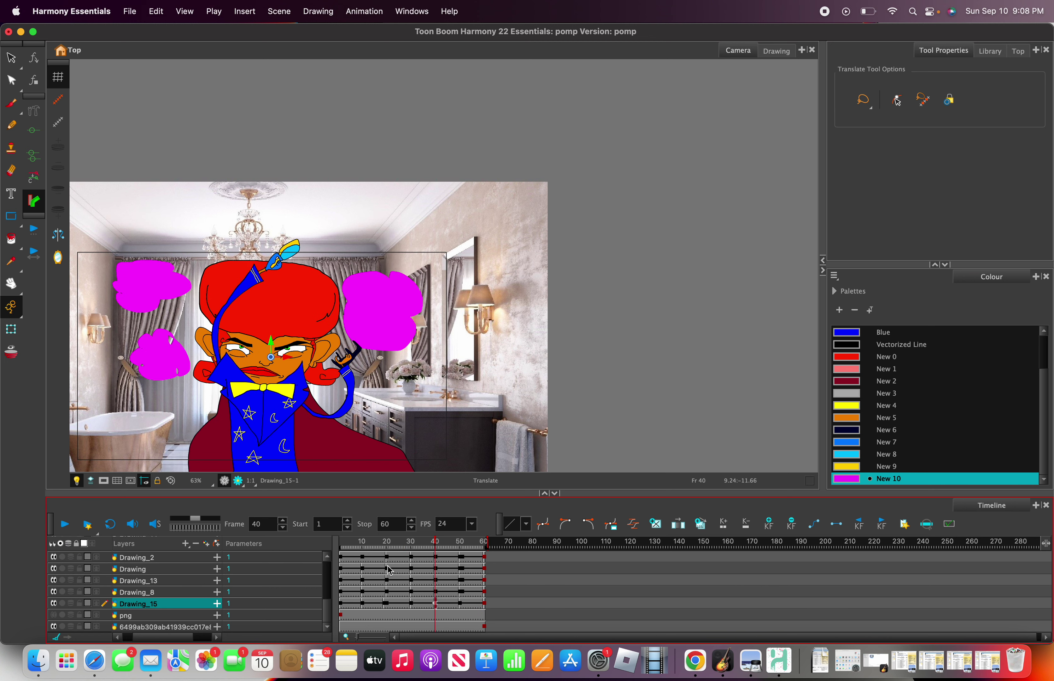
Try deleting the cloud drawing at frame 19, undo the deletion and play the animation from frame 1.
drag(434, 552, 386, 548)
key(Delete)
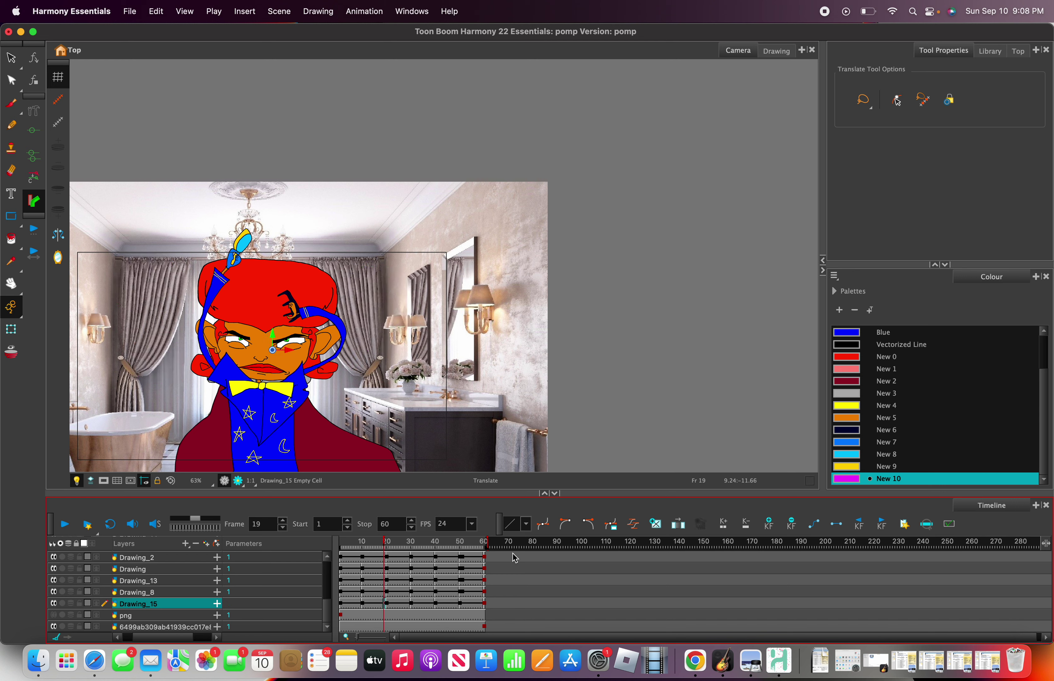
key(super+z)
drag(378, 548, 342, 549)
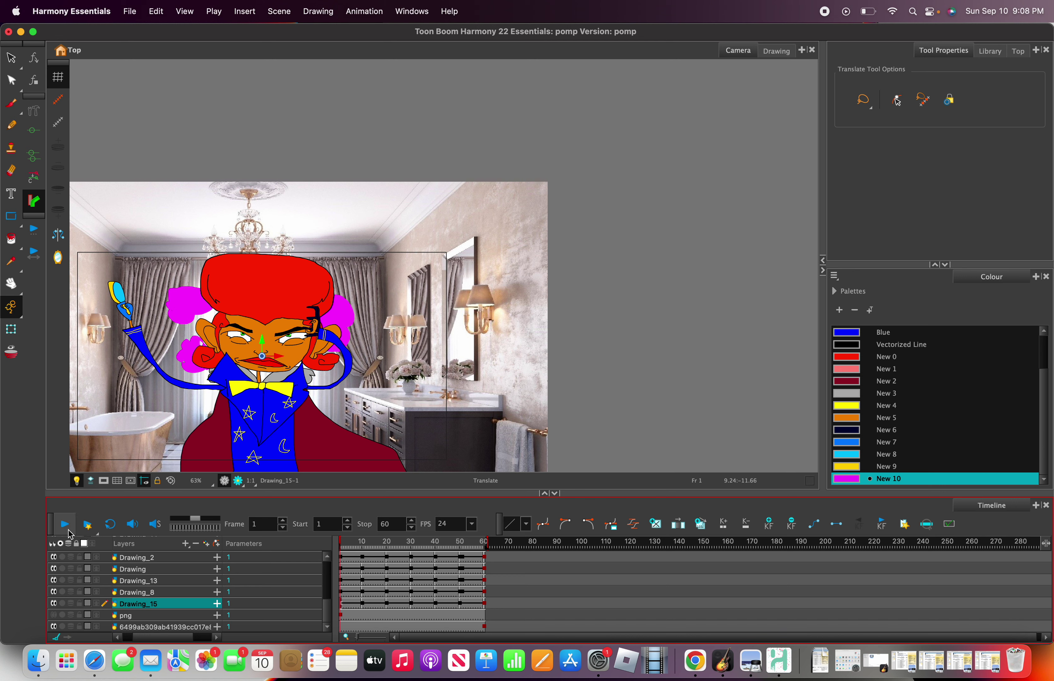
click(65, 524)
click(64, 524)
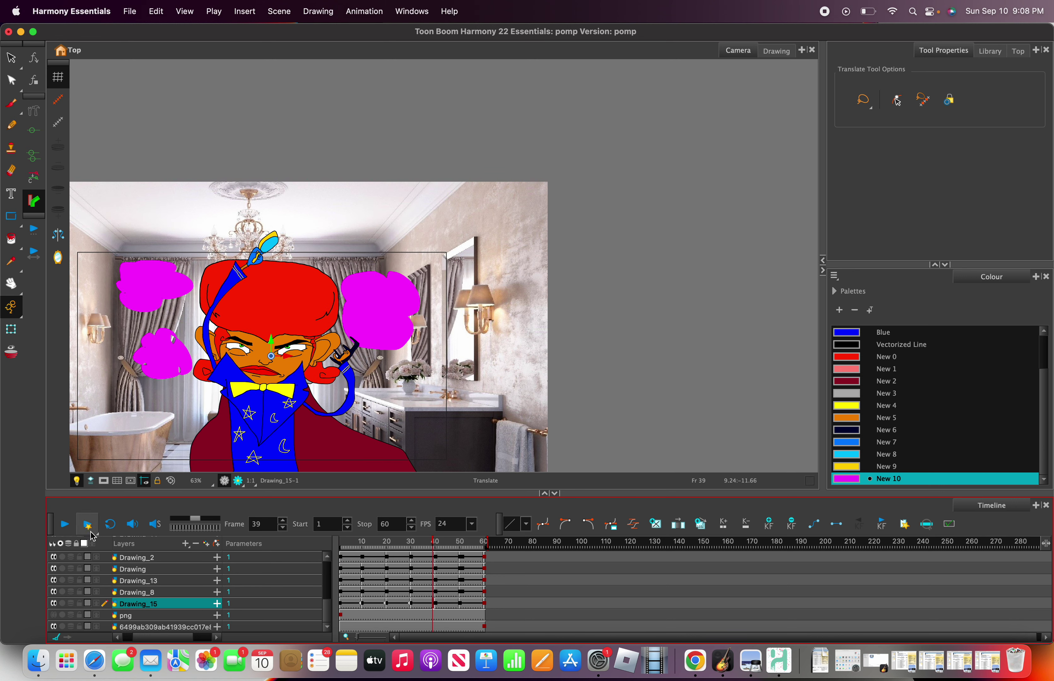
Try deleting the oversized cloud drawing at frame 20, reverse the deletion and replay the animation from frame 1.
drag(435, 541, 398, 542)
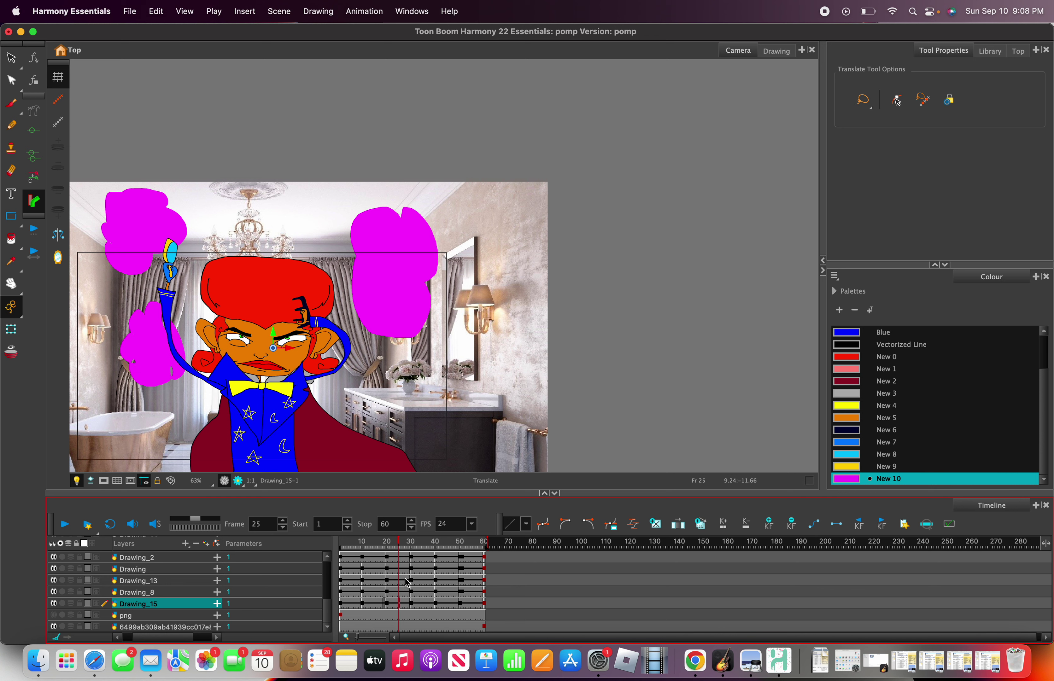
key(super+z)
drag(398, 545, 387, 552)
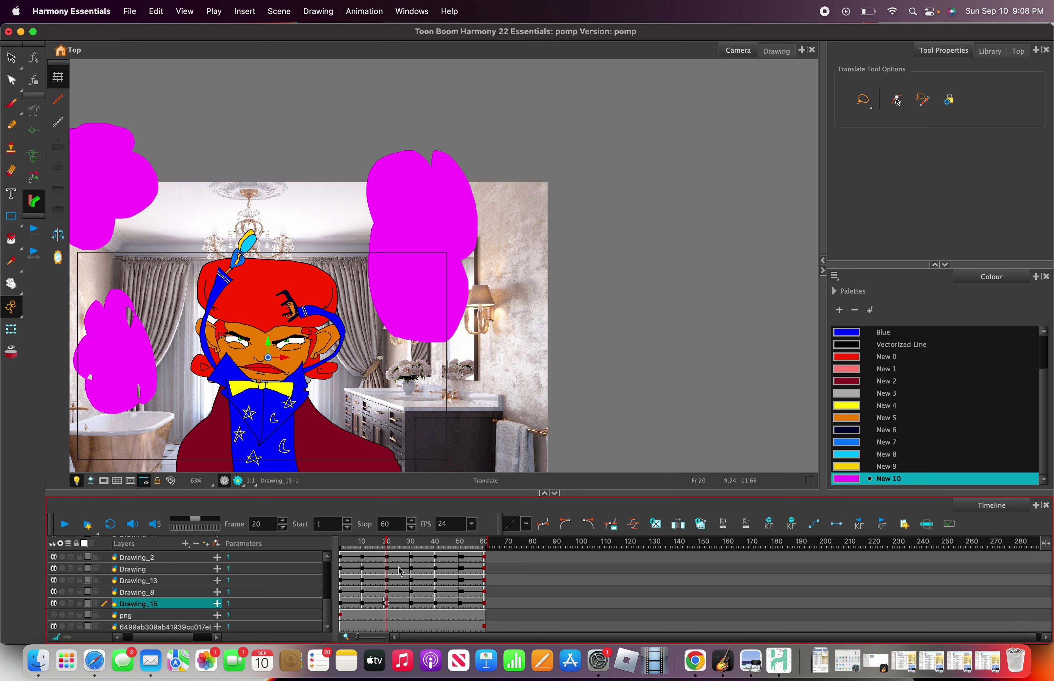
key(Delete)
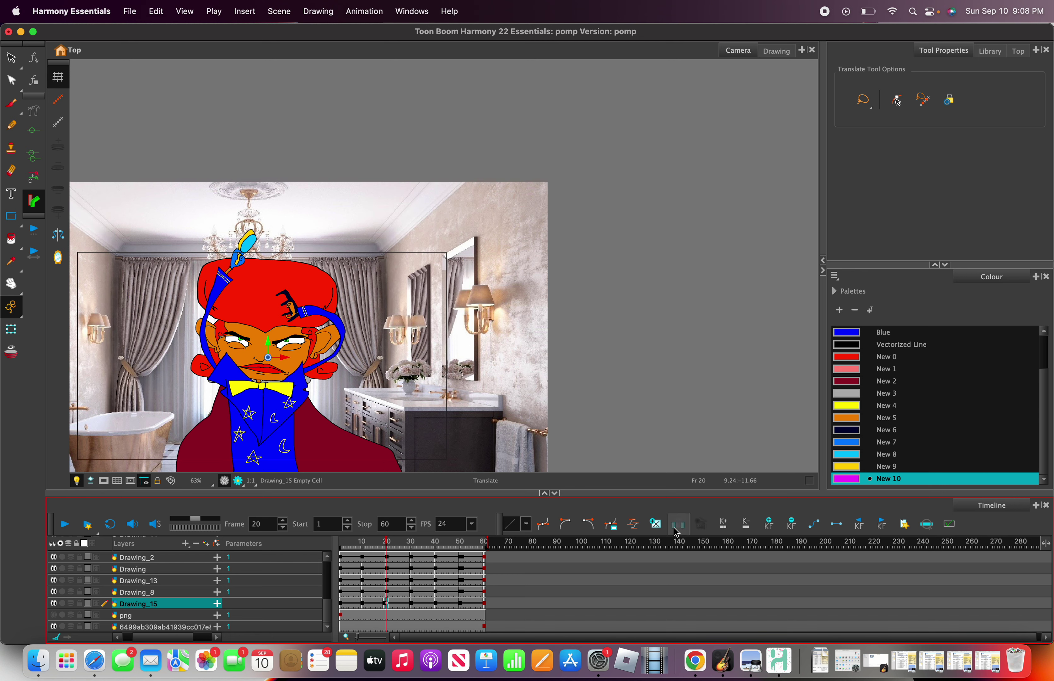
key(super+shift+z)
drag(384, 548, 231, 529)
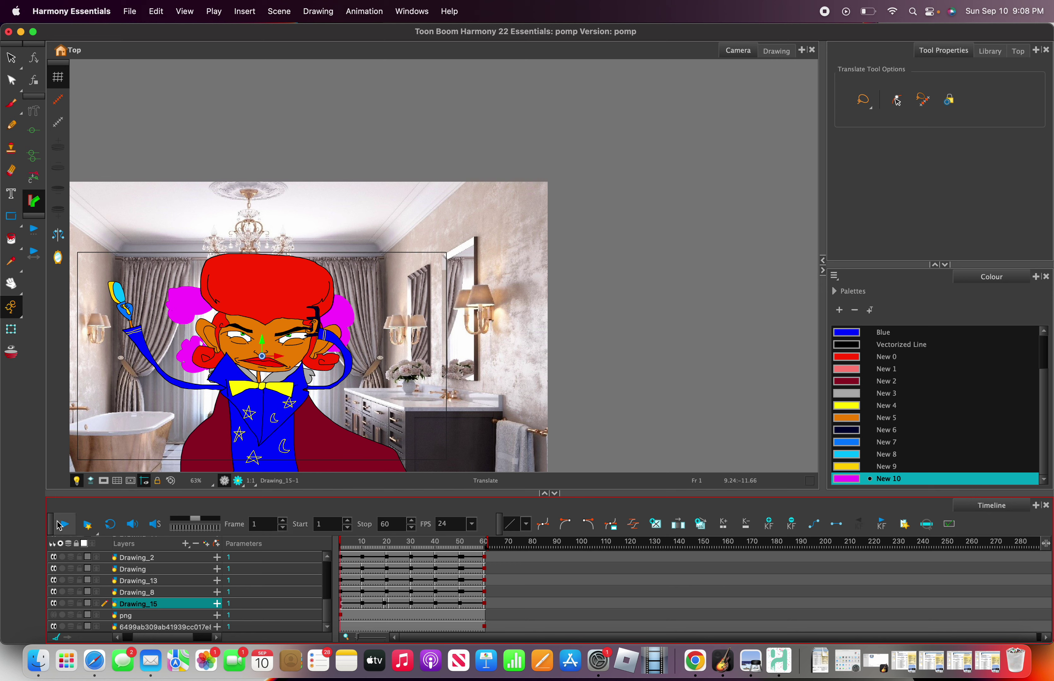
click(67, 525)
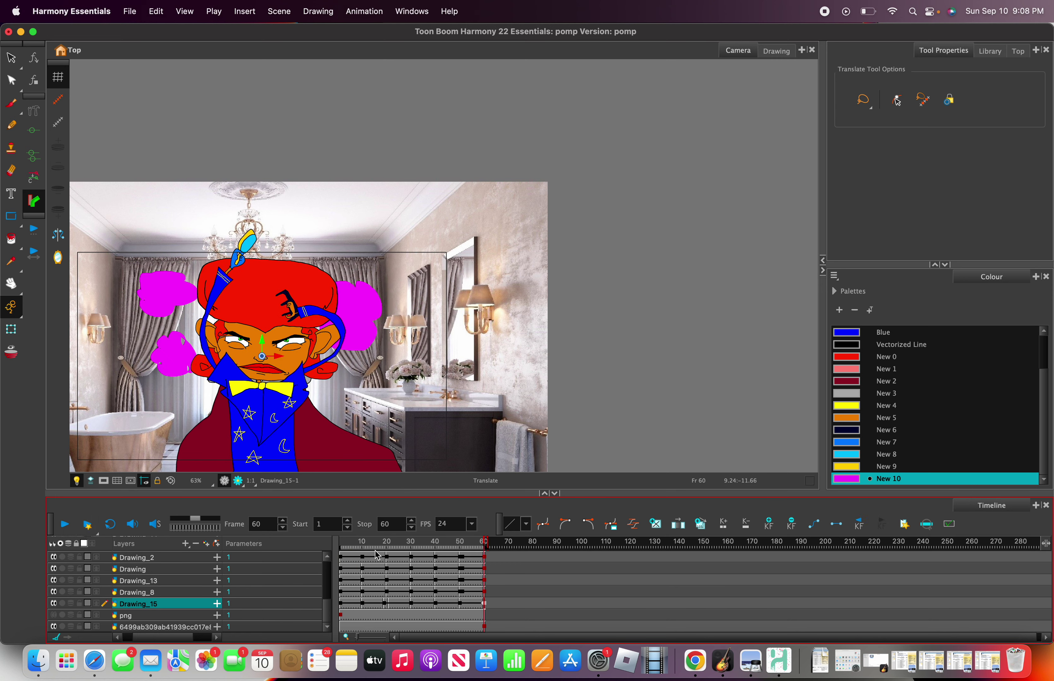
Play the whole animation again from frame 1 to examine the cloud motion, and return to frame 1.
drag(372, 549, 321, 539)
scroll(246, 408, down, 5)
scroll(230, 400, up, 6)
scroll(226, 401, down, 2)
scroll(231, 394, up, 4)
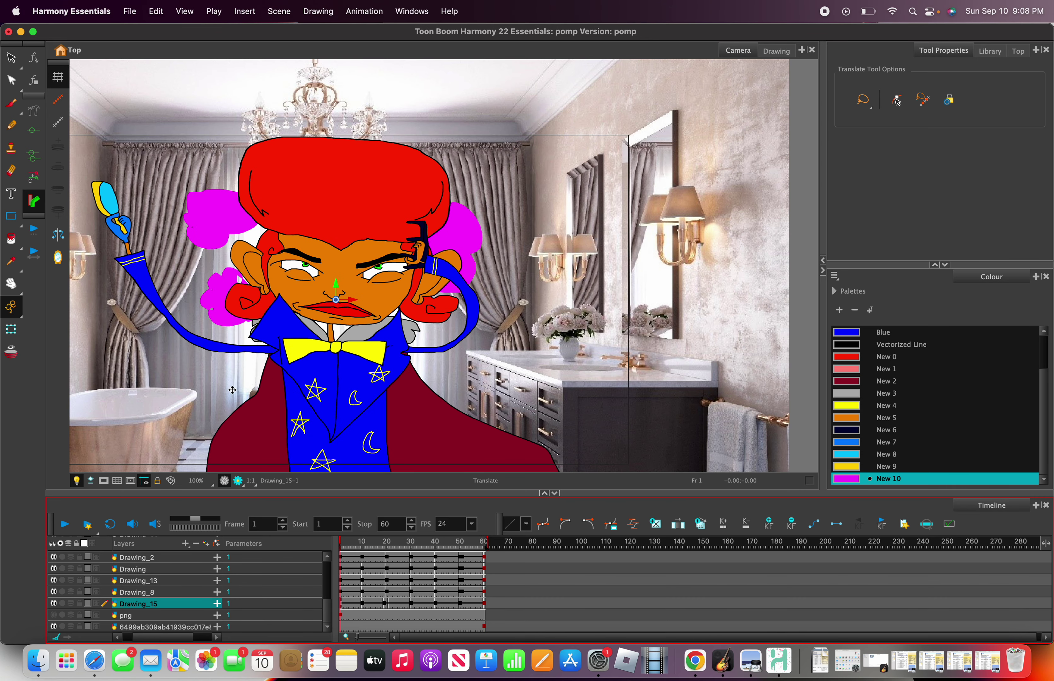
scroll(261, 387, up, 1)
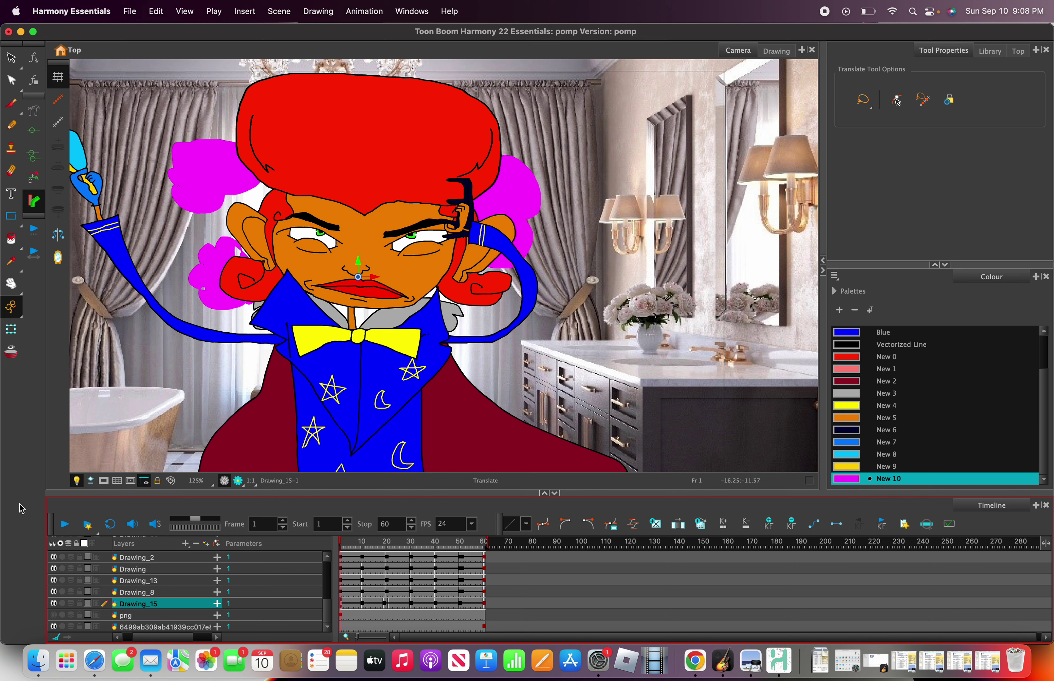
click(64, 524)
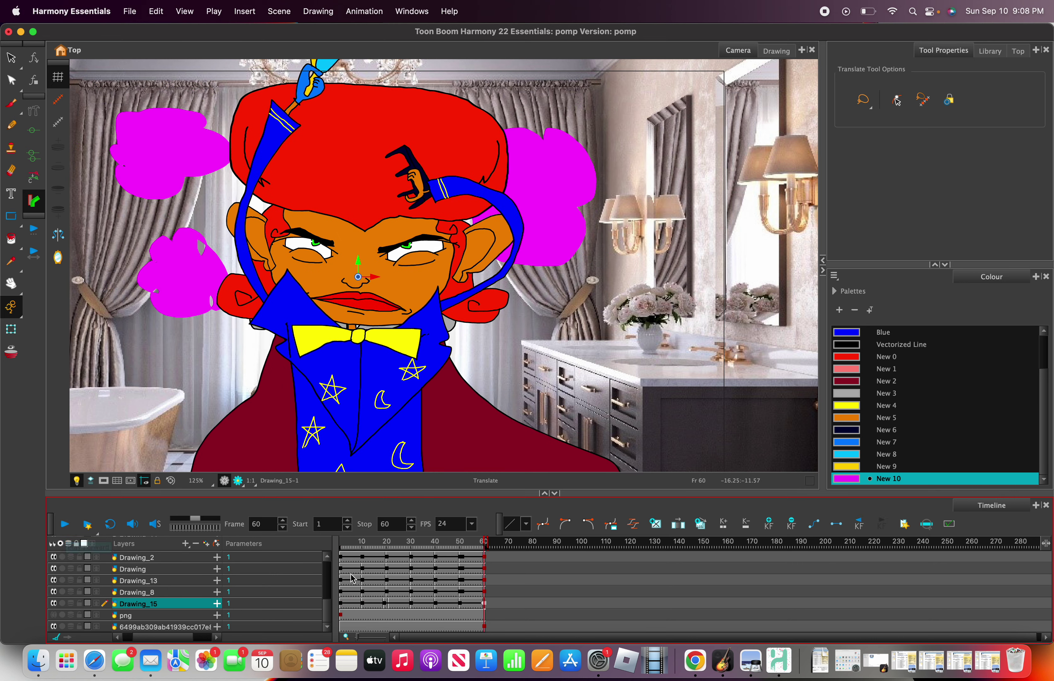
drag(350, 548, 324, 551)
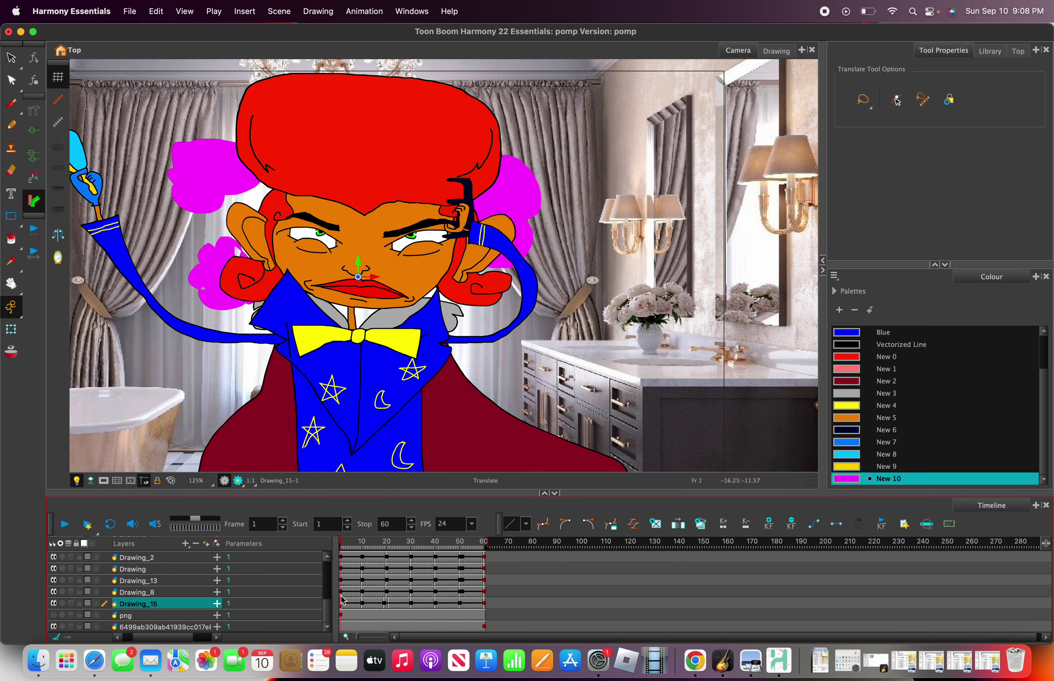
Shrink the magenta clouds at frame 1 with the Scale tool until they hide behind the character's head, and go to frame 10.
scroll(460, 322, down, 1)
right_click(271, 235)
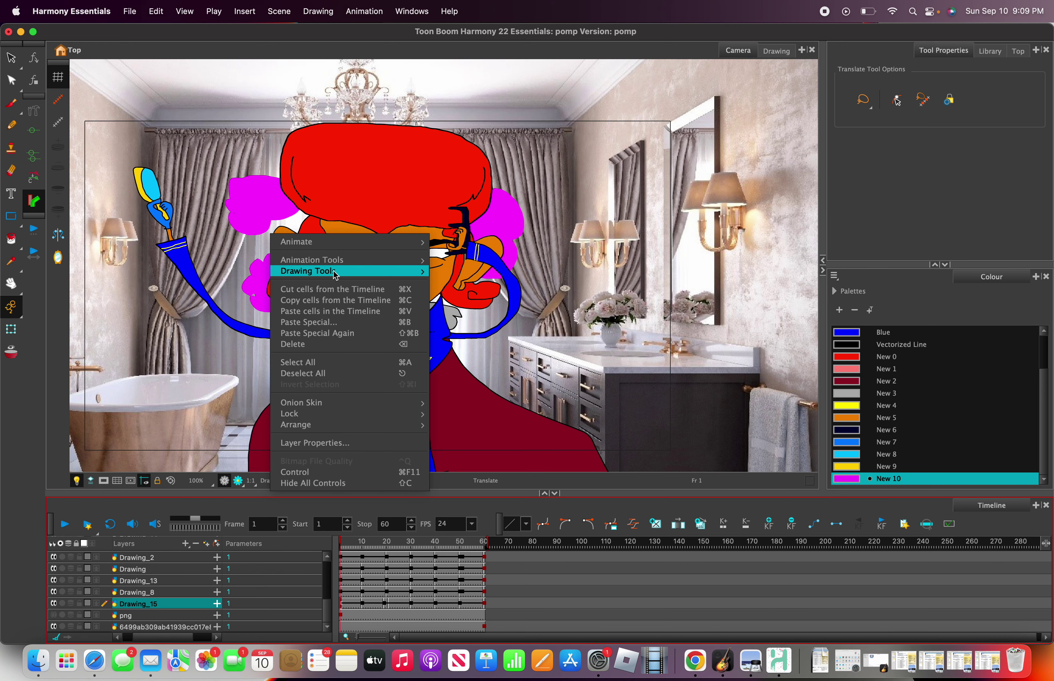
mouse_move(335, 263)
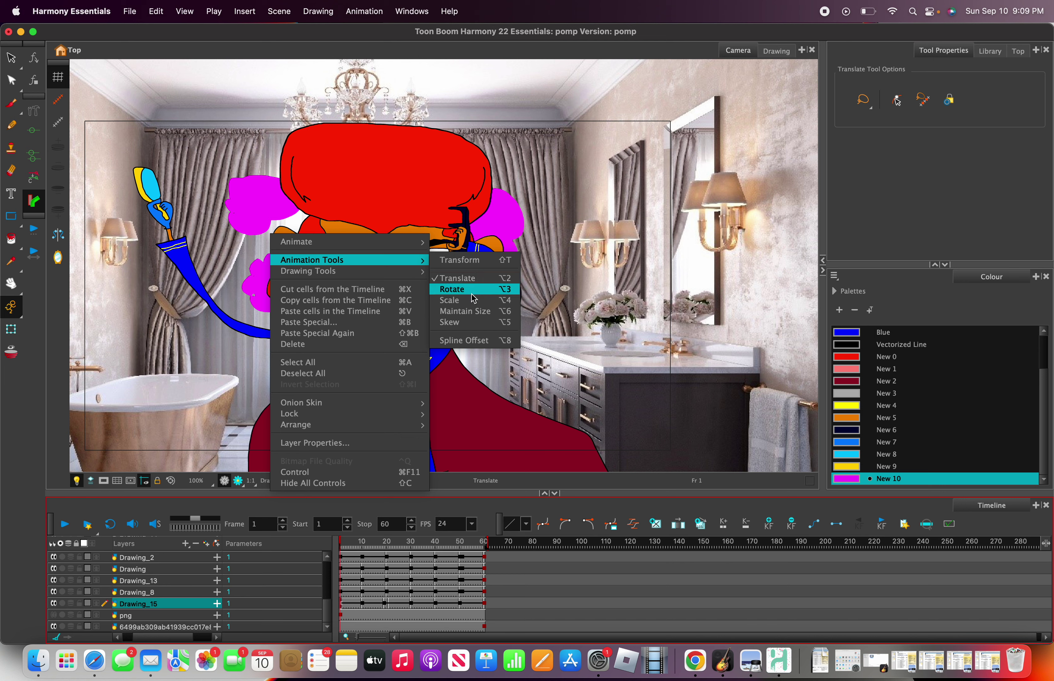
click(450, 301)
drag(224, 85, 322, 160)
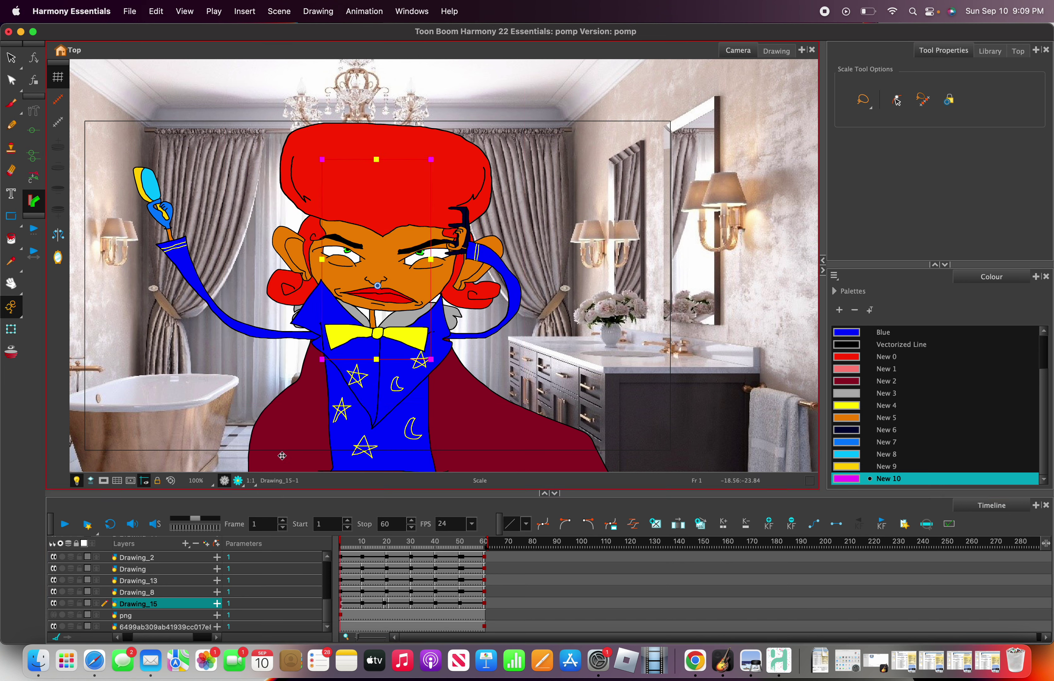
drag(368, 546, 364, 521)
scroll(279, 288, down, 2)
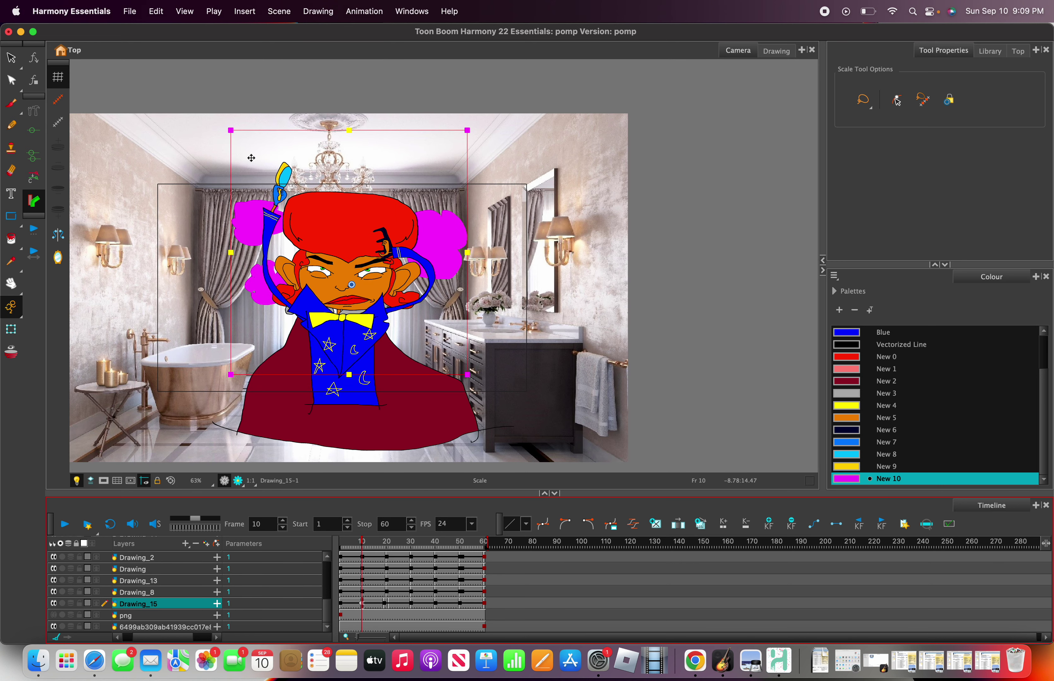
Shrink the magenta clouds at frames 10 and 19 with the Scale tool so they sit closer to the character's head.
drag(230, 130, 261, 166)
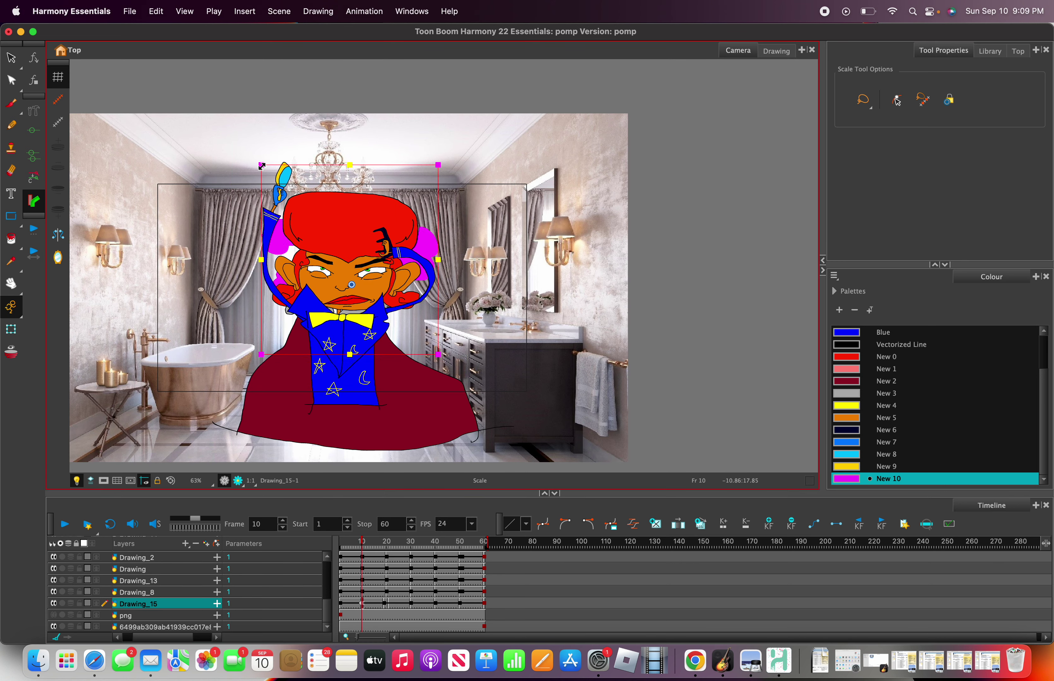
scroll(326, 292, up, 3)
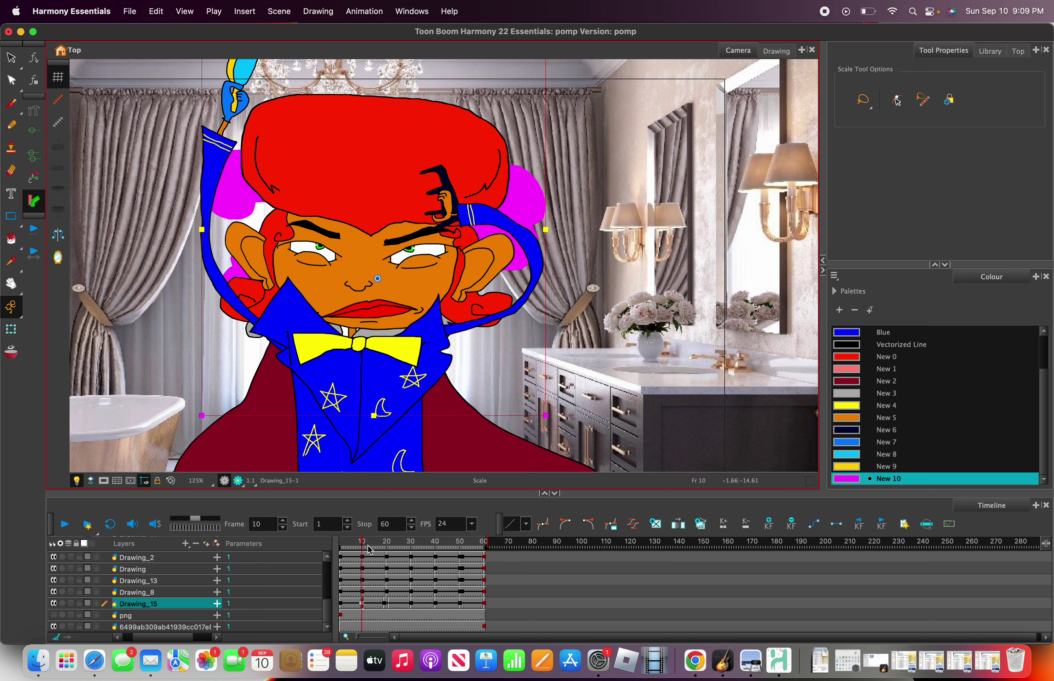
drag(370, 550, 384, 551)
scroll(353, 338, down, 2)
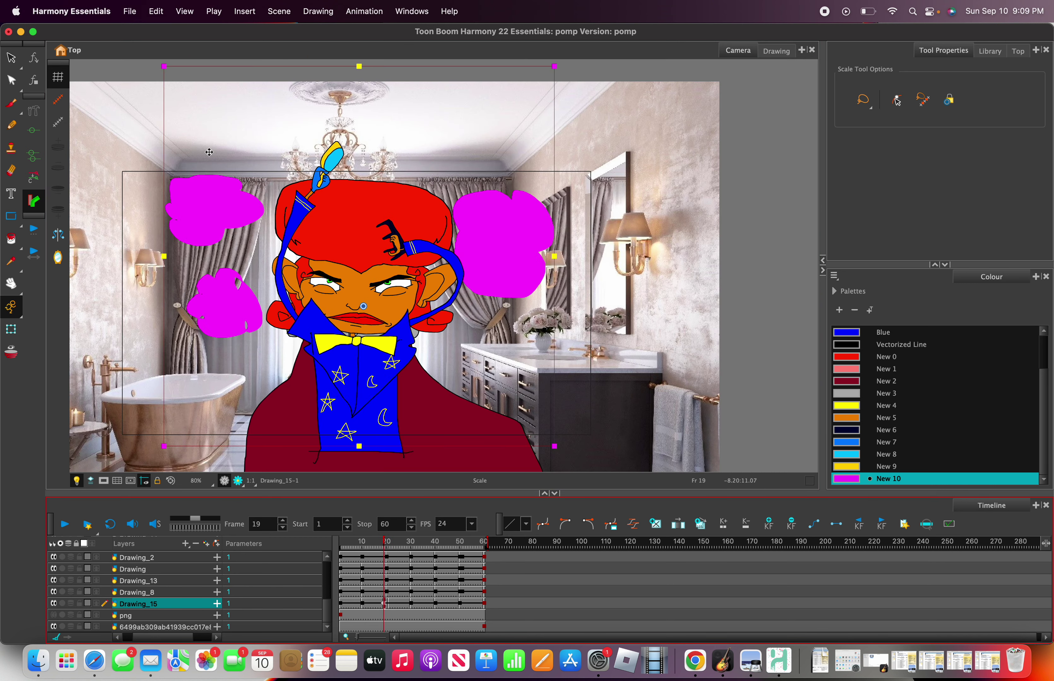
scroll(192, 131, down, 1)
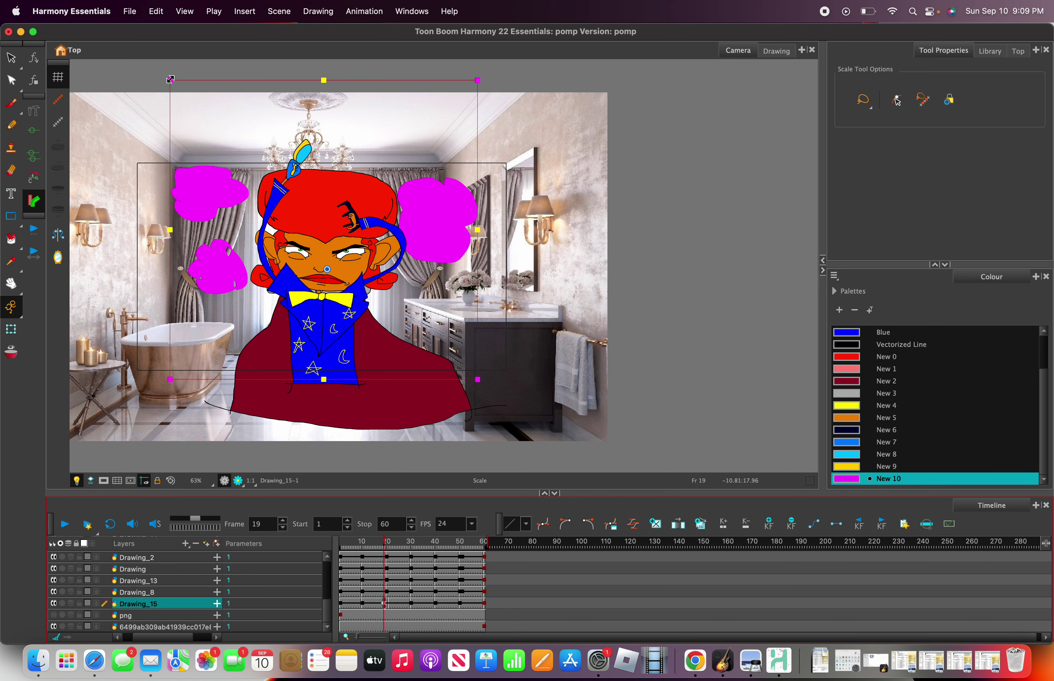
drag(170, 79, 215, 112)
scroll(311, 240, up, 3)
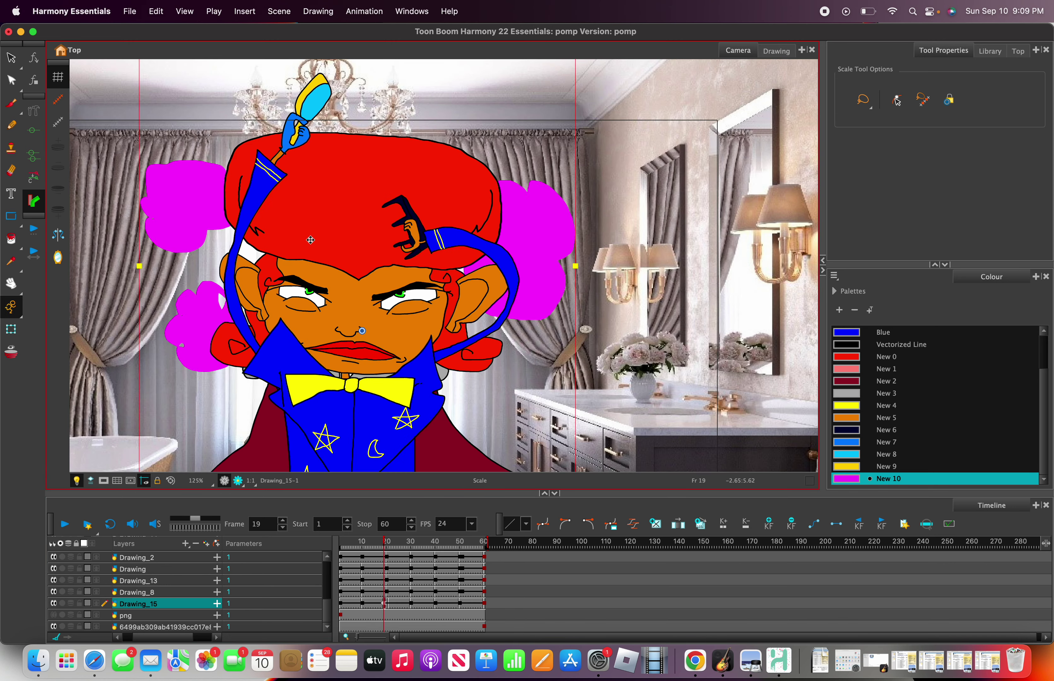
Compare the clouds at frame 20 and enlarge them slightly at frame 19.
mouse_move(370, 541)
mouse_down()
mouse_move(412, 550)
mouse_move(388, 546)
mouse_up()
scroll(480, 378, down, 2)
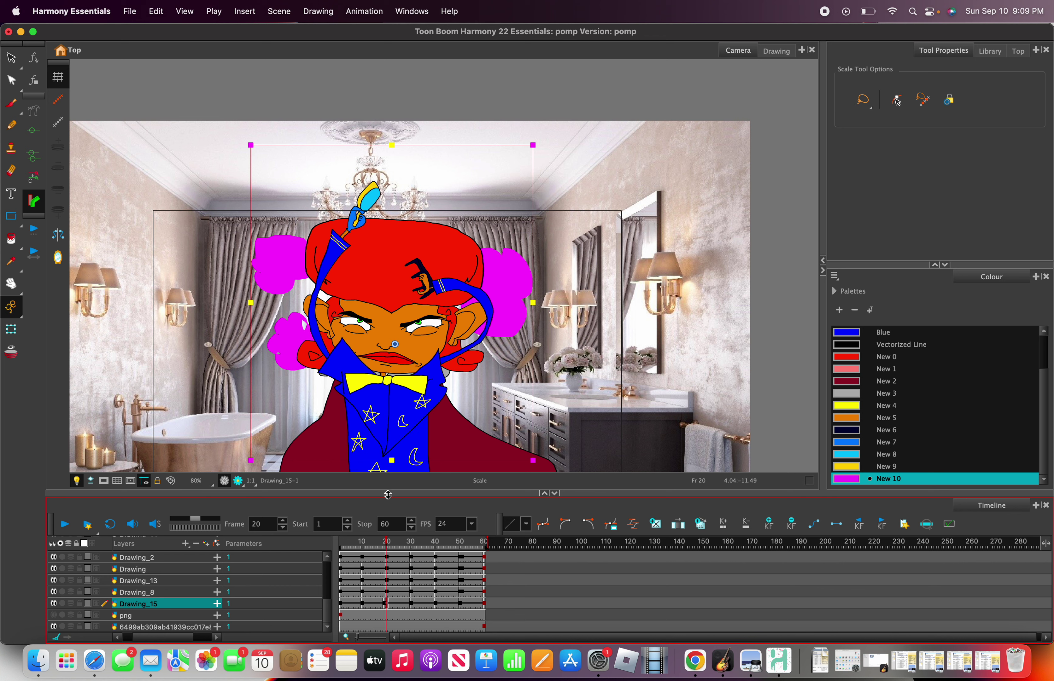
drag(394, 542, 386, 543)
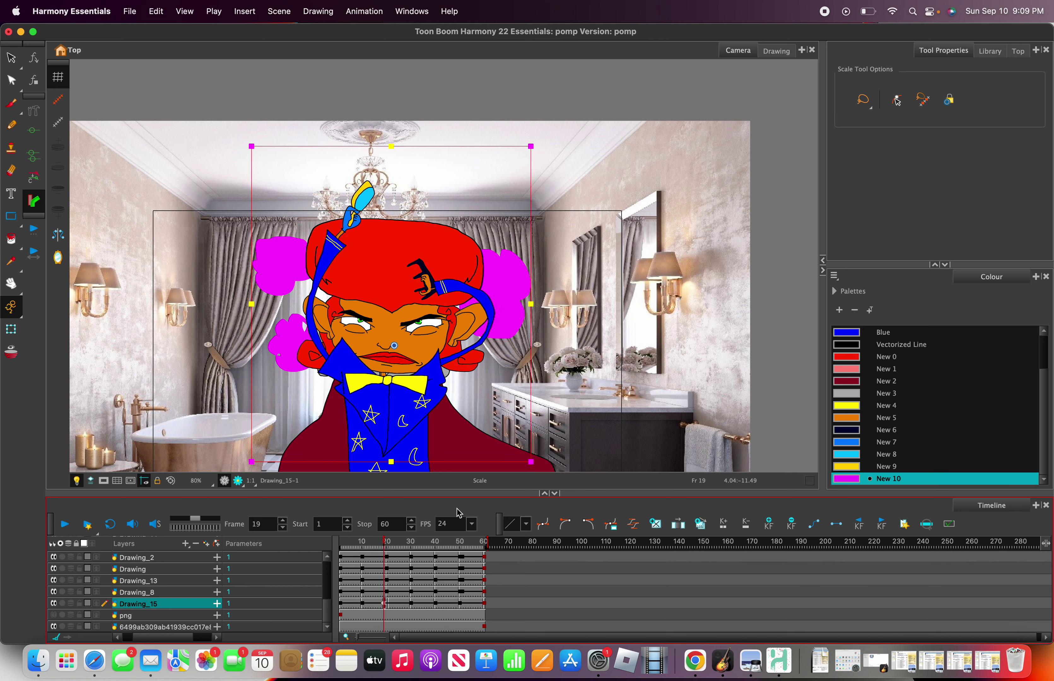
drag(530, 462, 547, 477)
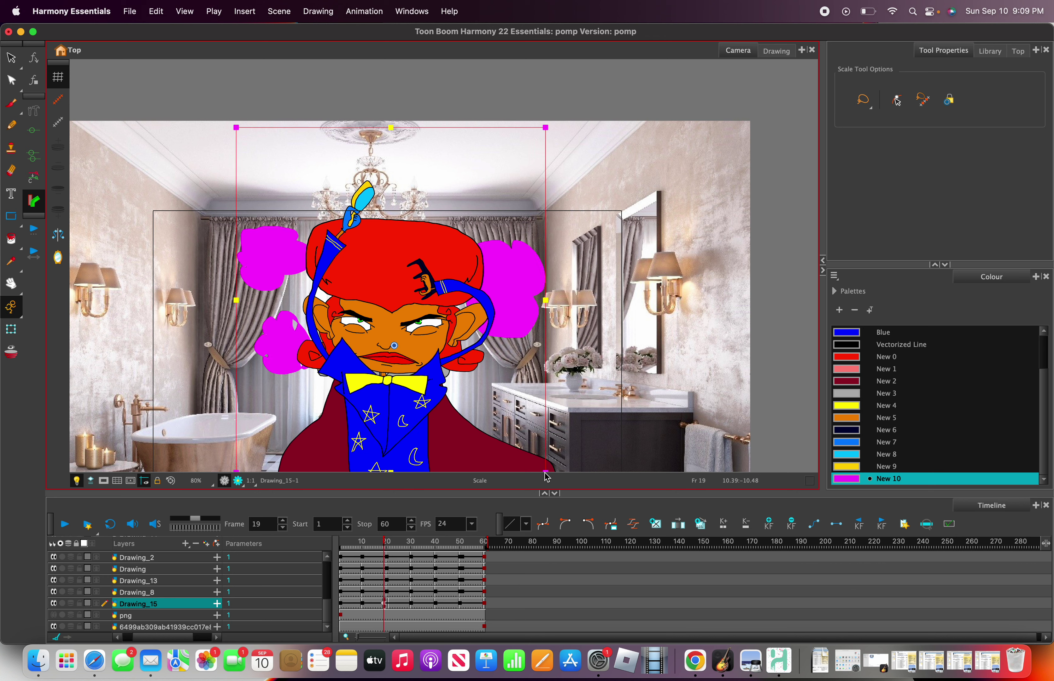
Shrink the magenta clouds at frames 30 and 40 so they partly tuck behind the head.
drag(387, 544, 416, 544)
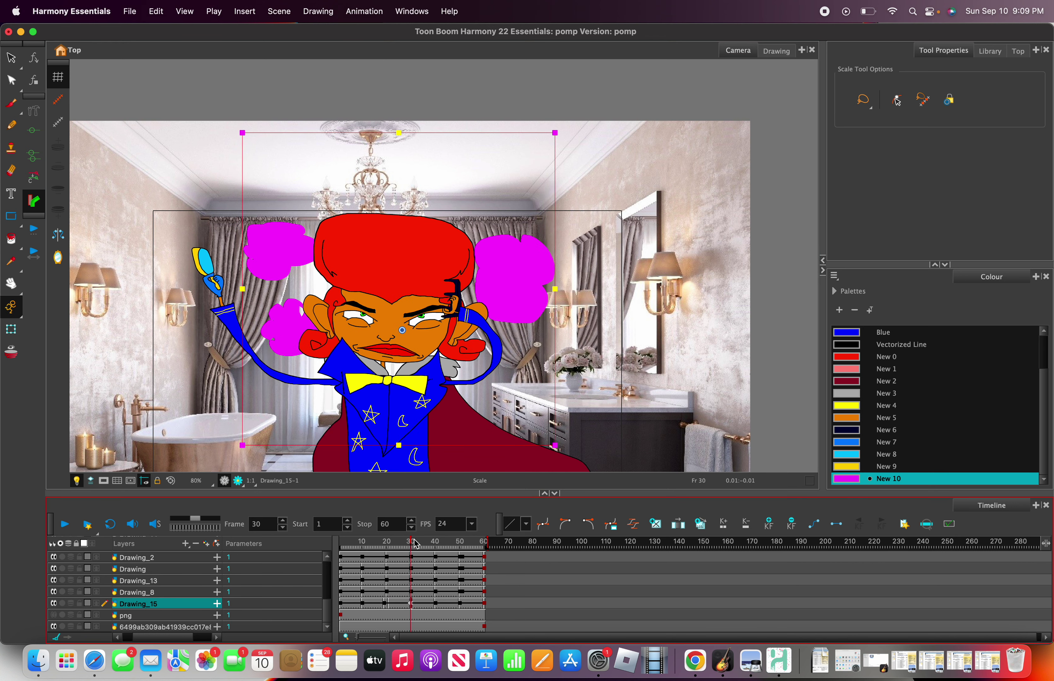
drag(554, 445, 508, 415)
drag(424, 541, 438, 544)
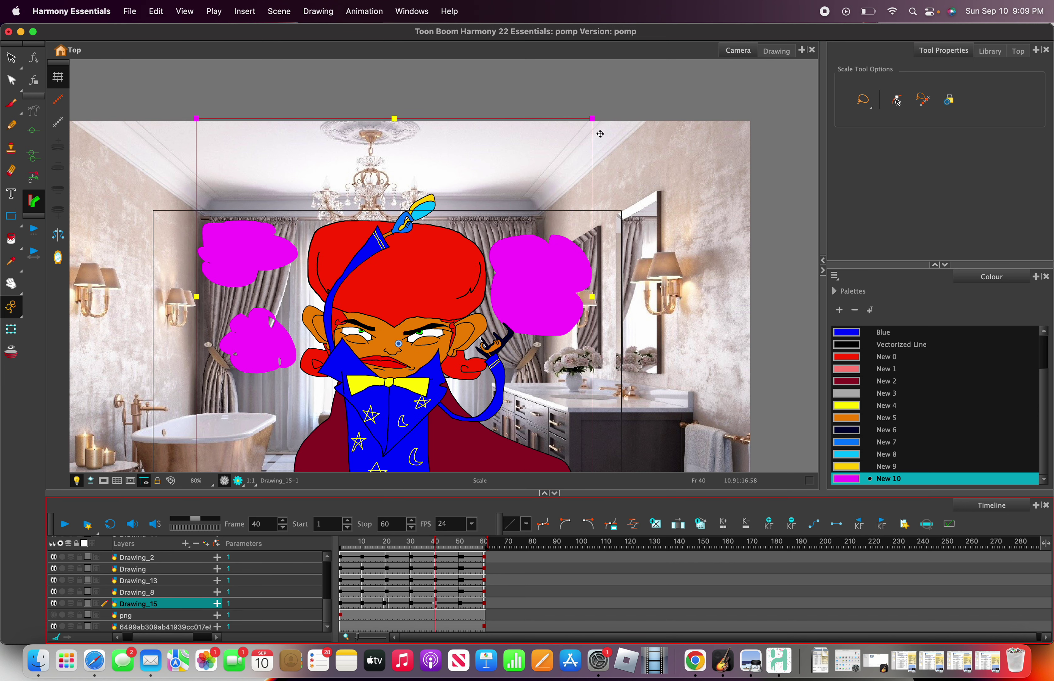
drag(591, 119, 558, 148)
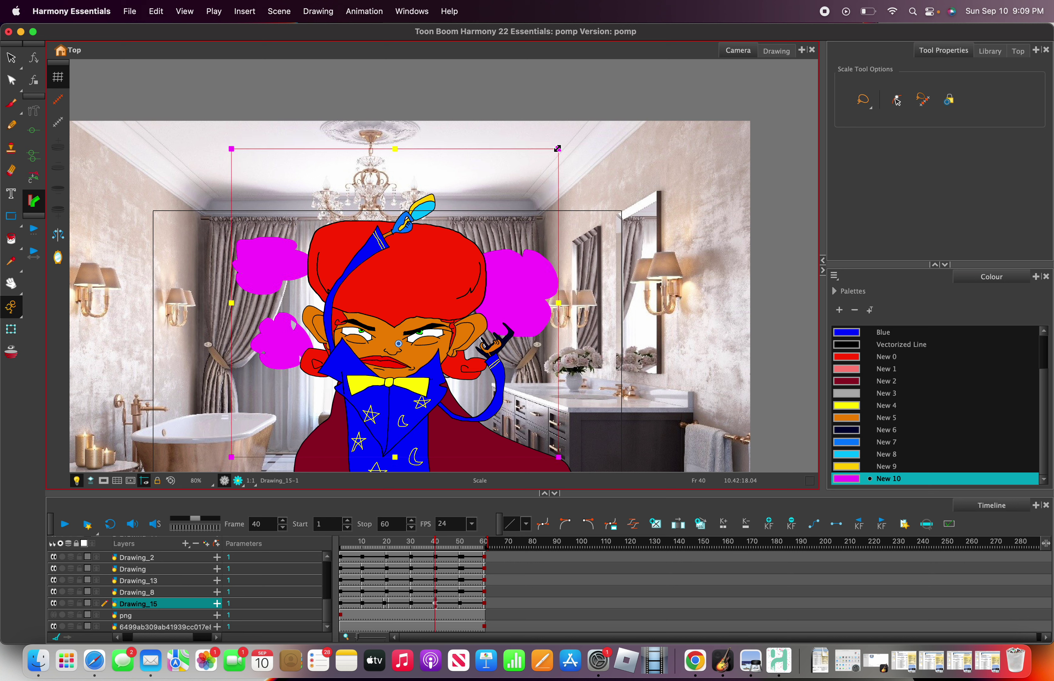
Shrink the clouds at frame 50 until they almost hide behind the head, and reduce them at frame 60 too.
click(463, 545)
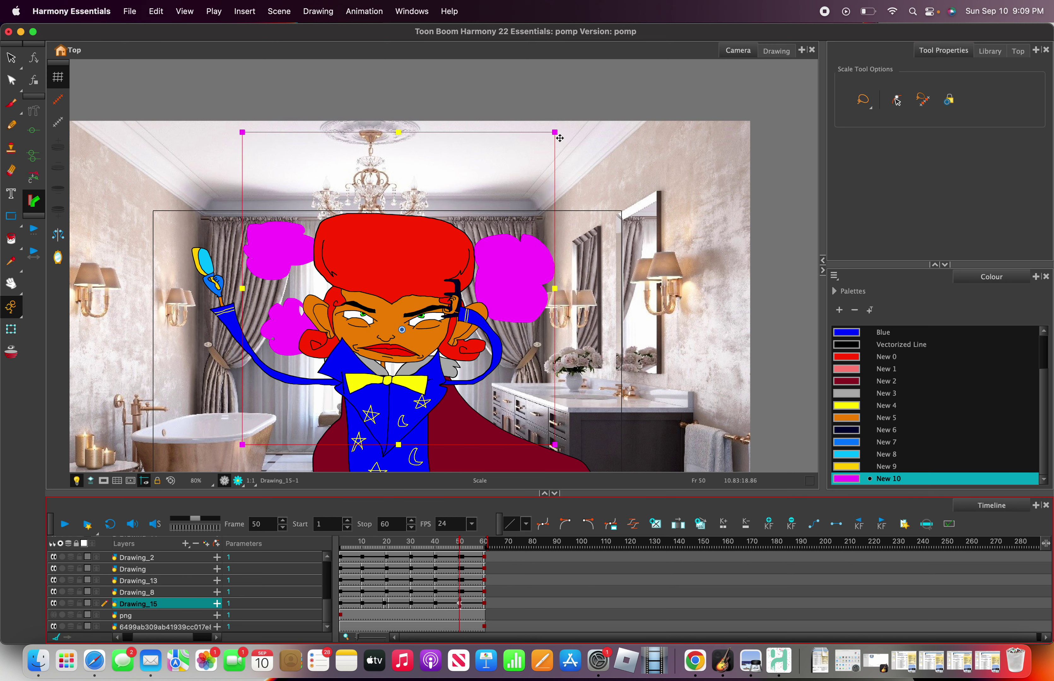
drag(554, 132, 491, 193)
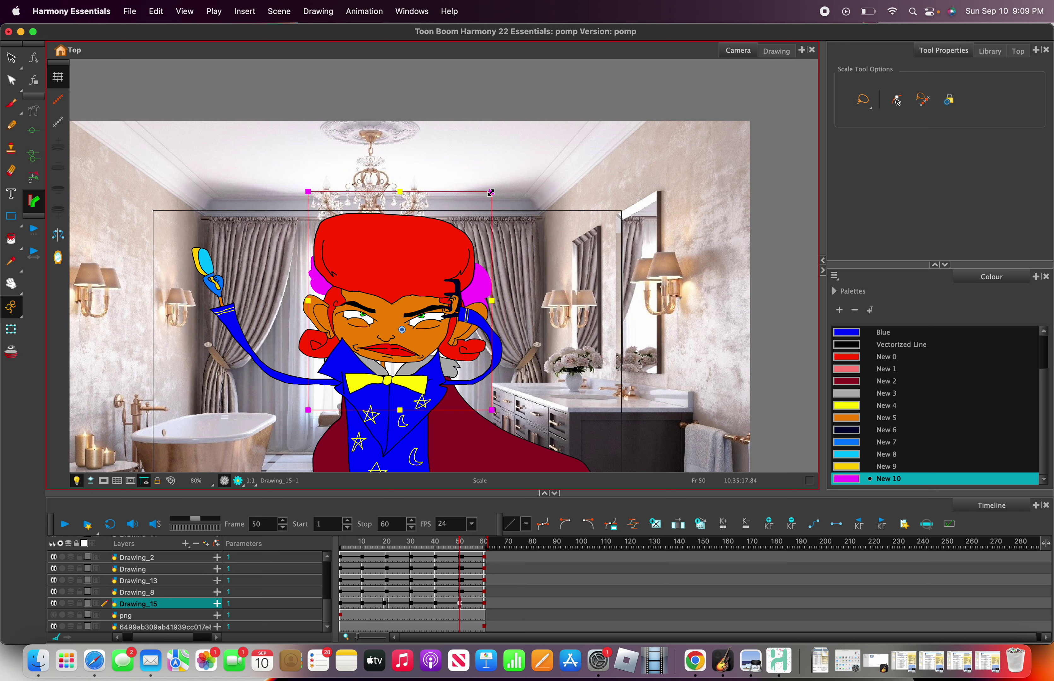
click(485, 546)
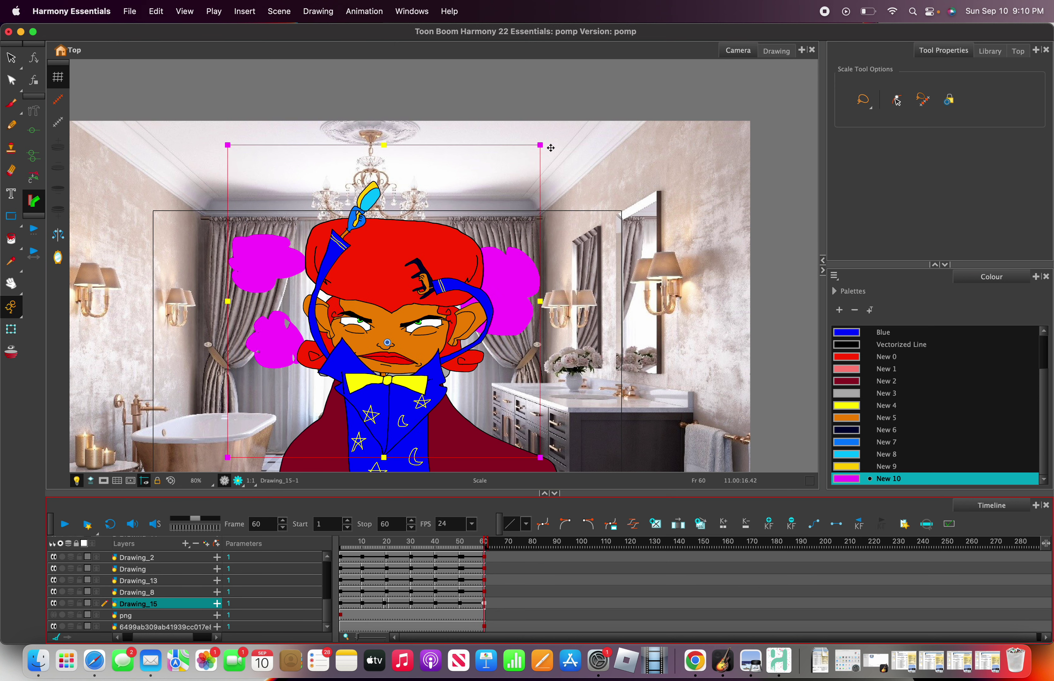
drag(541, 147, 498, 193)
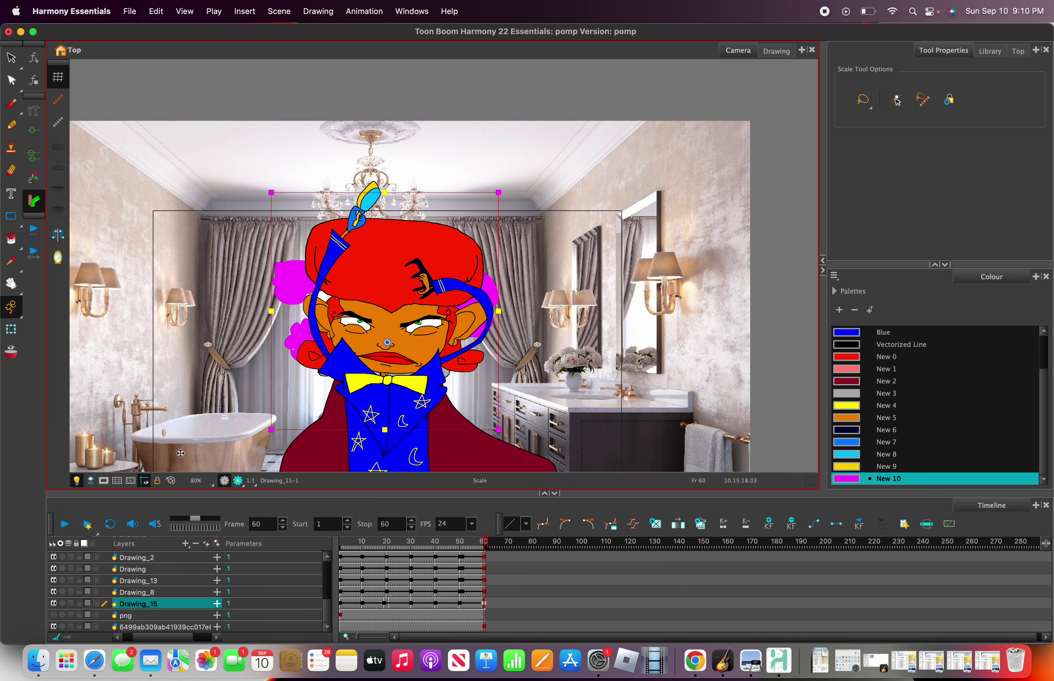
Play the animation to examine the resized clouds, and stop it partway.
click(65, 527)
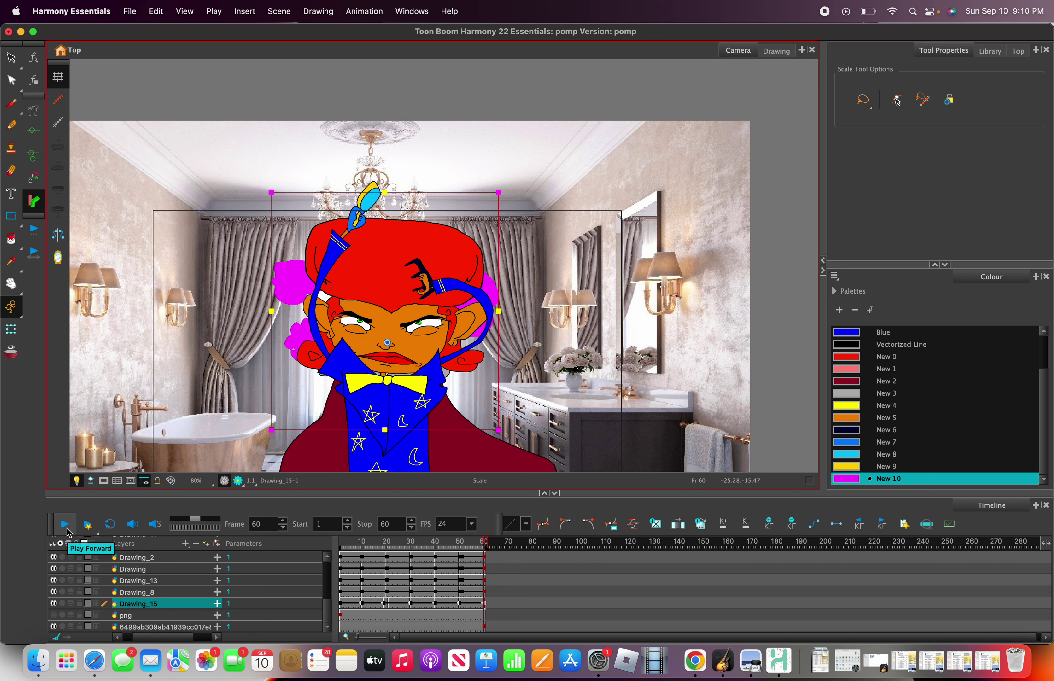
click(67, 530)
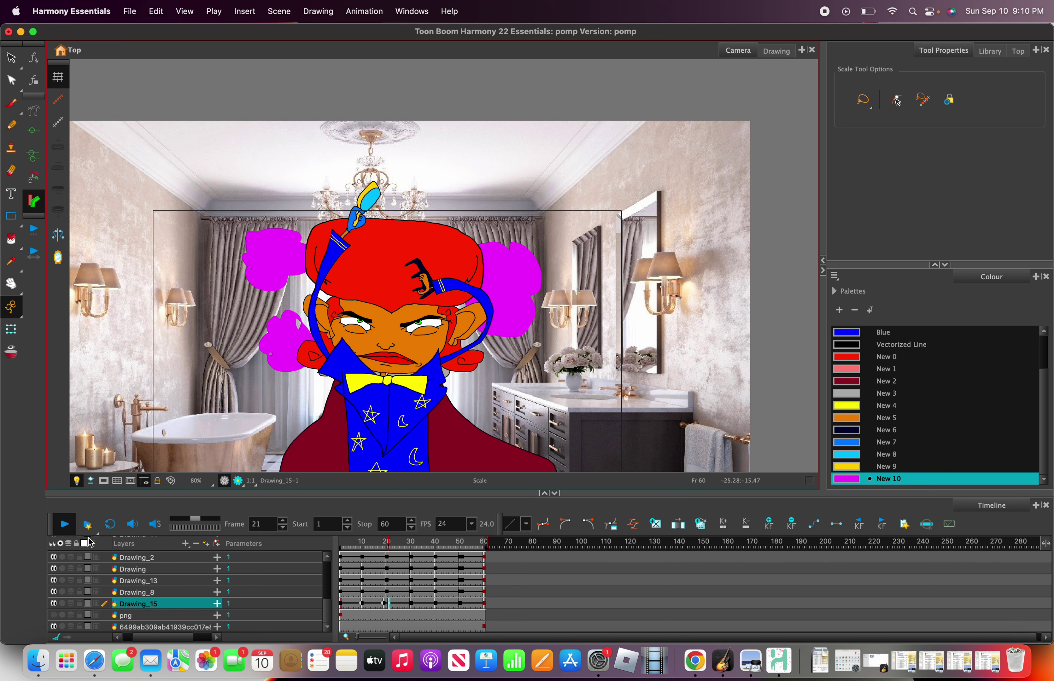
click(70, 533)
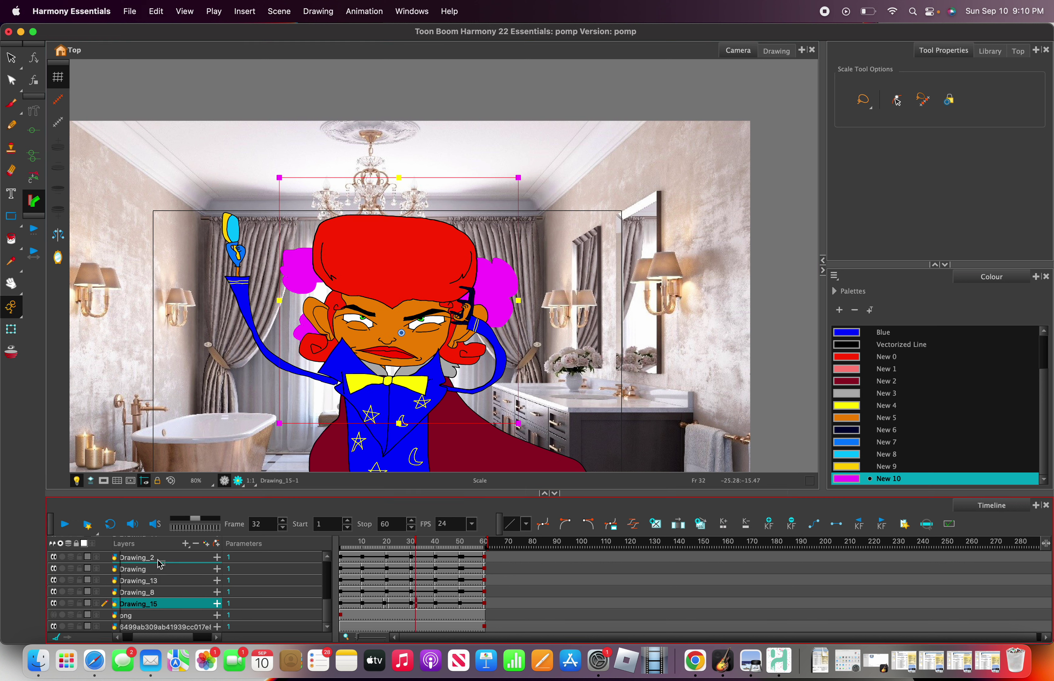
Move the cloud layer Drawing_15 up the layer stack to directly below Drawing_10, and play the animation.
scroll(160, 576, up, 2)
scroll(163, 554, up, 5)
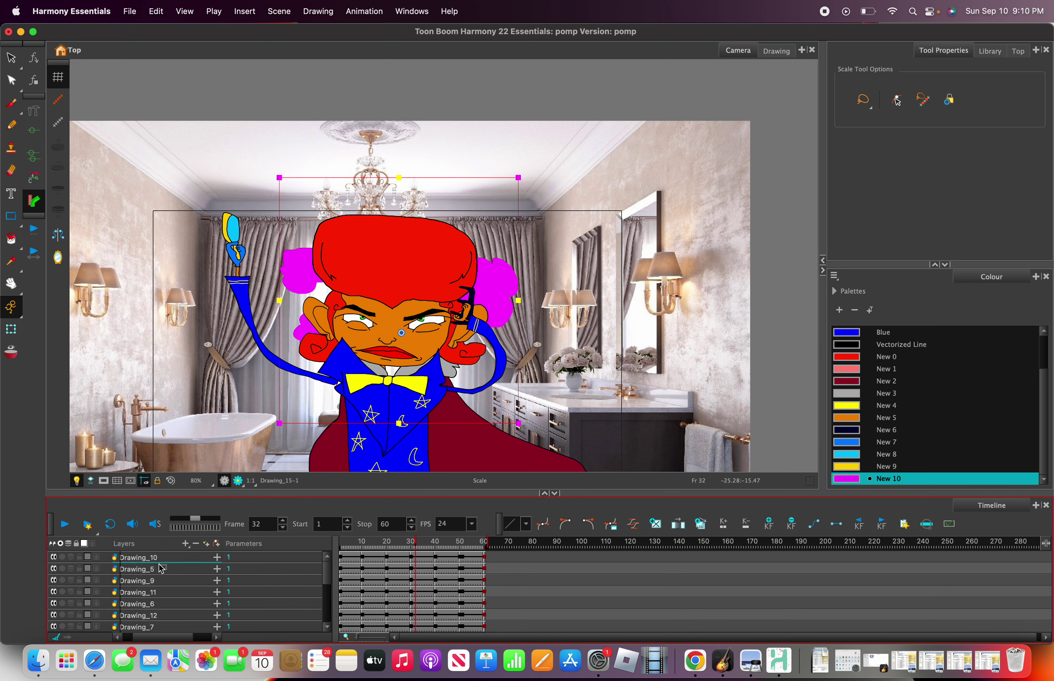
drag(162, 569, 162, 566)
click(70, 531)
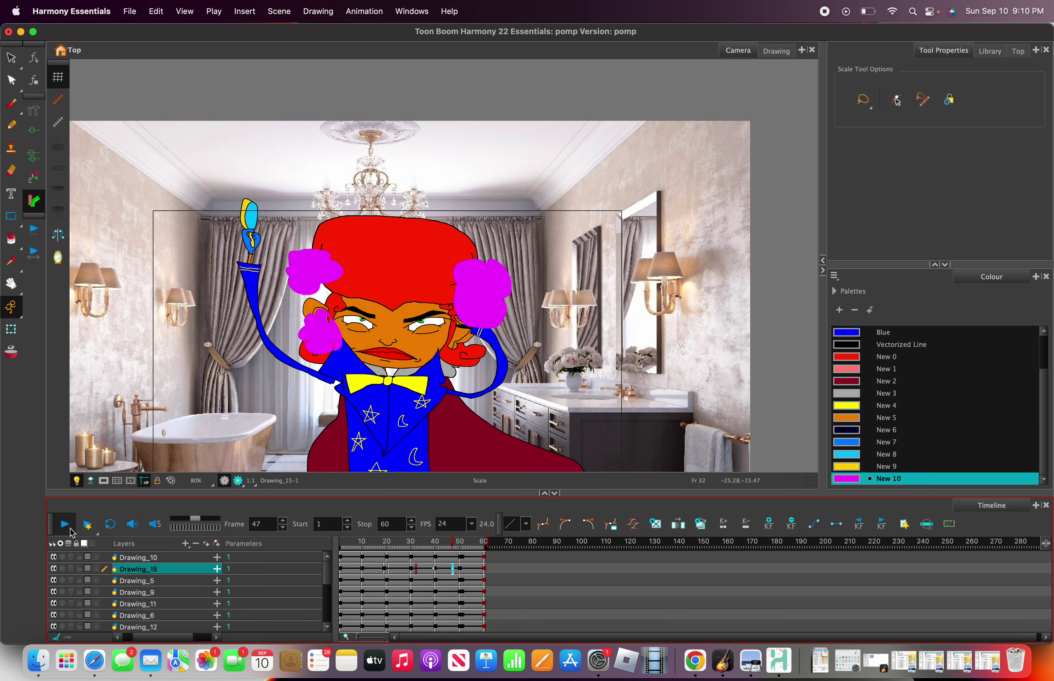
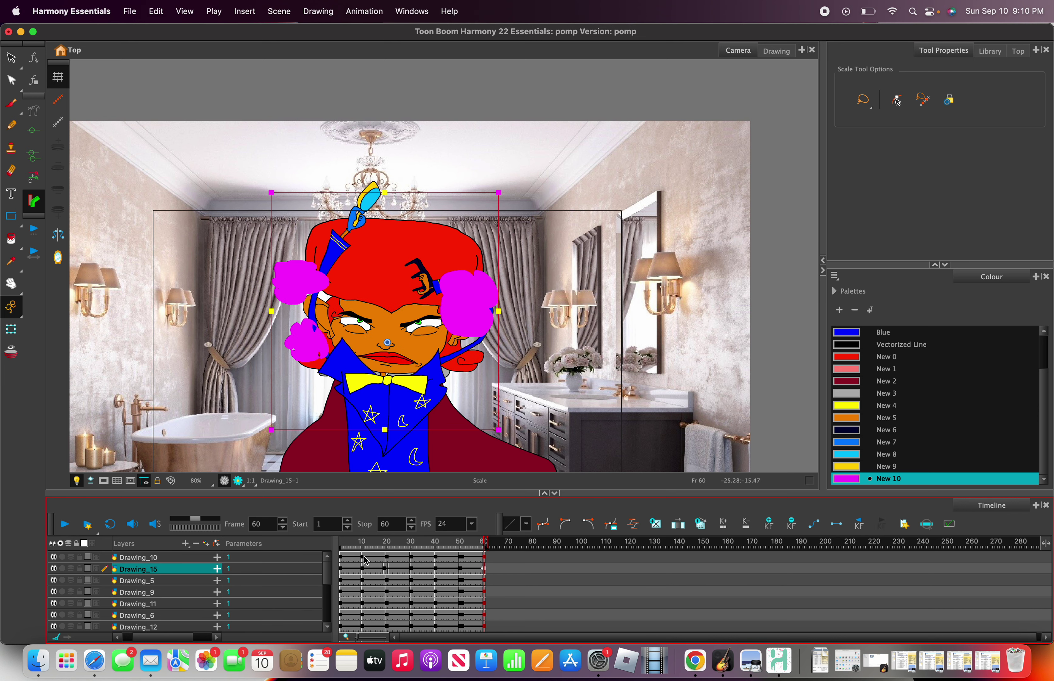
click(342, 562)
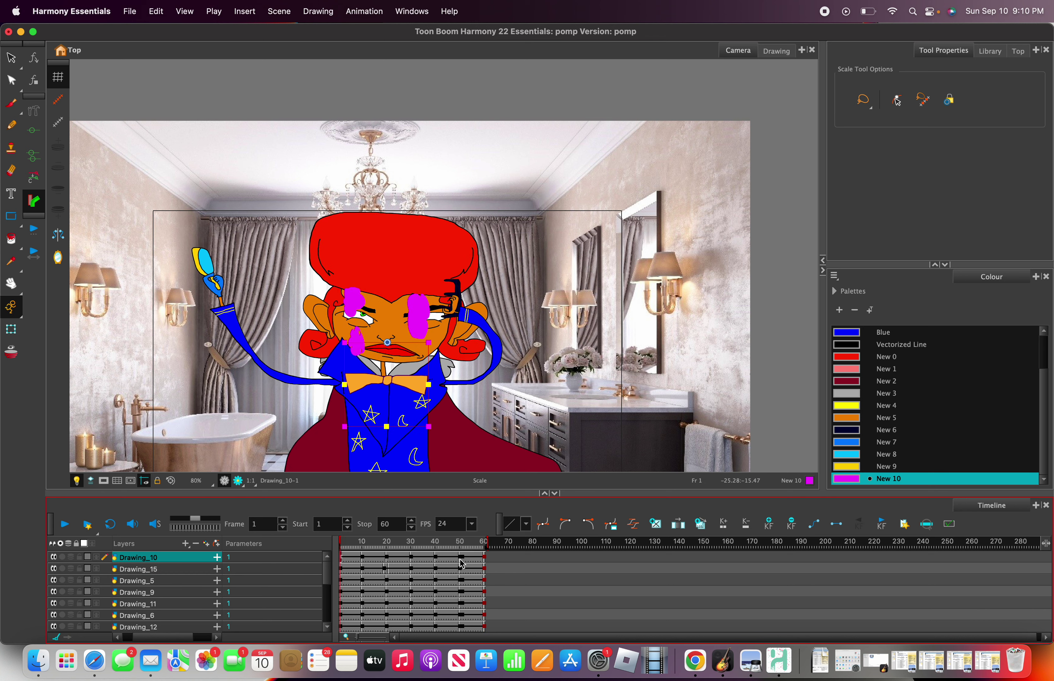
drag(485, 564, 346, 555)
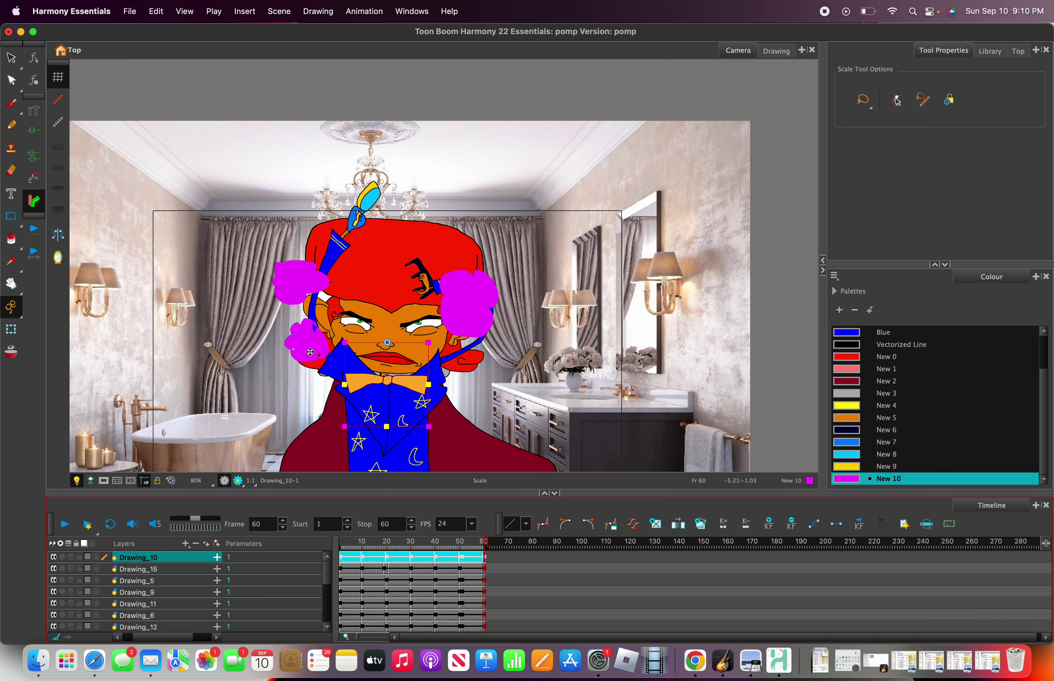
drag(310, 353, 309, 330)
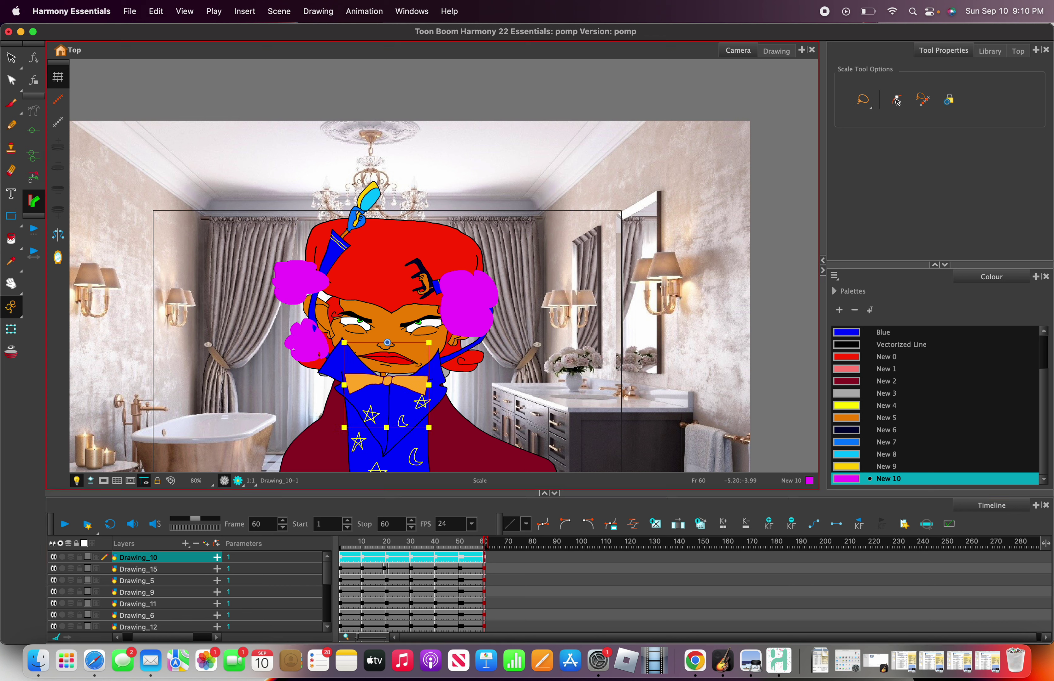
key(Down)
Select frames 1 to 60 of the Drawing_15 cloud layer, scale the clouds down slightly, and scrub through the timeline back to frame 1.
click(173, 567)
drag(342, 571, 483, 572)
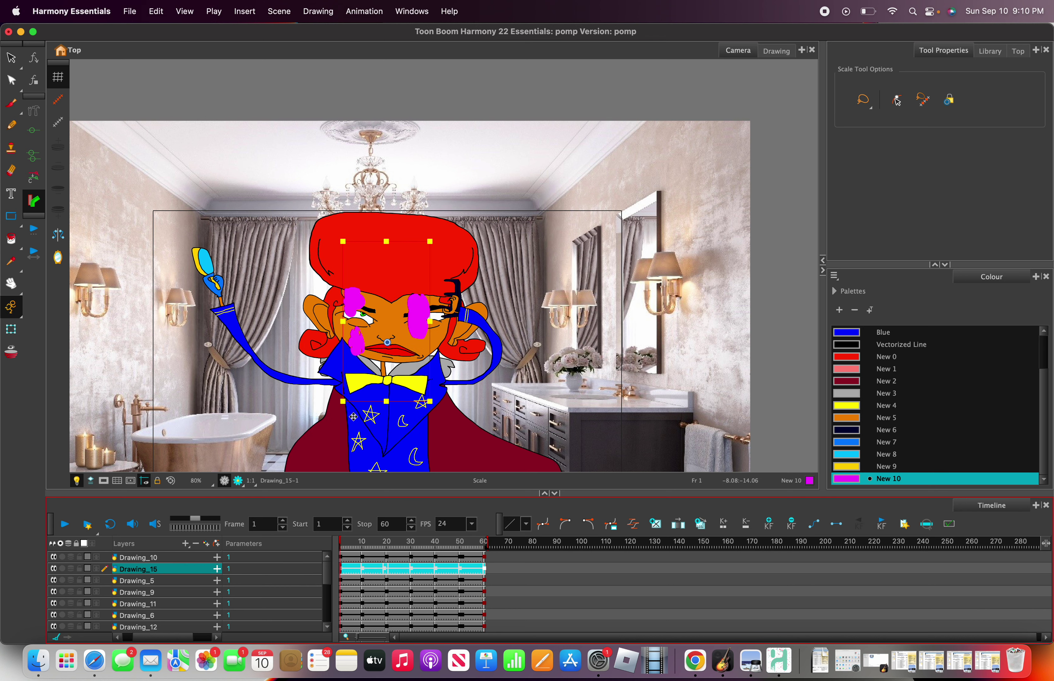
drag(356, 372, 355, 336)
drag(357, 537, 419, 541)
drag(444, 537, 246, 523)
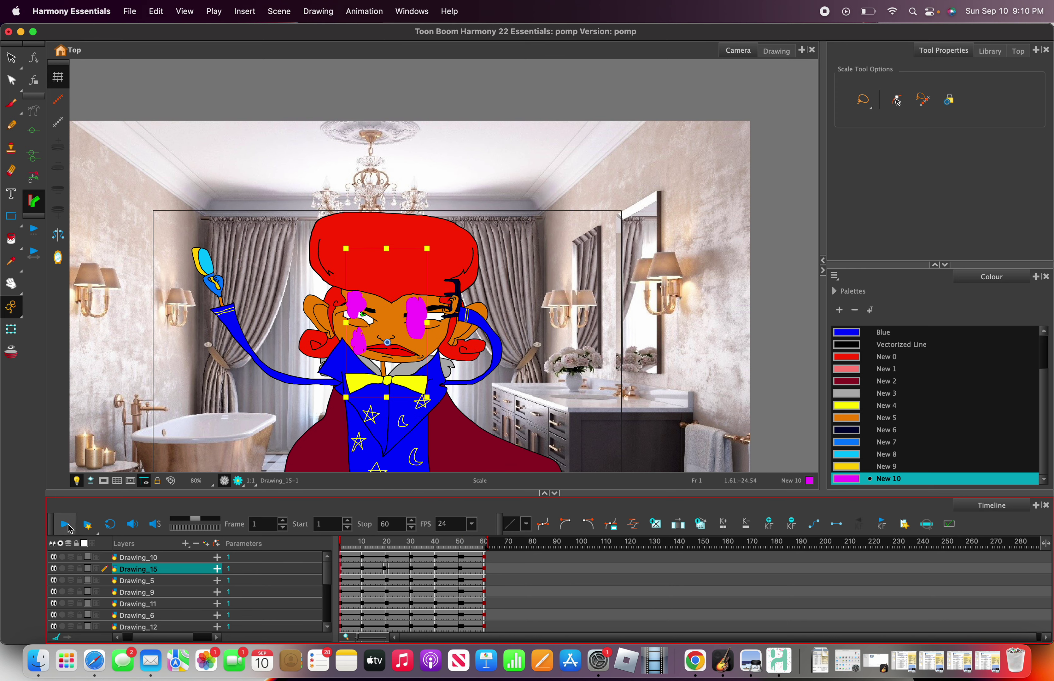
Play the animation several times from frame 1 to examine the clouds moving in front of the character.
click(65, 524)
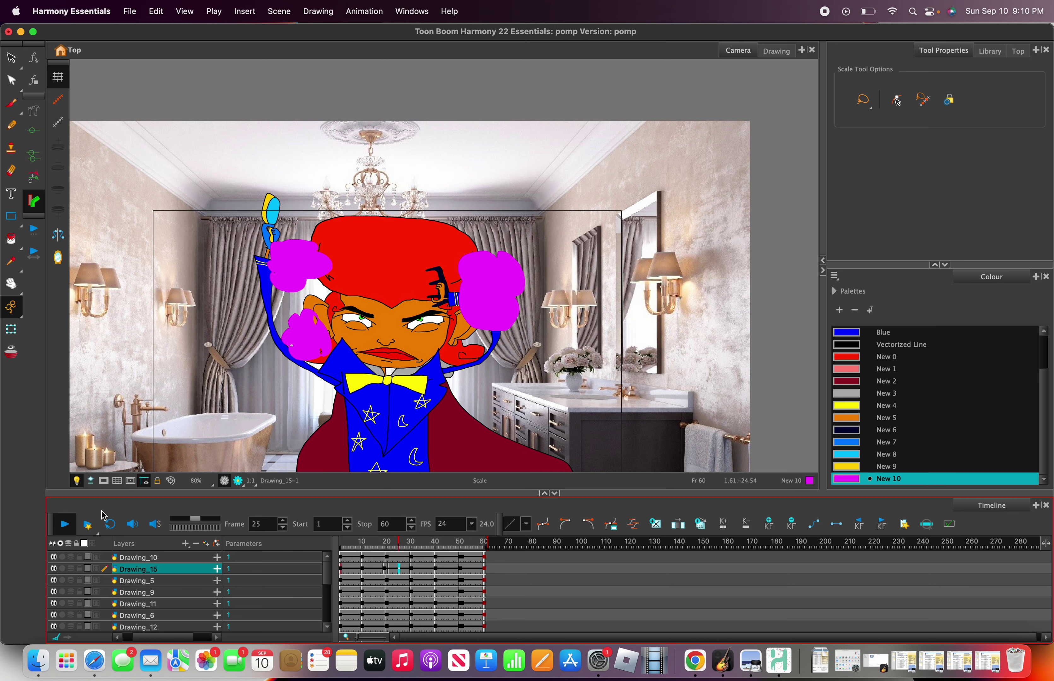
click(65, 524)
drag(409, 545, 275, 529)
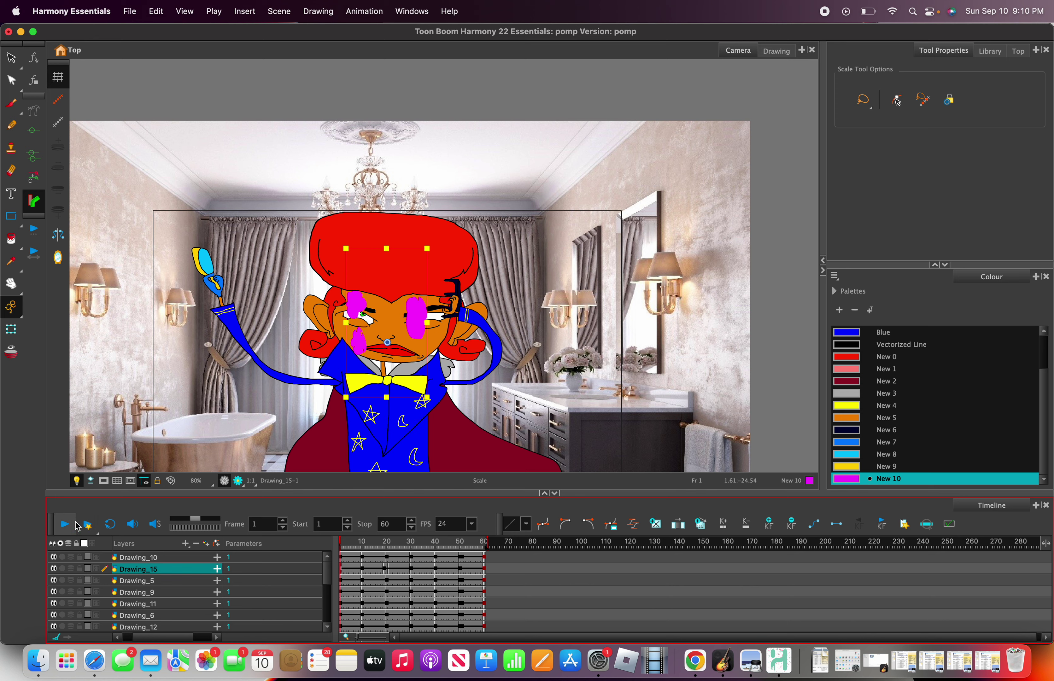
click(65, 524)
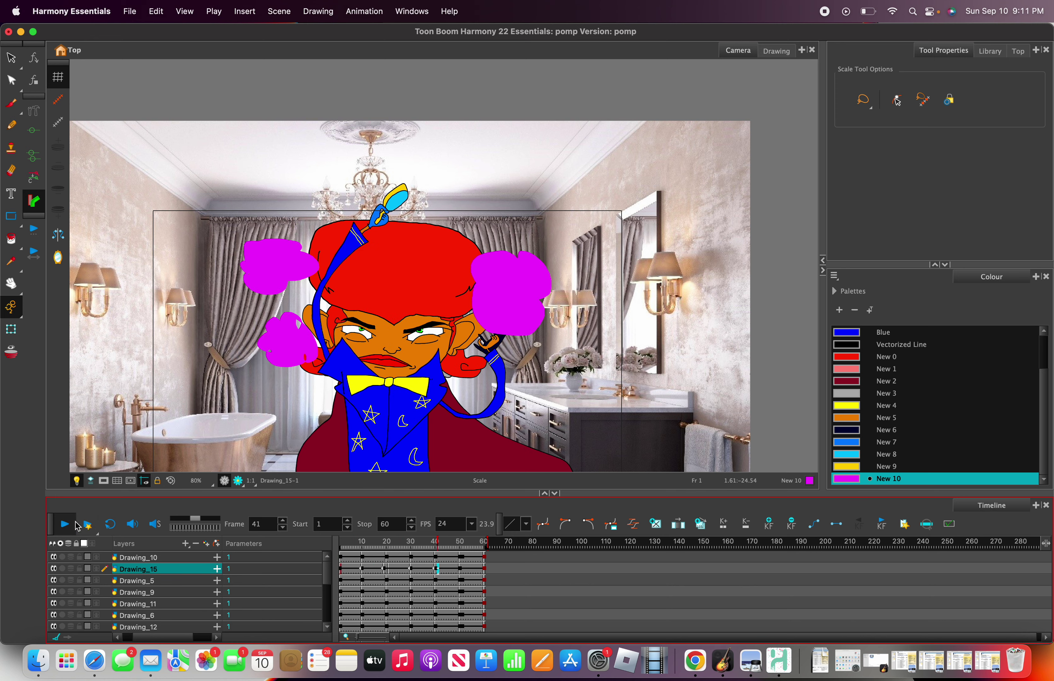
click(65, 525)
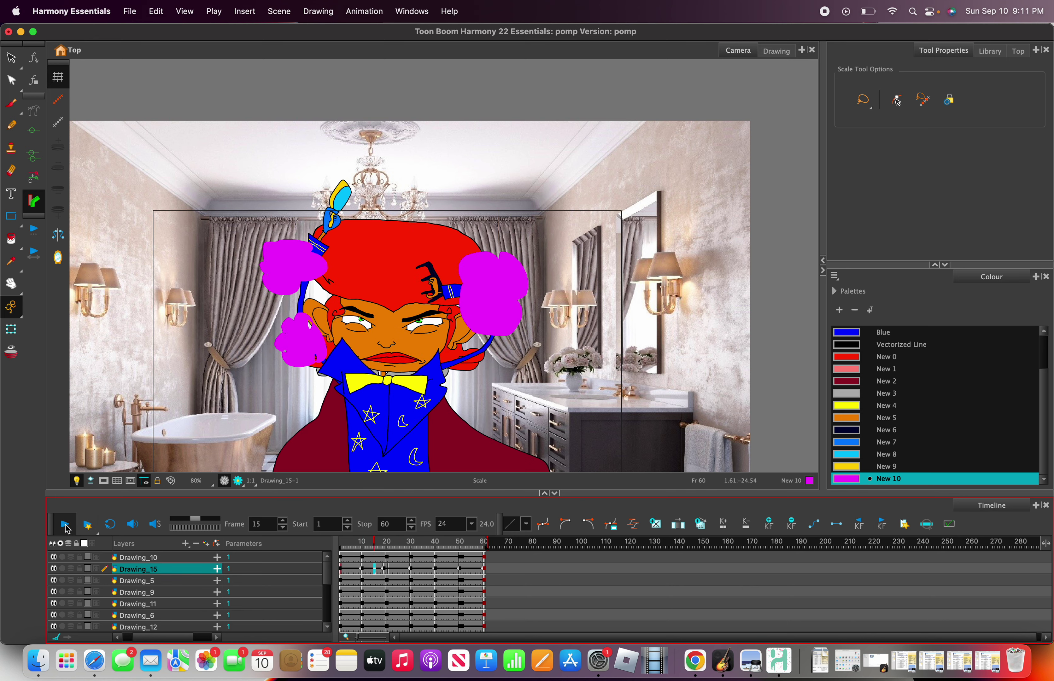
click(66, 526)
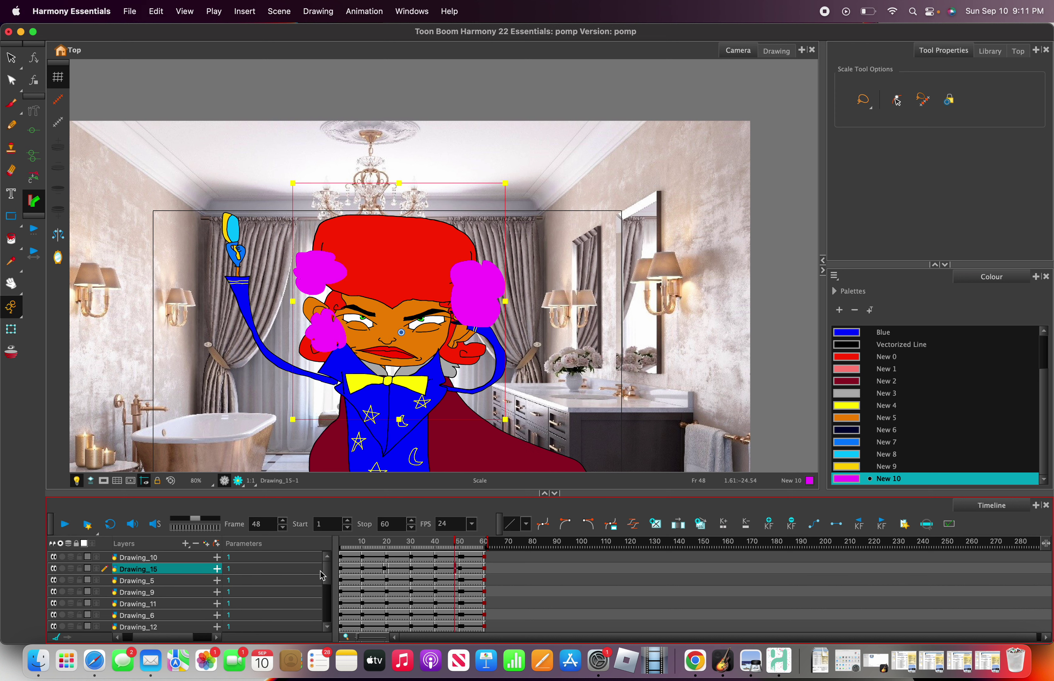
click(344, 558)
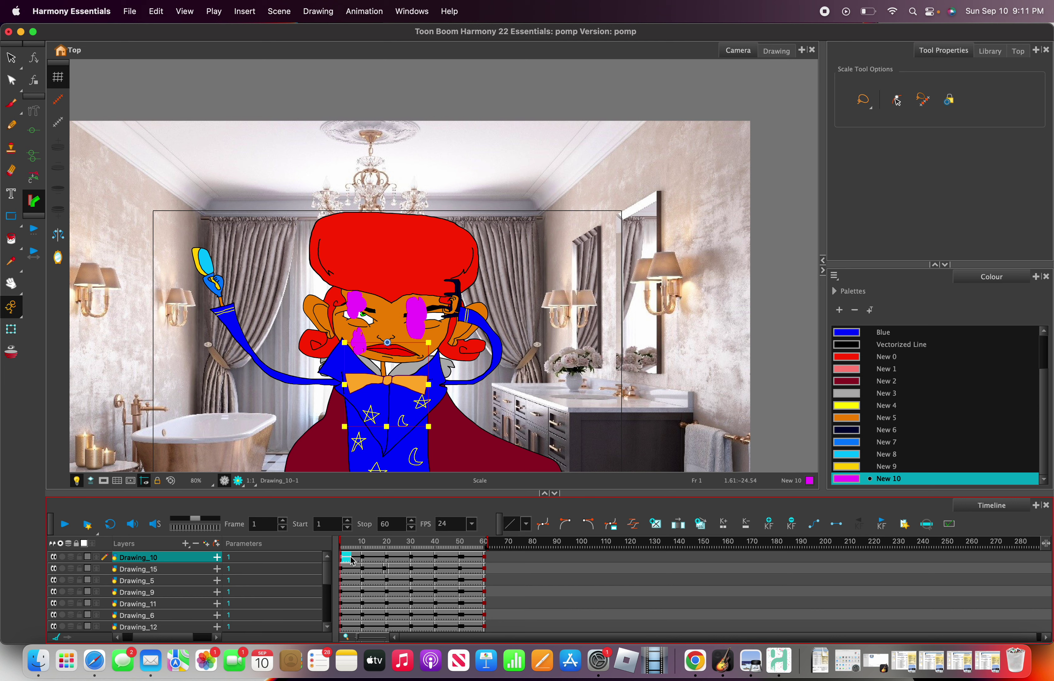
drag(344, 570, 484, 575)
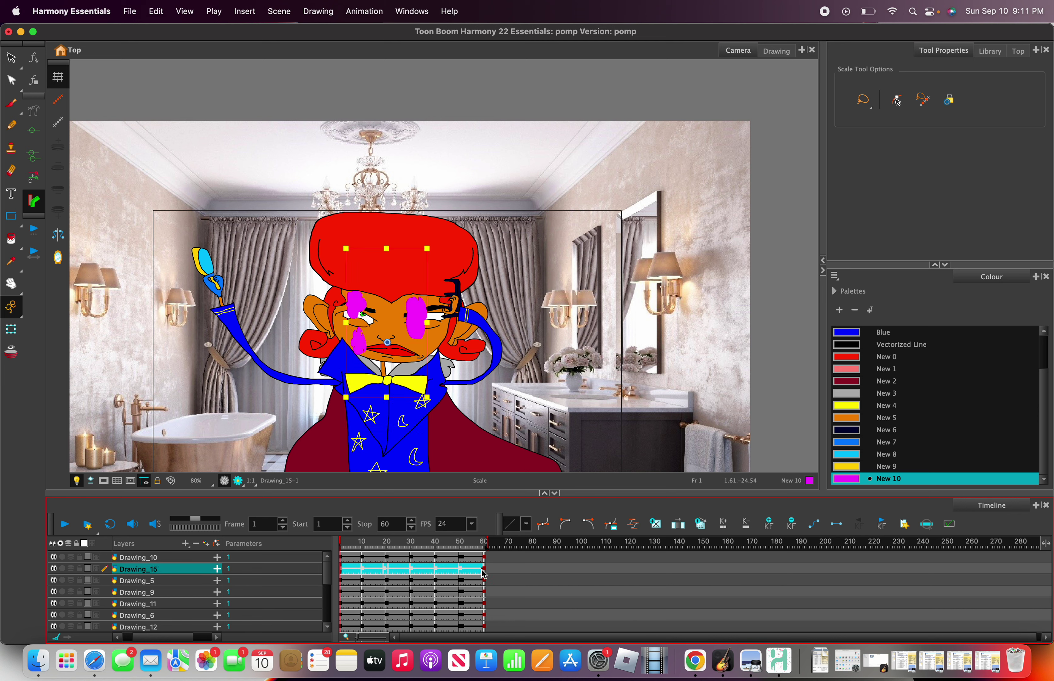
right_click(472, 575)
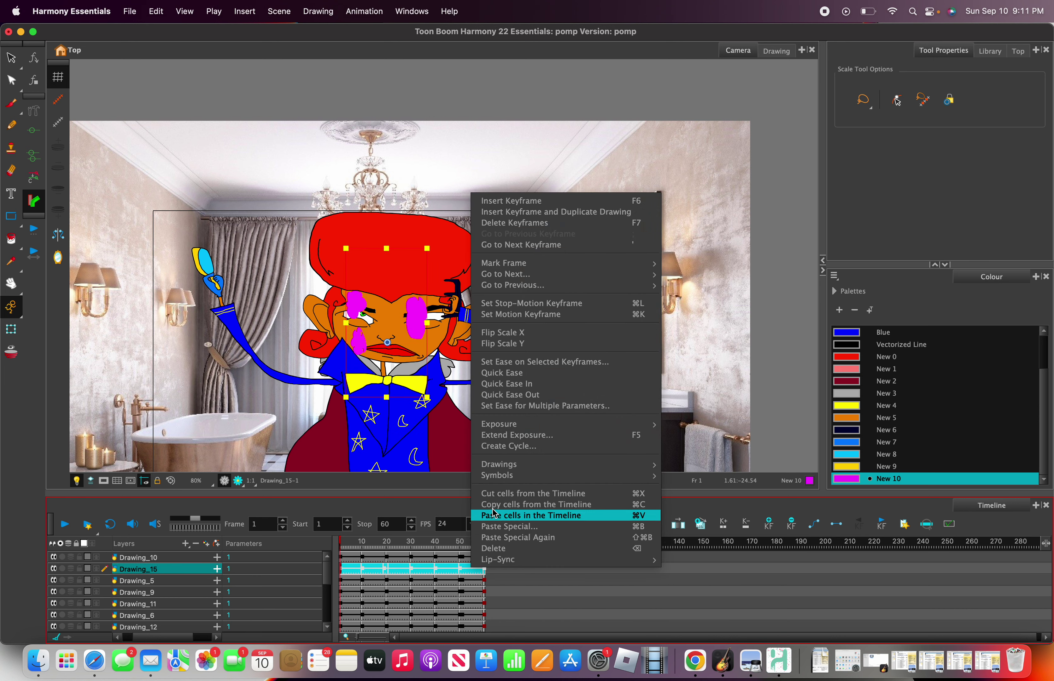
click(535, 585)
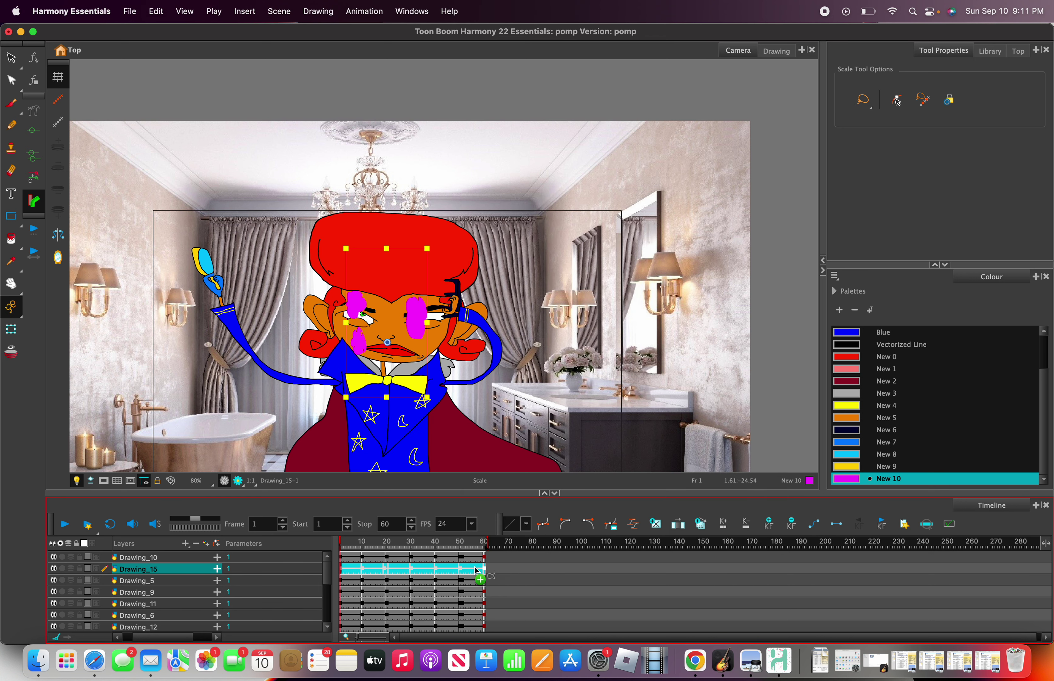
drag(475, 571, 419, 570)
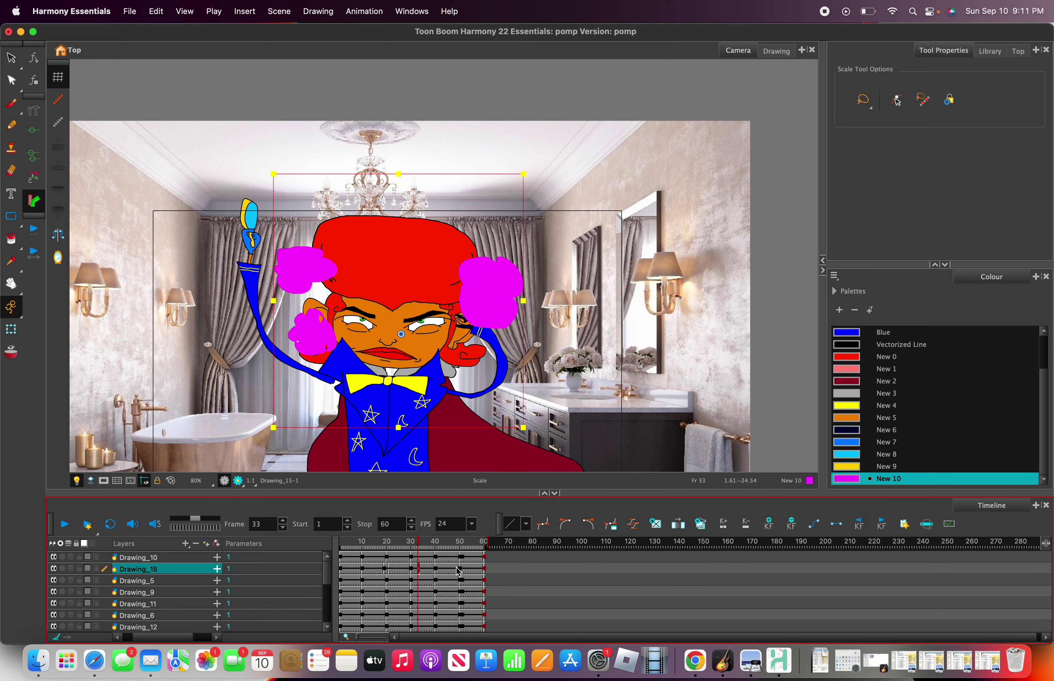
drag(486, 573, 357, 578)
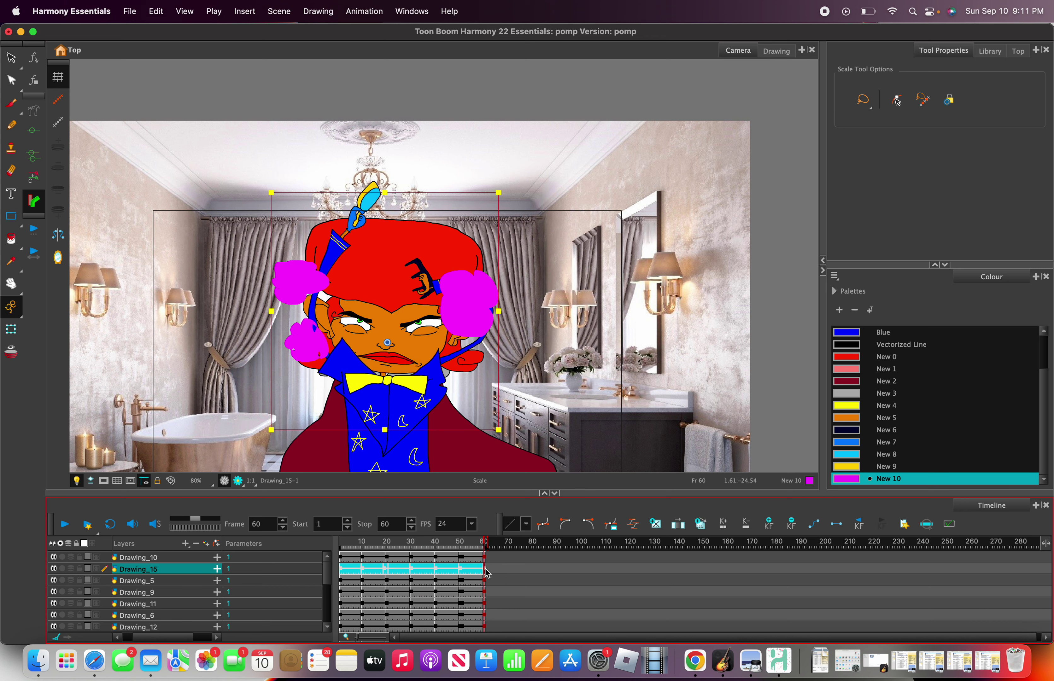
drag(487, 573, 339, 544)
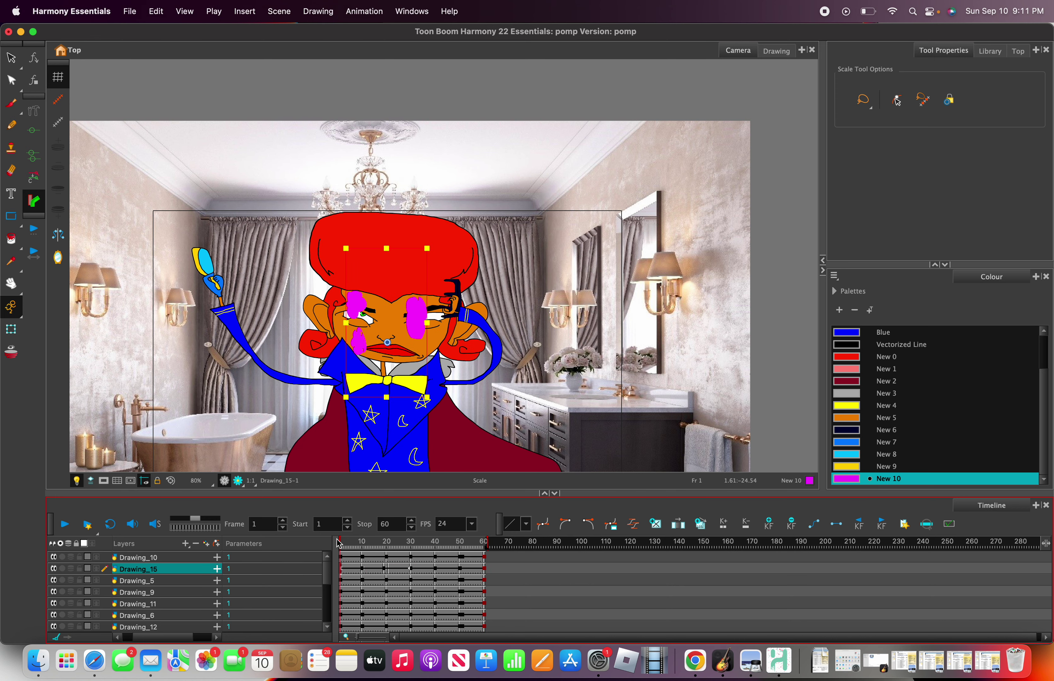
Create a cycle with 1 repetition from frames 1 to 60 of the Drawing_15 cloud layer, and play the animation.
click(356, 572)
drag(485, 573, 340, 574)
right_click(352, 575)
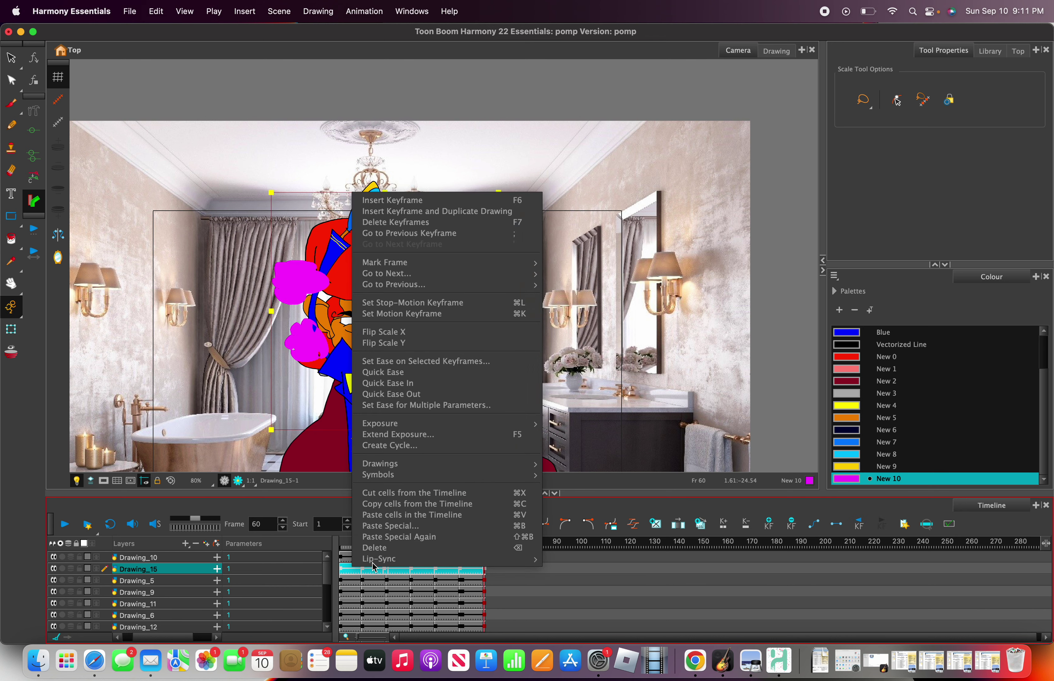
mouse_move(431, 557)
mouse_move(433, 459)
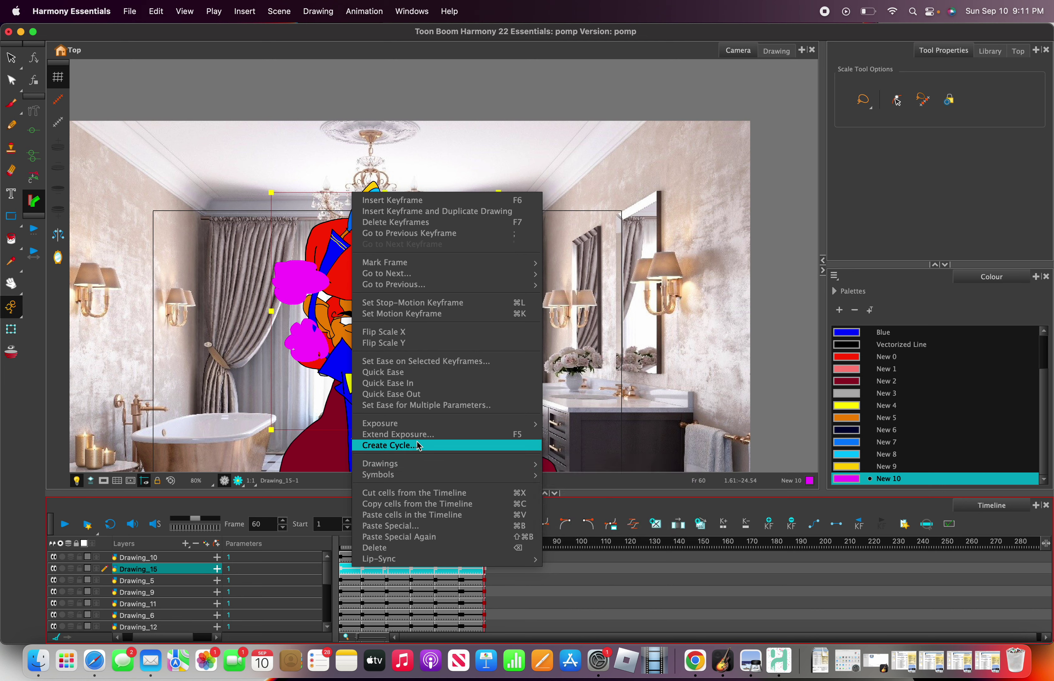
click(421, 446)
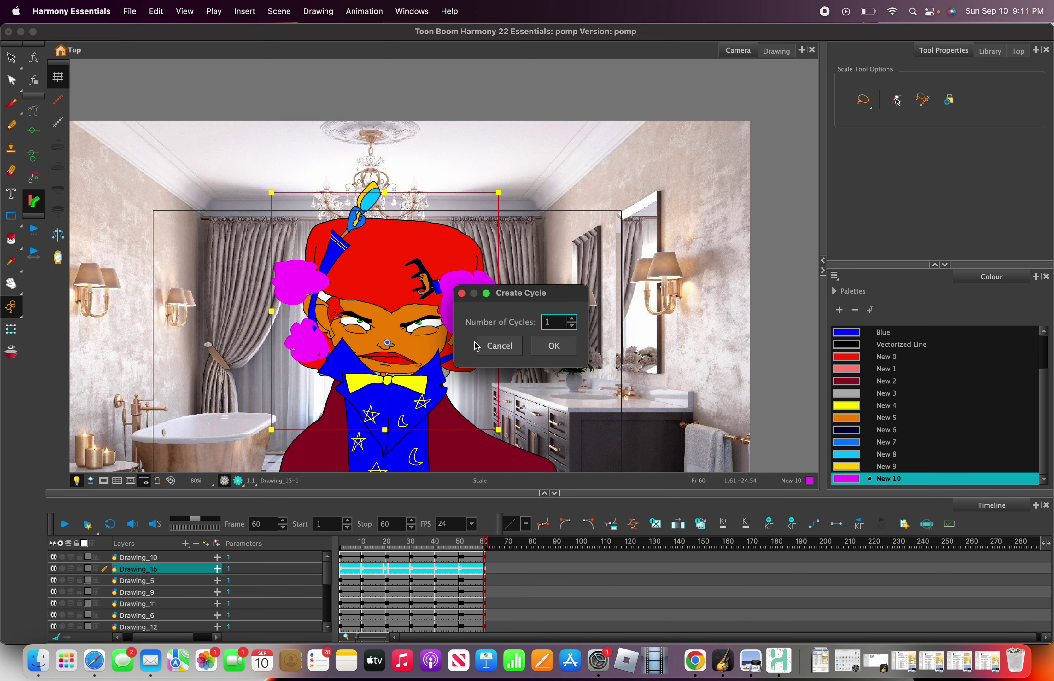
click(557, 345)
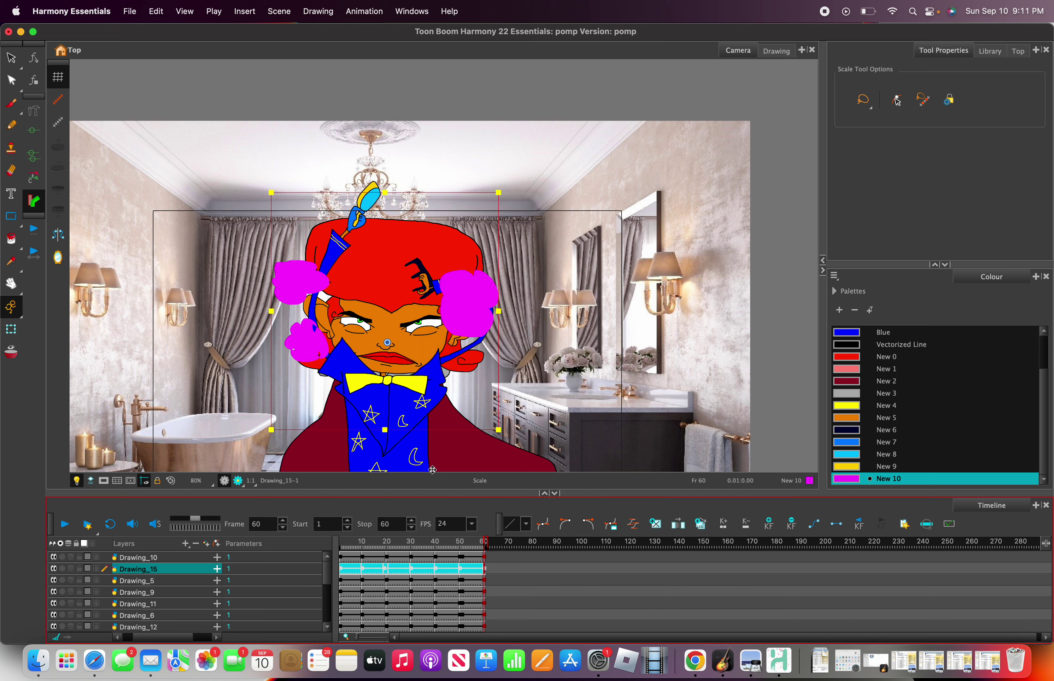
click(62, 524)
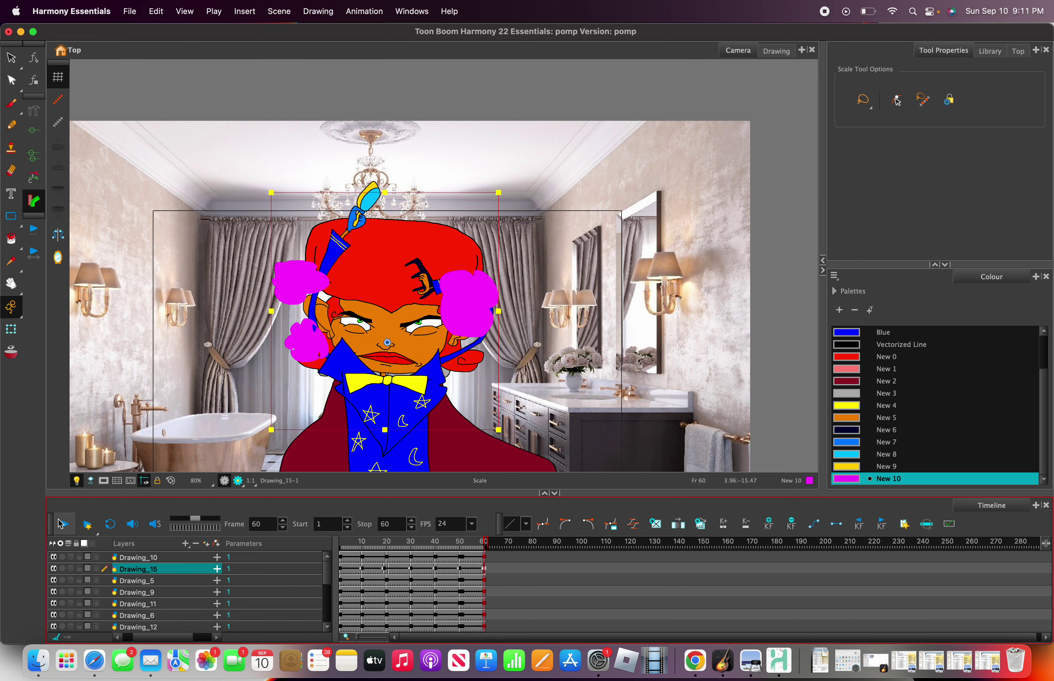
Apply Quick Ease, Quick Ease In and Quick Ease Out to frames 1 to 60 of the Drawing_15 cloud layer.
drag(343, 573, 449, 573)
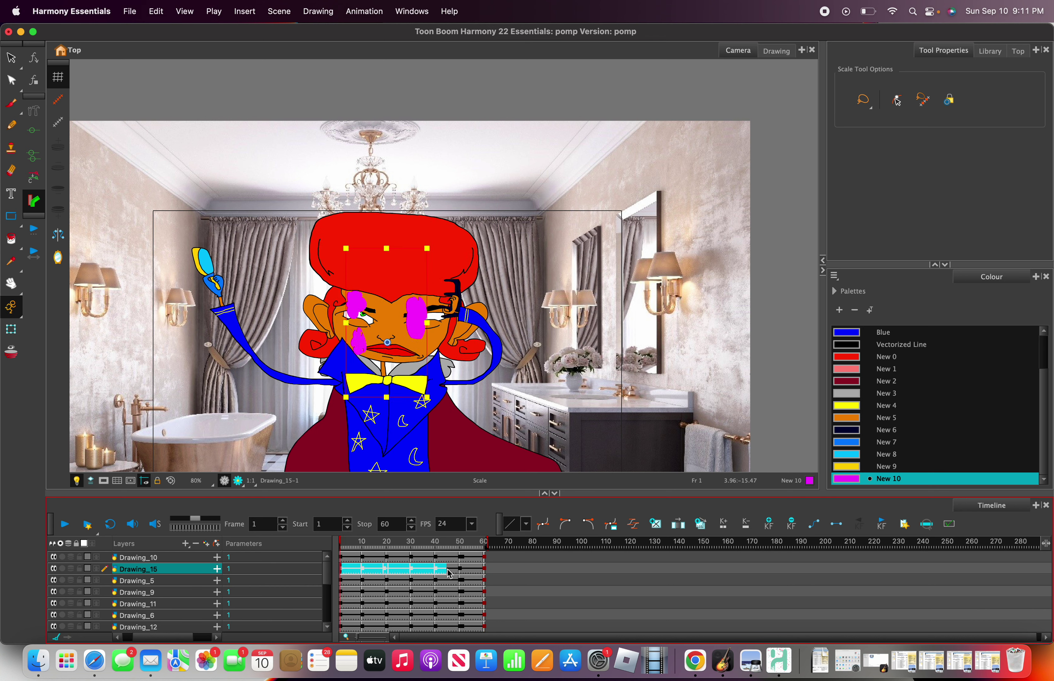
right_click(478, 574)
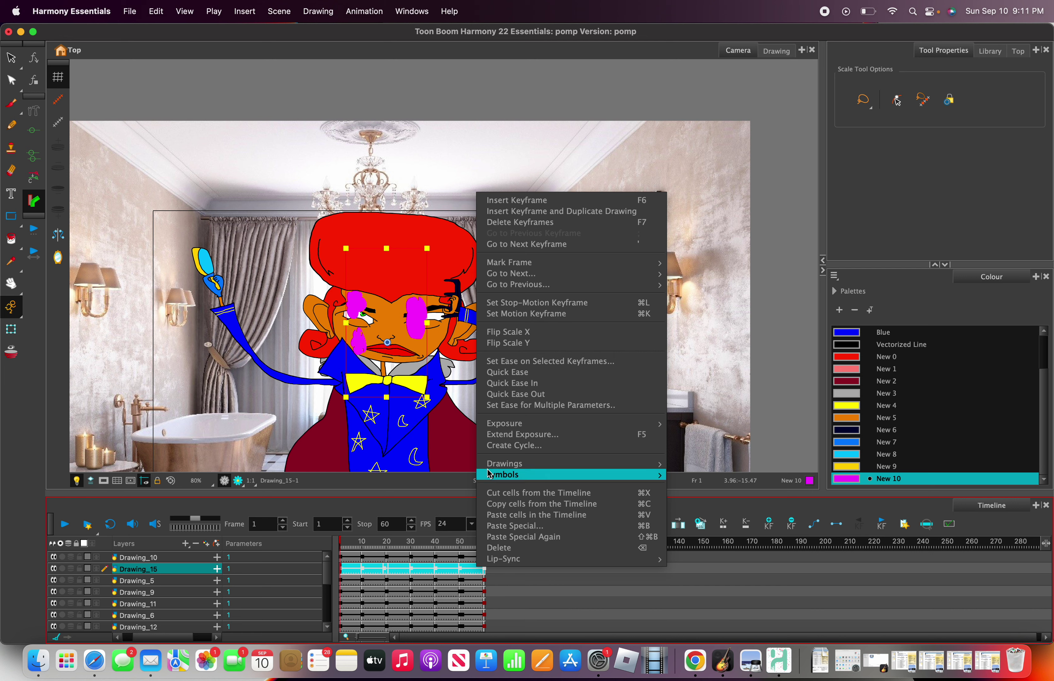
mouse_move(497, 461)
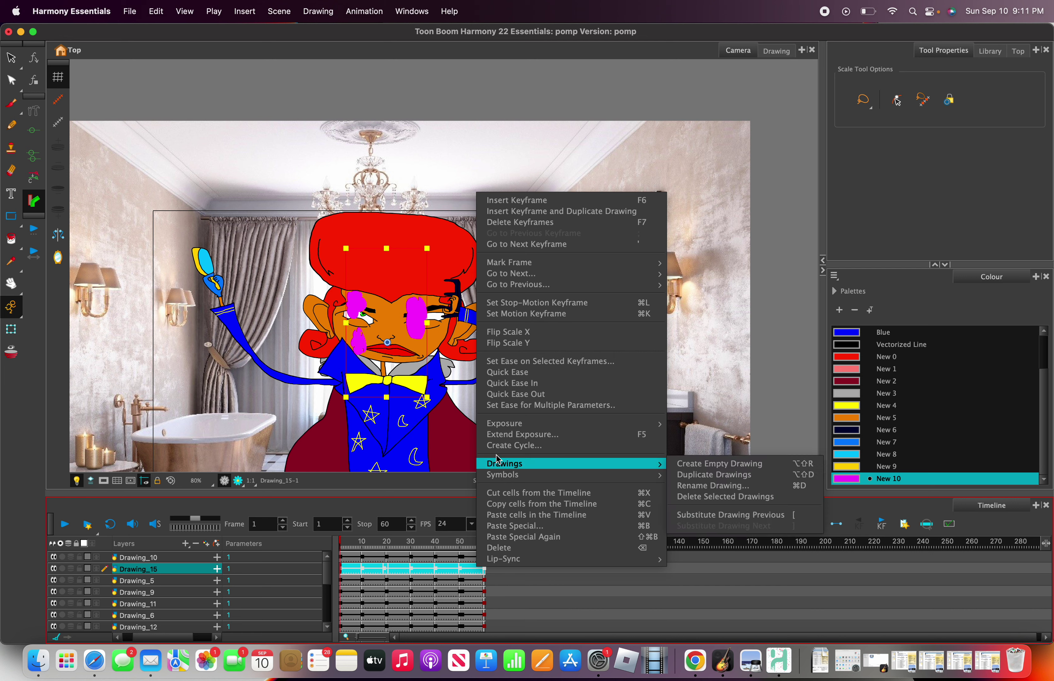
click(524, 373)
right_click(461, 577)
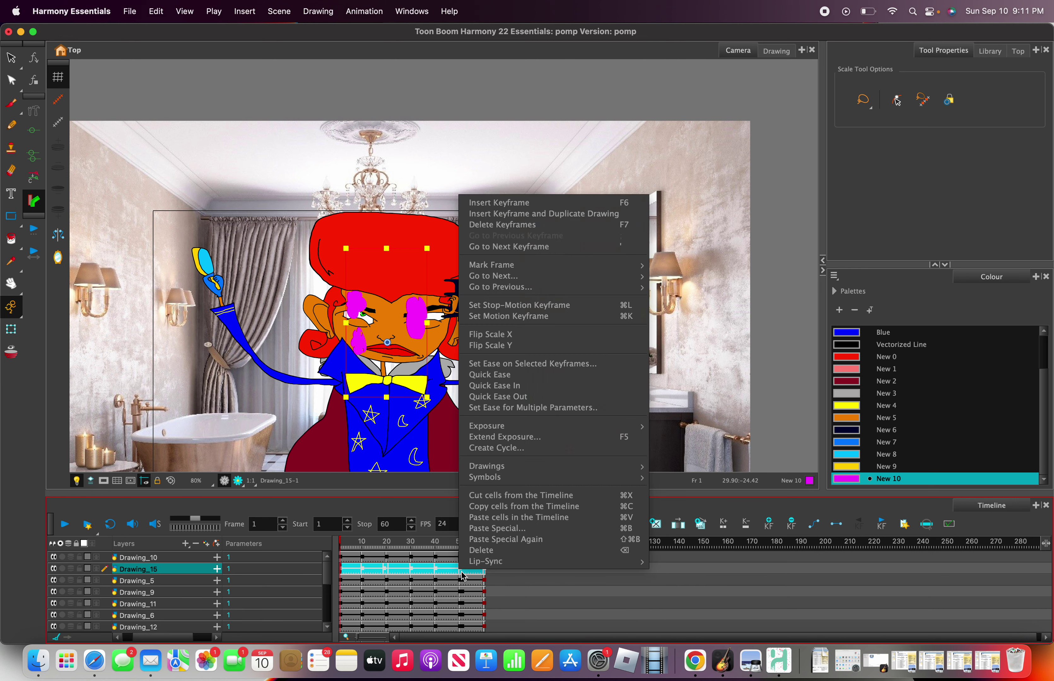
click(509, 386)
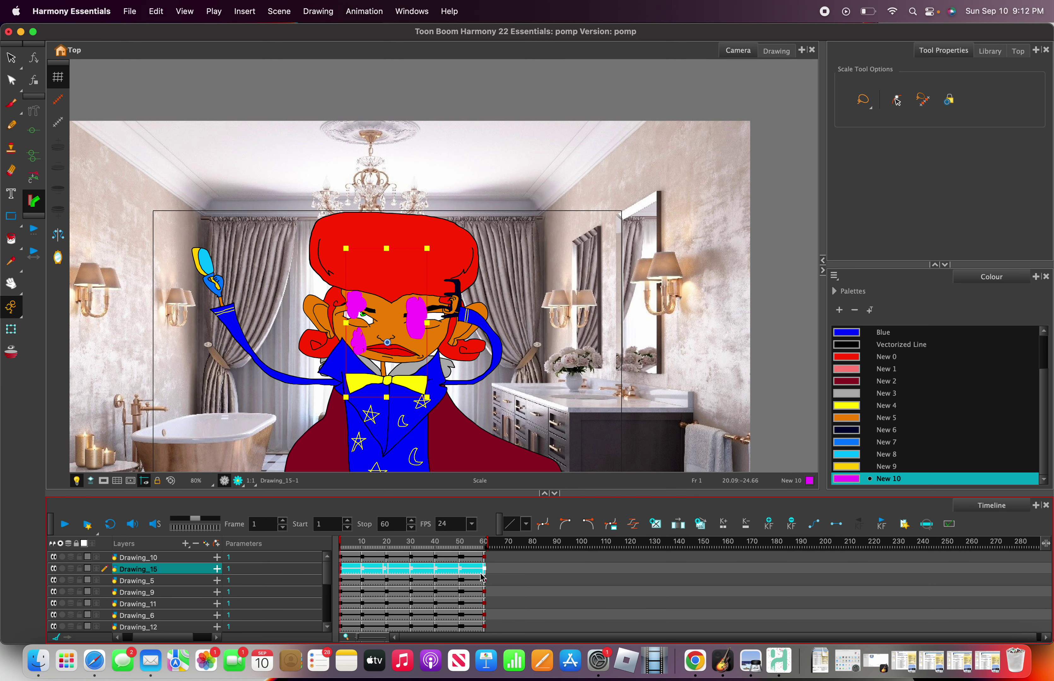
right_click(469, 573)
click(532, 394)
Set motion keyframes on the selected Drawing_15 frames, and play the animation.
right_click(421, 573)
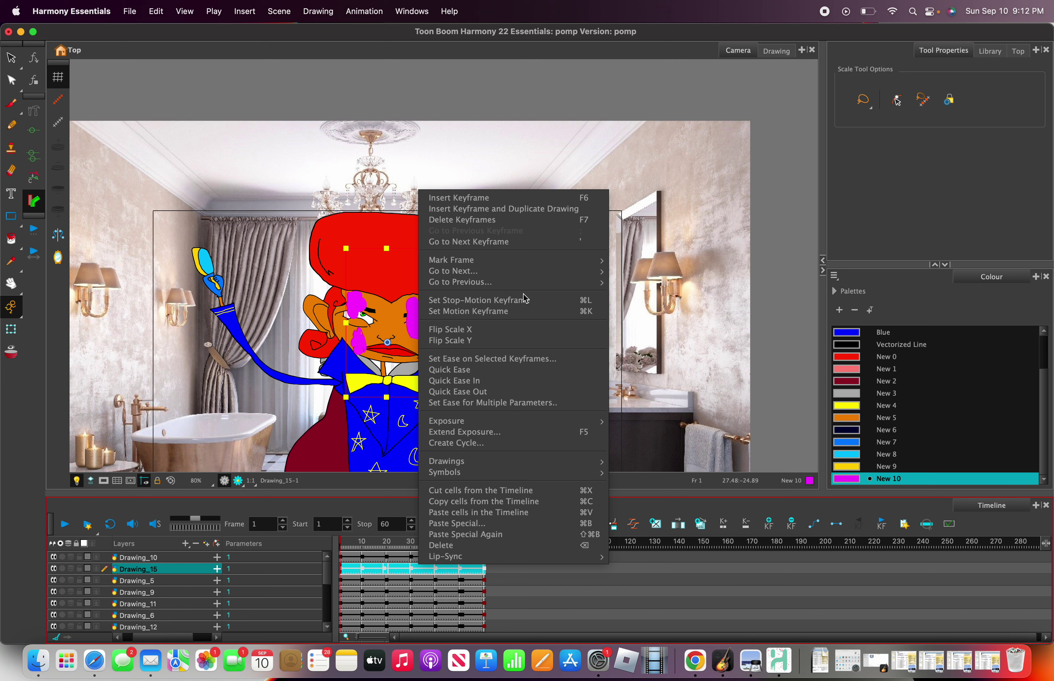
click(529, 311)
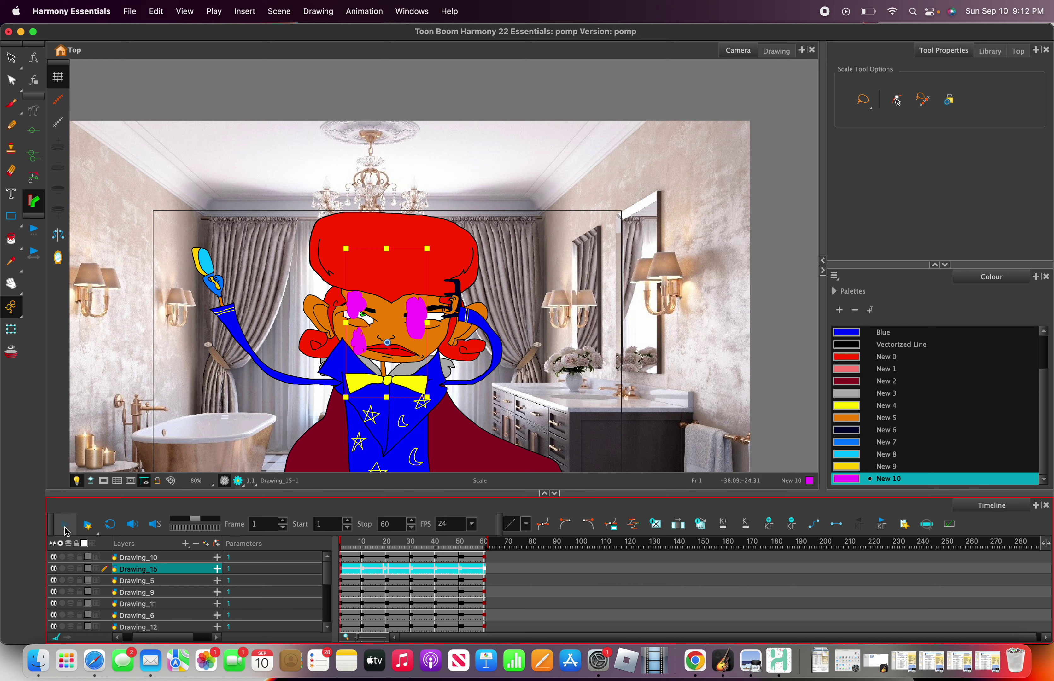
click(65, 527)
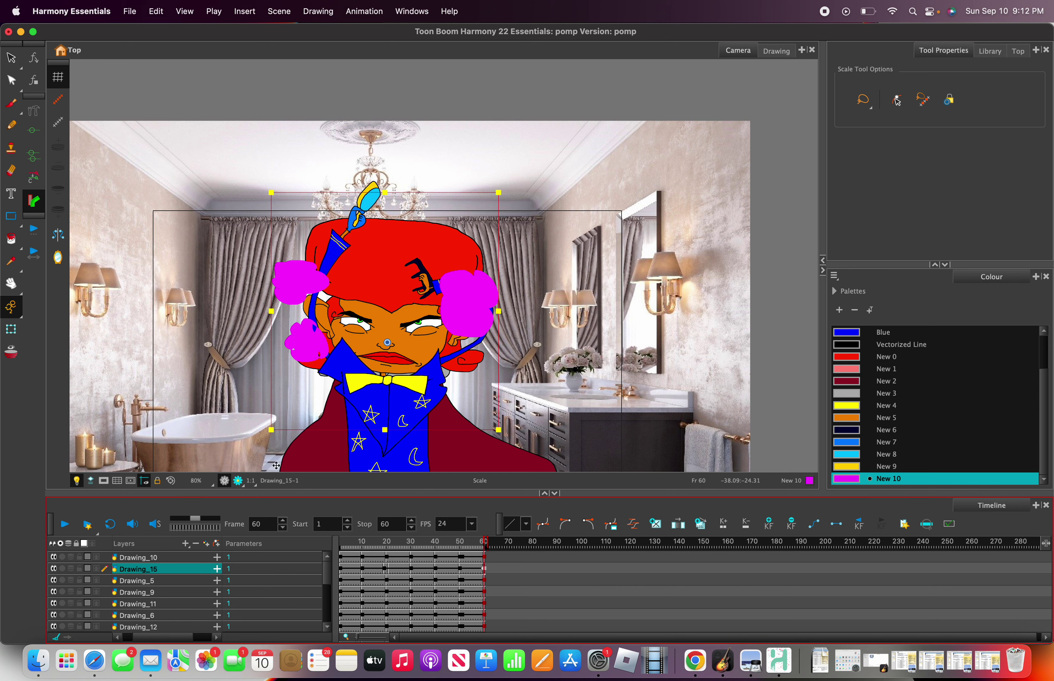
Turn on looped playback, play the animation to examine the clouds up close, and stop it near the last frame.
scroll(374, 324, up, 3)
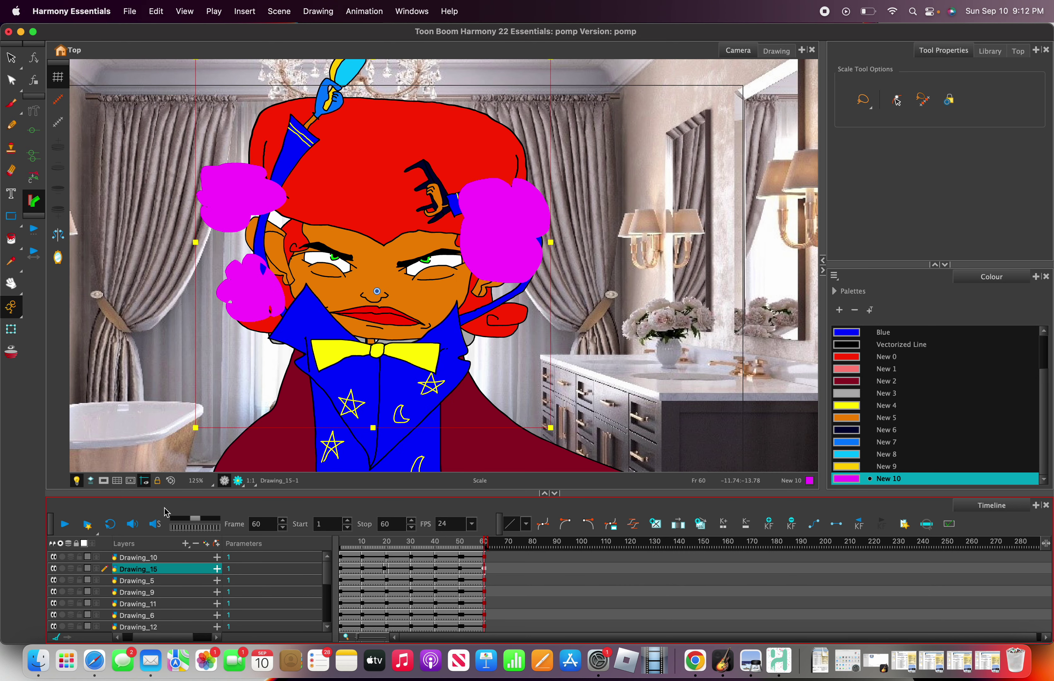
click(110, 524)
click(64, 524)
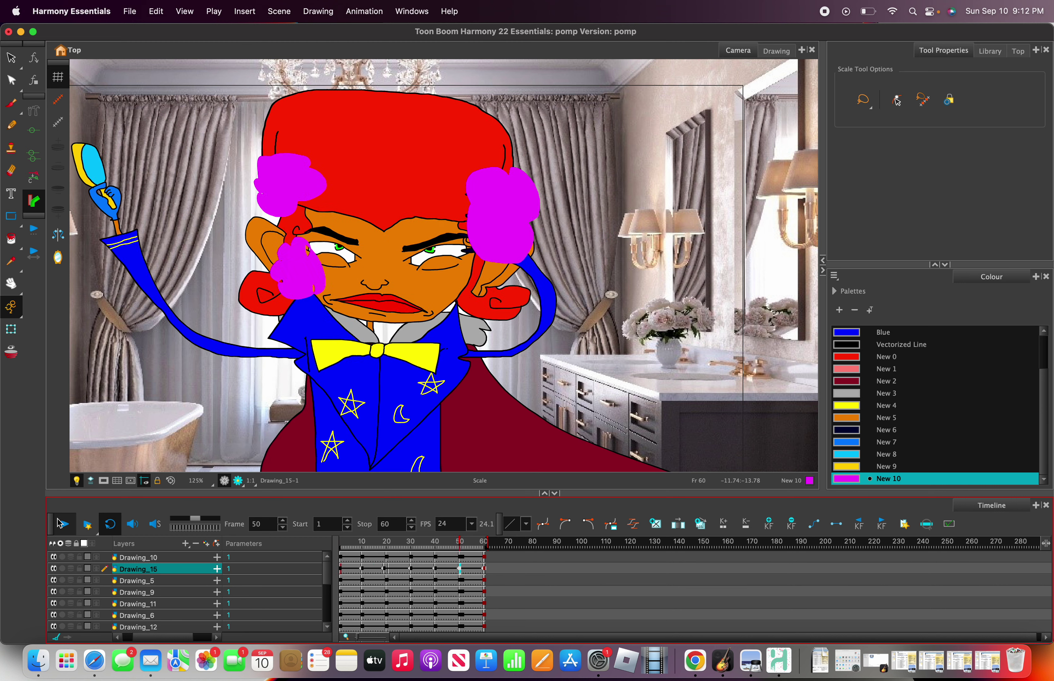
click(65, 525)
scroll(123, 555, down, 5)
scroll(122, 554, up, 2)
click(133, 569)
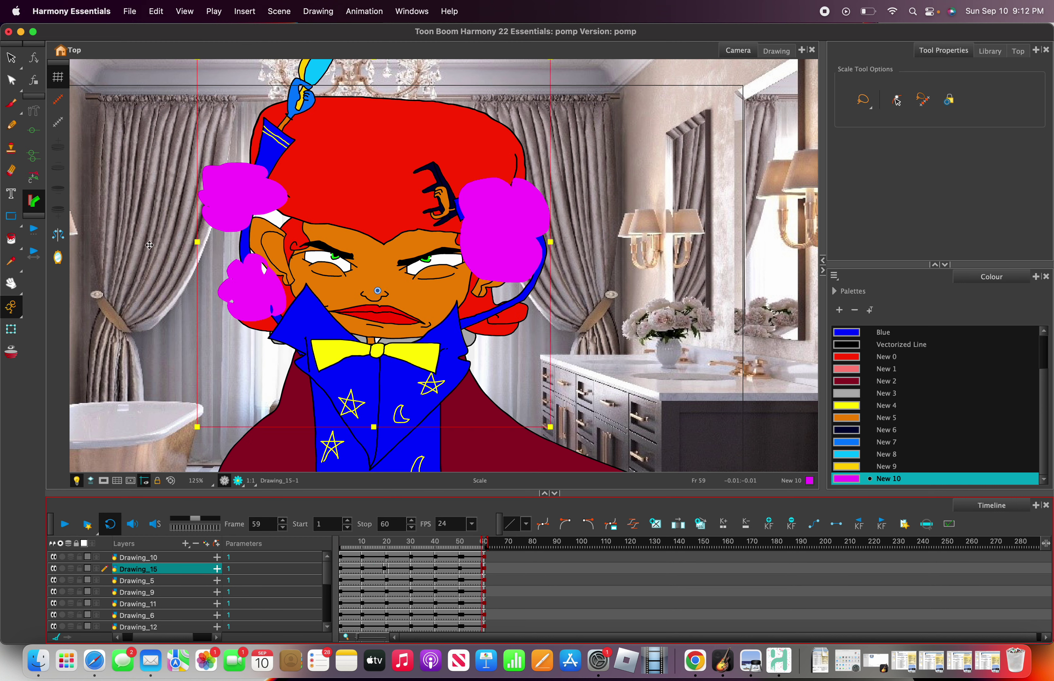
Select the png layer, render and play frames 1 to 60 in the preview player, and close the player.
scroll(152, 589, down, 3)
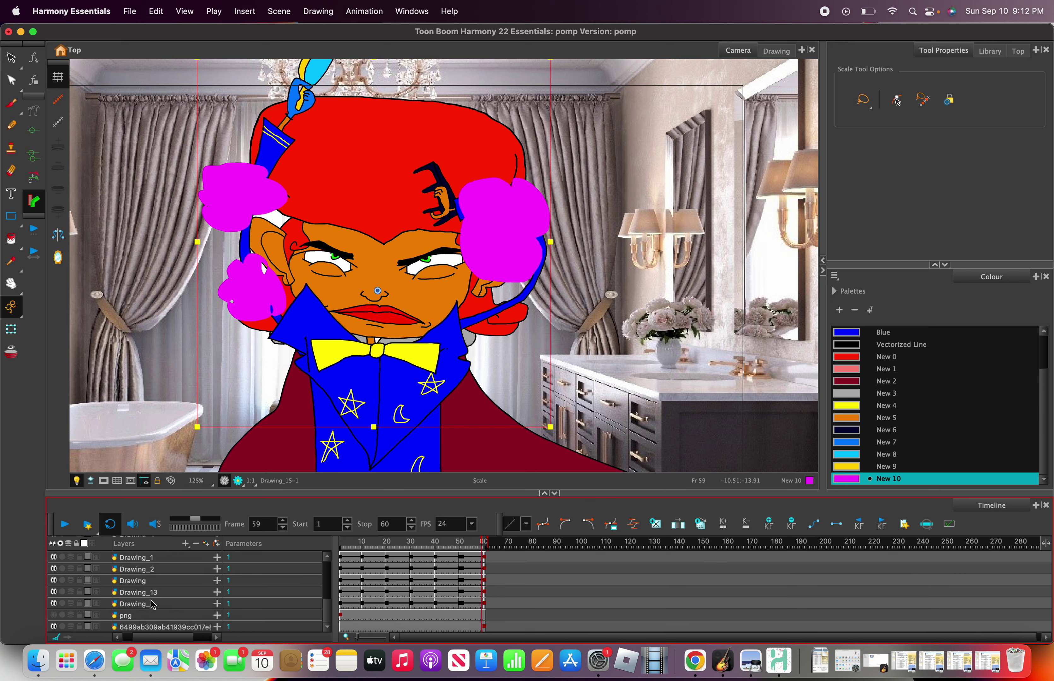
click(160, 617)
scroll(141, 306, down, 3)
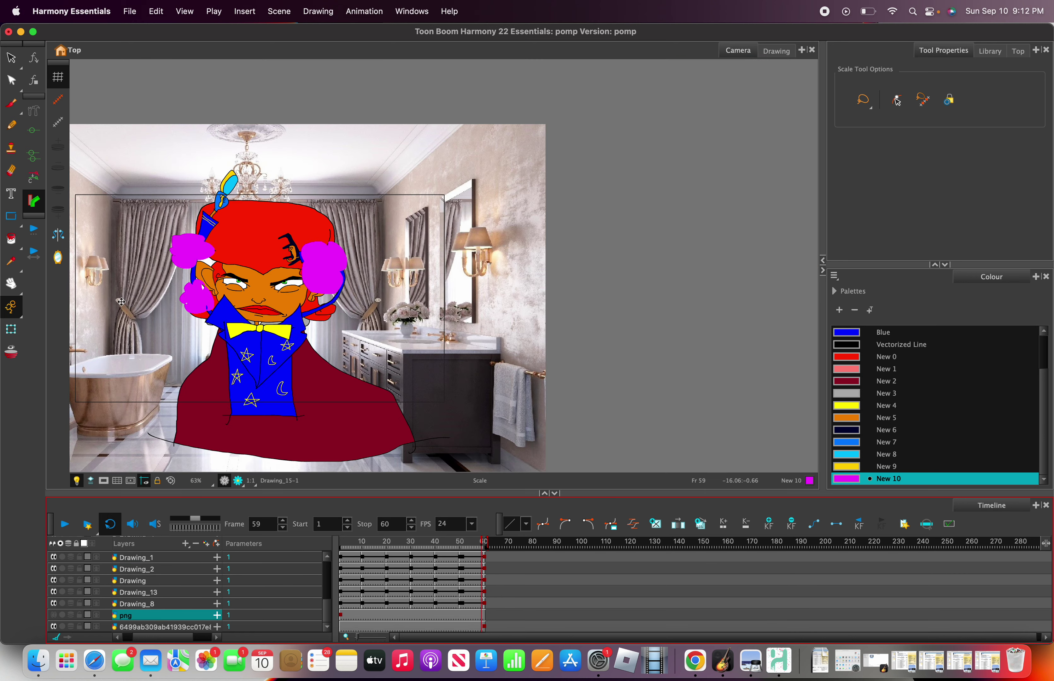
click(214, 12)
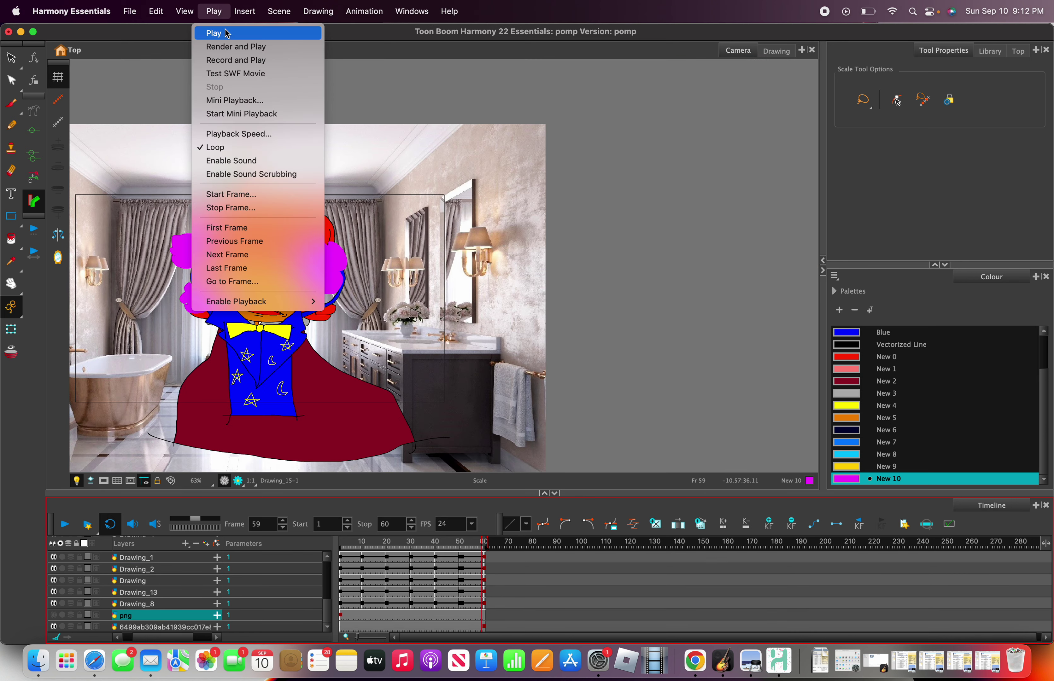
click(93, 524)
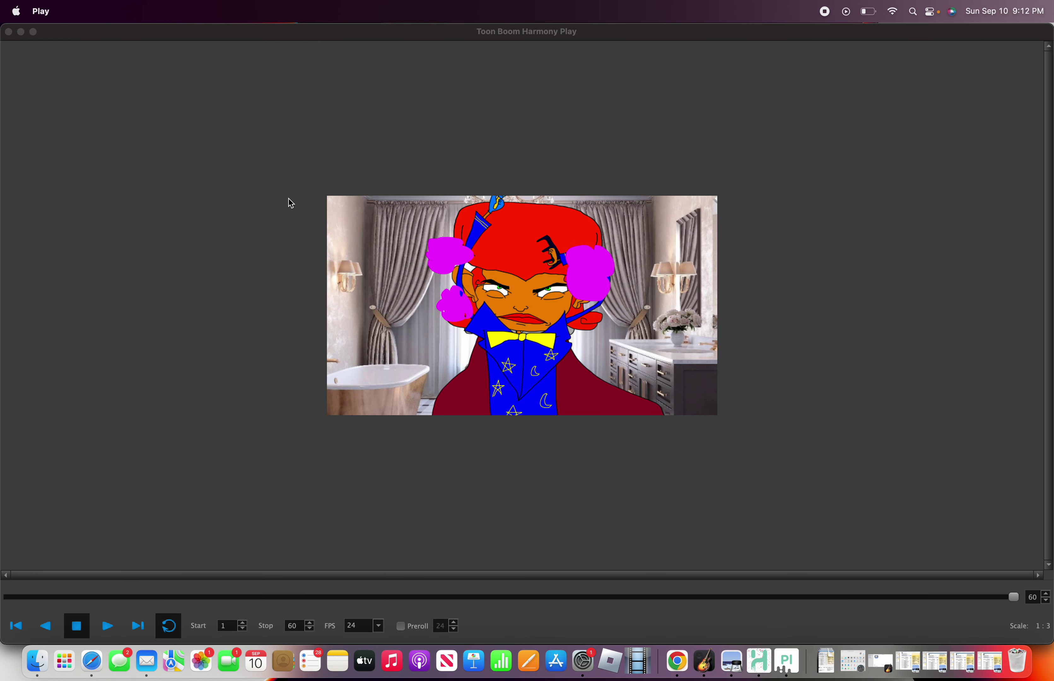
click(8, 31)
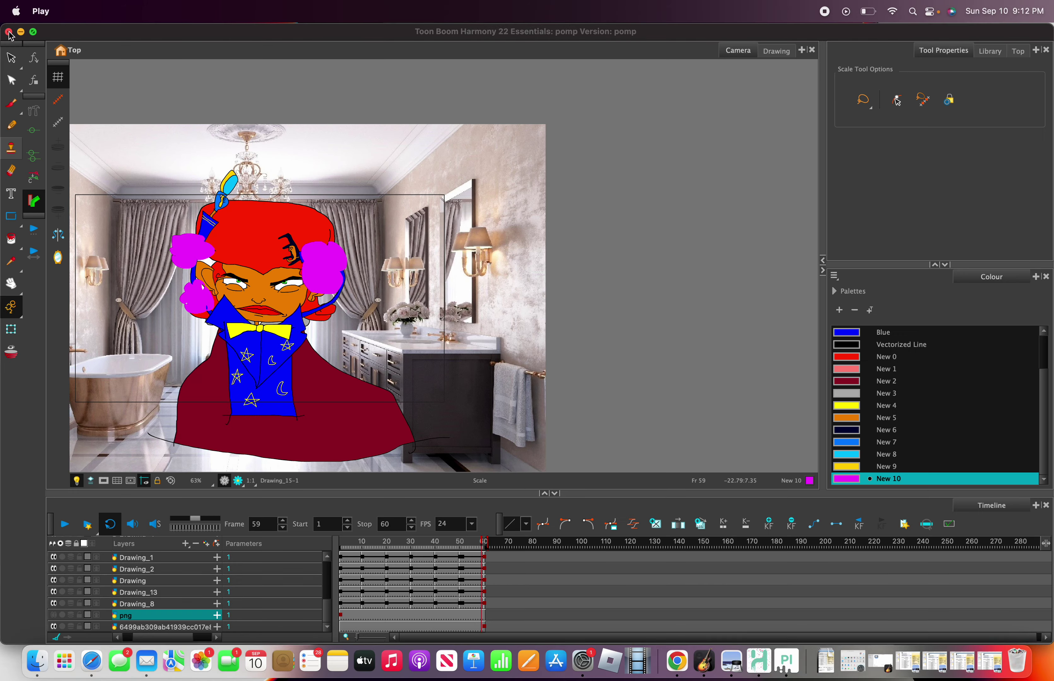
Record the scene to a preview movie and open it for playback.
click(217, 12)
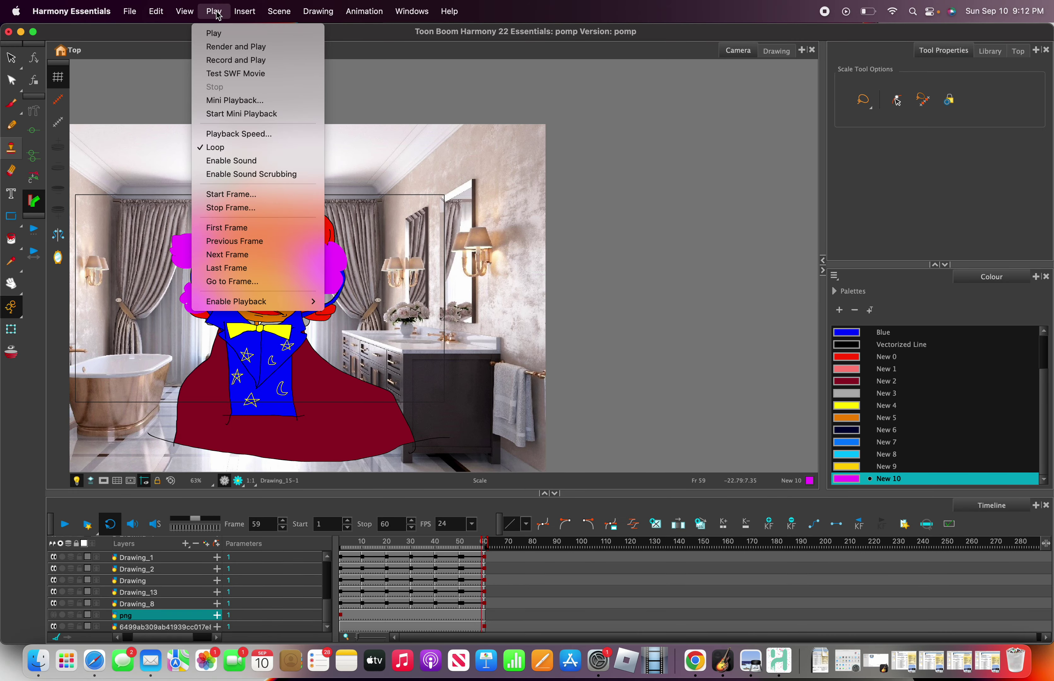
click(257, 60)
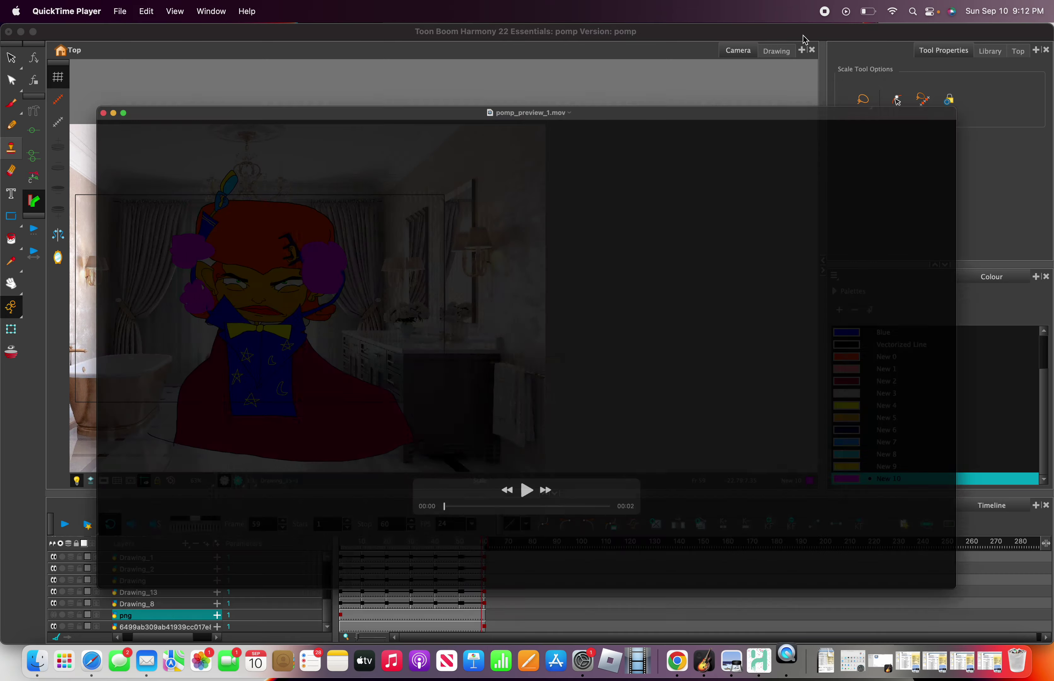